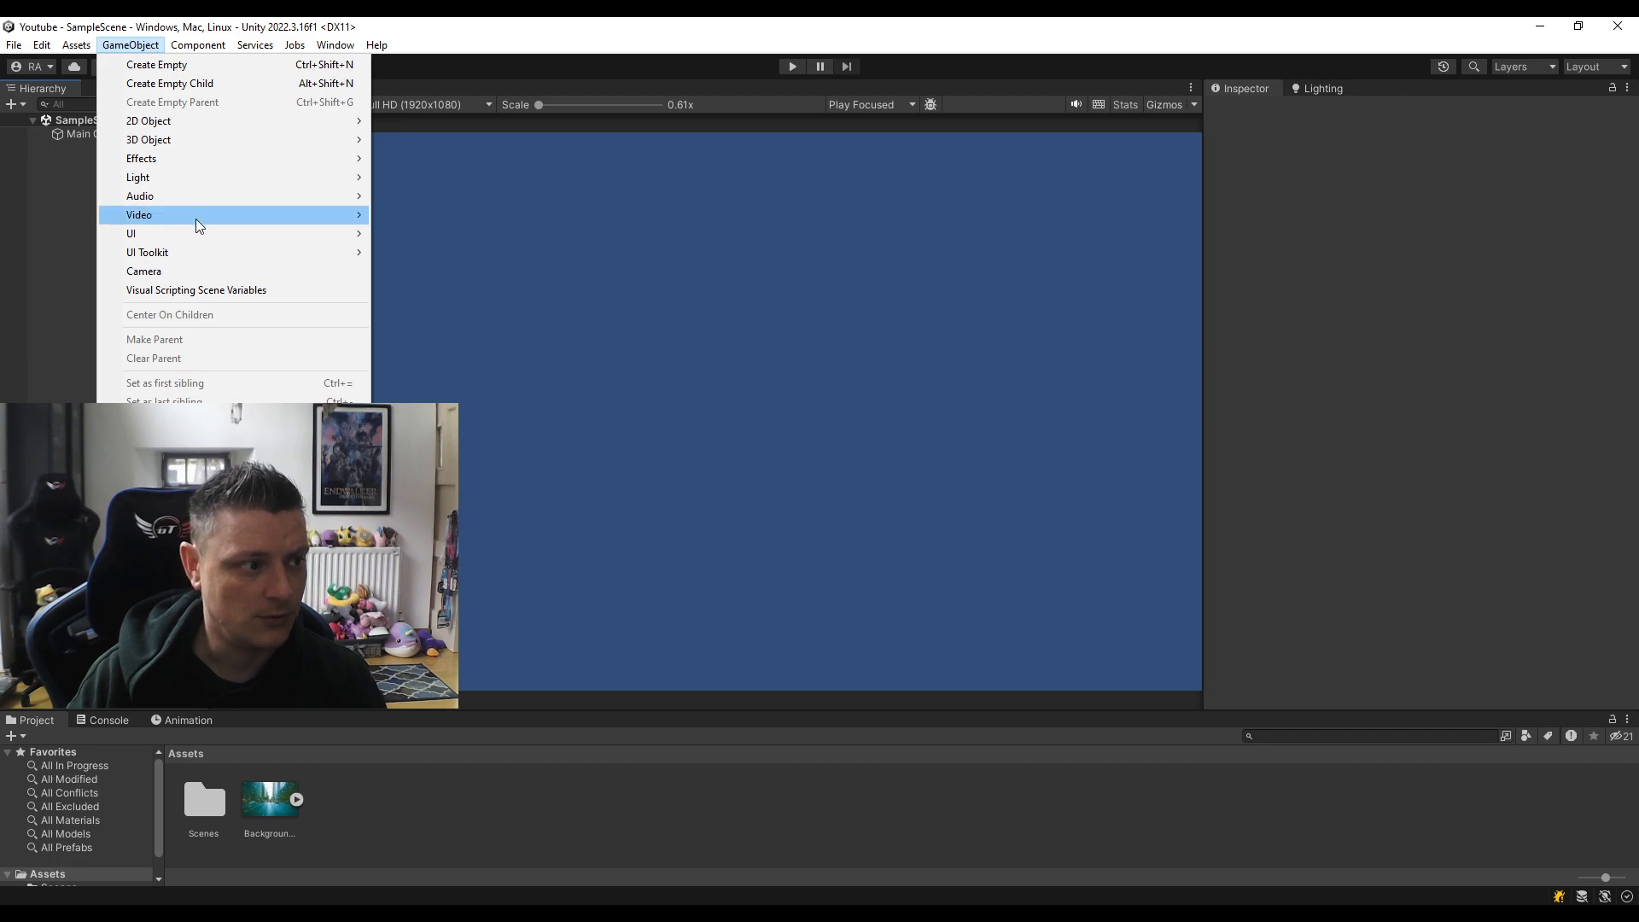
{"action": "mouse_move", "coordinate": [254, 231]}
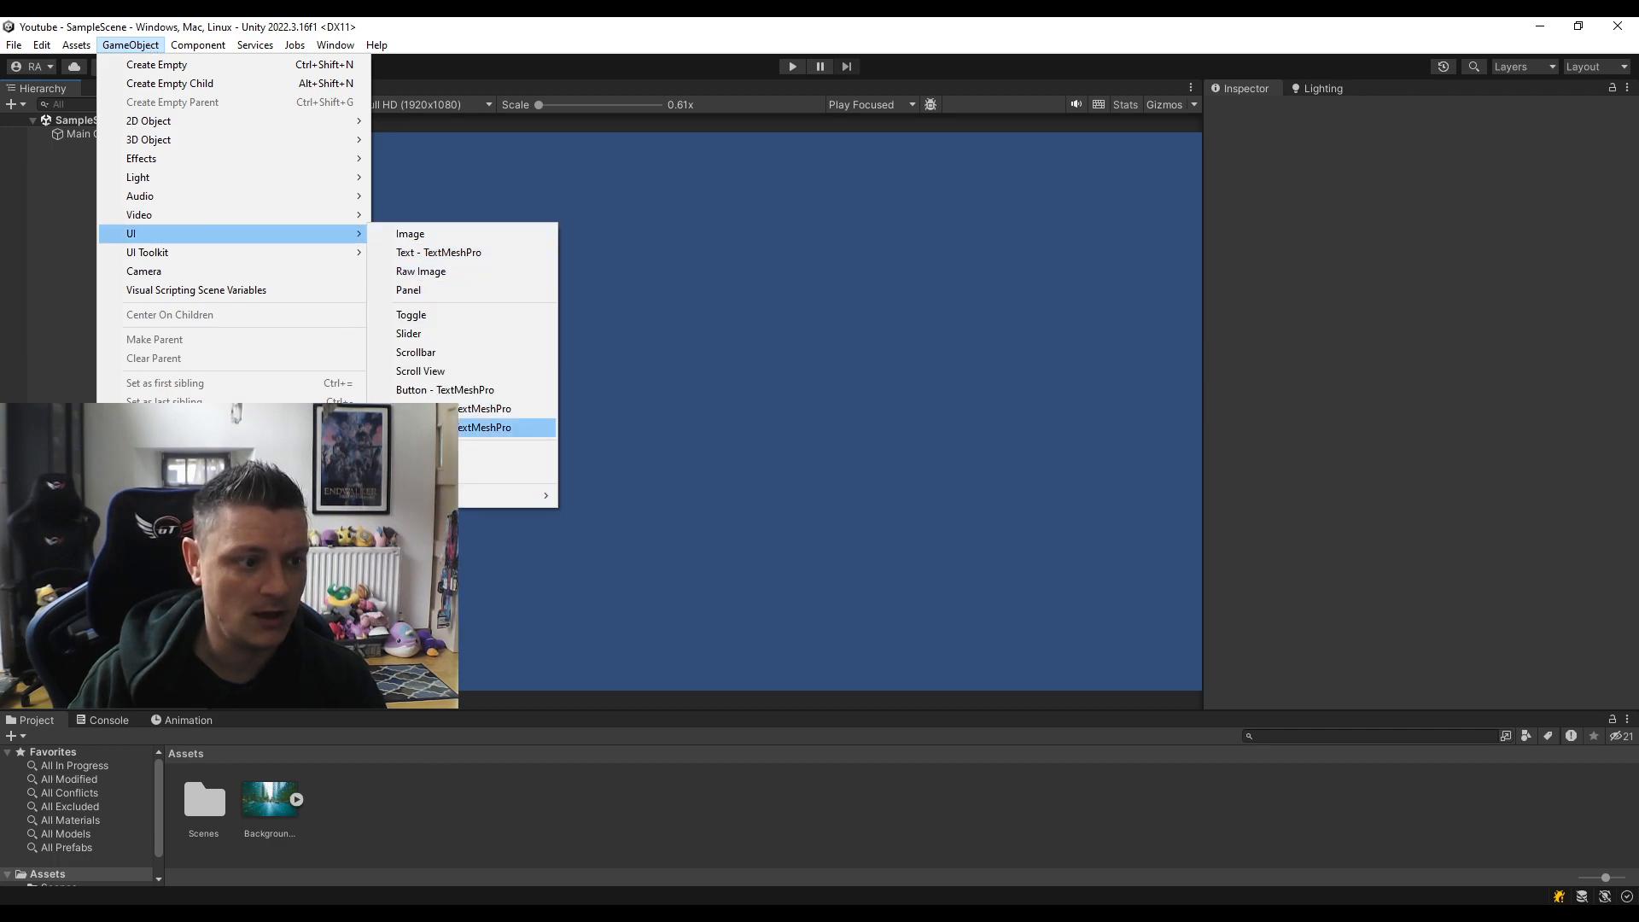
{"action": "right_click", "coordinate": [118, 306]}
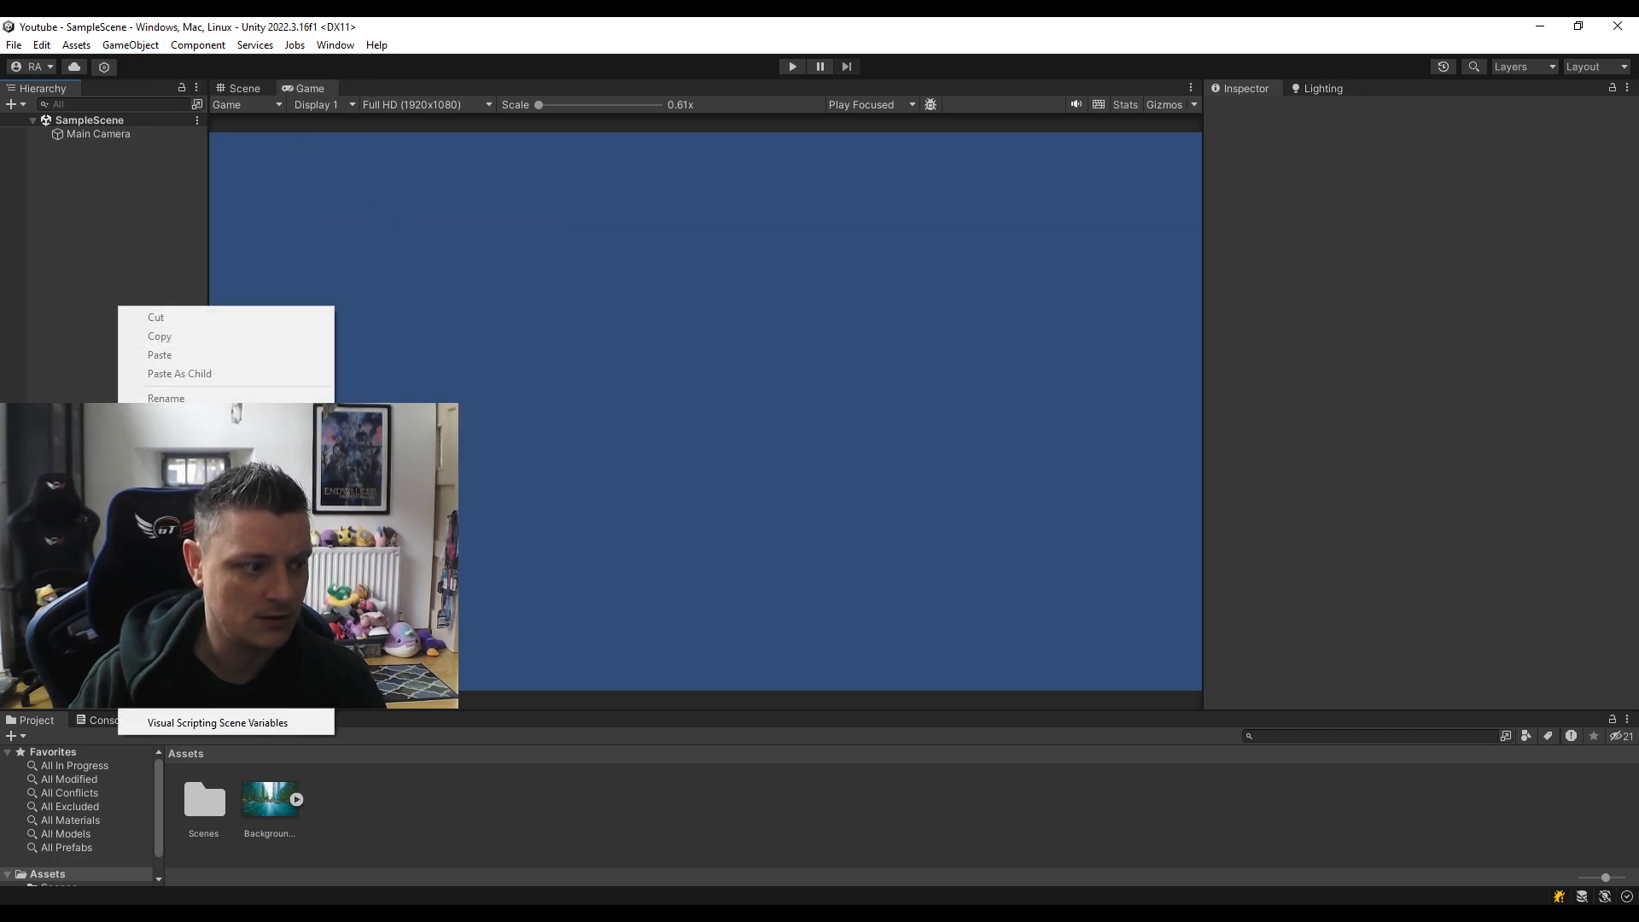
{"action": "mouse_move", "coordinate": [222, 666]}
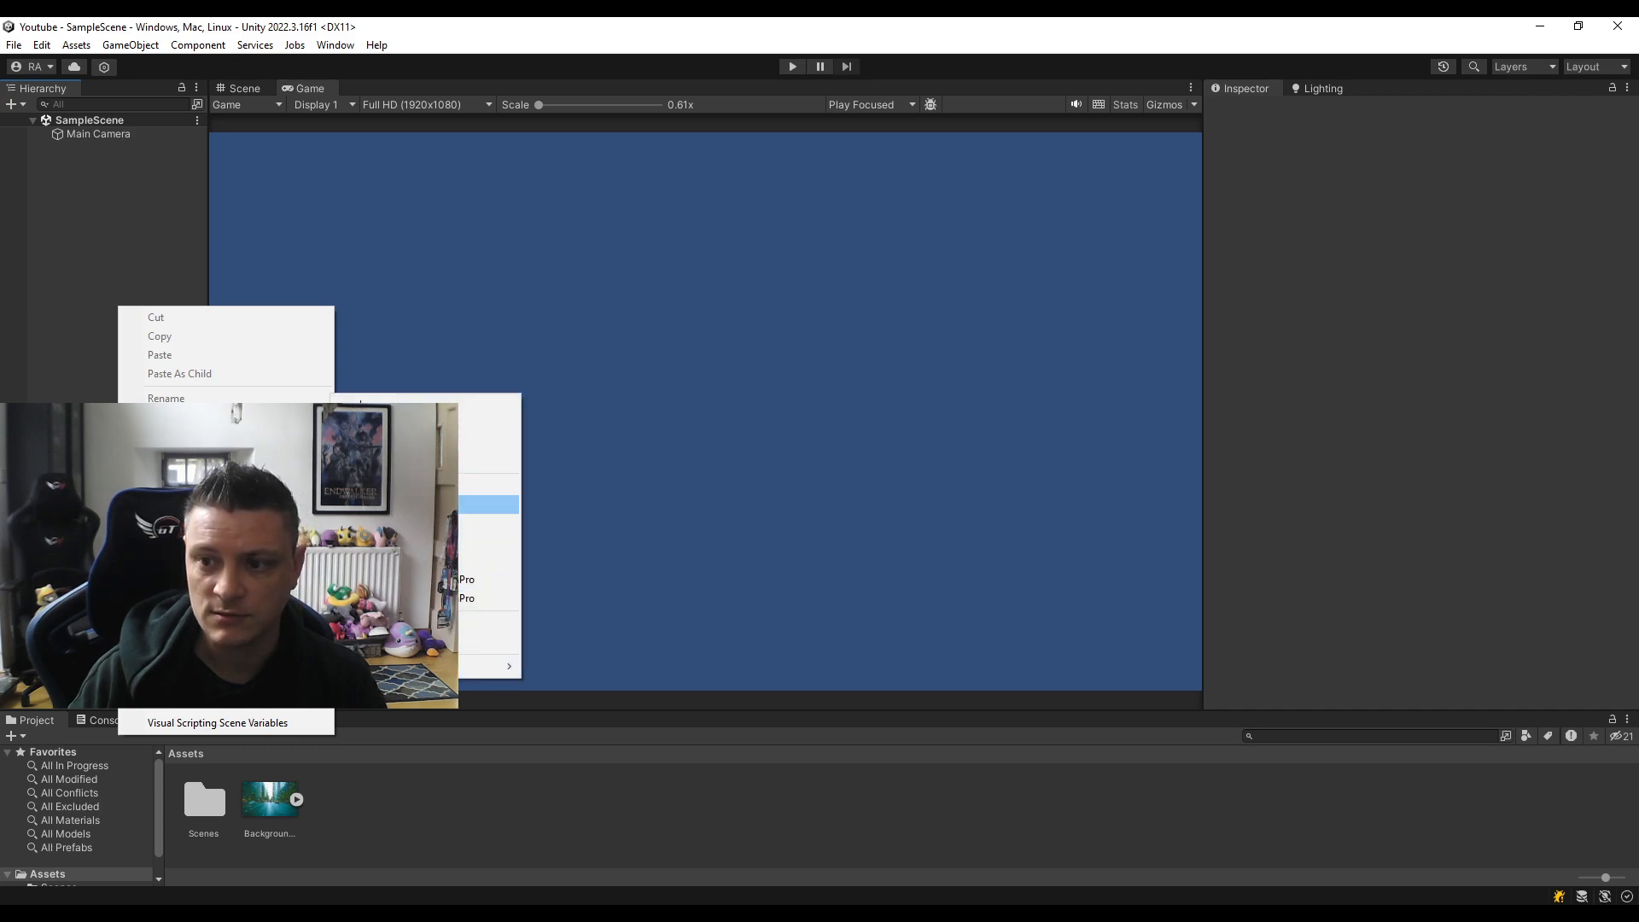
{"action": "right_click", "coordinate": [166, 243]}
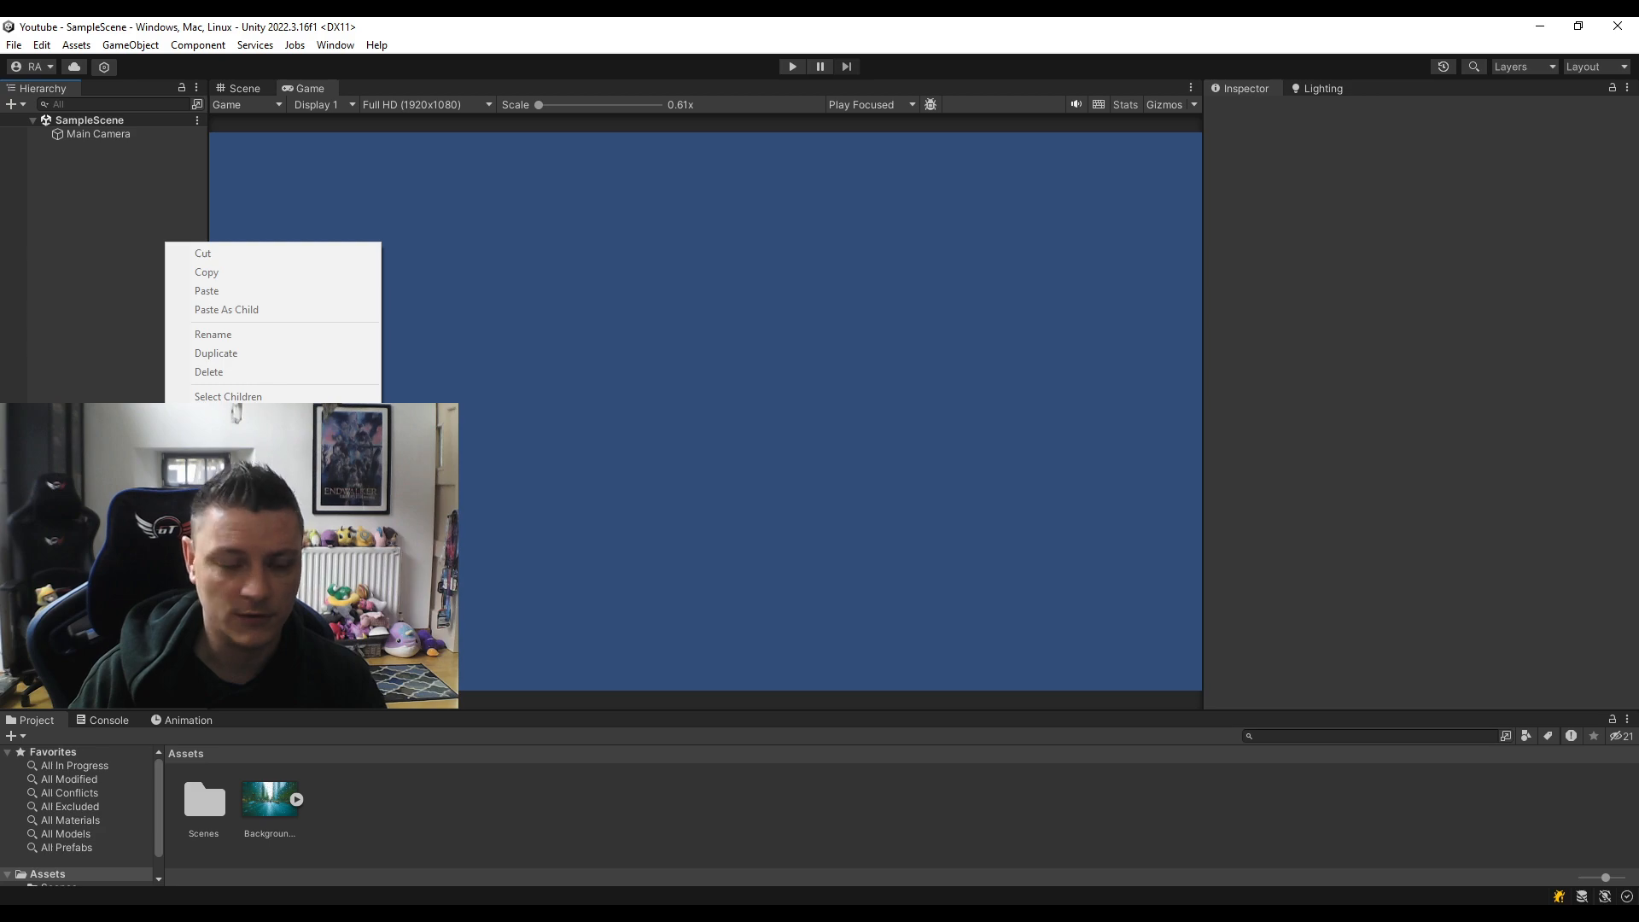
{"action": "mouse_move", "coordinate": [256, 597]}
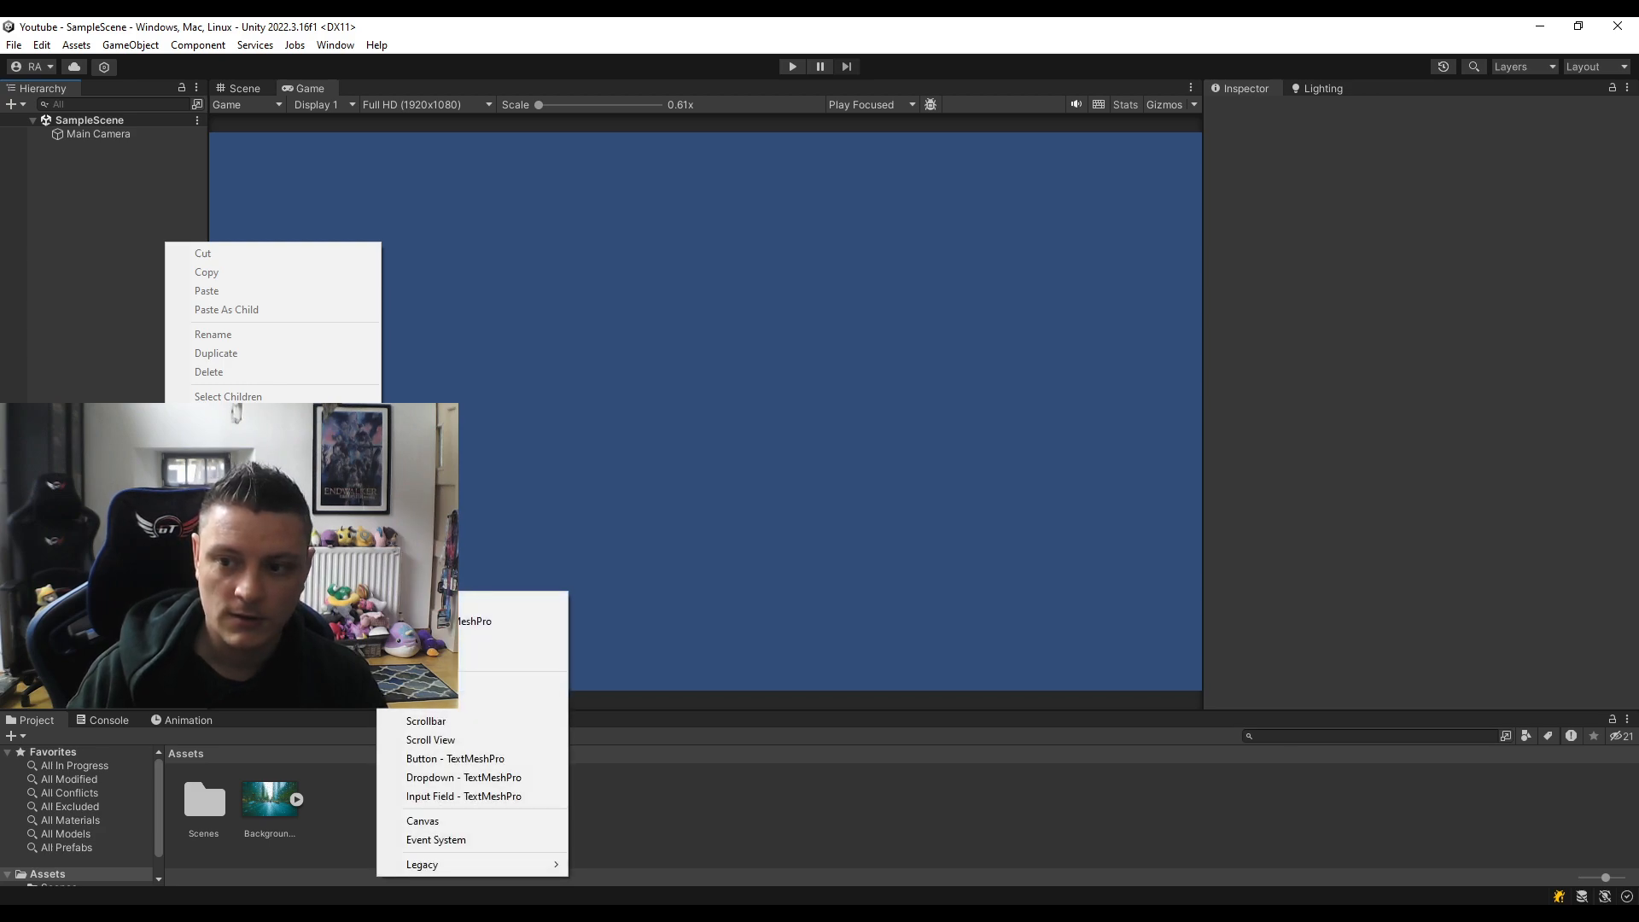
{"action": "left_click", "coordinate": [40, 272]}
Add a UI Panel to the scene and rename it Background.
{"action": "left_click", "coordinate": [145, 46]}
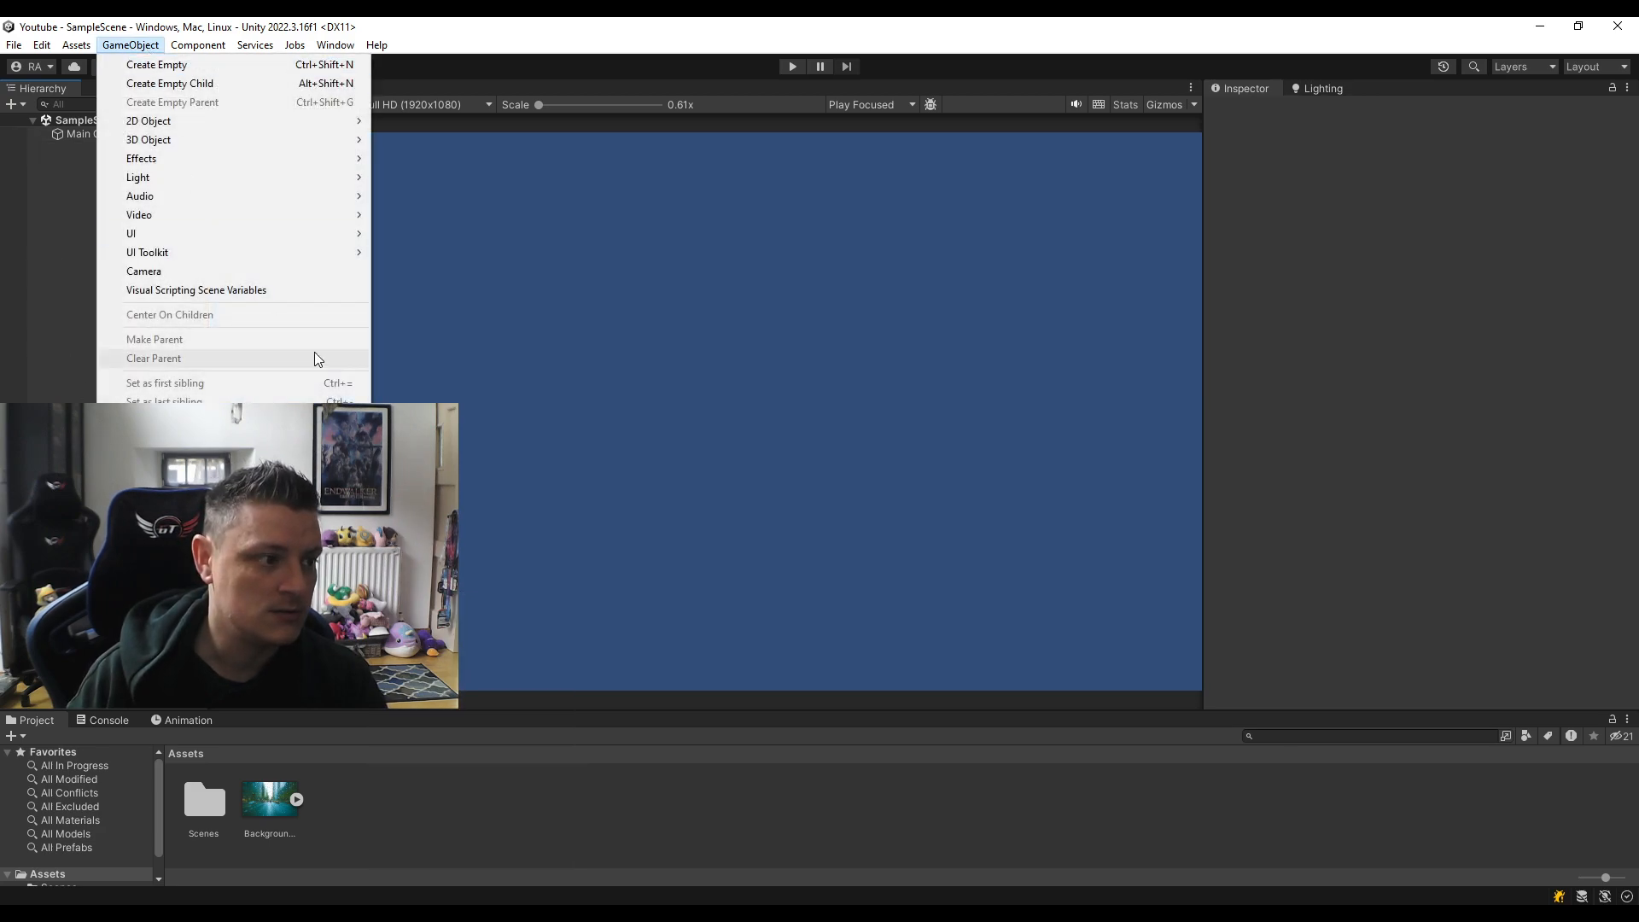
{"action": "mouse_move", "coordinate": [332, 235]}
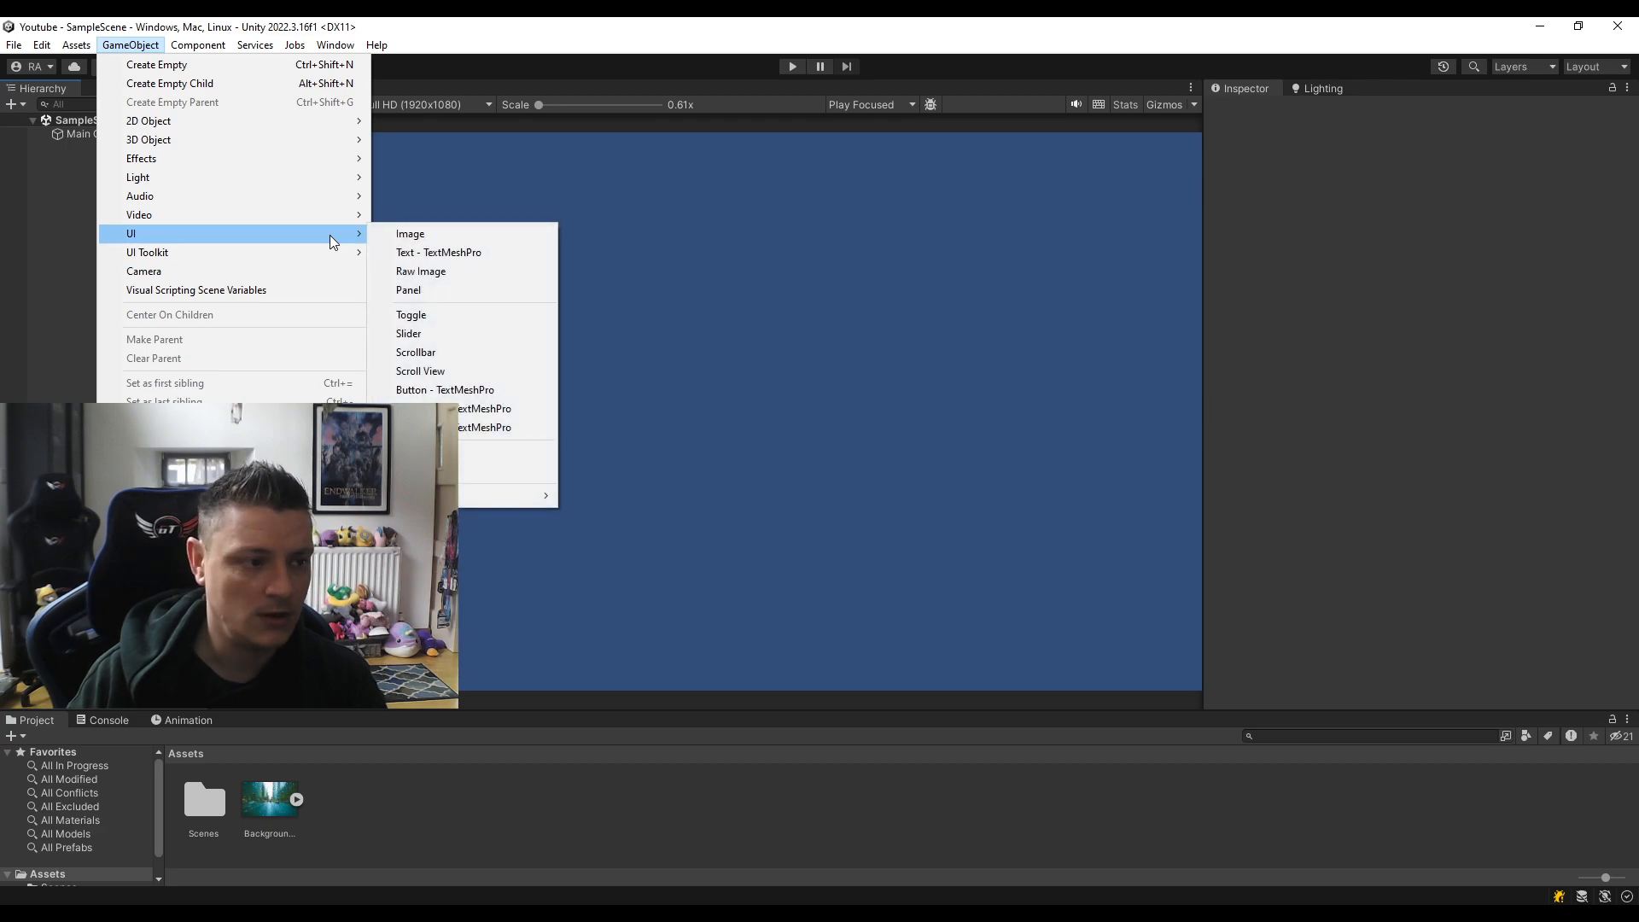
{"action": "left_click", "coordinate": [509, 290]}
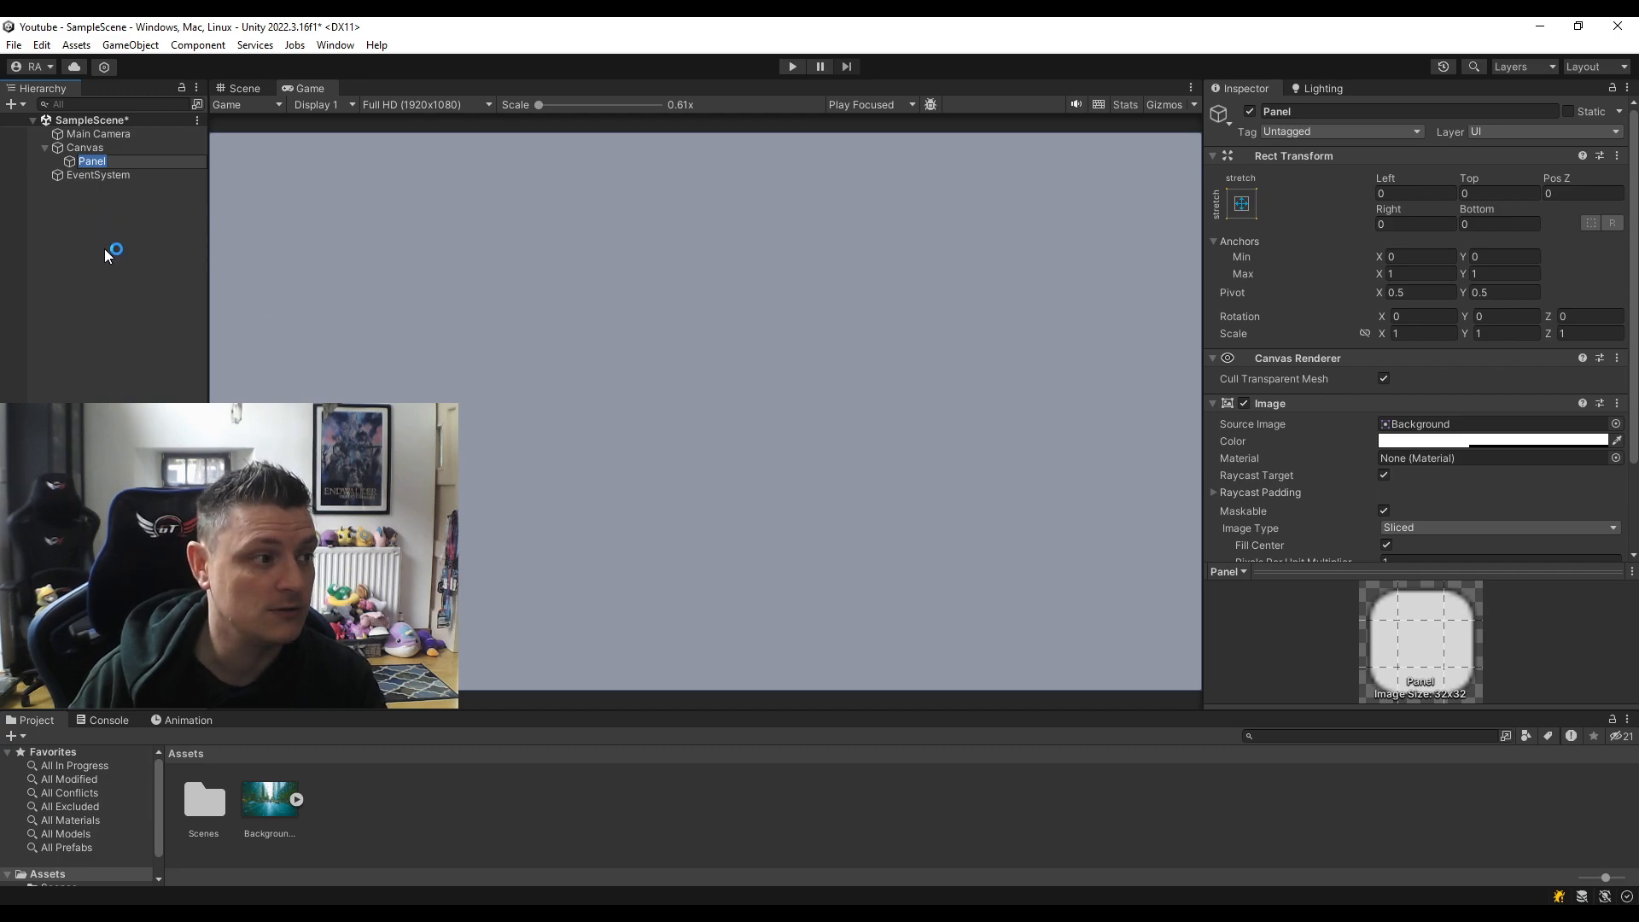
{"action": "left_click", "coordinate": [1290, 112]}
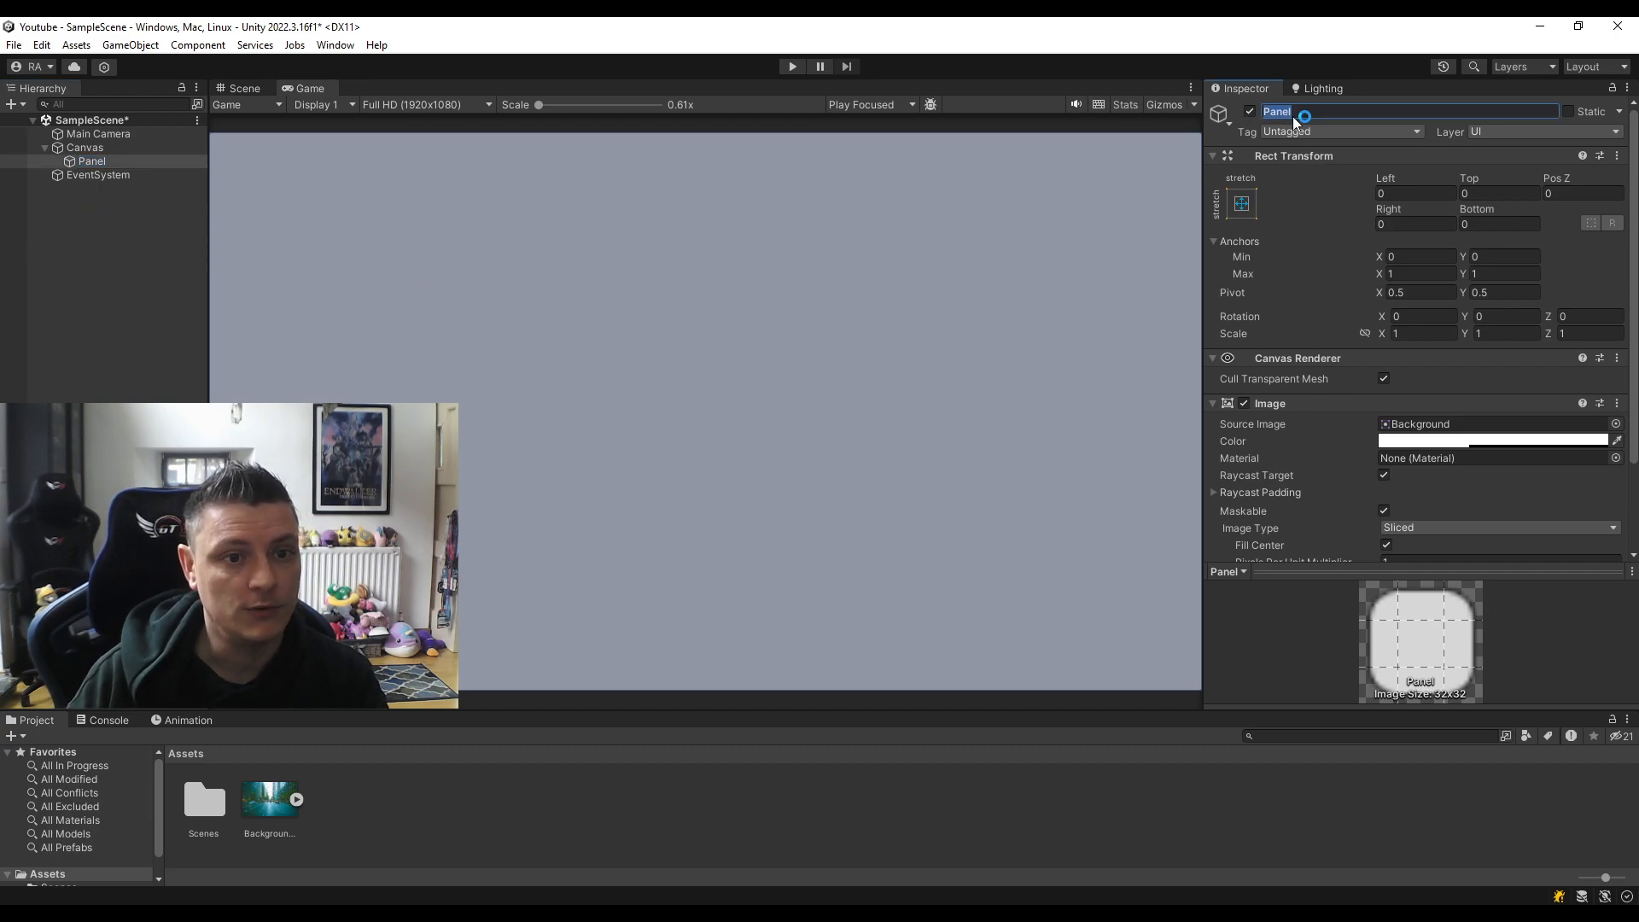
{"action": "type", "text": "Back"}
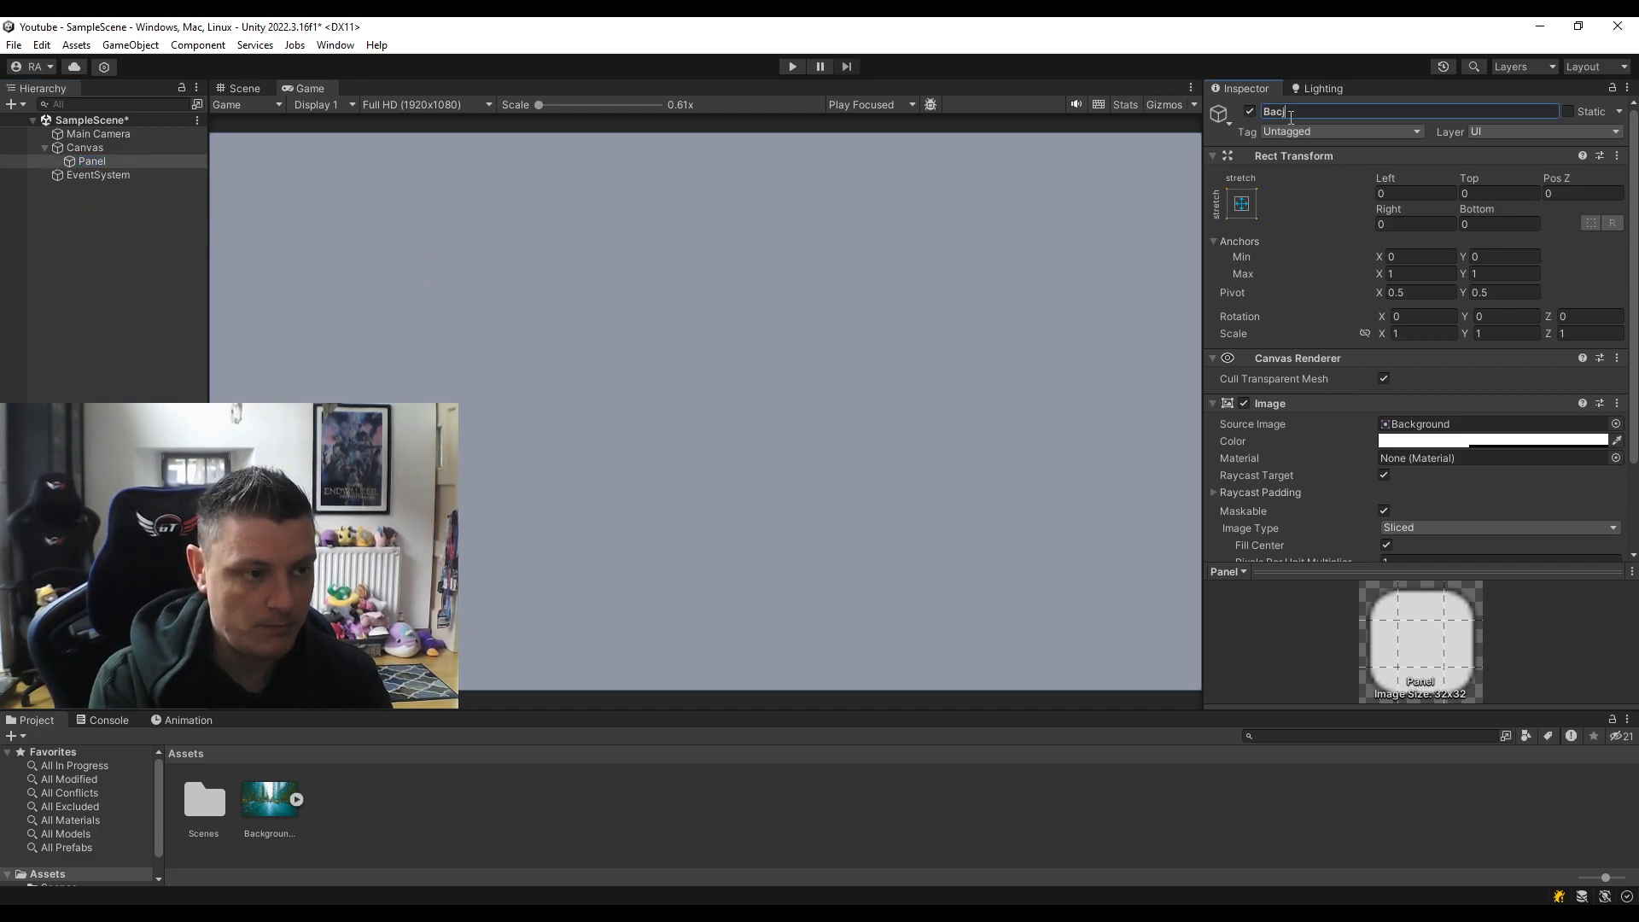
{"action": "type", "text": "ground"}
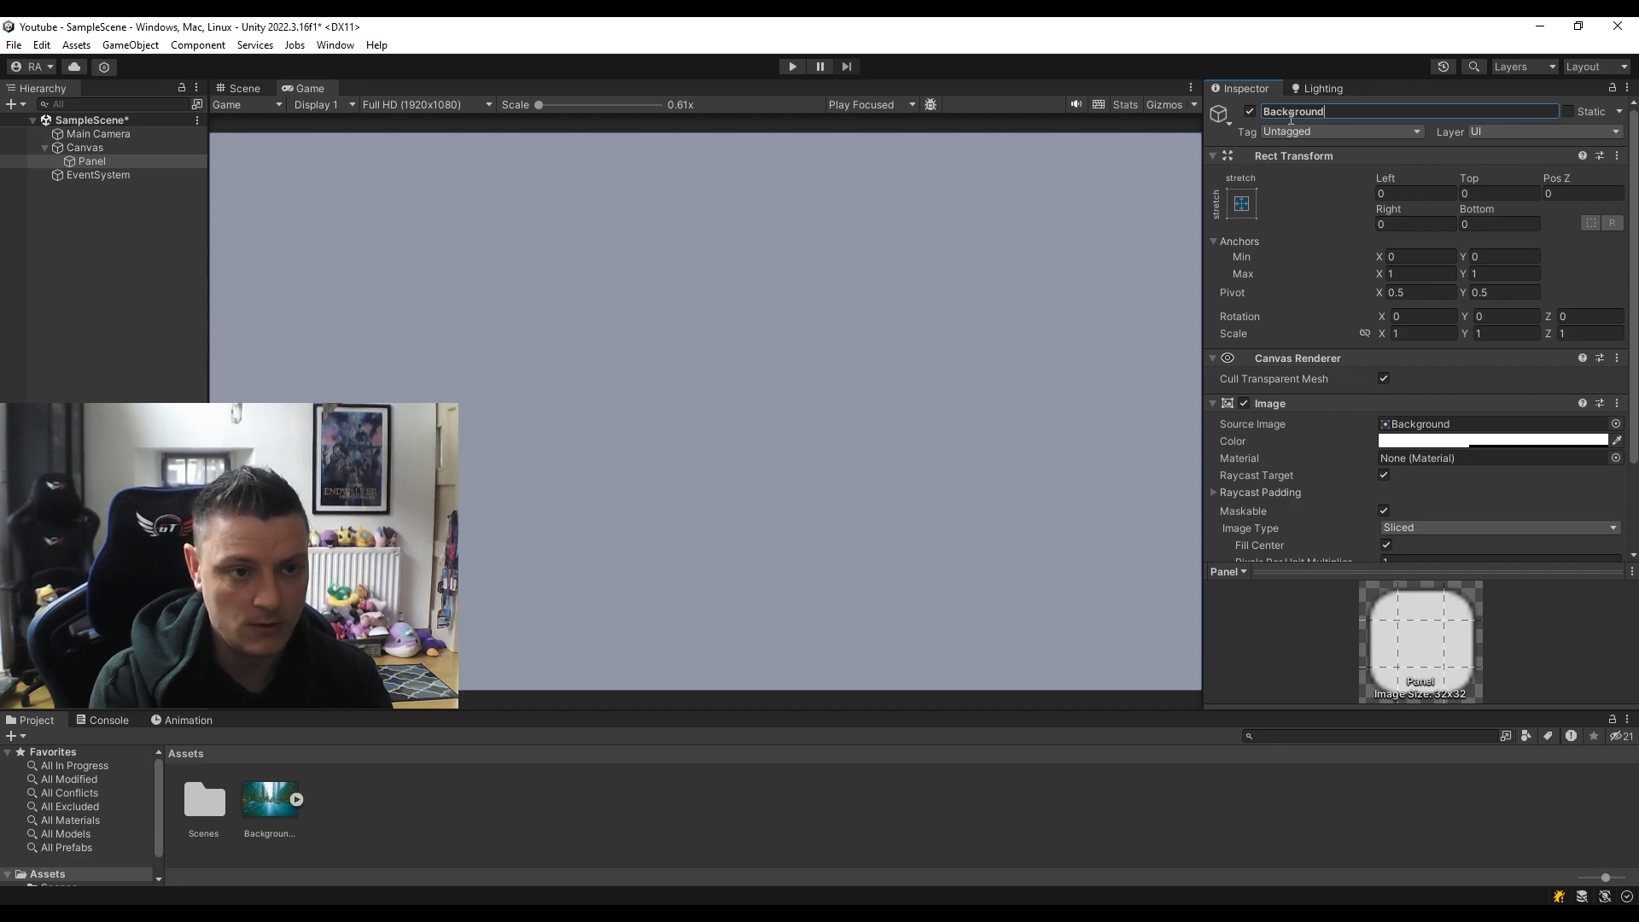
{"action": "key", "text": "Return"}
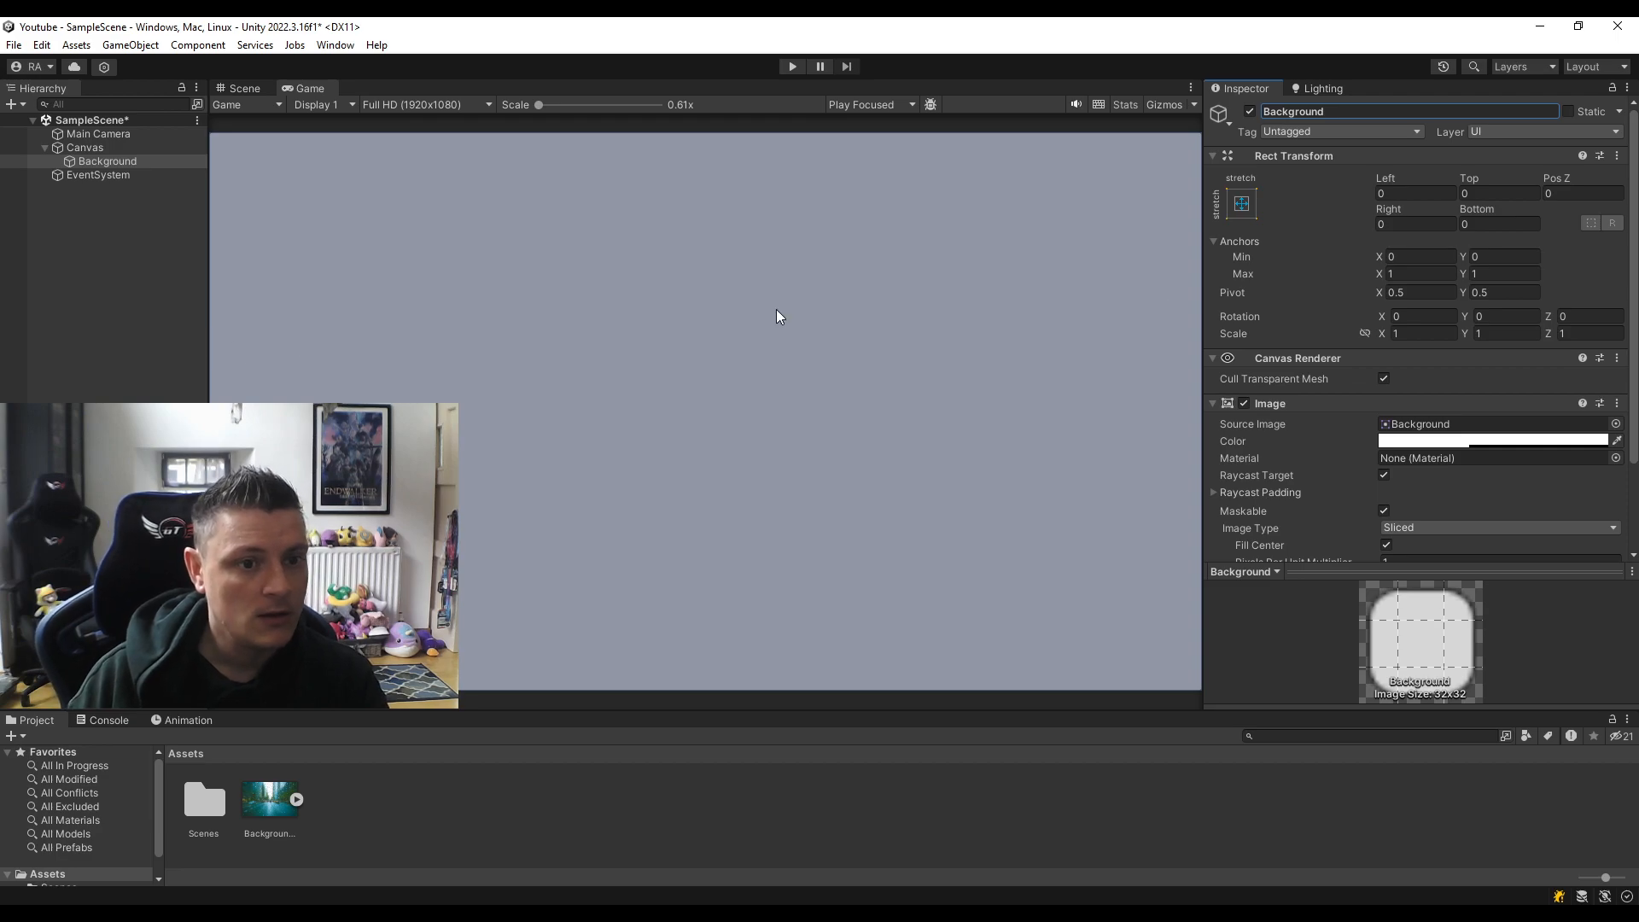
Assign the imported background picture from the project assets as the Background panel's source image.
{"action": "left_click", "coordinate": [121, 148]}
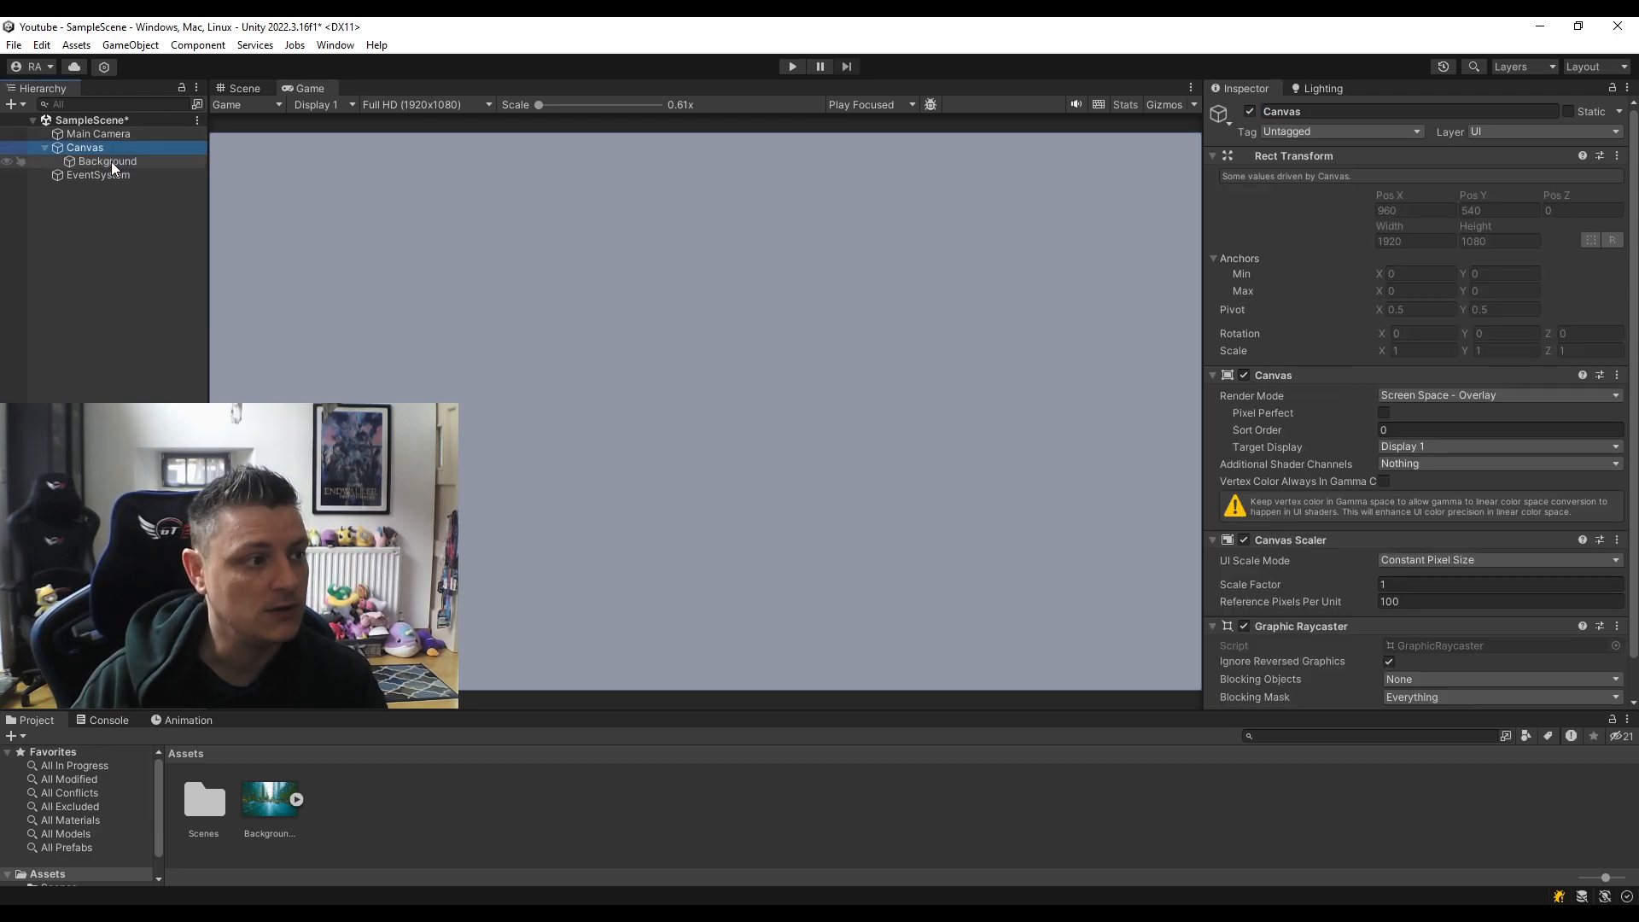
{"action": "left_click", "coordinate": [120, 180]}
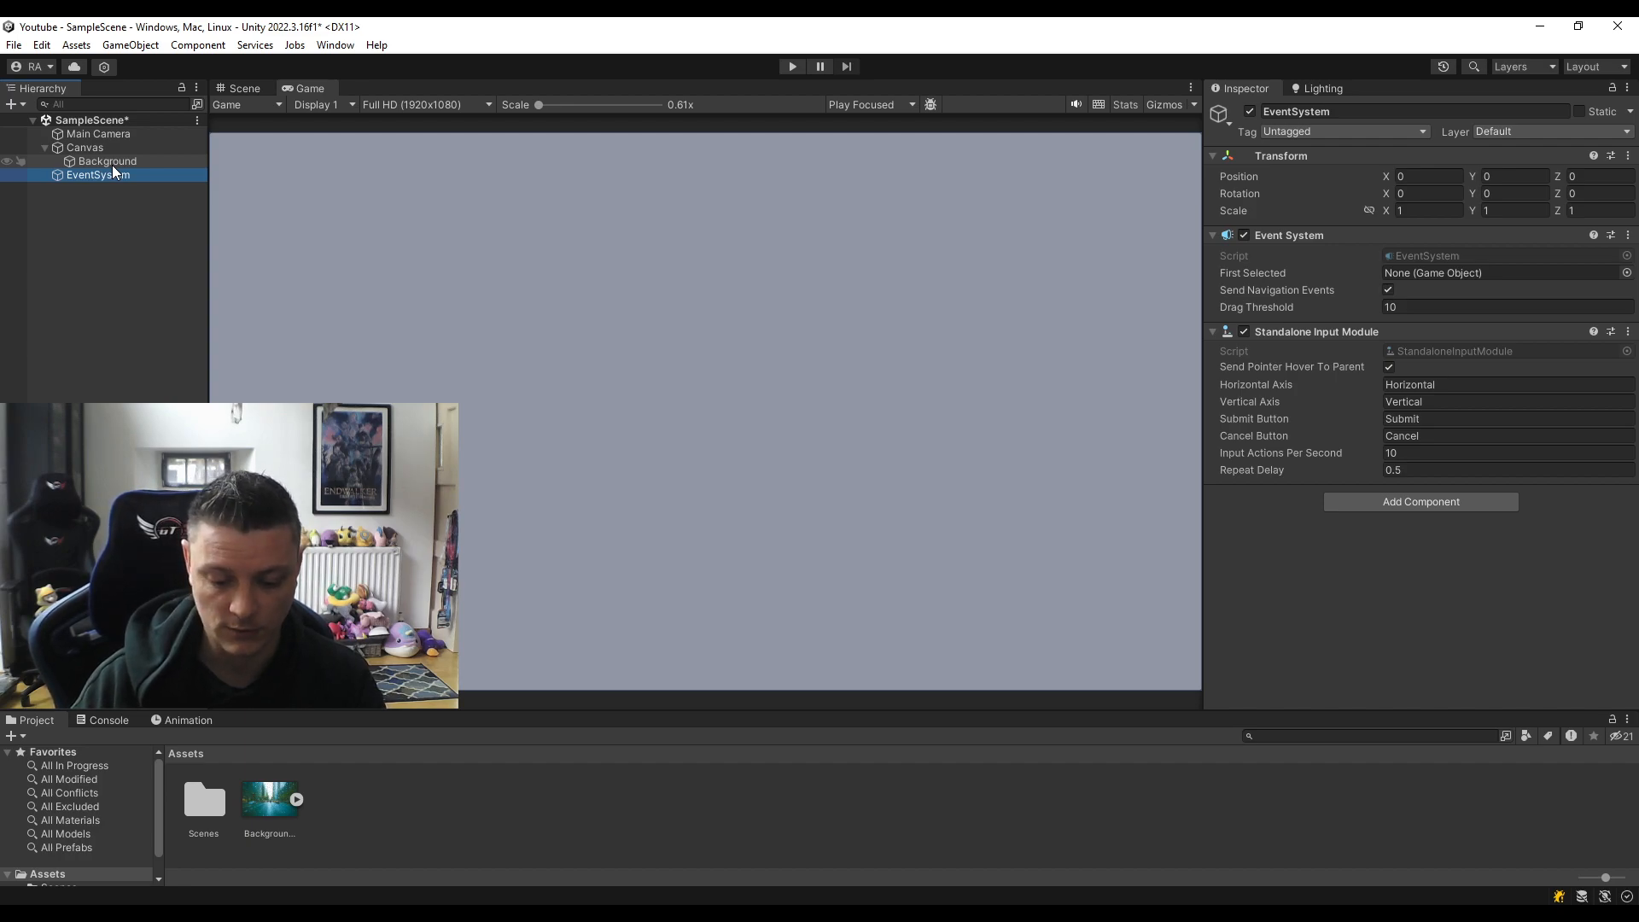
{"action": "left_click", "coordinate": [112, 166]}
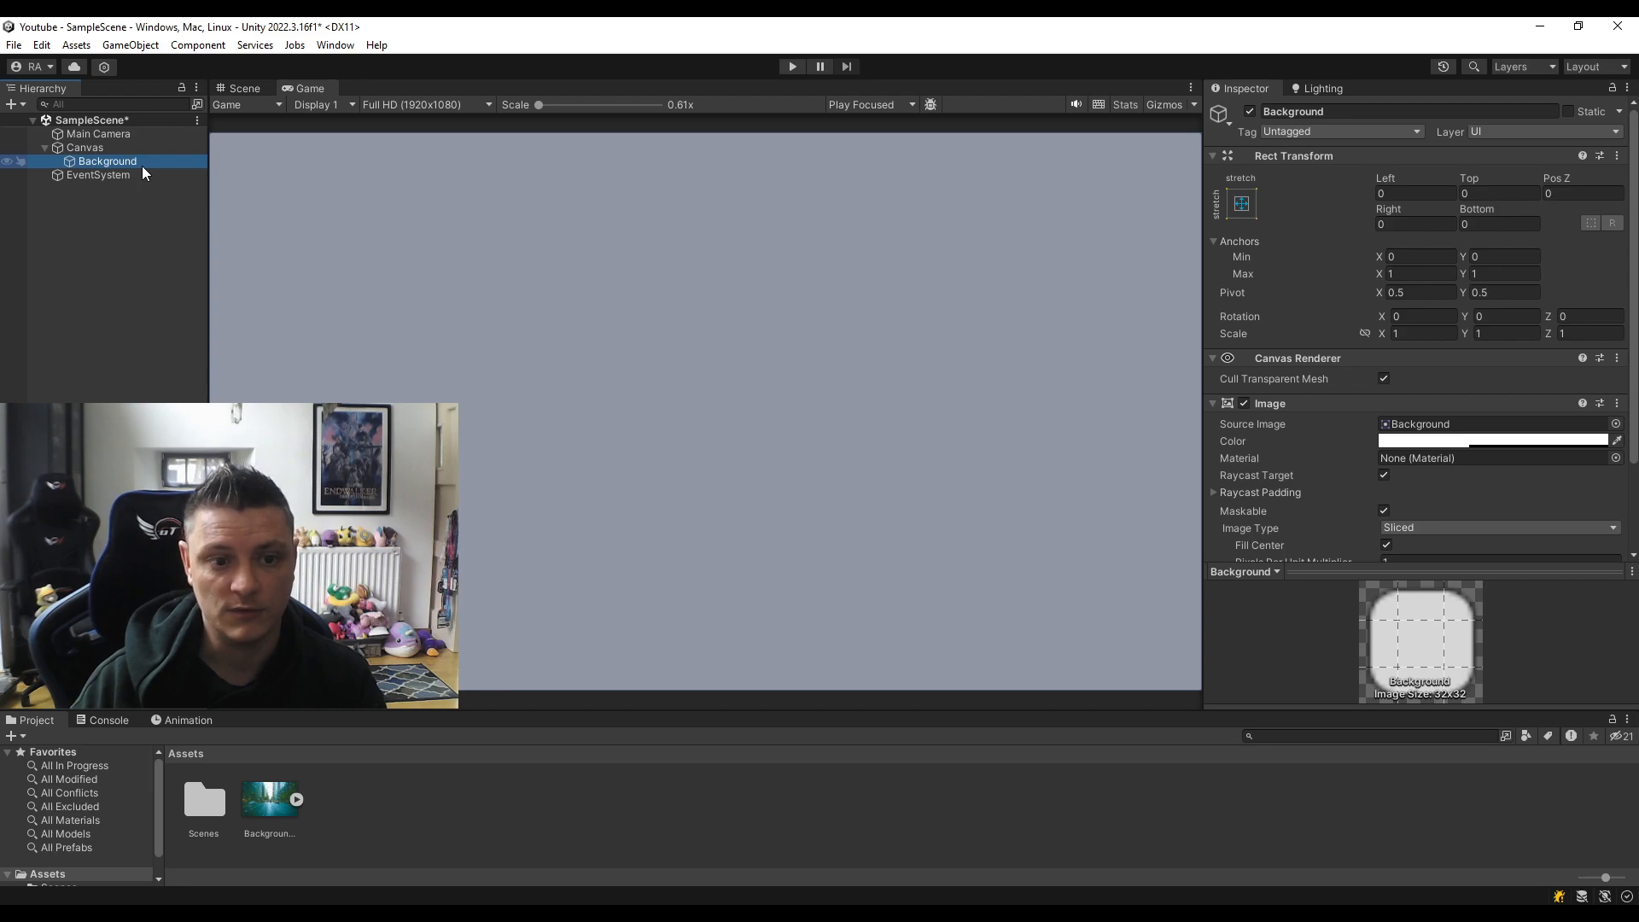
{"action": "scroll", "coordinate": [1366, 389], "scroll_direction": "down", "scroll_amount": 3}
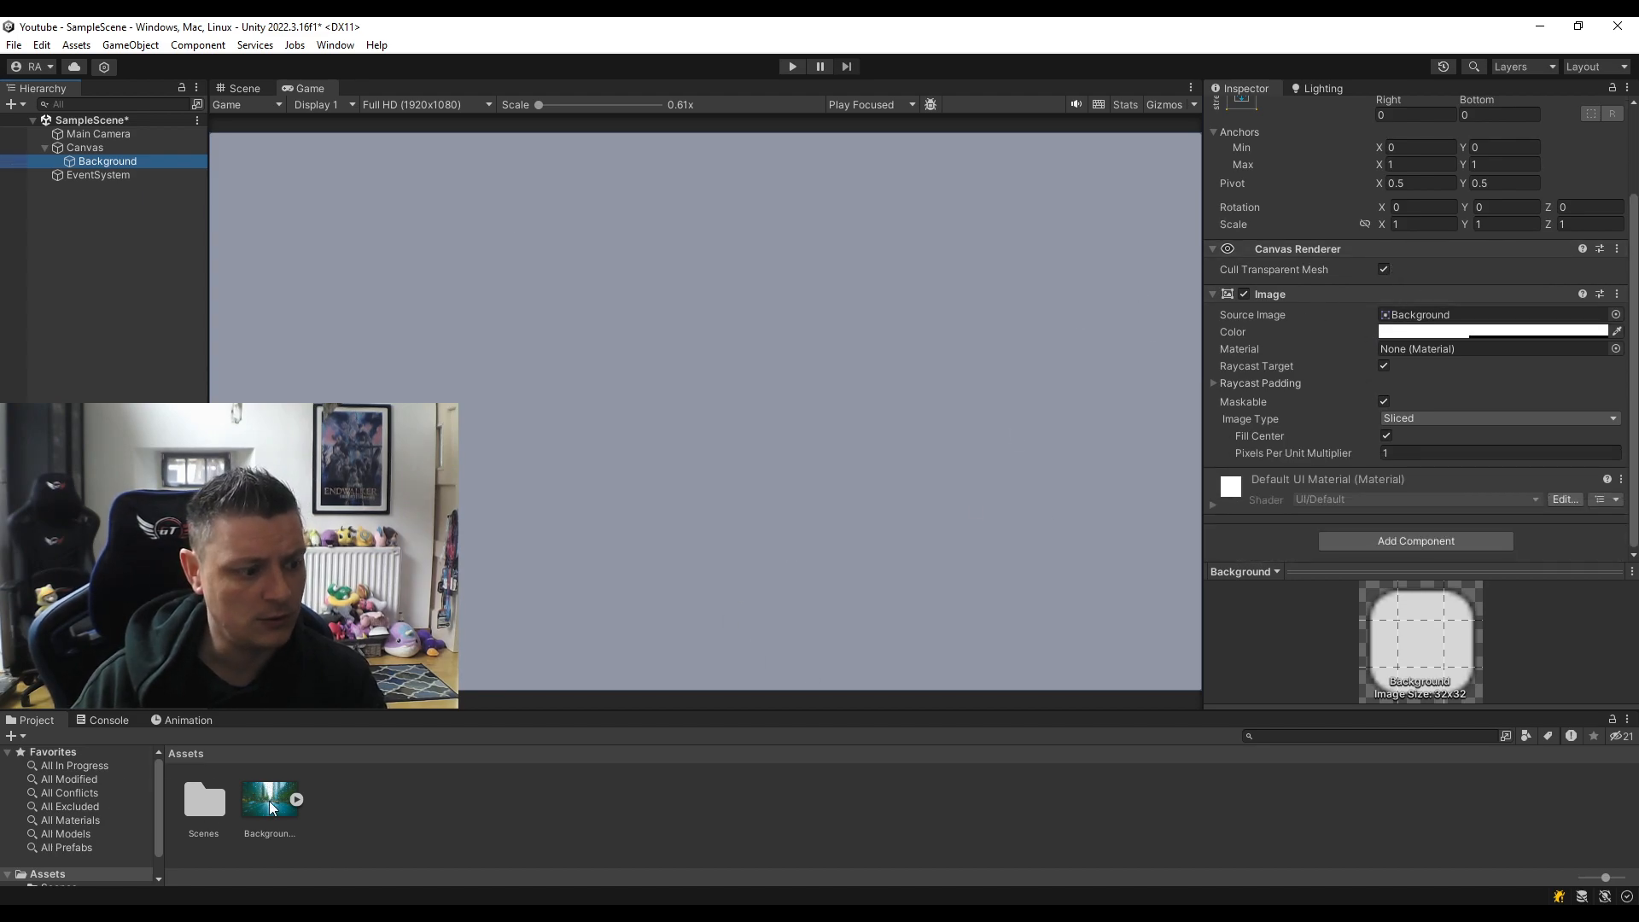
{"action": "left_click_drag", "start_coordinate": [272, 808], "coordinate": [1465, 318]}
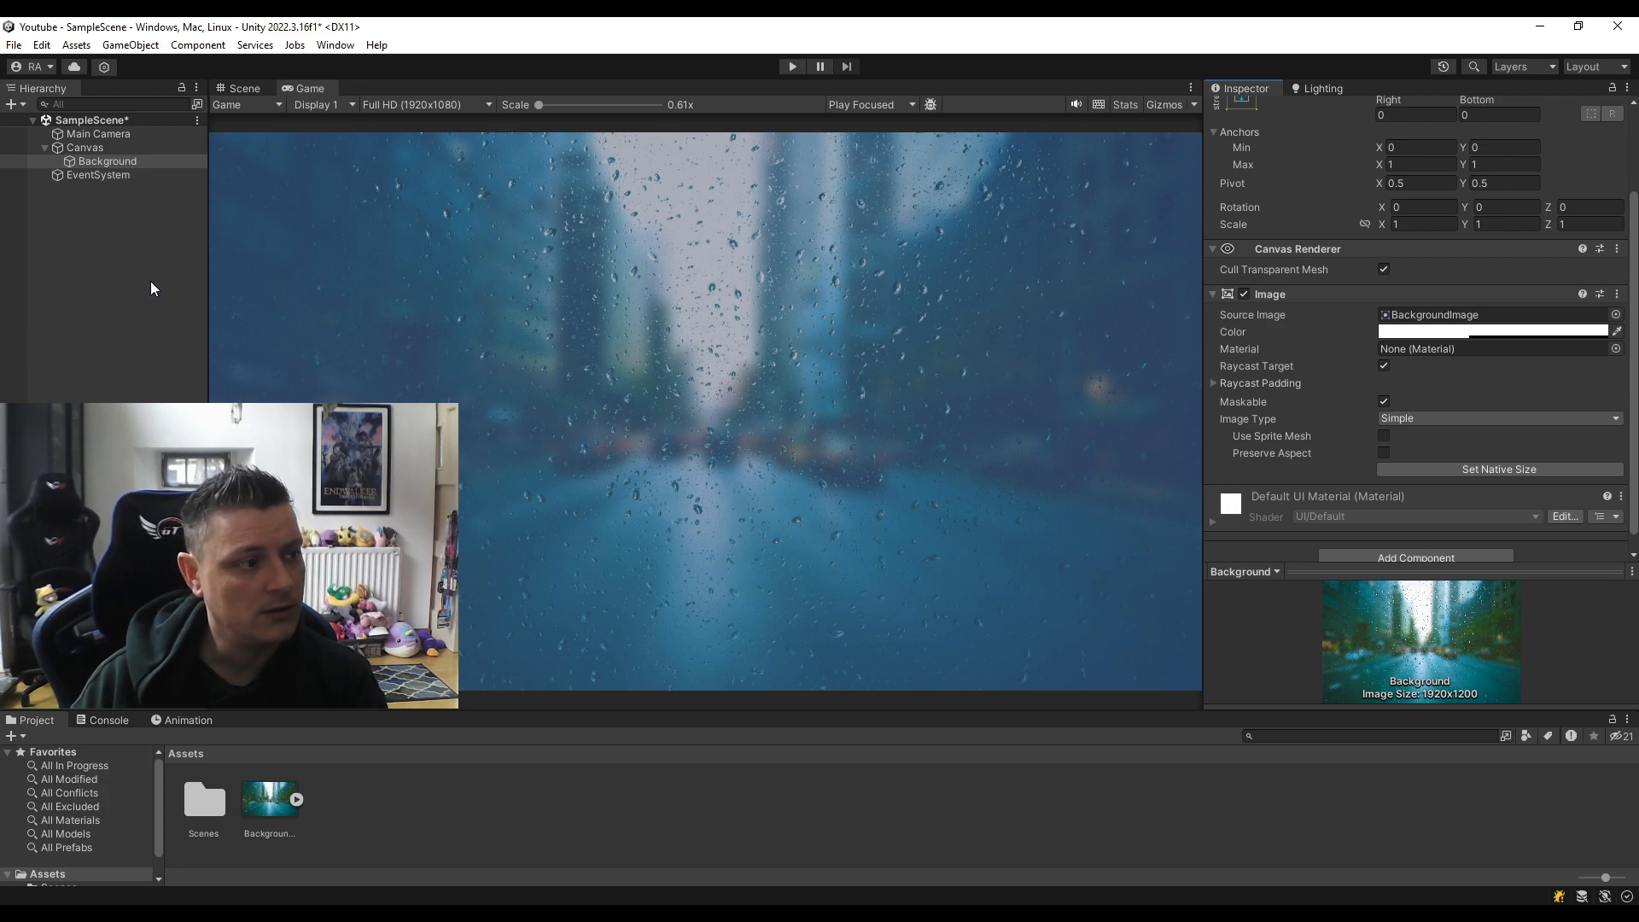
Preview the background in the Game view at 16:9, 16:10, Full HD, WXGA, QHD and 4K UHD.
{"action": "left_click", "coordinate": [416, 105]}
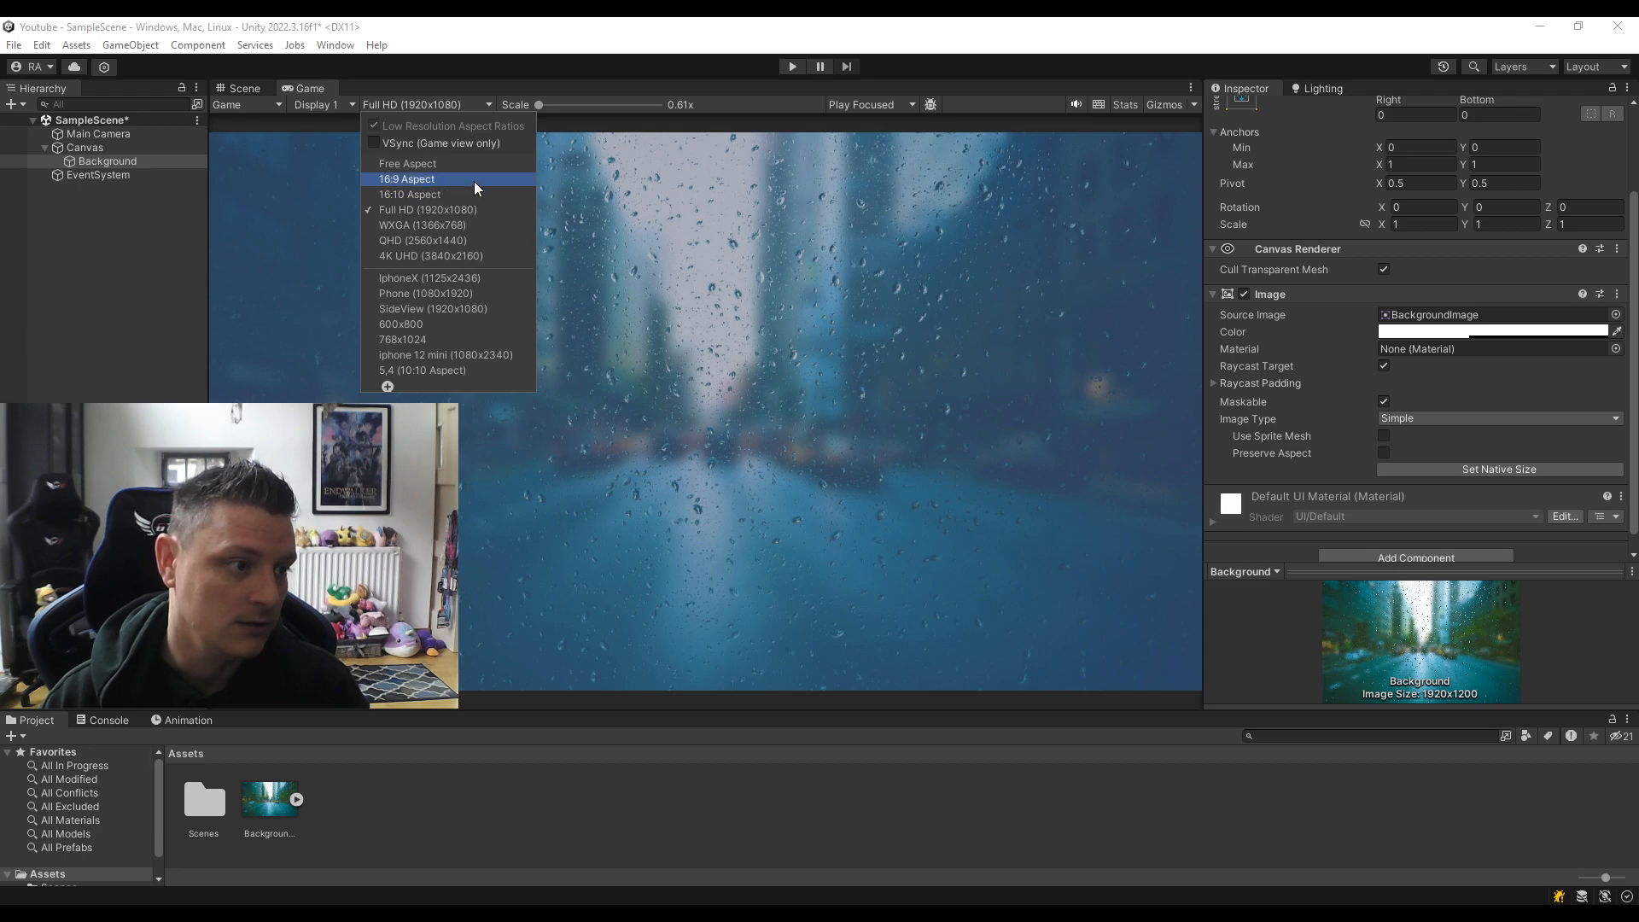
{"action": "left_click", "coordinate": [474, 179]}
{"action": "left_click", "coordinate": [458, 105]}
{"action": "left_click", "coordinate": [463, 193]}
{"action": "left_click", "coordinate": [447, 105]}
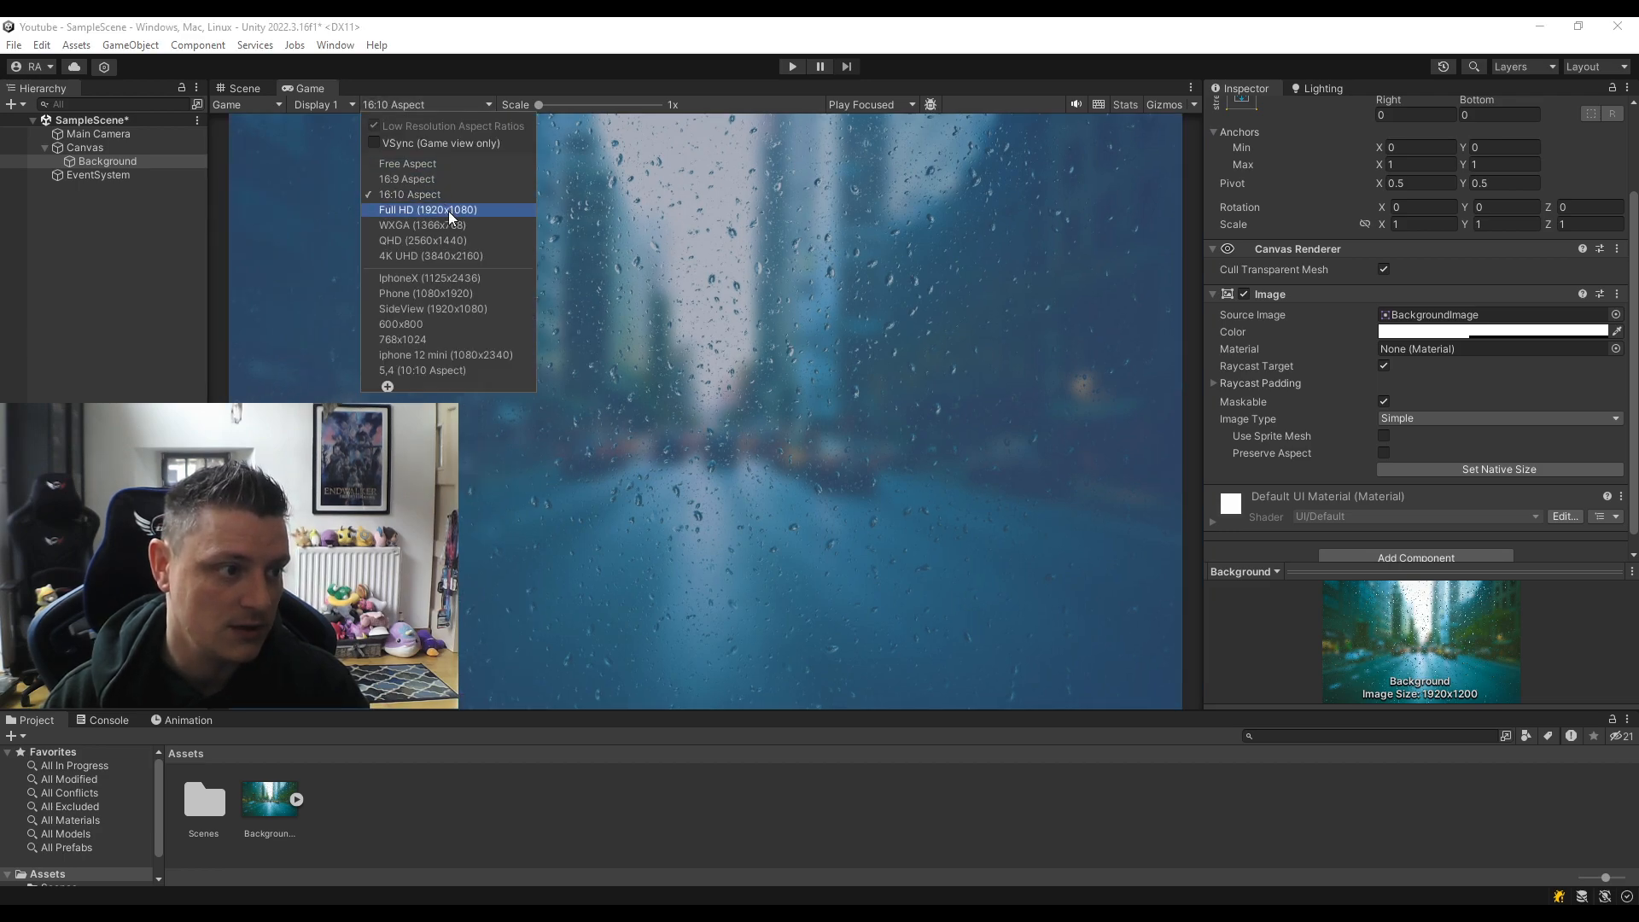
{"action": "left_click", "coordinate": [448, 210]}
{"action": "left_click", "coordinate": [447, 105]}
{"action": "left_click", "coordinate": [452, 211]}
{"action": "left_click", "coordinate": [450, 105]}
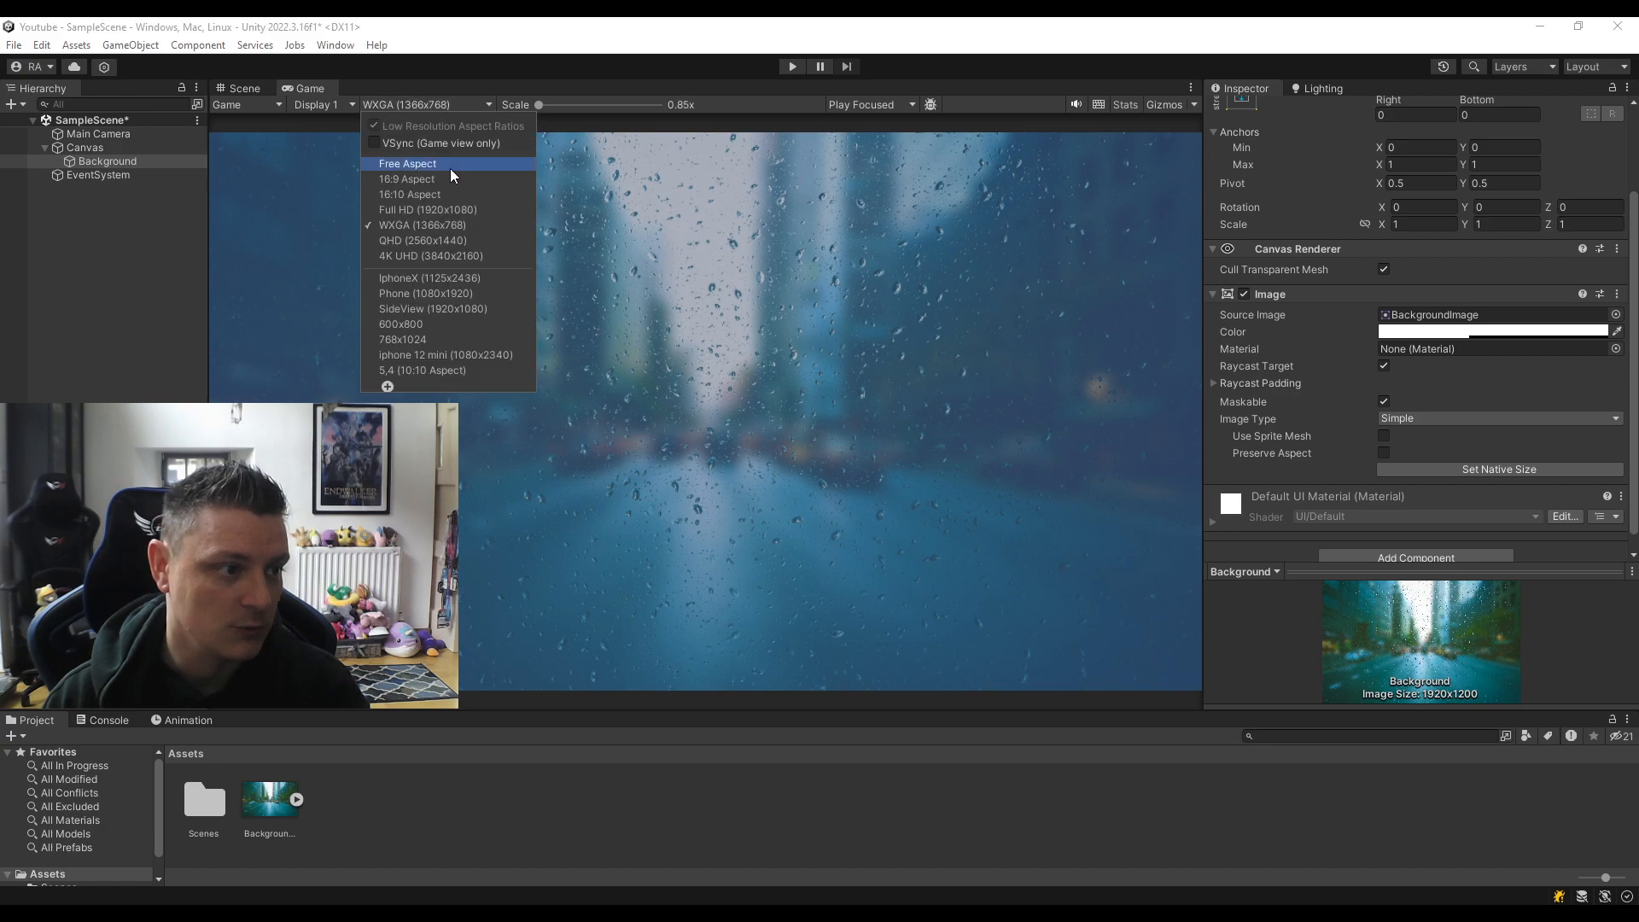
{"action": "left_click", "coordinate": [447, 239]}
{"action": "left_click", "coordinate": [438, 105]}
{"action": "left_click", "coordinate": [444, 255]}
Preview the background at the custom sizes: IphoneX, Phone, SideView, 600x800, 768x1024, iphone 12 mini and 5,4 (10:10 Aspect).
{"action": "left_click", "coordinate": [434, 105]}
{"action": "left_click", "coordinate": [443, 277]}
{"action": "left_click", "coordinate": [428, 105]}
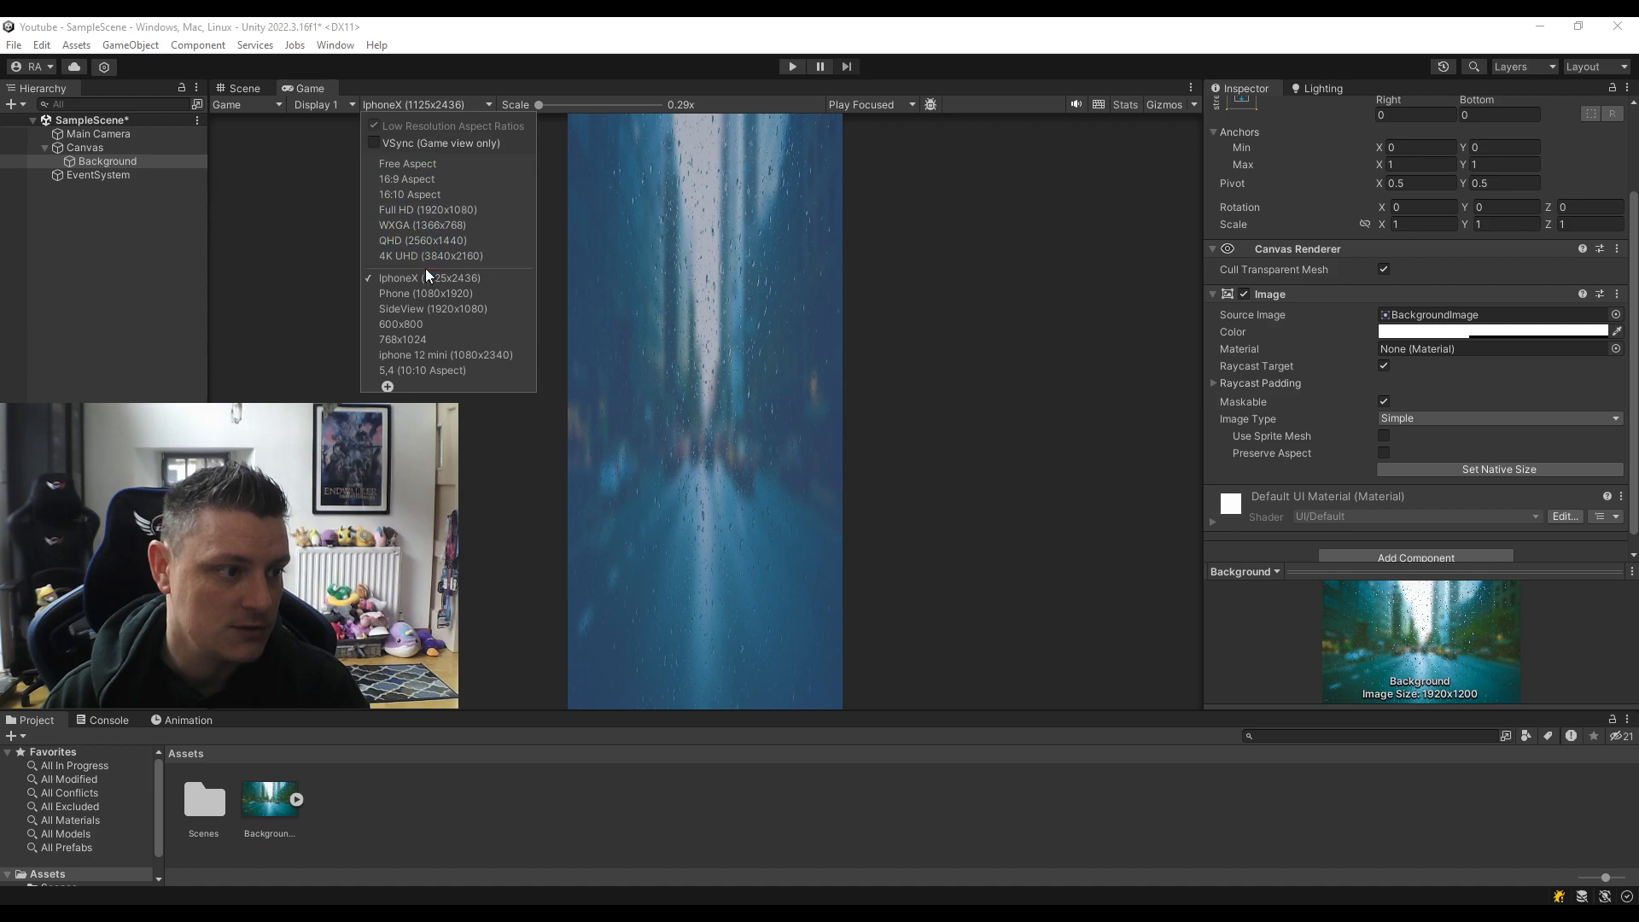
{"action": "left_click", "coordinate": [427, 293]}
{"action": "left_click", "coordinate": [431, 103]}
{"action": "left_click", "coordinate": [434, 308]}
{"action": "left_click", "coordinate": [422, 105]}
{"action": "left_click", "coordinate": [403, 323]}
{"action": "left_click", "coordinate": [417, 104]}
{"action": "left_click", "coordinate": [416, 339]}
{"action": "left_click", "coordinate": [421, 103]}
{"action": "left_click", "coordinate": [429, 354]}
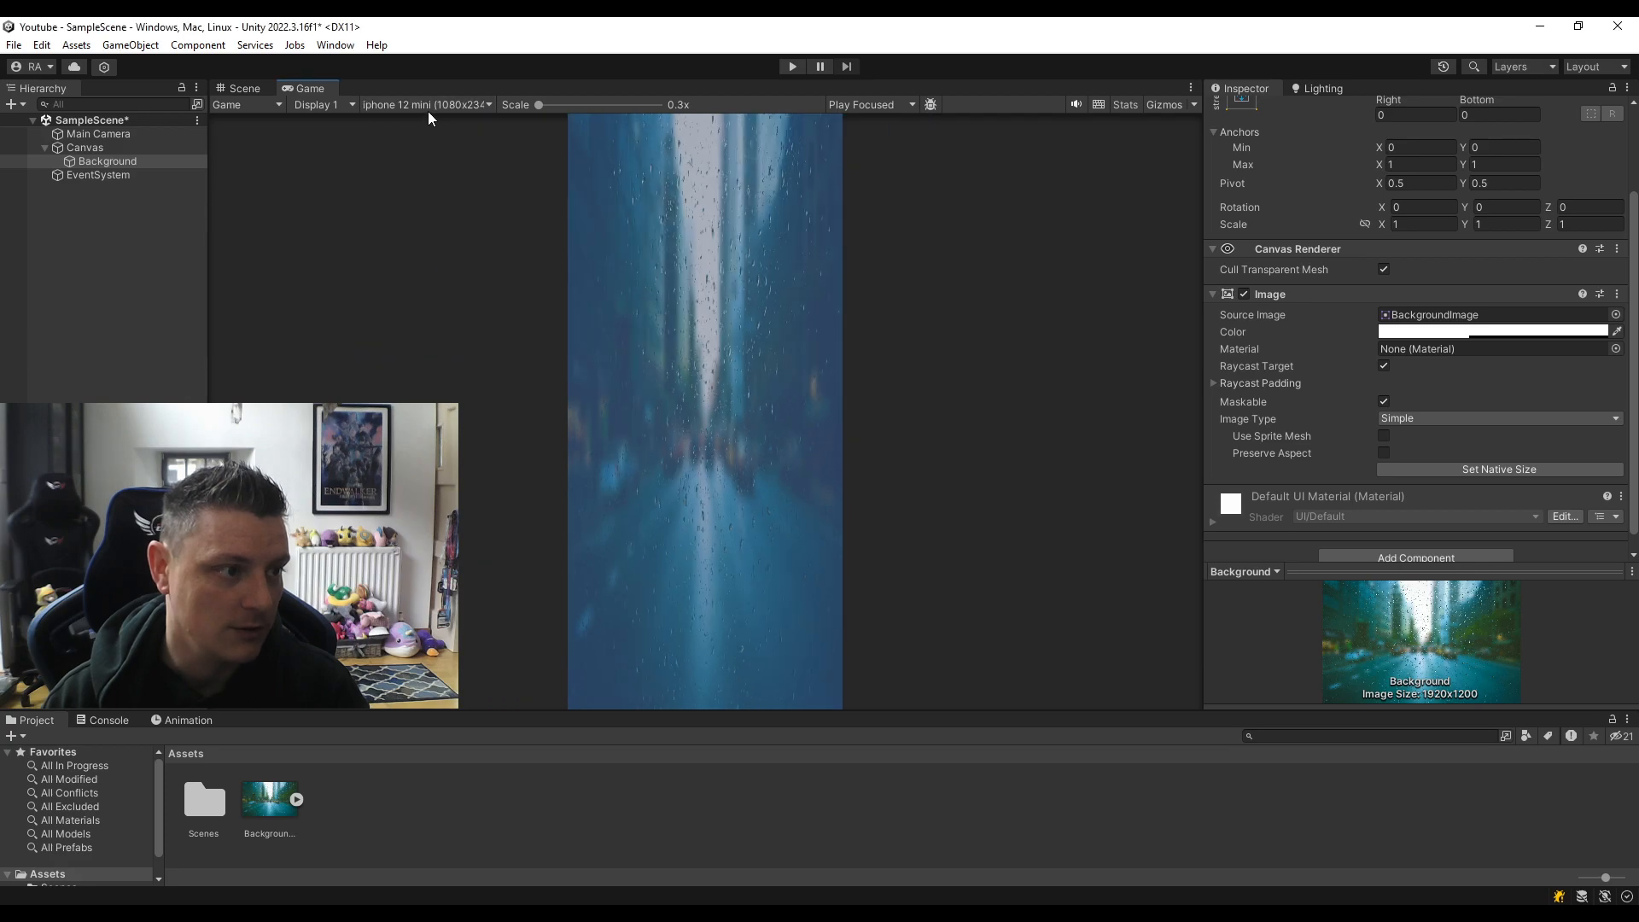
{"action": "left_click", "coordinate": [437, 103]}
{"action": "left_click", "coordinate": [447, 365]}
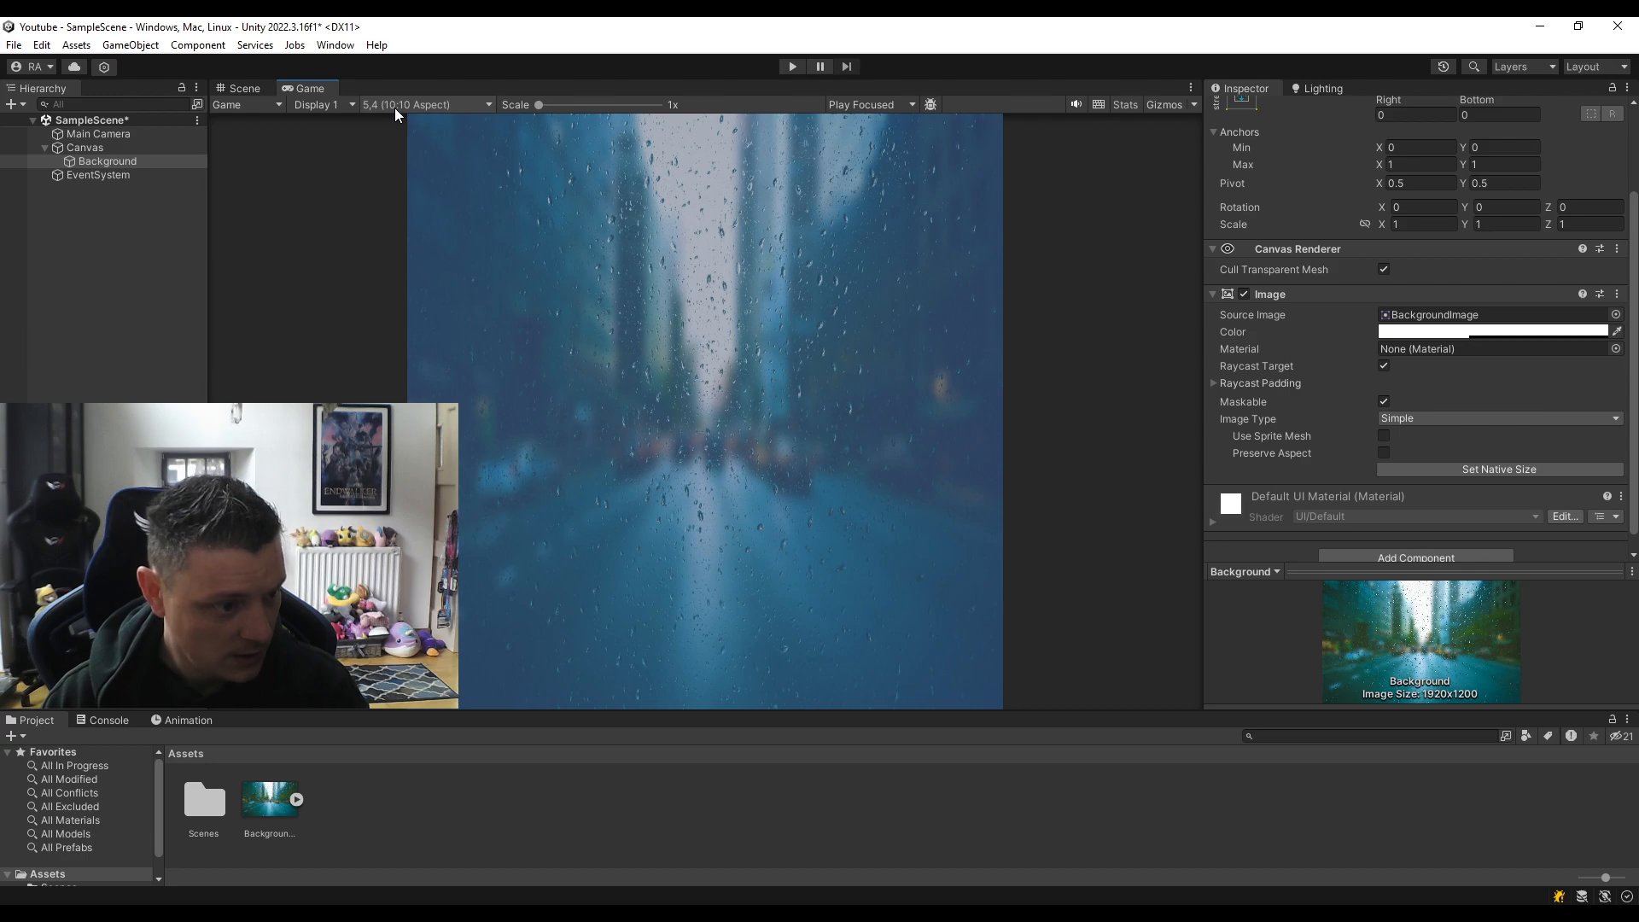
Compare the background at 600x800 and Phone (1080x1920), and return the Game view to 16:10 Aspect.
{"action": "left_click", "coordinate": [427, 104]}
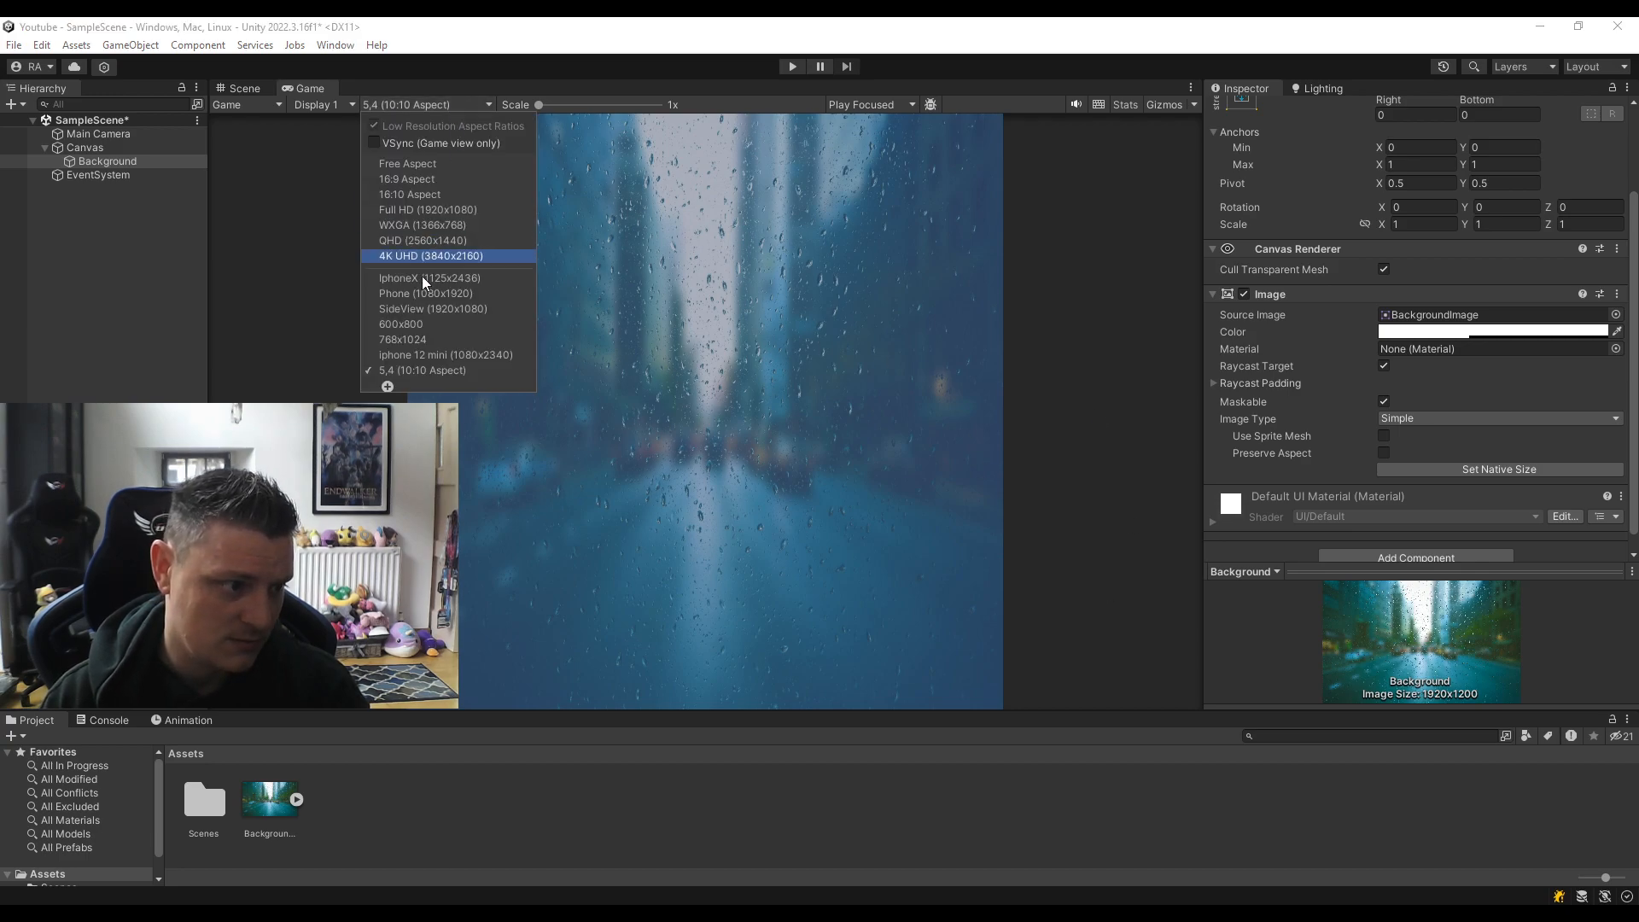
{"action": "left_click", "coordinate": [433, 321]}
{"action": "left_click", "coordinate": [427, 104]}
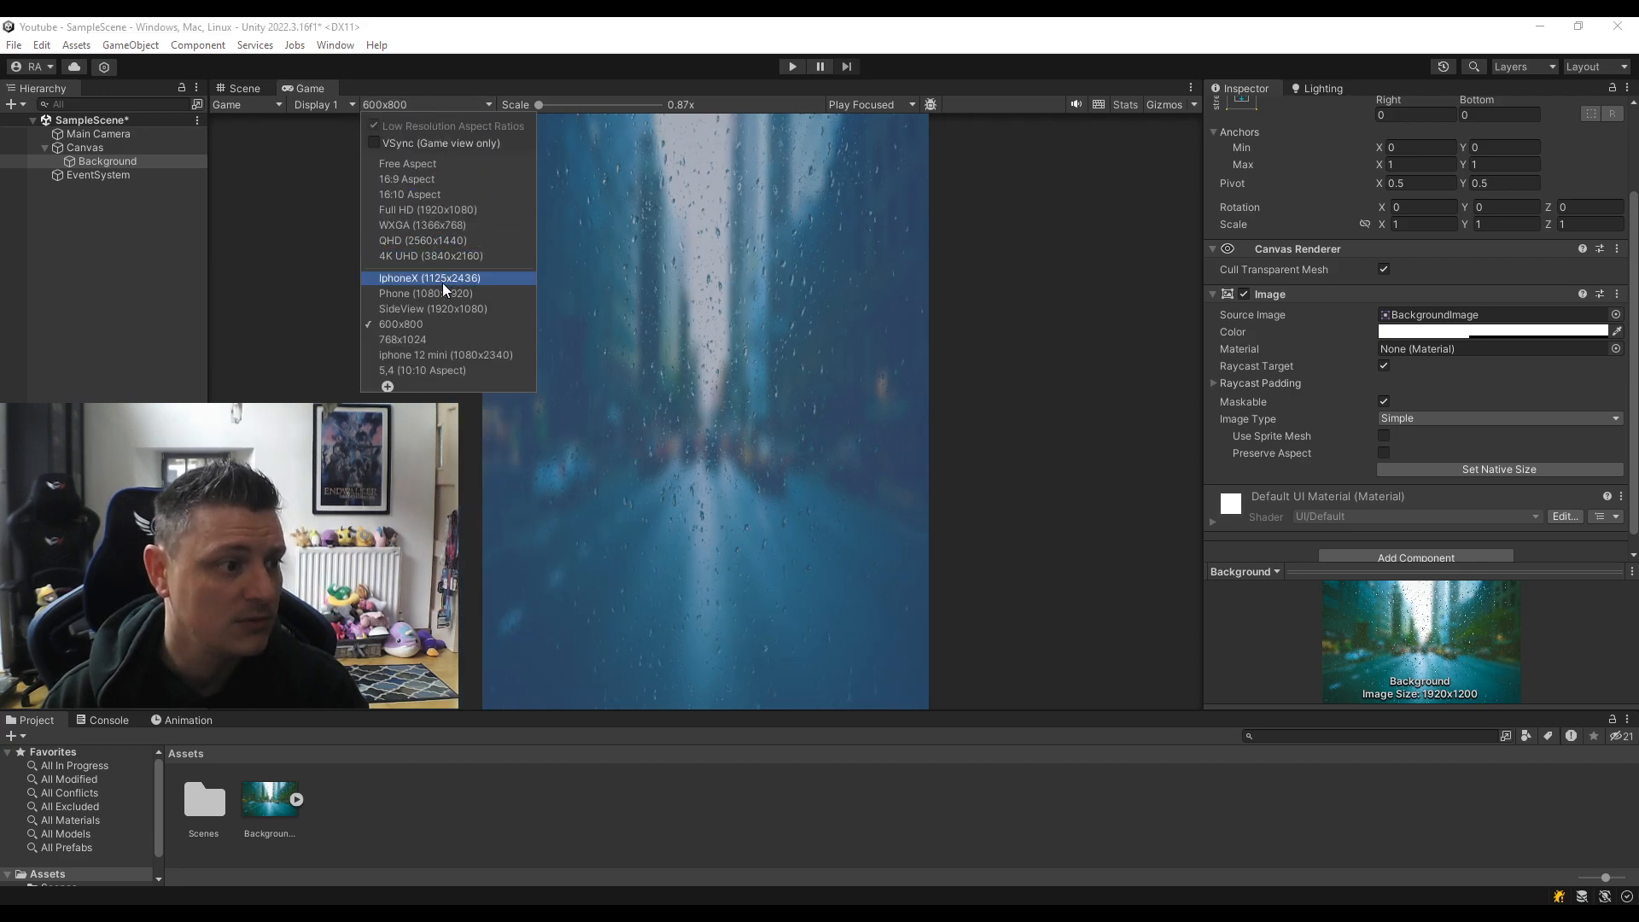
{"action": "left_click", "coordinate": [427, 293]}
{"action": "left_click", "coordinate": [413, 106]}
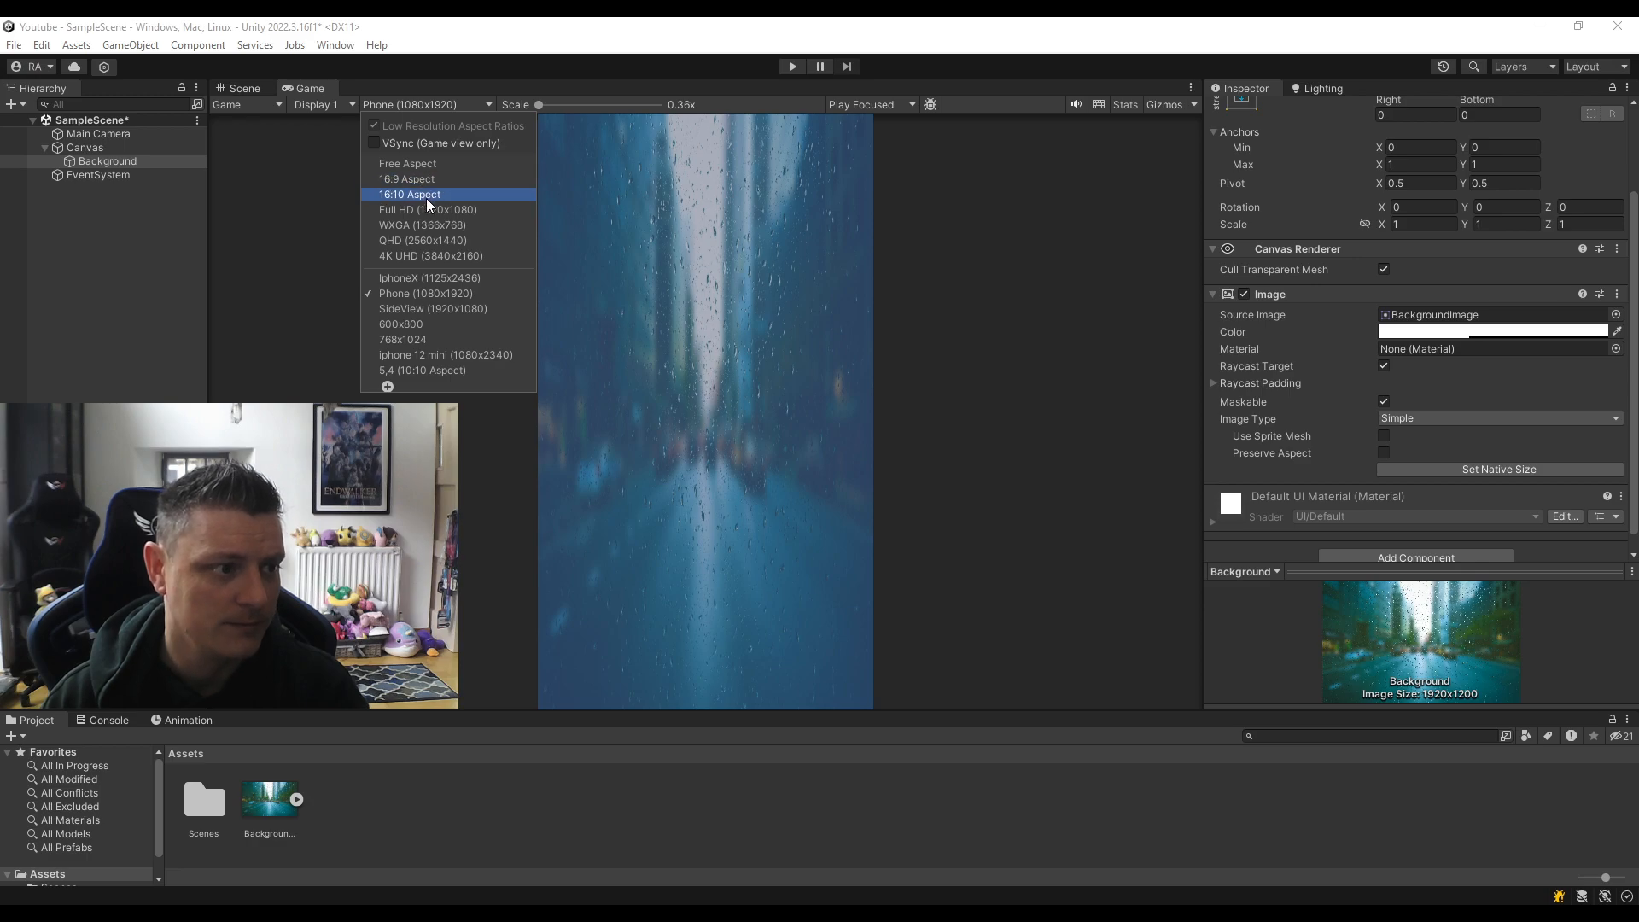
{"action": "left_click", "coordinate": [427, 196]}
Examine the anchor presets of the Background panel to see how it stretches across the canvas.
{"action": "left_click", "coordinate": [97, 262]}
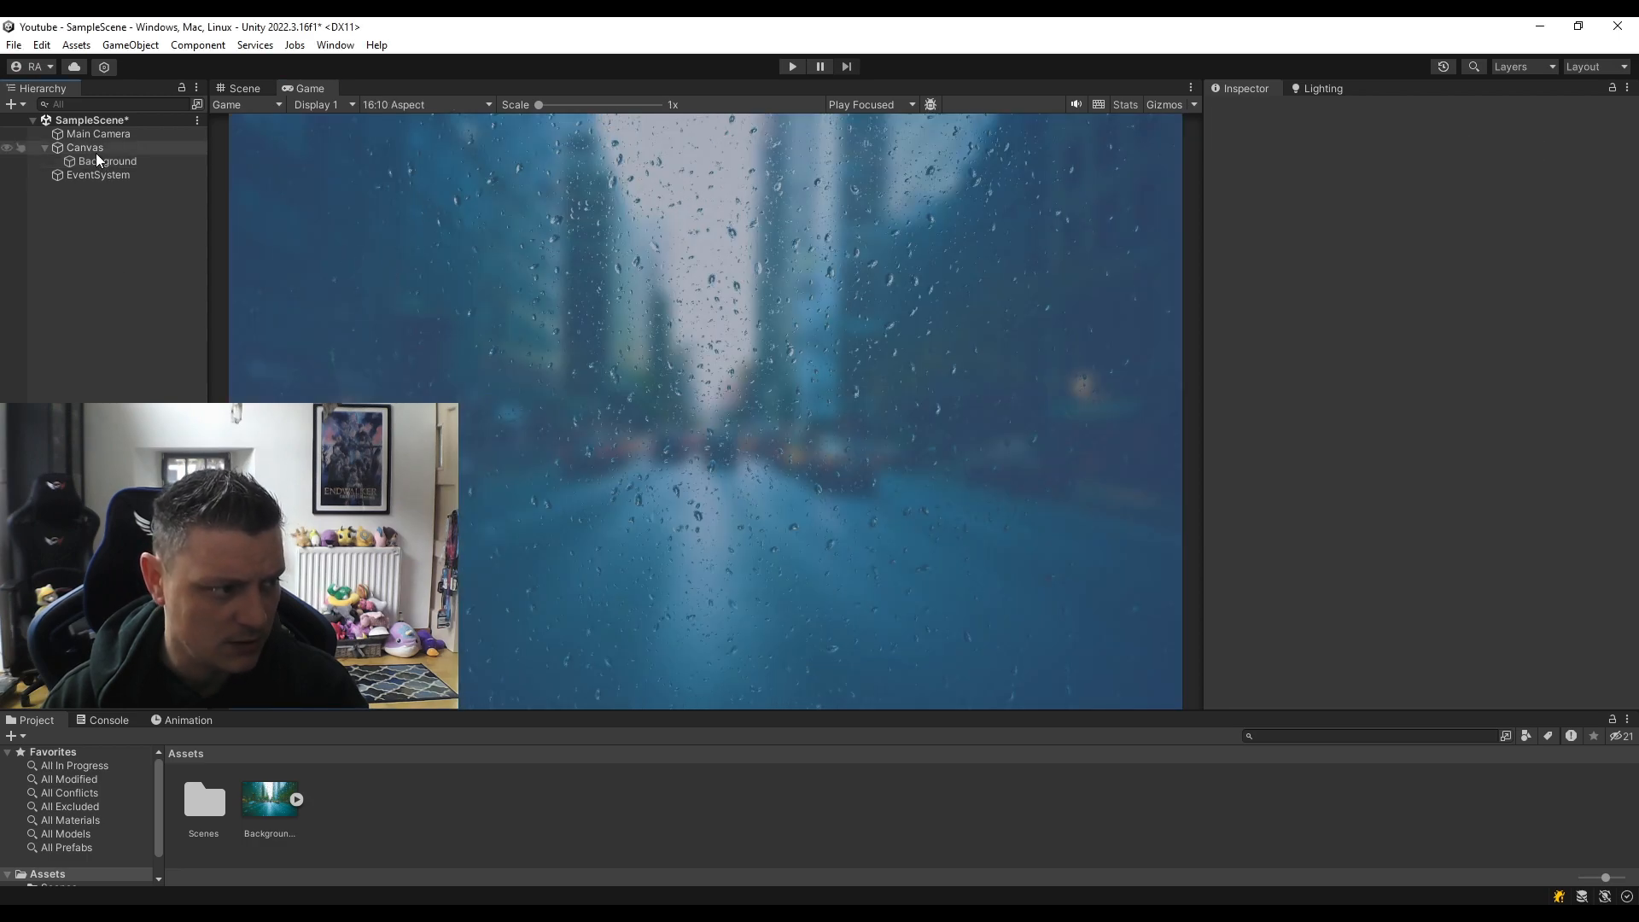
{"action": "left_click", "coordinate": [98, 161]}
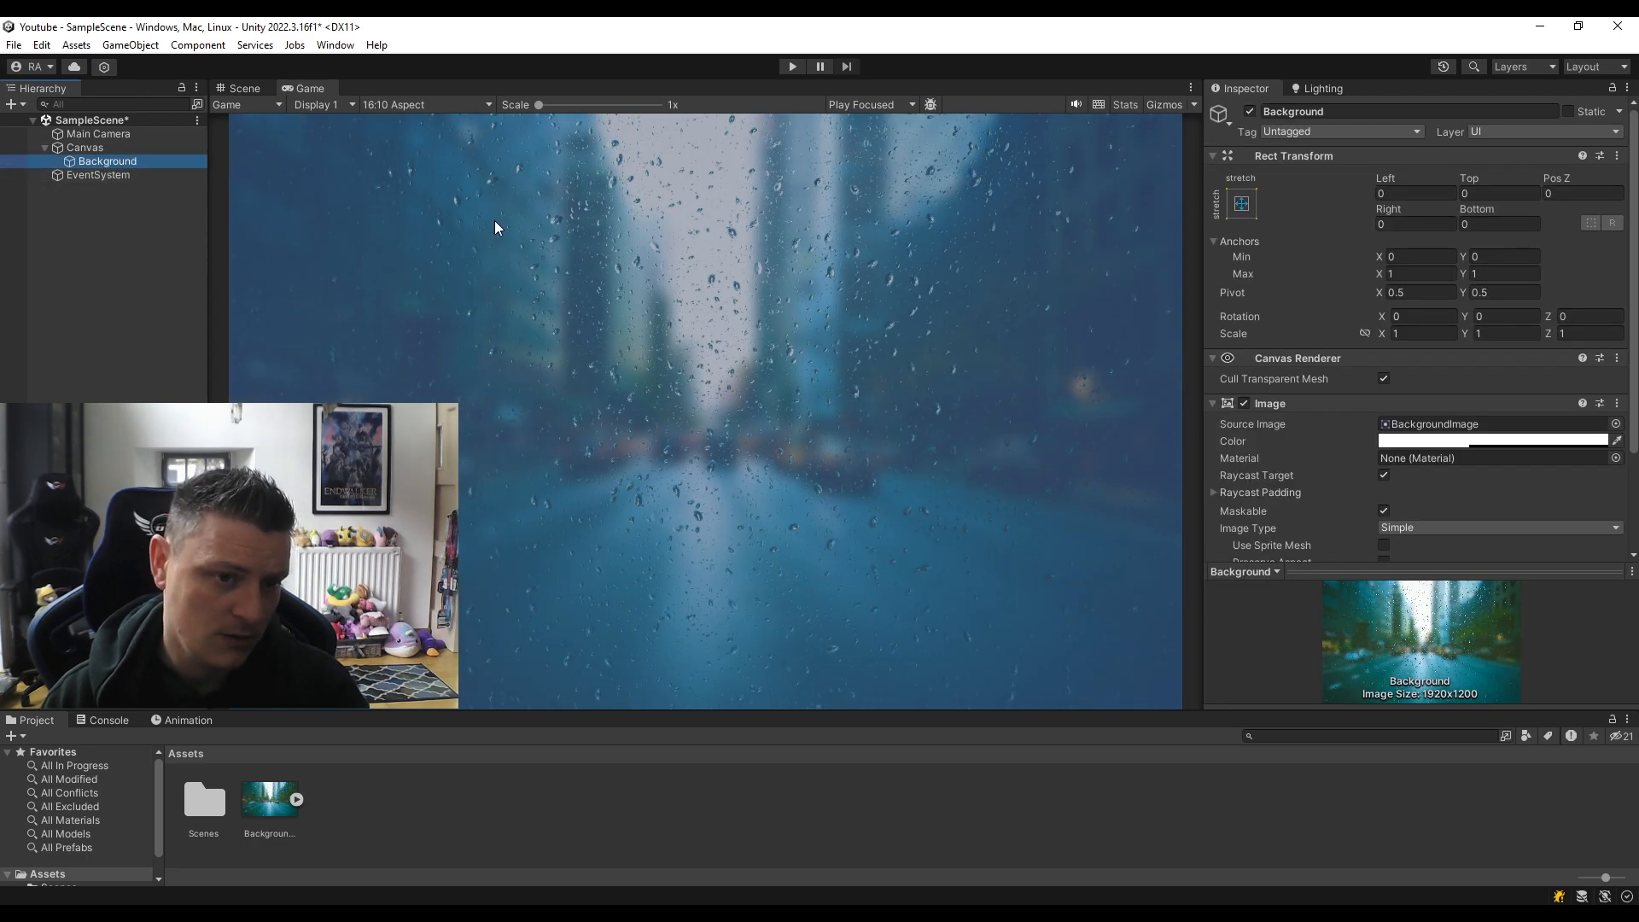
{"action": "left_click", "coordinate": [1245, 205]}
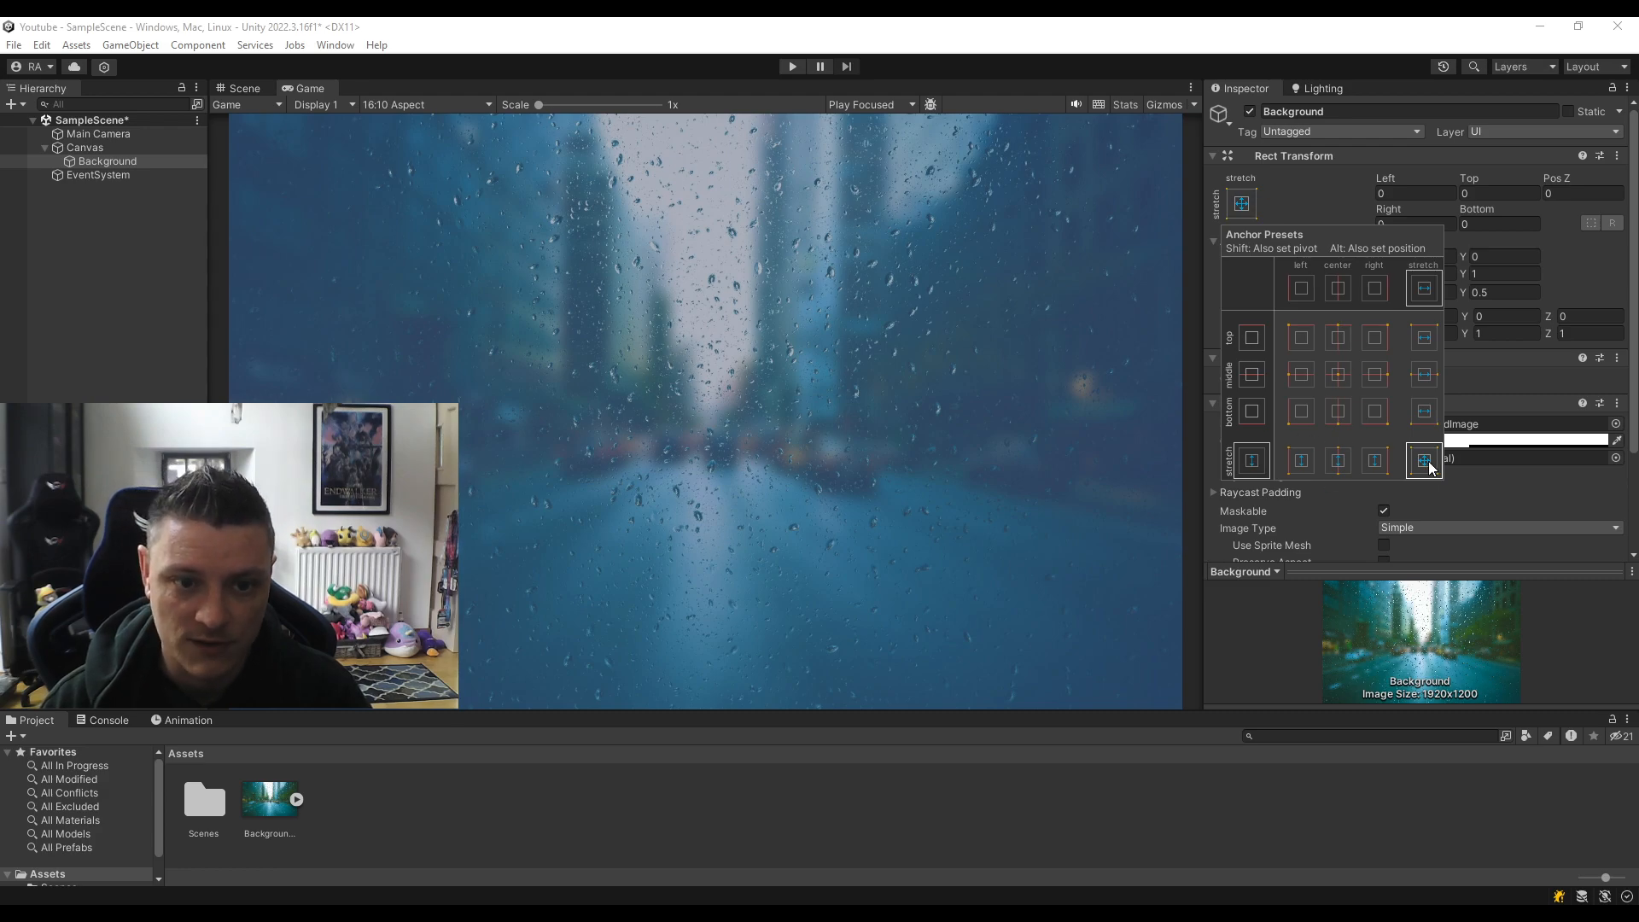
Set the Canvas's UI scale mode to Scale With Screen Size with a reference resolution of 1920 x 1080.
{"action": "left_click", "coordinate": [85, 143]}
{"action": "scroll", "coordinate": [1472, 412], "scroll_direction": "down", "scroll_amount": 2}
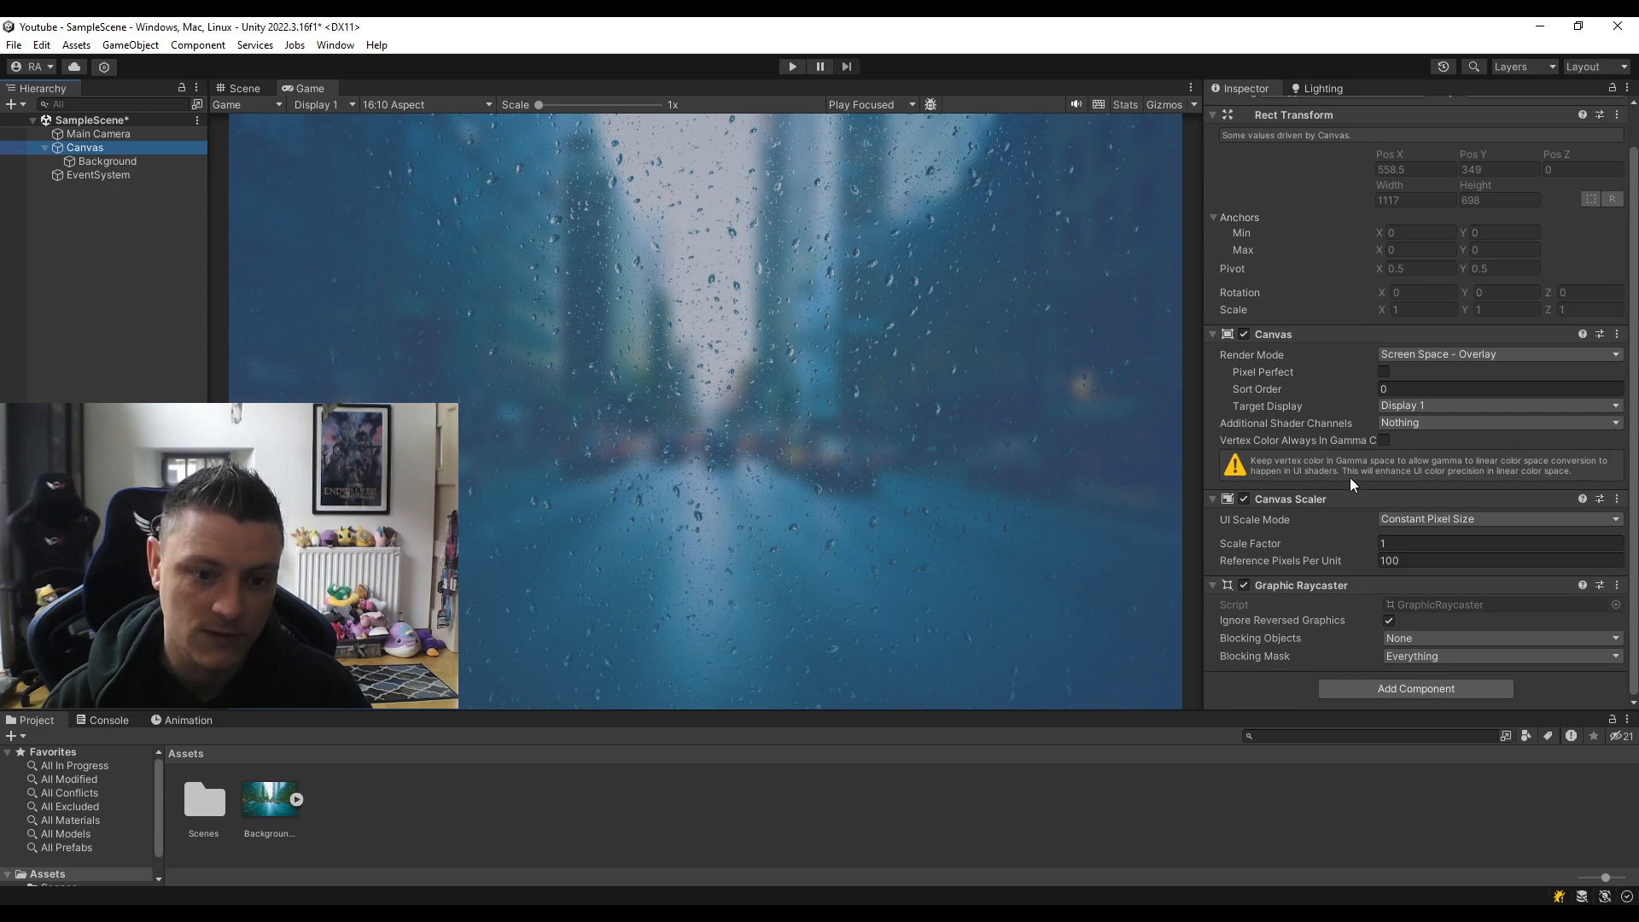
{"action": "left_click", "coordinate": [1422, 519]}
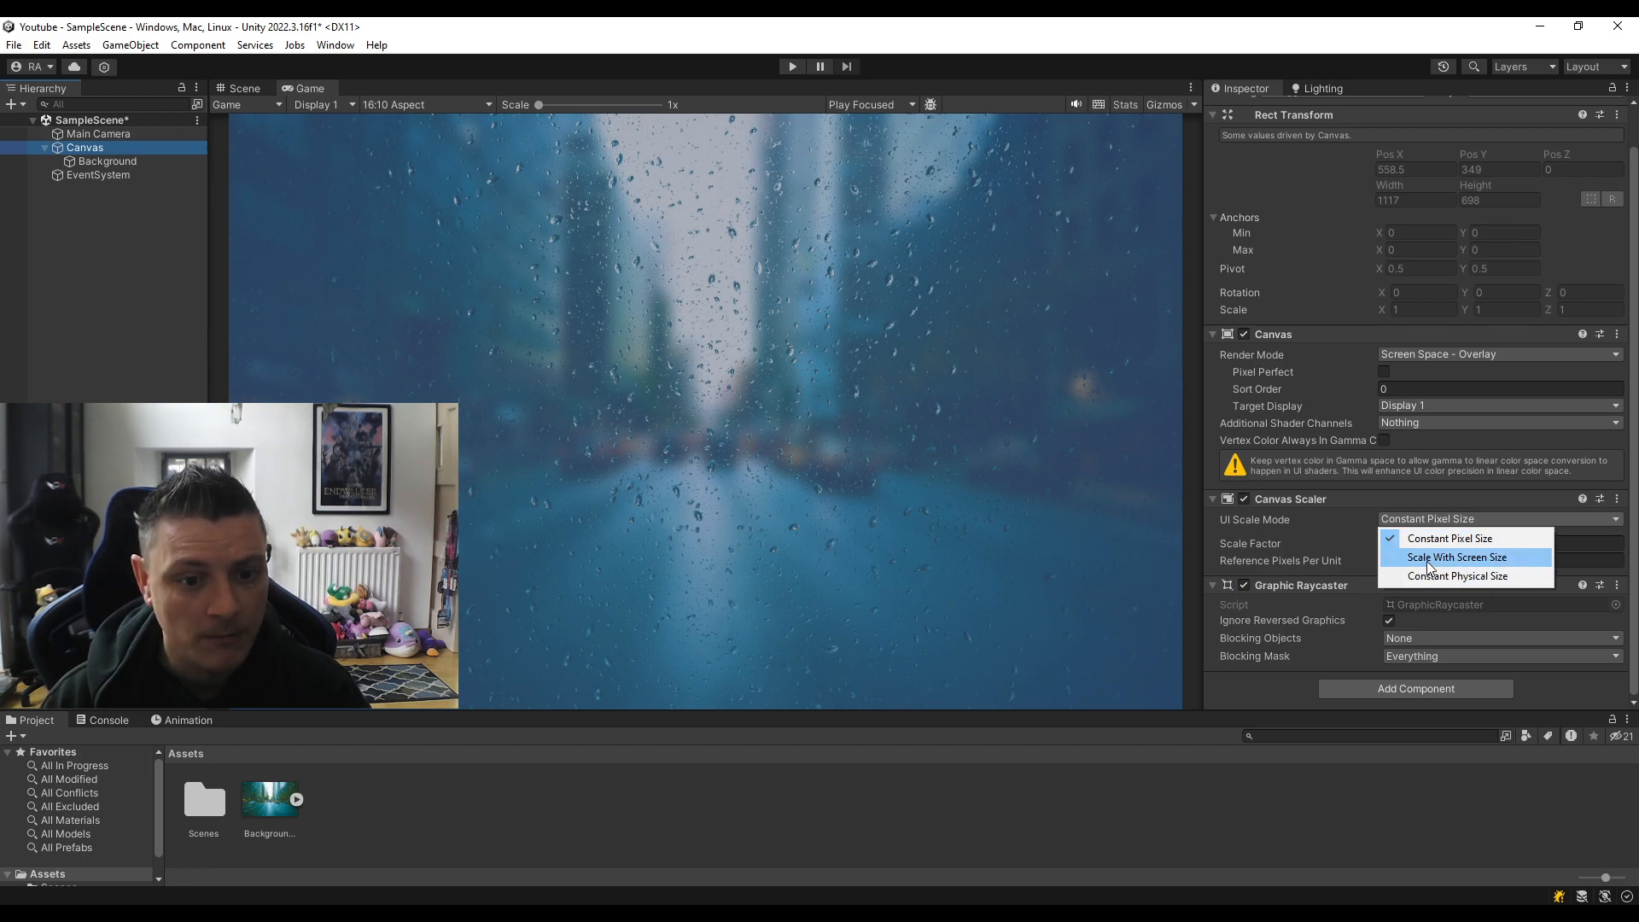
{"action": "left_click", "coordinate": [1427, 559]}
{"action": "left_click", "coordinate": [1429, 543]}
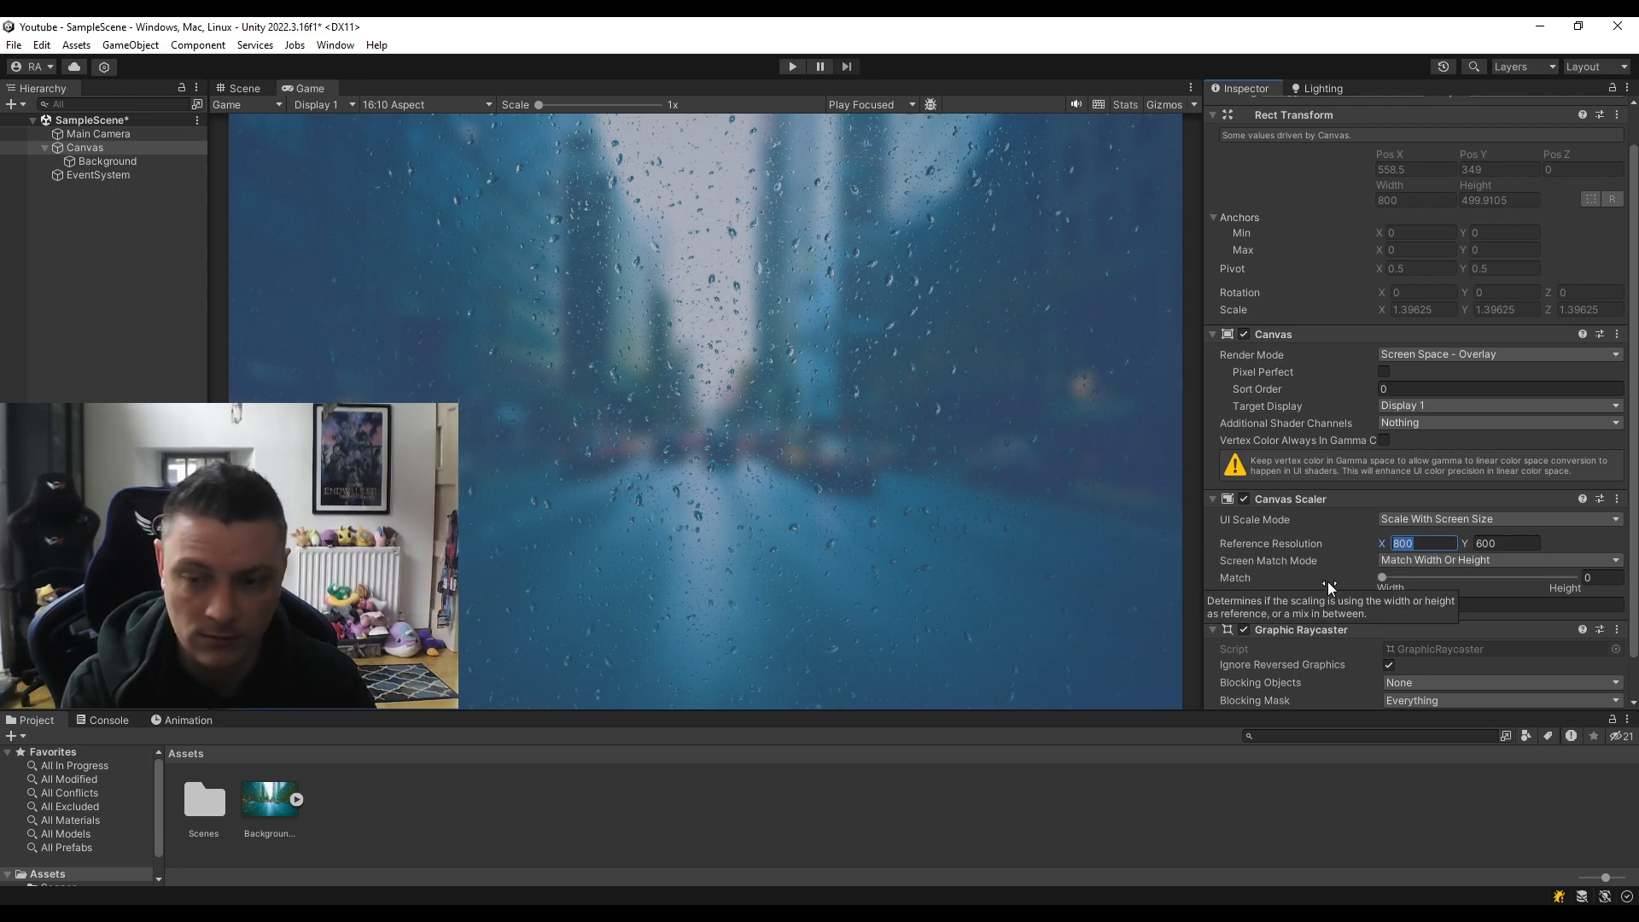
{"action": "type", "text": "1920"}
{"action": "key", "text": "Tab"}
{"action": "type", "text": "1080"}
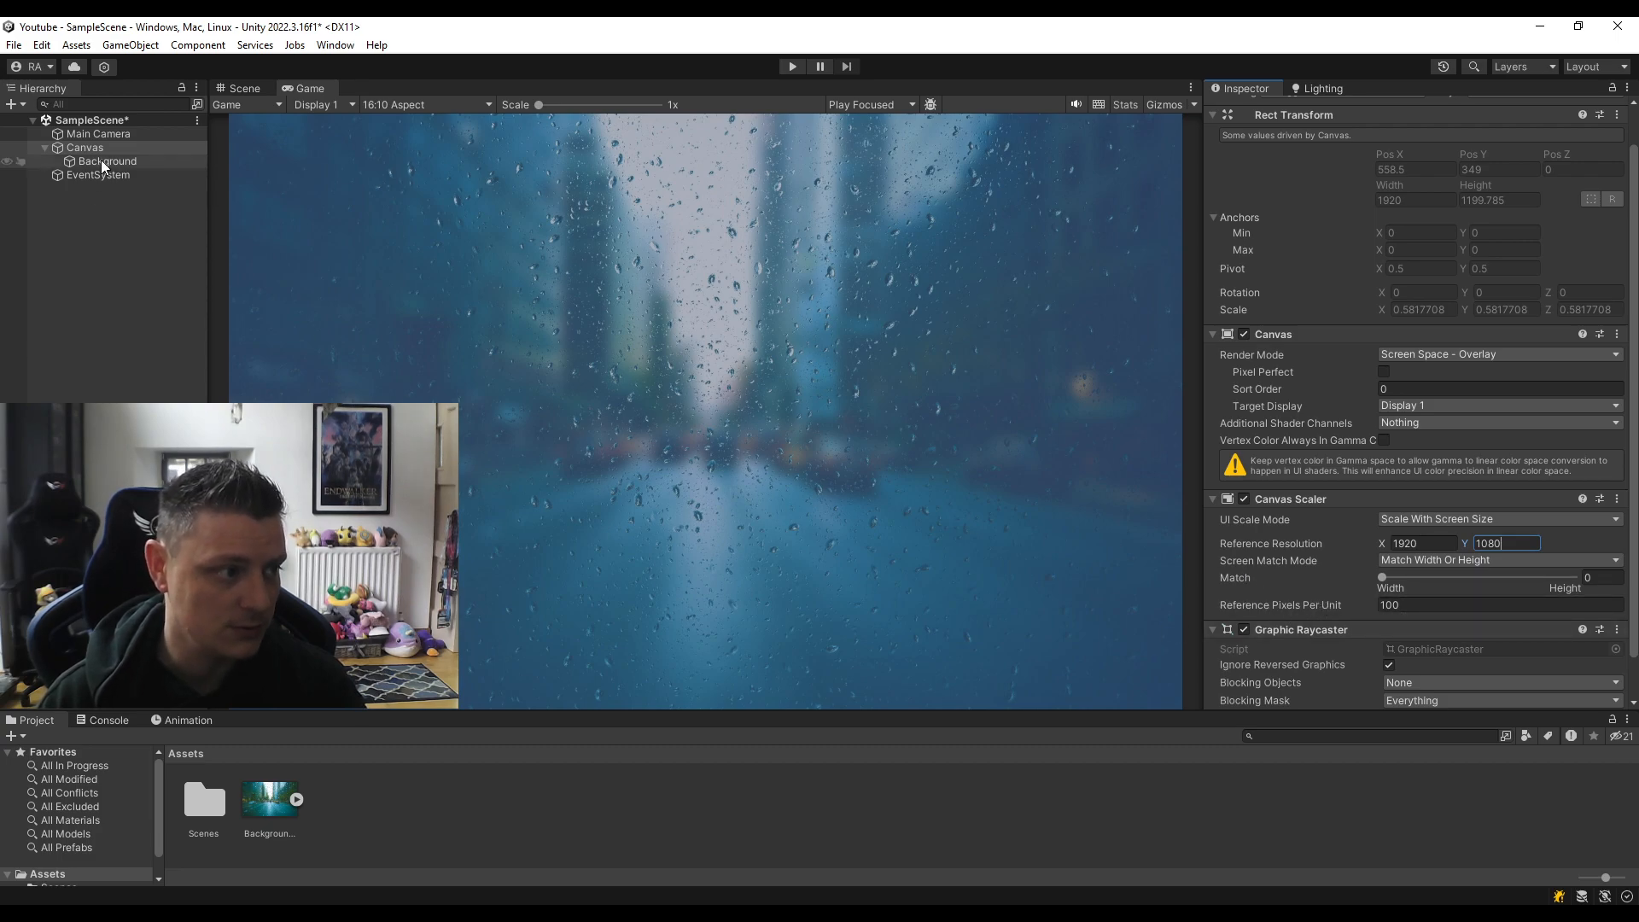
Preview the stretched background in the Game view at Full HD, WXGA, IphoneX and Phone (1080x1920) sizes.
{"action": "left_click", "coordinate": [403, 101]}
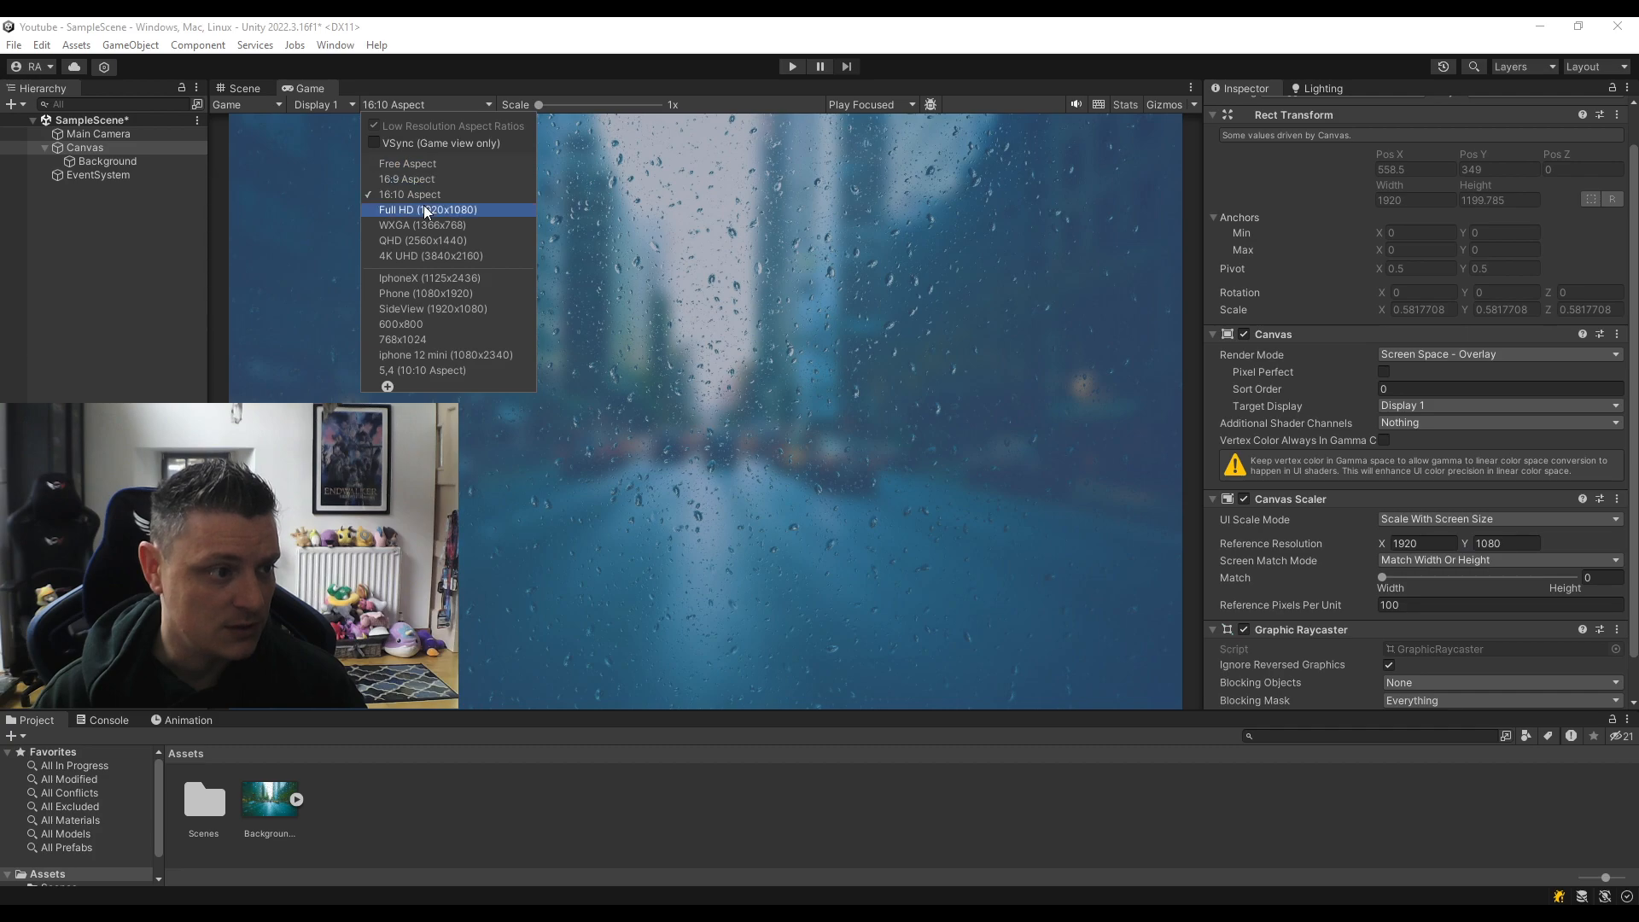
{"action": "left_click", "coordinate": [422, 203]}
{"action": "left_click", "coordinate": [419, 104]}
{"action": "left_click", "coordinate": [429, 224]}
{"action": "left_click", "coordinate": [419, 104]}
{"action": "left_click", "coordinate": [429, 226]}
{"action": "left_click", "coordinate": [422, 104]}
{"action": "left_click", "coordinate": [431, 277]}
{"action": "left_click", "coordinate": [421, 105]}
{"action": "left_click", "coordinate": [416, 278]}
Preview the background at iphone 12 mini and 5,4 (10:10 Aspect), and set the Game view to Full HD (1920x1080).
{"action": "left_click", "coordinate": [420, 104]}
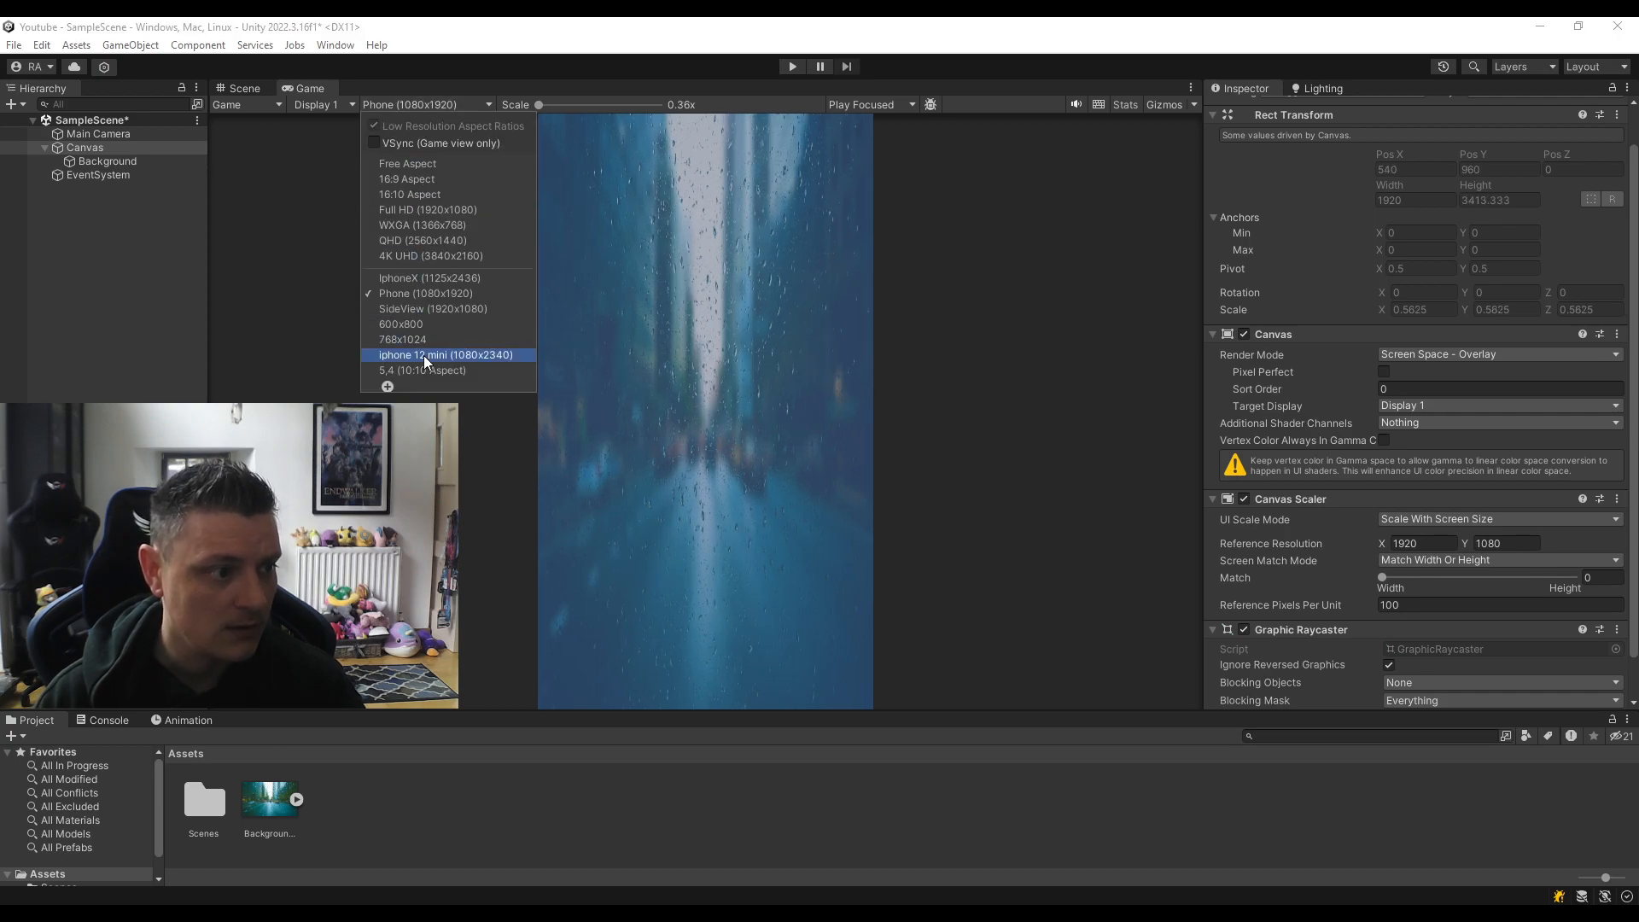
{"action": "left_click", "coordinate": [424, 355]}
{"action": "left_click", "coordinate": [422, 104]}
{"action": "left_click", "coordinate": [427, 369]}
{"action": "left_click", "coordinate": [421, 104]}
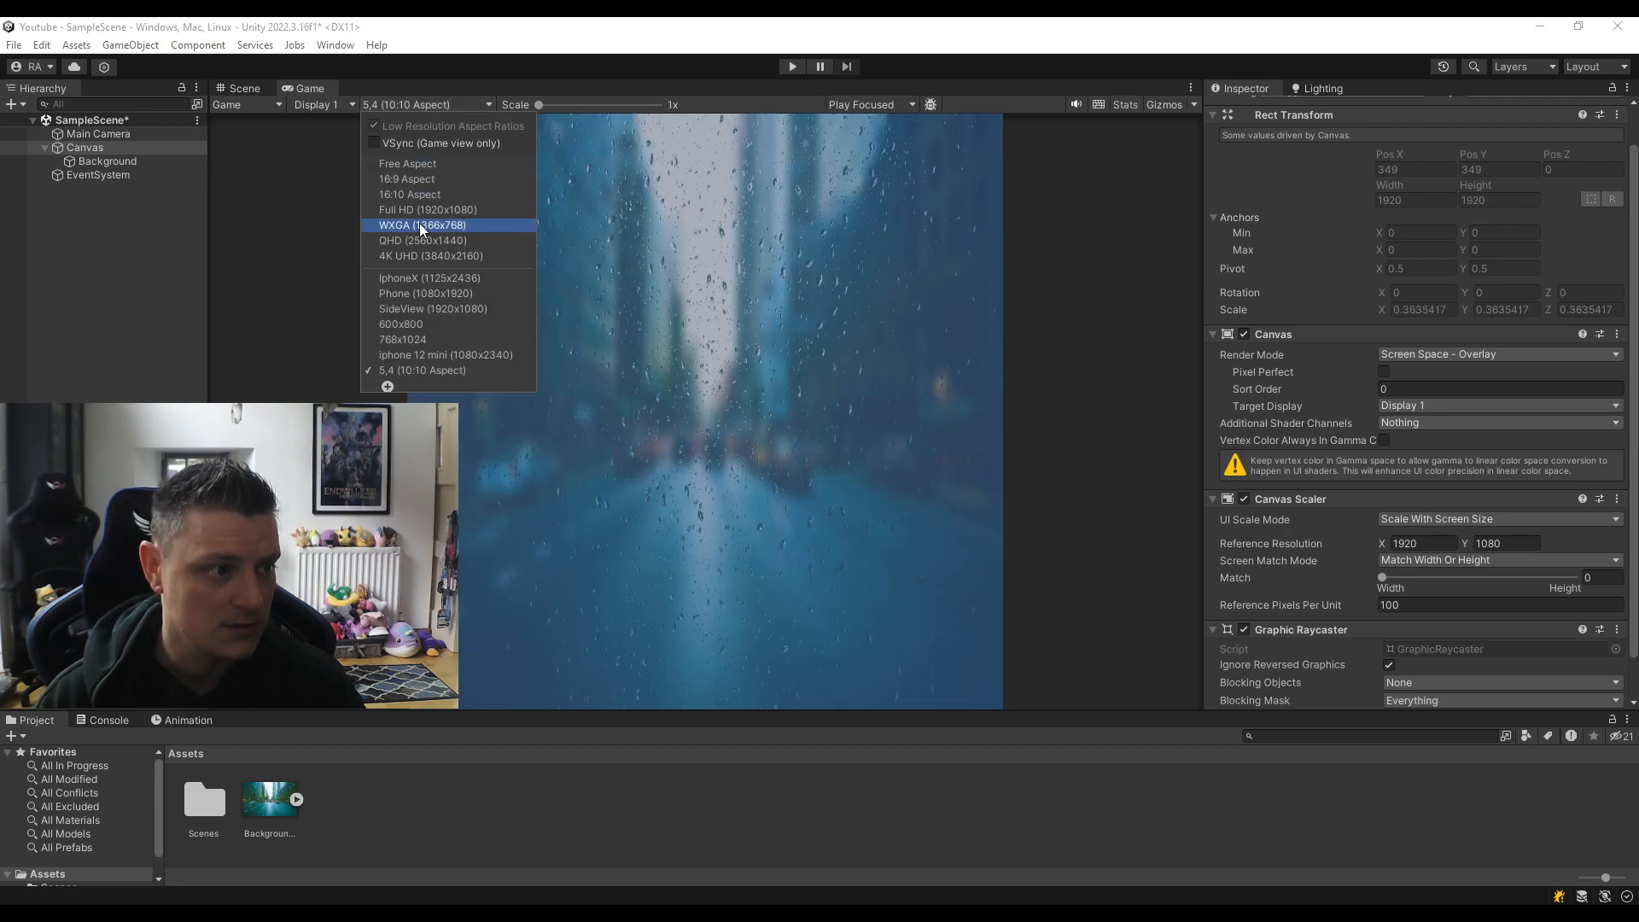
{"action": "left_click", "coordinate": [429, 208]}
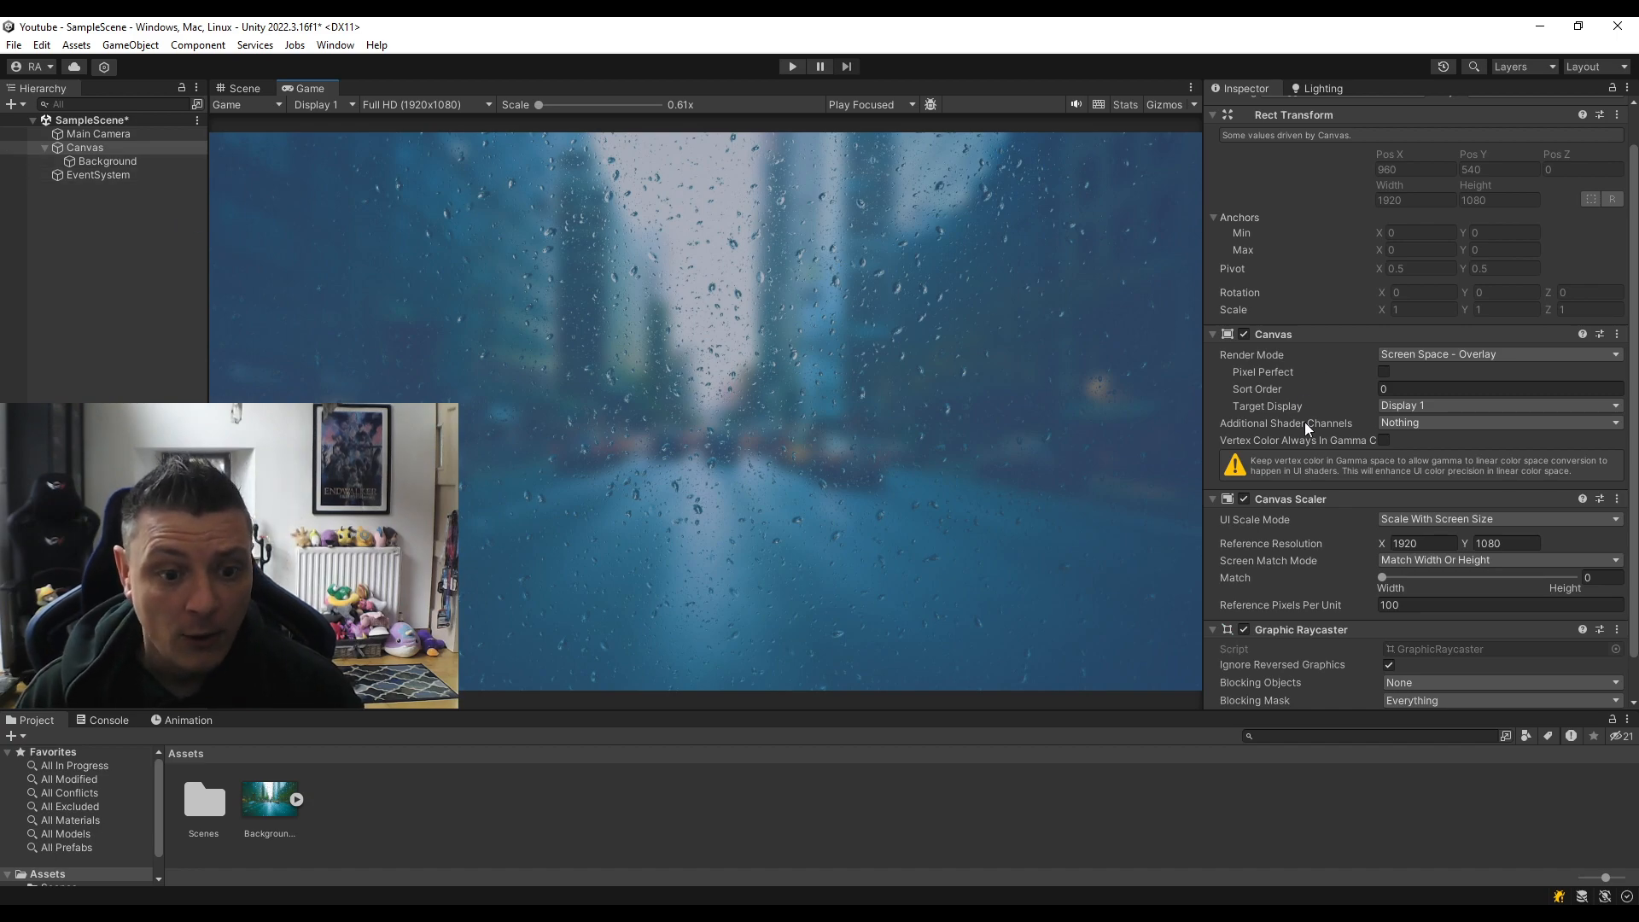
Anchor the Background panel to the middle center of the canvas.
{"action": "left_click", "coordinate": [107, 163]}
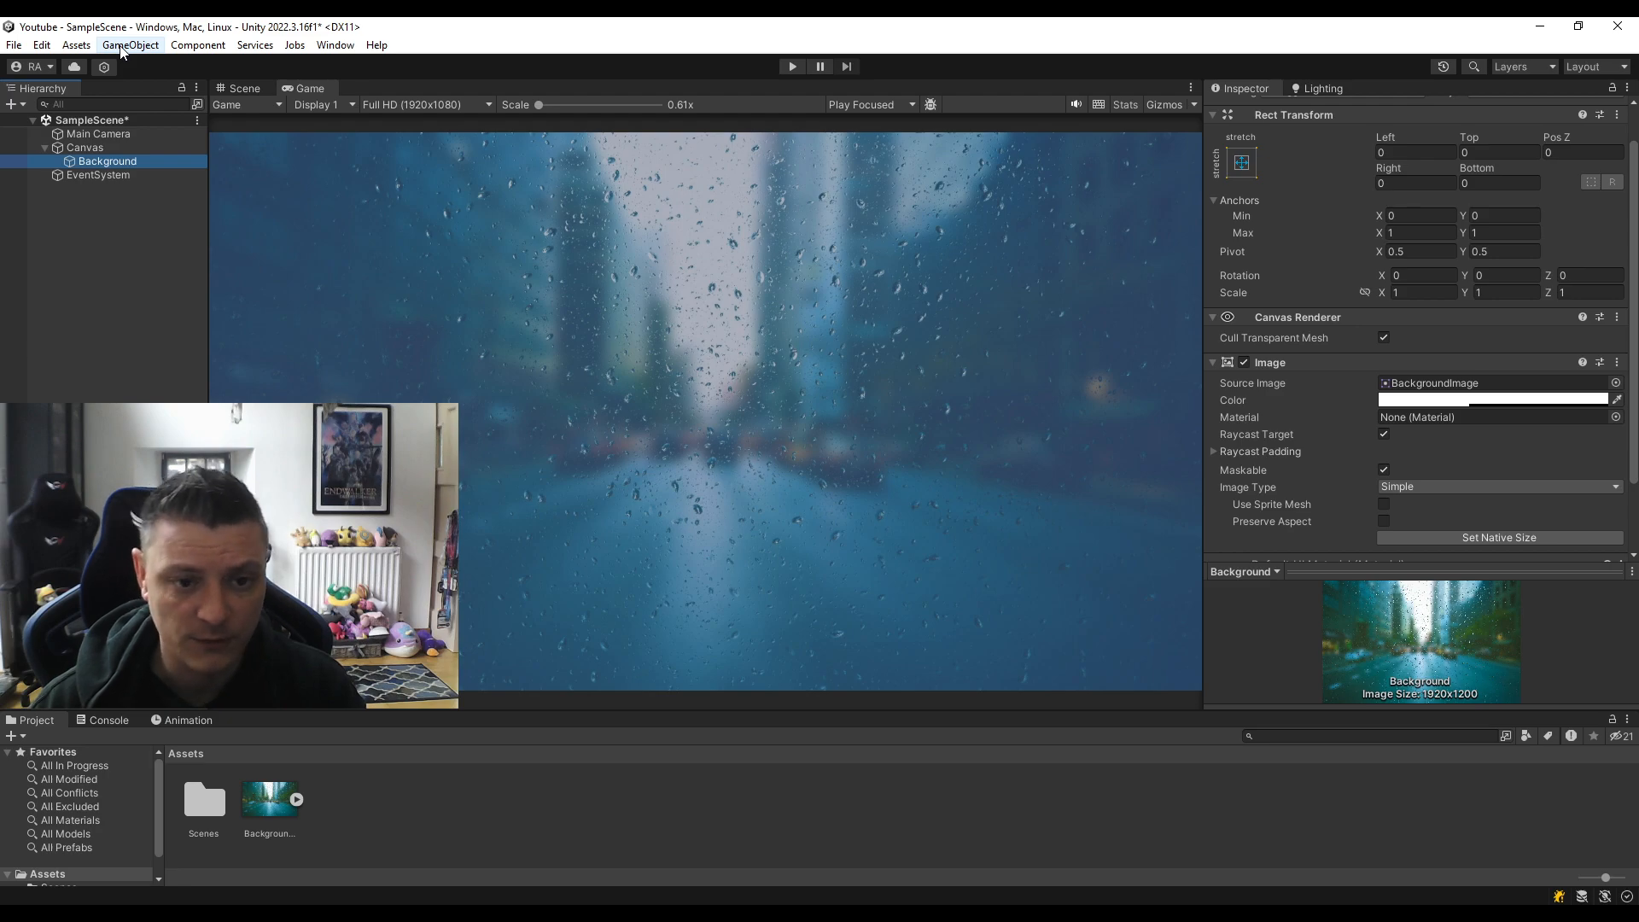
{"action": "left_click", "coordinate": [1241, 163]}
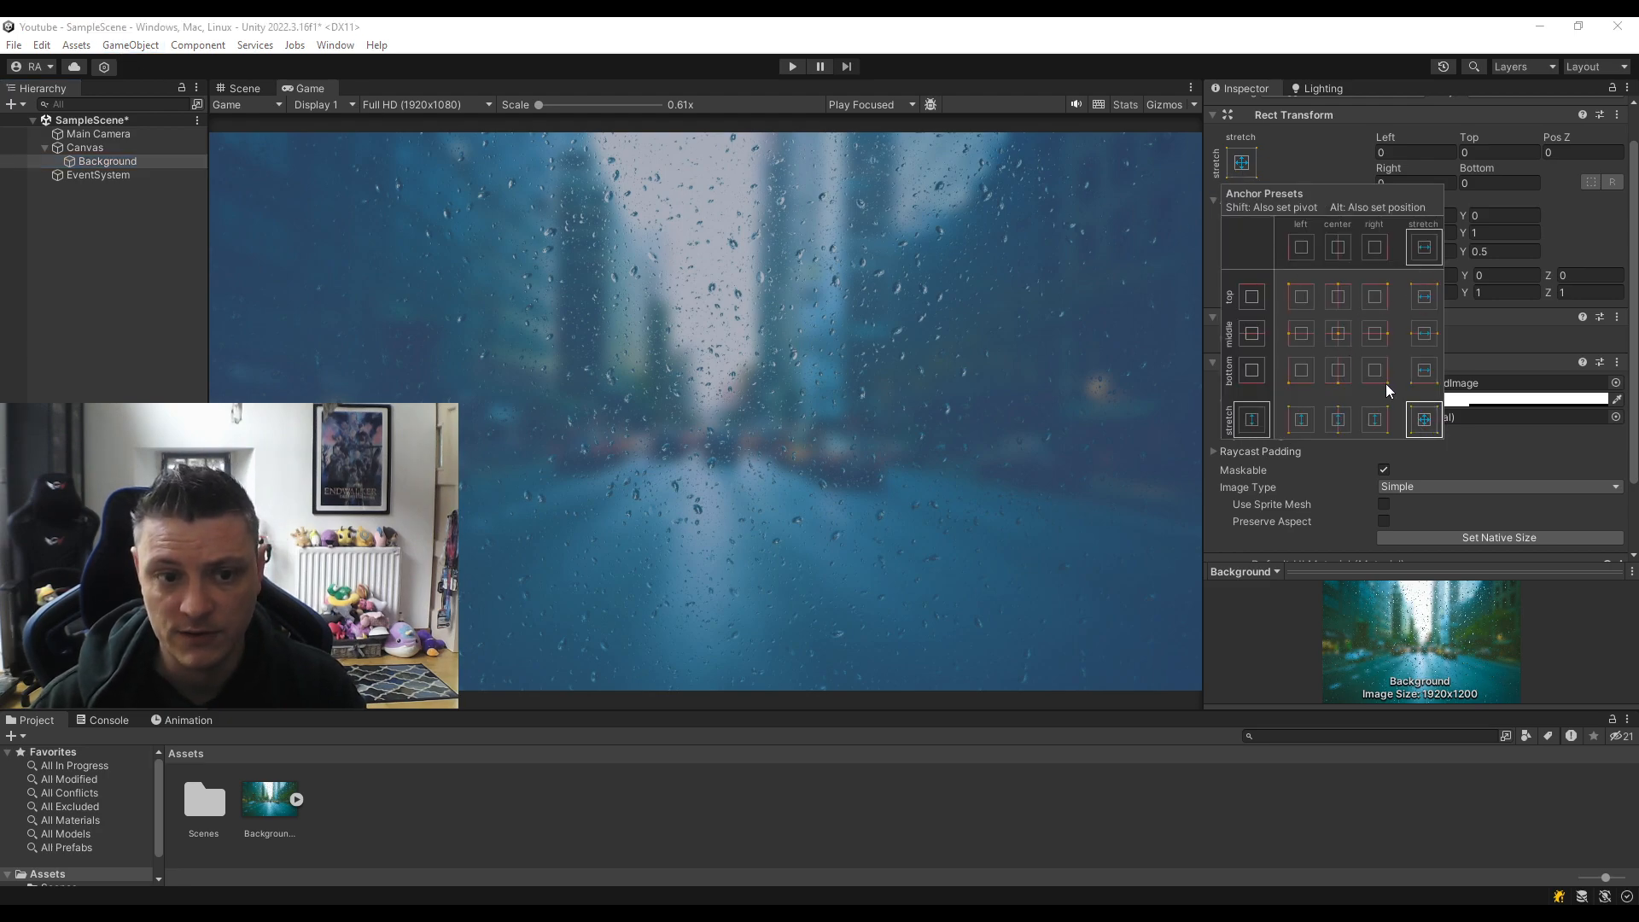
{"action": "left_click", "coordinate": [1340, 340]}
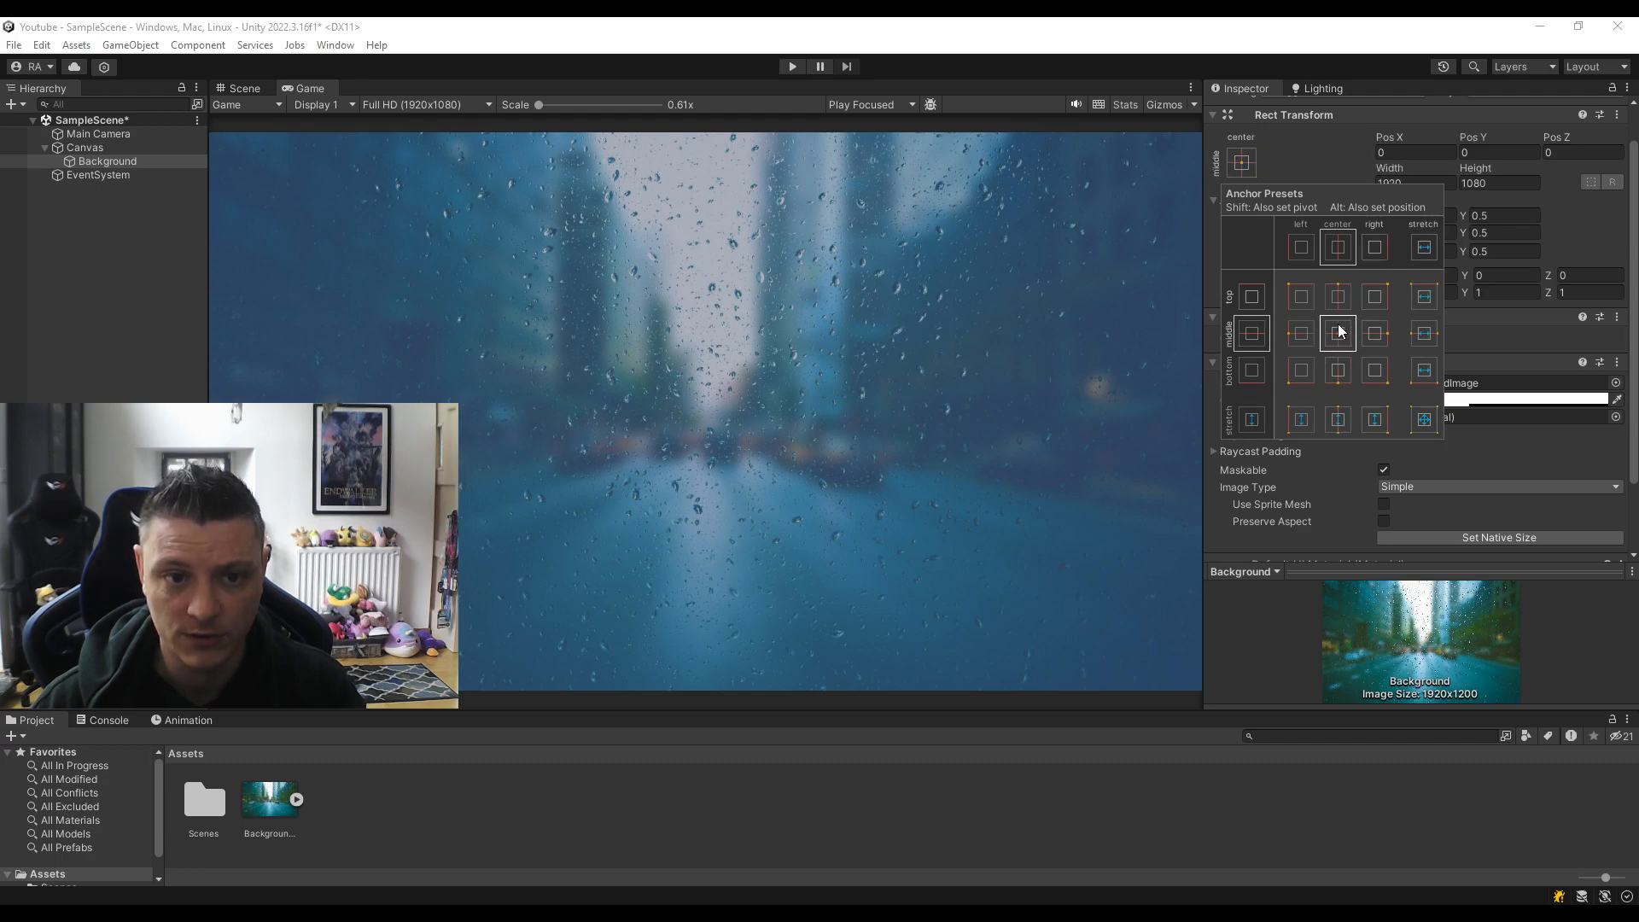
{"action": "left_click", "coordinate": [132, 347]}
{"action": "left_click", "coordinate": [87, 162]}
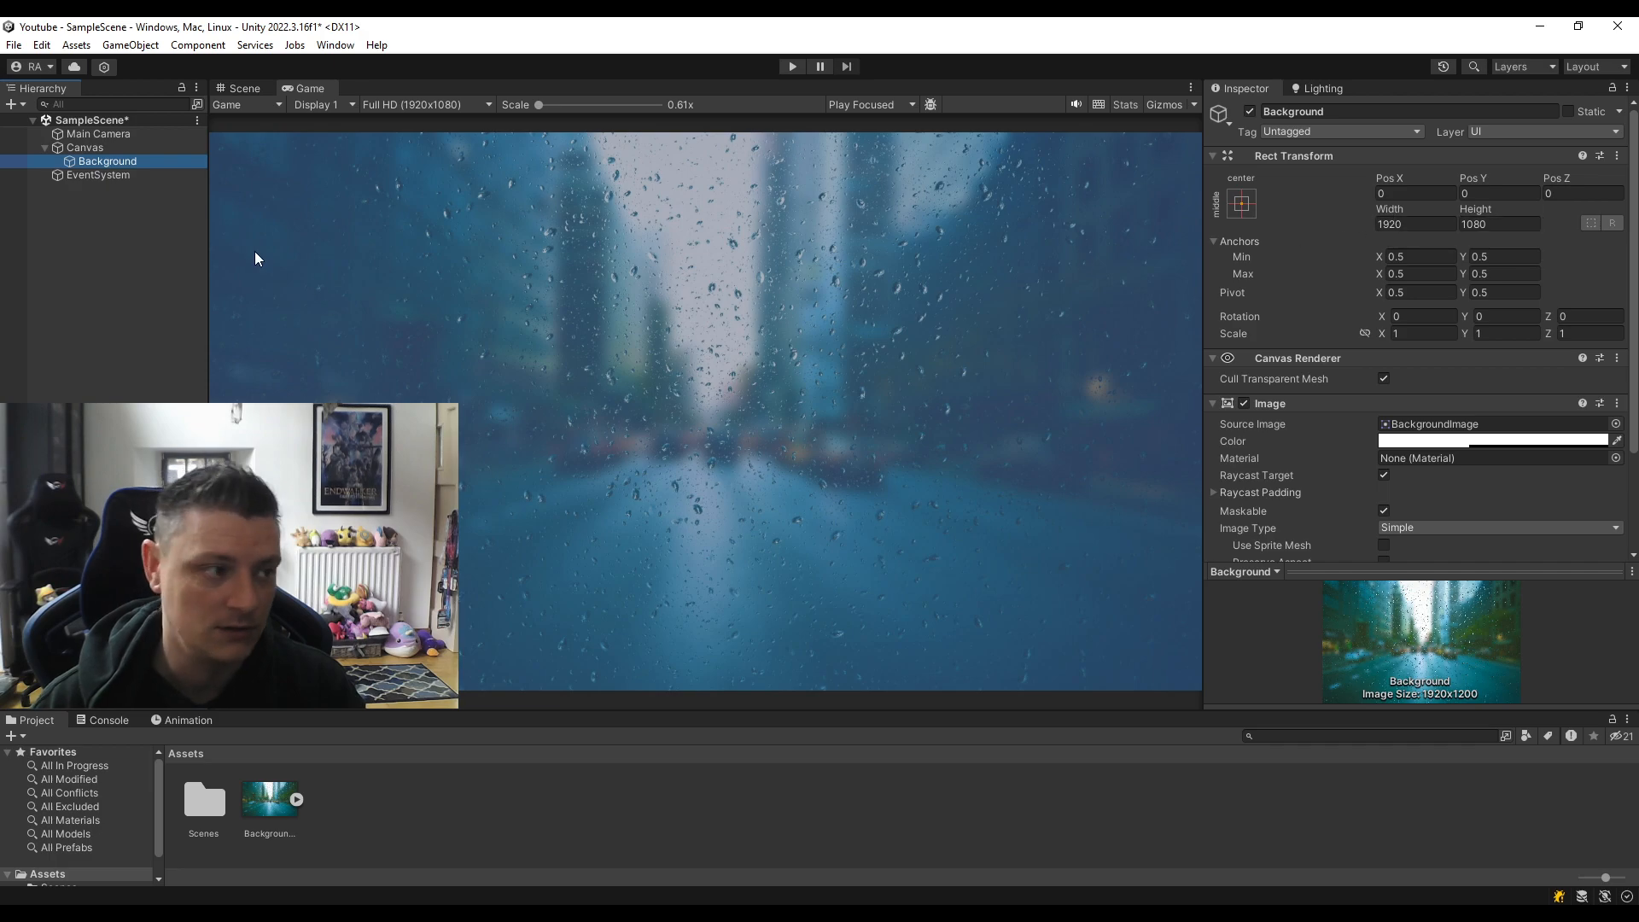
Preview the center-anchored background in the Game view at WXGA, QHD and 4K UHD resolutions.
{"action": "left_click", "coordinate": [419, 105]}
{"action": "left_click", "coordinate": [433, 224]}
{"action": "left_click", "coordinate": [432, 106]}
{"action": "left_click", "coordinate": [437, 240]}
{"action": "left_click", "coordinate": [427, 106]}
{"action": "left_click", "coordinate": [435, 255]}
Preview the center-anchored background at IphoneX, Phone and SideView sizes, and return the Game view to Full HD (1920x1080).
{"action": "left_click", "coordinate": [419, 104]}
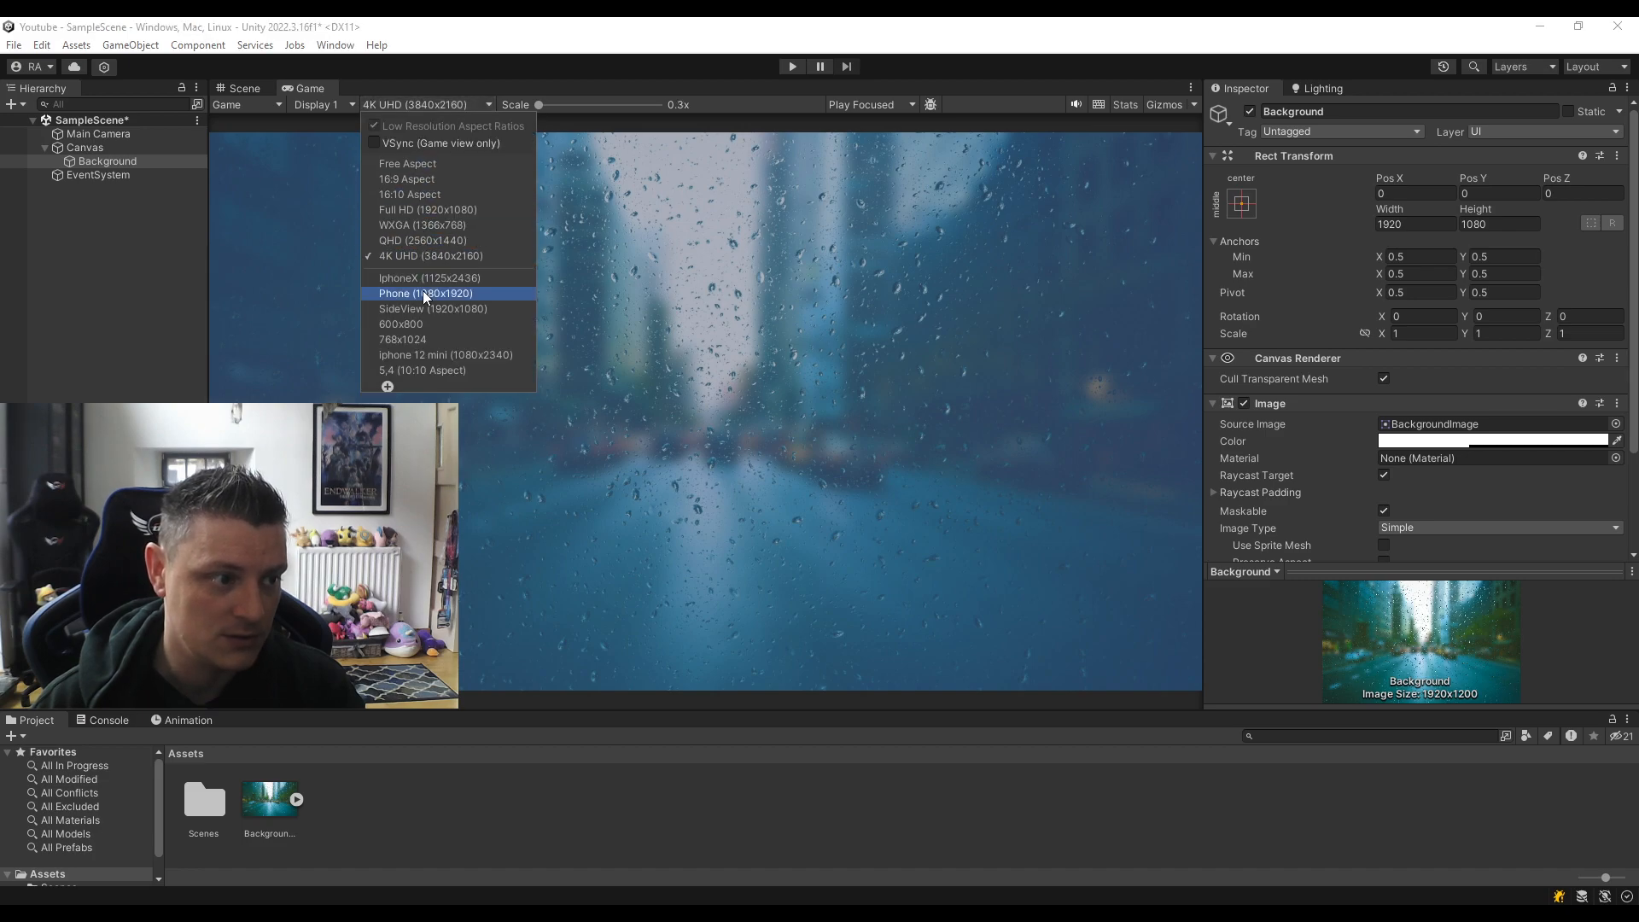
{"action": "left_click", "coordinate": [422, 279]}
{"action": "left_click", "coordinate": [419, 104]}
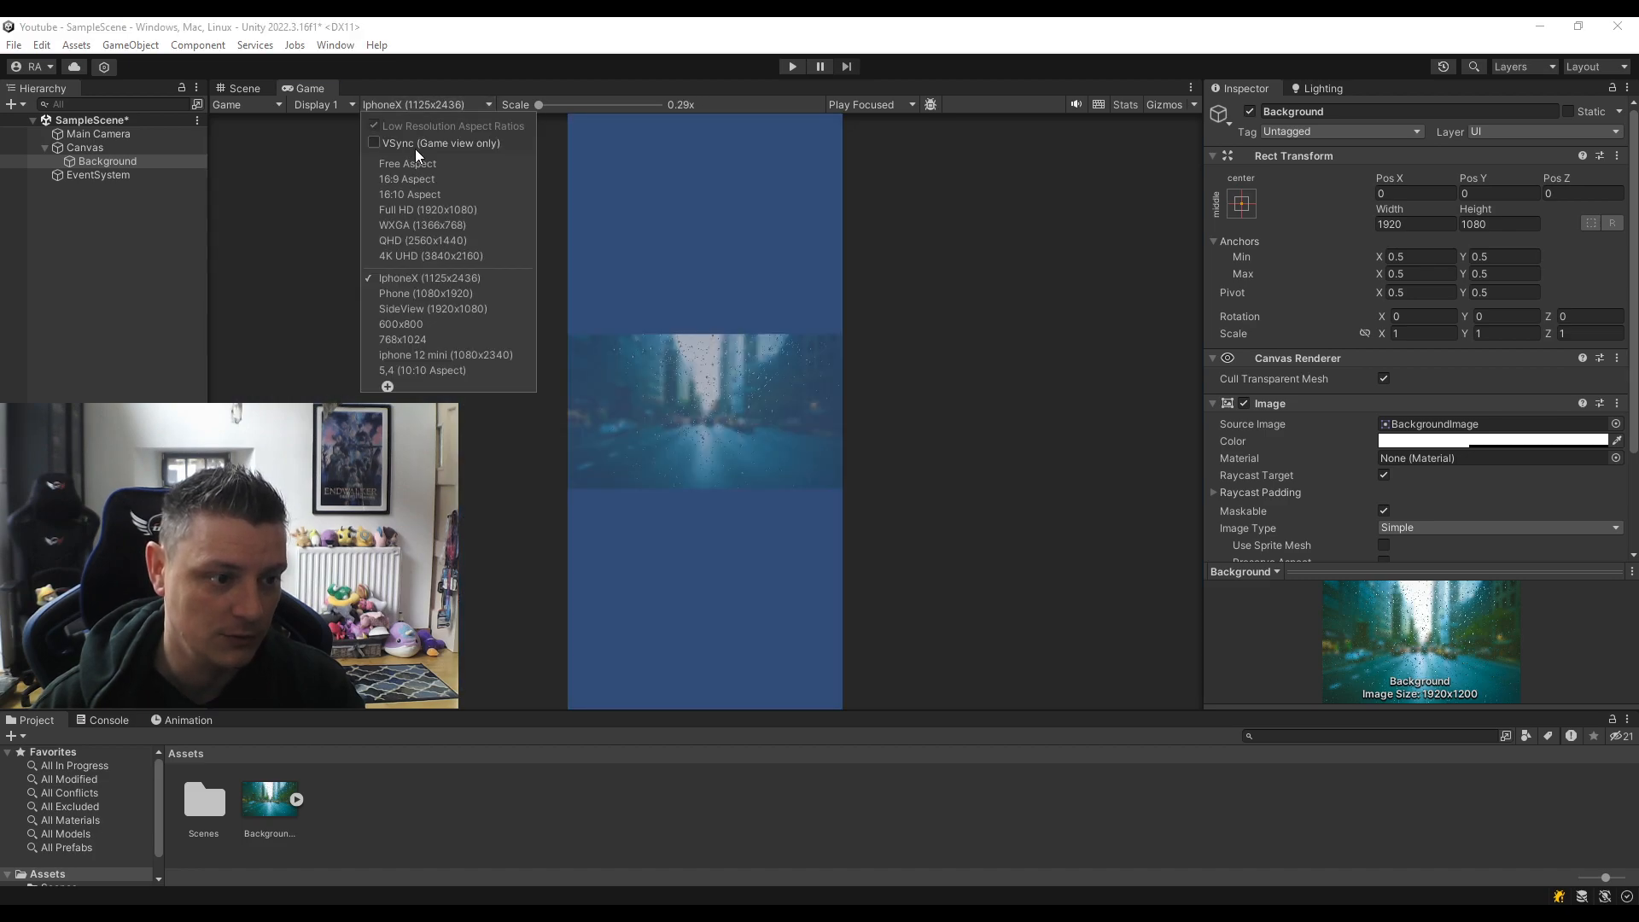
{"action": "left_click", "coordinate": [430, 294]}
{"action": "left_click", "coordinate": [423, 105]}
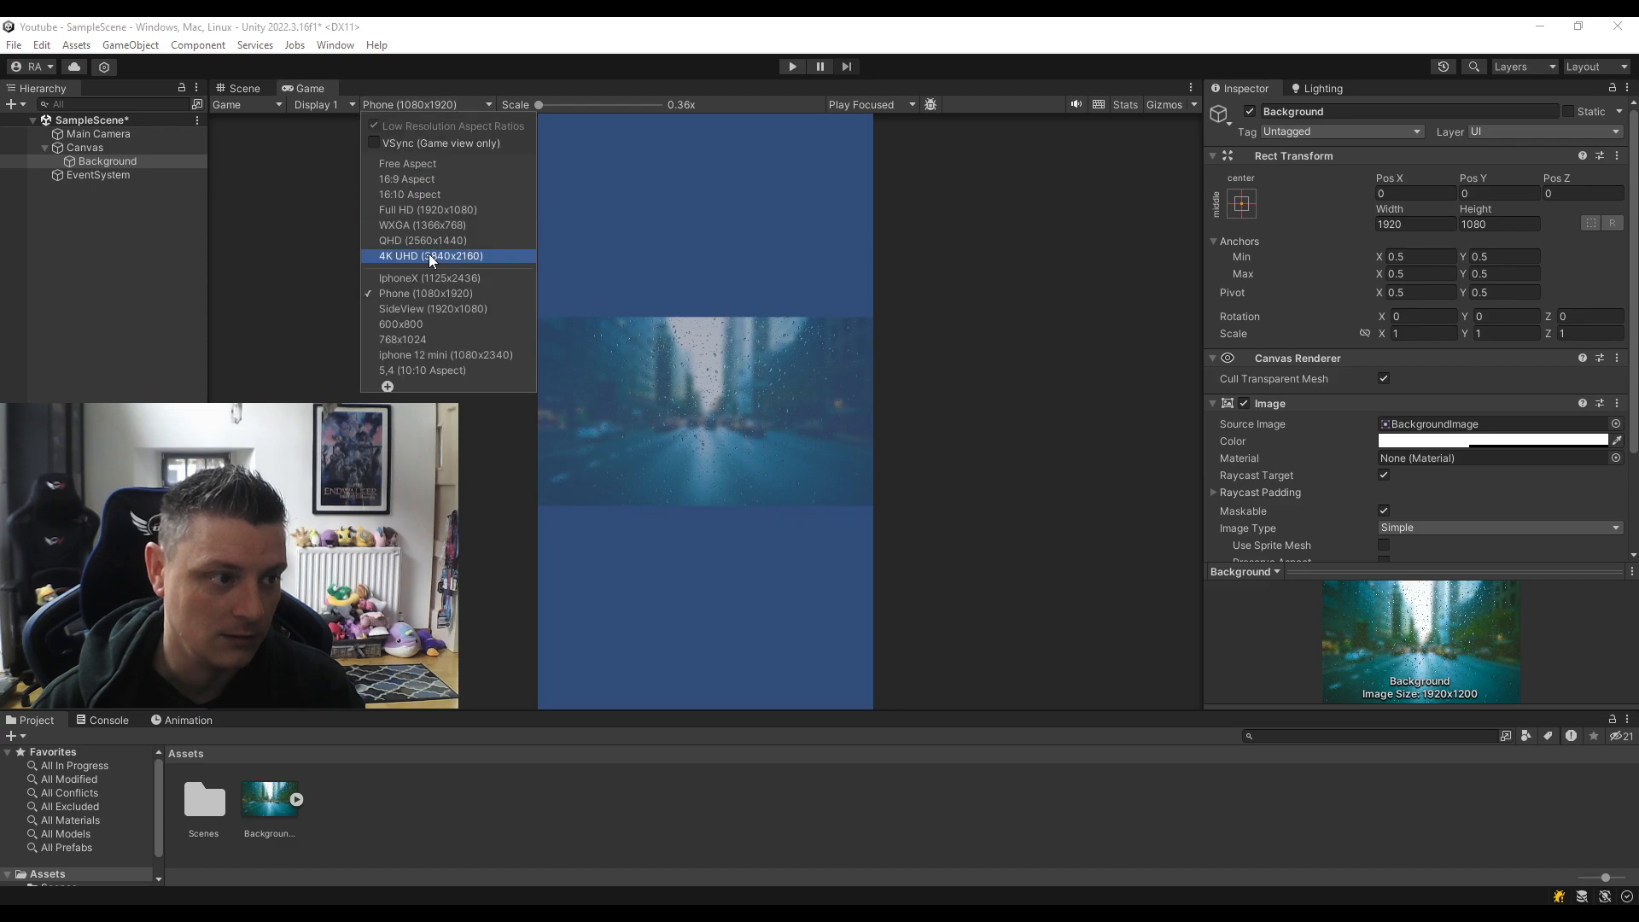
{"action": "left_click", "coordinate": [432, 307]}
{"action": "left_click", "coordinate": [429, 107]}
{"action": "left_click", "coordinate": [432, 291]}
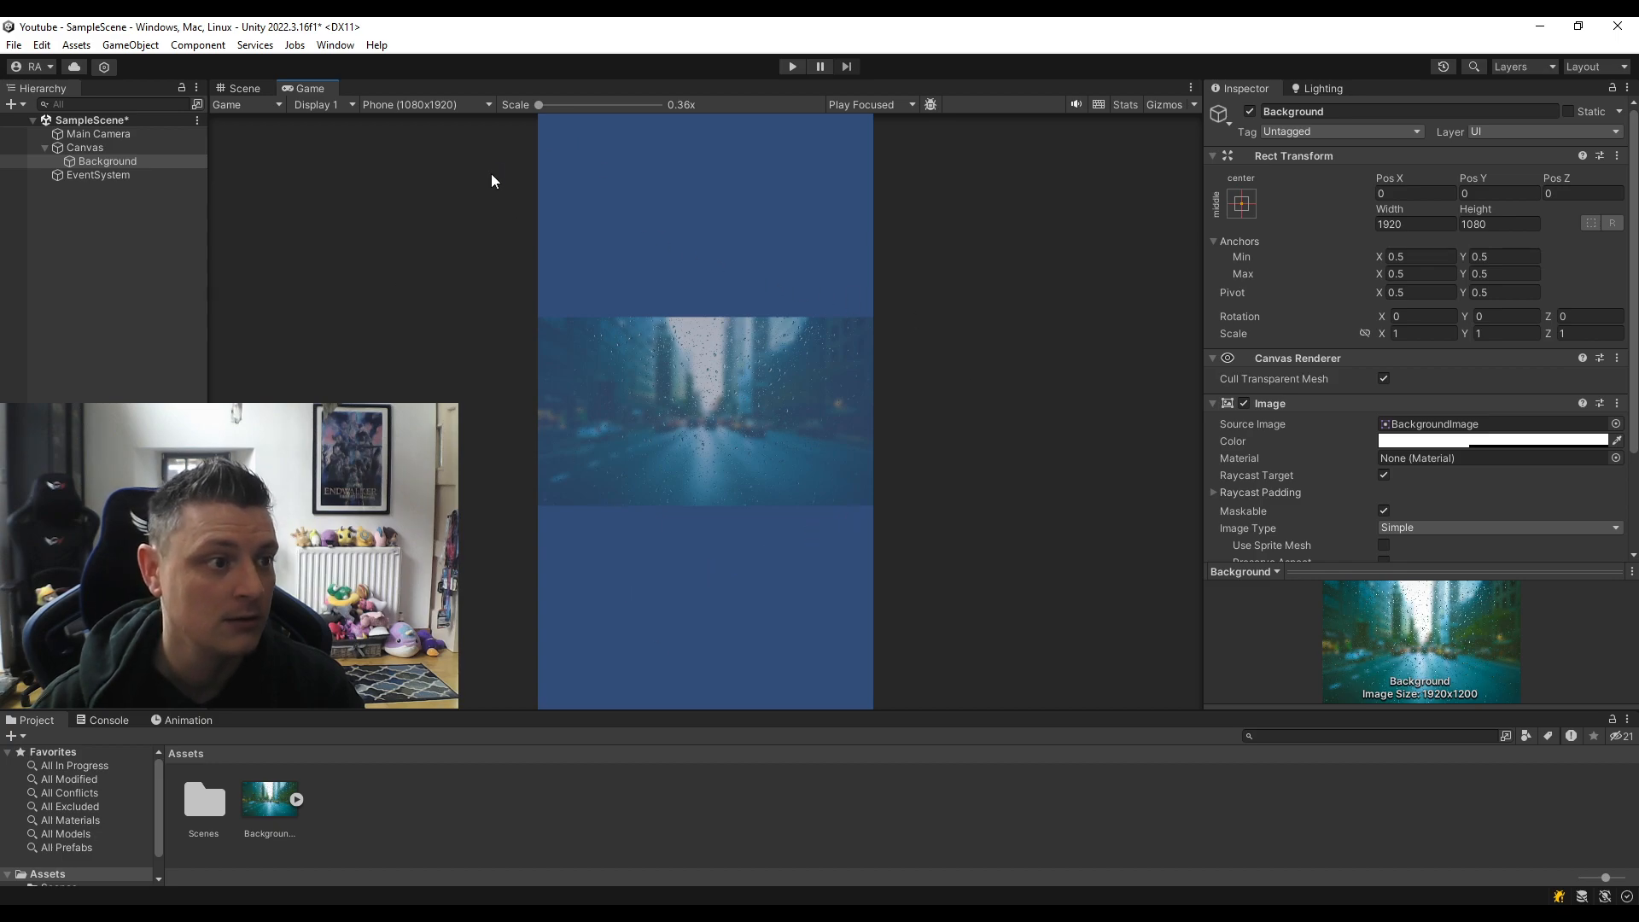
{"action": "left_click", "coordinate": [423, 105]}
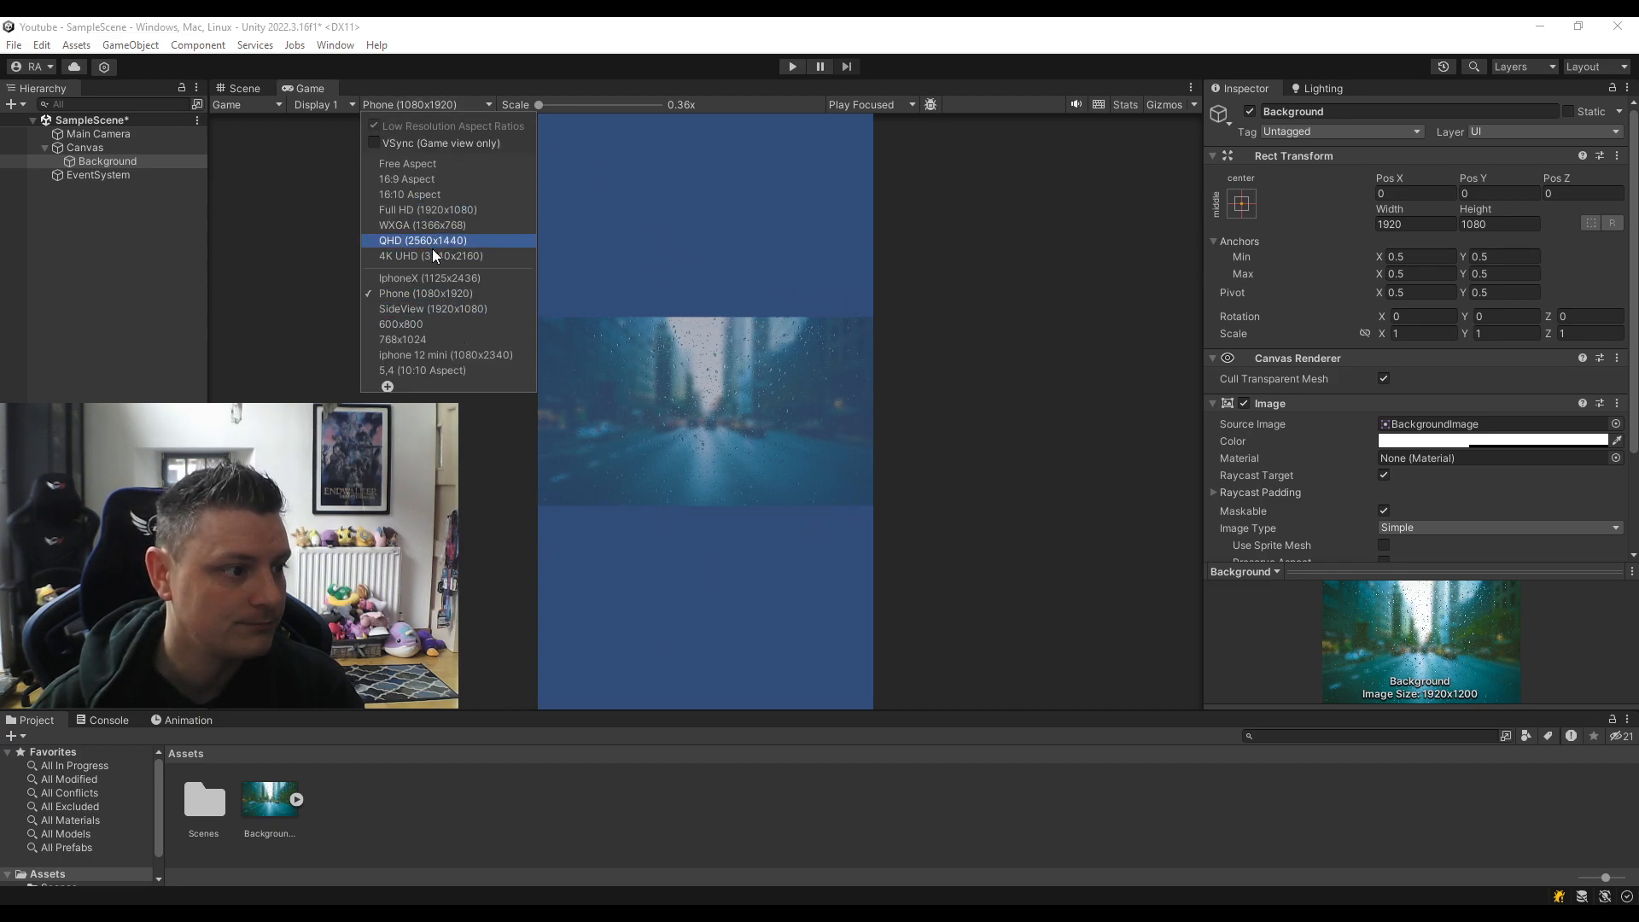
{"action": "left_click", "coordinate": [425, 211]}
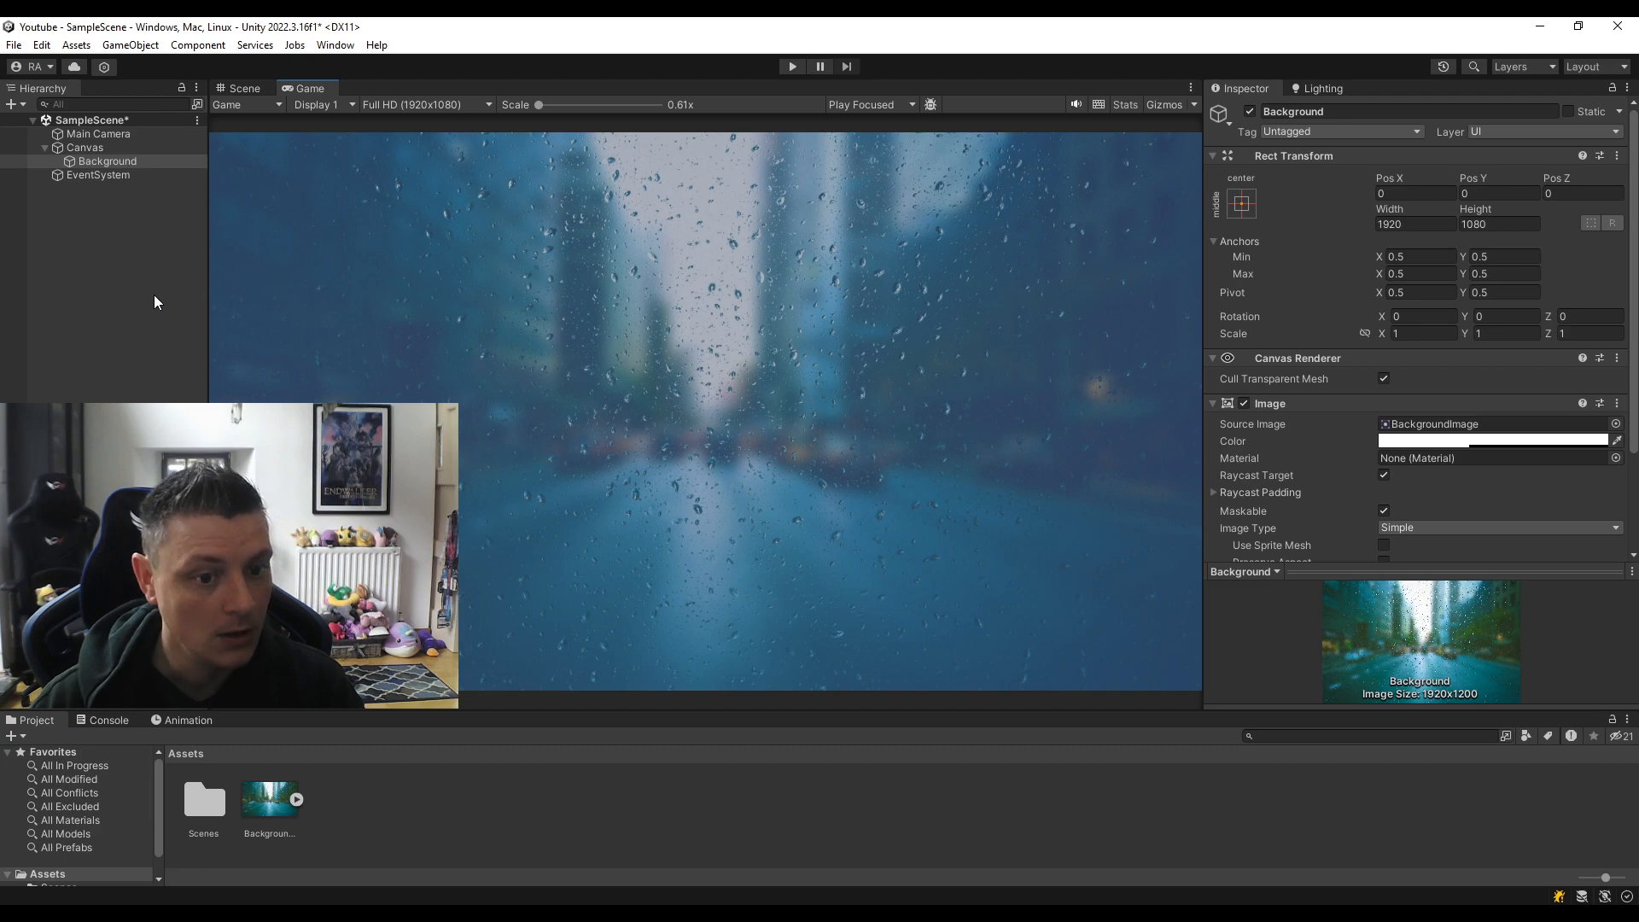
{"action": "scroll", "coordinate": [1268, 428], "scroll_direction": "down", "scroll_amount": 3}
{"action": "scroll", "coordinate": [1268, 428], "scroll_direction": "up", "scroll_amount": 3}
{"action": "left_click", "coordinate": [94, 161]}
{"action": "left_click", "coordinate": [106, 147]}
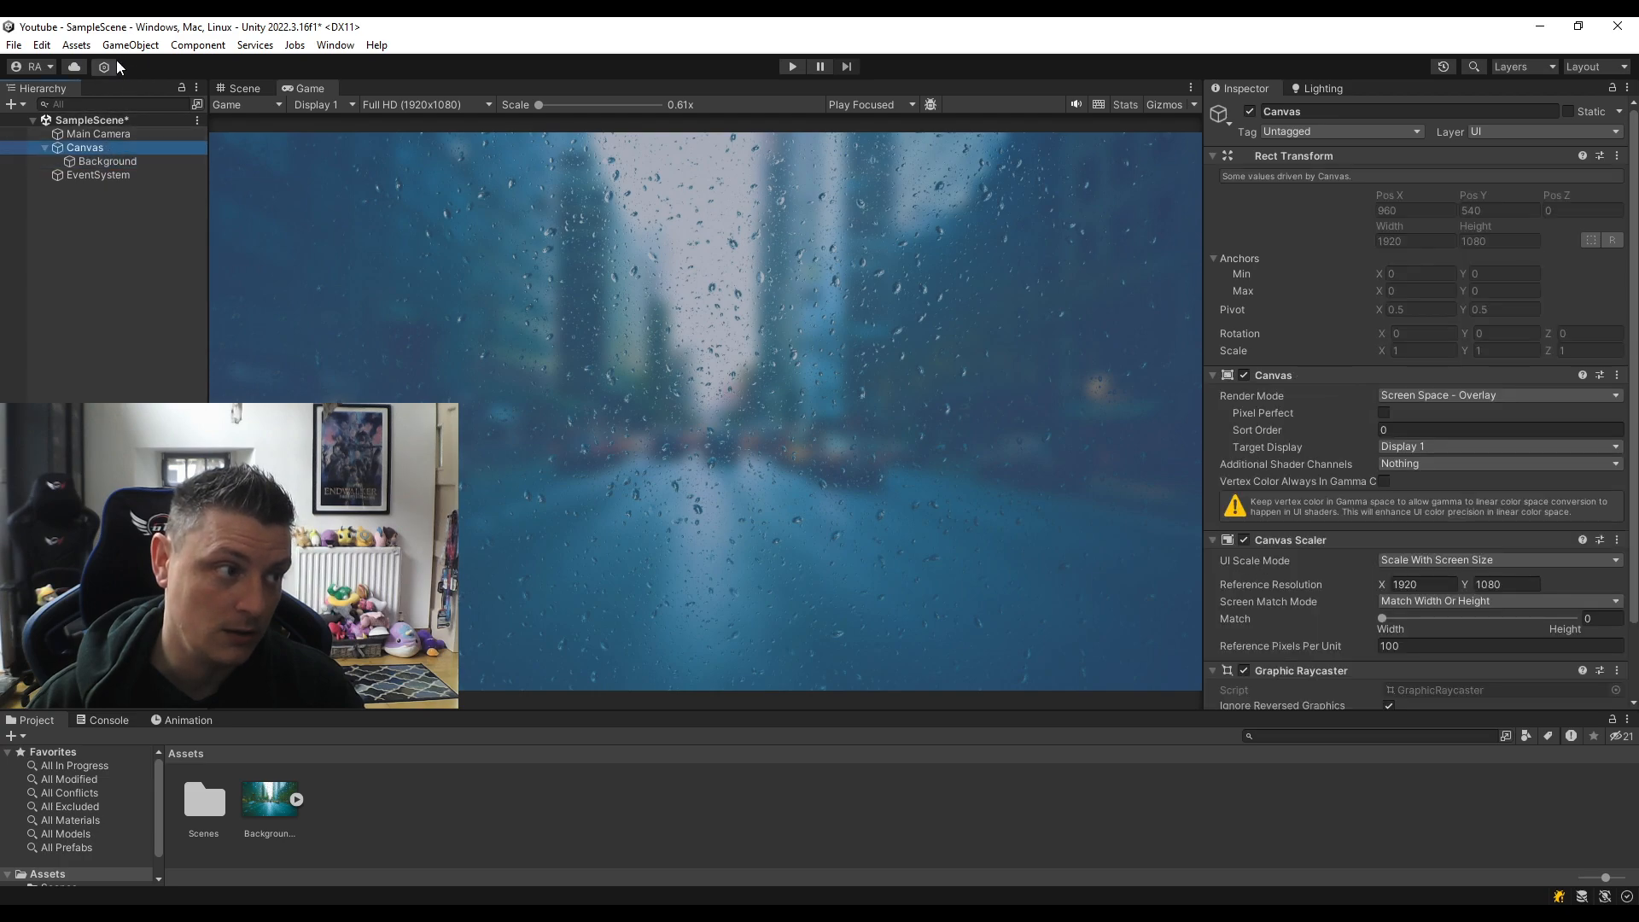
{"action": "left_click", "coordinate": [130, 45]}
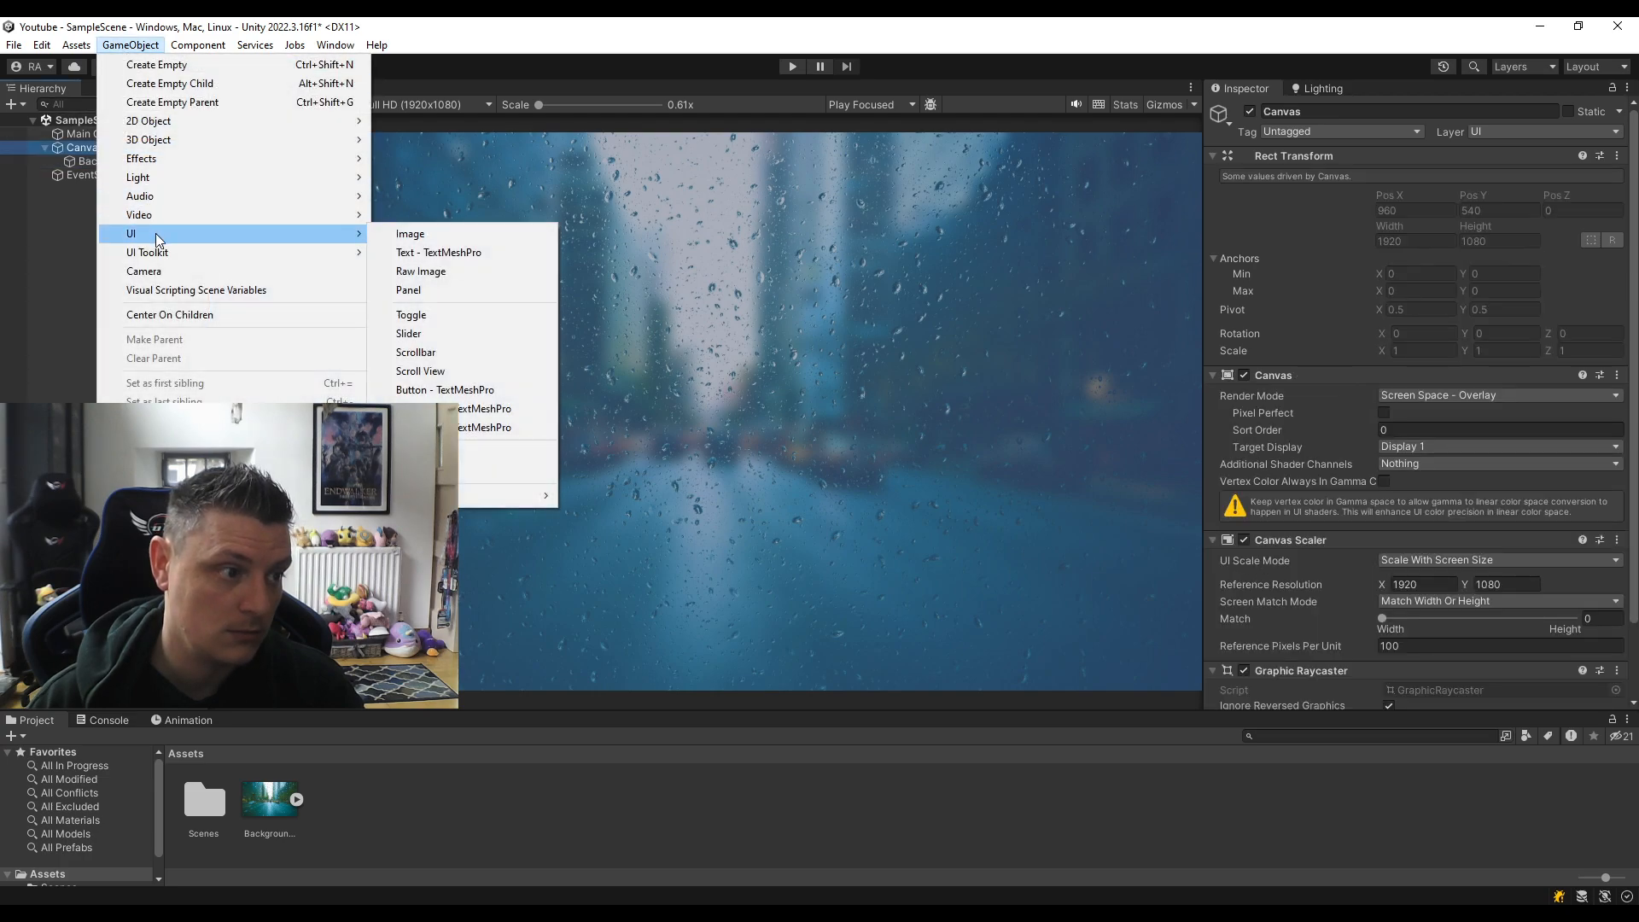
{"action": "left_click", "coordinate": [48, 238]}
Rename the Background object under the Canvas to BackgroundPanel.
{"action": "left_click", "coordinate": [108, 162]}
{"action": "left_click", "coordinate": [1397, 114]}
{"action": "left_click", "coordinate": [1397, 116]}
{"action": "type", "text": "Panel"}
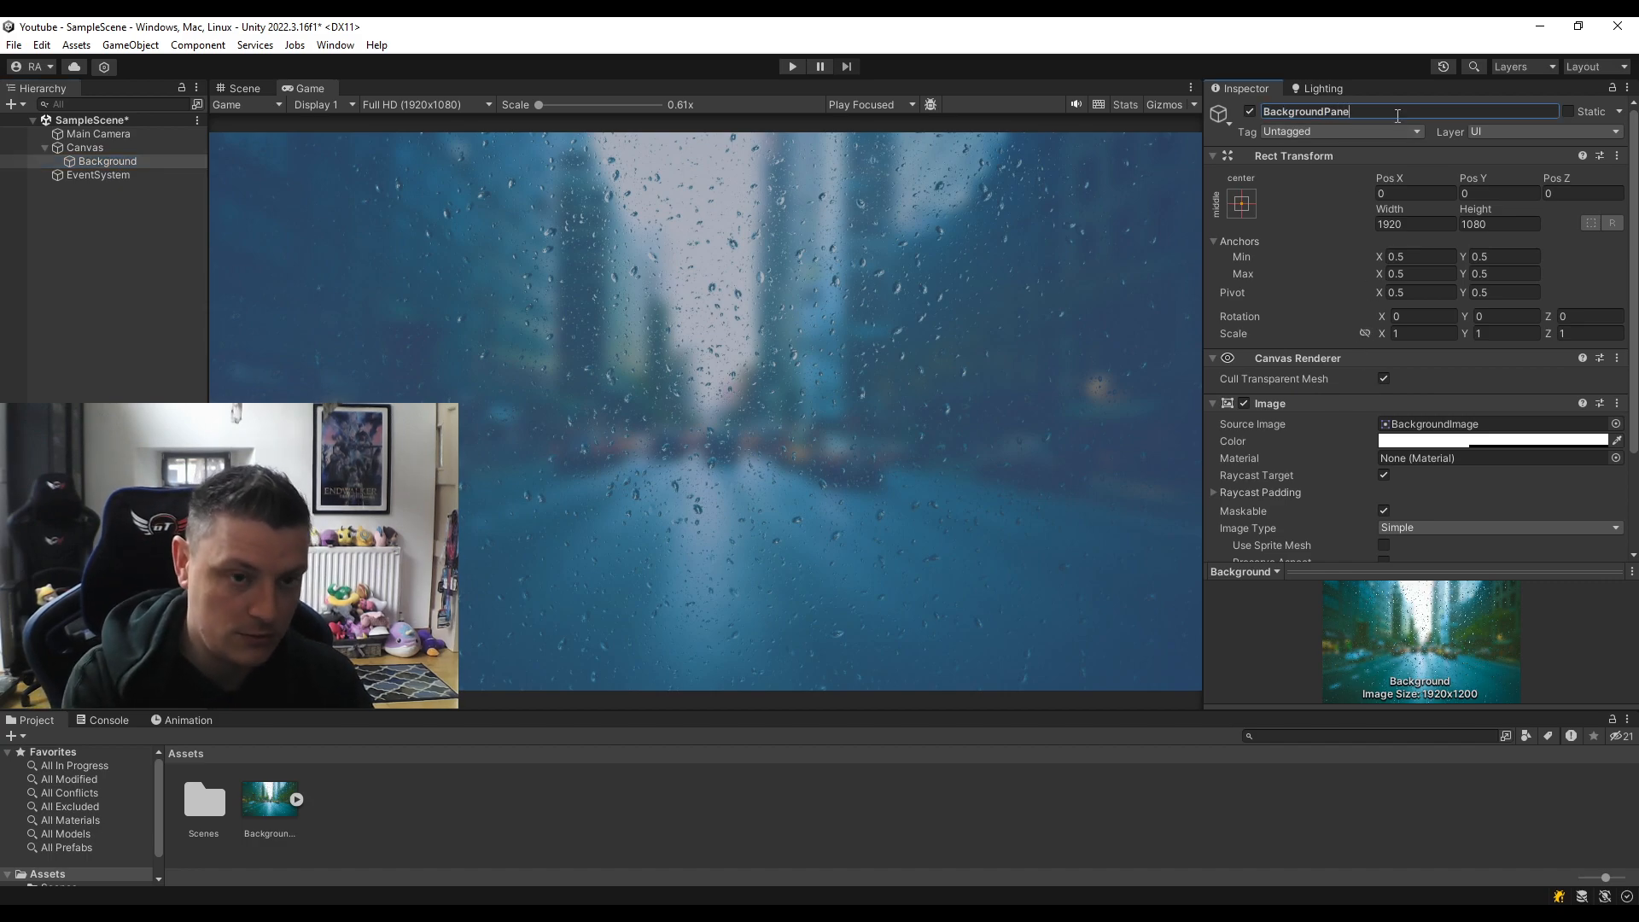
{"action": "key", "text": "Return"}
Replace the source image of BackgroundPanel with the built-in Background sprite.
{"action": "scroll", "coordinate": [1323, 408], "scroll_direction": "down", "scroll_amount": 2}
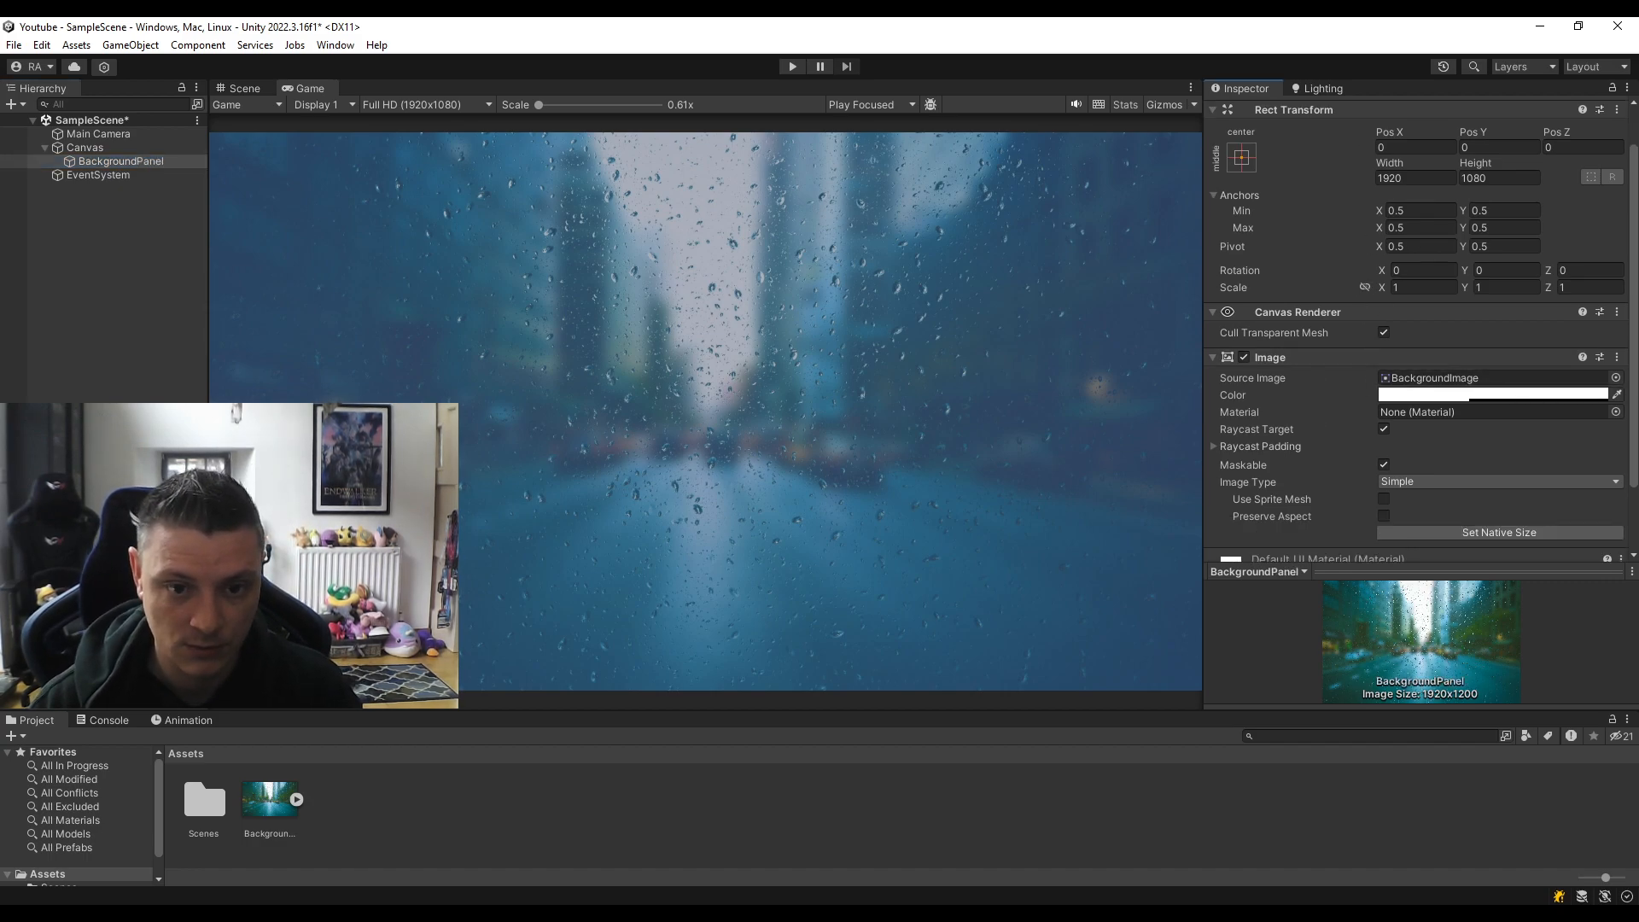
{"action": "left_click", "coordinate": [1616, 378]}
{"action": "left_click", "coordinate": [1223, 450]}
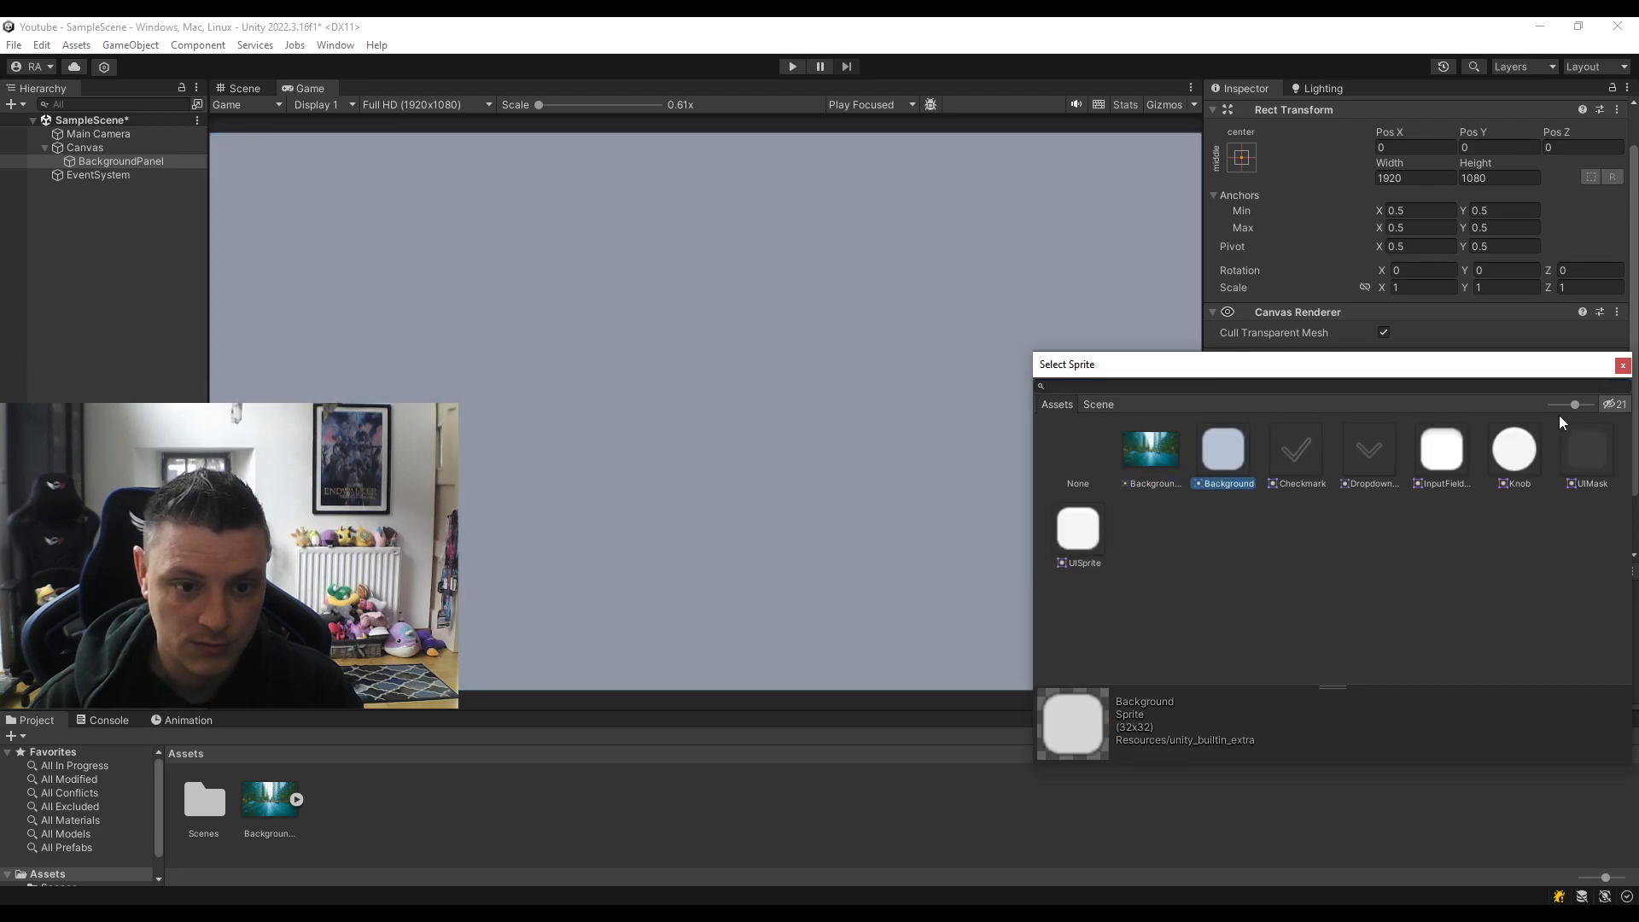
{"action": "left_click", "coordinate": [1623, 365]}
{"action": "left_click", "coordinate": [107, 381]}
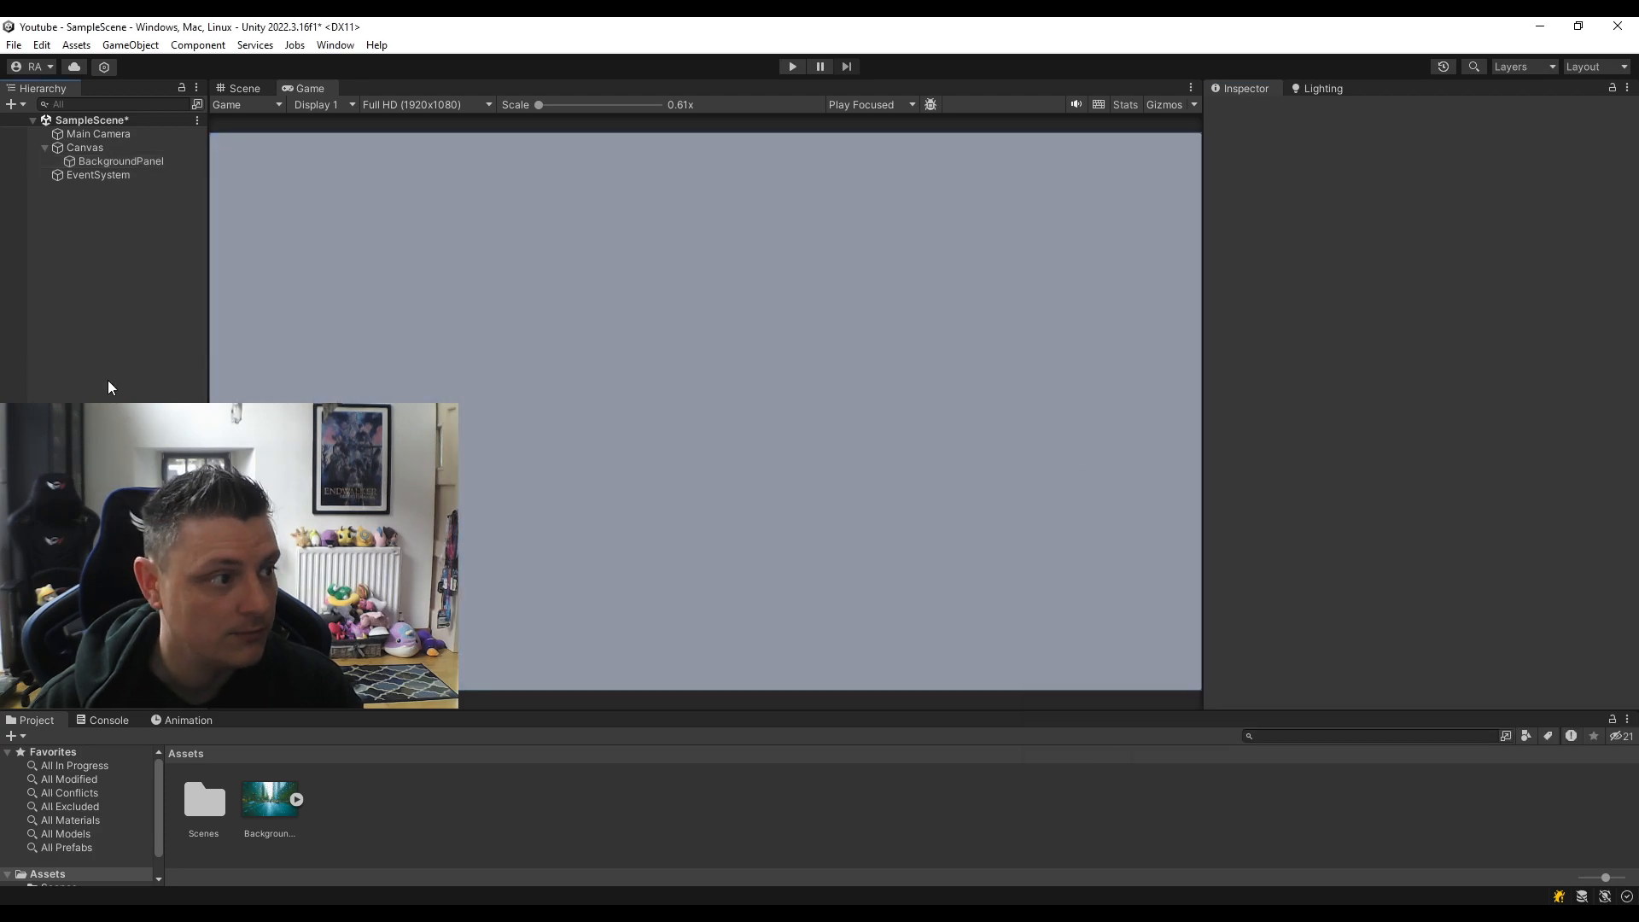
Set the anchors of BackgroundPanel to stretch in both directions across the canvas.
{"action": "left_click", "coordinate": [115, 165]}
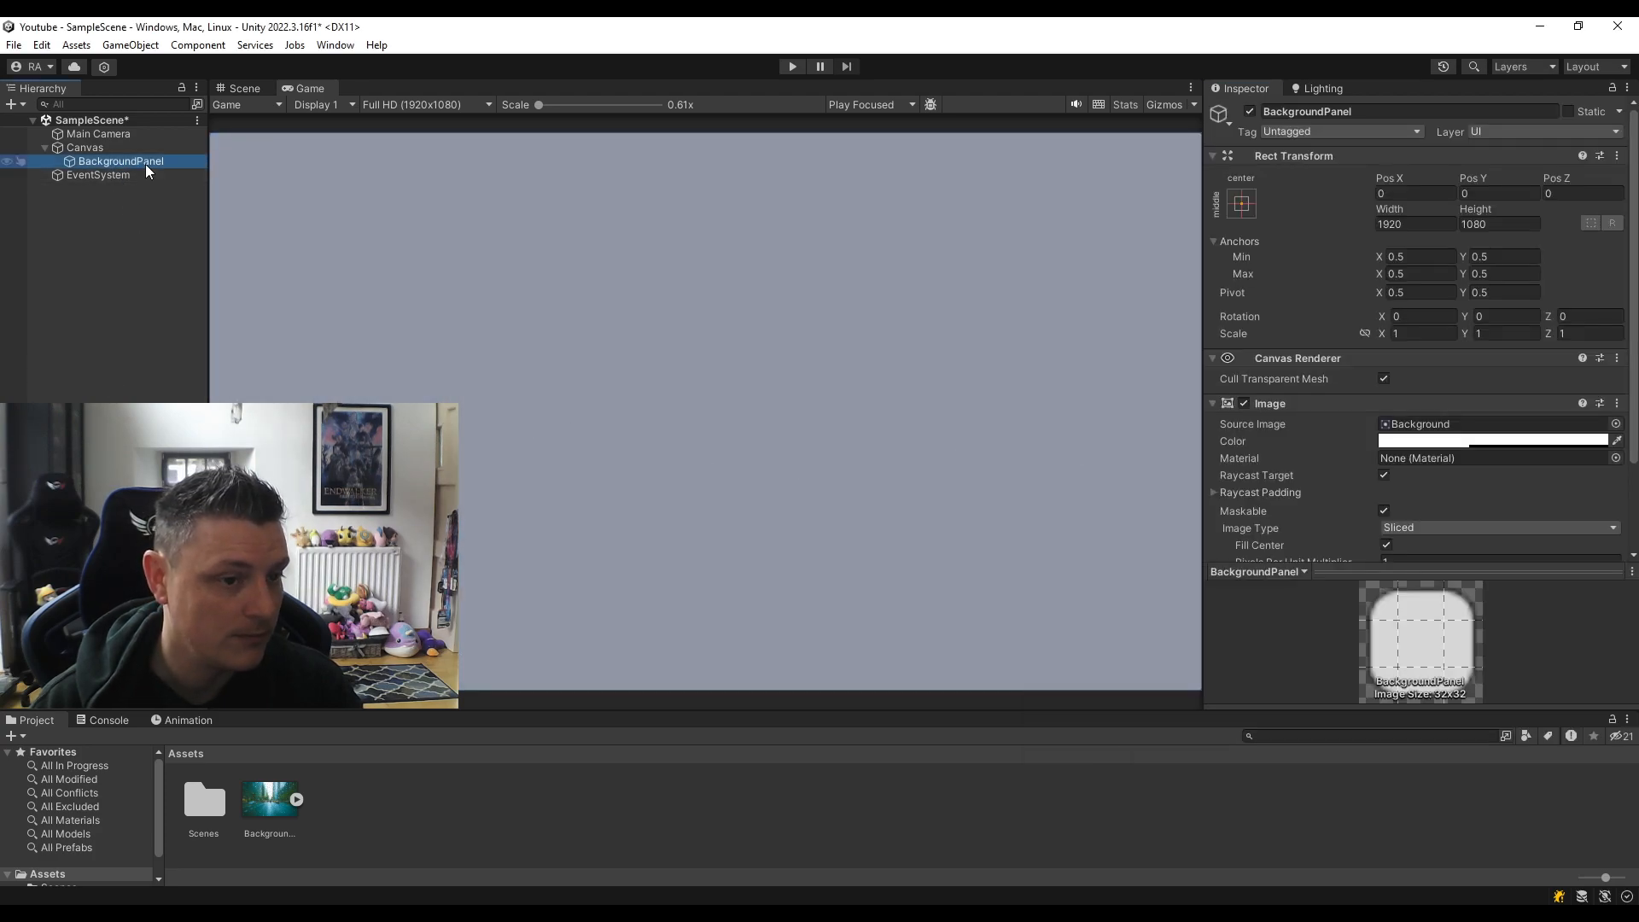
{"action": "left_click", "coordinate": [1242, 203]}
{"action": "left_click", "coordinate": [1427, 461]}
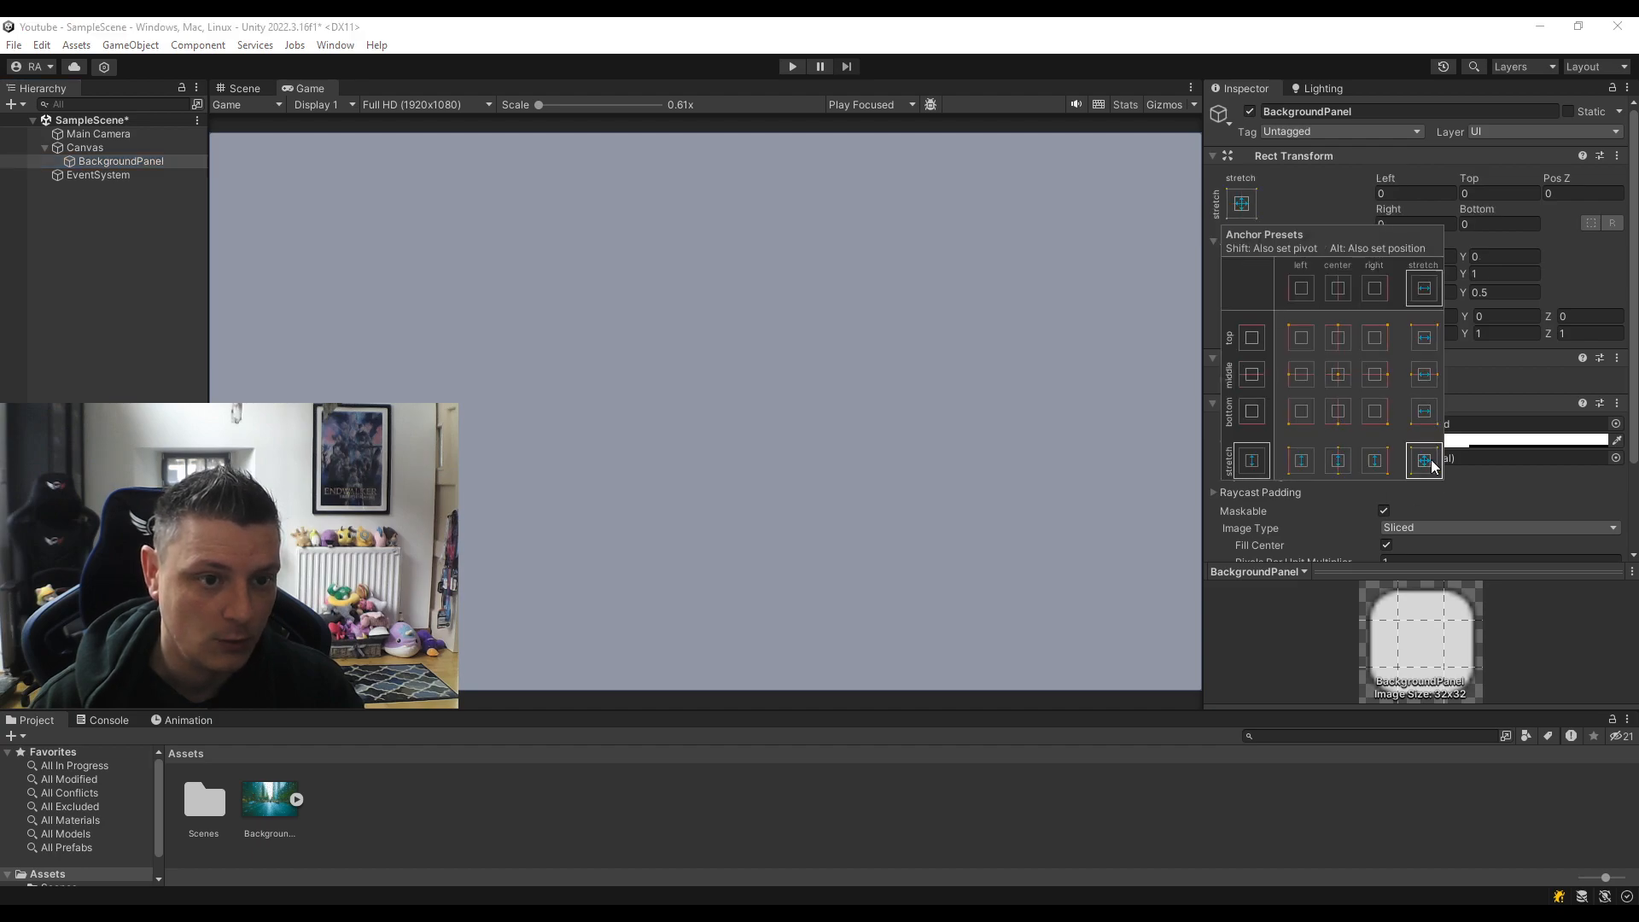
{"action": "left_click", "coordinate": [120, 306]}
Add a UI Image to the scene and make it a child of BackgroundPanel.
{"action": "left_click", "coordinate": [130, 45]}
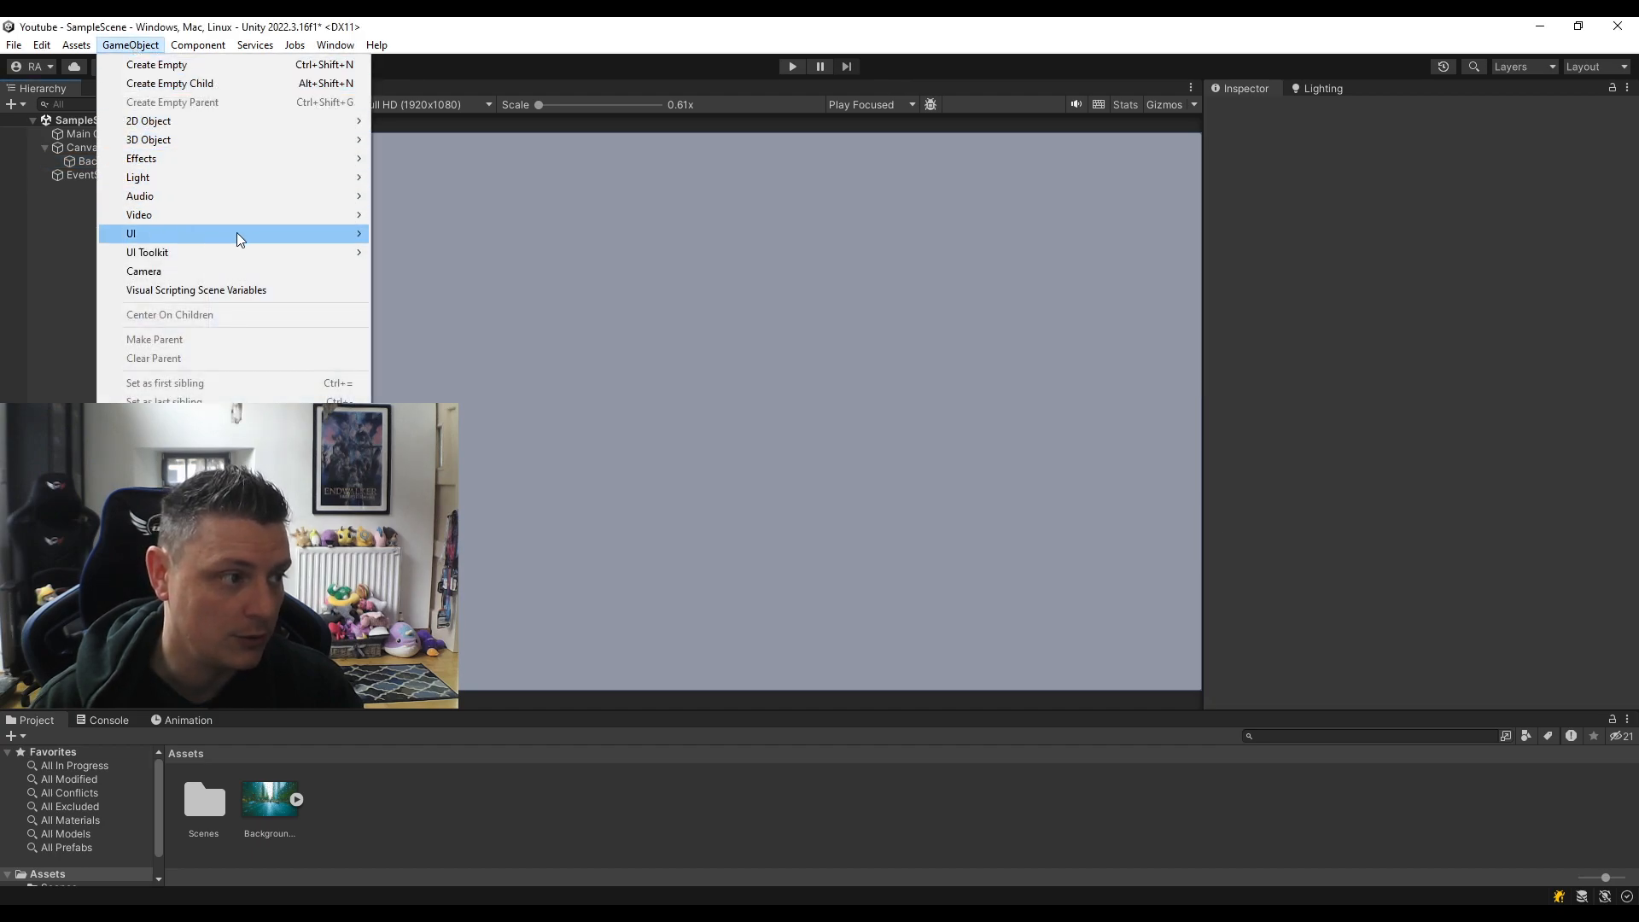
{"action": "mouse_move", "coordinate": [233, 232]}
{"action": "left_click", "coordinate": [461, 232]}
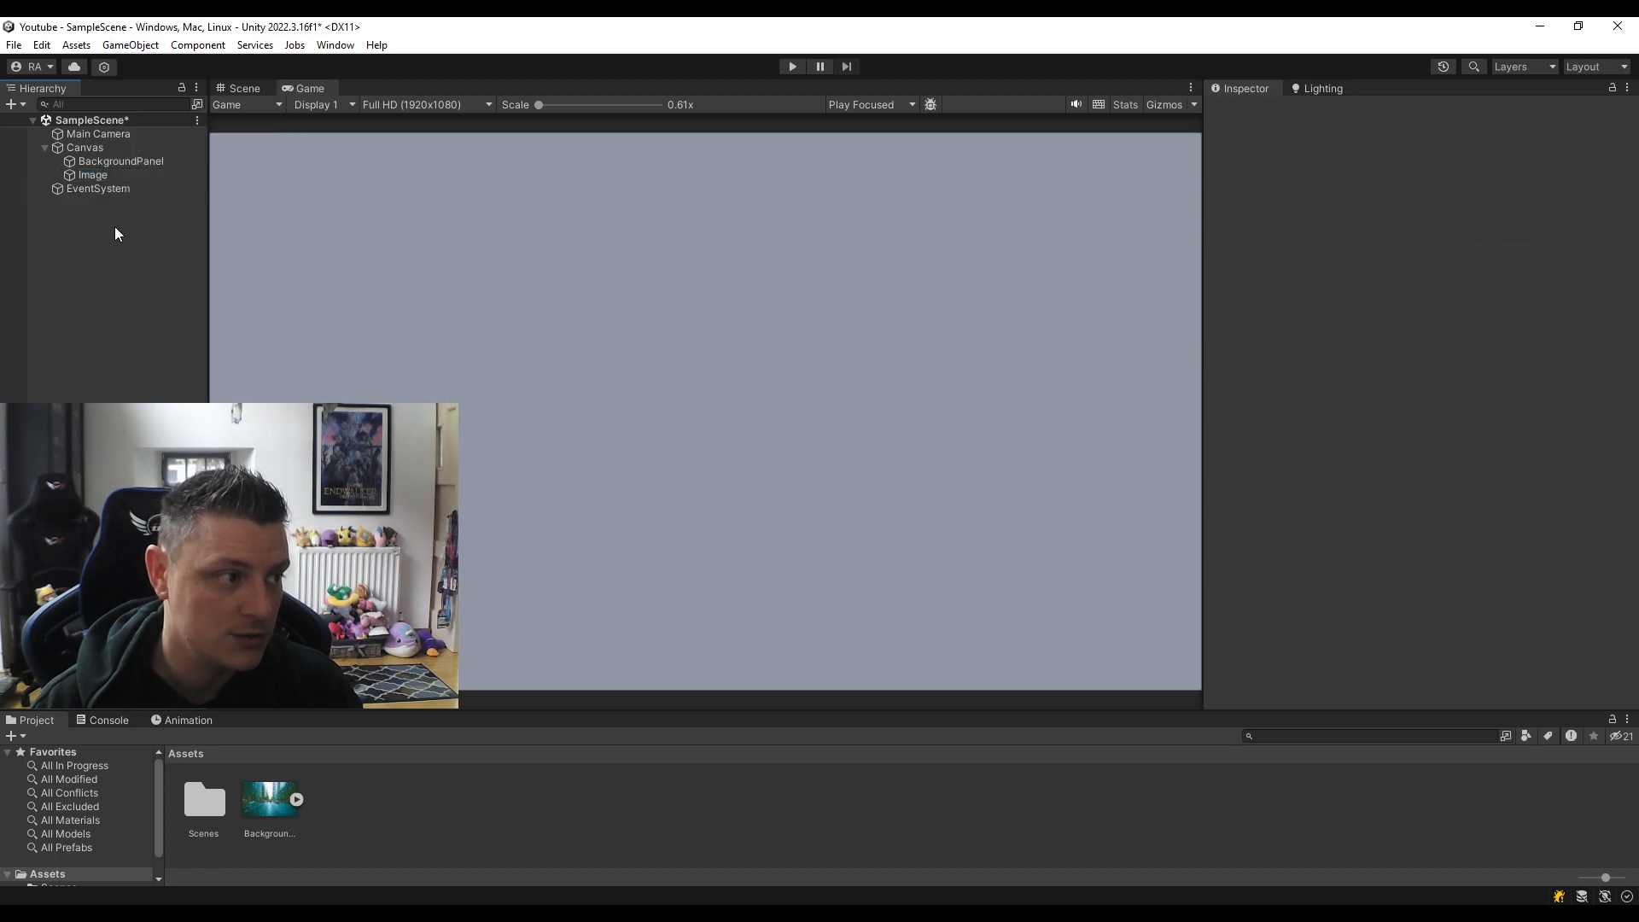
{"action": "left_click_drag", "start_coordinate": [100, 176], "coordinate": [116, 161]}
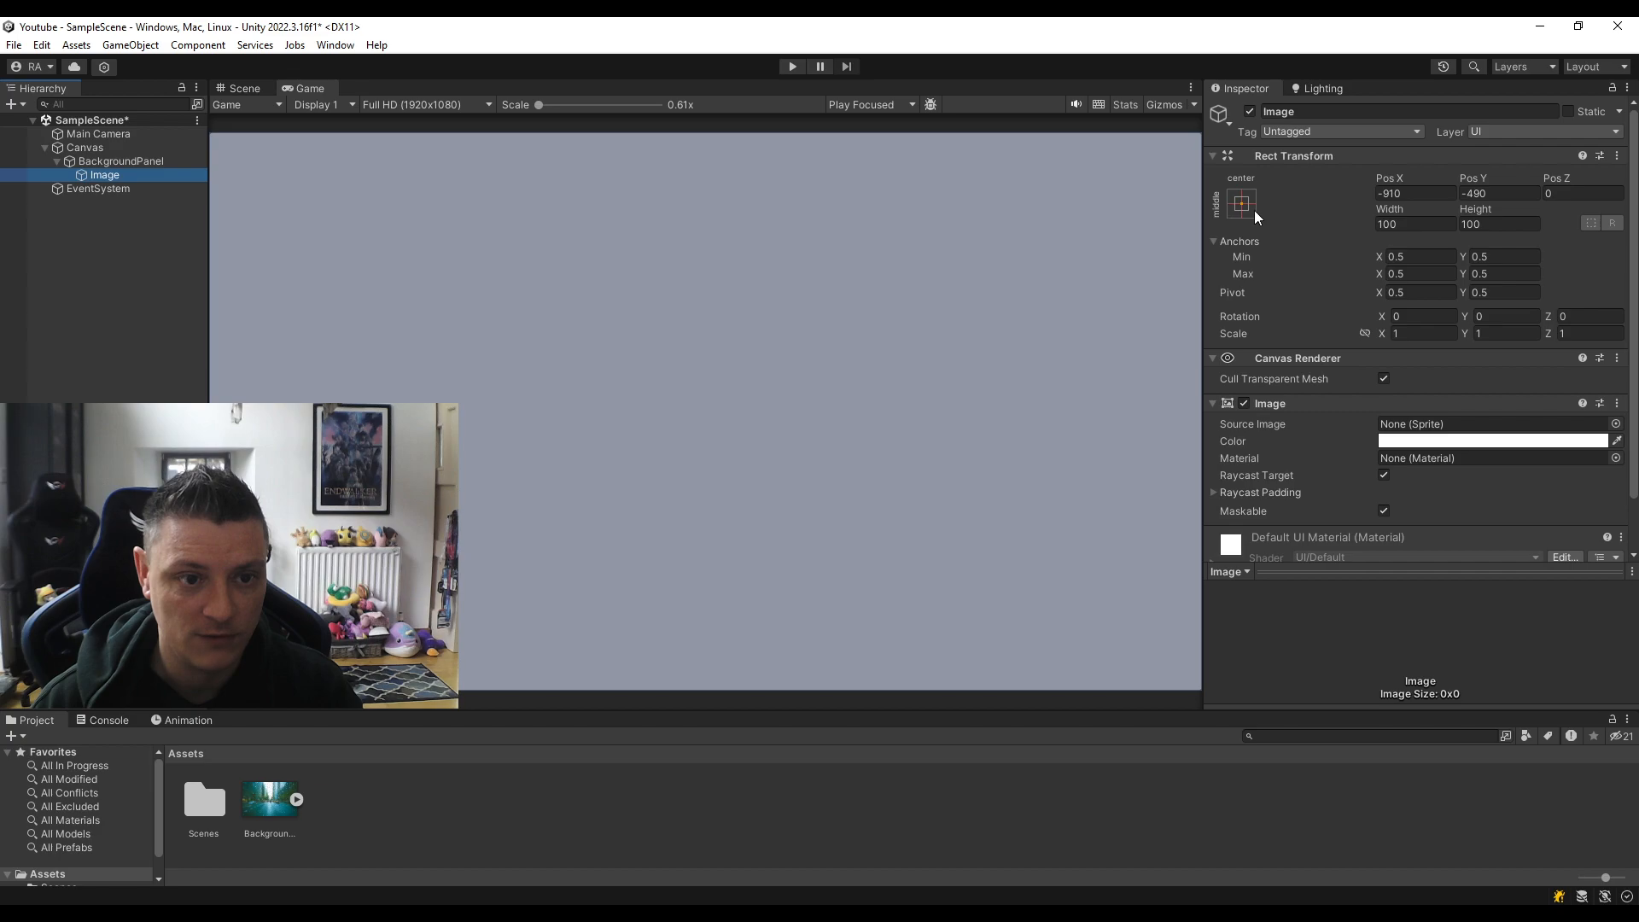
Center the Image in its panel by setting both Pos X and Pos Y to 0.
{"action": "left_click", "coordinate": [1408, 198]}
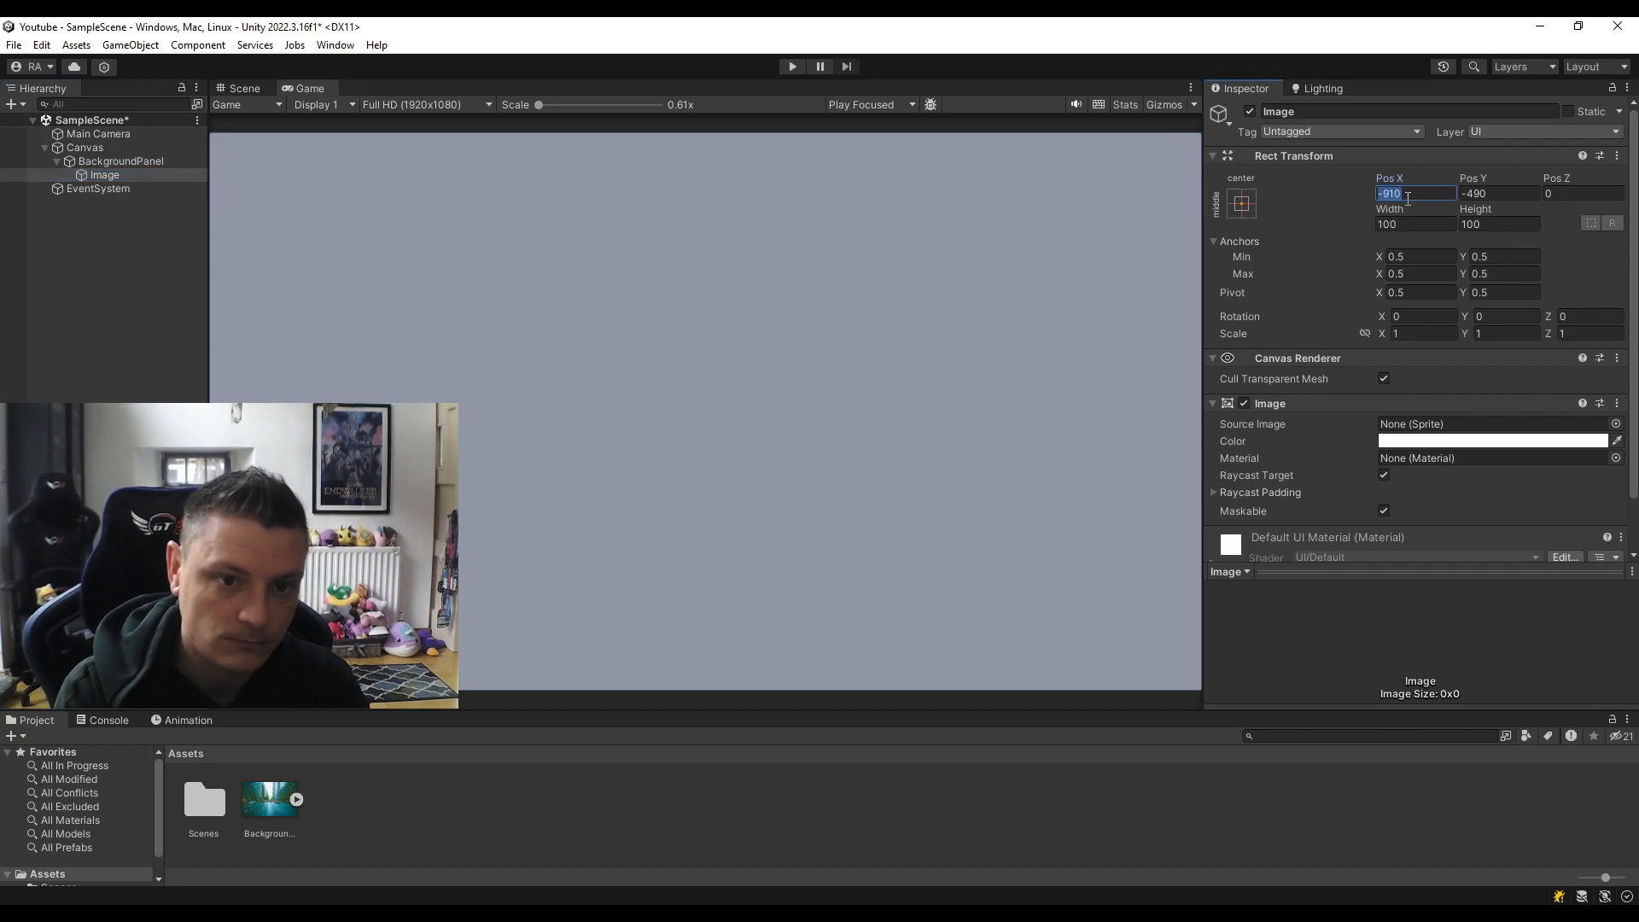
{"action": "type", "text": "0"}
{"action": "key", "text": "Tab"}
{"action": "type", "text": "0"}
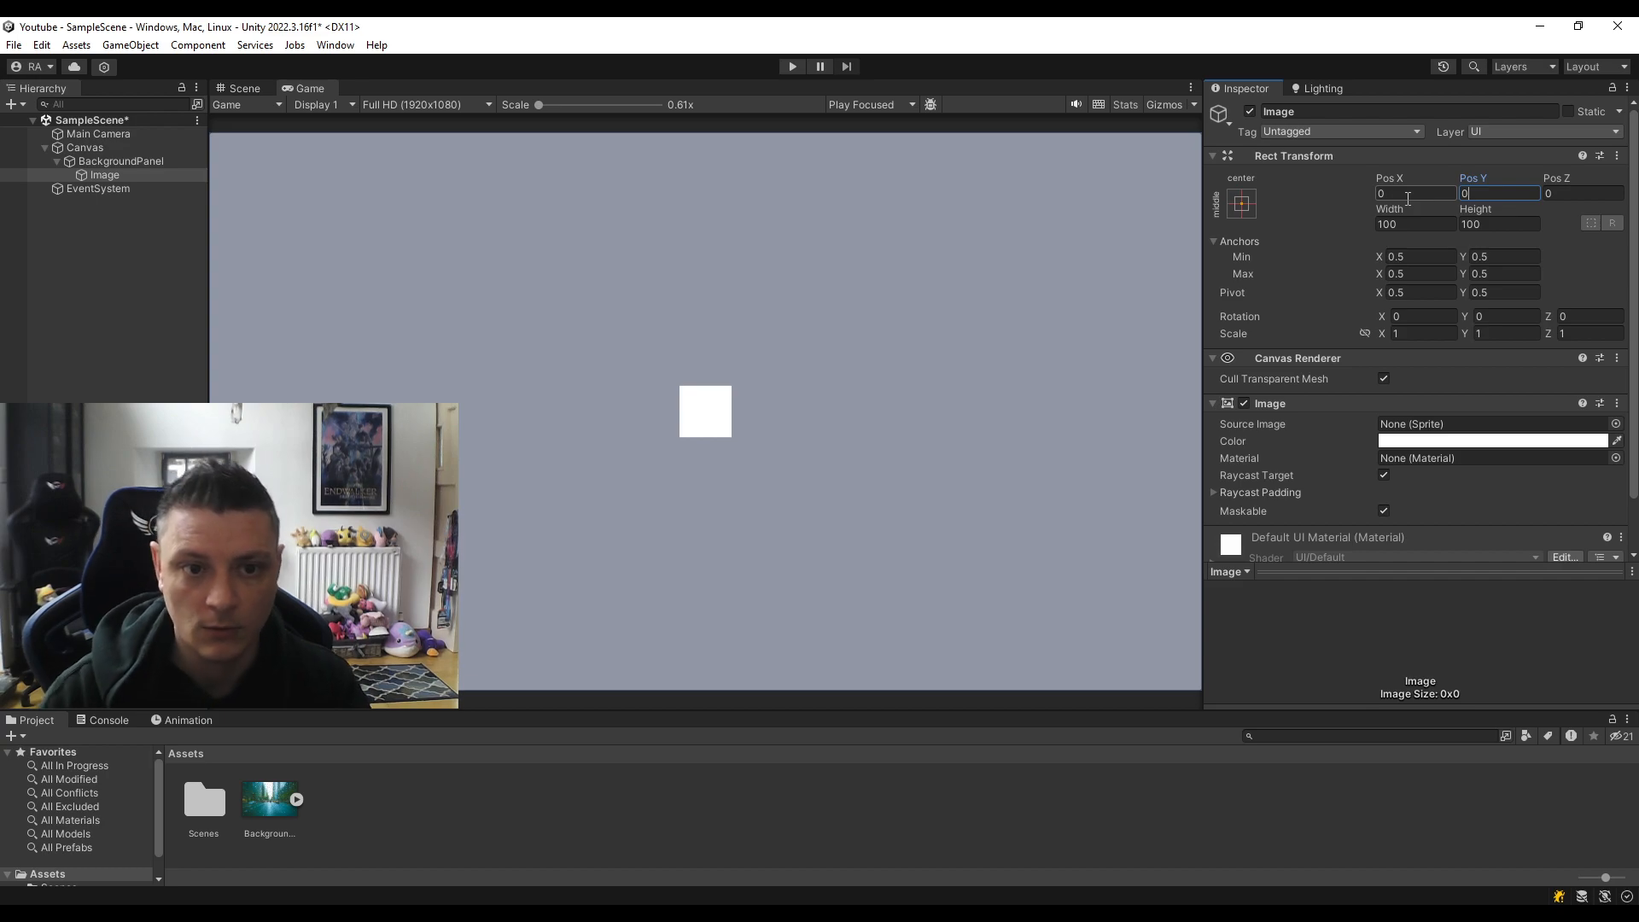
Assign BackgroundImage as the Image's source sprite and set its size to 1920 wide by 1080 high.
{"action": "left_click_drag", "start_coordinate": [286, 798], "coordinate": [1456, 379]}
{"action": "left_click", "coordinate": [1437, 173]}
{"action": "type", "text": "1920"}
{"action": "key", "text": "Tab"}
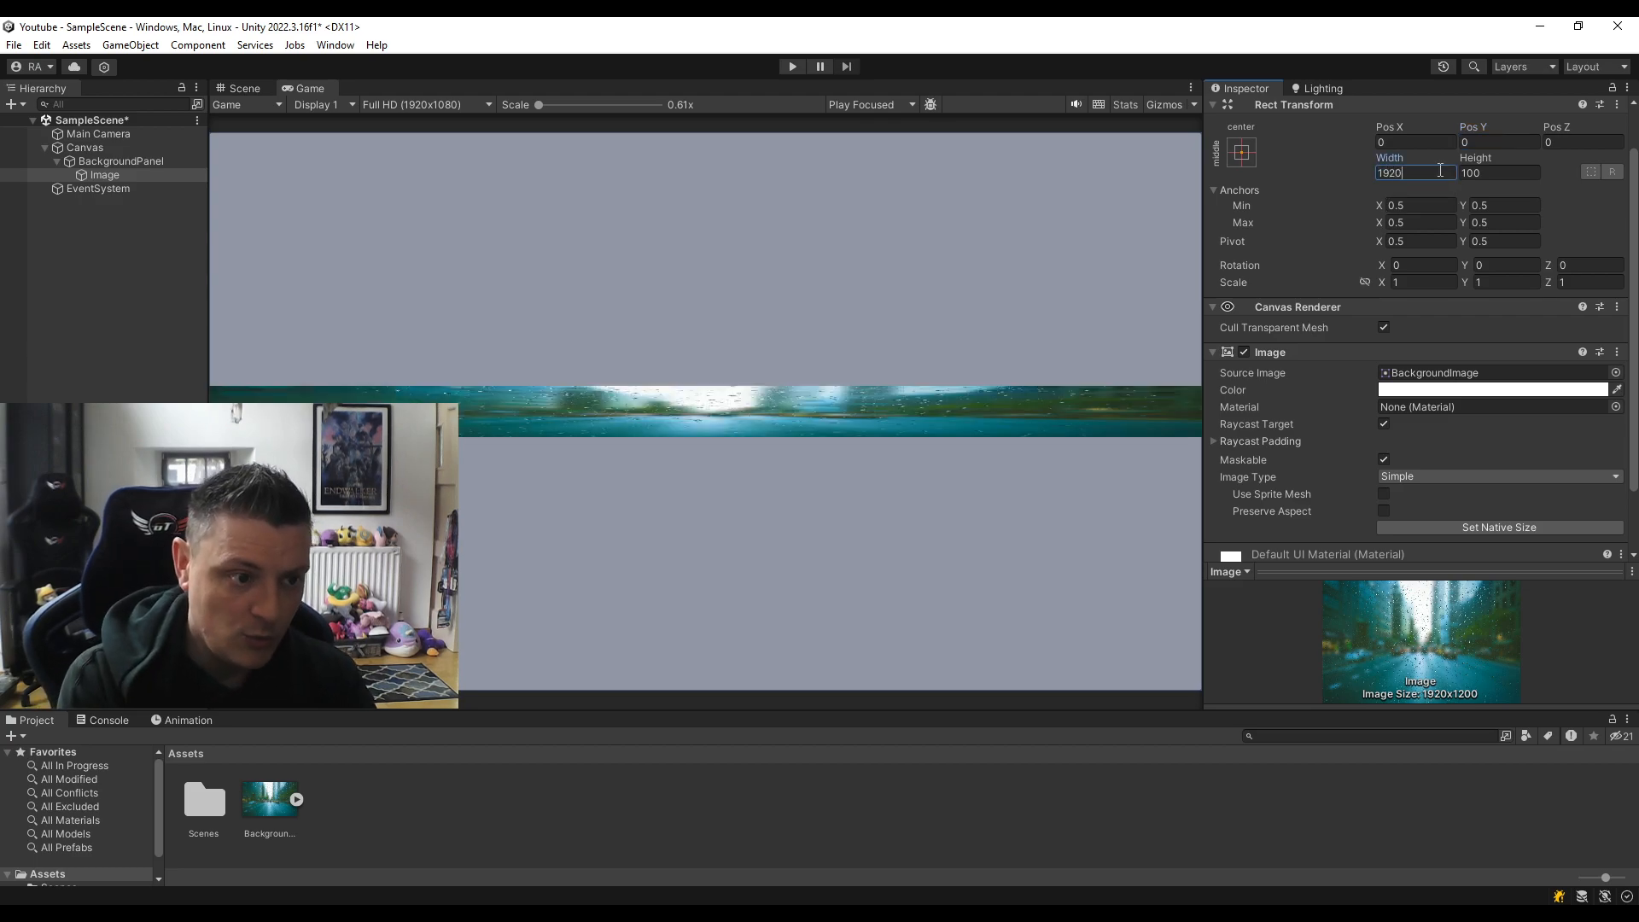
{"action": "type", "text": "1080"}
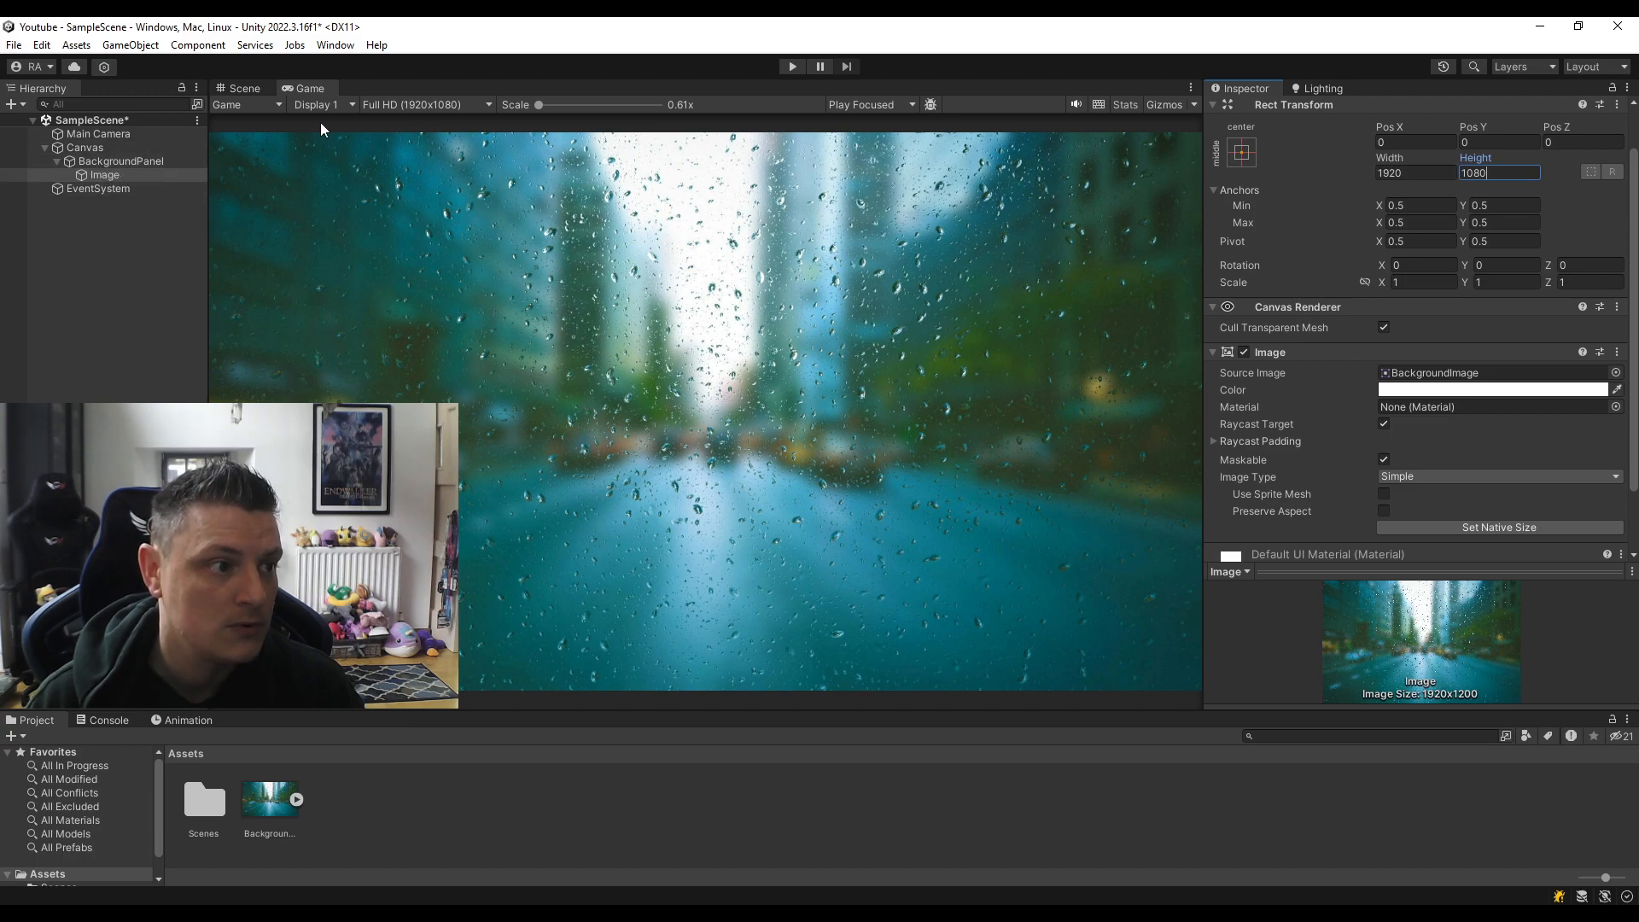
Preview the new Image in the Game view at 16:9 Aspect, 16:10 Aspect, WXGA, QHD and 4K UHD.
{"action": "left_click", "coordinate": [410, 104]}
{"action": "left_click", "coordinate": [416, 180]}
{"action": "left_click", "coordinate": [409, 104]}
{"action": "left_click", "coordinate": [411, 194]}
{"action": "left_click", "coordinate": [417, 104]}
{"action": "left_click", "coordinate": [417, 224]}
{"action": "left_click", "coordinate": [423, 104]}
{"action": "left_click", "coordinate": [434, 225]}
{"action": "left_click", "coordinate": [427, 104]}
{"action": "left_click", "coordinate": [434, 248]}
{"action": "left_click", "coordinate": [435, 103]}
{"action": "left_click", "coordinate": [438, 240]}
Preview the Image at the IphoneX, Phone (1080x1920) and SideView sizes.
{"action": "left_click", "coordinate": [422, 104]}
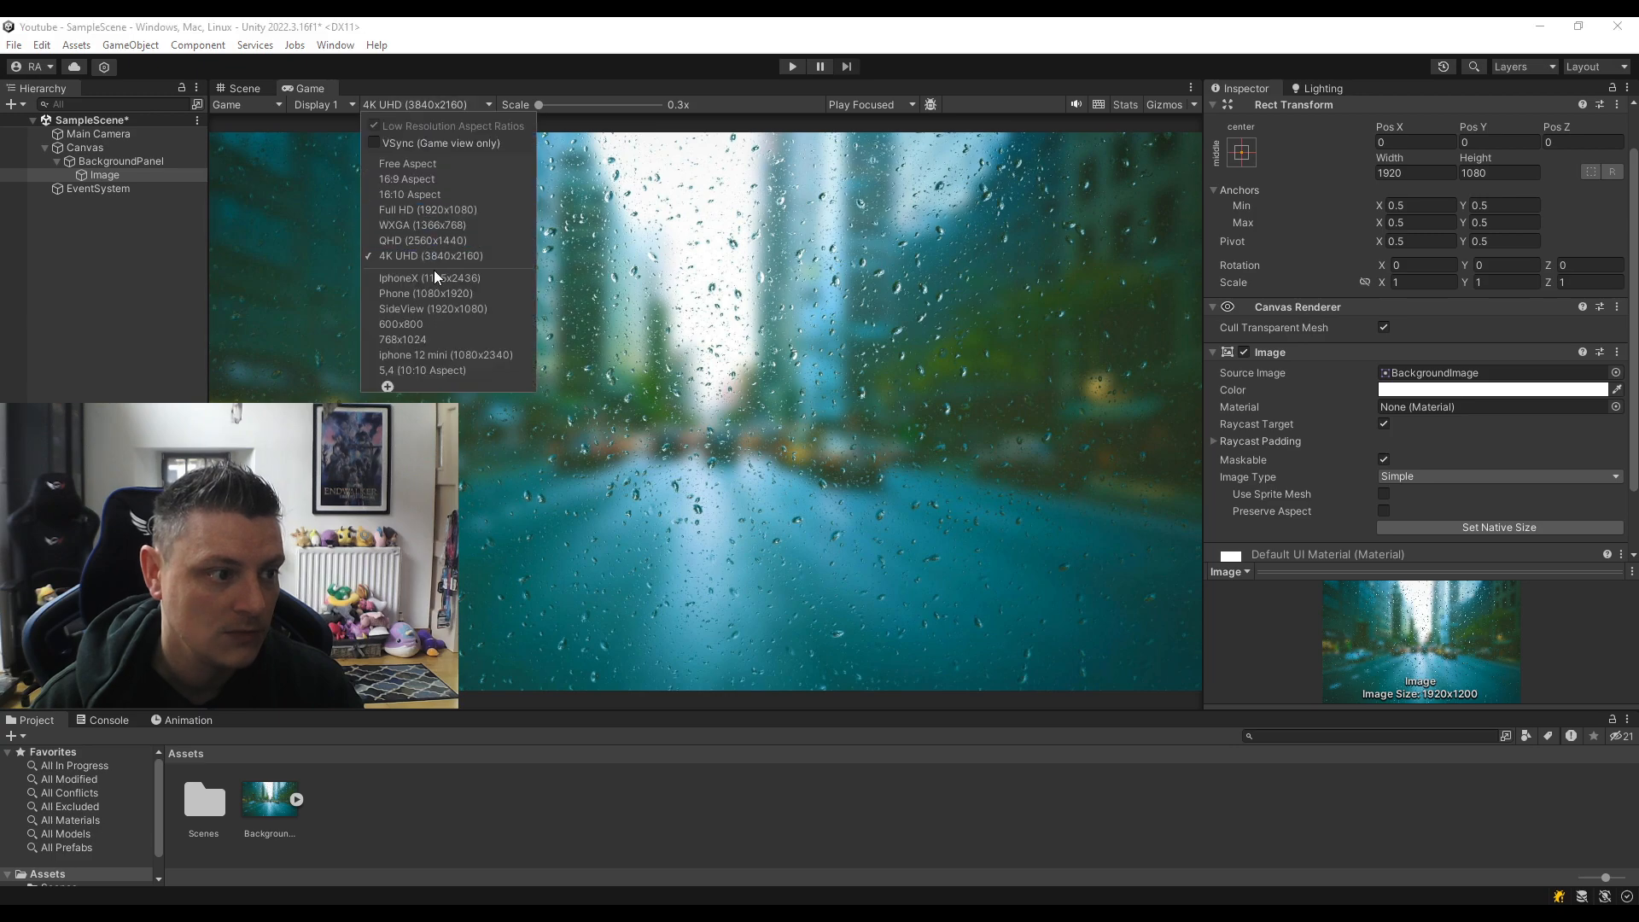
{"action": "left_click", "coordinate": [434, 274]}
{"action": "left_click", "coordinate": [413, 106]}
{"action": "left_click", "coordinate": [427, 293]}
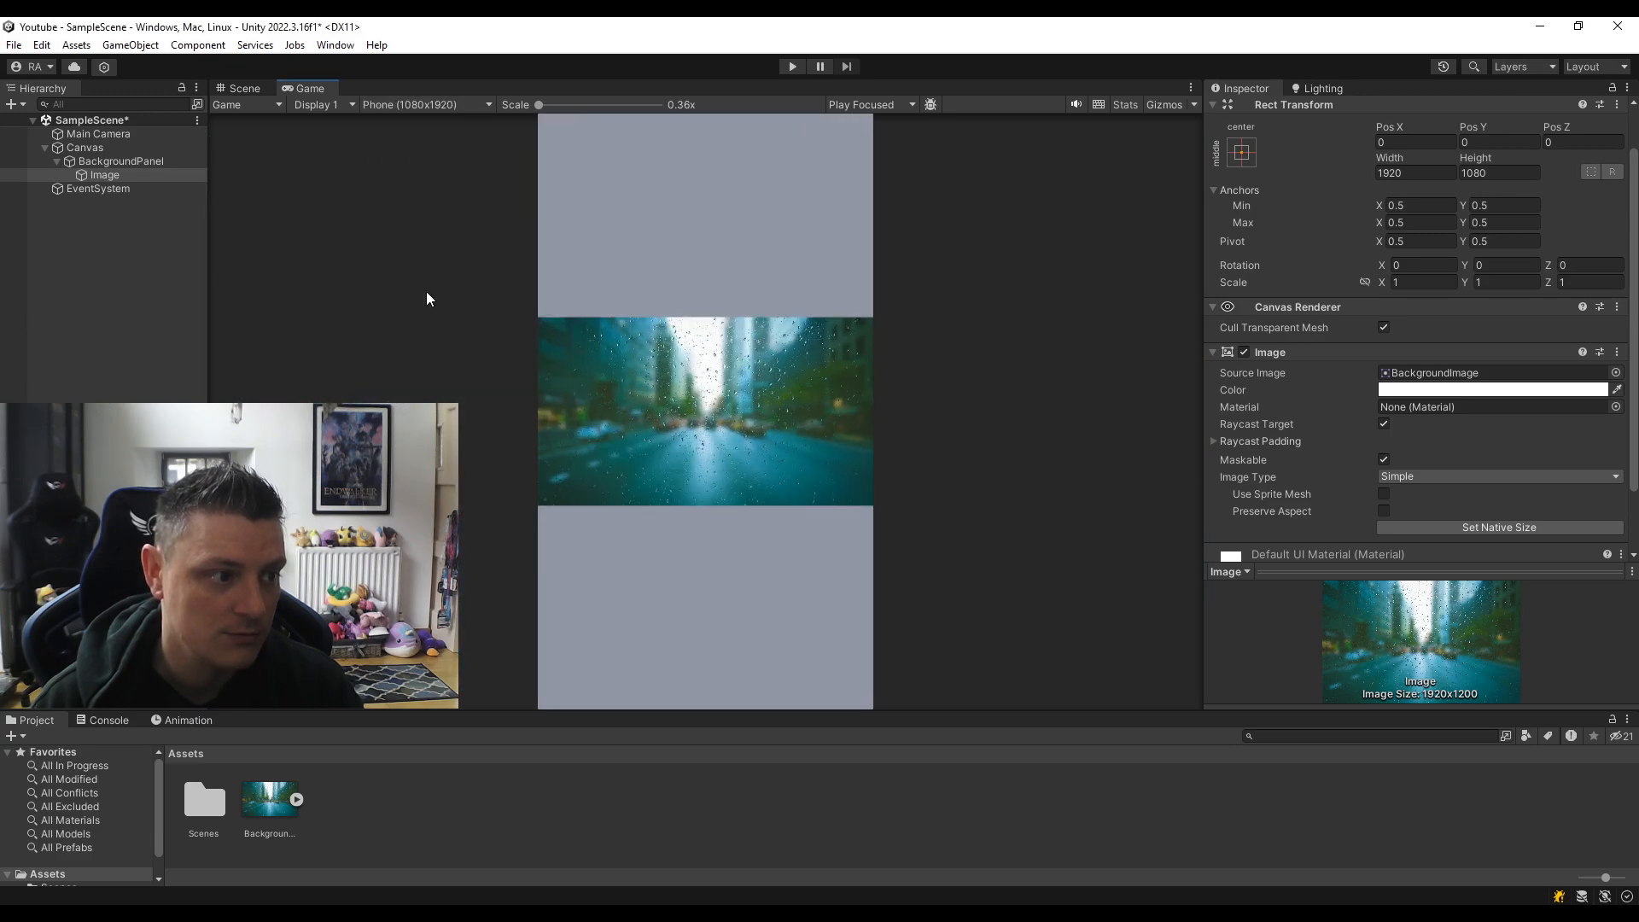
{"action": "left_click", "coordinate": [417, 104]}
{"action": "left_click", "coordinate": [427, 306]}
Preview the Image at 768x1024, iphone 12 mini and 5,4 (10:10 Aspect), and return the Game view to Full HD (1920x1080).
{"action": "left_click", "coordinate": [419, 106]}
{"action": "left_click", "coordinate": [414, 331]}
{"action": "left_click", "coordinate": [433, 102]}
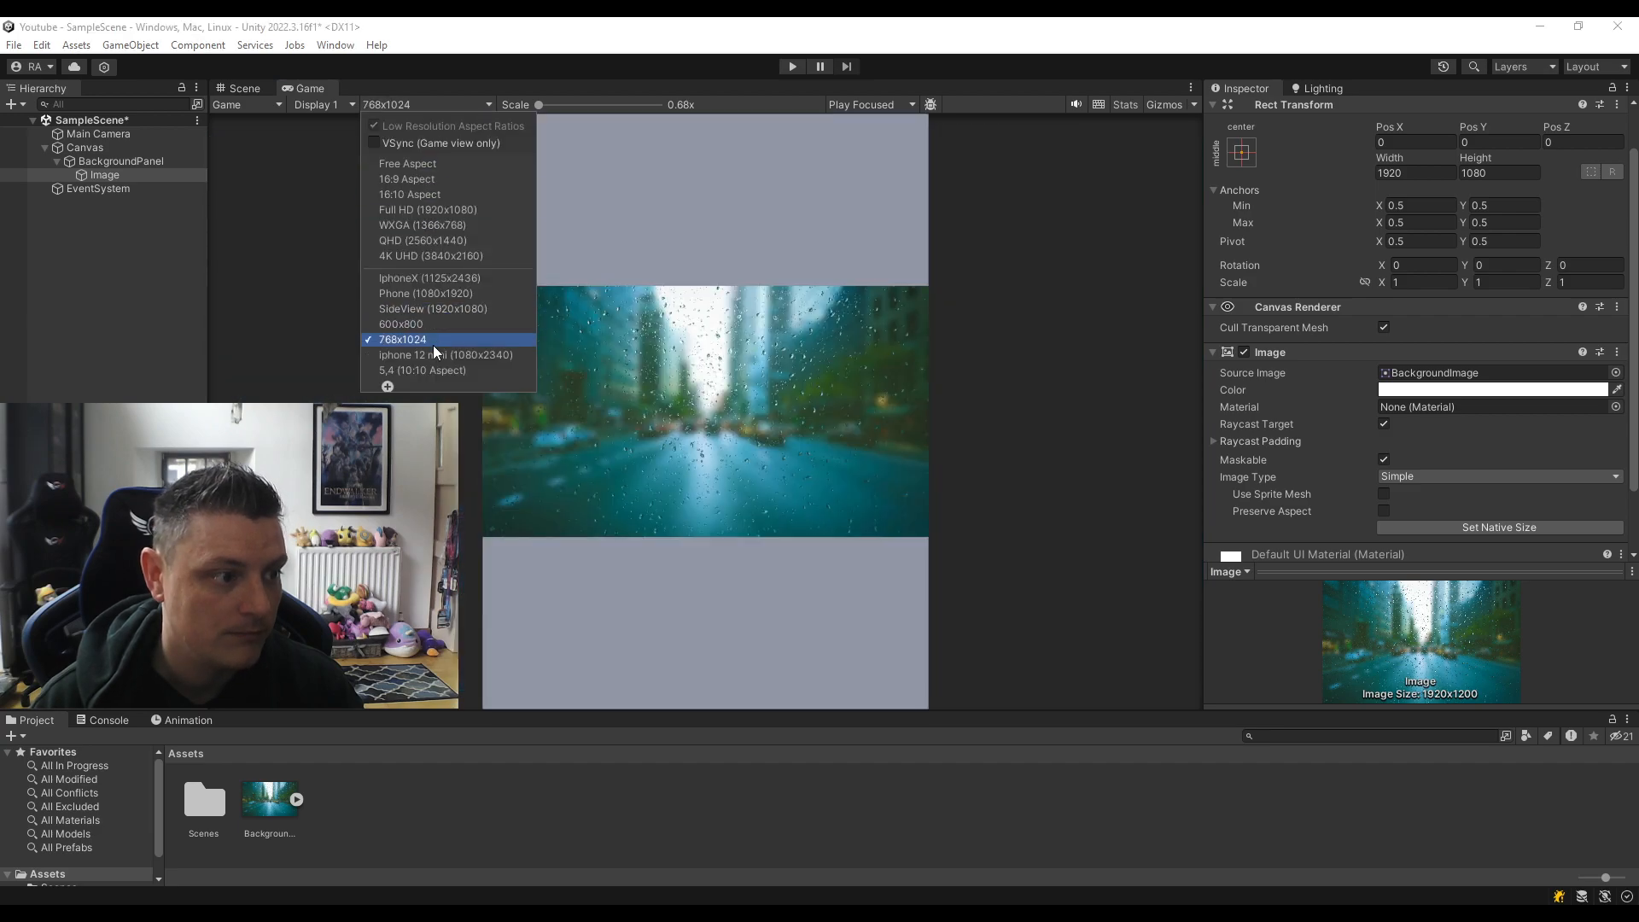
{"action": "left_click", "coordinate": [433, 354]}
{"action": "left_click", "coordinate": [430, 104]}
{"action": "left_click", "coordinate": [434, 368]}
{"action": "left_click", "coordinate": [408, 105]}
{"action": "left_click", "coordinate": [423, 211]}
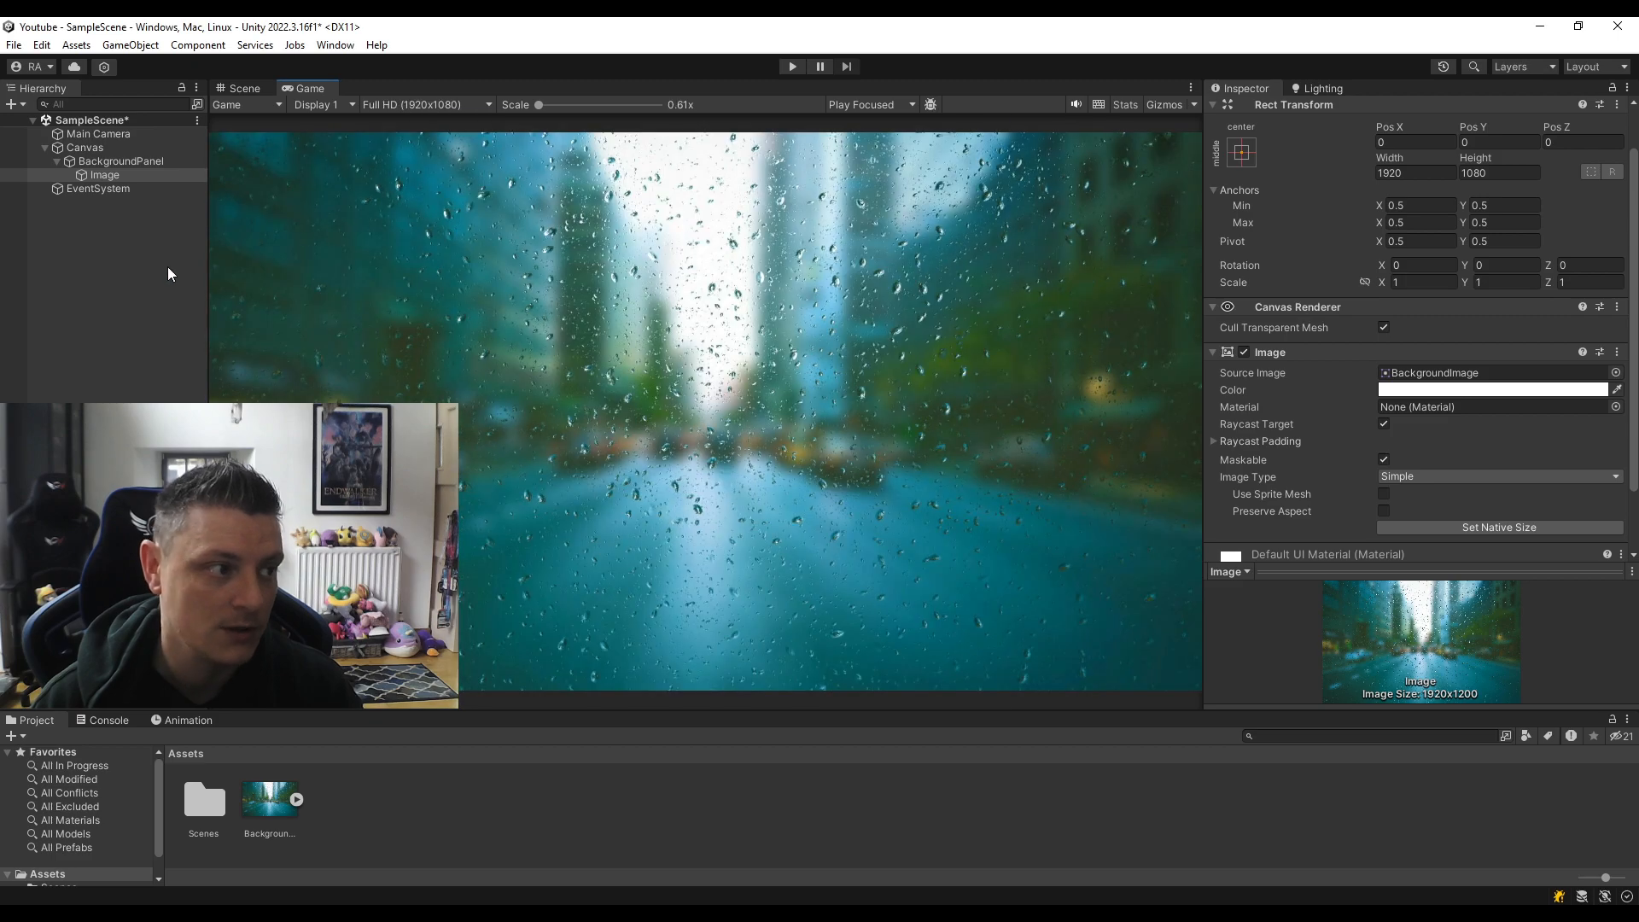
Set the Canvas Scaler's Screen Match Mode to Shrink on the Canvas object.
{"action": "left_click", "coordinate": [145, 161]}
{"action": "left_click", "coordinate": [121, 146]}
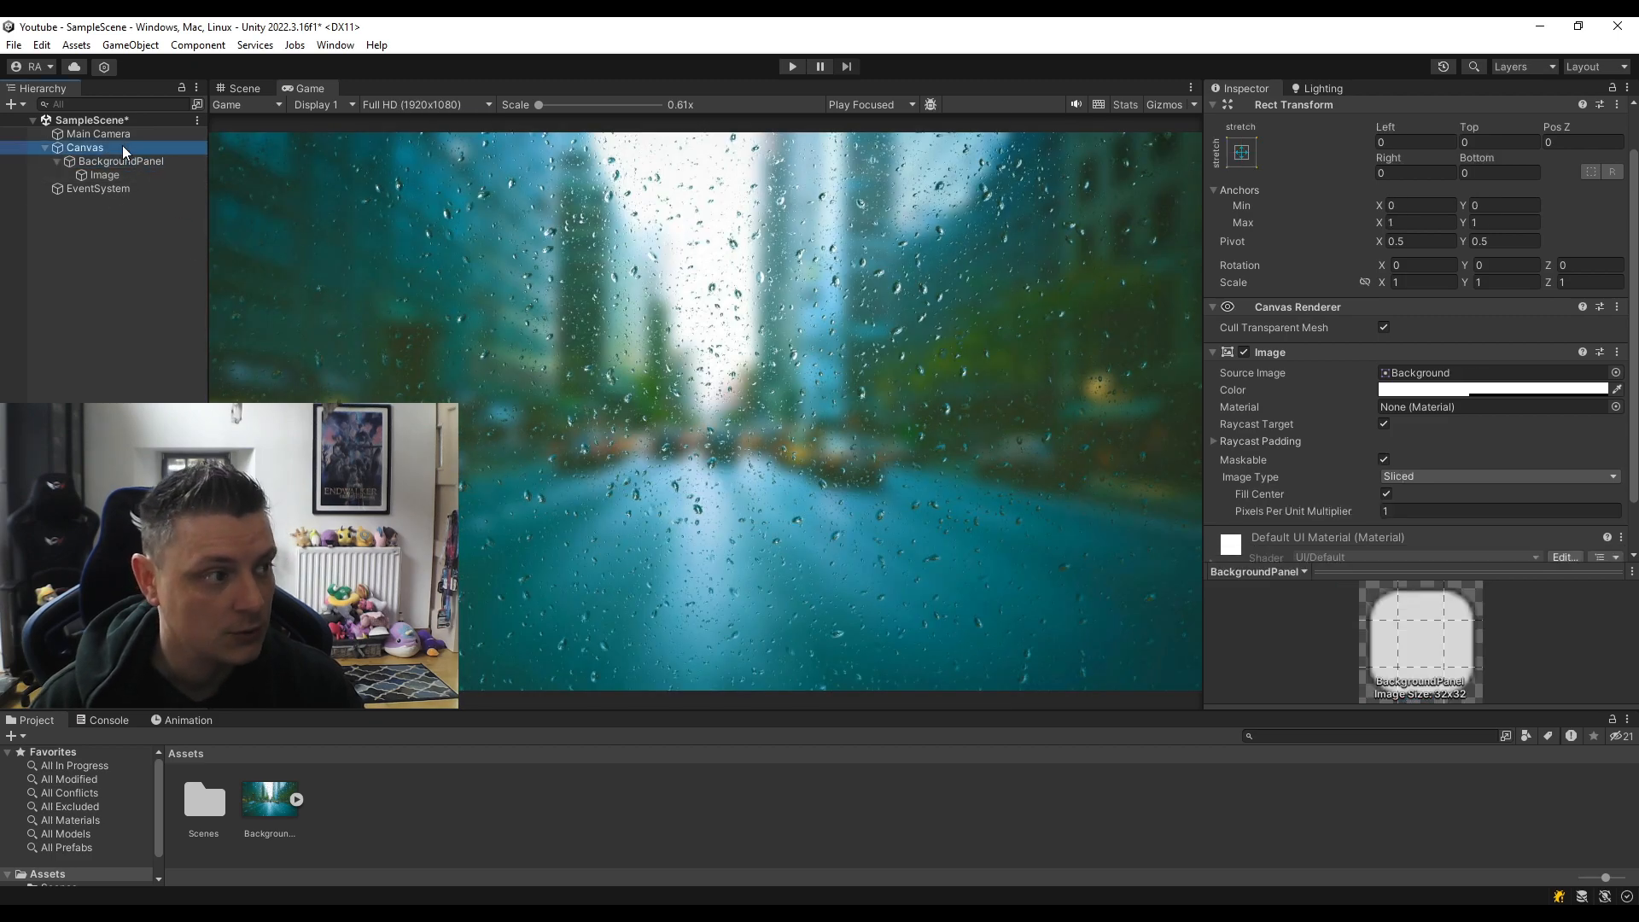
{"action": "scroll", "coordinate": [1332, 442], "scroll_direction": "down", "scroll_amount": 2}
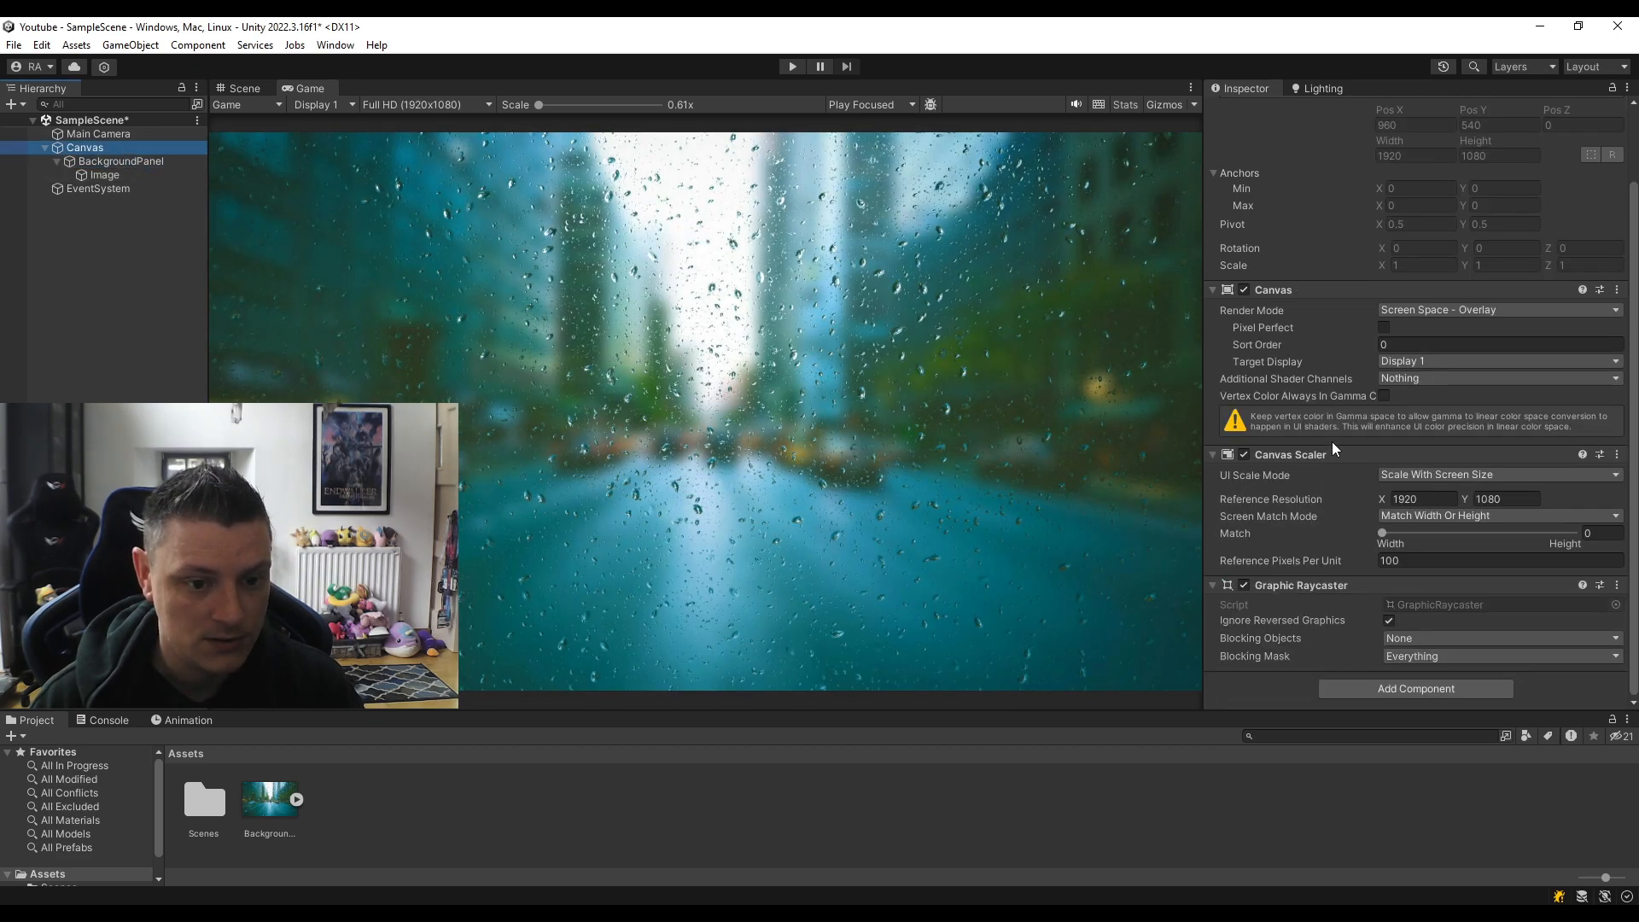
{"action": "left_click", "coordinate": [1410, 516]}
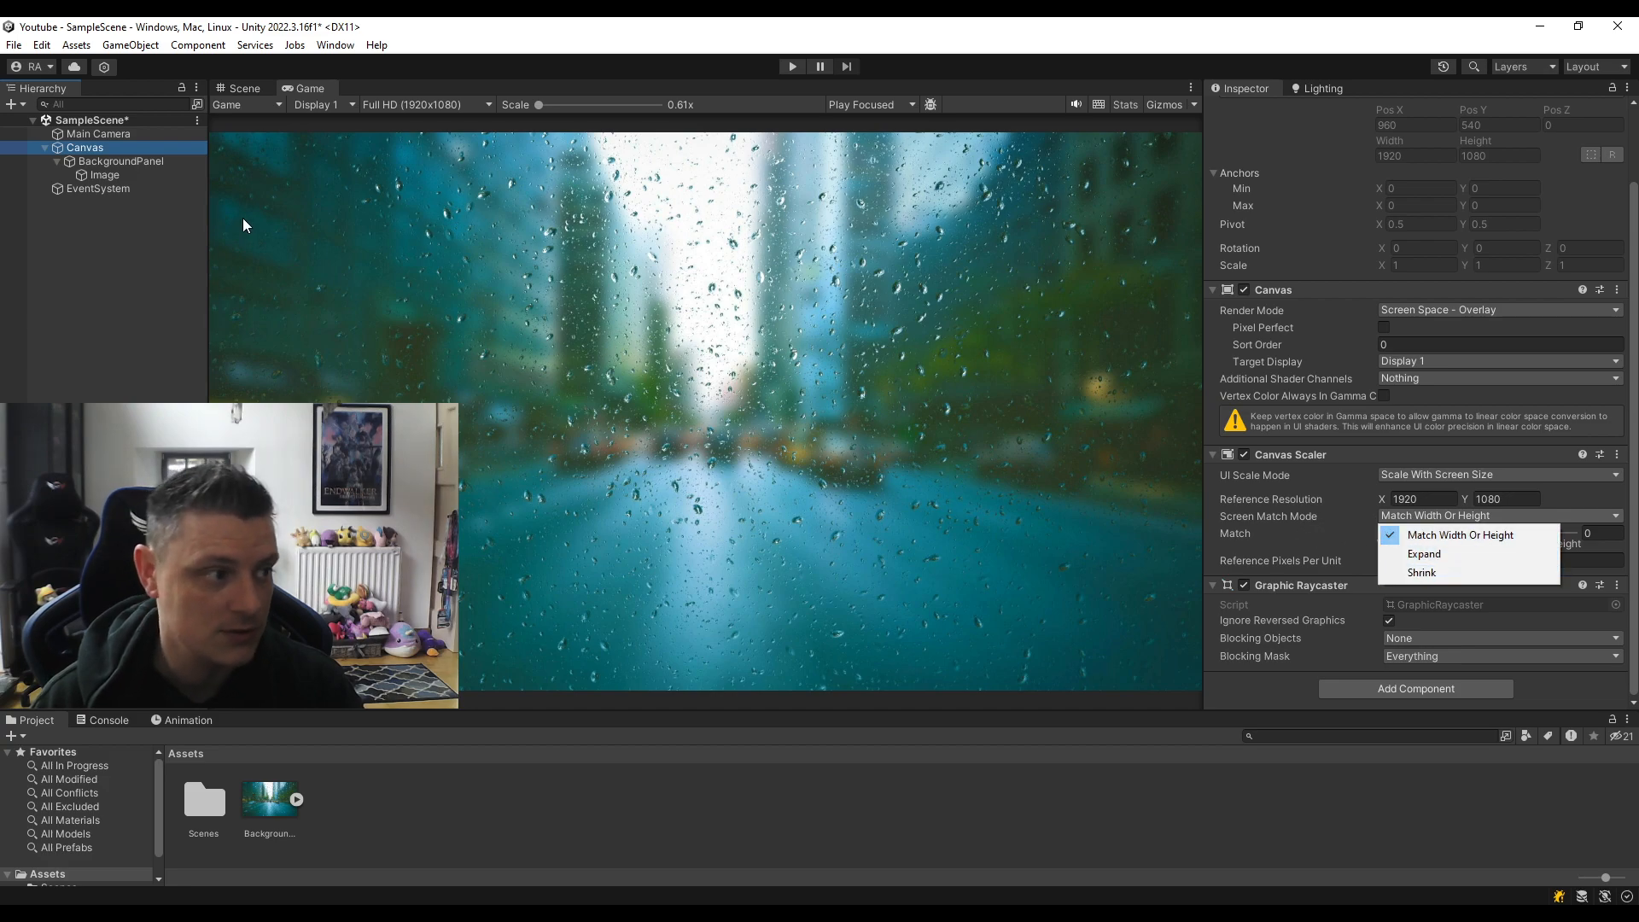
{"action": "left_click", "coordinate": [1443, 574]}
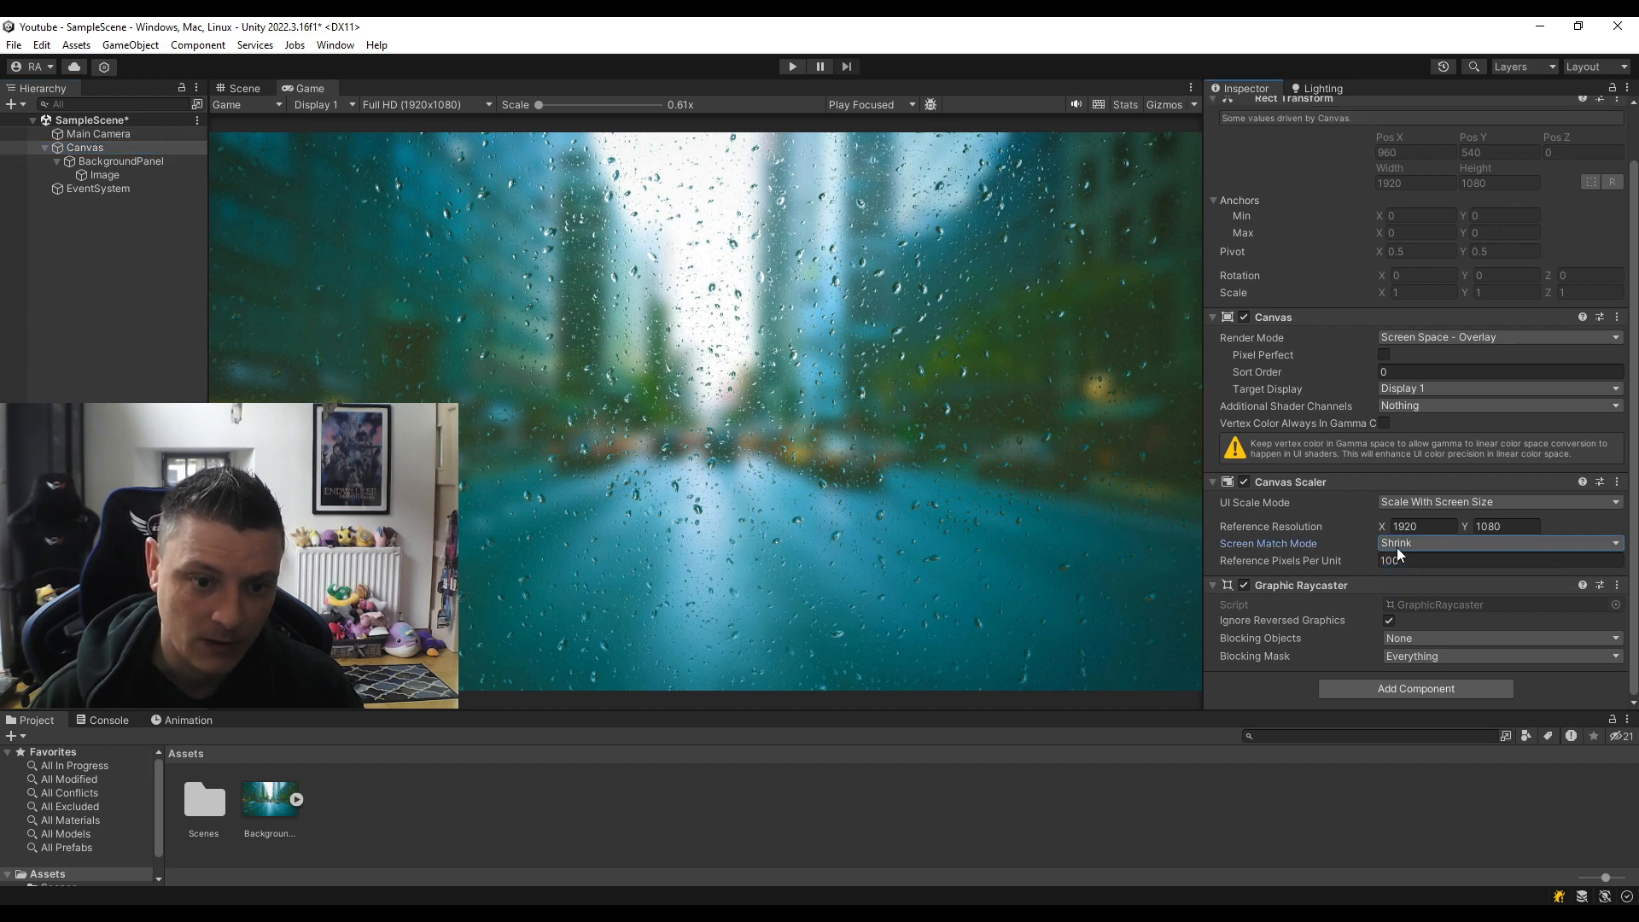
Preview the background in the Game view at IphoneX, Phone (1080x1920) and SideView, ending at Phone (1080x1920).
{"action": "left_click", "coordinate": [376, 105]}
{"action": "left_click", "coordinate": [437, 290]}
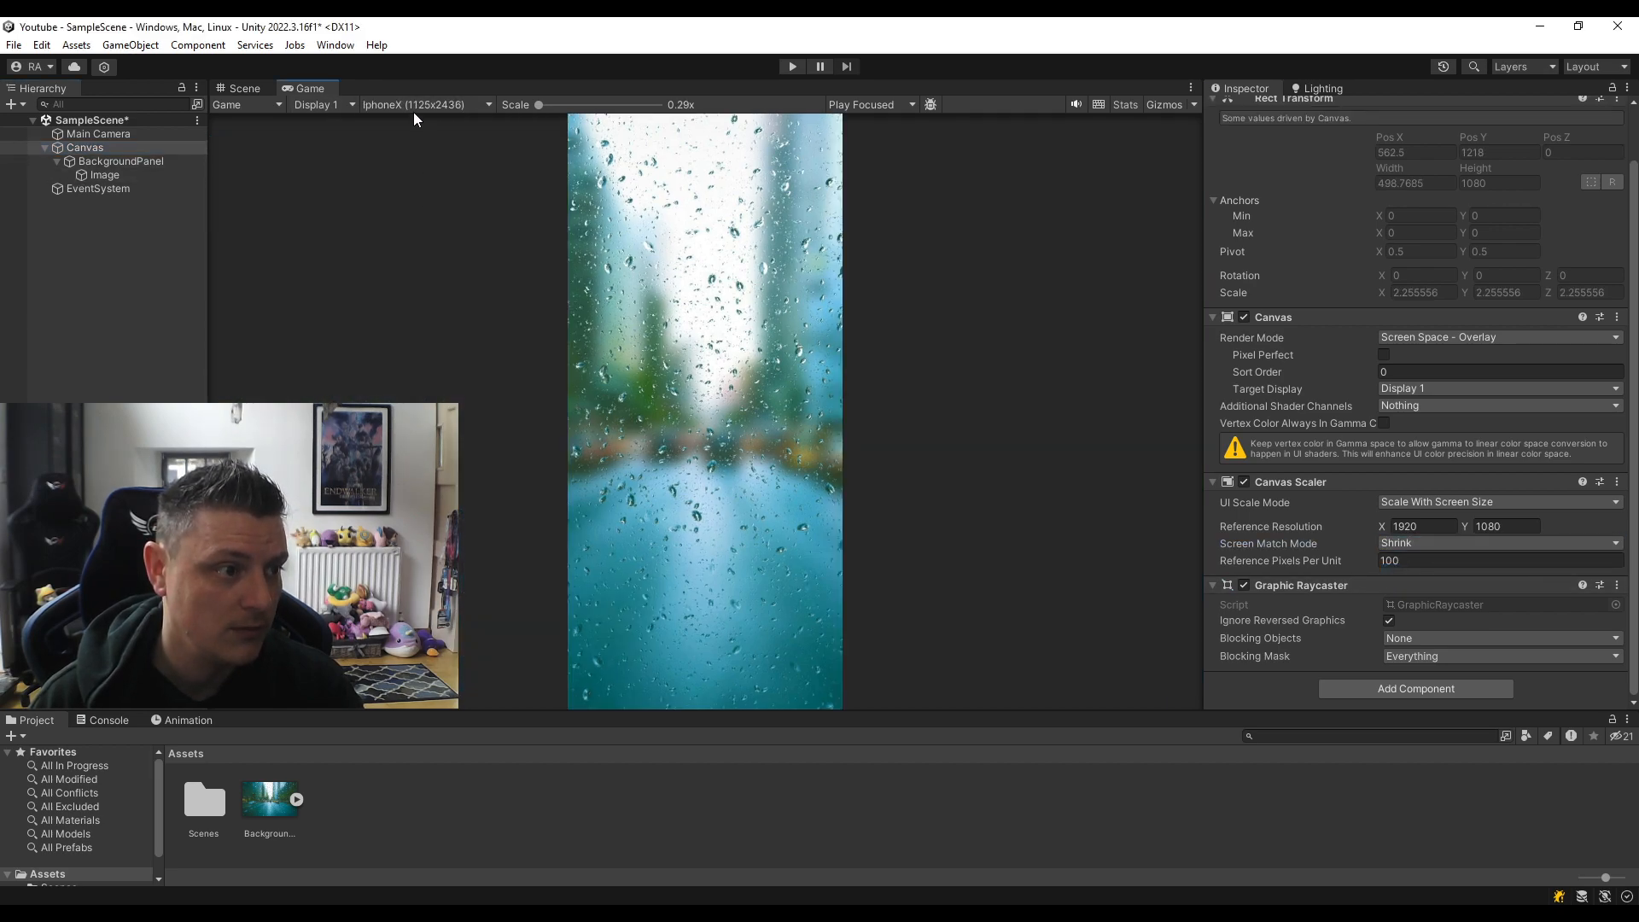
{"action": "left_click", "coordinate": [415, 107]}
{"action": "left_click", "coordinate": [439, 294]}
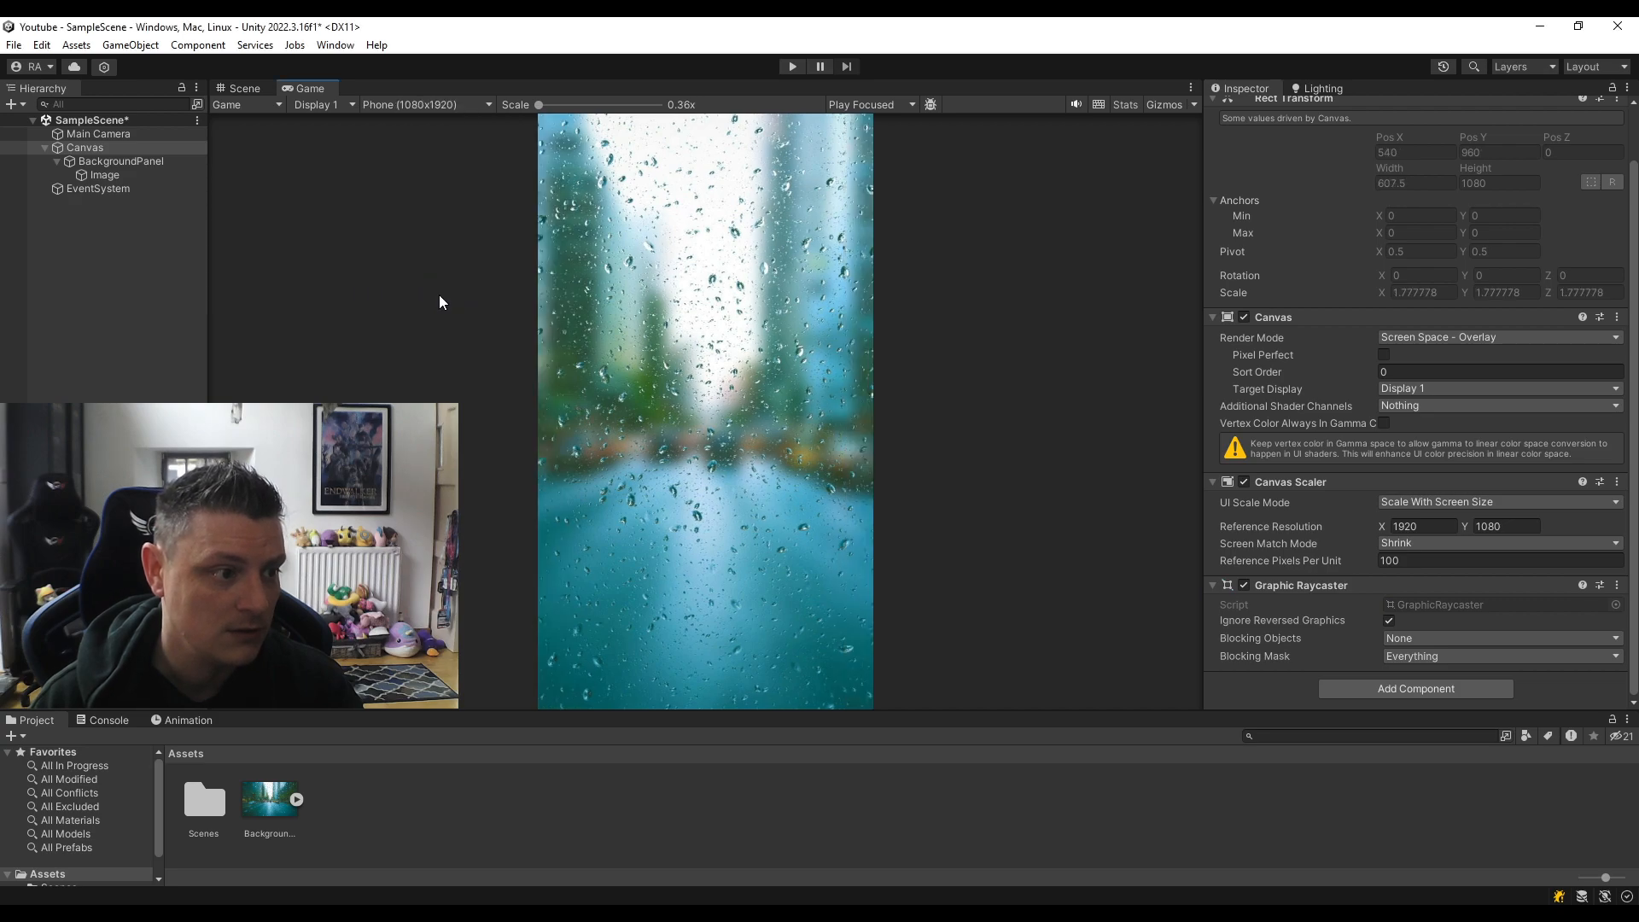
{"action": "left_click", "coordinate": [410, 104]}
{"action": "left_click", "coordinate": [434, 310]}
{"action": "left_click", "coordinate": [423, 104]}
{"action": "left_click", "coordinate": [437, 279]}
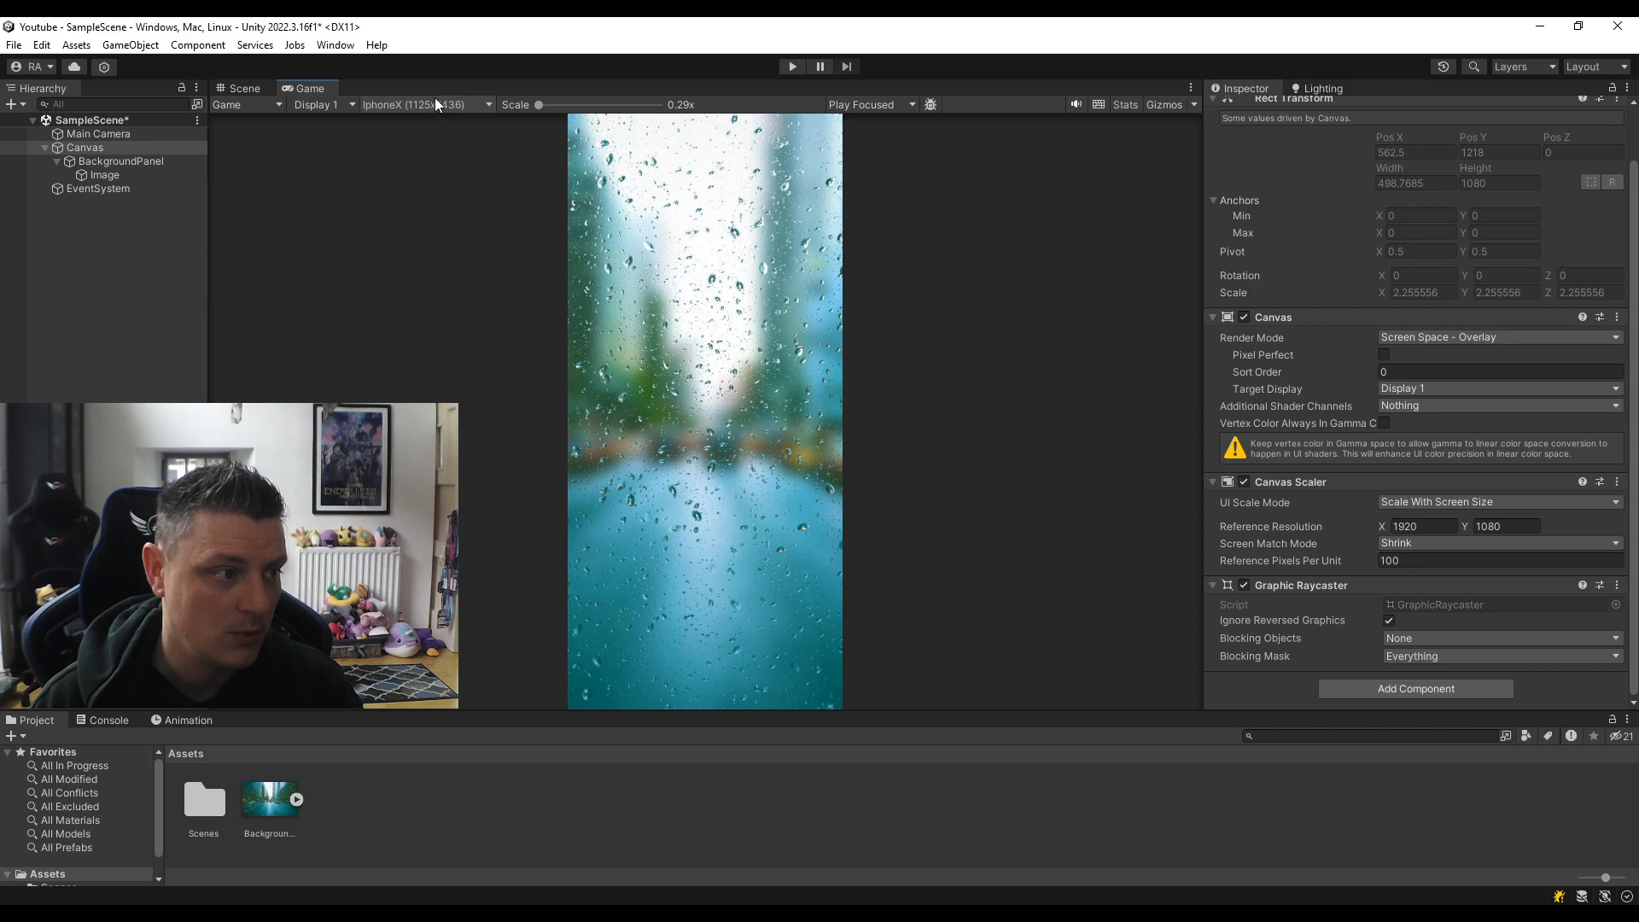
{"action": "left_click", "coordinate": [432, 104]}
{"action": "left_click", "coordinate": [439, 294]}
Preview the background at the SideView, 600x800, 768x1024 and 5,4 (10:10 Aspect) sizes.
{"action": "left_click", "coordinate": [425, 104]}
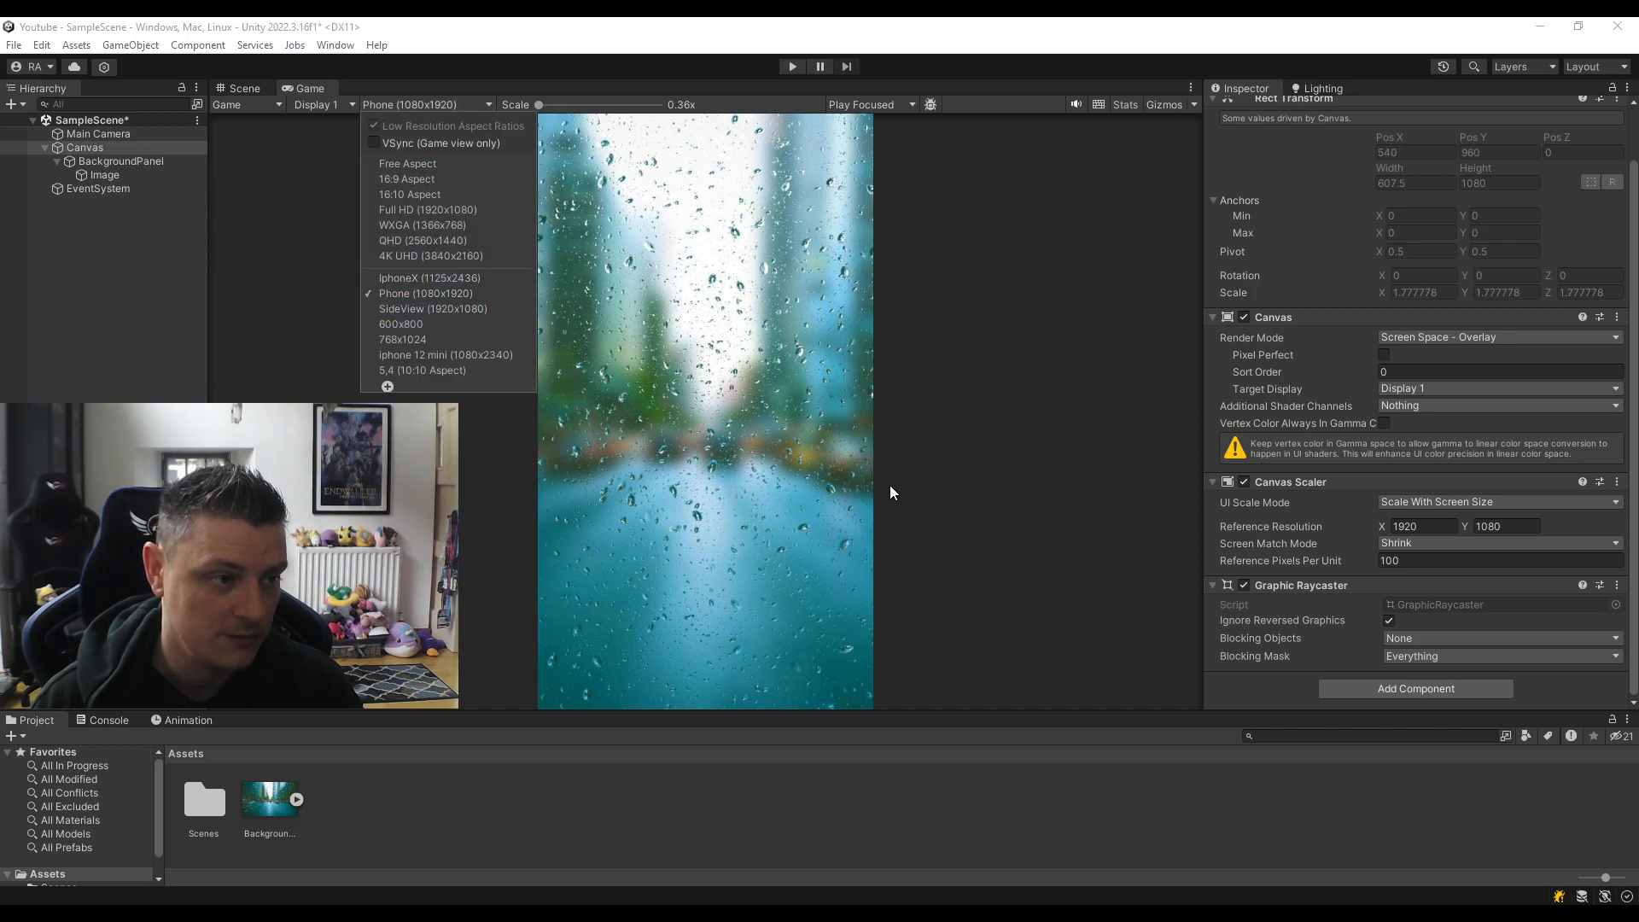
{"action": "left_click", "coordinate": [431, 310]}
{"action": "left_click", "coordinate": [427, 104]}
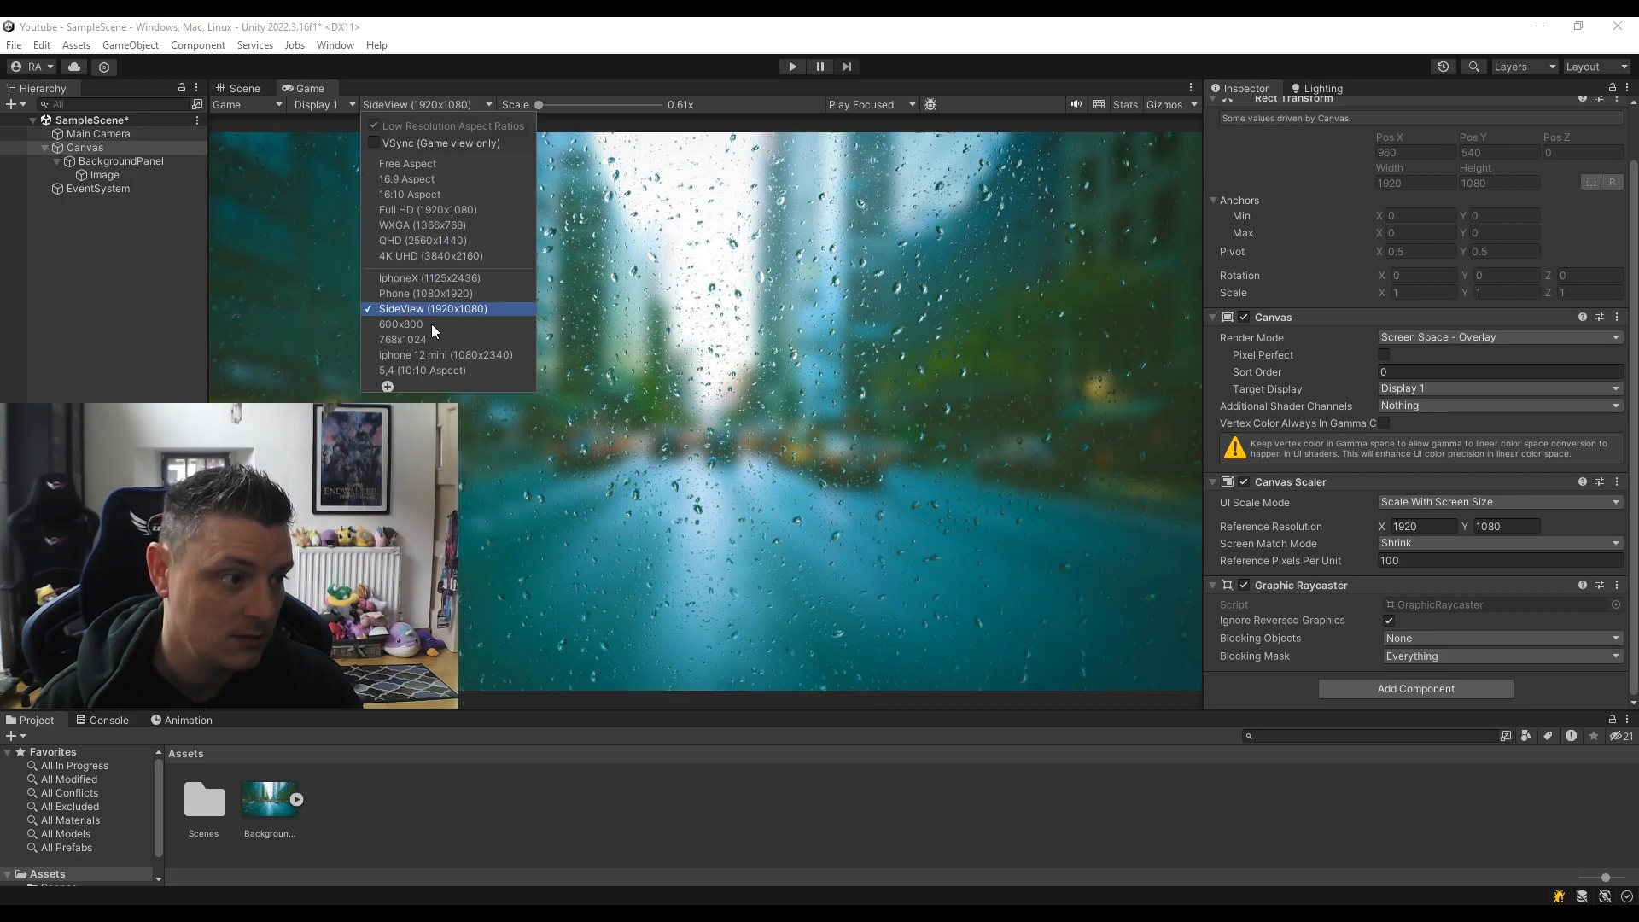
{"action": "left_click", "coordinate": [432, 324]}
{"action": "left_click", "coordinate": [438, 104]}
{"action": "left_click", "coordinate": [423, 340]}
{"action": "left_click", "coordinate": [429, 104]}
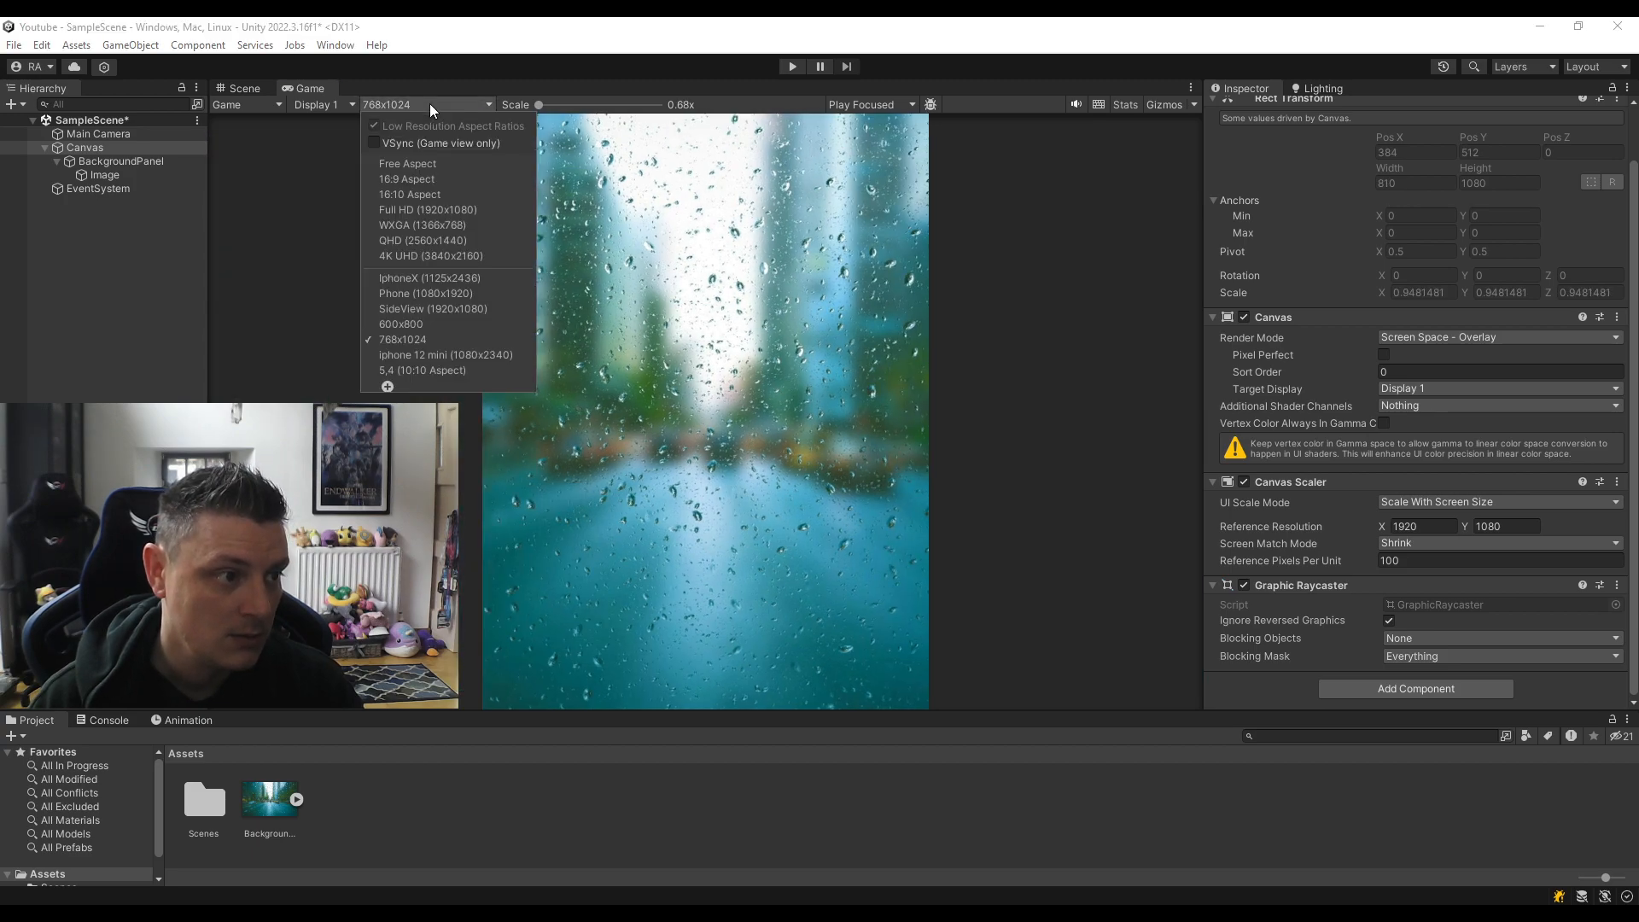
{"action": "left_click", "coordinate": [444, 370]}
Preview the background at Full HD, WXGA, QHD and 4K UHD resolutions.
{"action": "left_click", "coordinate": [413, 104]}
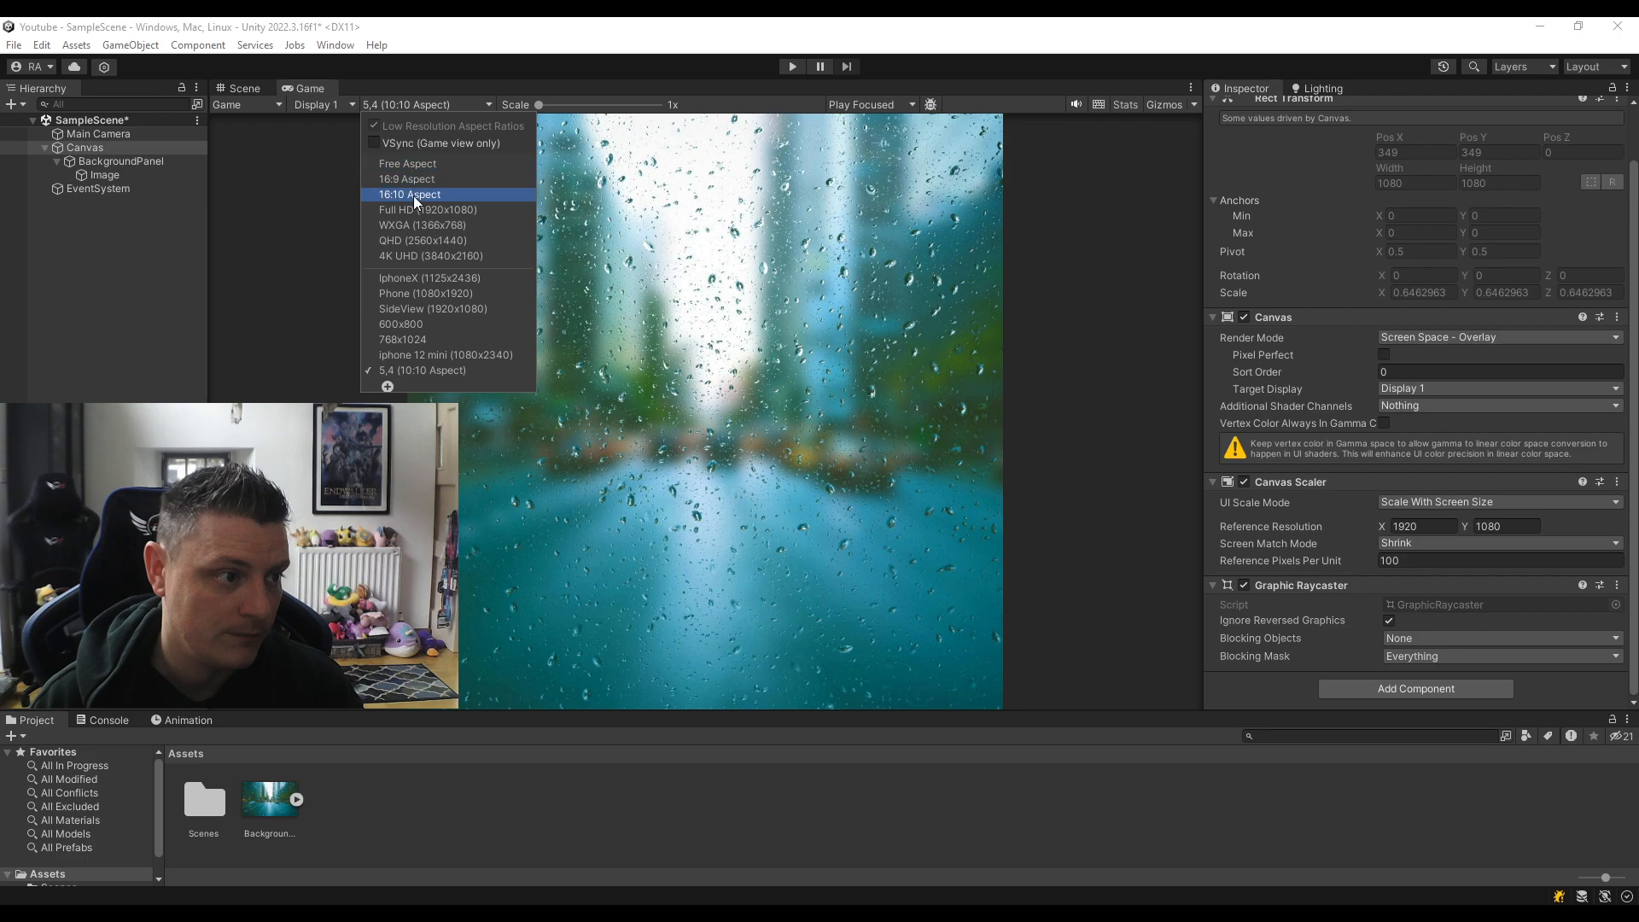
{"action": "left_click", "coordinate": [418, 211]}
{"action": "left_click", "coordinate": [428, 105]}
{"action": "left_click", "coordinate": [432, 225]}
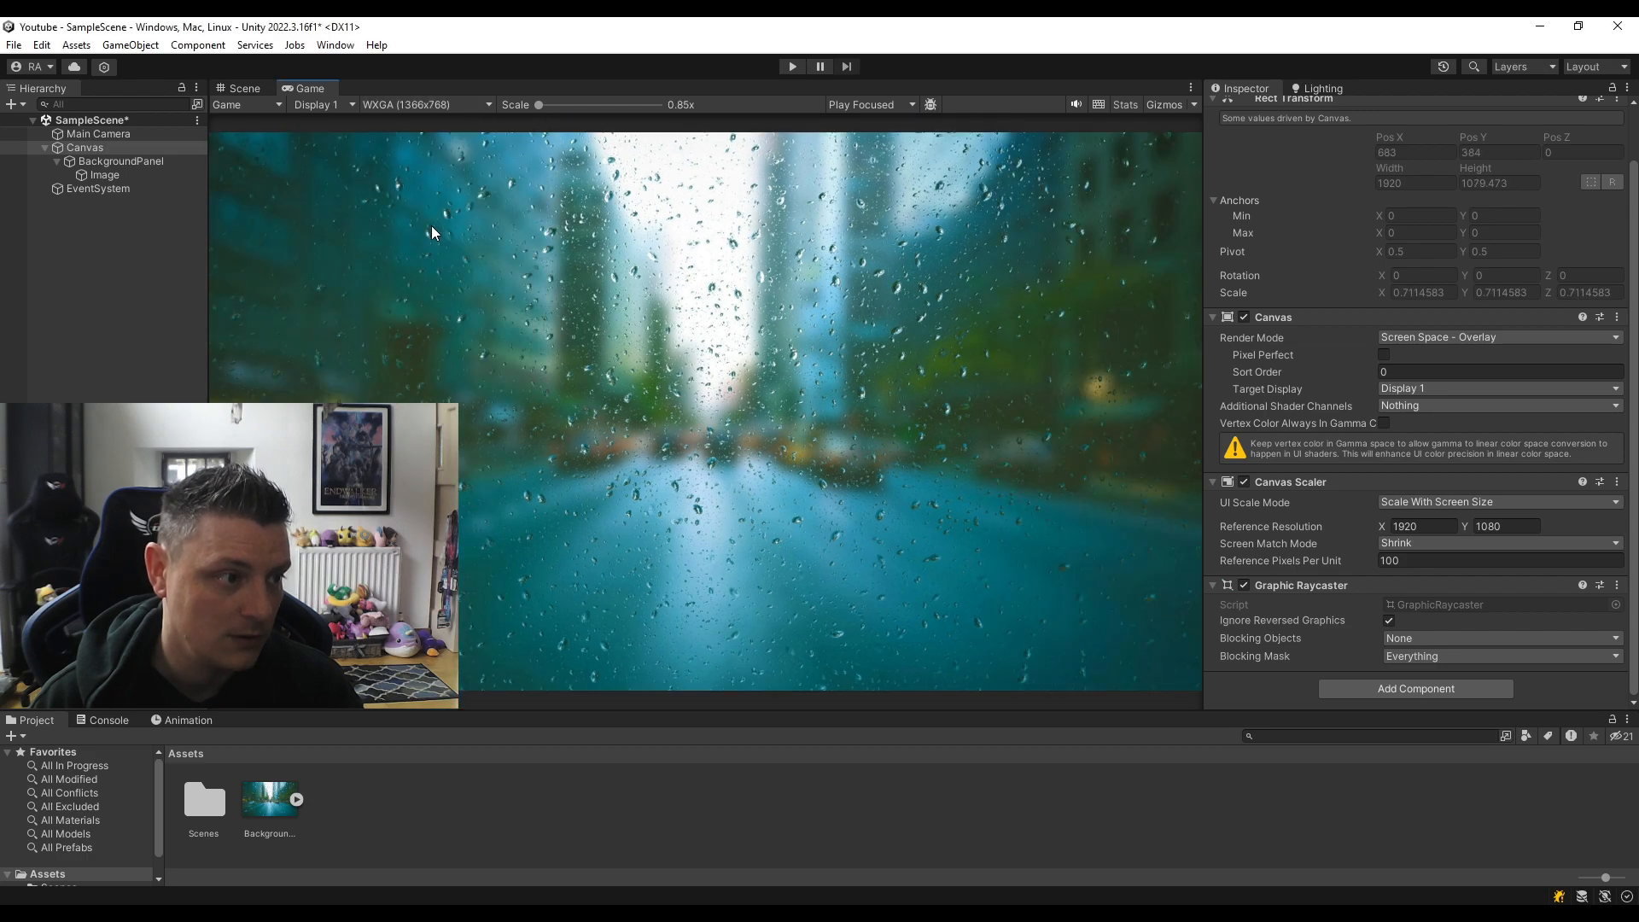
{"action": "left_click", "coordinate": [422, 102]}
{"action": "left_click", "coordinate": [419, 237]}
{"action": "left_click", "coordinate": [424, 105]}
{"action": "left_click", "coordinate": [424, 255]}
Preview the background at 16:9 Aspect and return the Game view to Full HD (1920x1080).
{"action": "left_click", "coordinate": [417, 105]}
{"action": "left_click", "coordinate": [410, 179]}
{"action": "left_click", "coordinate": [417, 105]}
{"action": "left_click", "coordinate": [417, 181]}
{"action": "left_click", "coordinate": [422, 106]}
{"action": "left_click", "coordinate": [432, 212]}
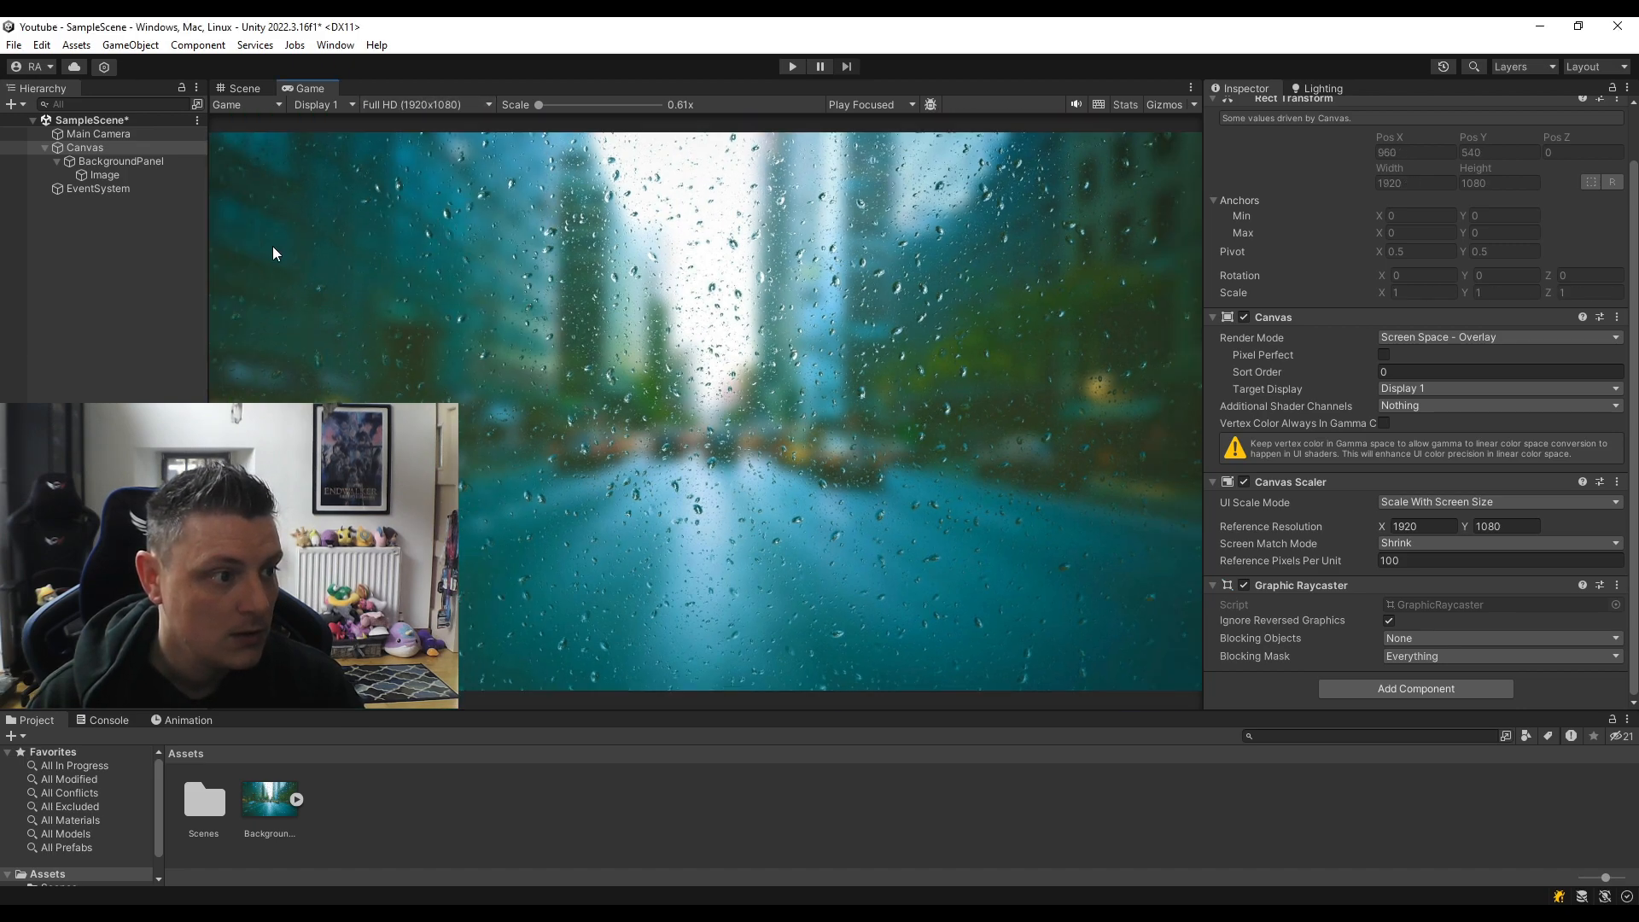
Collapse BackgroundPanel in the scene hierarchy to hide its child Image, and clear the selection.
{"action": "left_click", "coordinate": [142, 224]}
{"action": "left_click", "coordinate": [122, 175]}
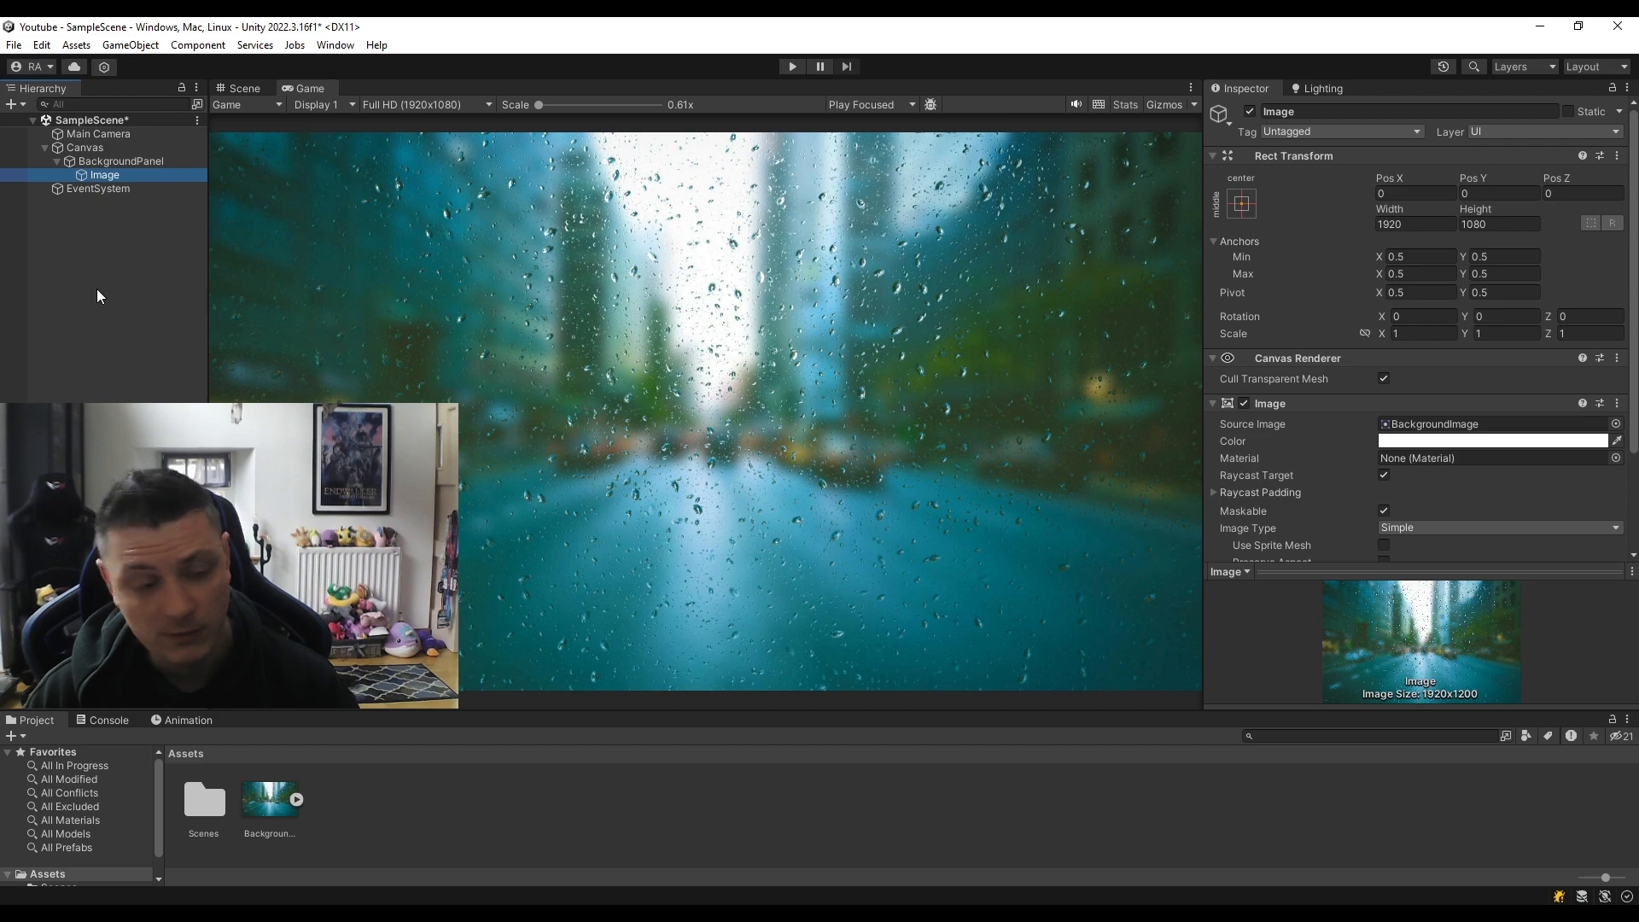
{"action": "left_click", "coordinate": [58, 162]}
{"action": "left_click", "coordinate": [91, 162]}
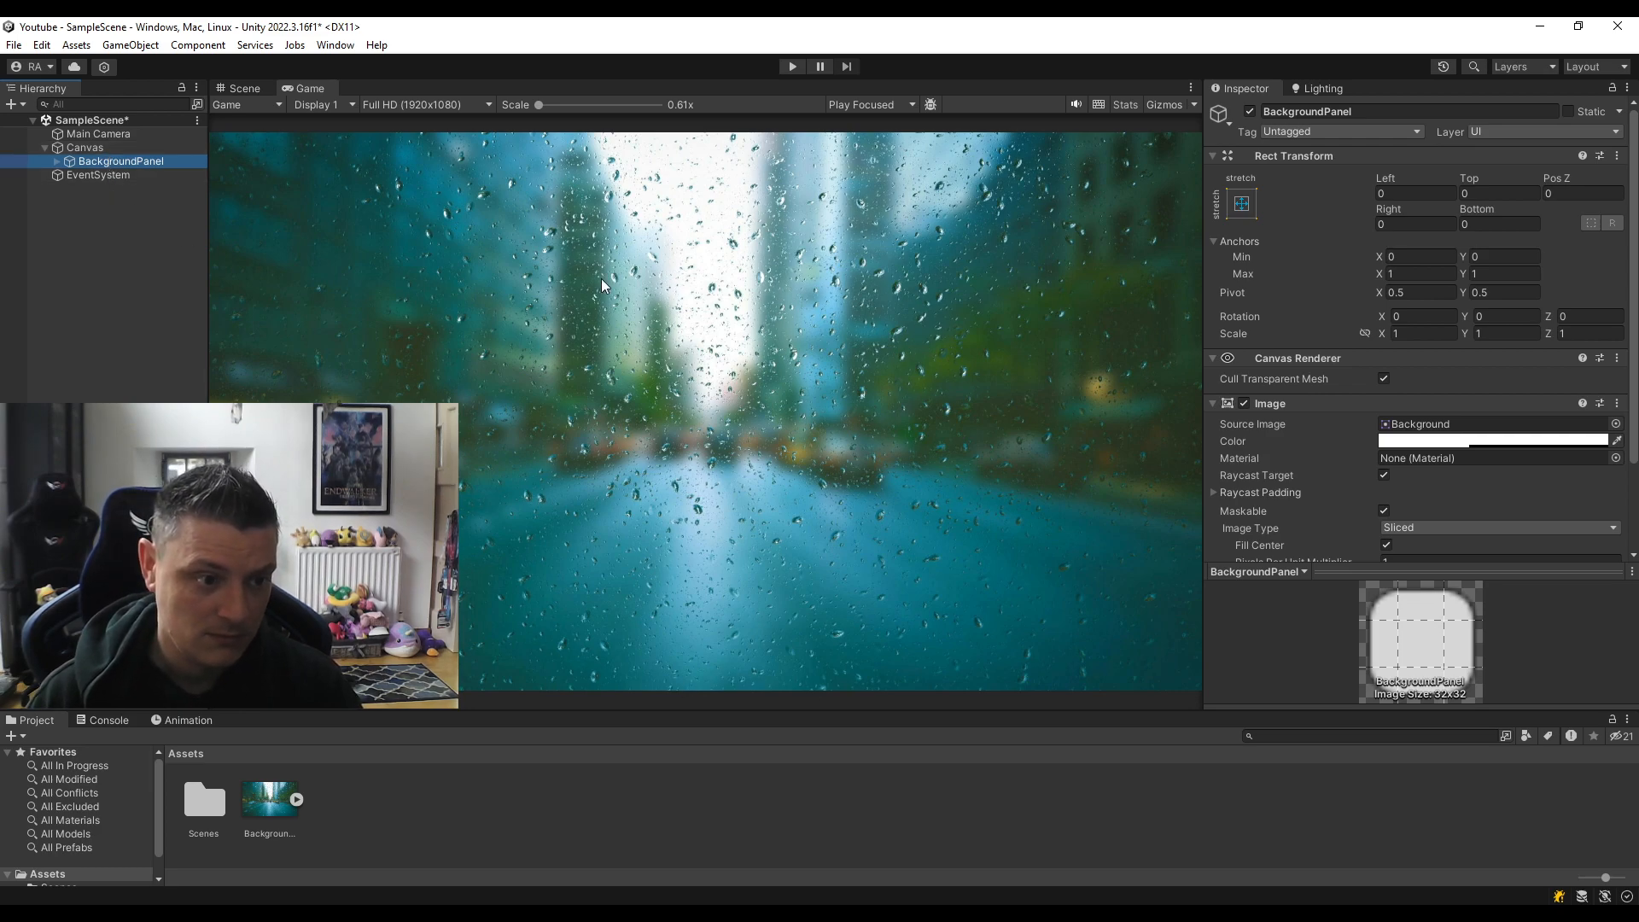
{"action": "left_click", "coordinate": [150, 367]}
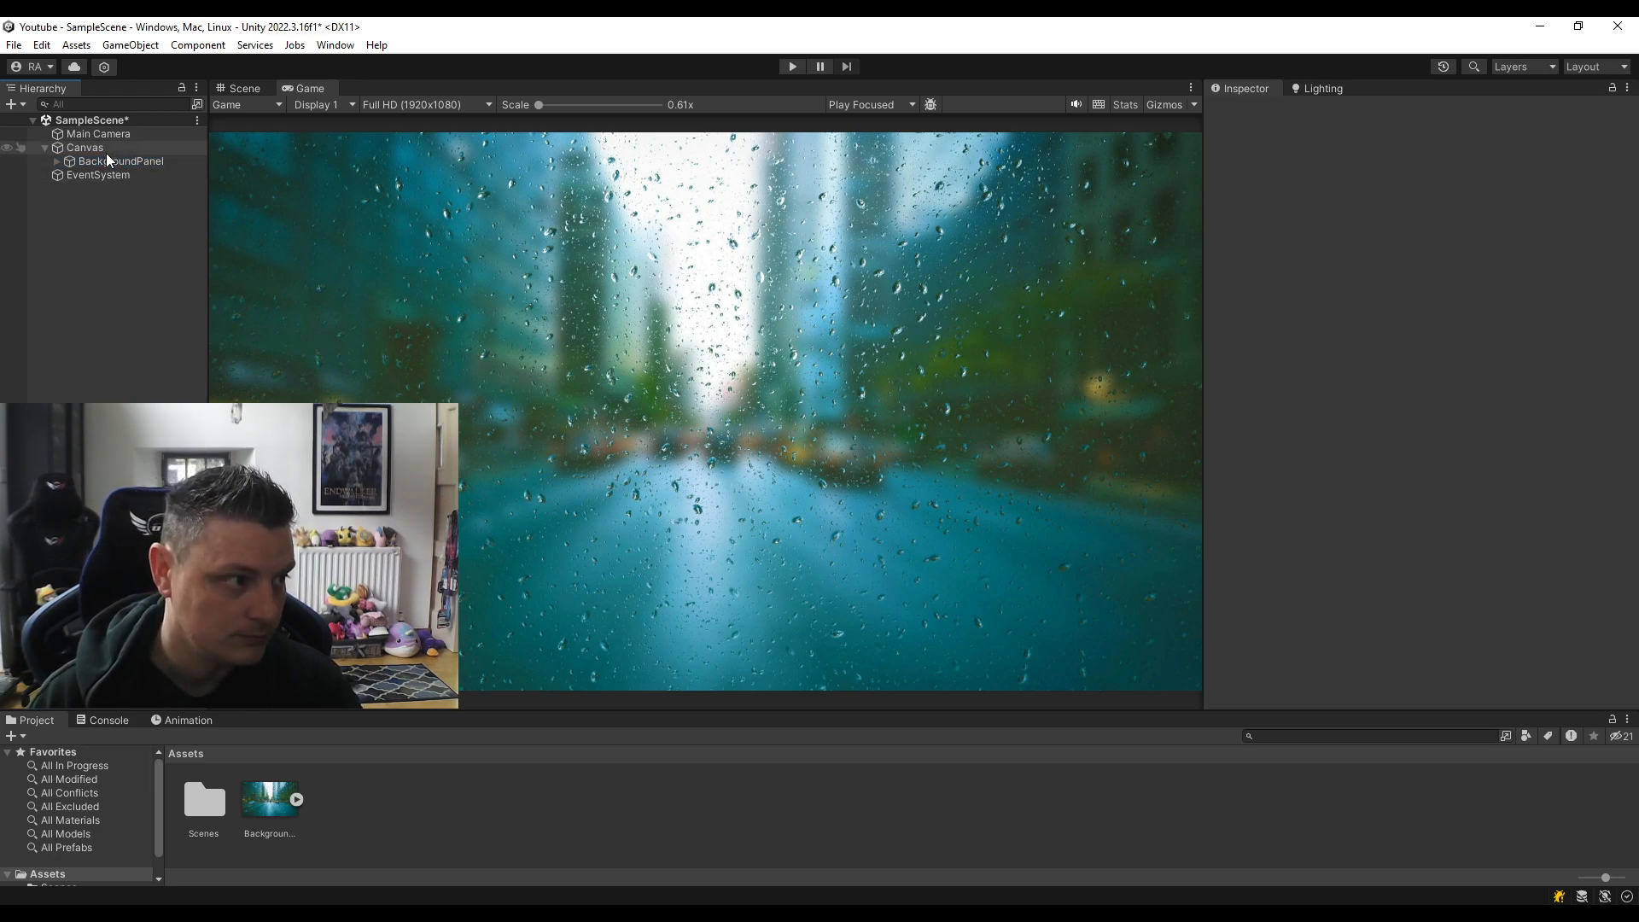
Add a UI Panel under the Canvas and rename it MenuPanel.
{"action": "left_click", "coordinate": [106, 151]}
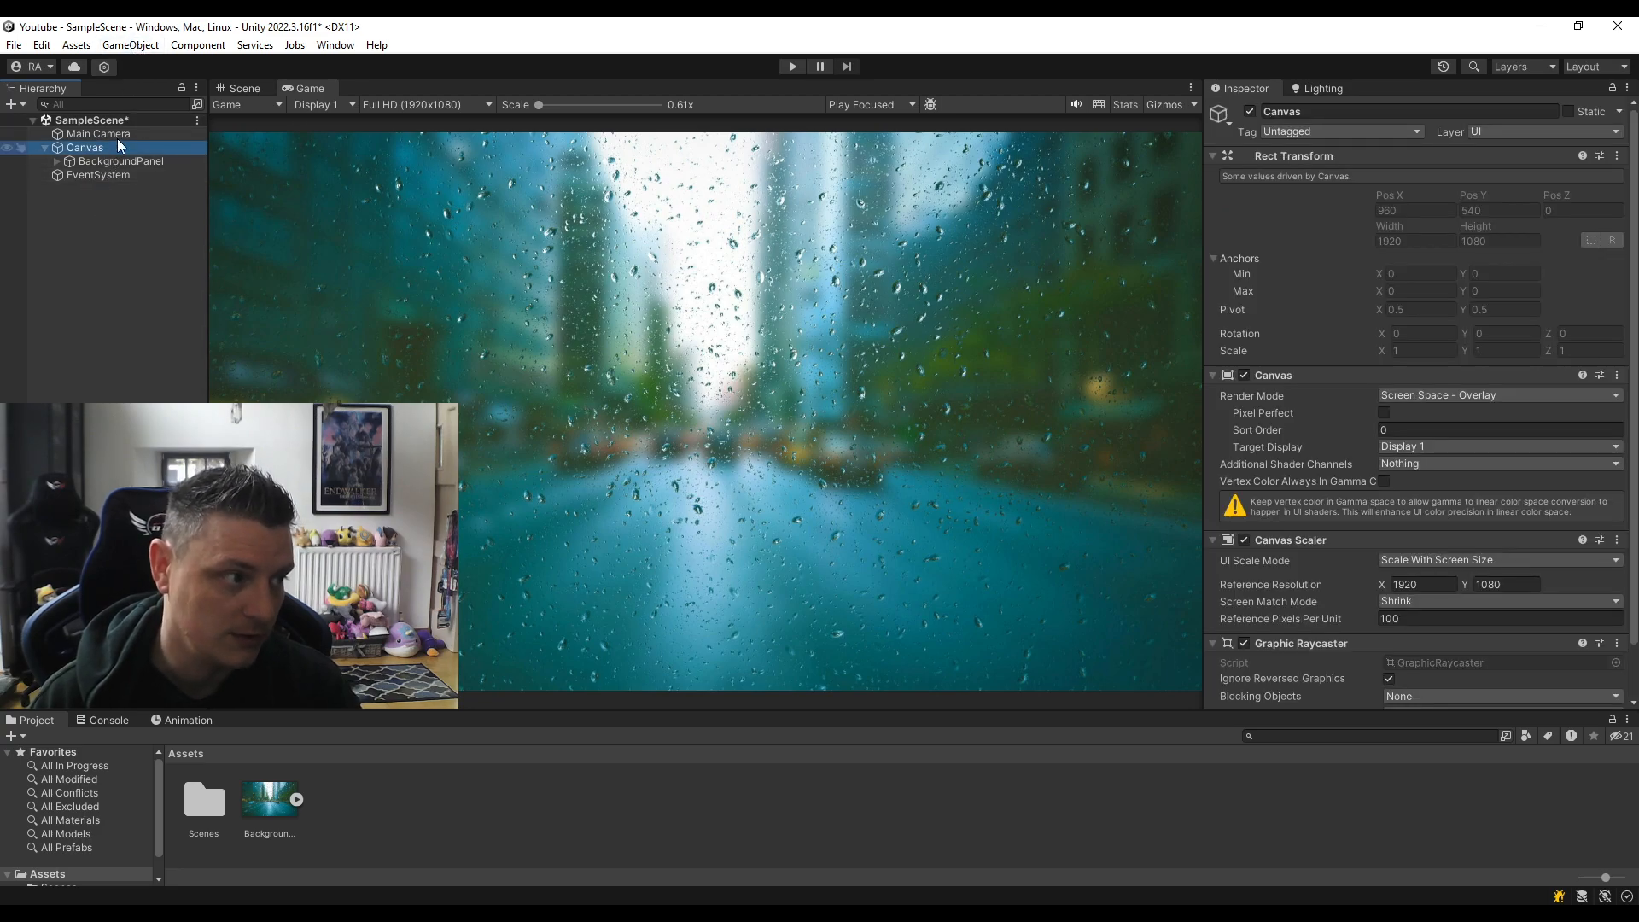
{"action": "left_click", "coordinate": [131, 45]}
{"action": "mouse_move", "coordinate": [332, 233]}
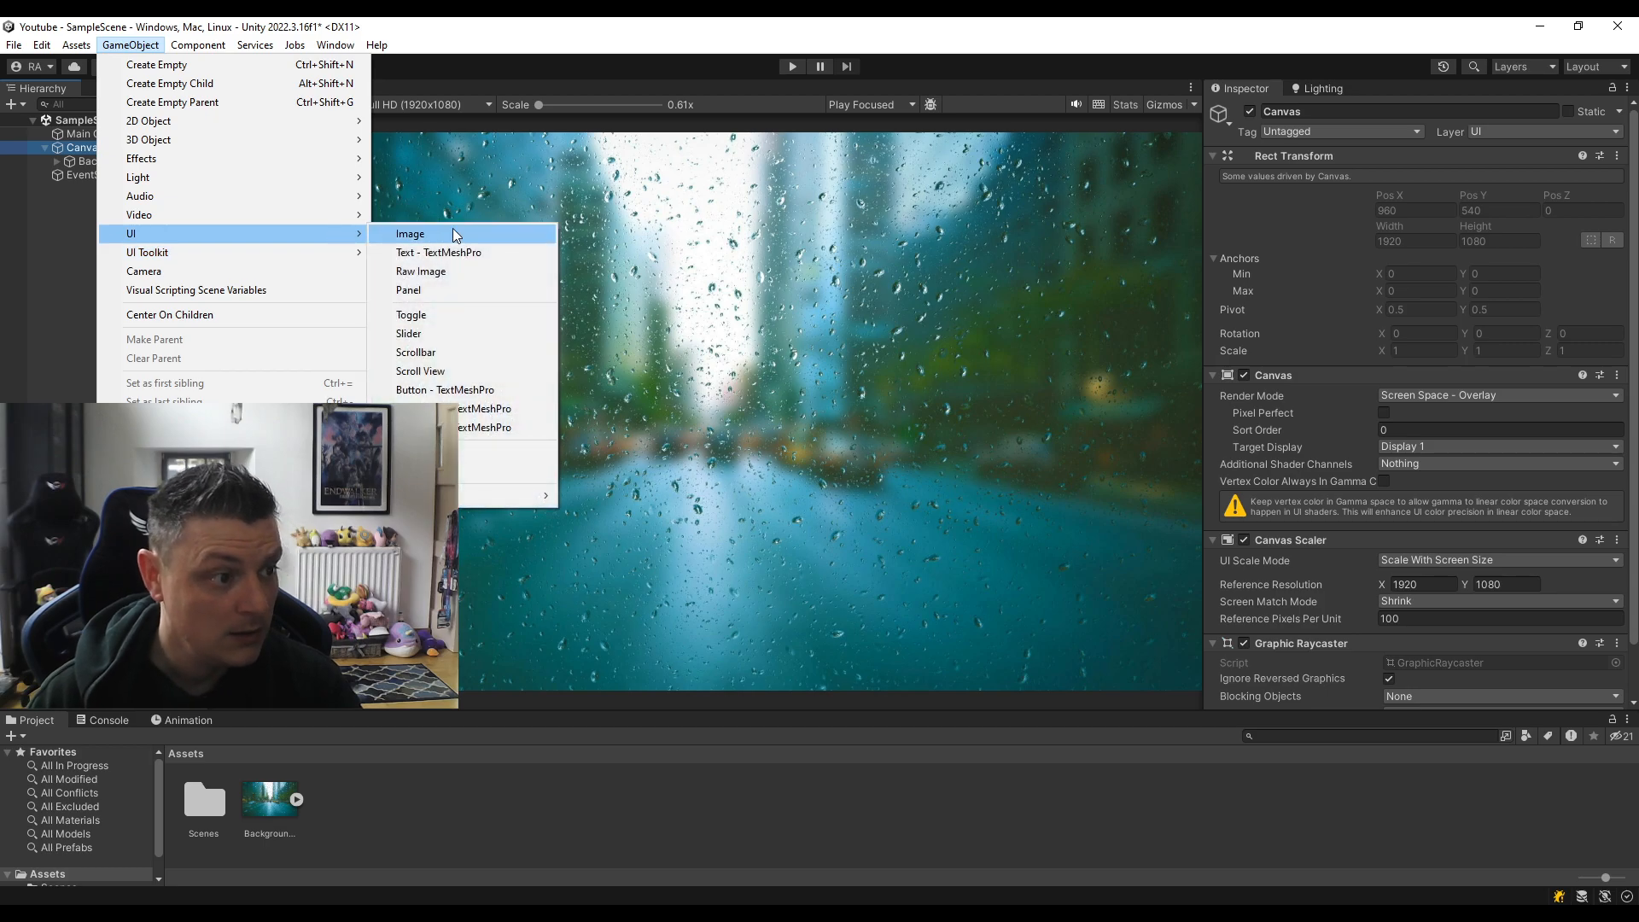
{"action": "left_click", "coordinate": [408, 289]}
{"action": "left_click", "coordinate": [1344, 116]}
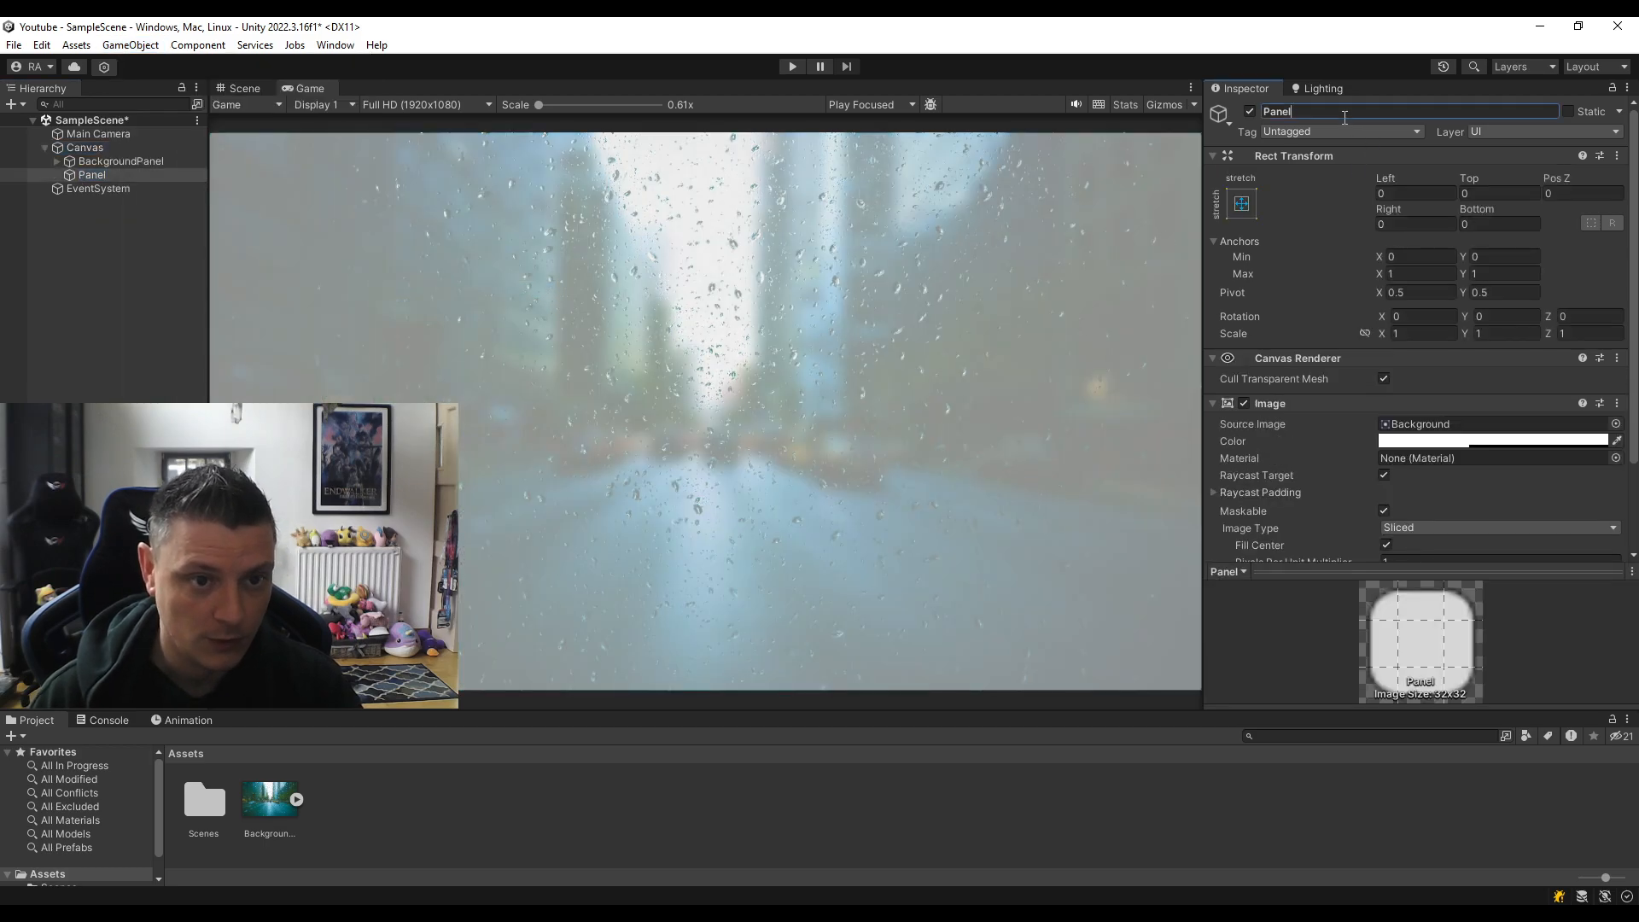
{"action": "key", "text": "ctrl+a"}
{"action": "type", "text": "Men"}
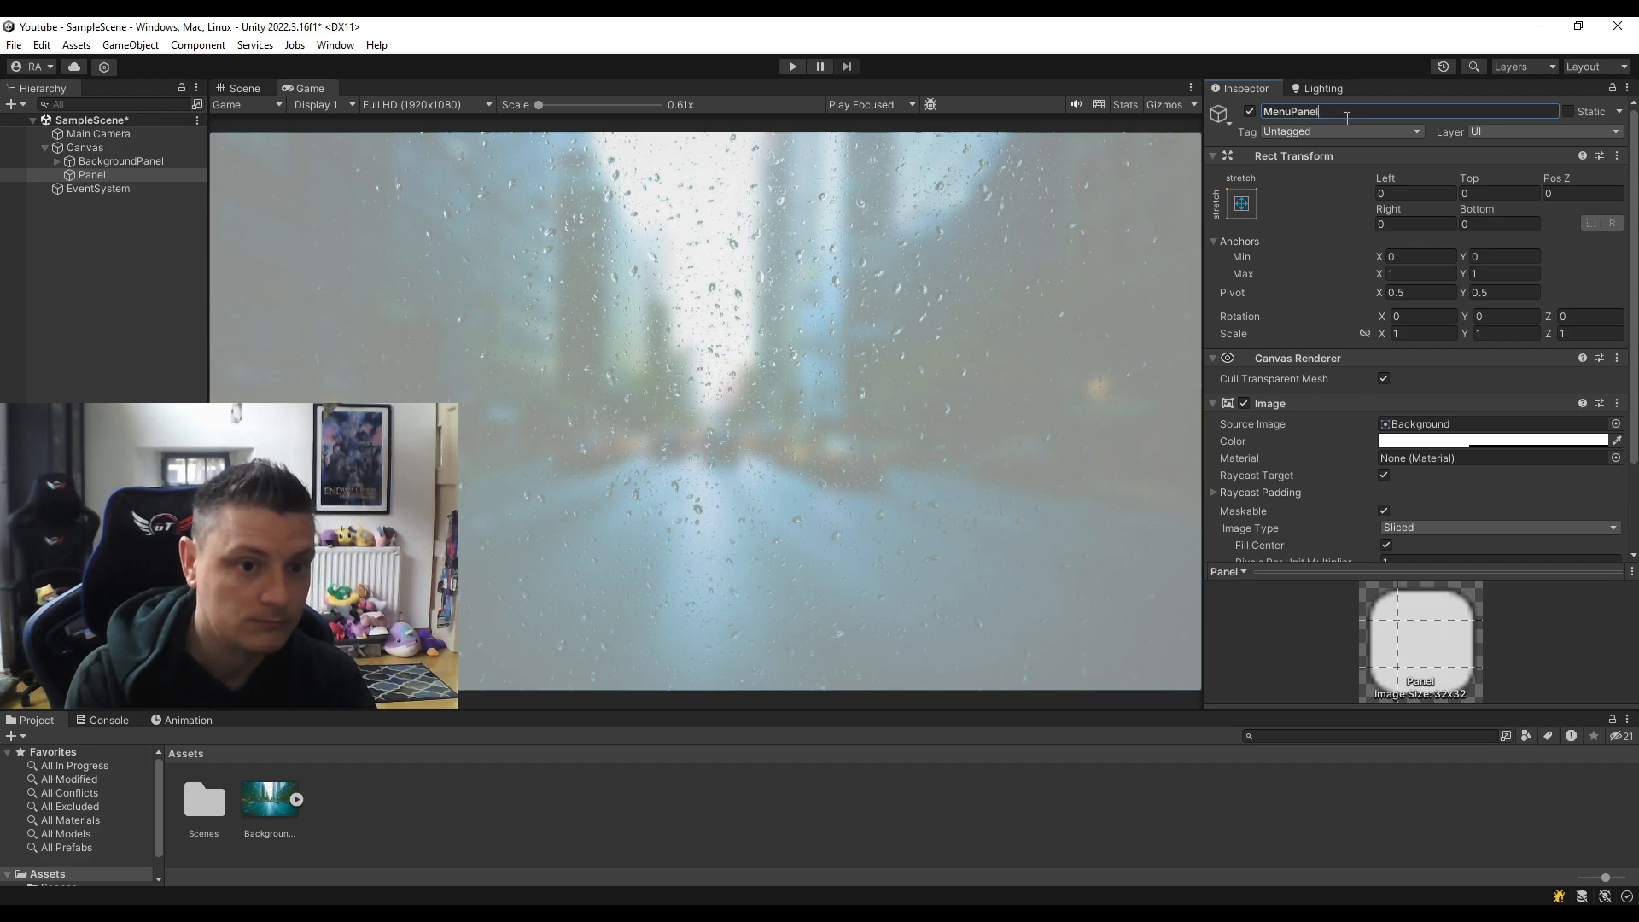
{"action": "type", "text": "uPanel"}
{"action": "key", "text": "Return"}
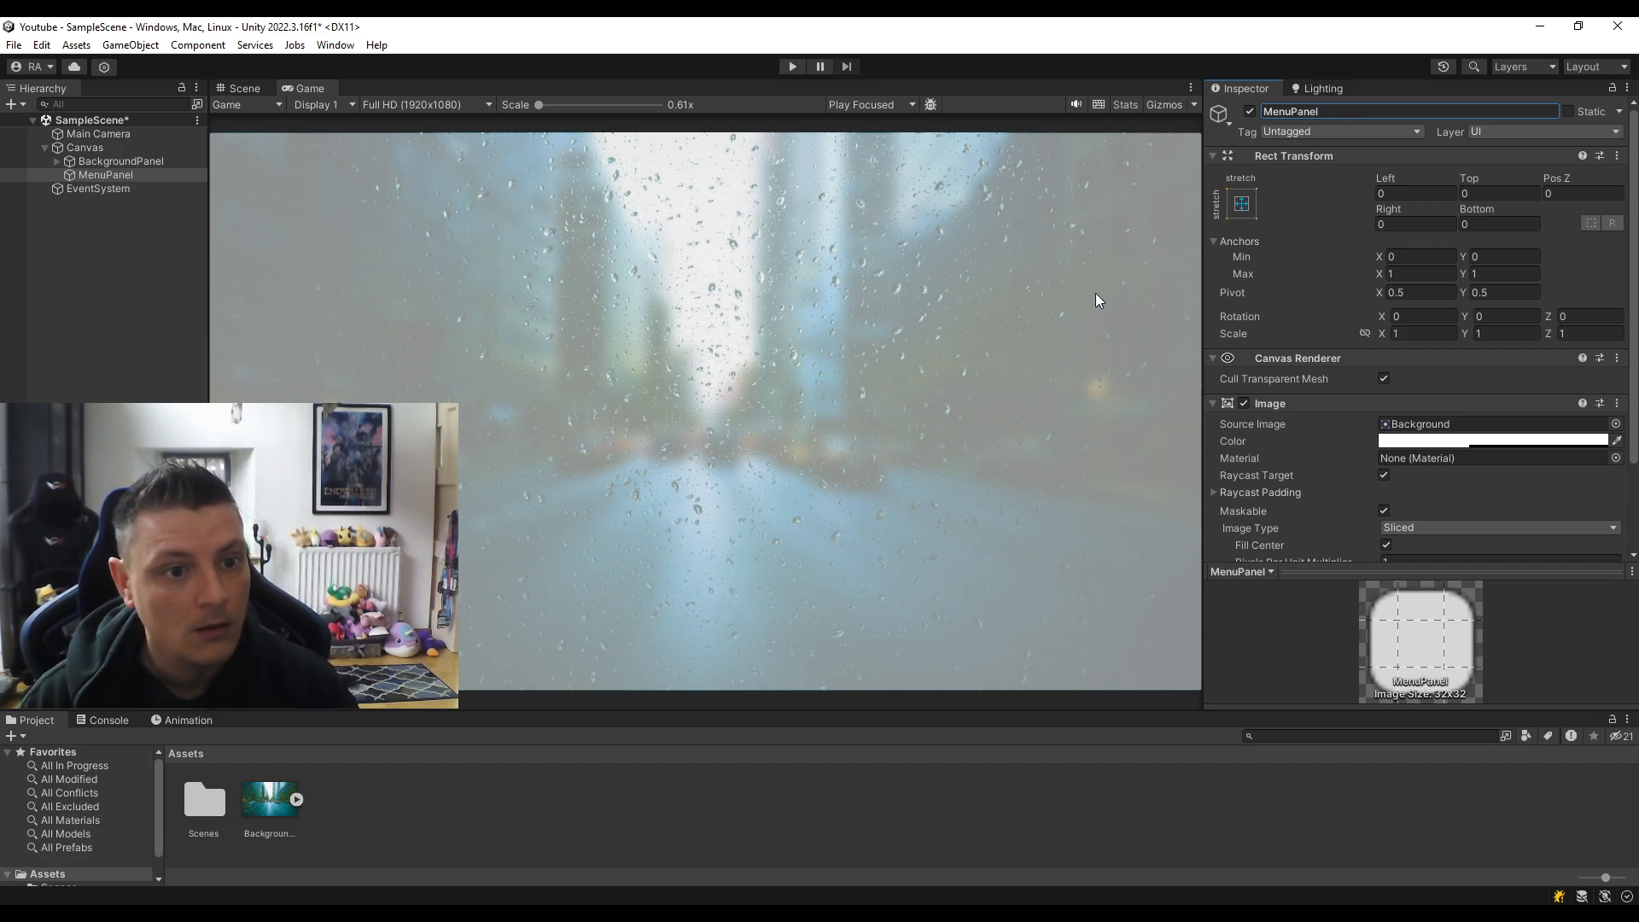
Set MenuPanel's Left and Right offsets to 300 in its Rect Transform.
{"action": "left_click", "coordinate": [98, 160]}
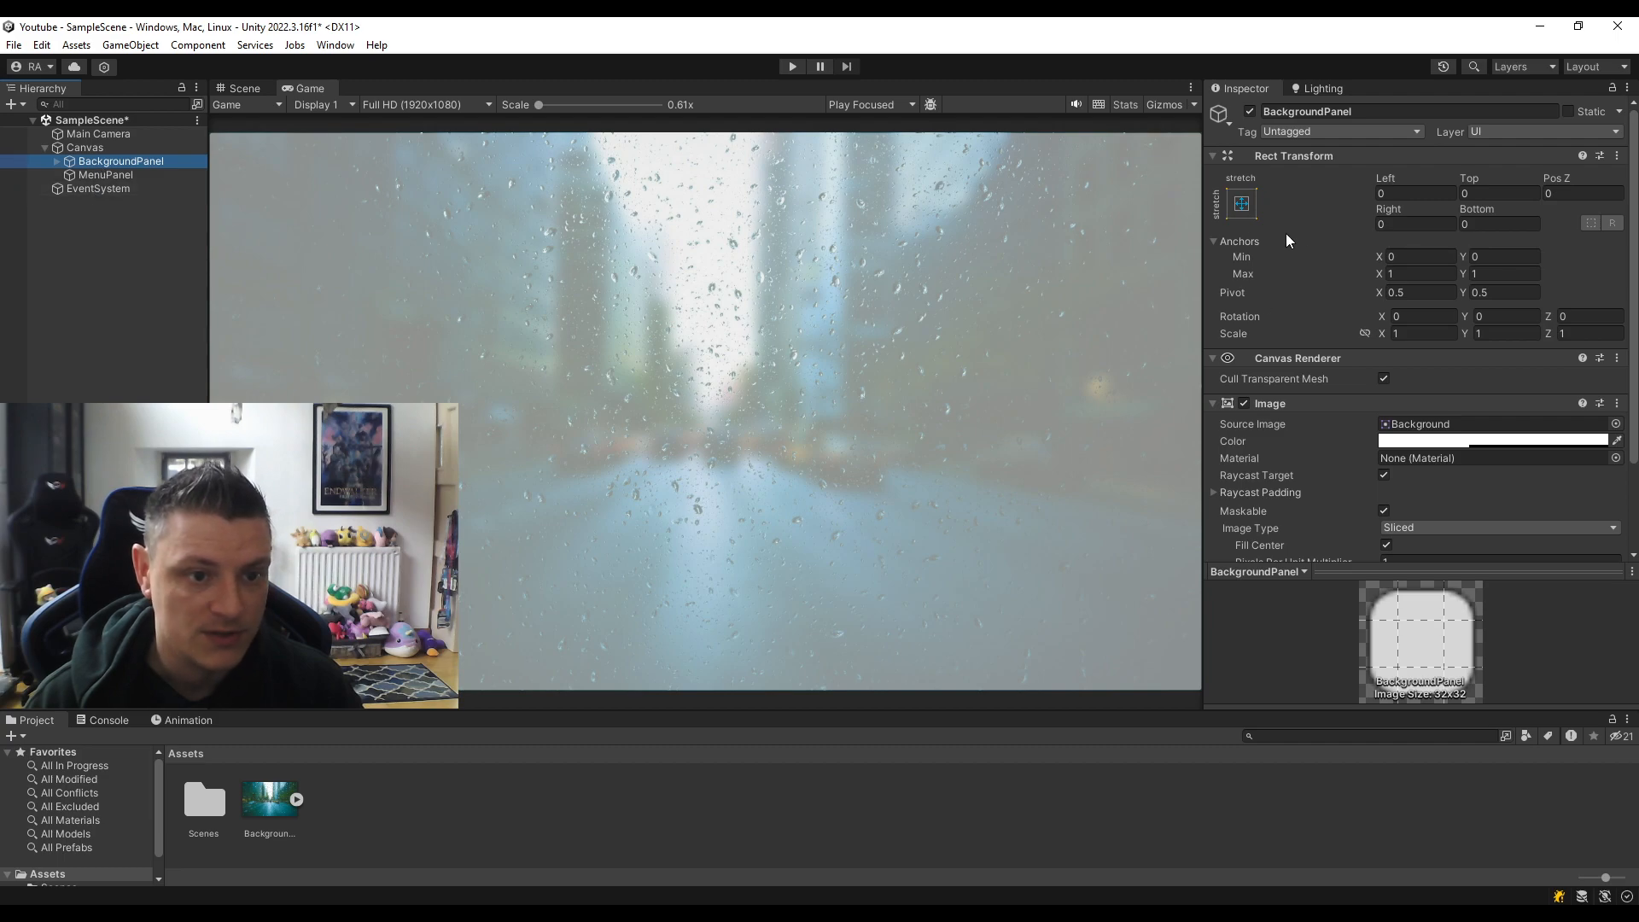
{"action": "left_click", "coordinate": [106, 174]}
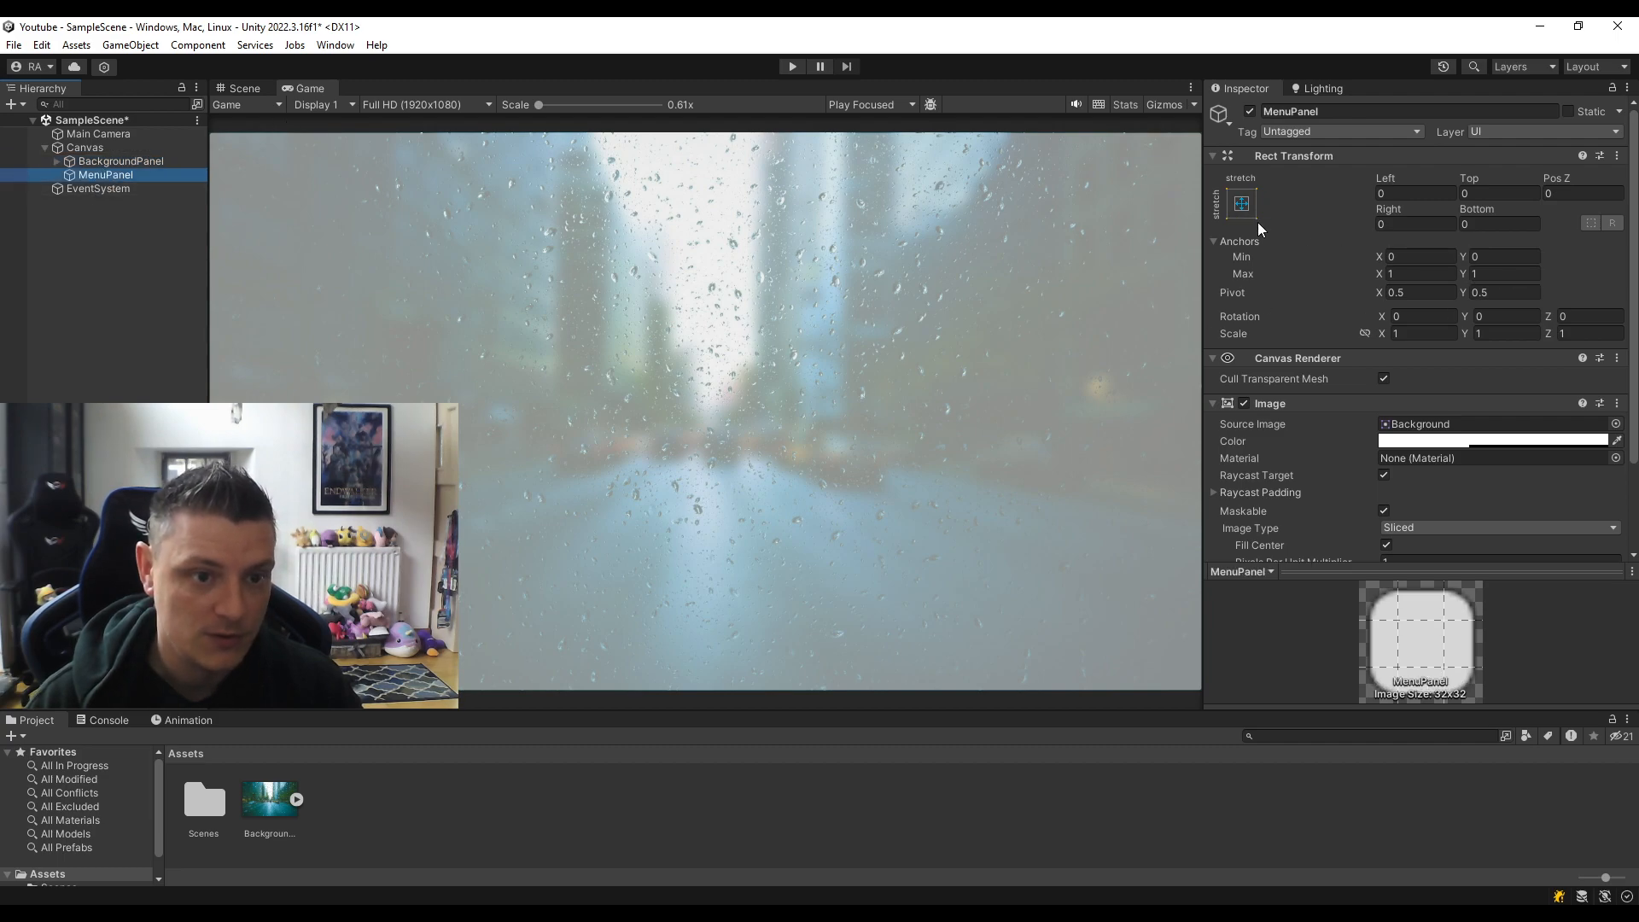
{"action": "left_click", "coordinate": [1429, 193]}
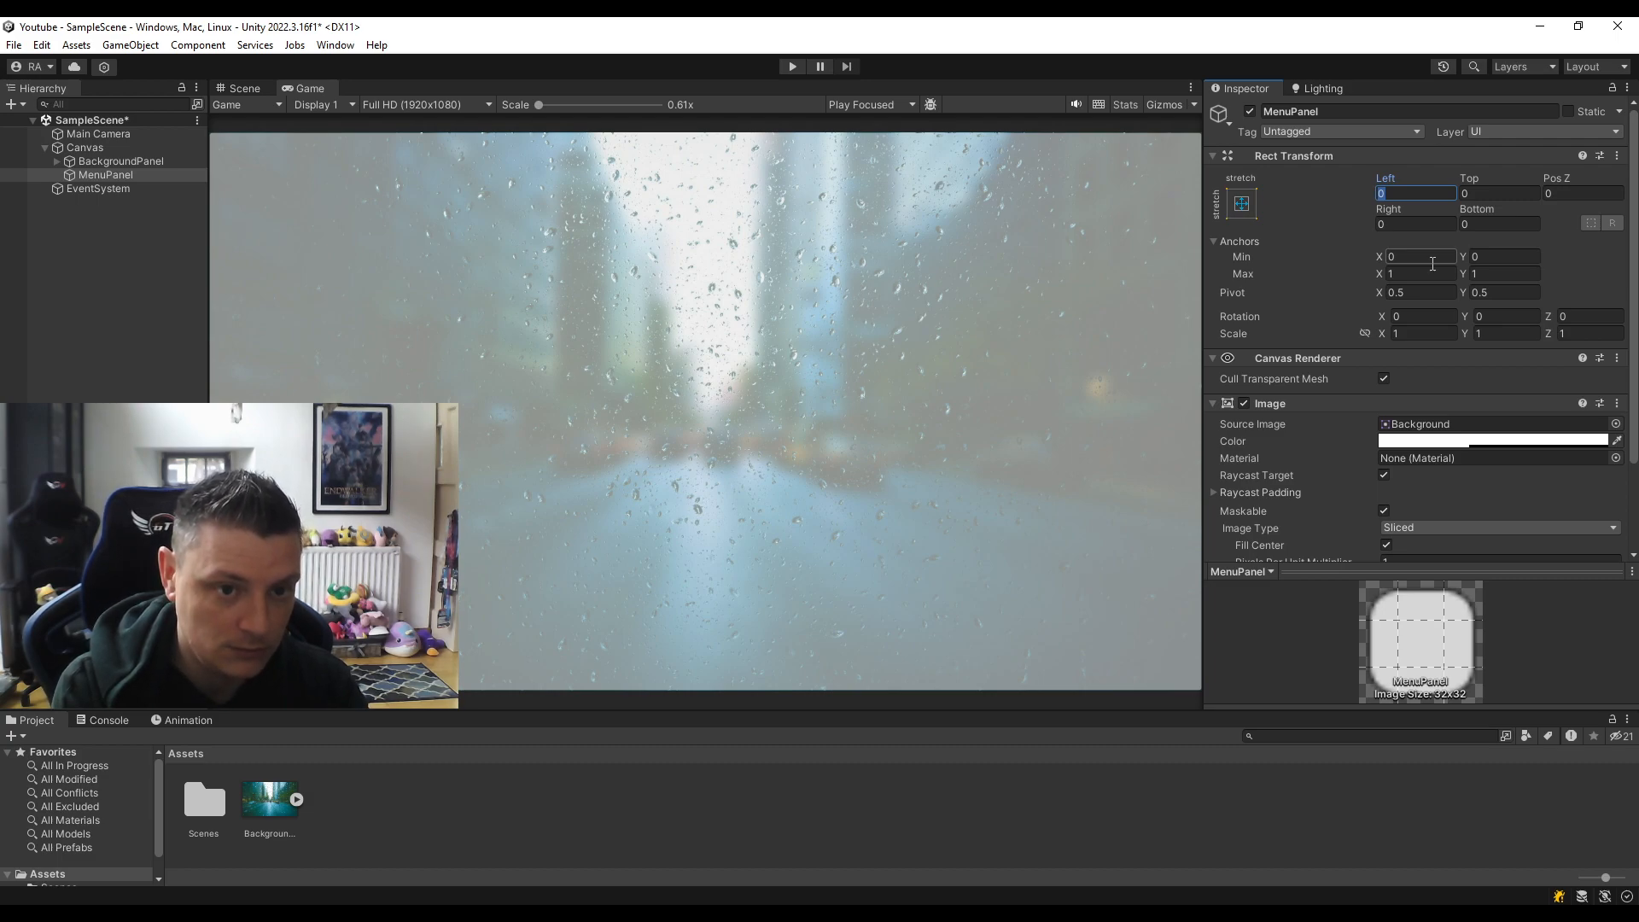
{"action": "type", "text": "300"}
{"action": "key", "text": "Tab"}
{"action": "key", "text": "Tab"}
{"action": "key", "text": "Tab"}
{"action": "type", "text": "30"}
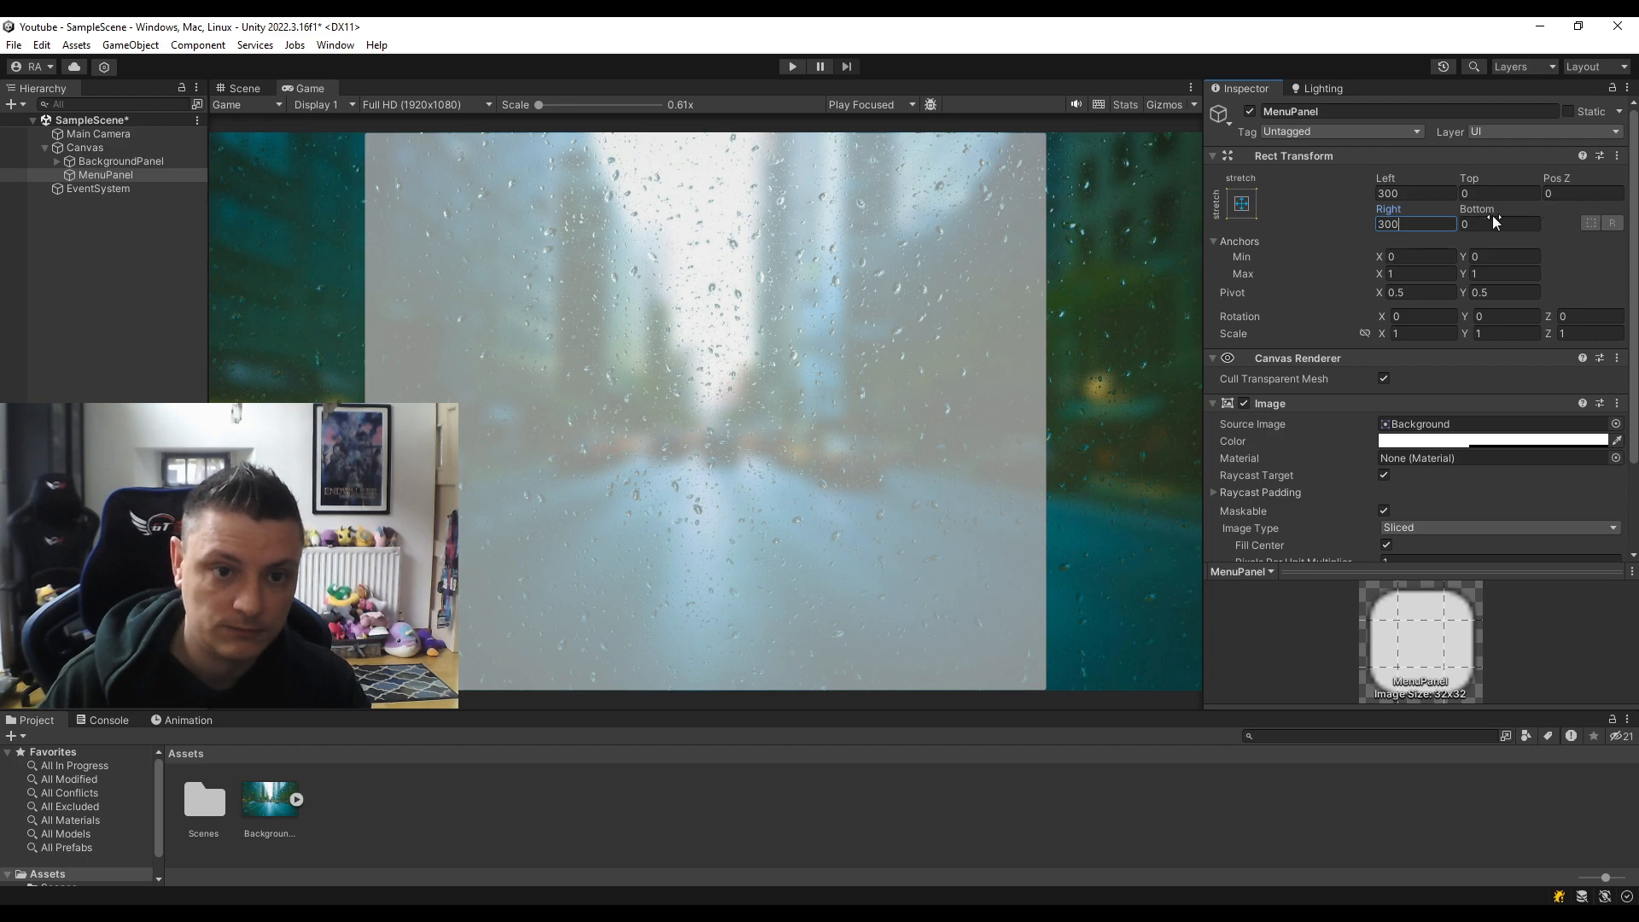
{"action": "left_click", "coordinate": [48, 329]}
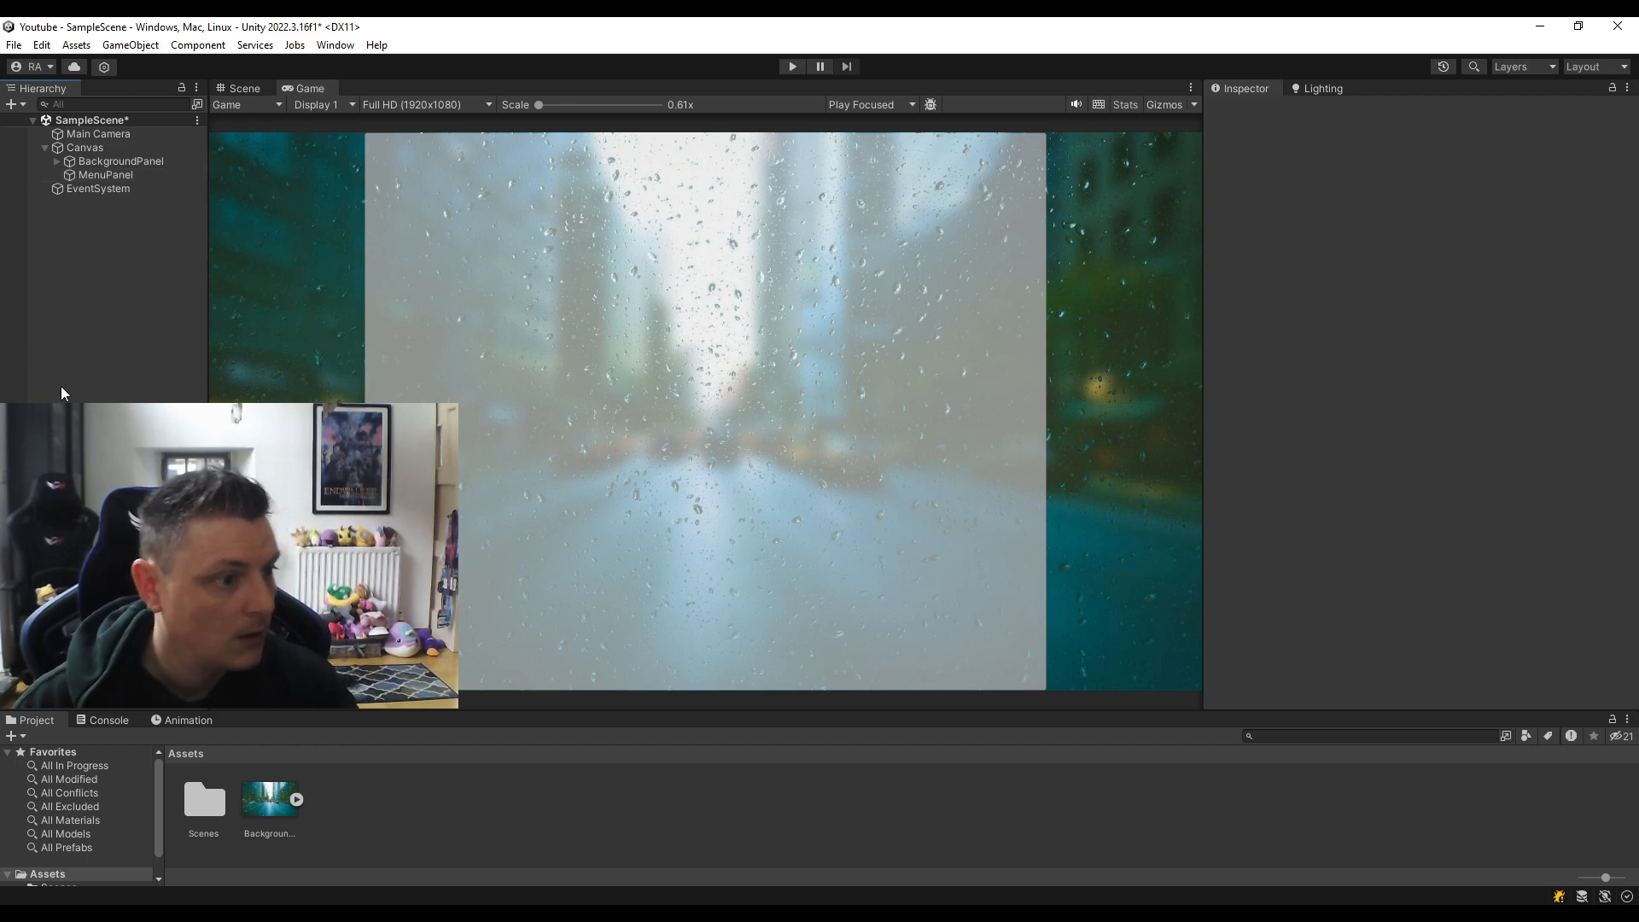
Change MenuPanel's Image color to black (000000) and clear the selection.
{"action": "left_click", "coordinate": [89, 176]}
{"action": "left_click", "coordinate": [1493, 440]}
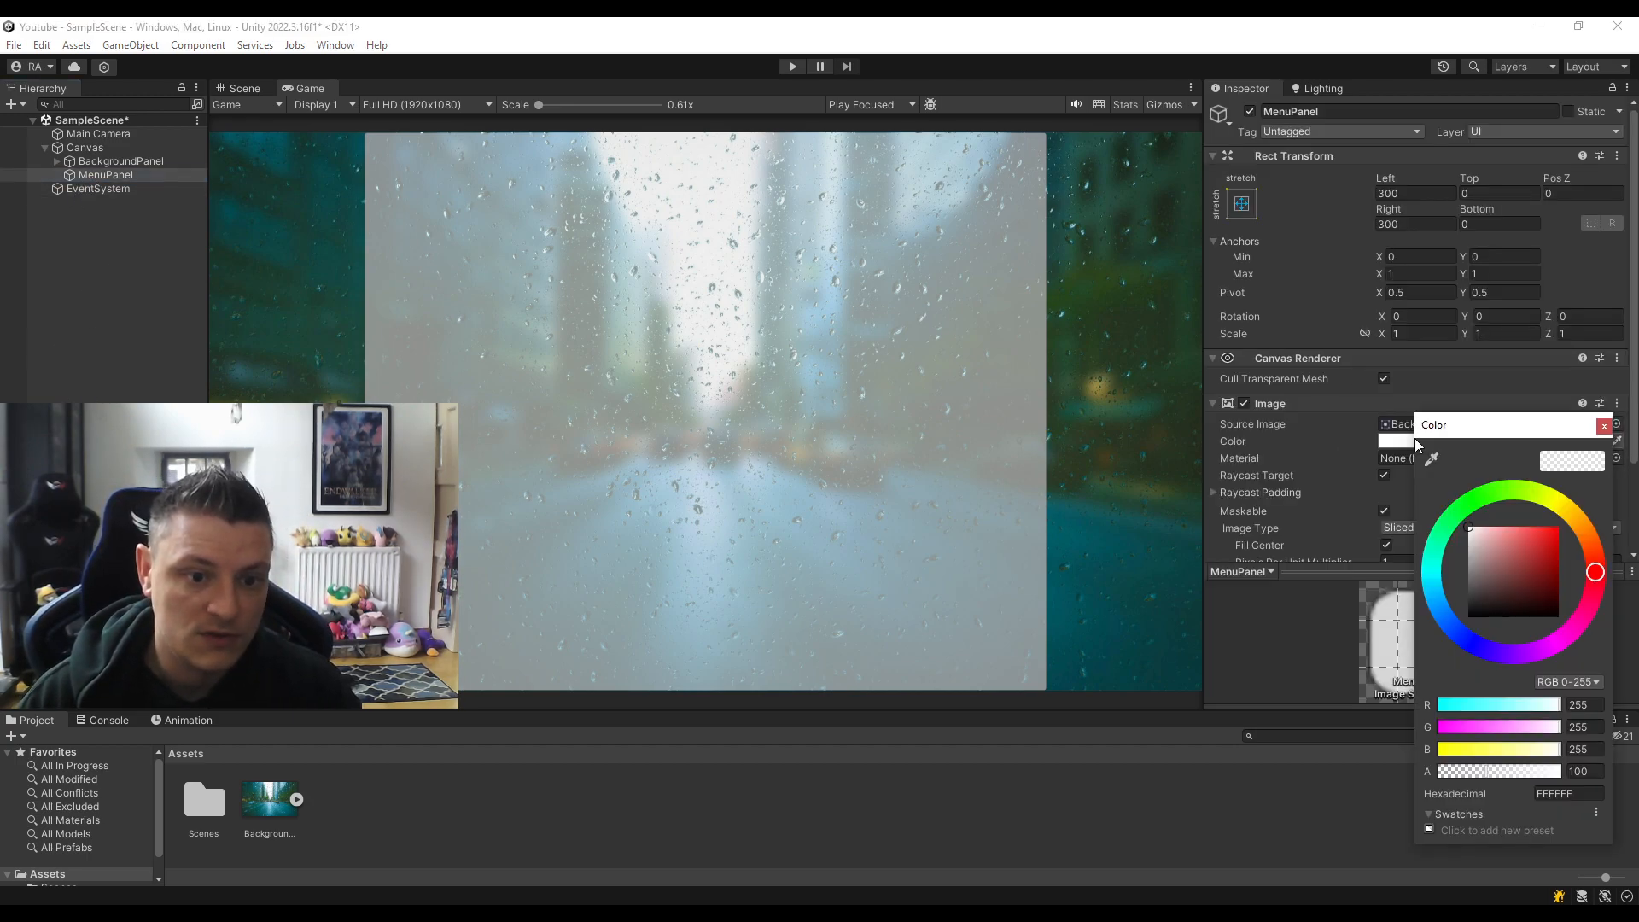
{"action": "left_click_drag", "start_coordinate": [1514, 582], "coordinate": [1388, 666]}
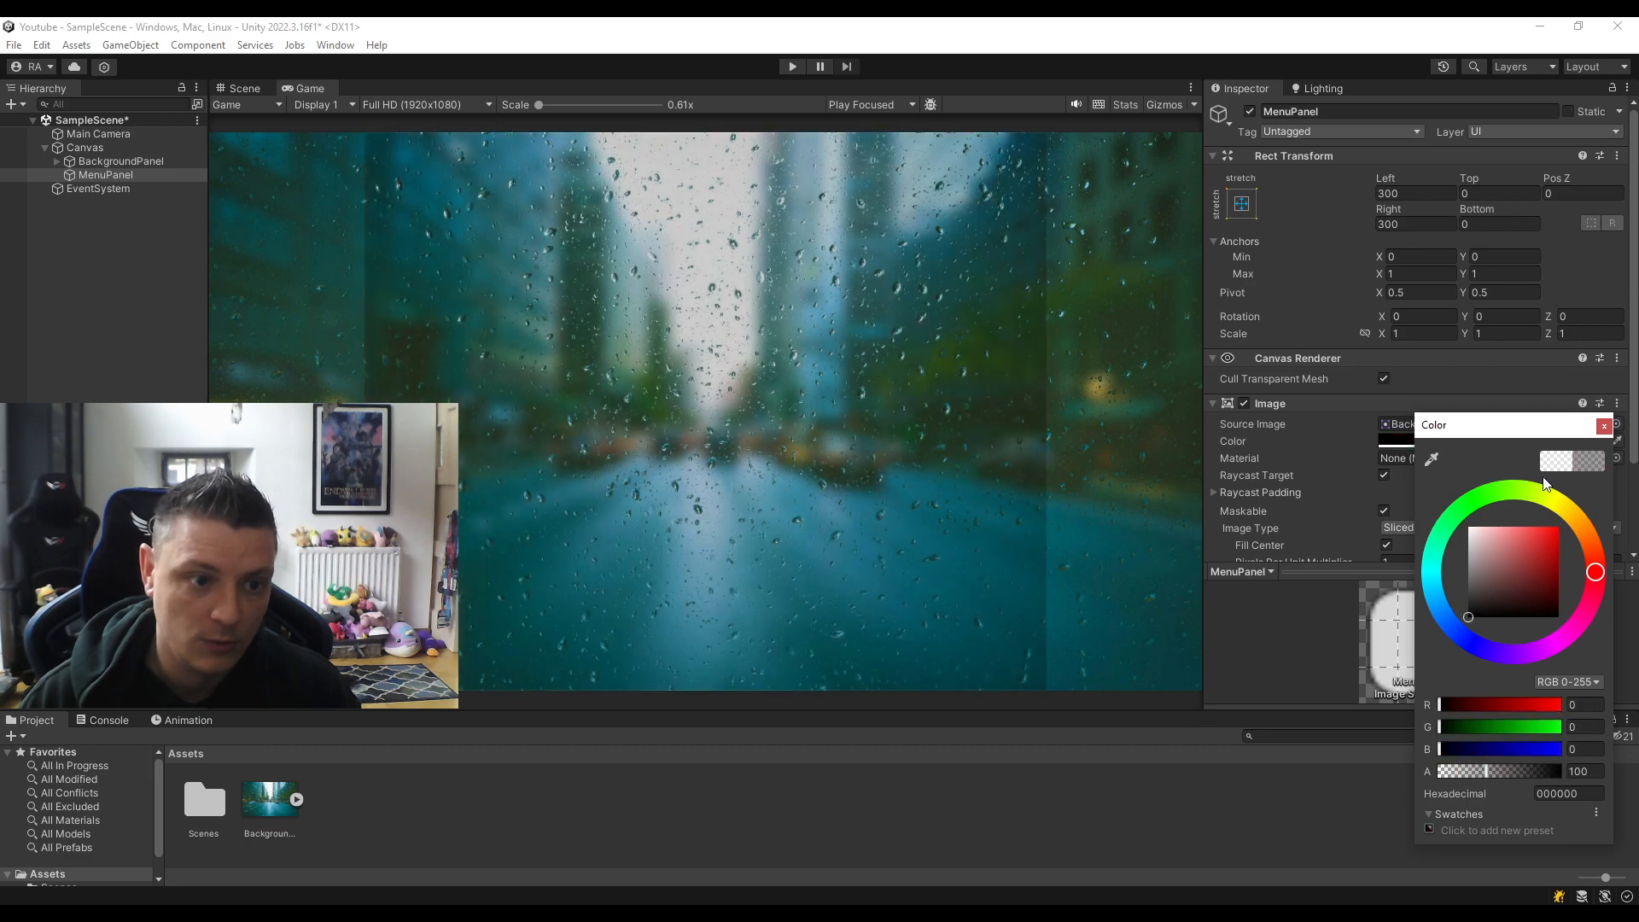
{"action": "left_click", "coordinate": [1604, 427]}
{"action": "left_click", "coordinate": [73, 398]}
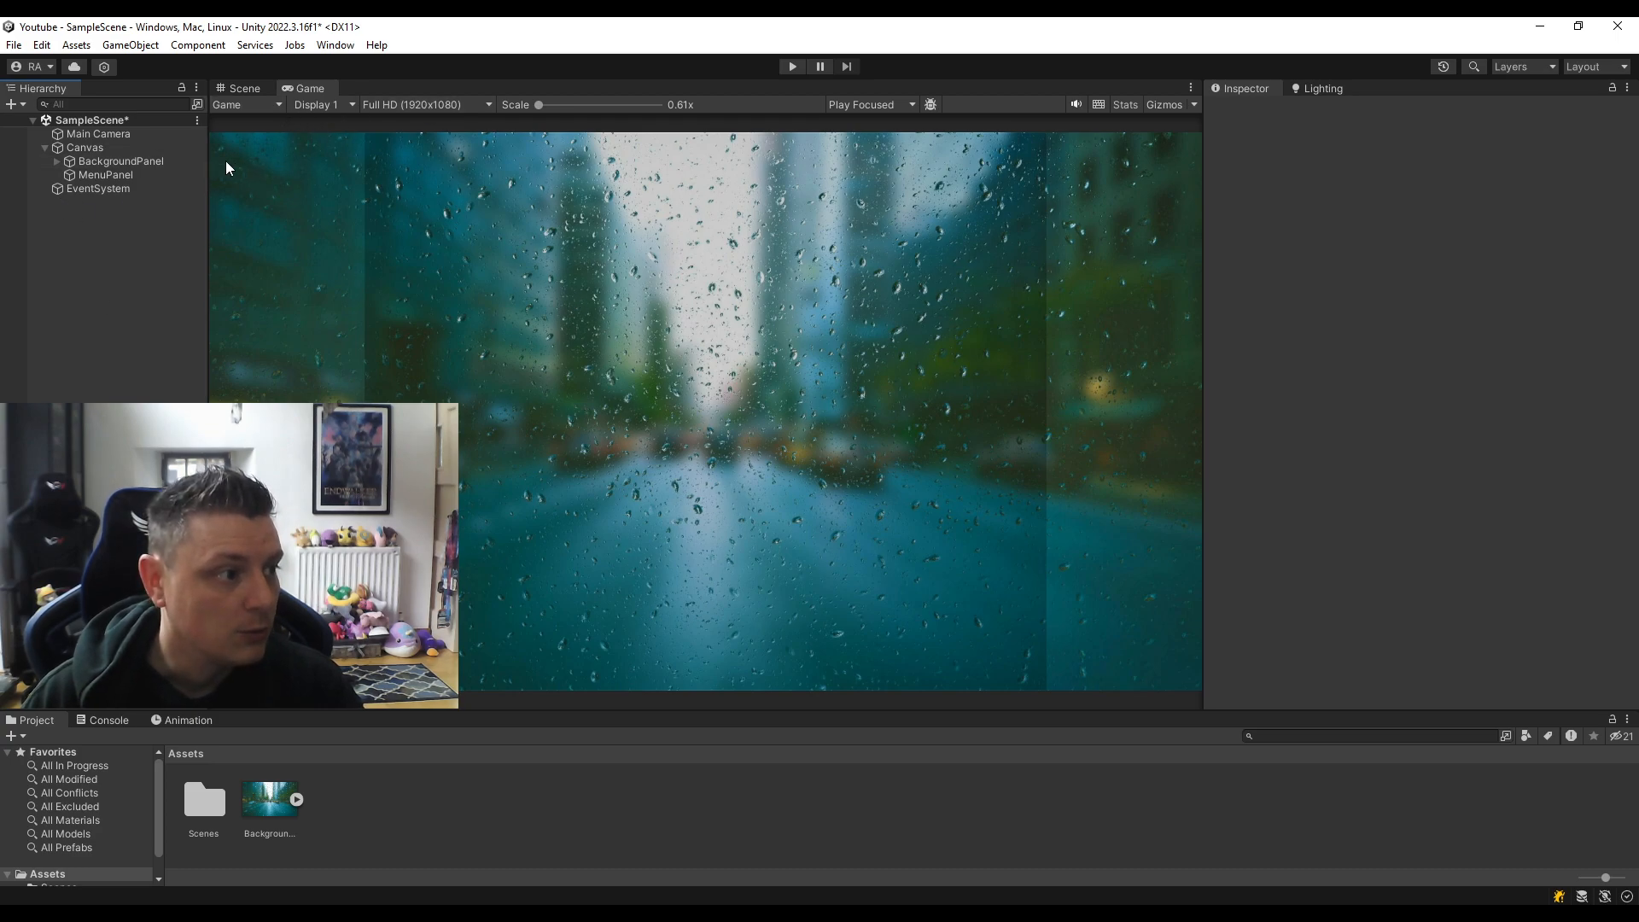
Preview MenuPanel over the background at 16:9 Aspect, 16:10 Aspect, Full HD, WXGA, QHD and 4K UHD.
{"action": "left_click", "coordinate": [423, 104]}
{"action": "left_click", "coordinate": [408, 179]}
{"action": "left_click", "coordinate": [425, 104]}
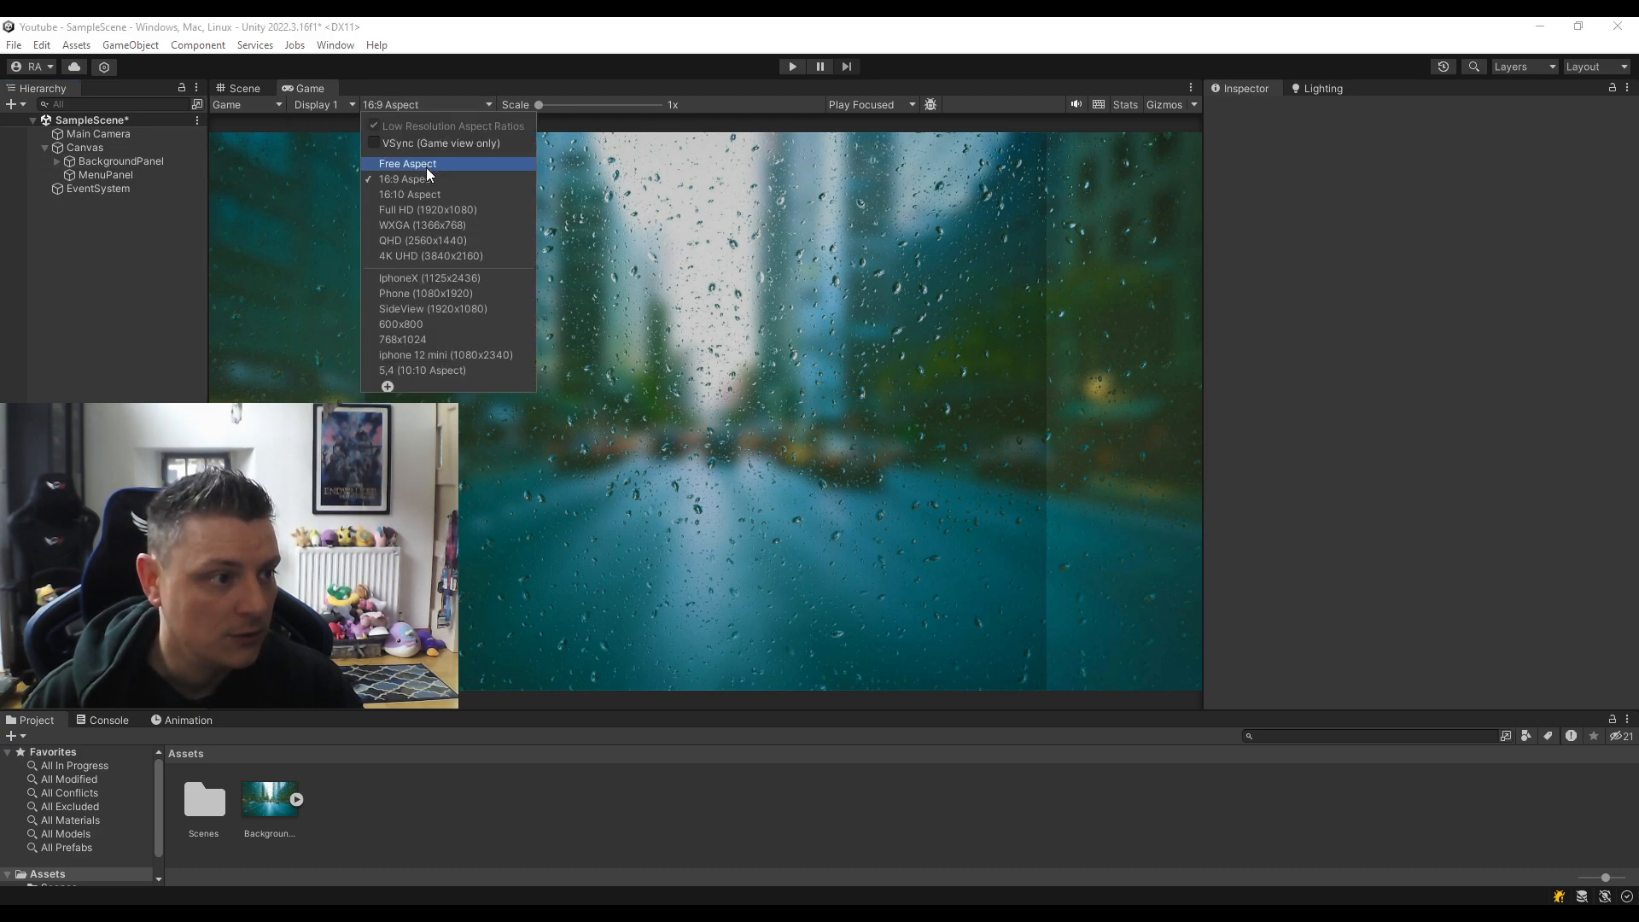
{"action": "left_click", "coordinate": [410, 194]}
{"action": "left_click", "coordinate": [425, 104]}
{"action": "left_click", "coordinate": [427, 209]}
{"action": "left_click", "coordinate": [427, 104]}
{"action": "left_click", "coordinate": [423, 224]}
{"action": "left_click", "coordinate": [426, 104]}
{"action": "left_click", "coordinate": [419, 239]}
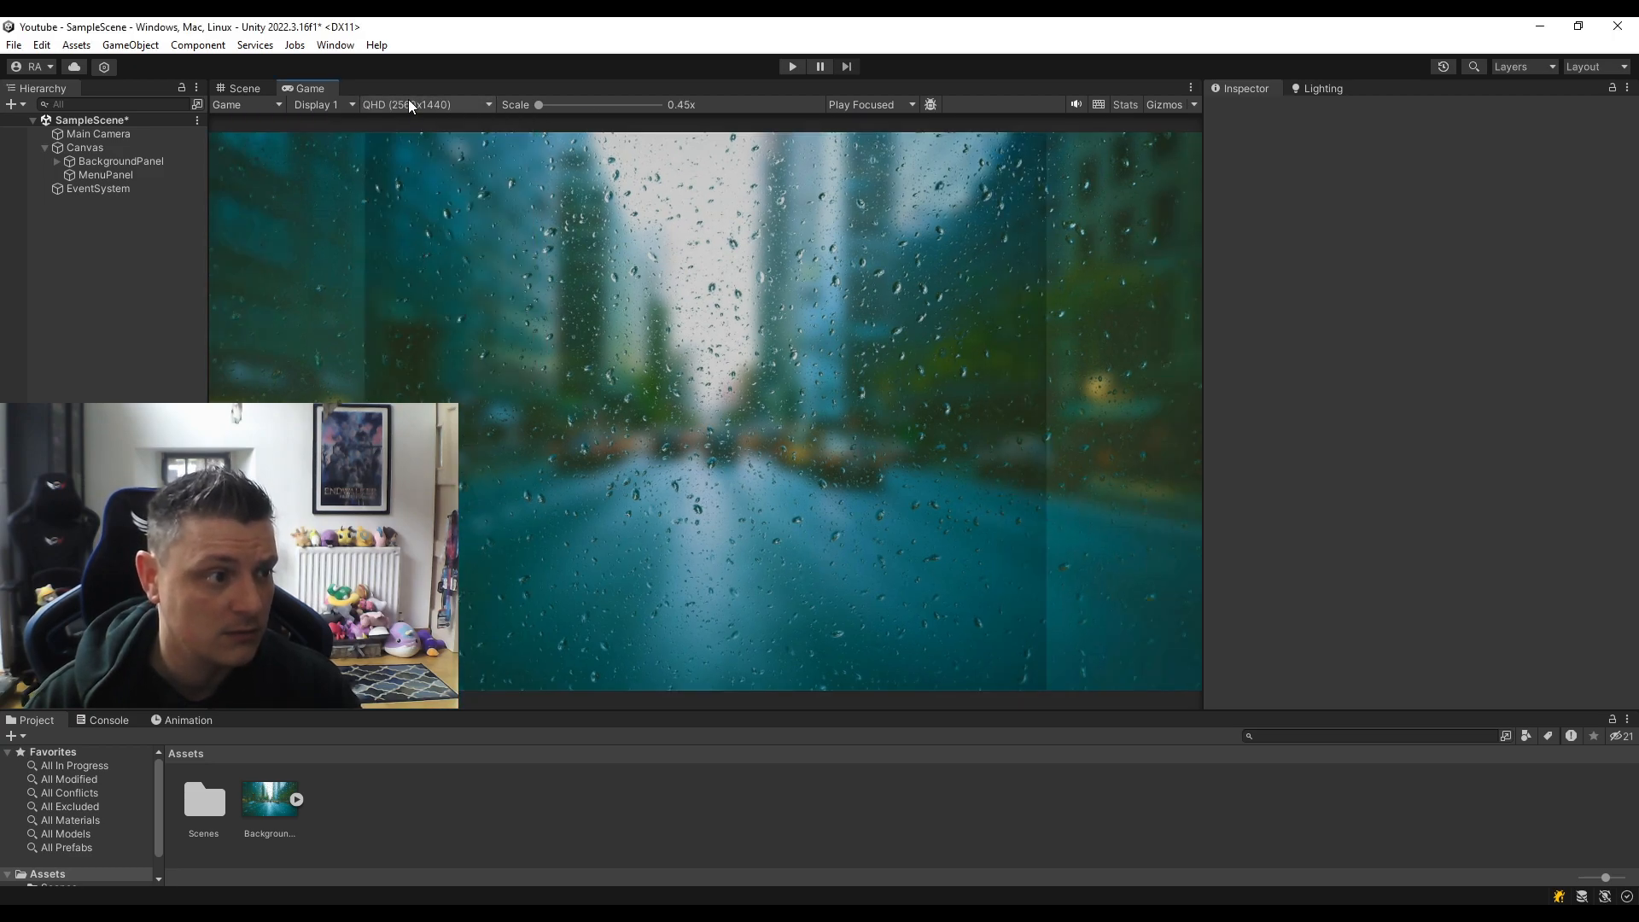
{"action": "left_click", "coordinate": [410, 104]}
{"action": "left_click", "coordinate": [427, 255]}
Preview MenuPanel at the IphoneX, Phone (1080x1920) and SideView sizes, ending at Phone (1080x1920).
{"action": "left_click", "coordinate": [427, 104]}
{"action": "left_click", "coordinate": [431, 278]}
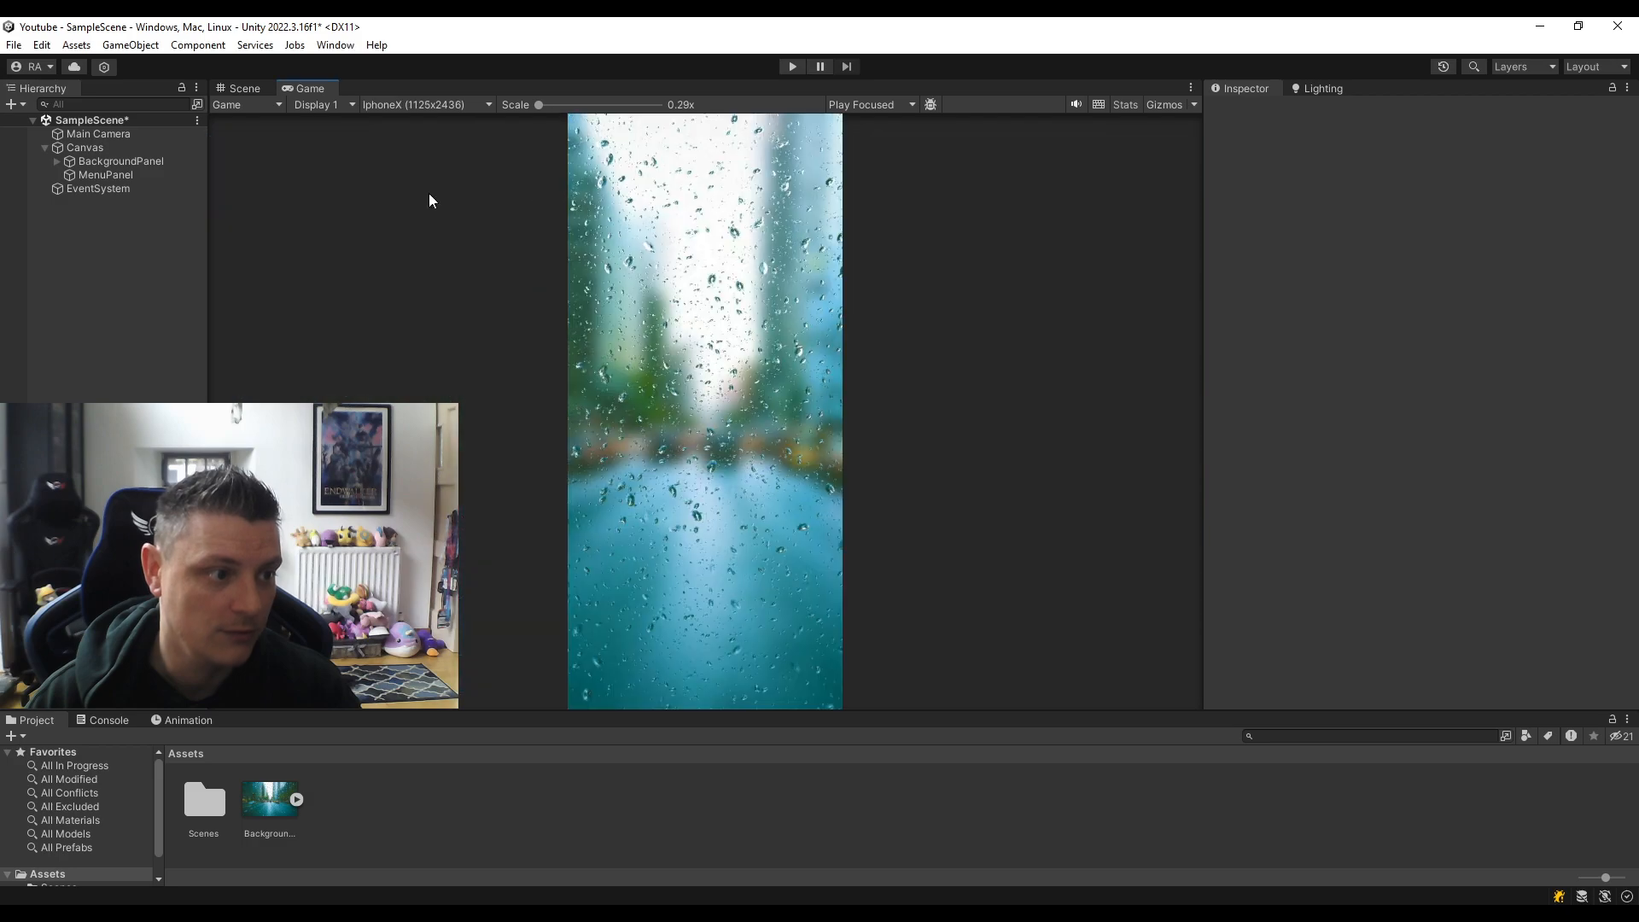
{"action": "left_click", "coordinate": [421, 105]}
{"action": "left_click", "coordinate": [433, 293]}
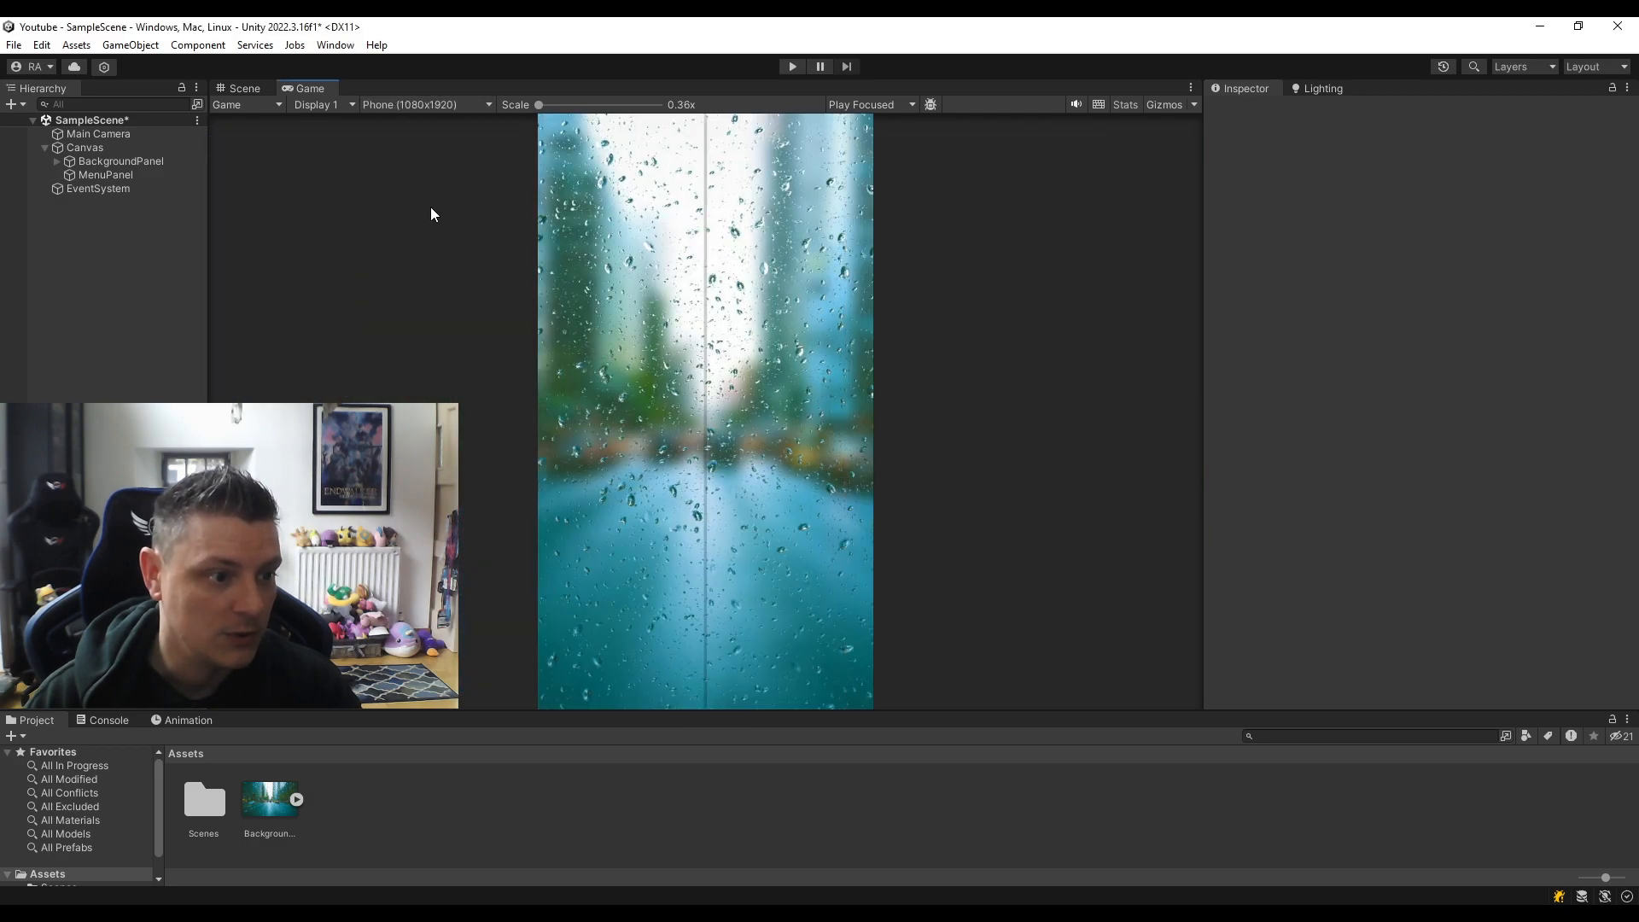
{"action": "left_click", "coordinate": [410, 105]}
{"action": "left_click", "coordinate": [427, 308]}
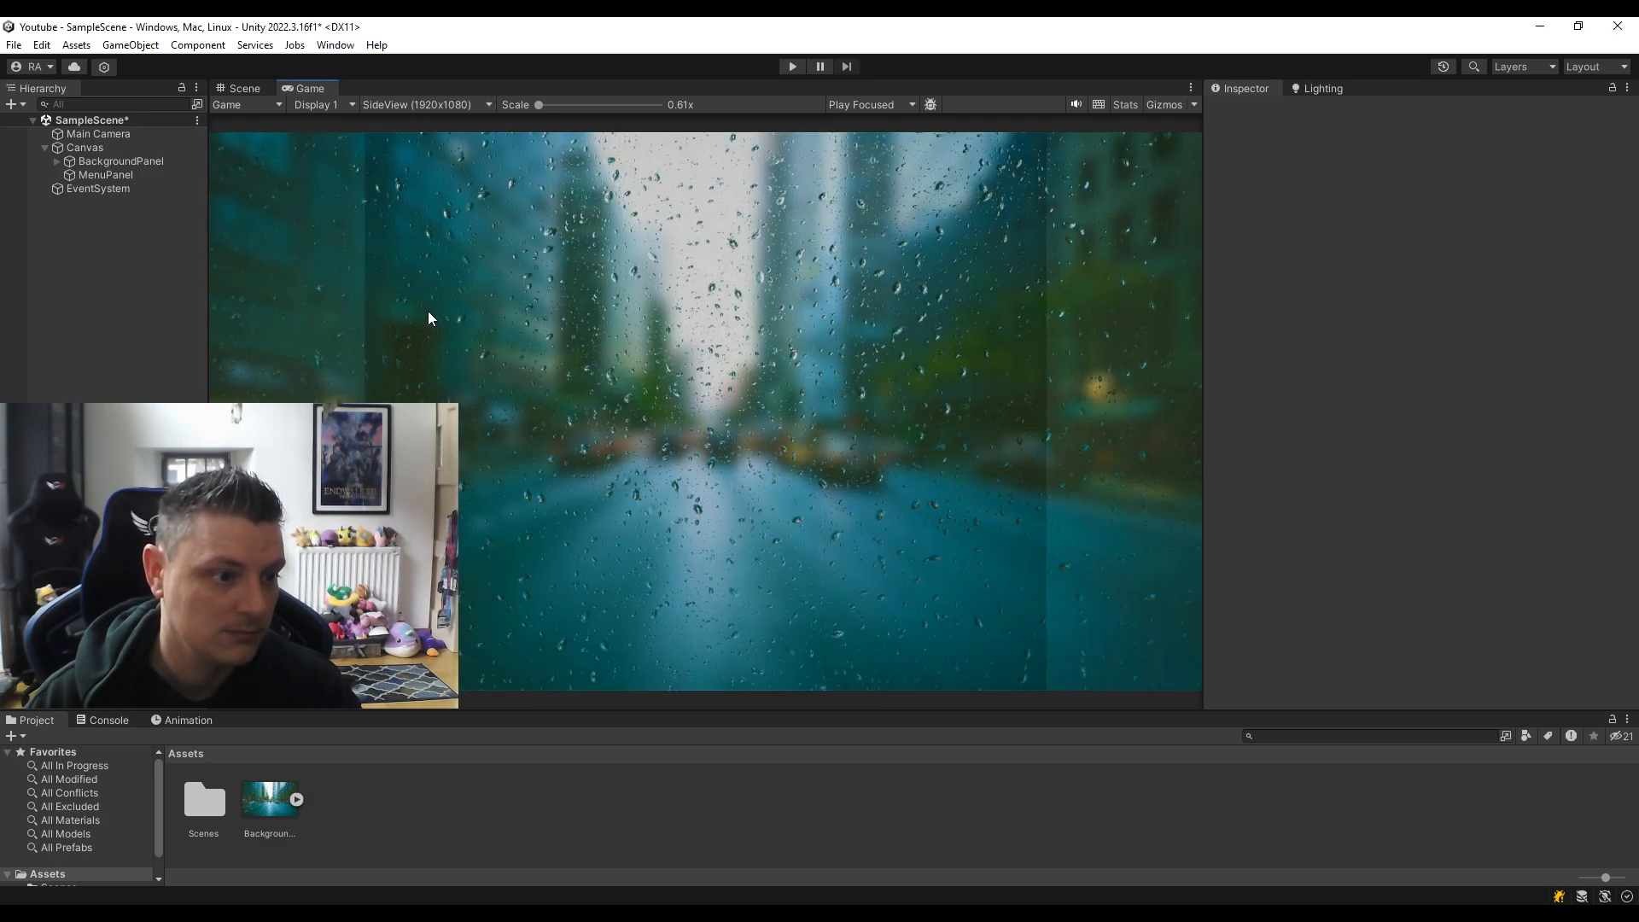
{"action": "left_click", "coordinate": [421, 104]}
{"action": "left_click", "coordinate": [432, 293]}
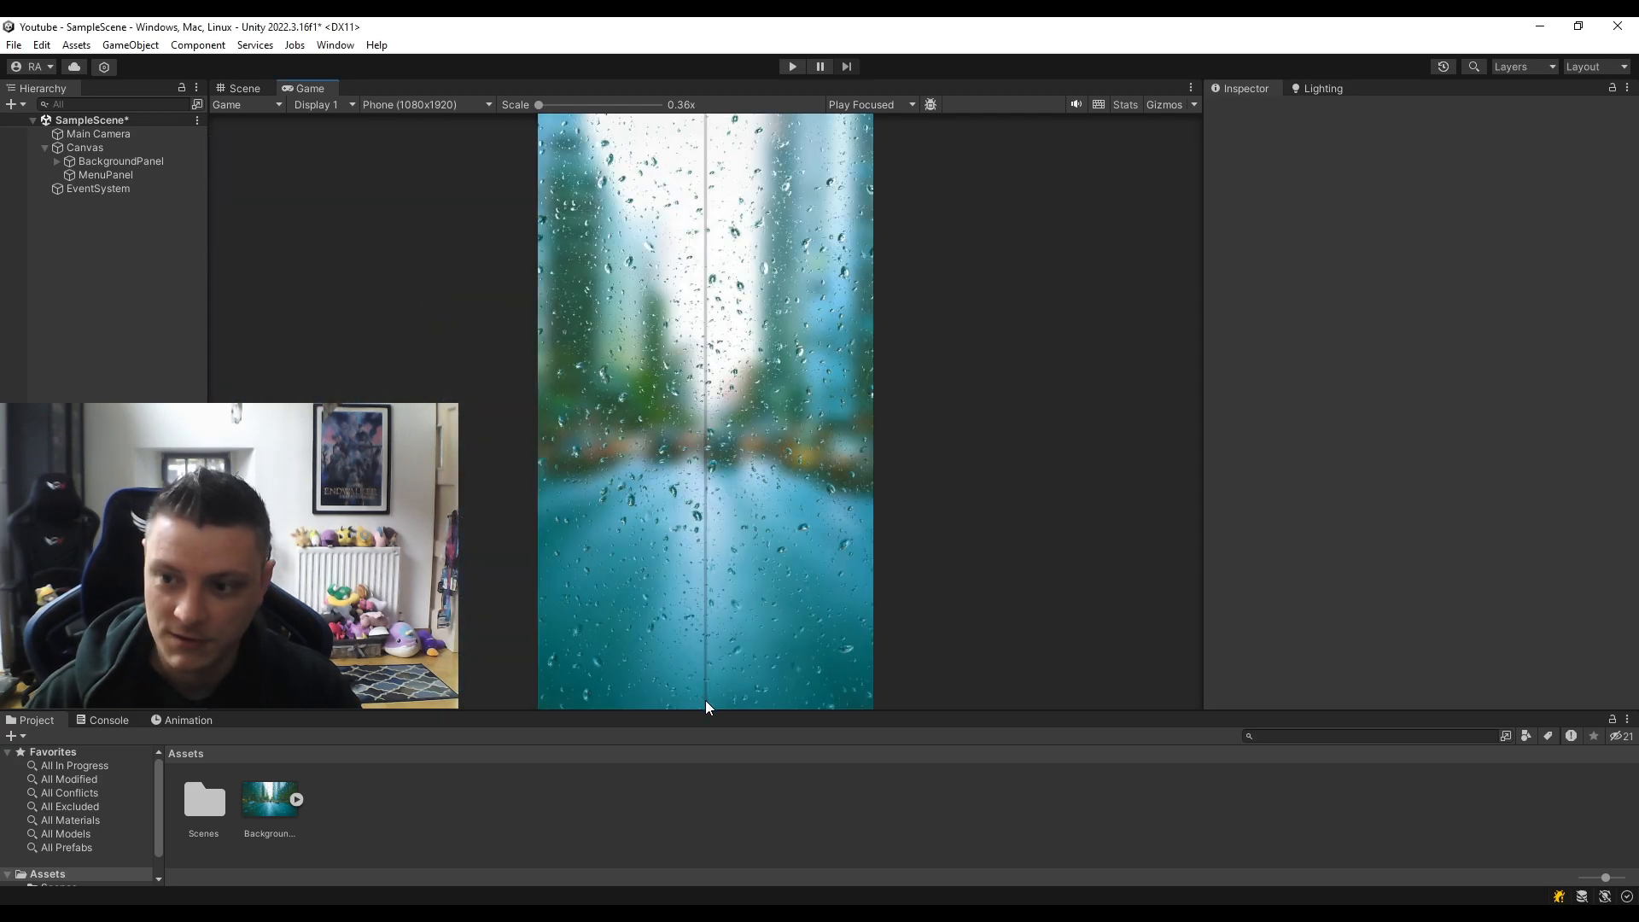
Preview MenuPanel over the background at 600x800, 768x1024 and Full HD (1920x1080).
{"action": "left_click", "coordinate": [457, 103]}
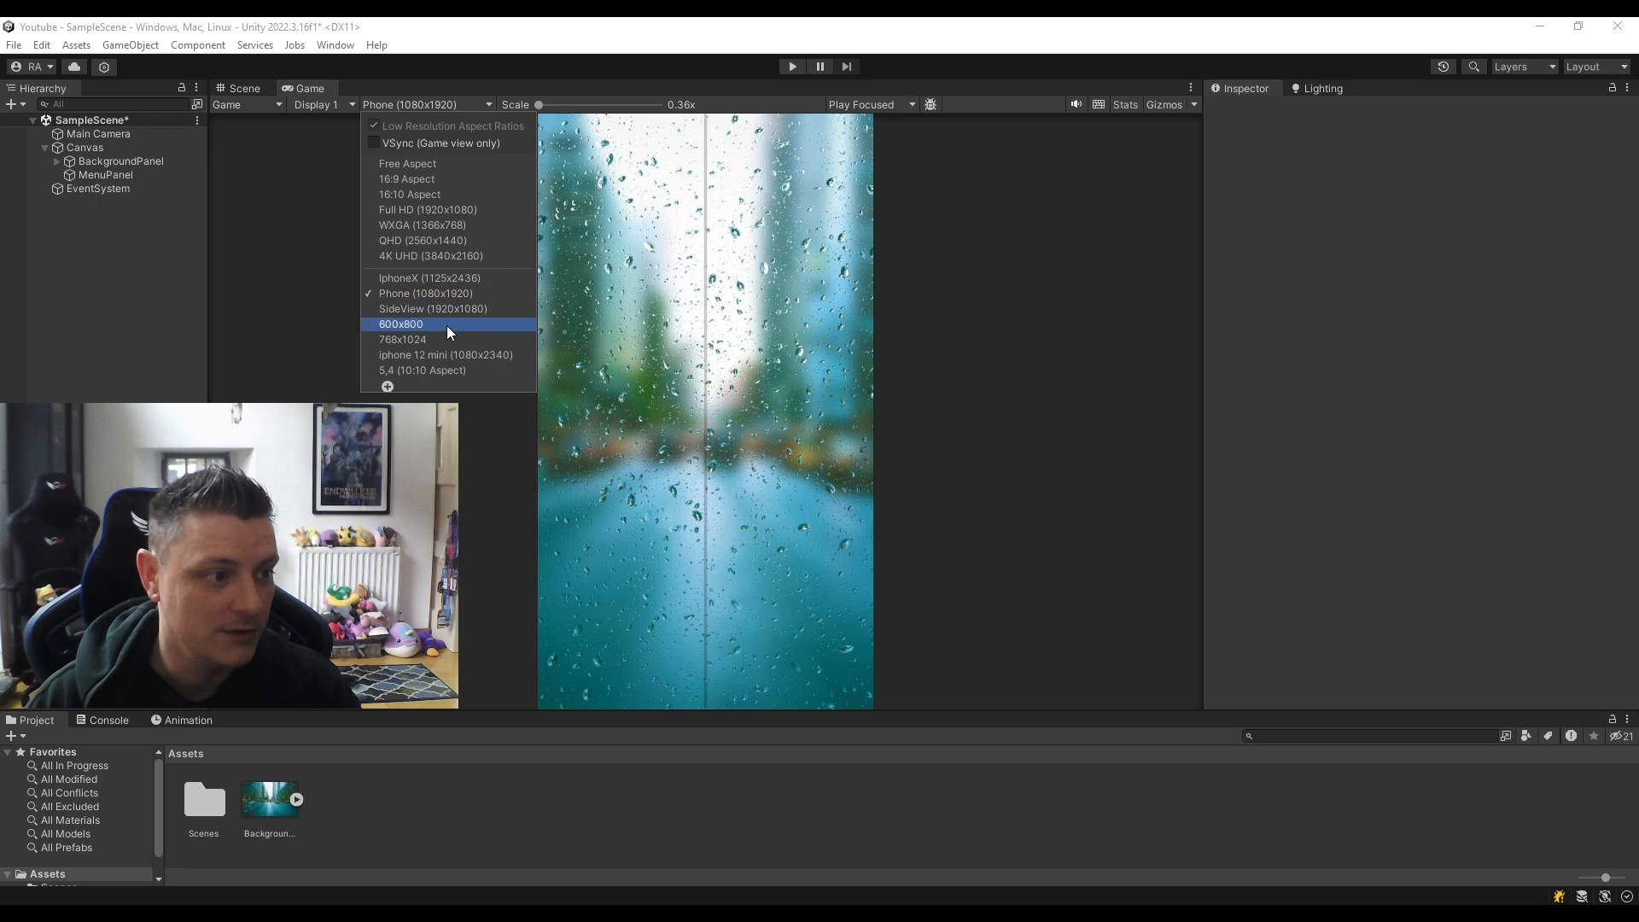
{"action": "left_click", "coordinate": [447, 329]}
{"action": "left_click", "coordinate": [437, 104]}
{"action": "left_click", "coordinate": [432, 343]}
{"action": "left_click", "coordinate": [422, 105]}
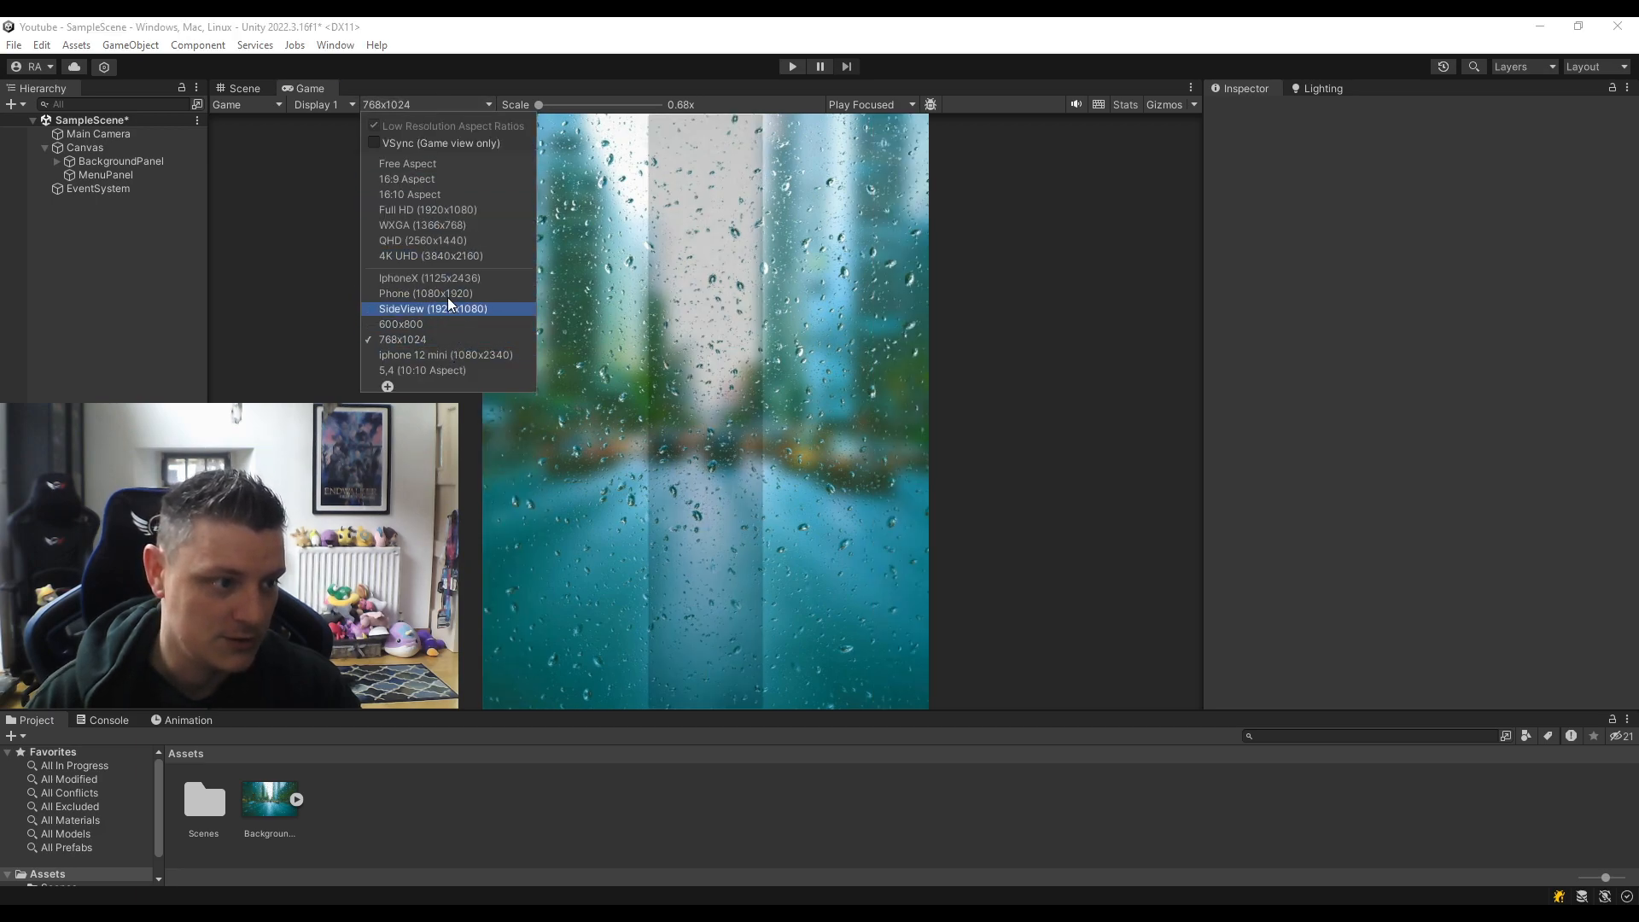
{"action": "left_click", "coordinate": [434, 209]}
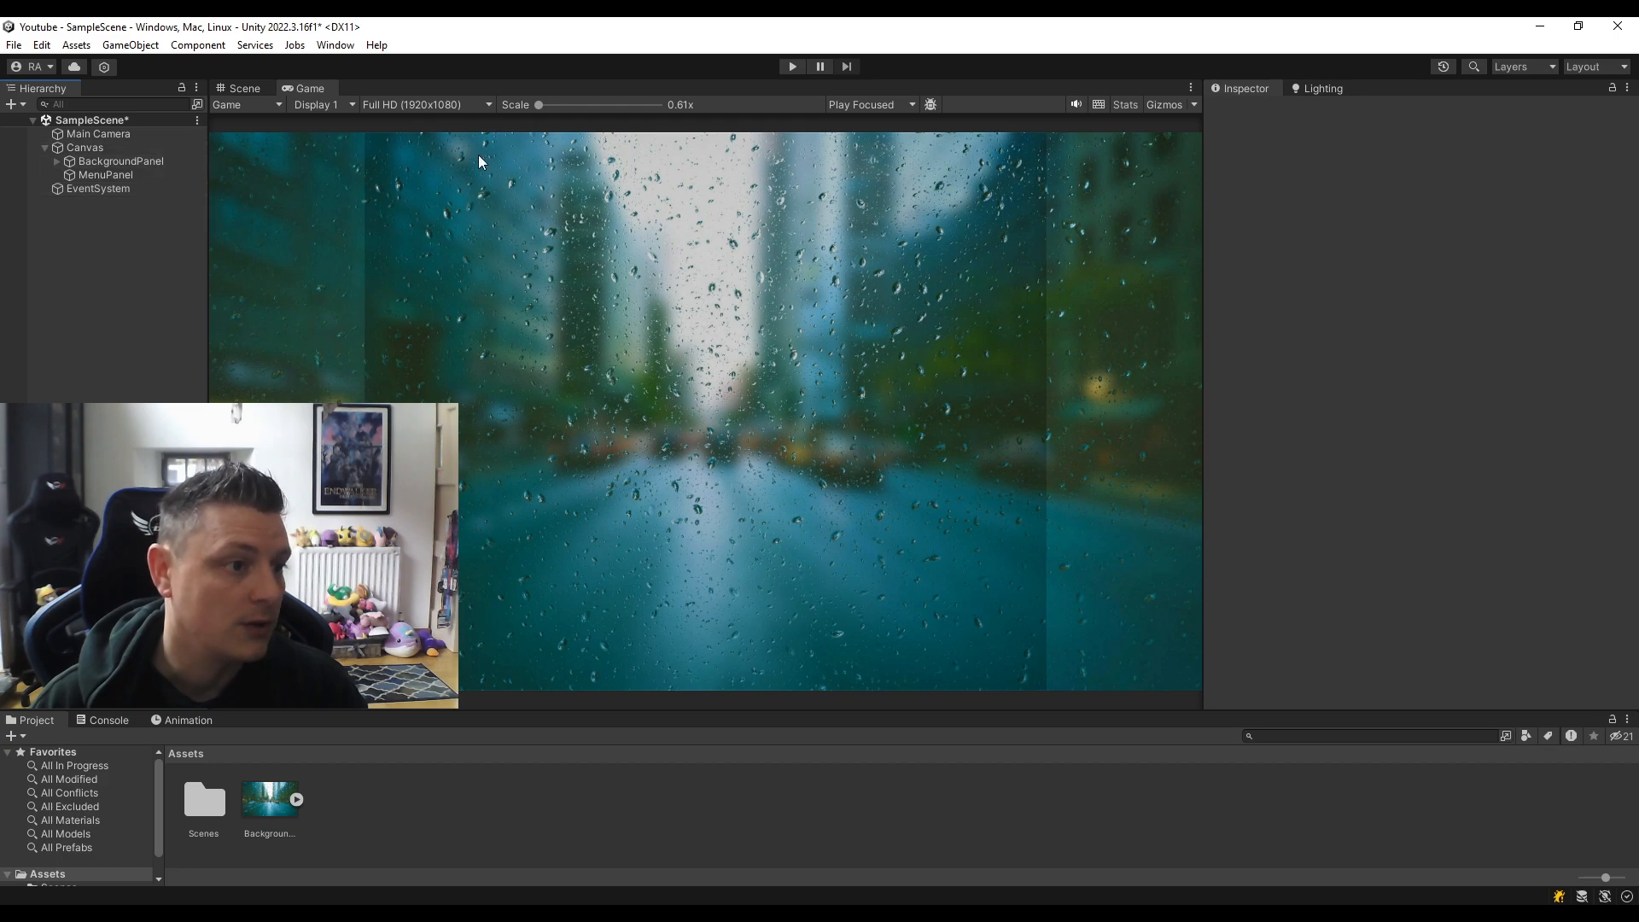
Preview the layout at WXGA (1366x768), QHD (2560x1440) and 4K UHD (3840x2160), ending at 4K UHD.
{"action": "left_click", "coordinate": [428, 104]}
{"action": "left_click", "coordinate": [420, 229]}
{"action": "left_click", "coordinate": [419, 106]}
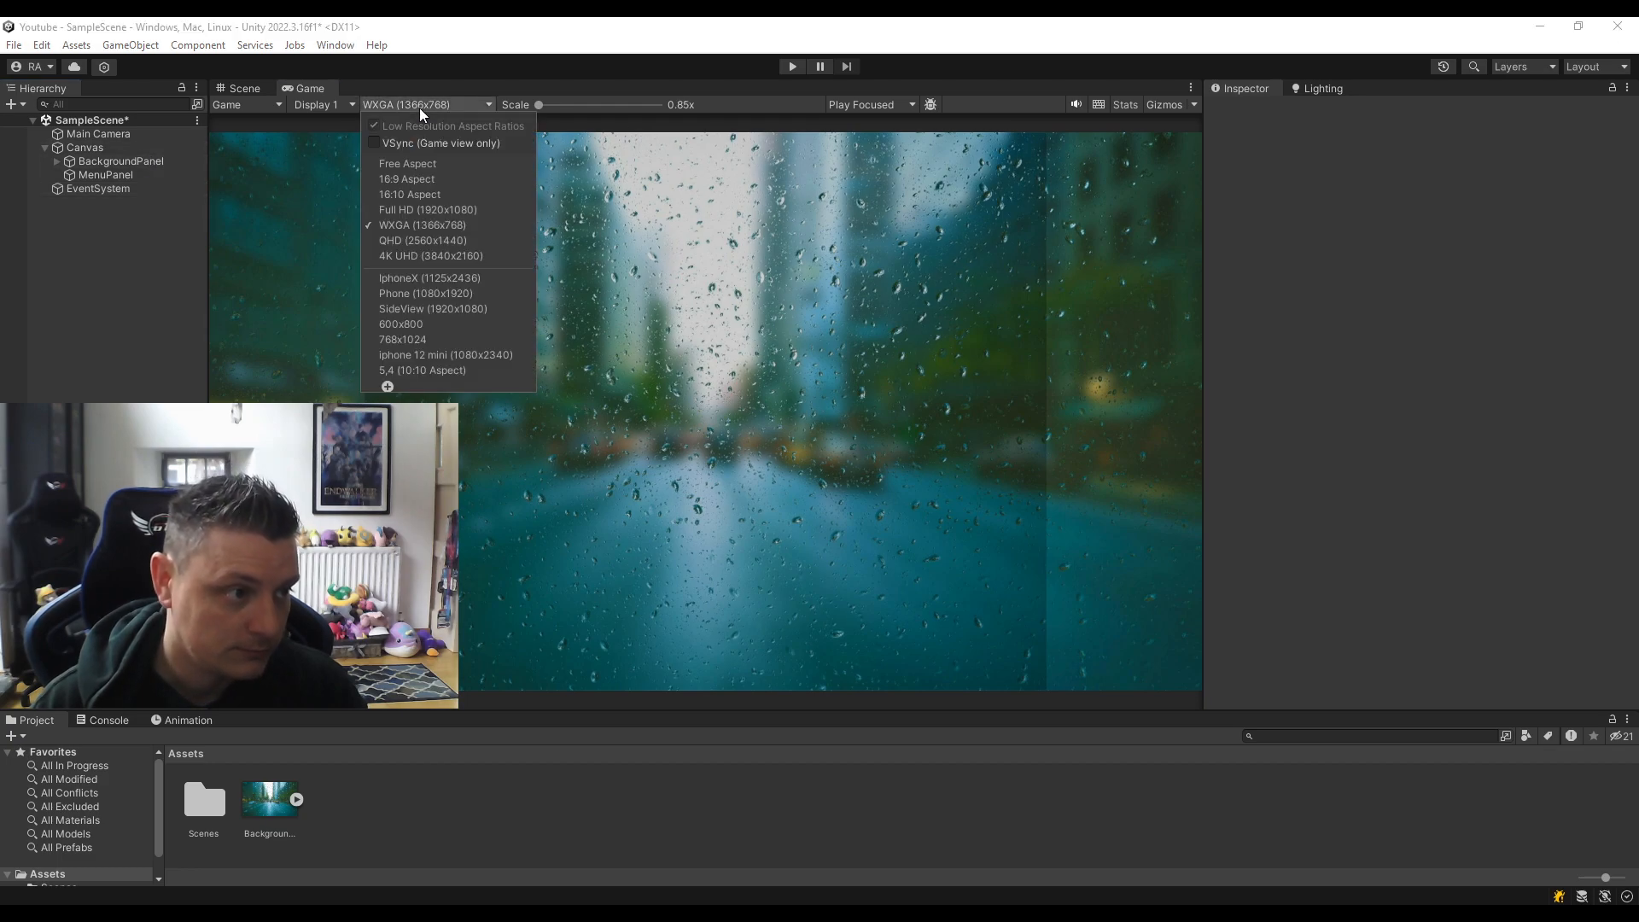
{"action": "left_click", "coordinate": [425, 239]}
{"action": "left_click", "coordinate": [425, 106]}
{"action": "left_click", "coordinate": [438, 257]}
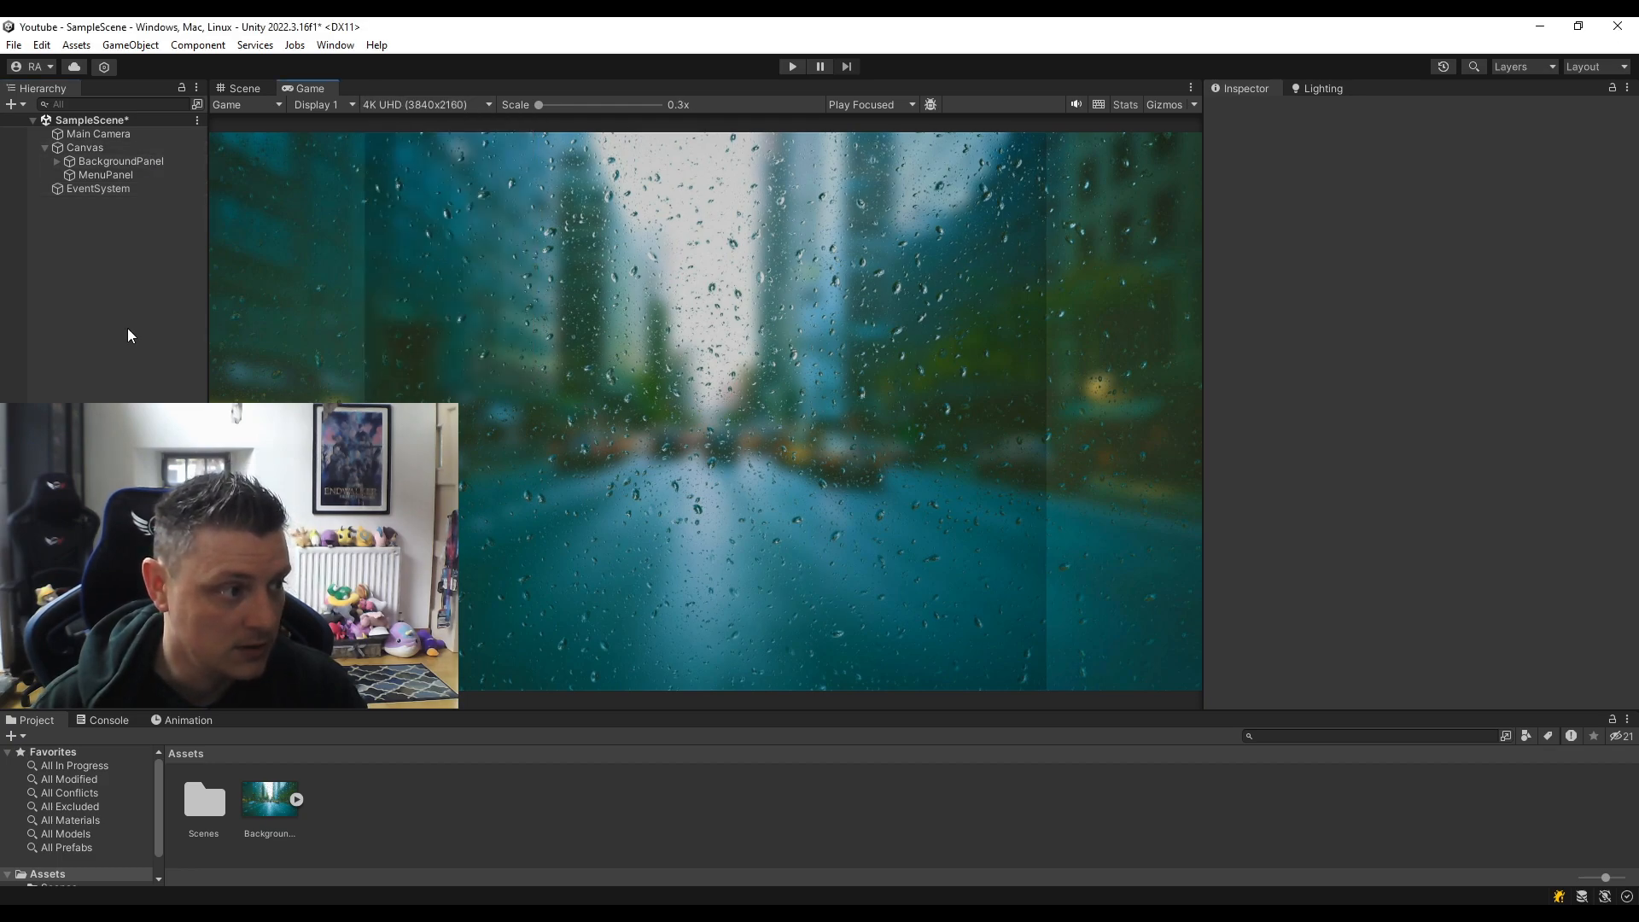
Add a UI Image to the Canvas and rename it Logo.
{"action": "left_click", "coordinate": [105, 175]}
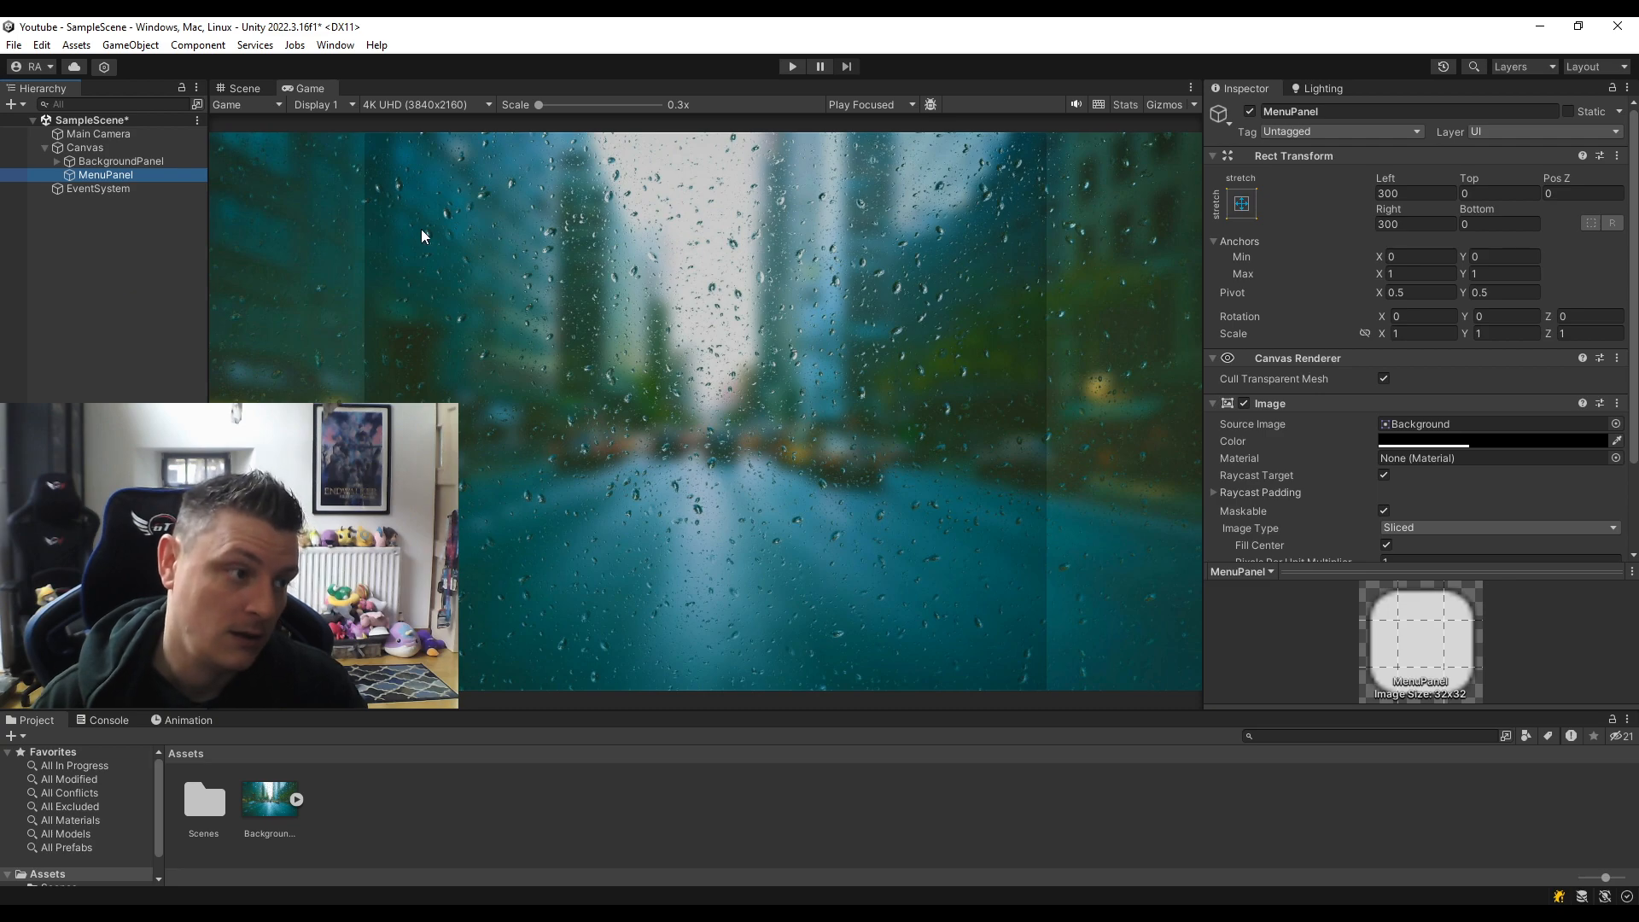
{"action": "left_click", "coordinate": [130, 44]}
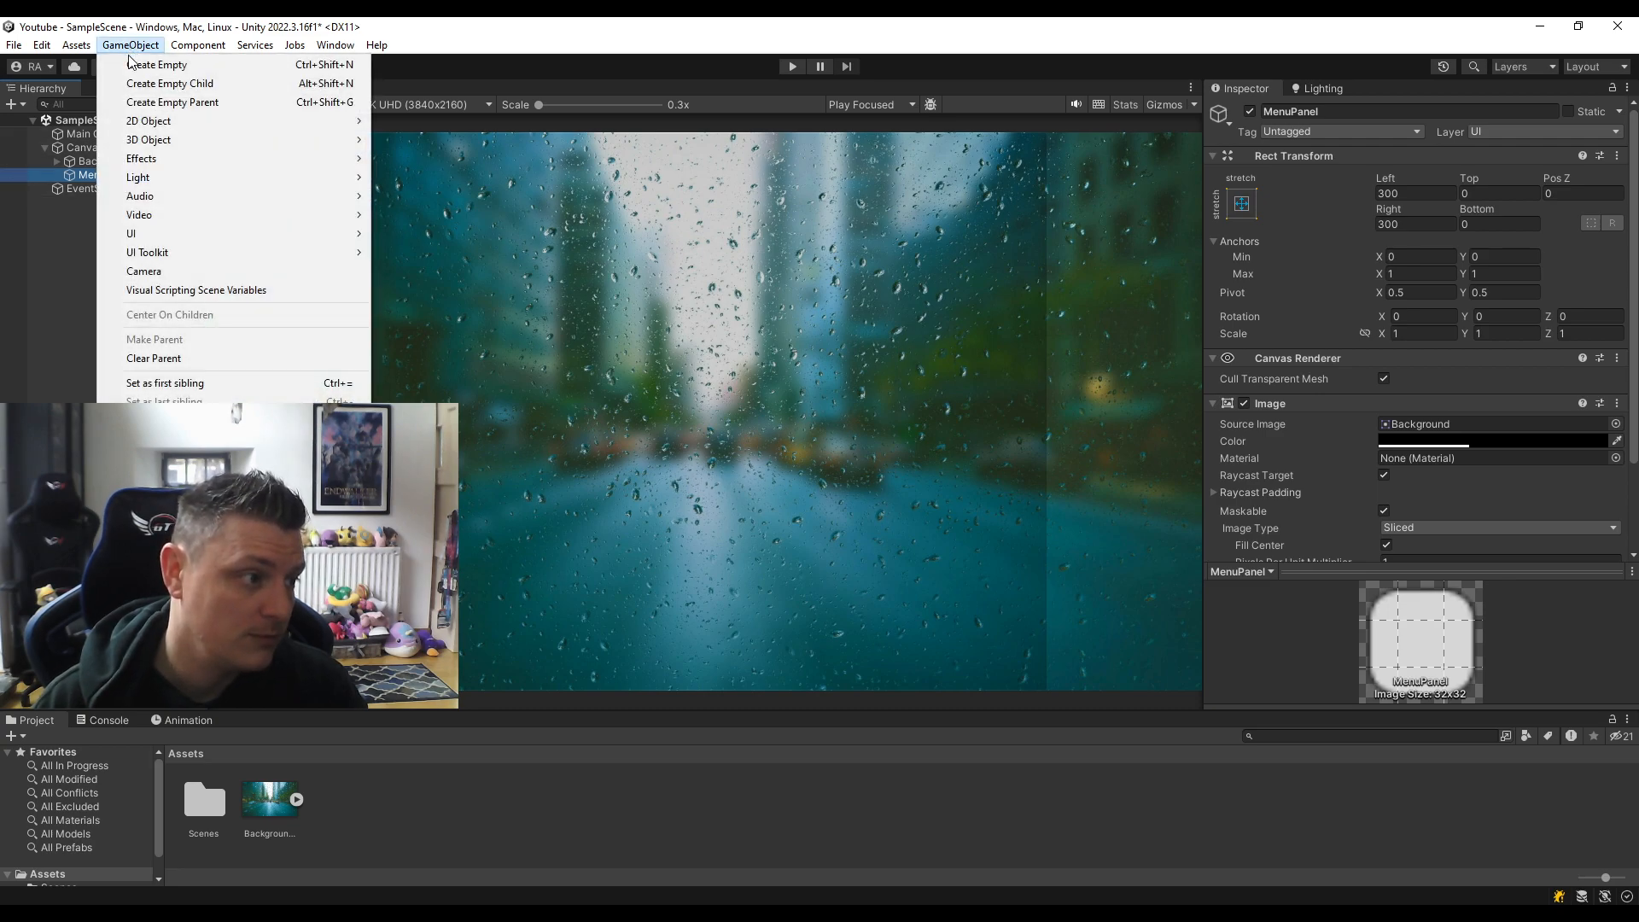
{"action": "mouse_move", "coordinate": [181, 235]}
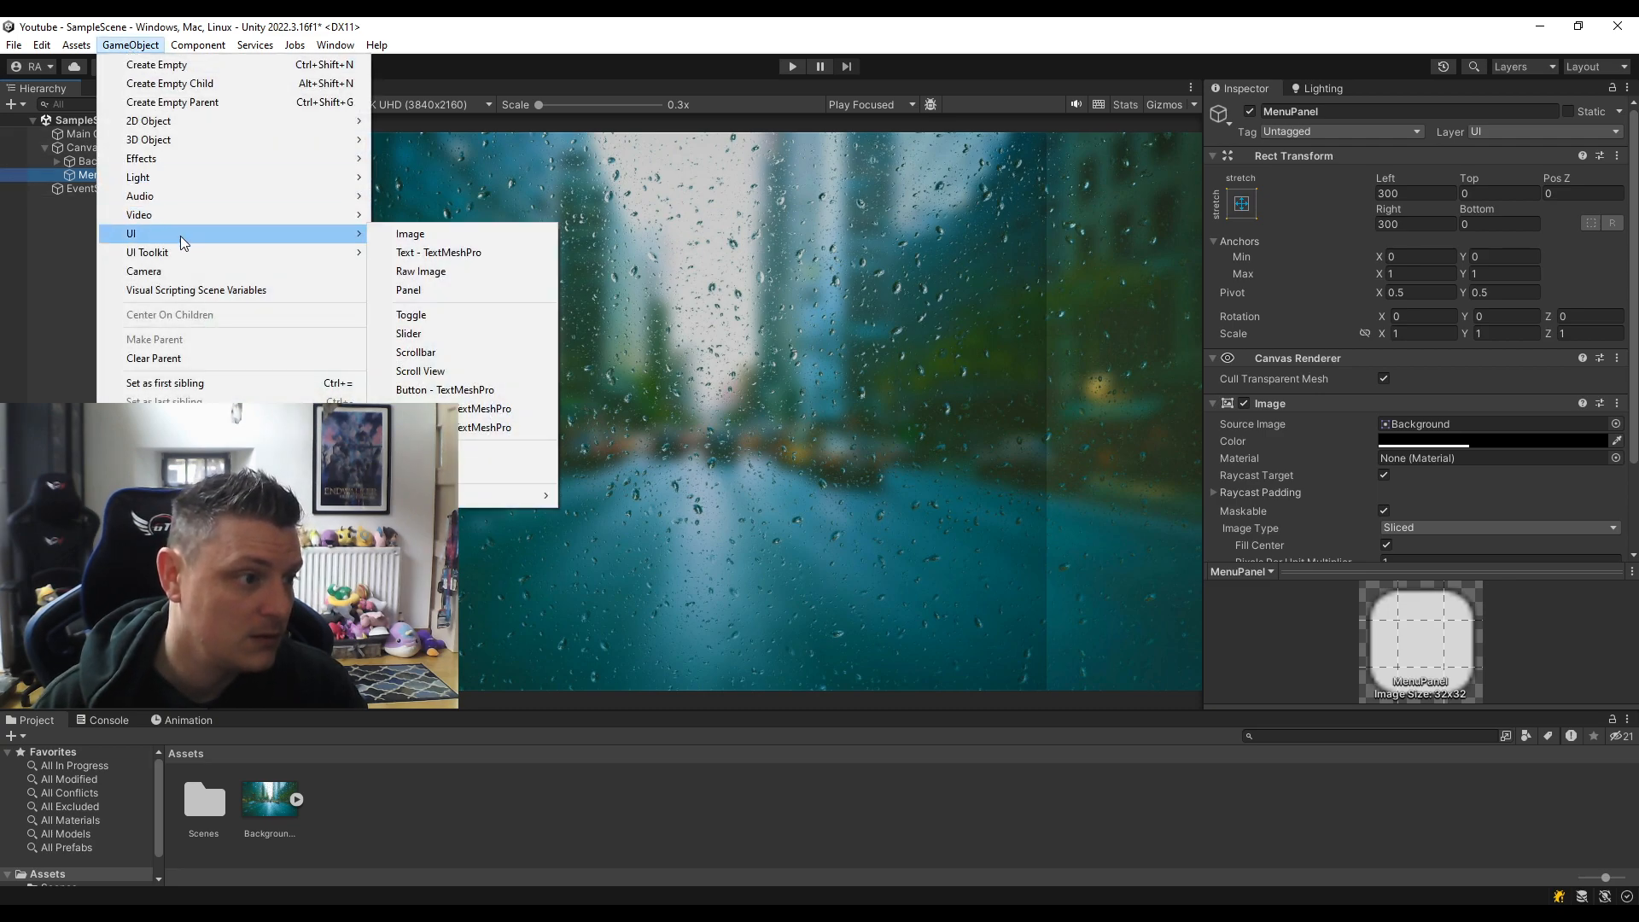
{"action": "left_click", "coordinate": [449, 233]}
{"action": "left_click", "coordinate": [128, 299]}
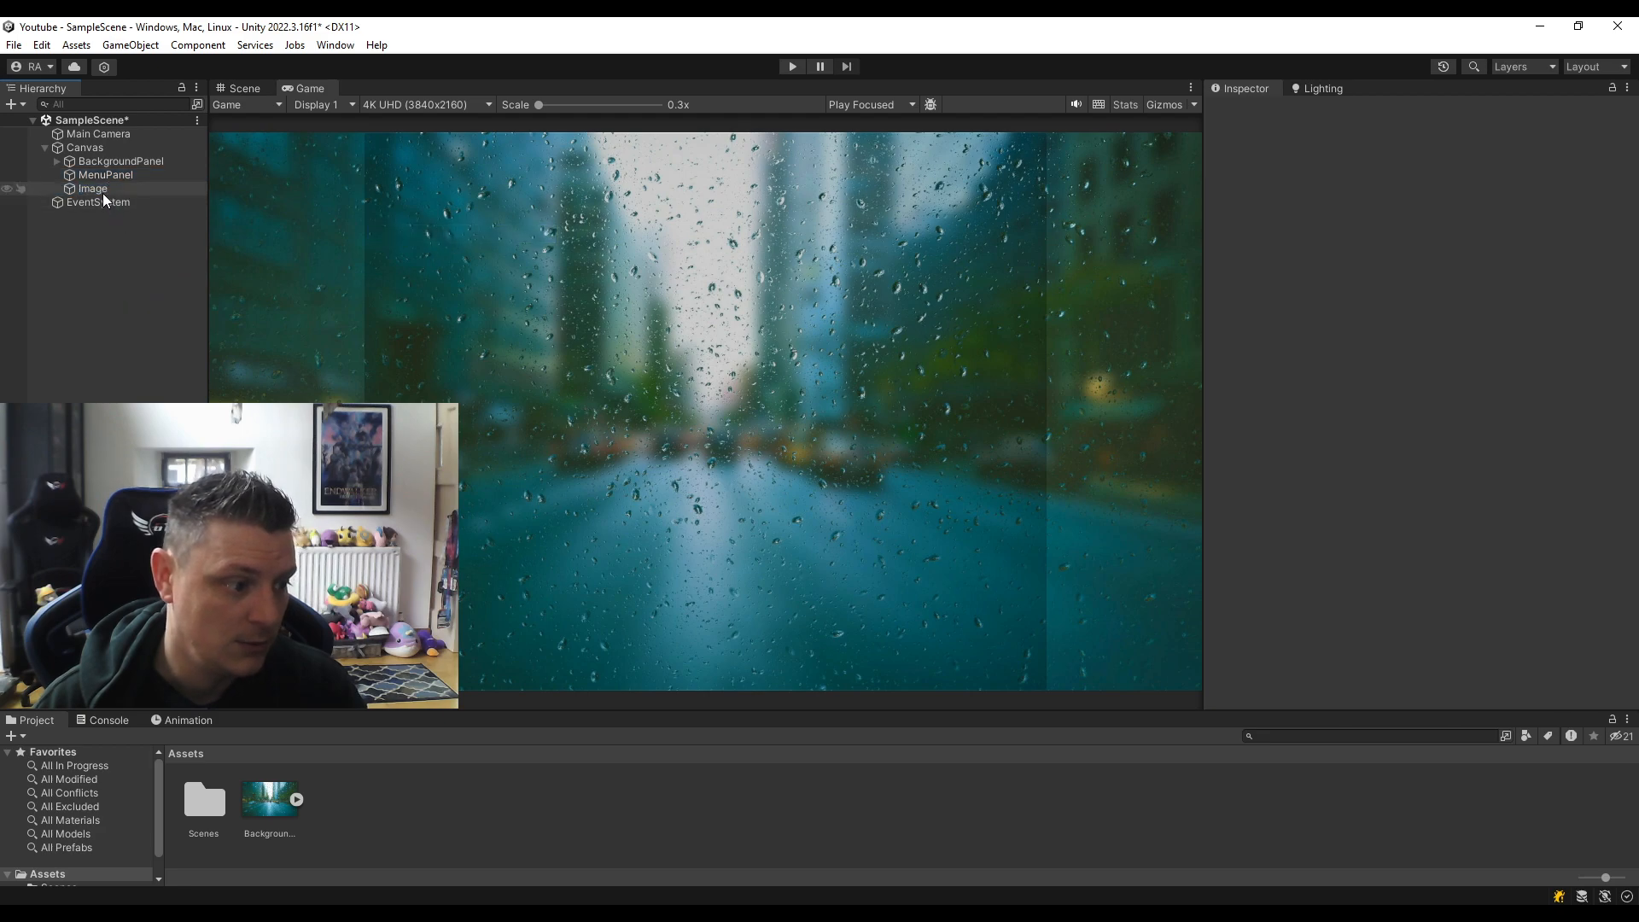
{"action": "left_click", "coordinate": [102, 193]}
{"action": "left_click", "coordinate": [1289, 112]}
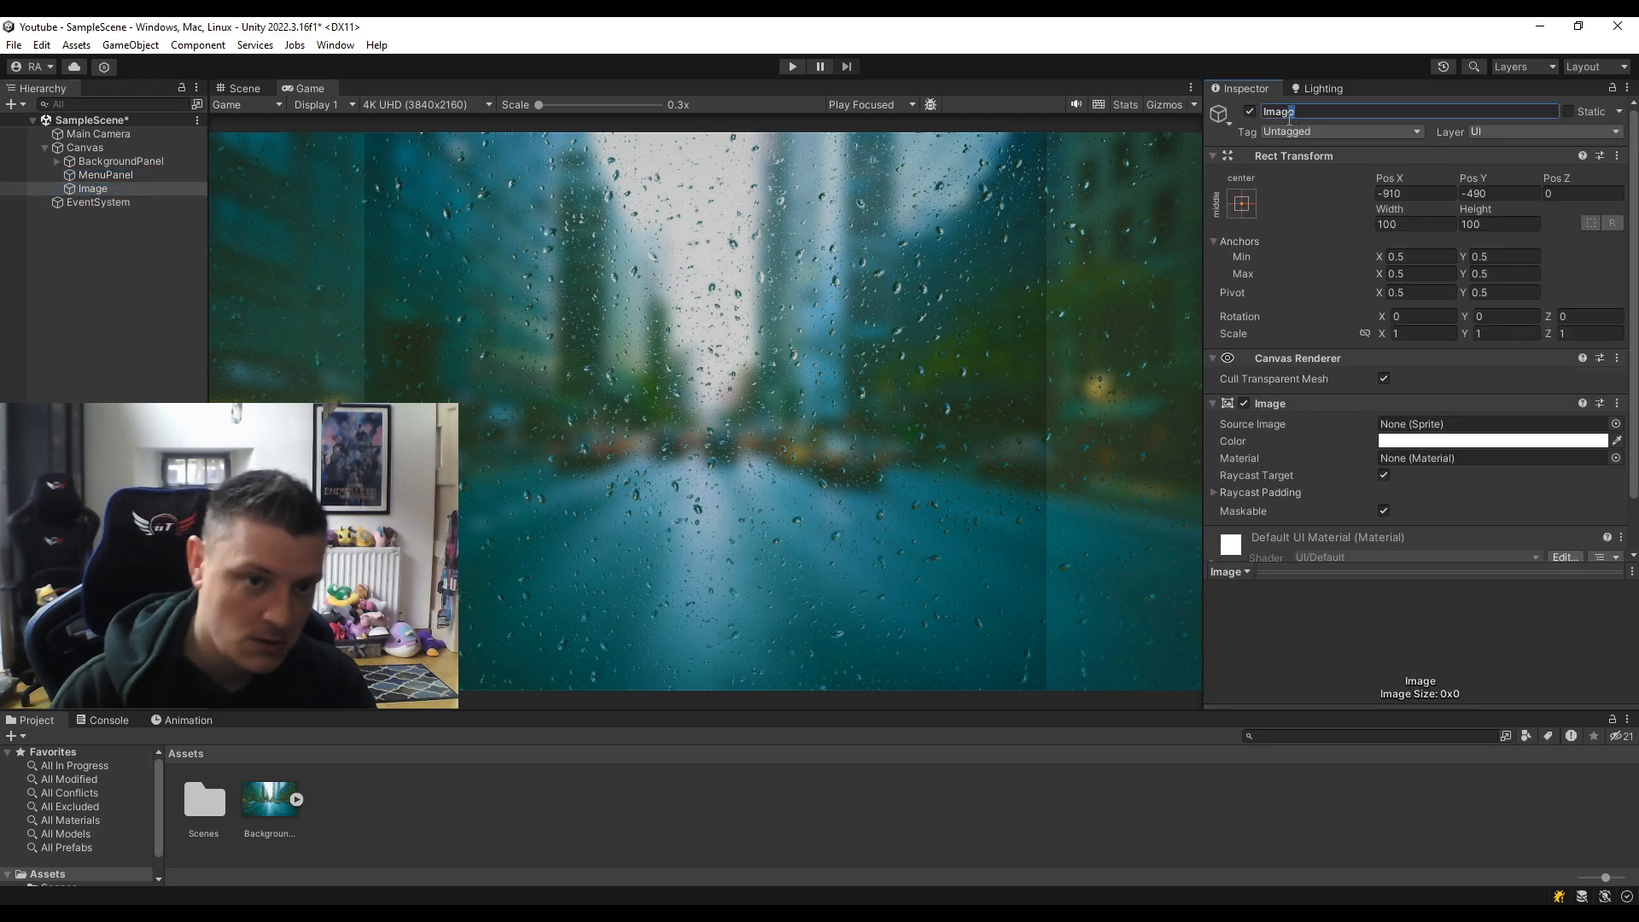
{"action": "type", "text": "Logo"}
{"action": "key", "text": "Return"}
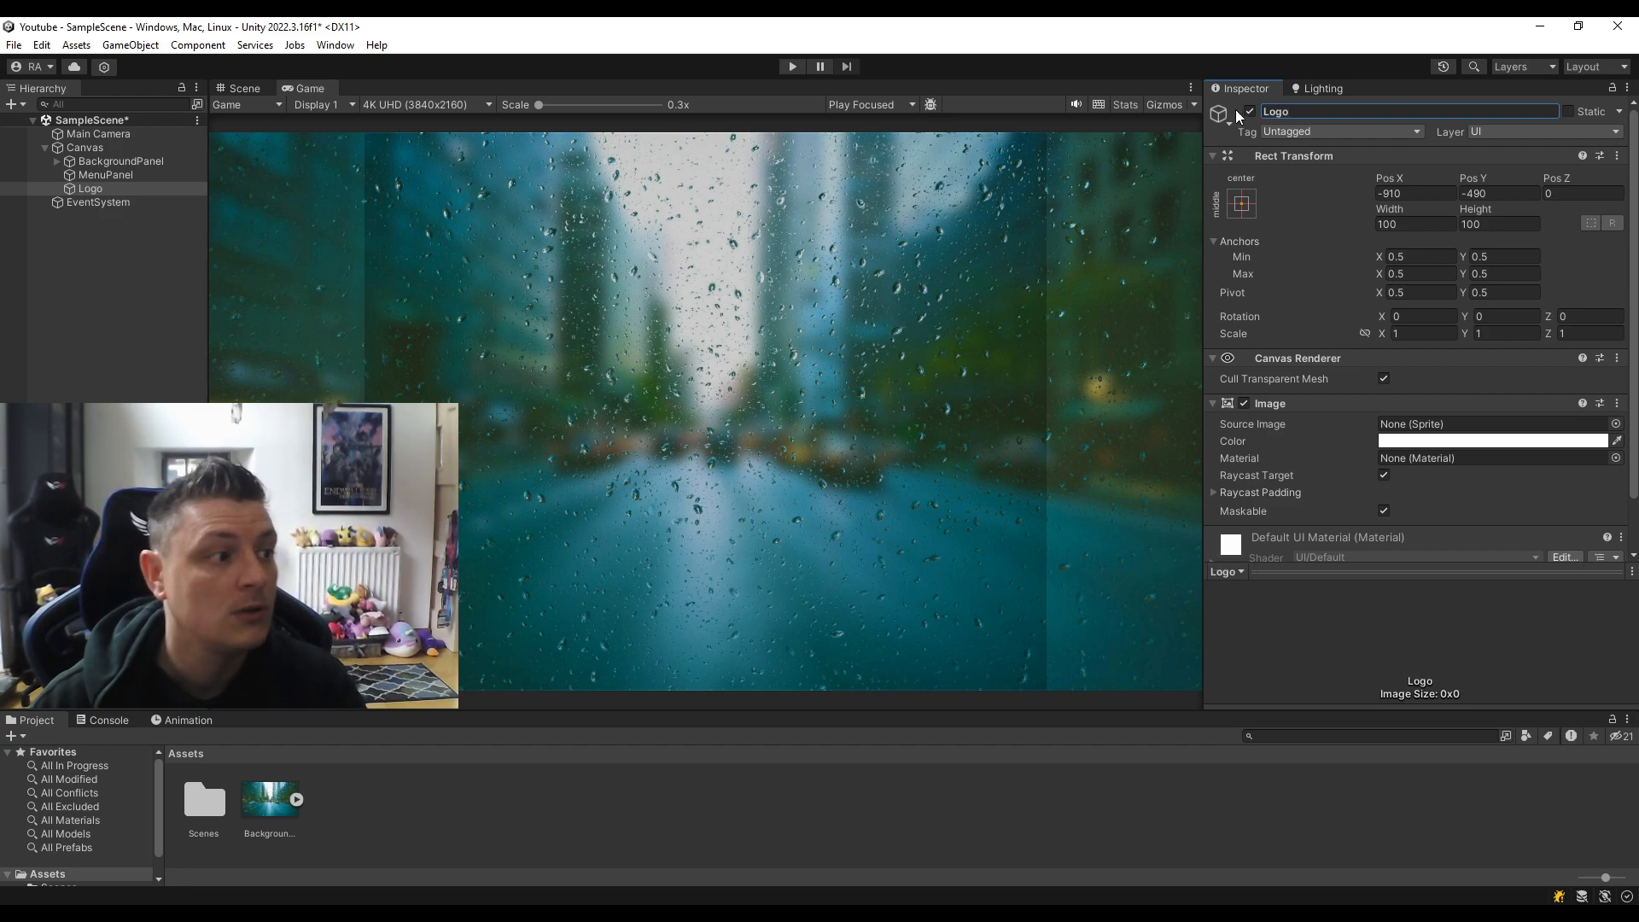
Make Logo a child of MenuPanel and set its Pos X and Pos Y to 0.
{"action": "left_click", "coordinate": [110, 191]}
{"action": "left_click_drag", "start_coordinate": [95, 193], "coordinate": [94, 176]}
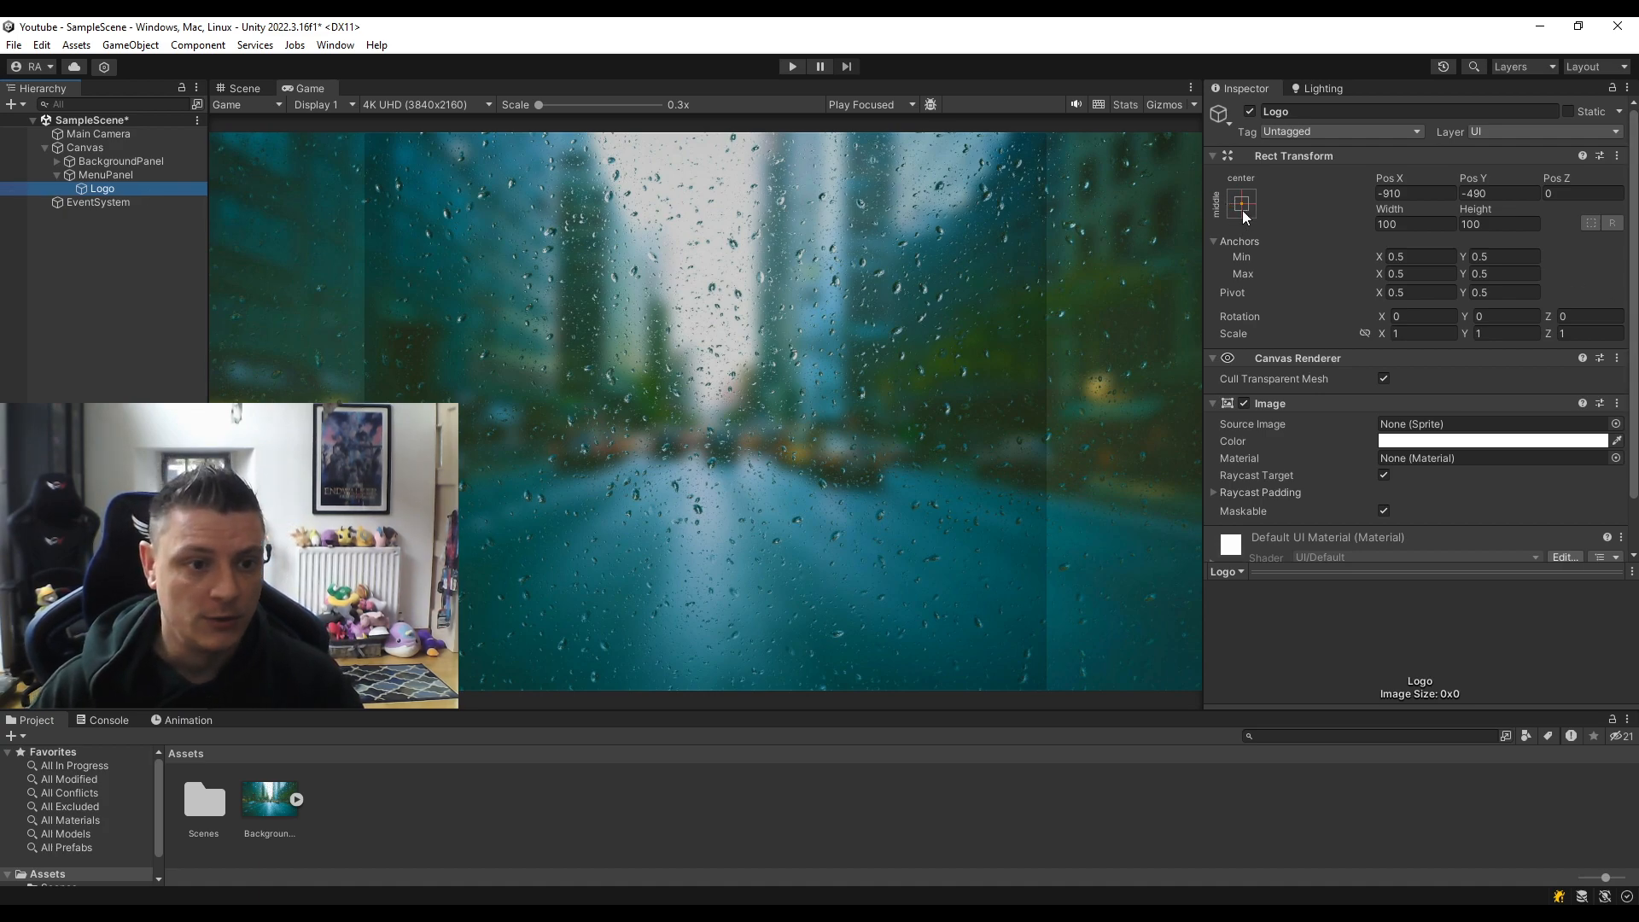
{"action": "double_click", "coordinate": [1405, 193]}
{"action": "type", "text": "0"}
{"action": "key", "text": "Tab"}
{"action": "type", "text": "0"}
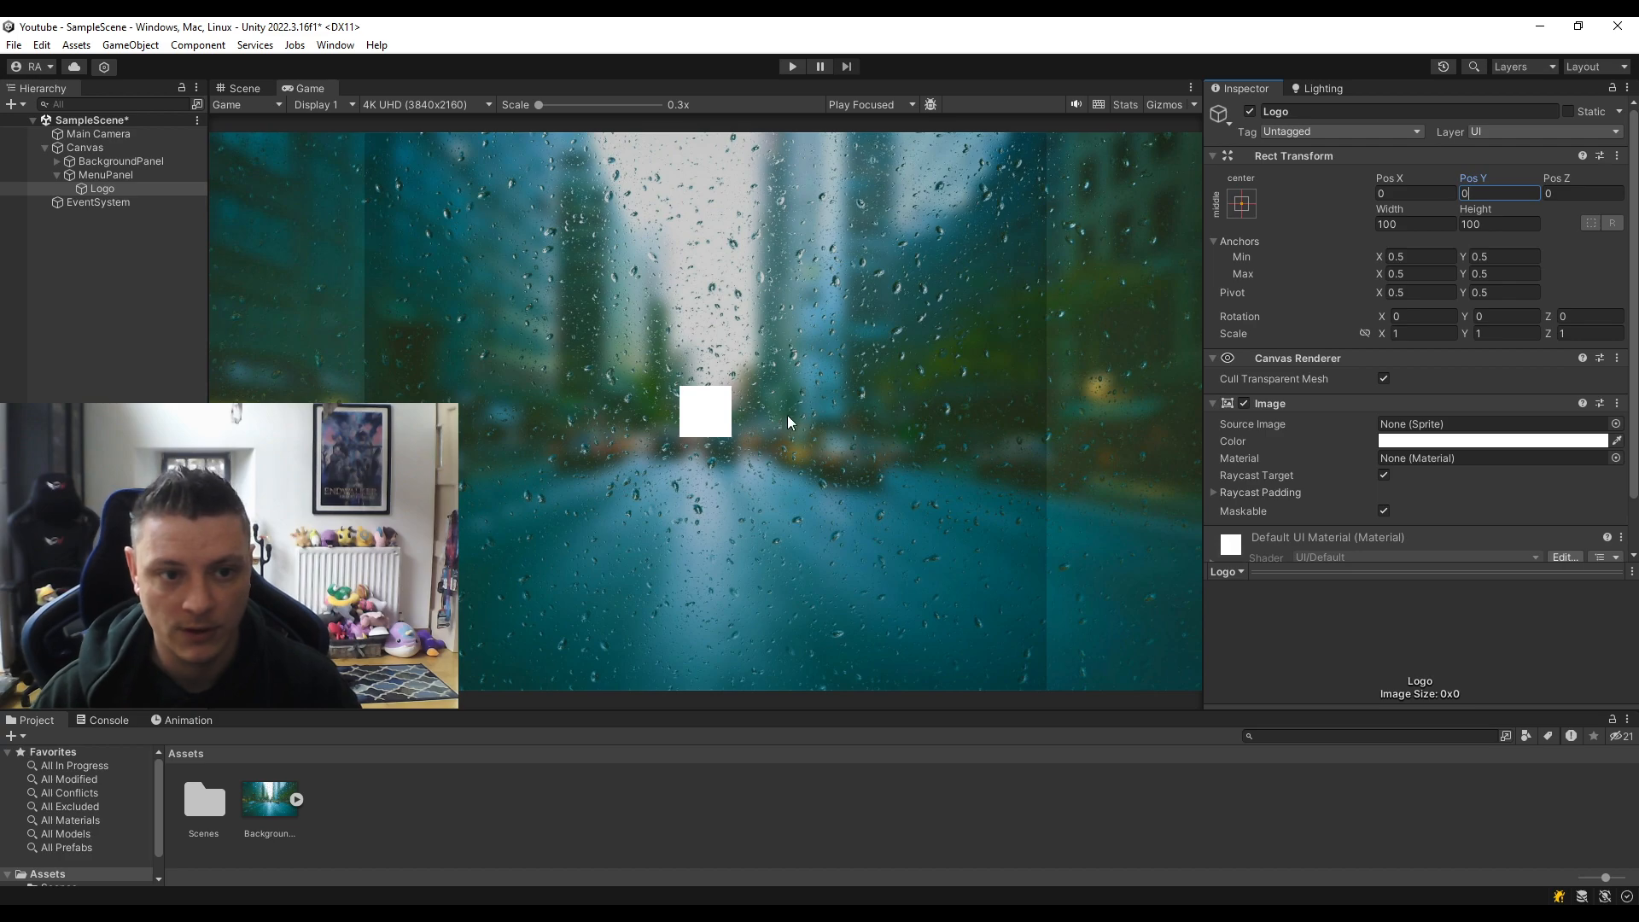
Try Logo's top-center, bottom-center, bottom-right and bottom-left anchor presets without moving it, ending back at middle center.
{"action": "left_click", "coordinate": [1246, 202]}
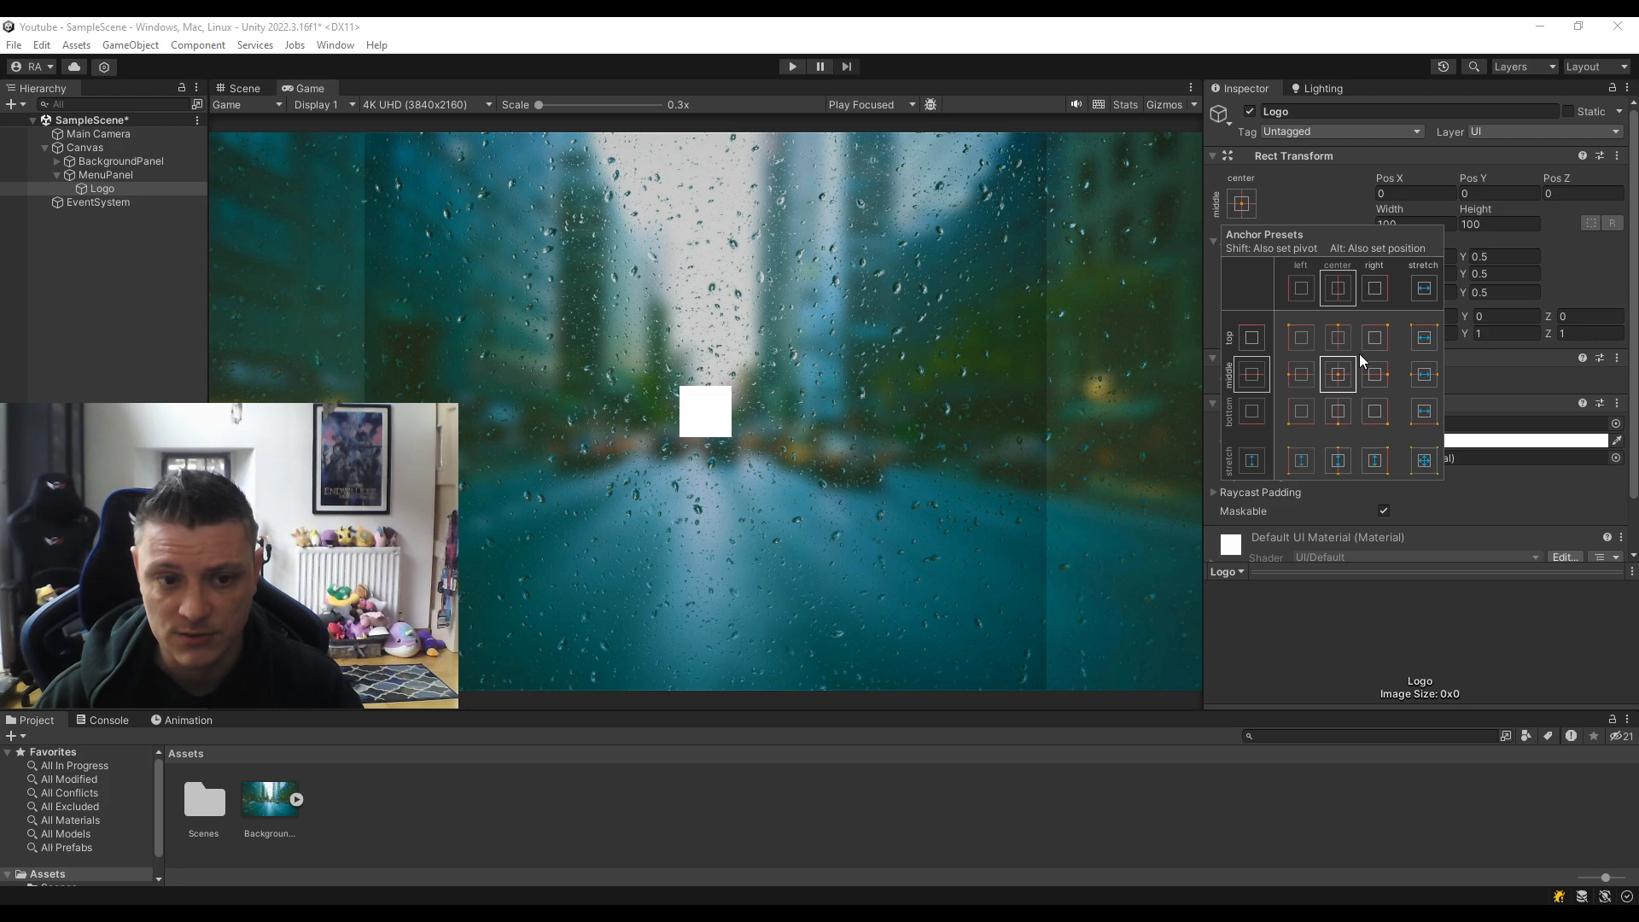
{"action": "left_click", "coordinate": [1341, 338]}
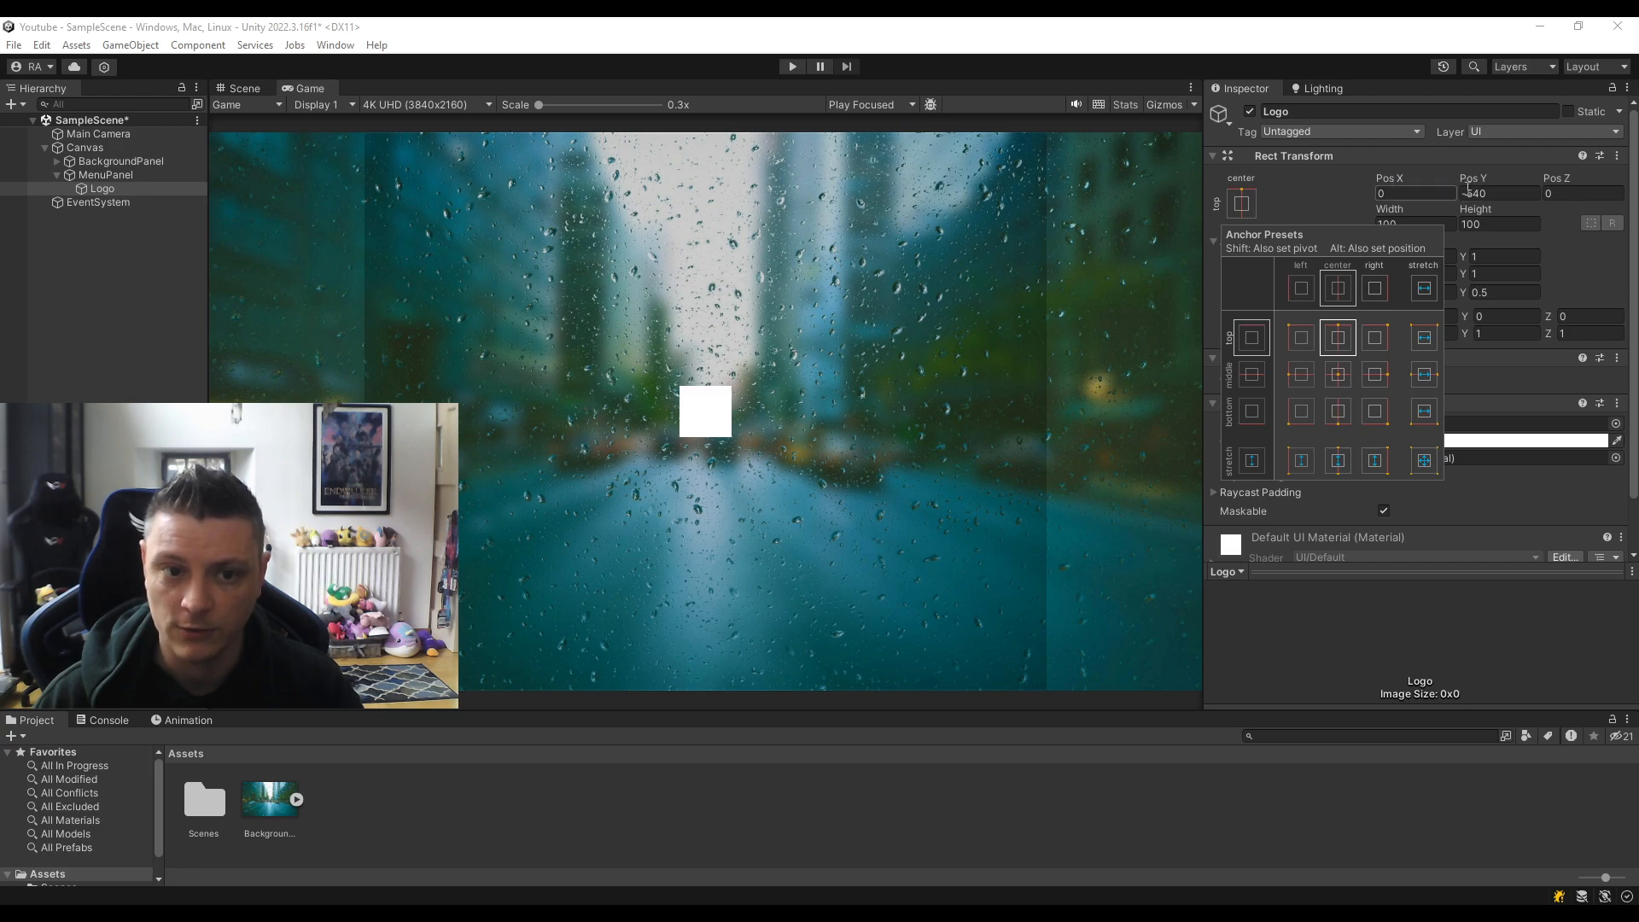
{"action": "left_click", "coordinate": [1338, 380]}
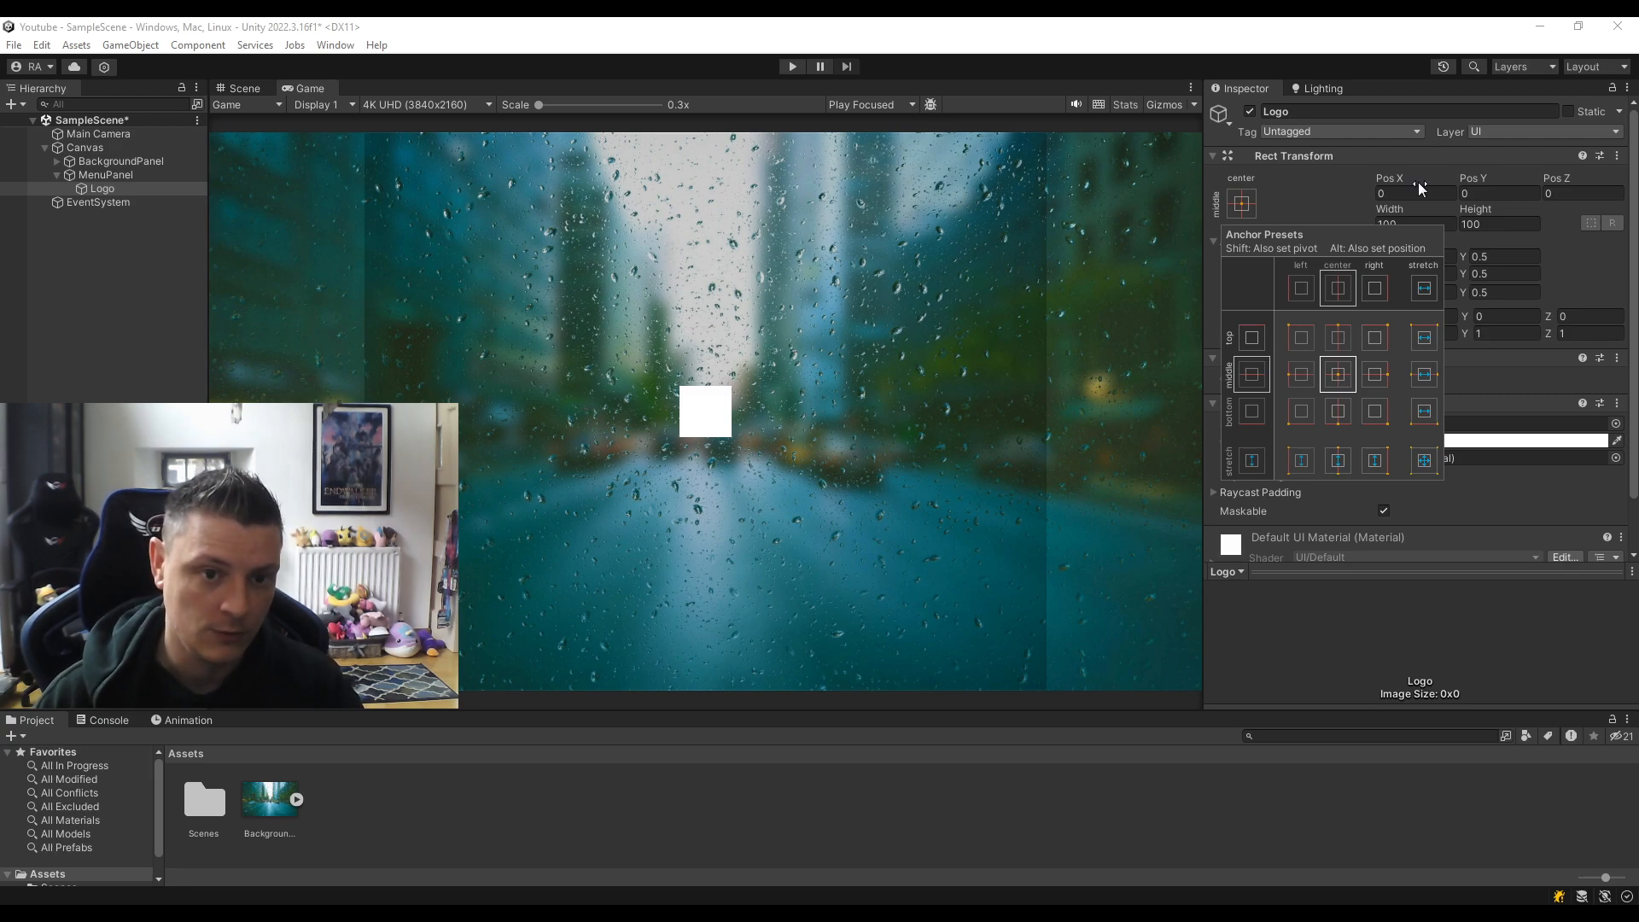
{"action": "left_click", "coordinate": [1340, 413]}
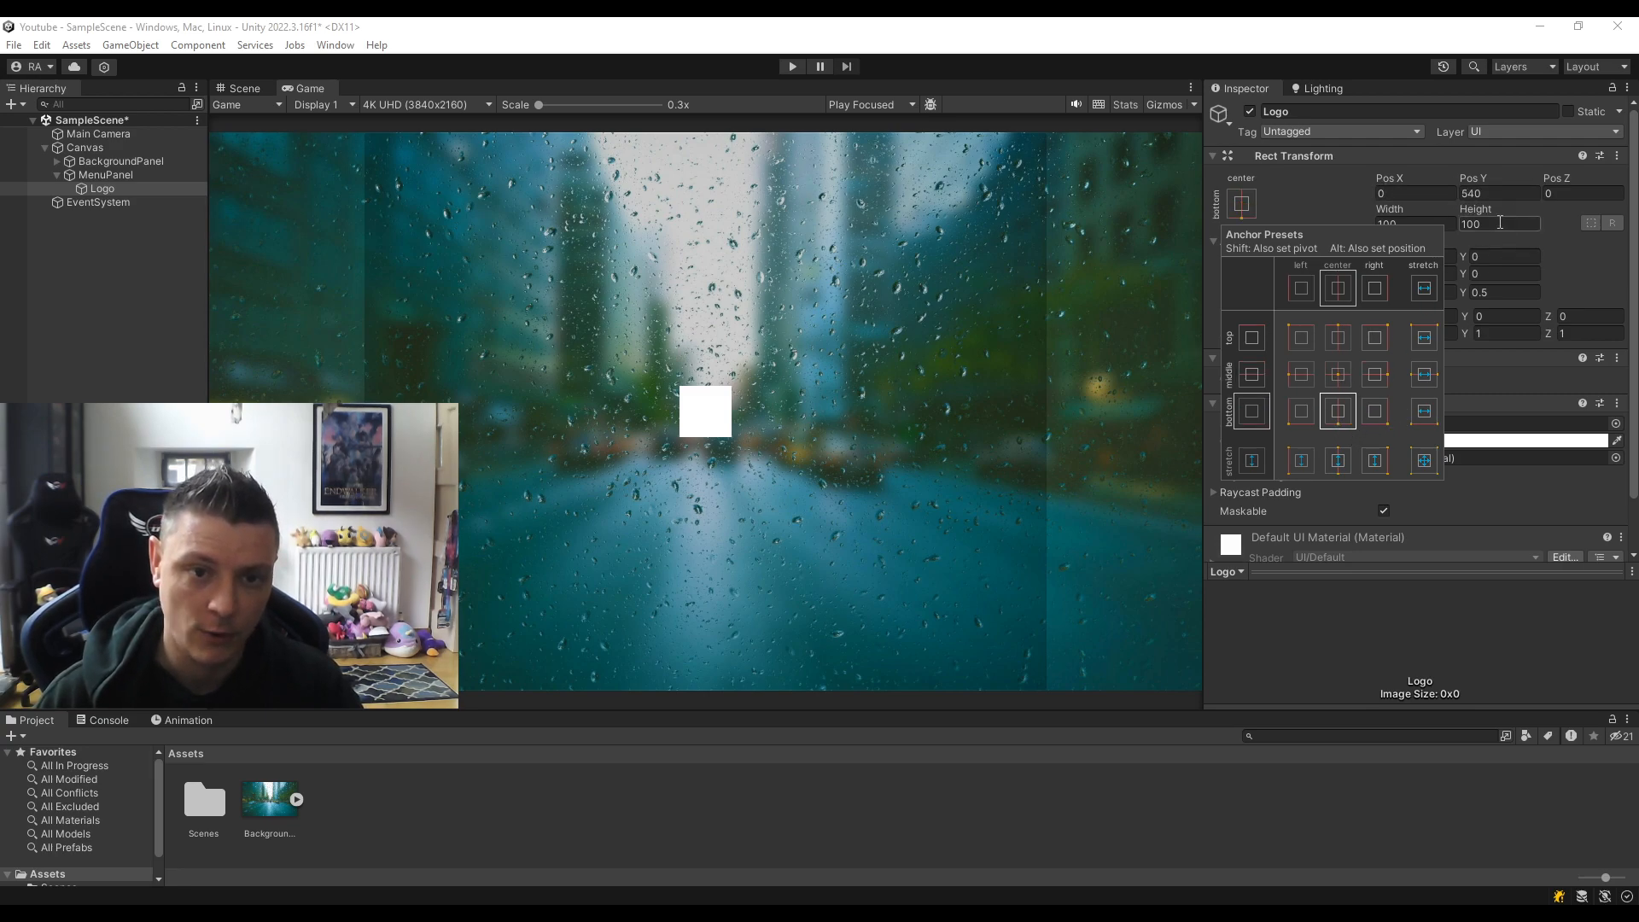
{"action": "left_click", "coordinate": [1374, 412]}
{"action": "left_click", "coordinate": [1300, 414]}
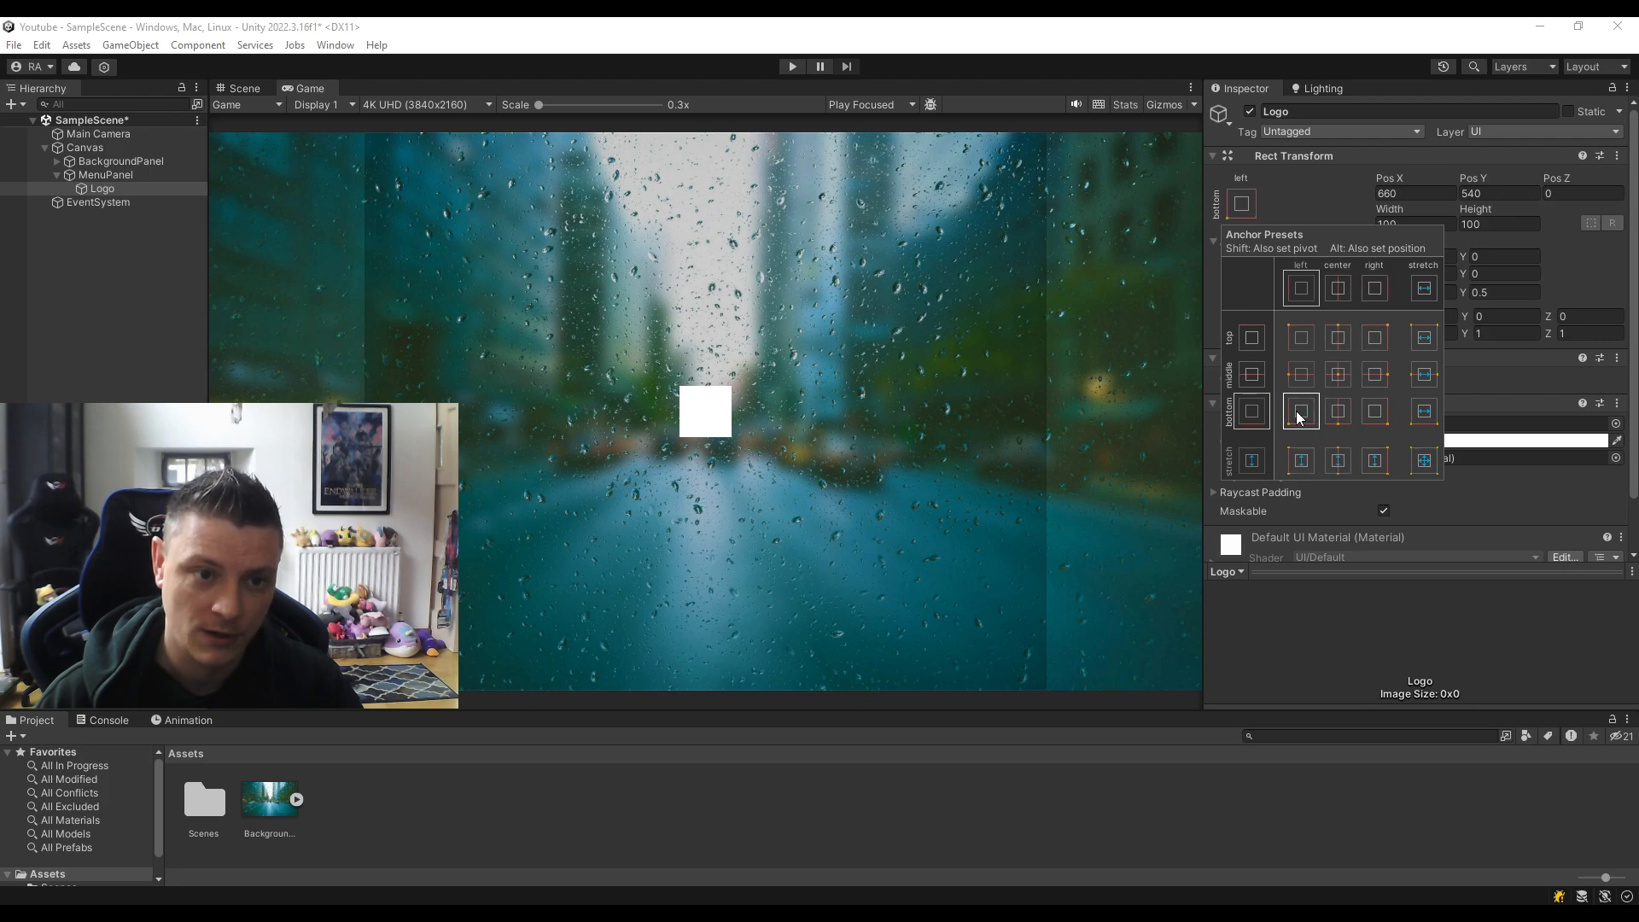
{"action": "left_click", "coordinate": [1339, 374]}
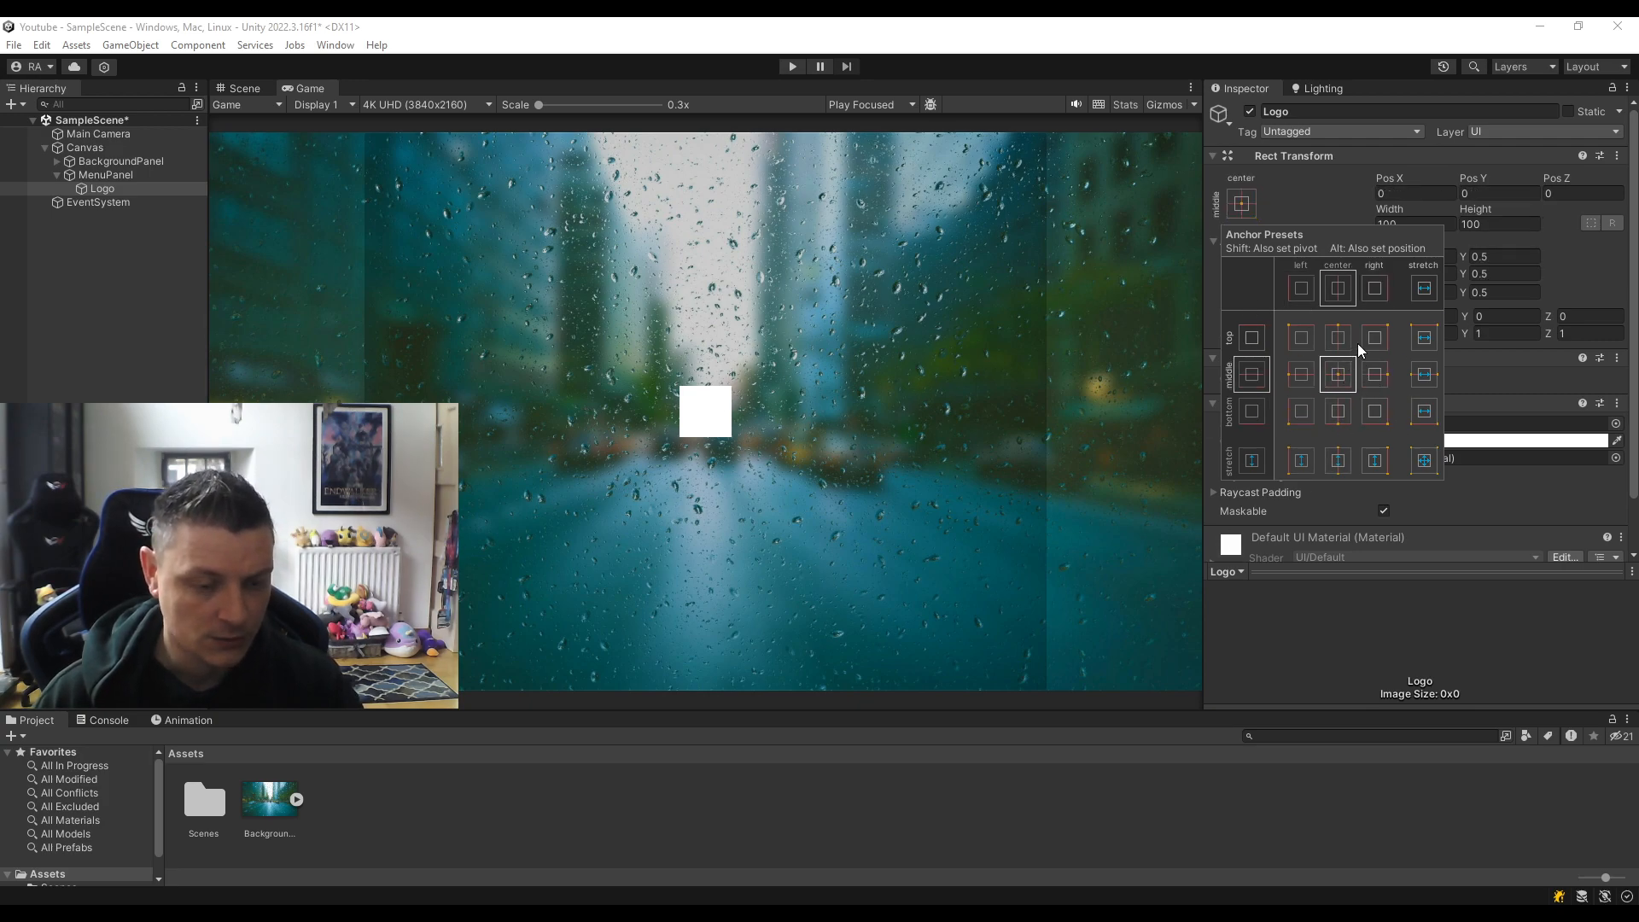
Try anchor presets that also set Logo's position, snapping it around MenuPanel's edges and corners and ending at top center.
{"action": "key", "text": "alt"}
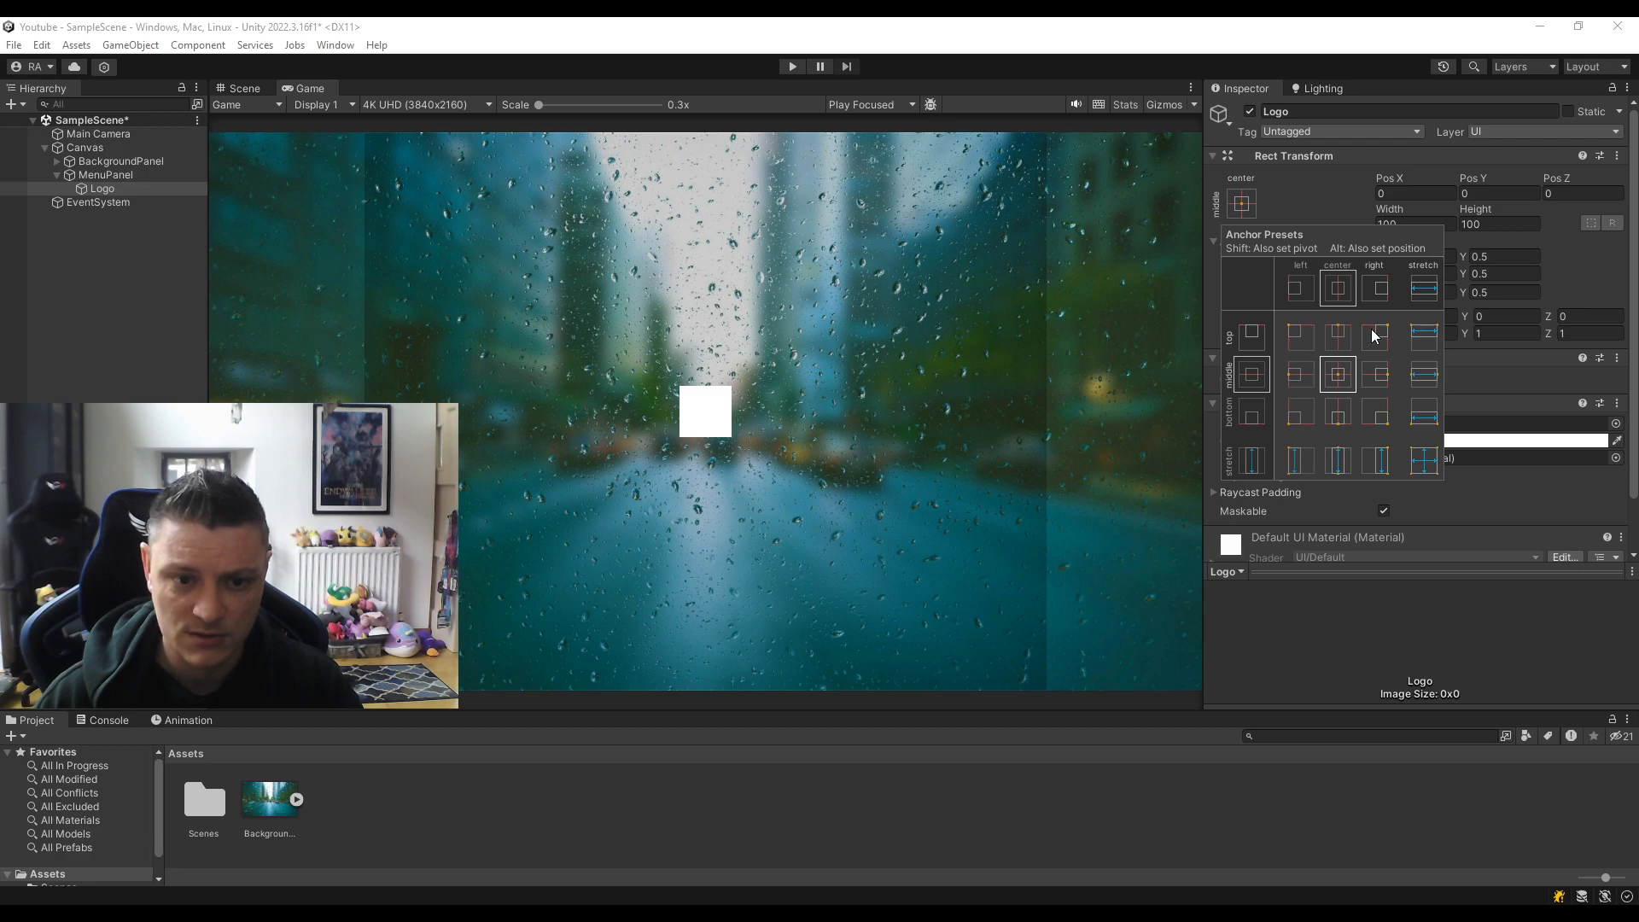
{"action": "left_click", "coordinate": [1335, 337], "text": "alt"}
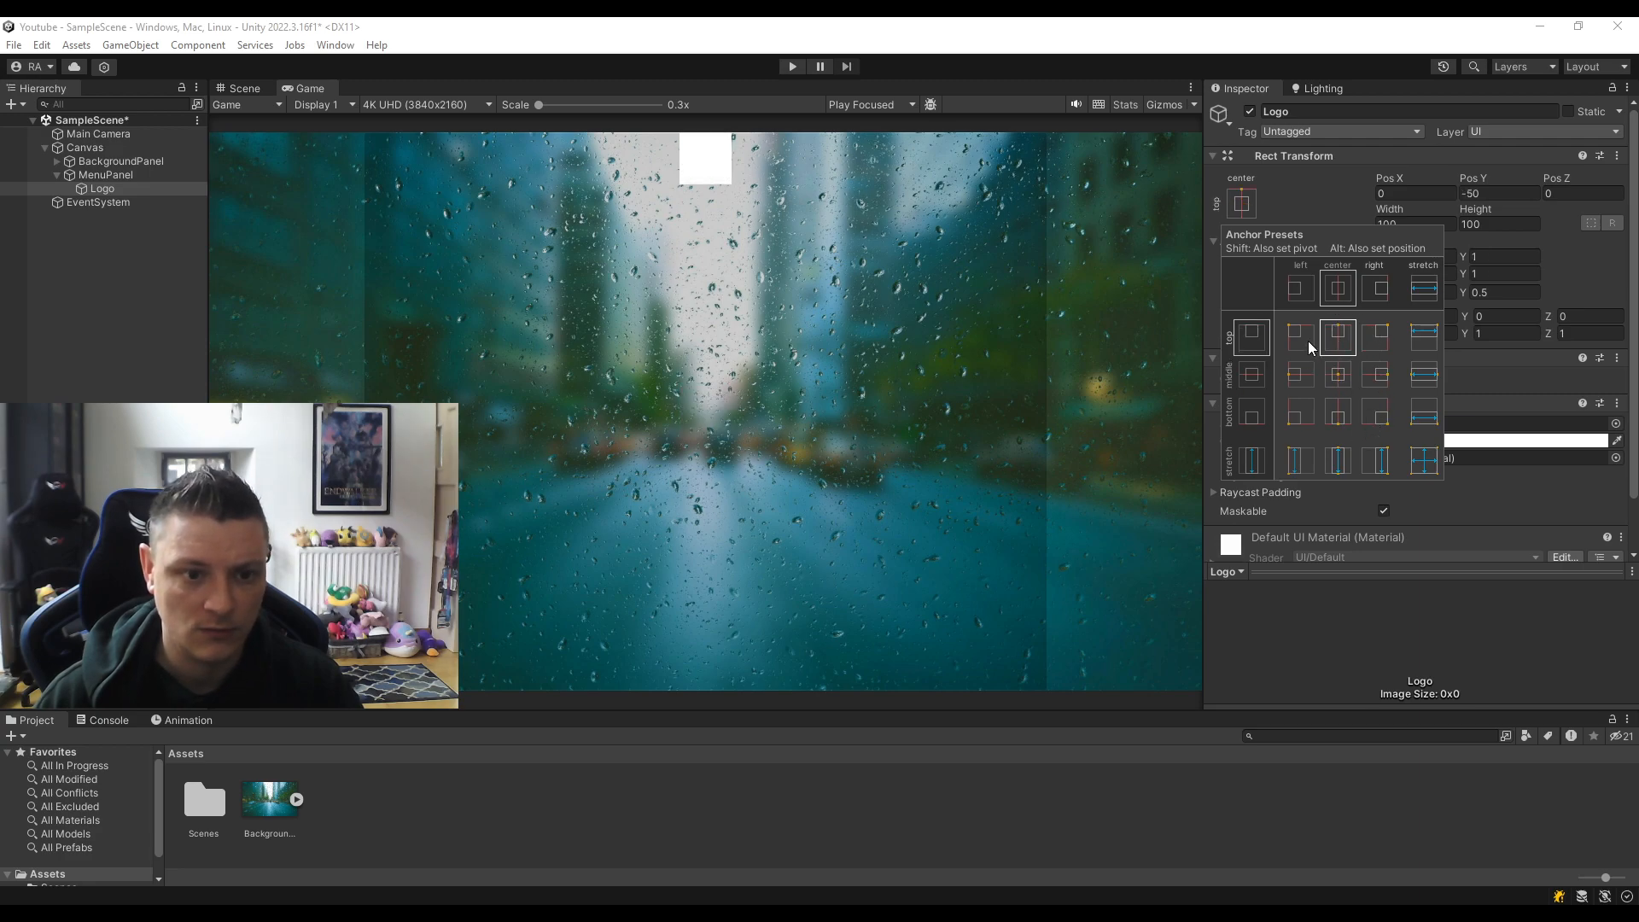
{"action": "left_click", "coordinate": [1337, 417], "text": "alt"}
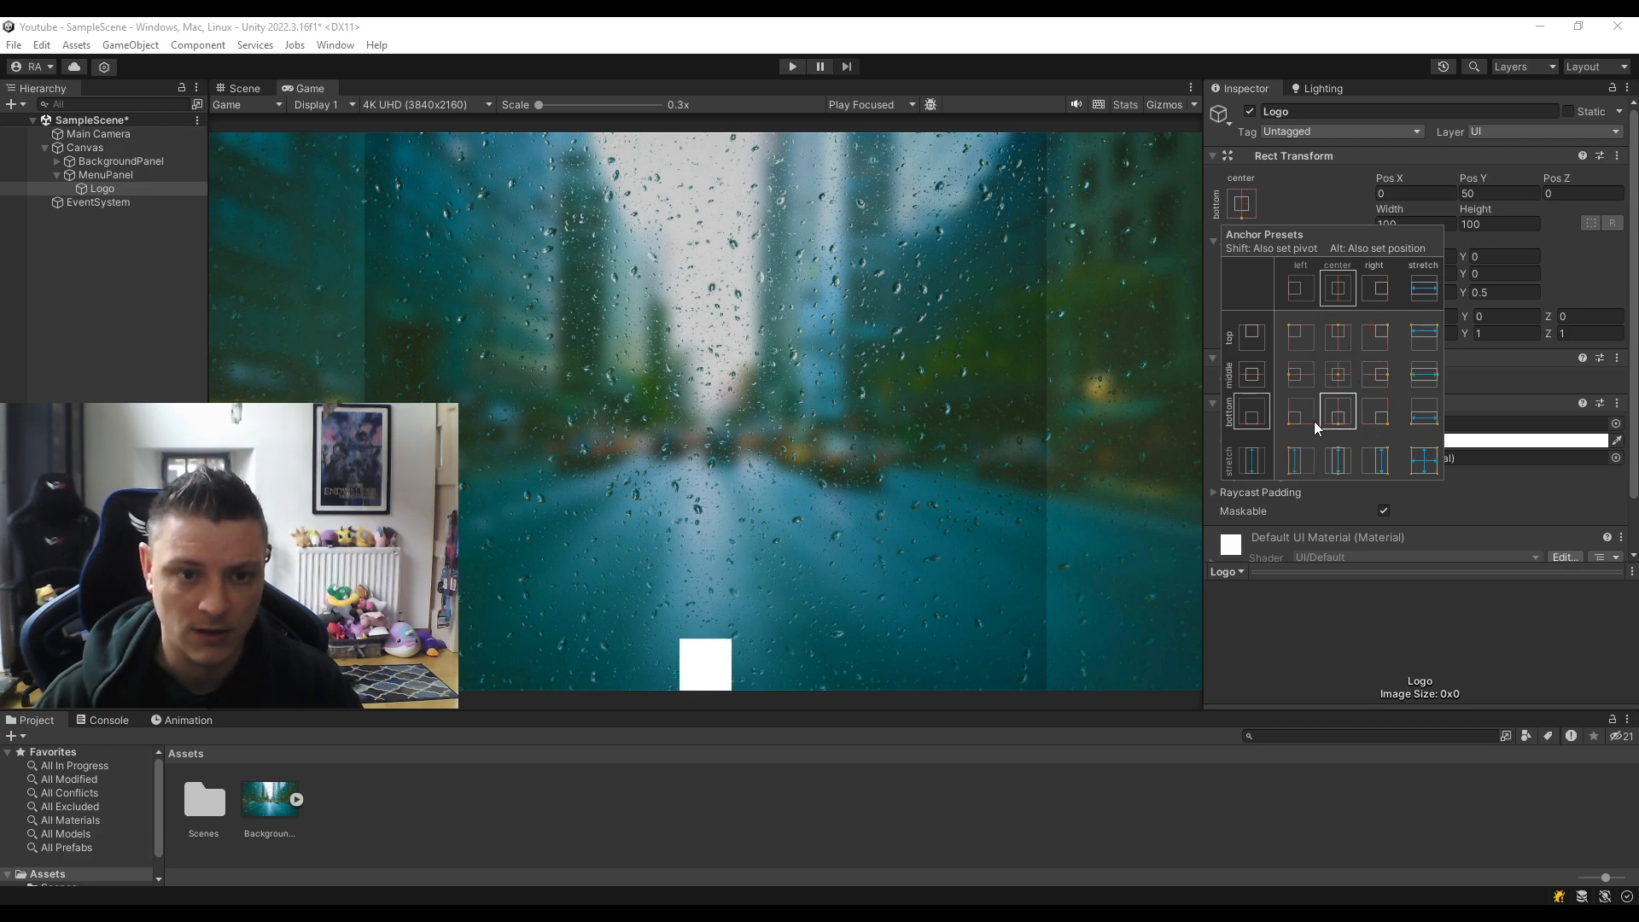
{"action": "left_click", "coordinate": [1300, 418], "text": "alt"}
{"action": "left_click", "coordinate": [1376, 416], "text": "alt"}
{"action": "left_click", "coordinate": [1376, 374], "text": "alt"}
{"action": "left_click", "coordinate": [1376, 336], "text": "alt"}
{"action": "left_click", "coordinate": [1338, 336], "text": "alt"}
{"action": "left_click", "coordinate": [1300, 336], "text": "alt"}
{"action": "left_click", "coordinate": [1300, 374], "text": "alt"}
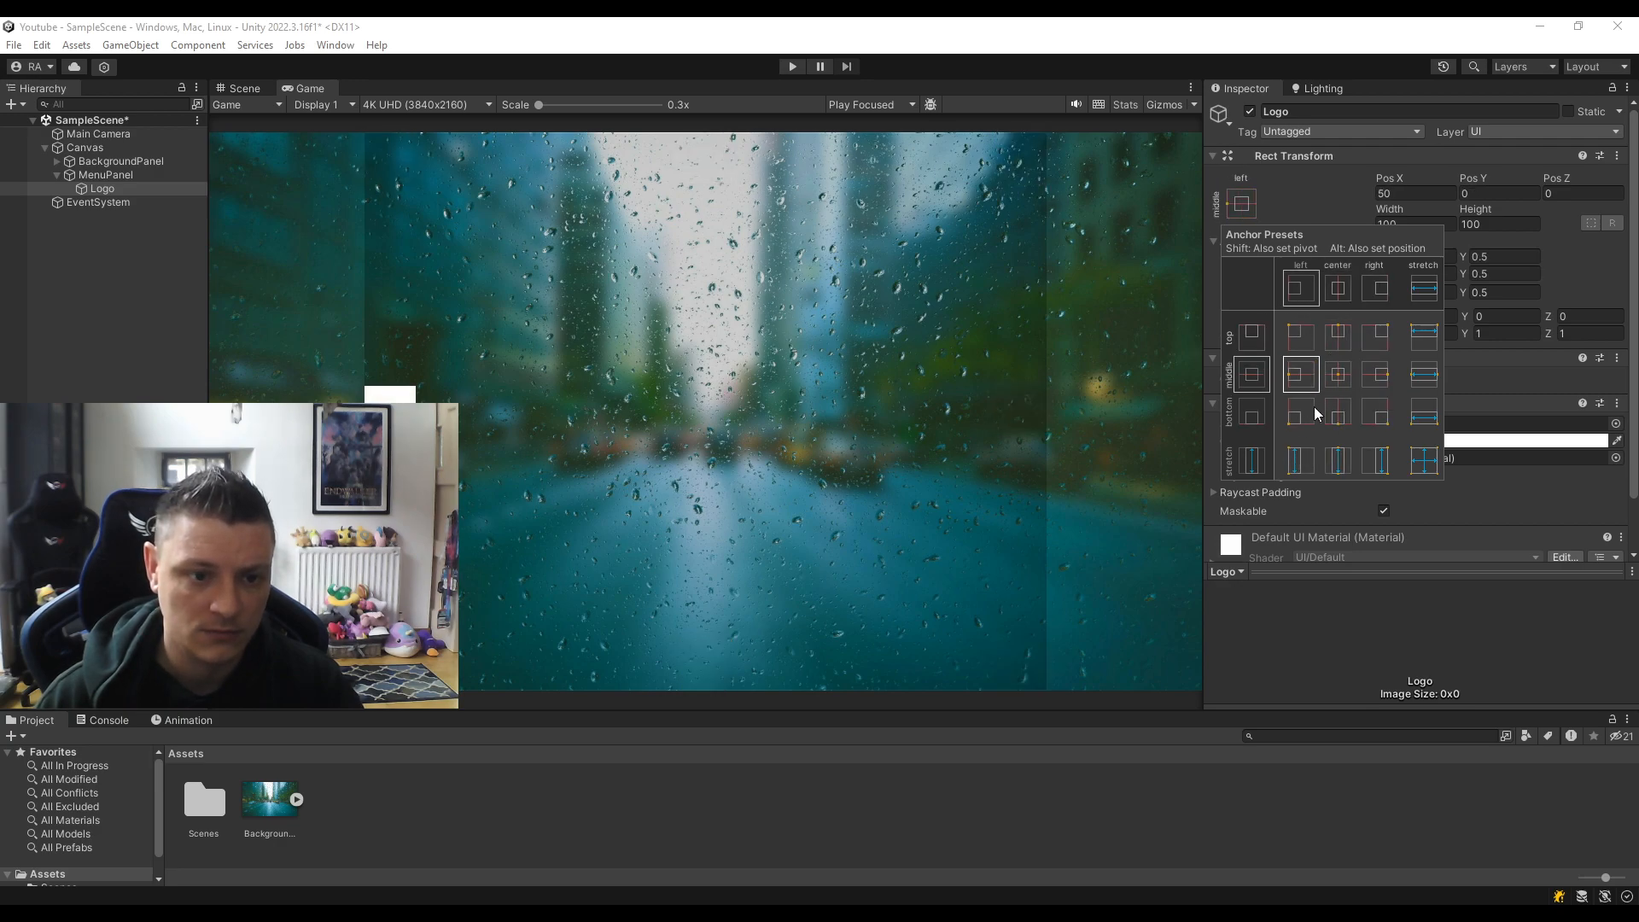
{"action": "left_click", "coordinate": [1313, 408], "text": "alt"}
{"action": "left_click", "coordinate": [1341, 416], "text": "alt"}
{"action": "left_click", "coordinate": [1375, 415], "text": "alt"}
{"action": "left_click", "coordinate": [1375, 374], "text": "alt"}
{"action": "left_click", "coordinate": [1375, 336], "text": "alt"}
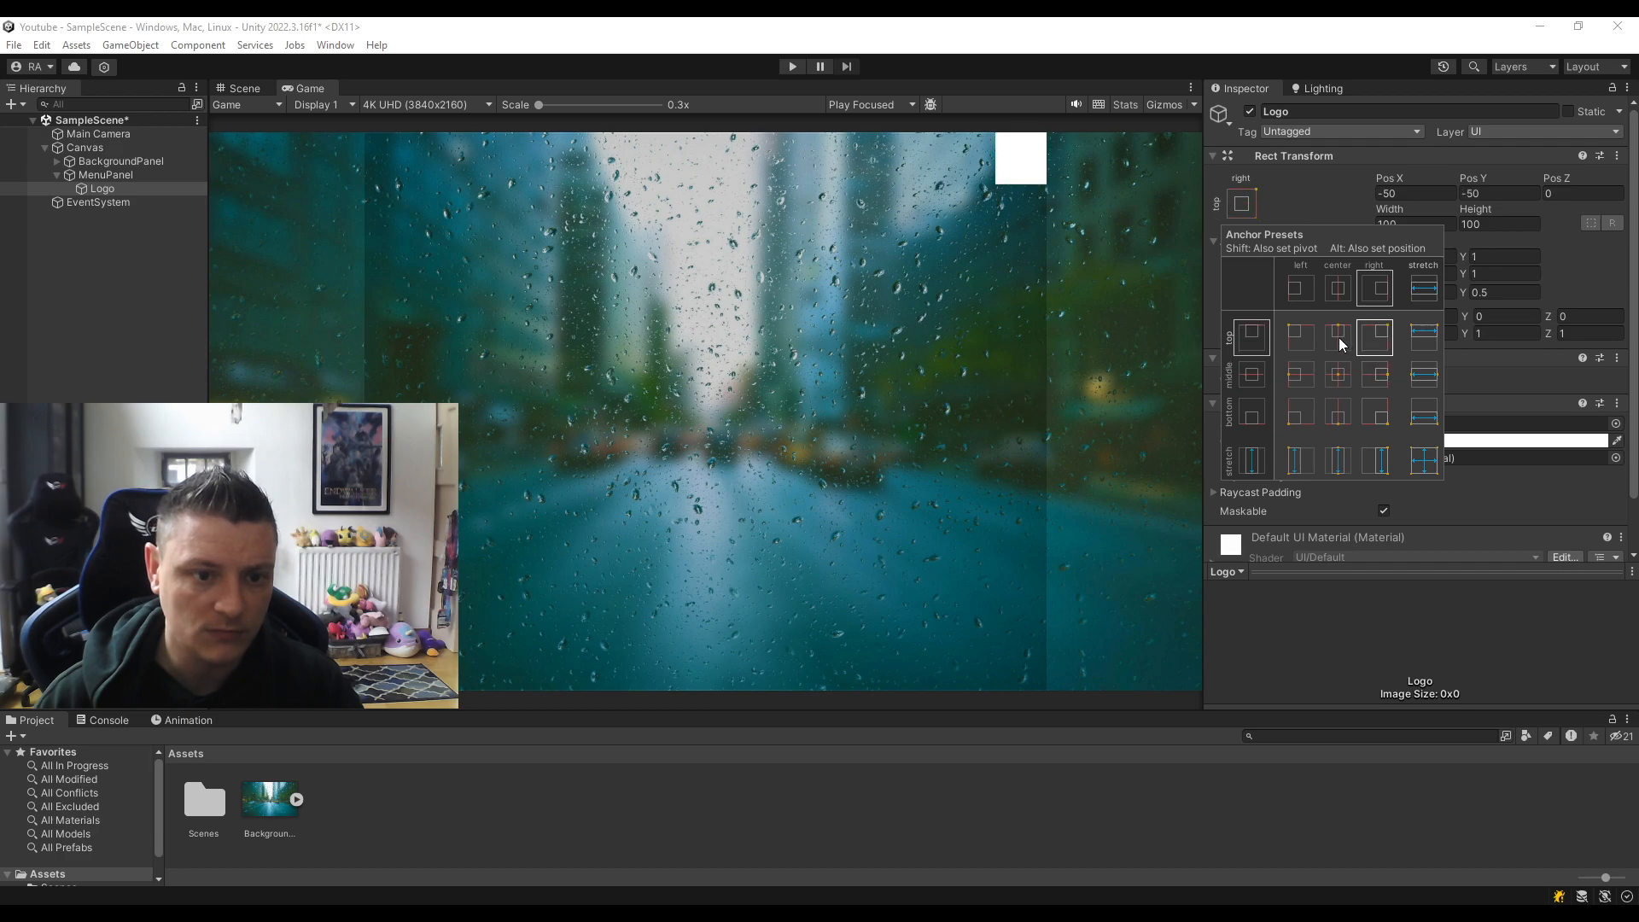
{"action": "left_click", "coordinate": [1338, 338], "text": "alt"}
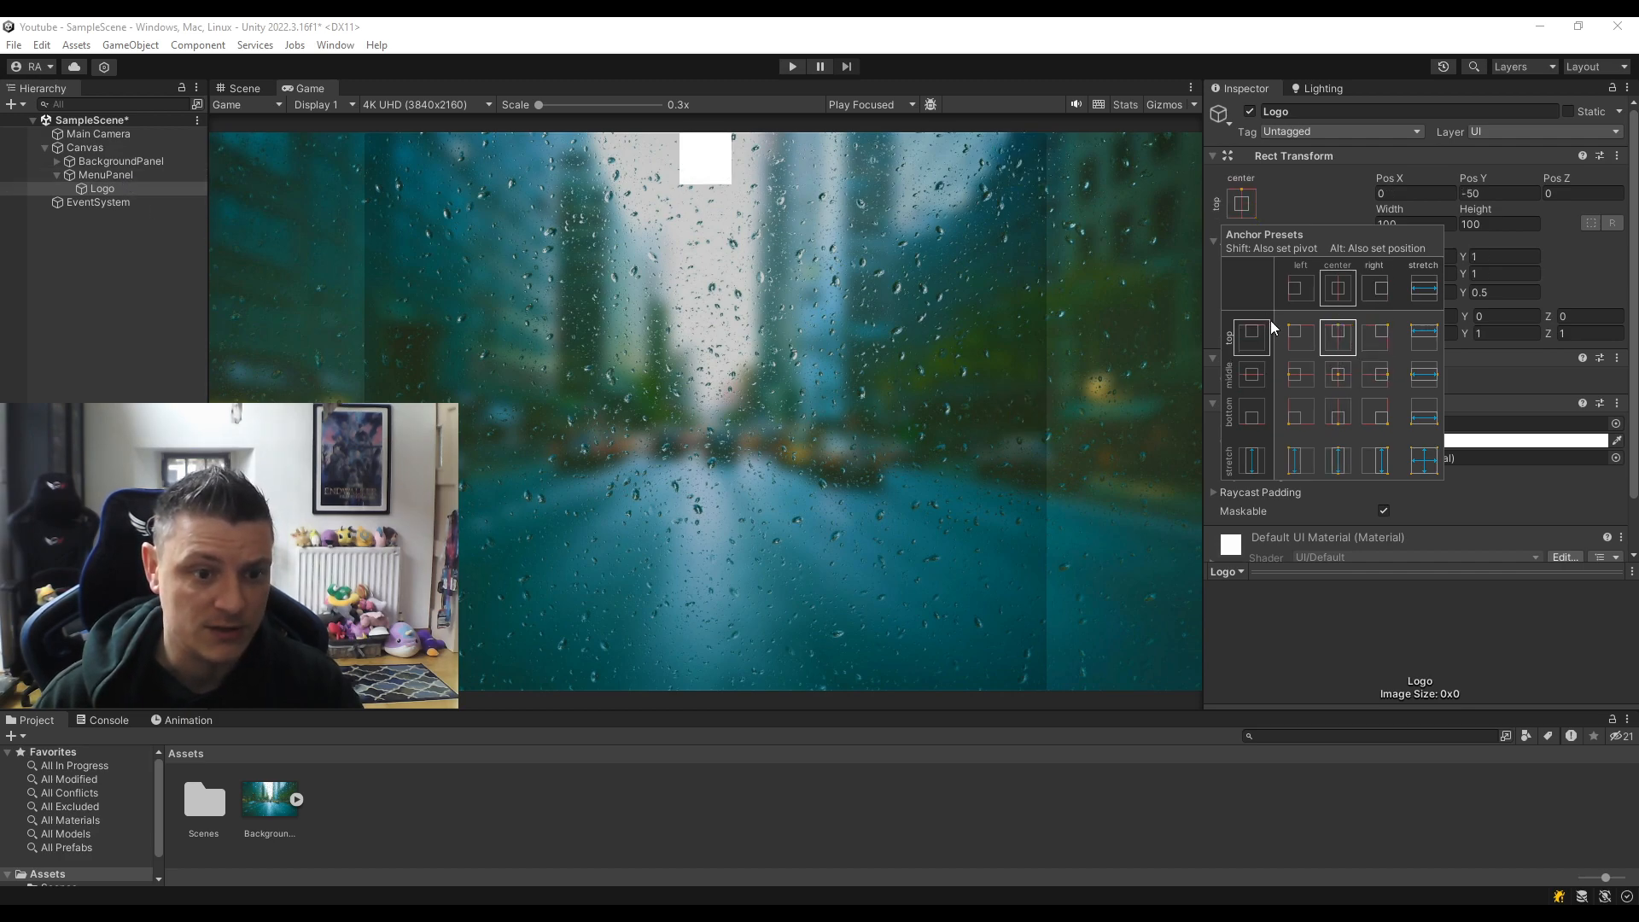
Snap Logo with its anchors through MenuPanel's left, bottom-right, right and top positions, ending at middle center.
{"action": "left_click", "coordinate": [1299, 338], "text": "alt"}
{"action": "left_click", "coordinate": [1301, 380], "text": "alt"}
{"action": "left_click", "coordinate": [1303, 415], "text": "alt"}
{"action": "left_click", "coordinate": [1366, 418], "text": "alt"}
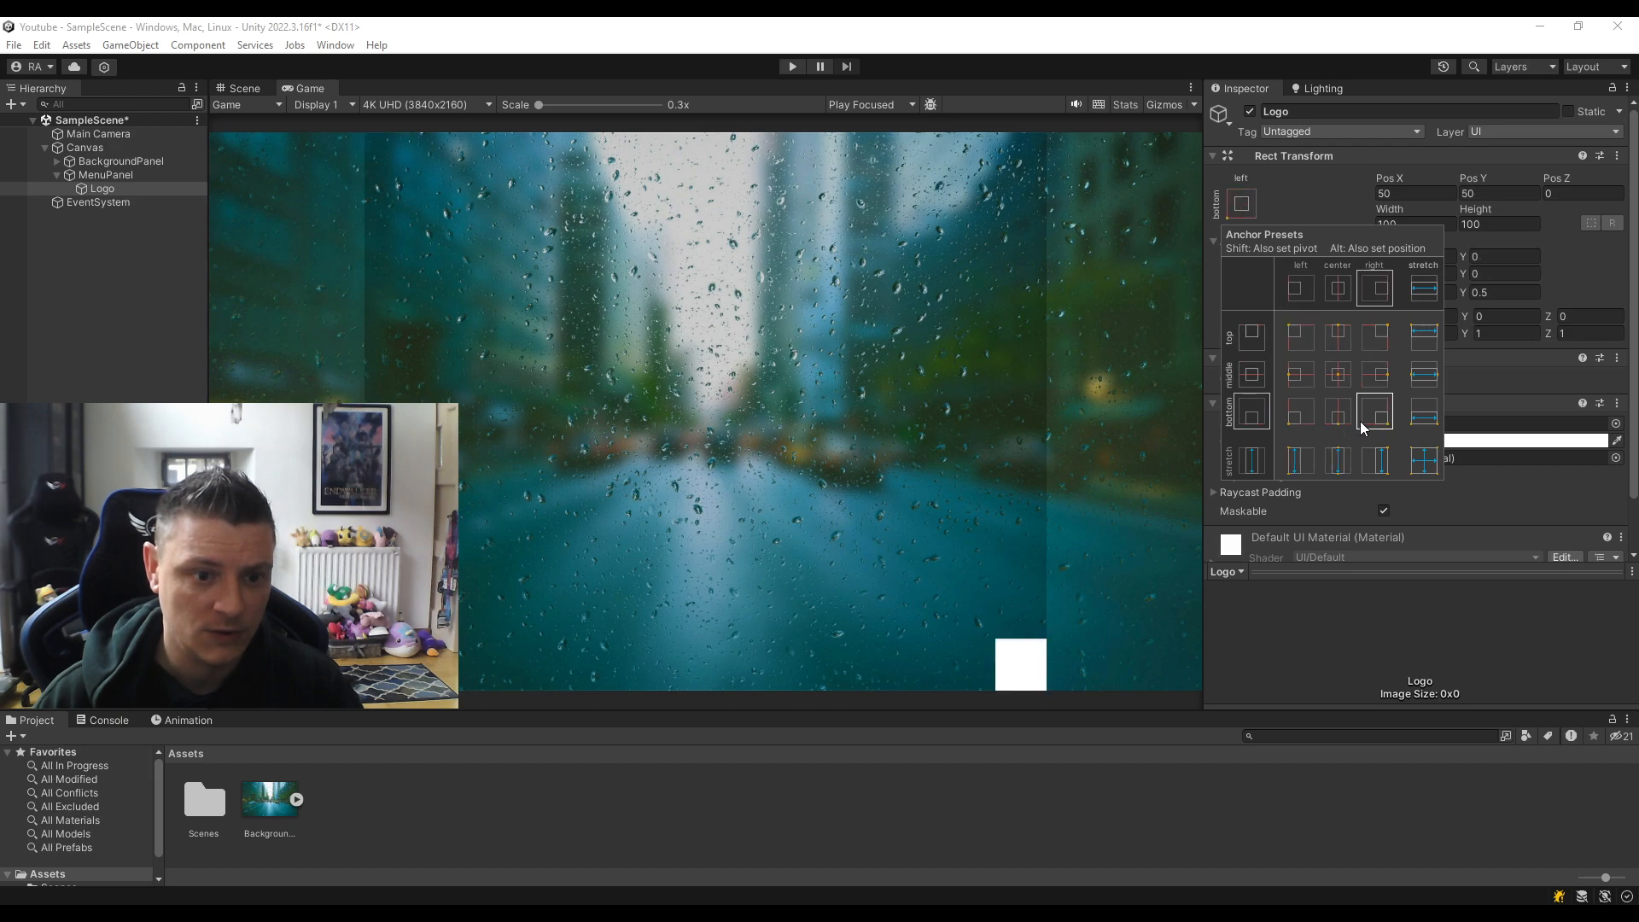
{"action": "left_click", "coordinate": [1382, 374], "text": "alt"}
{"action": "left_click", "coordinate": [1376, 334], "text": "alt"}
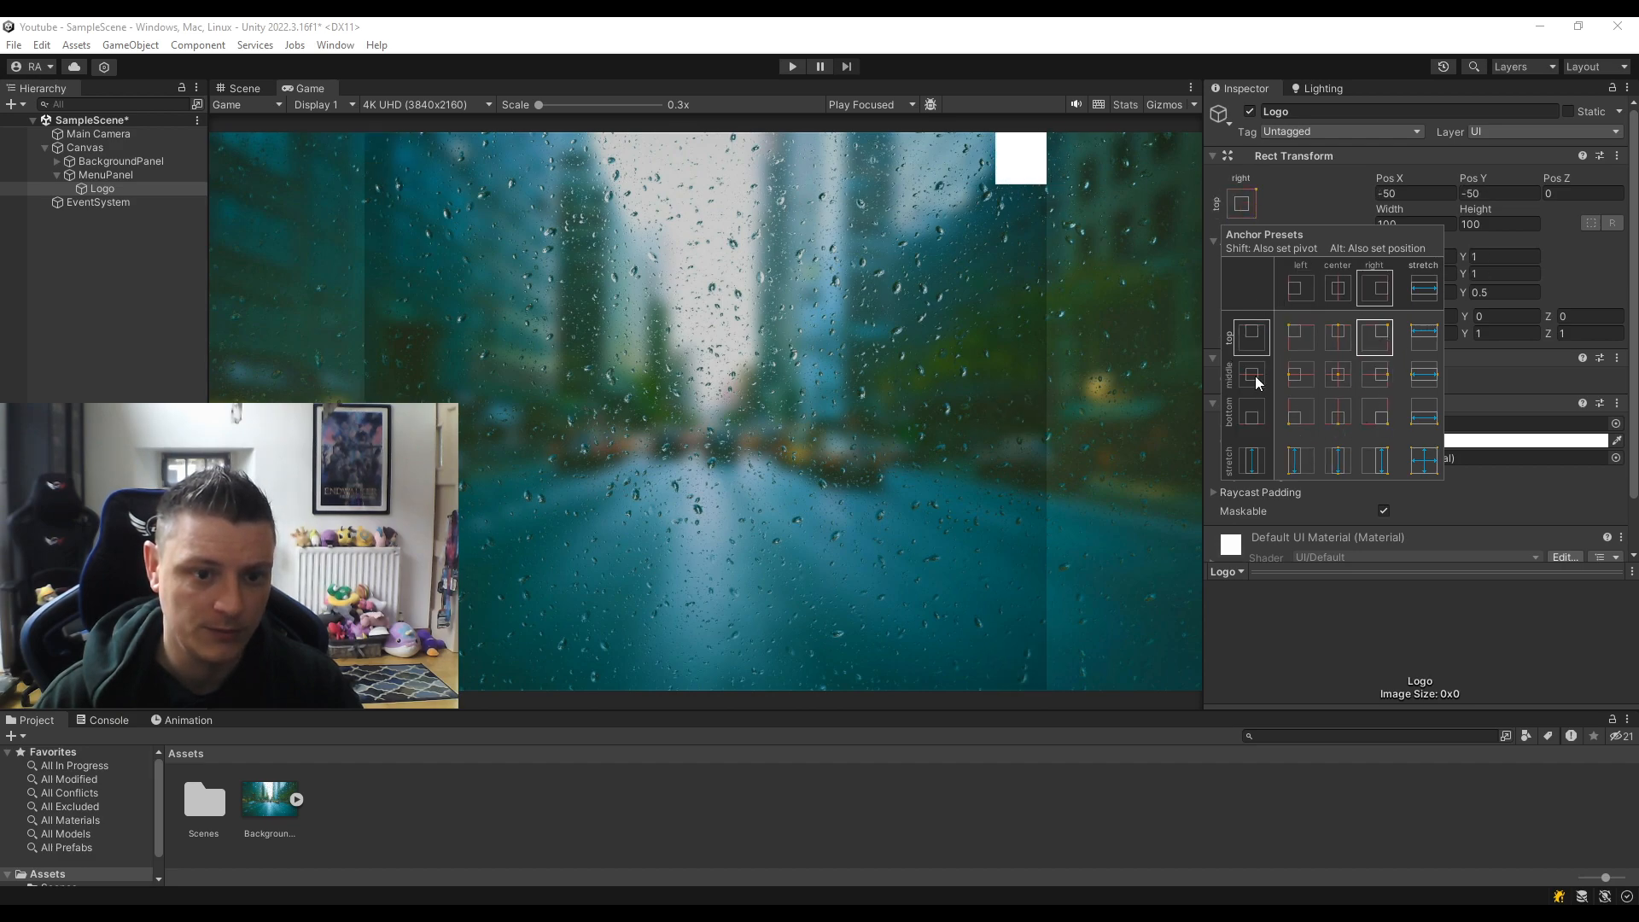
{"action": "left_click", "coordinate": [1338, 335], "text": "alt"}
{"action": "left_click", "coordinate": [1302, 336], "text": "alt"}
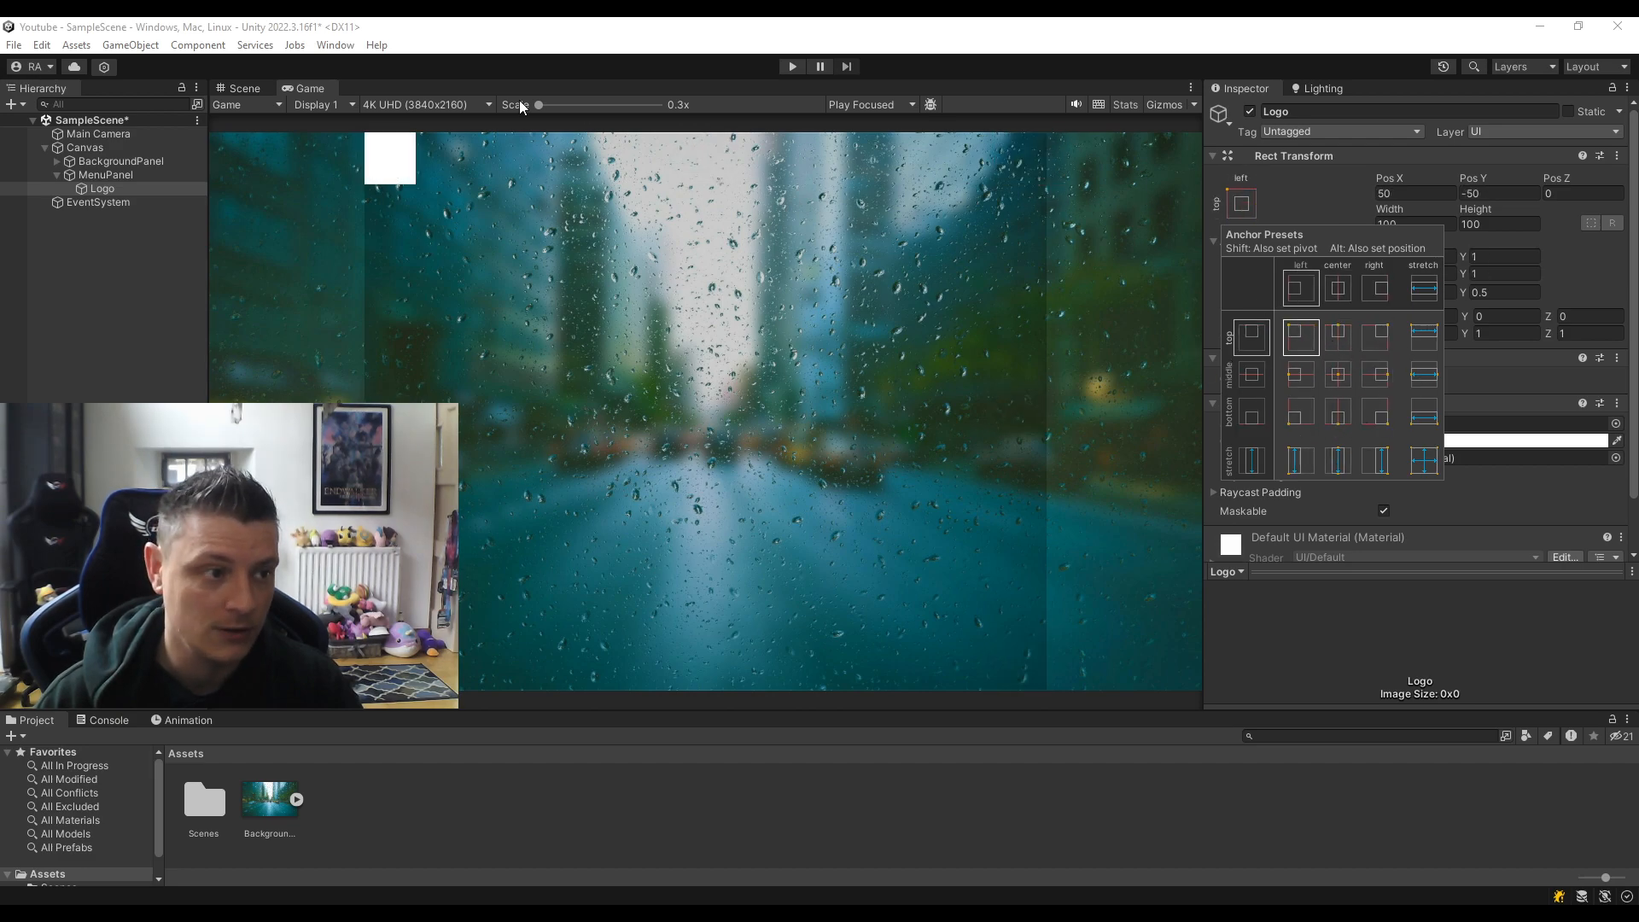
{"action": "left_click", "coordinate": [1338, 374], "text": "alt"}
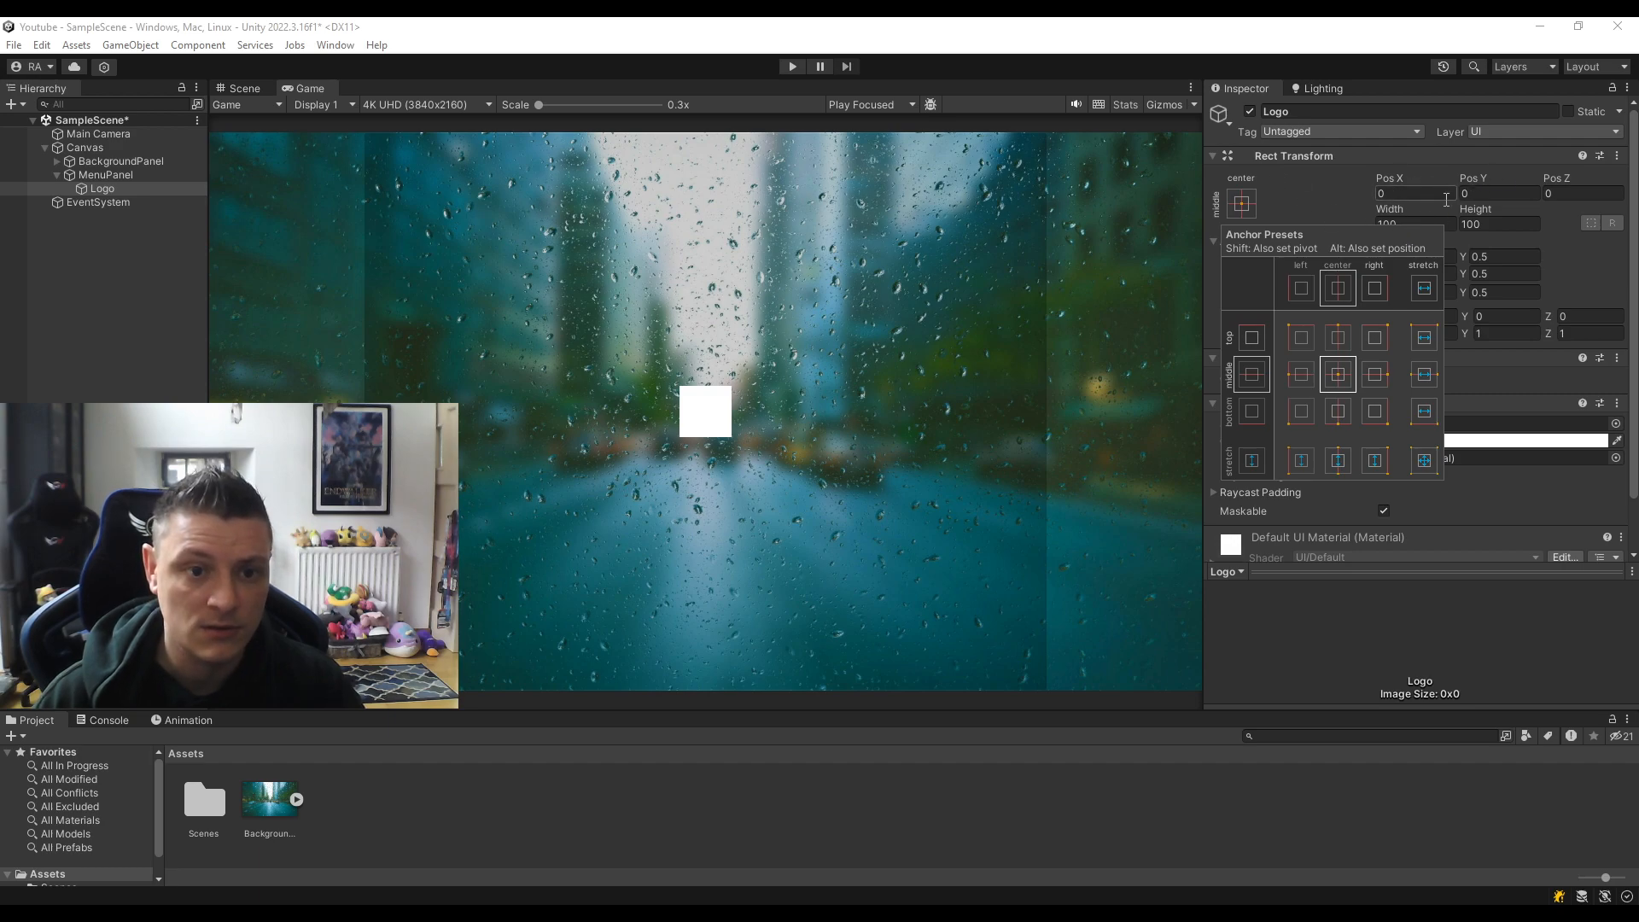
Anchor and position Logo at MenuPanel's top center, set its Pos Y to -200, and clear the selection.
{"action": "left_click", "coordinate": [1338, 340], "text": "alt"}
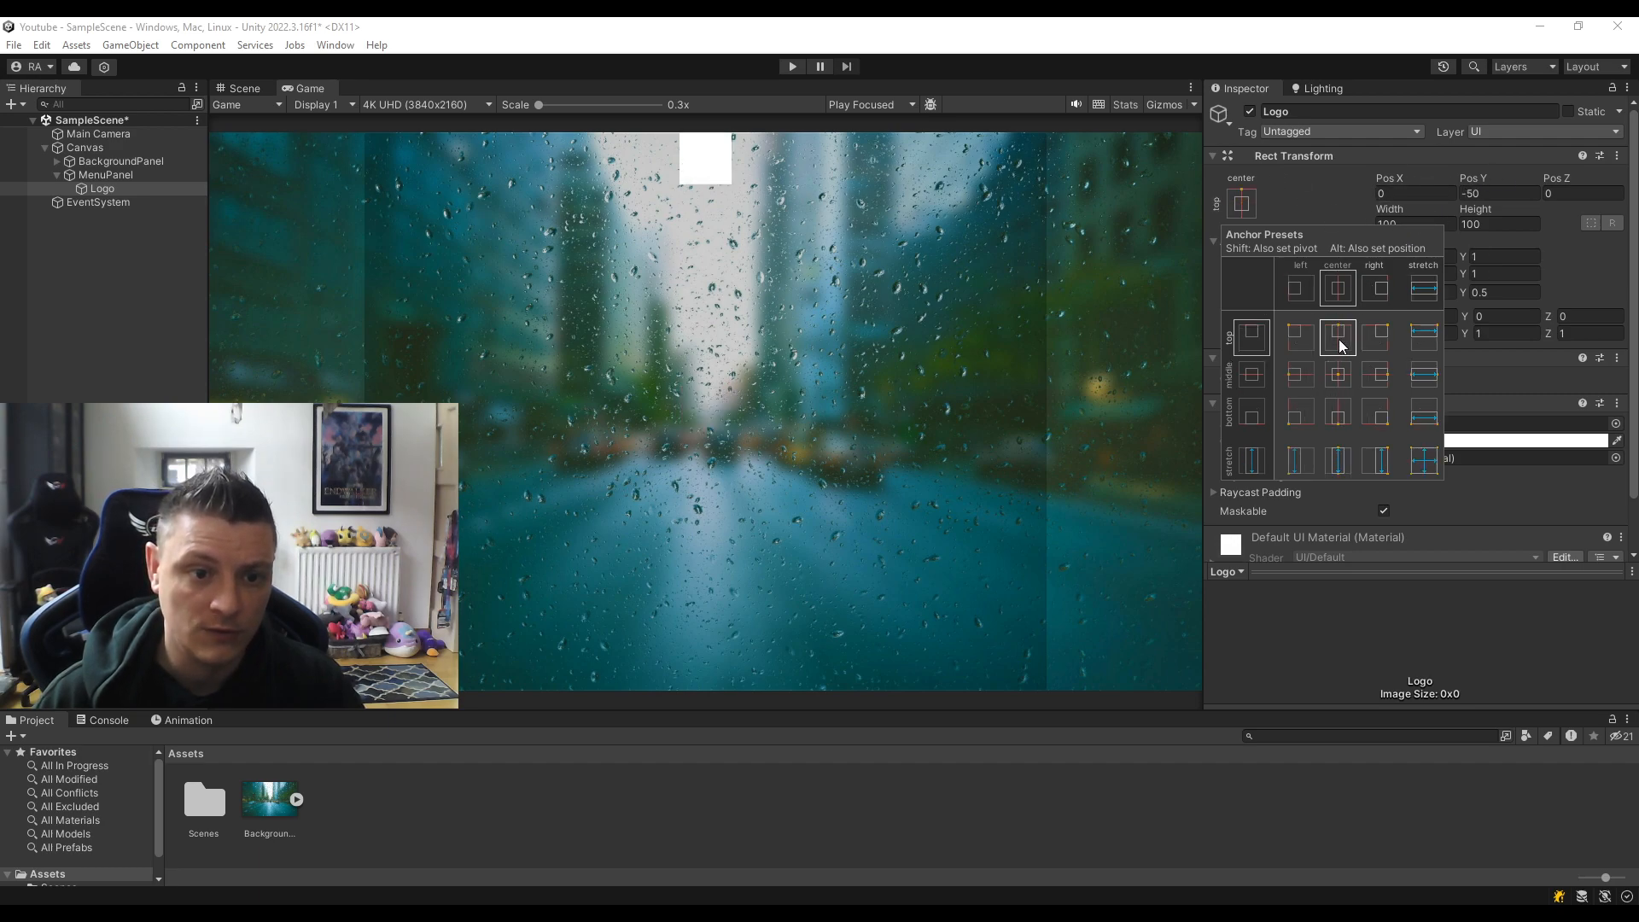
{"action": "left_click", "coordinate": [1497, 196]}
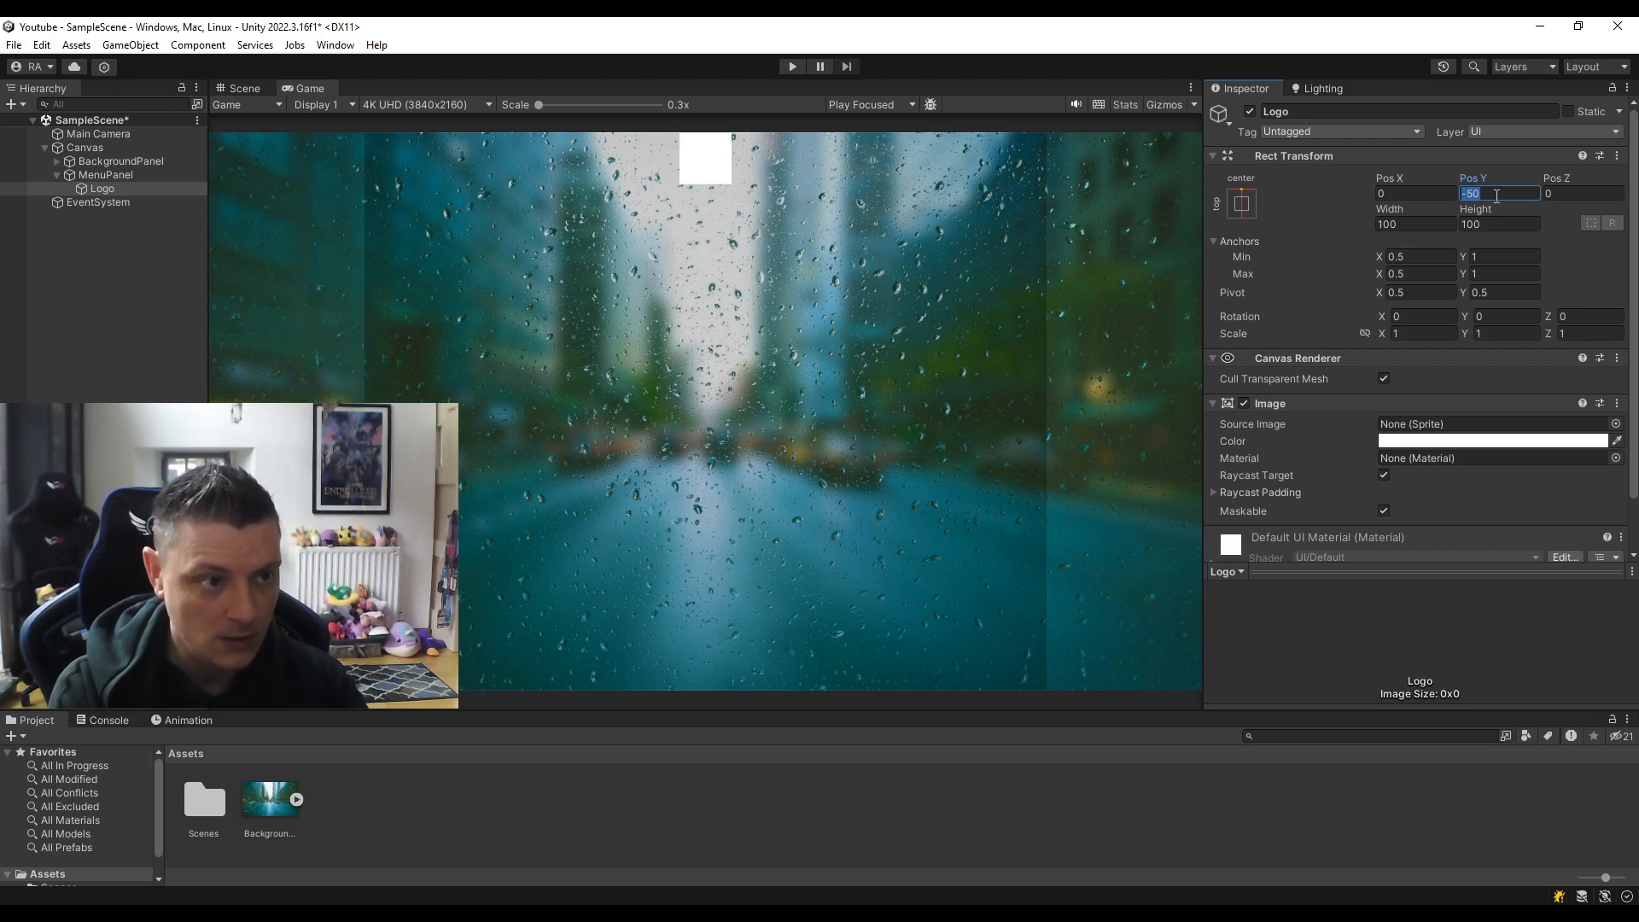
{"action": "type", "text": "-200"}
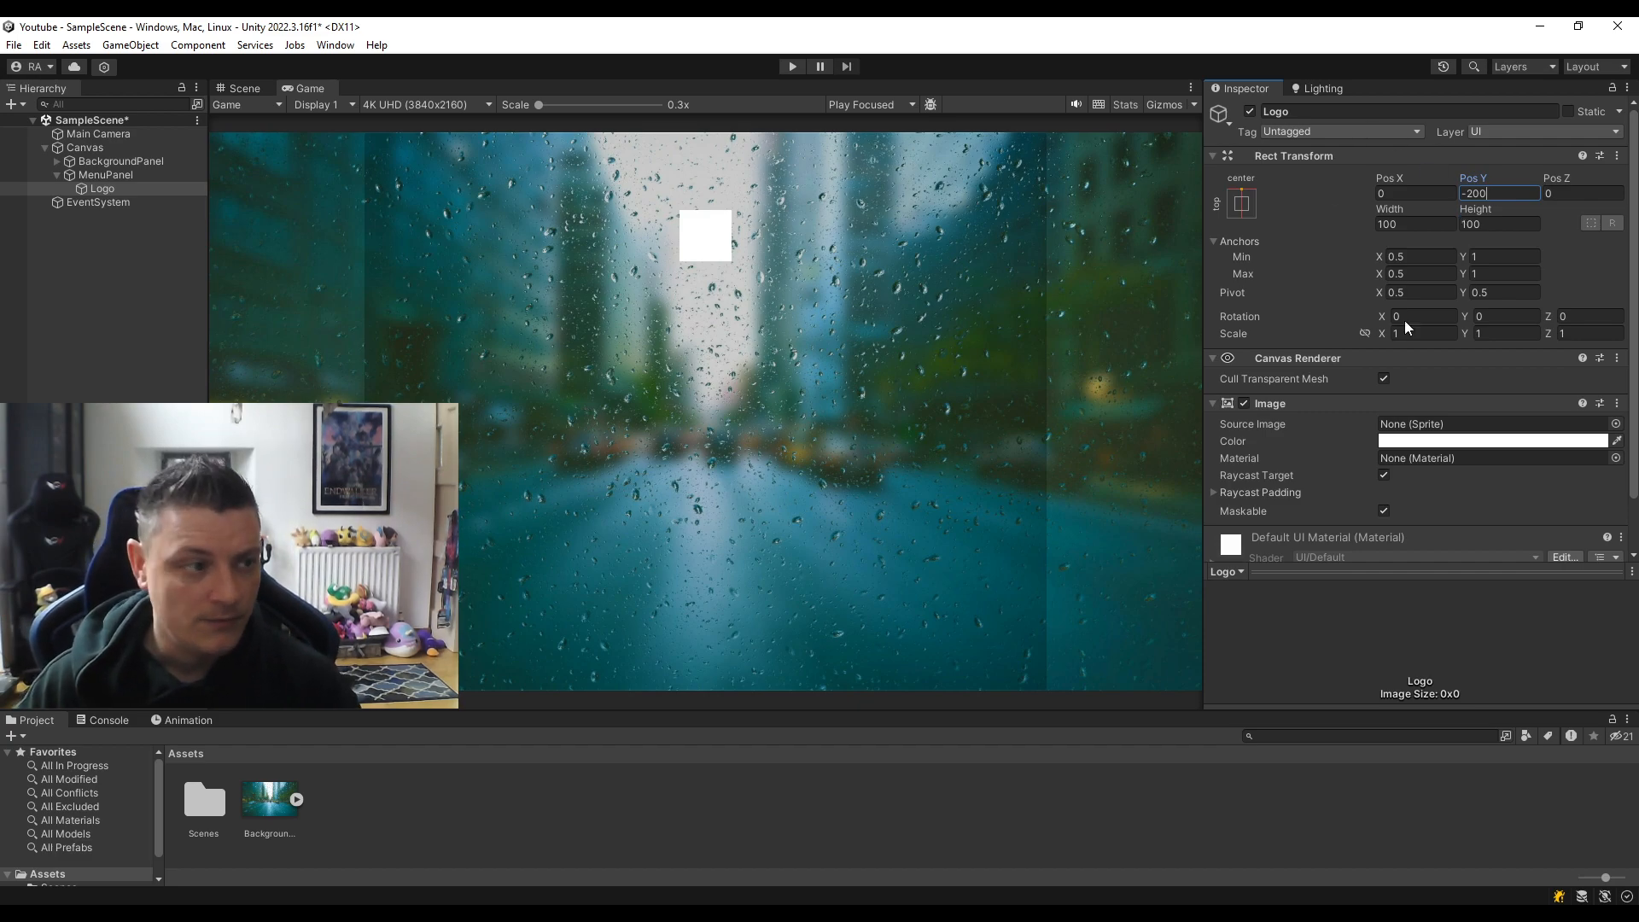
{"action": "left_click", "coordinate": [116, 258]}
Add a TextMeshPro button to the Canvas, import the TMP Essentials, and close the importer window.
{"action": "left_click", "coordinate": [118, 188]}
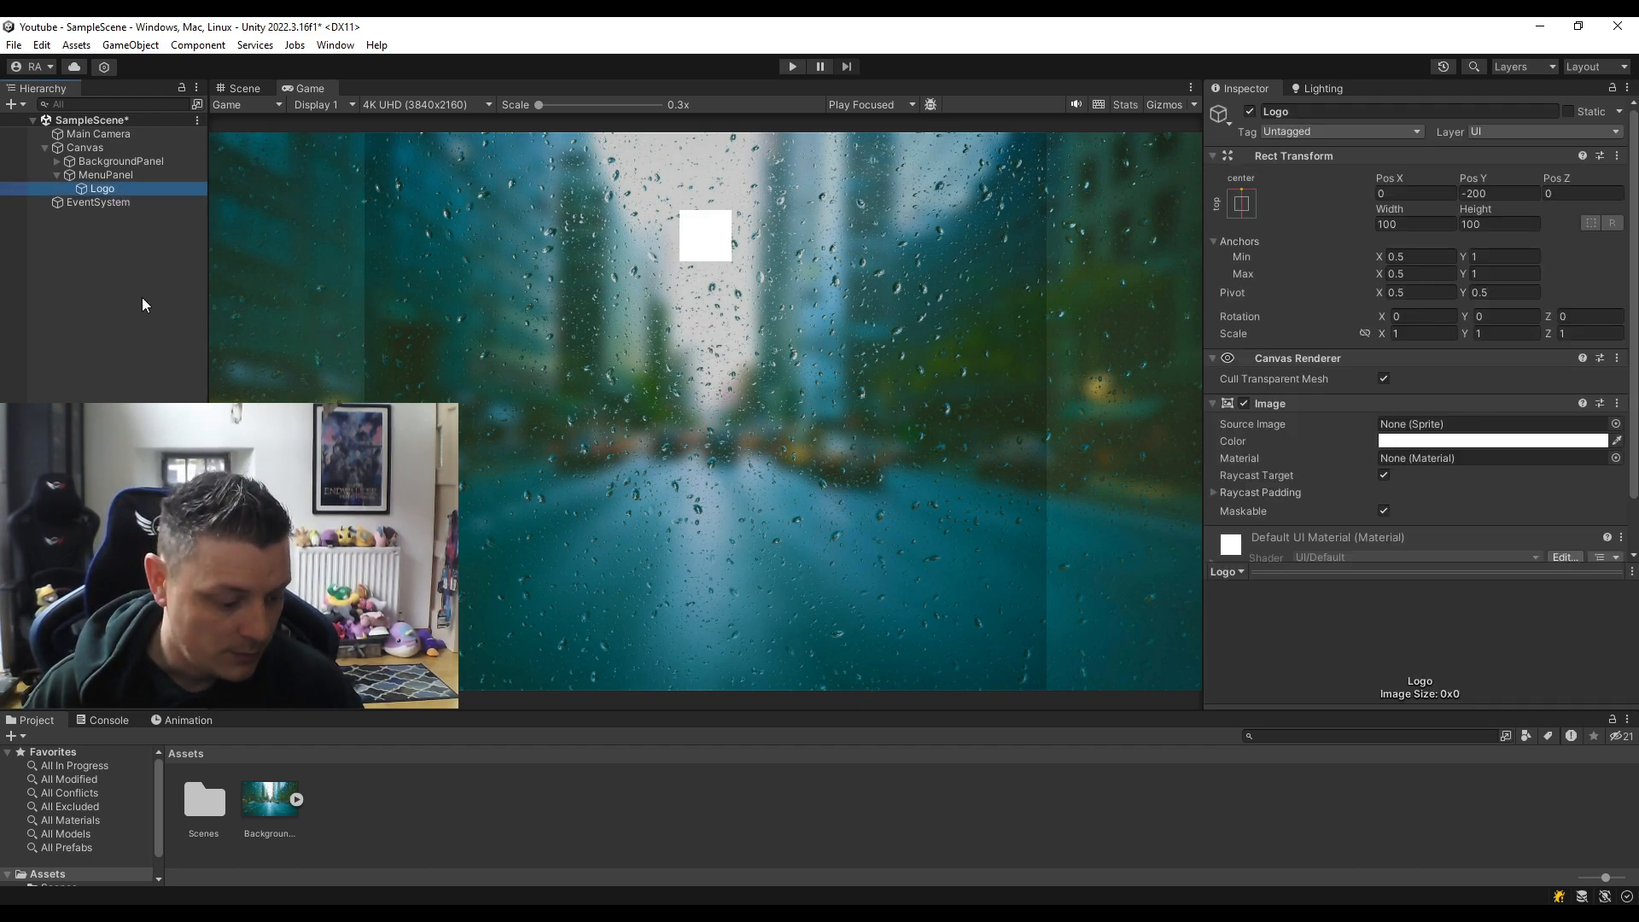
{"action": "left_click", "coordinate": [112, 49]}
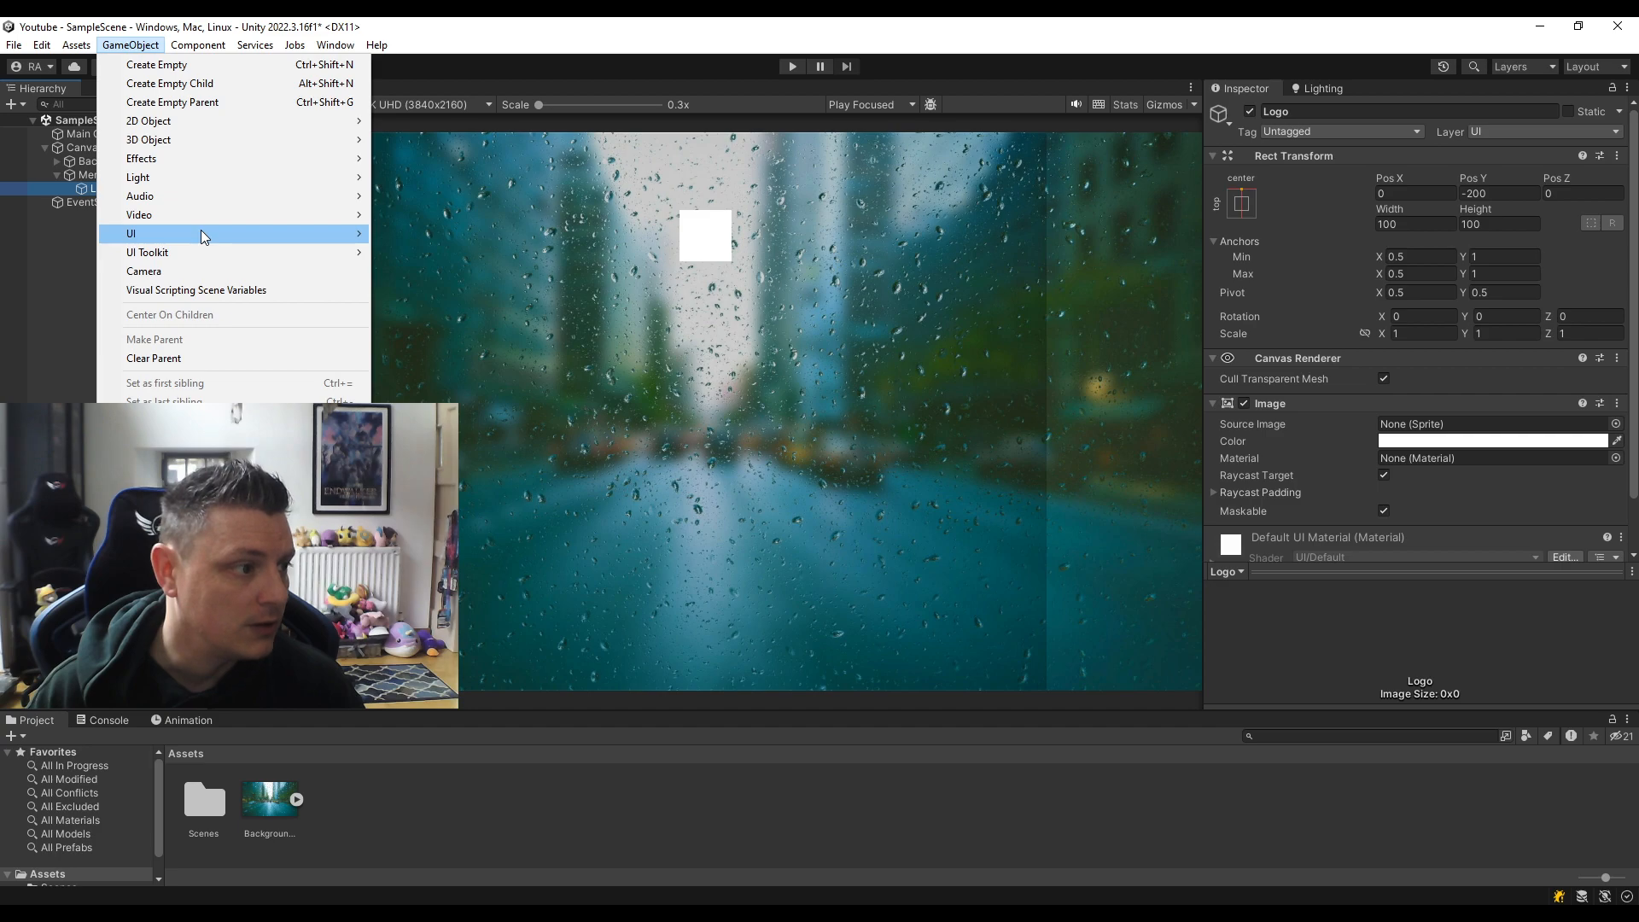
{"action": "mouse_move", "coordinate": [201, 232]}
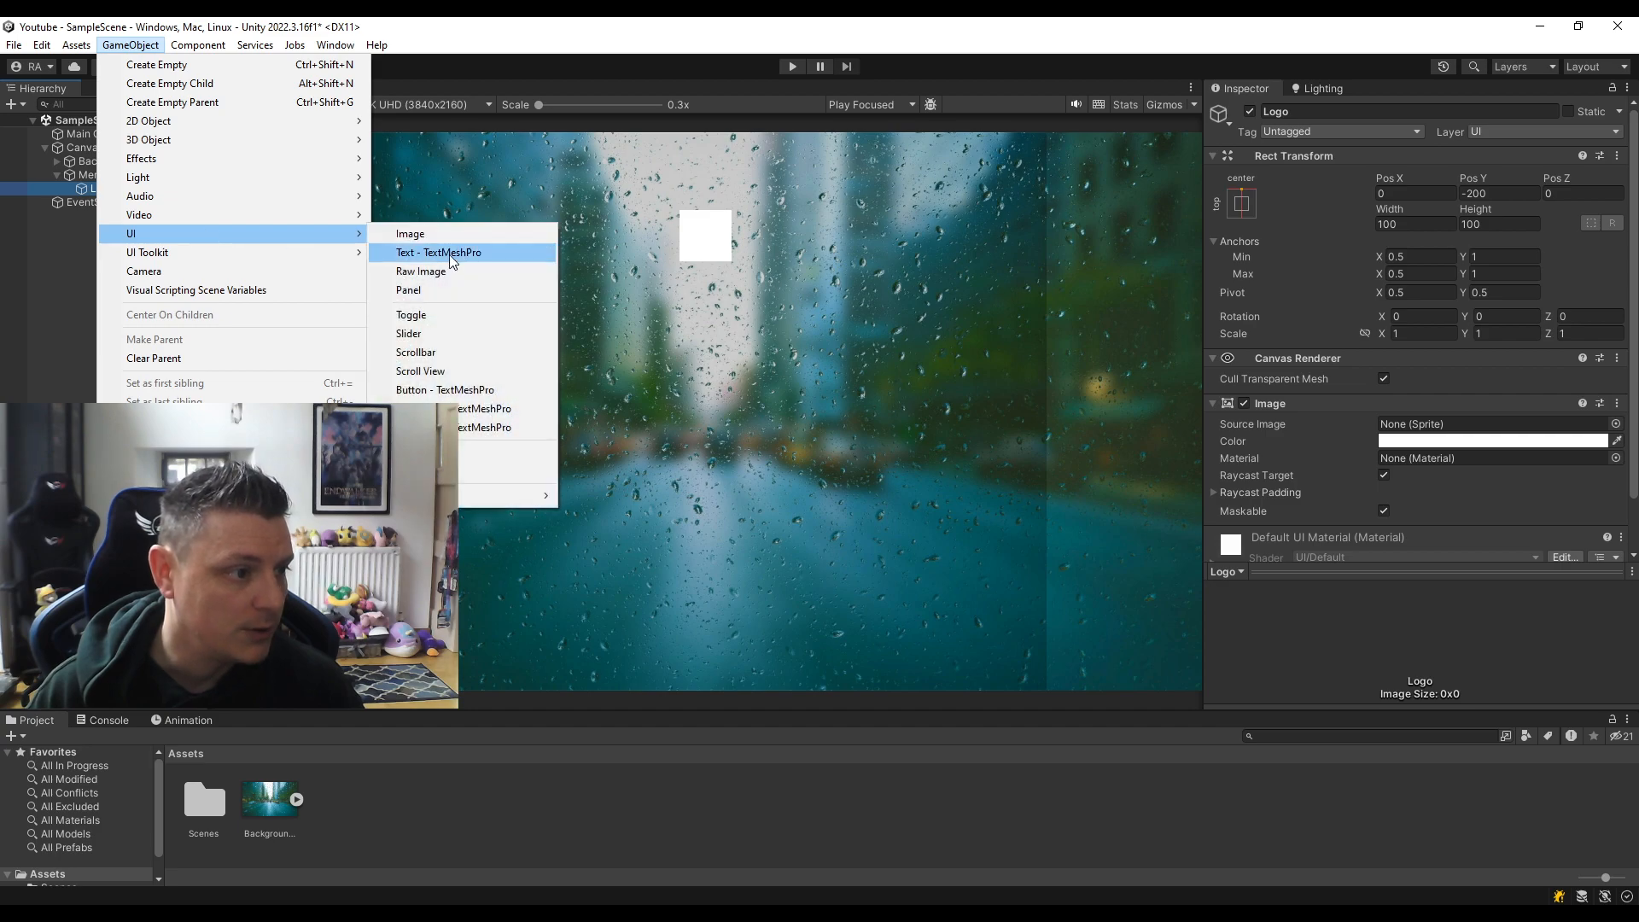
{"action": "left_click", "coordinate": [450, 390]}
{"action": "left_click_drag", "start_coordinate": [350, 75], "coordinate": [879, 178]}
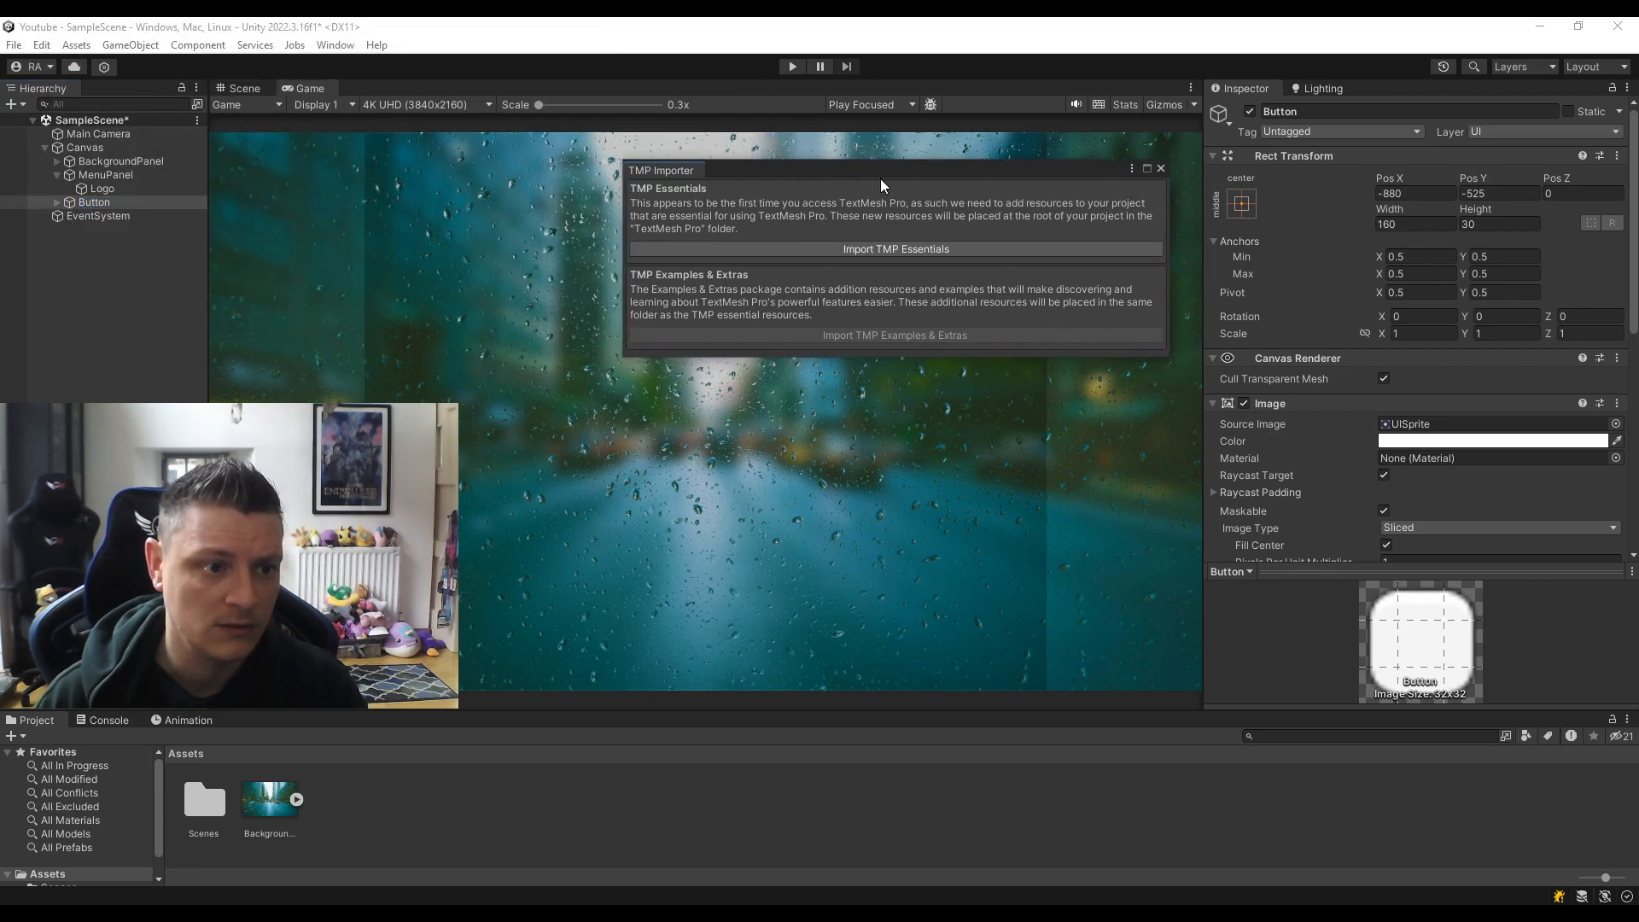
{"action": "left_click", "coordinate": [864, 250]}
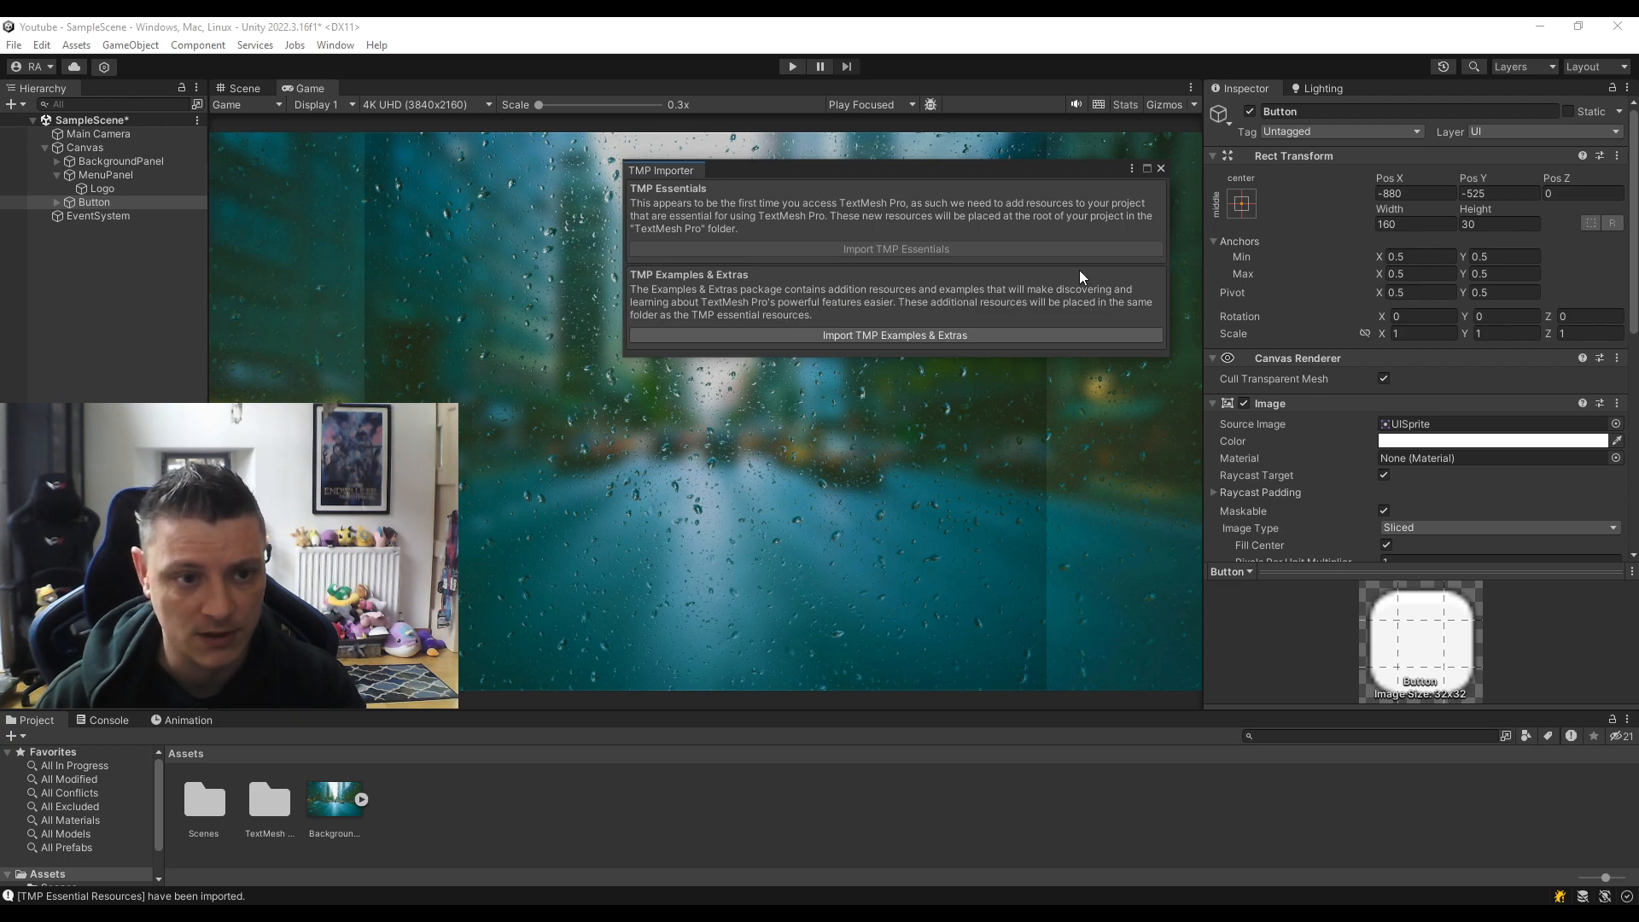
{"action": "left_click", "coordinate": [1161, 168]}
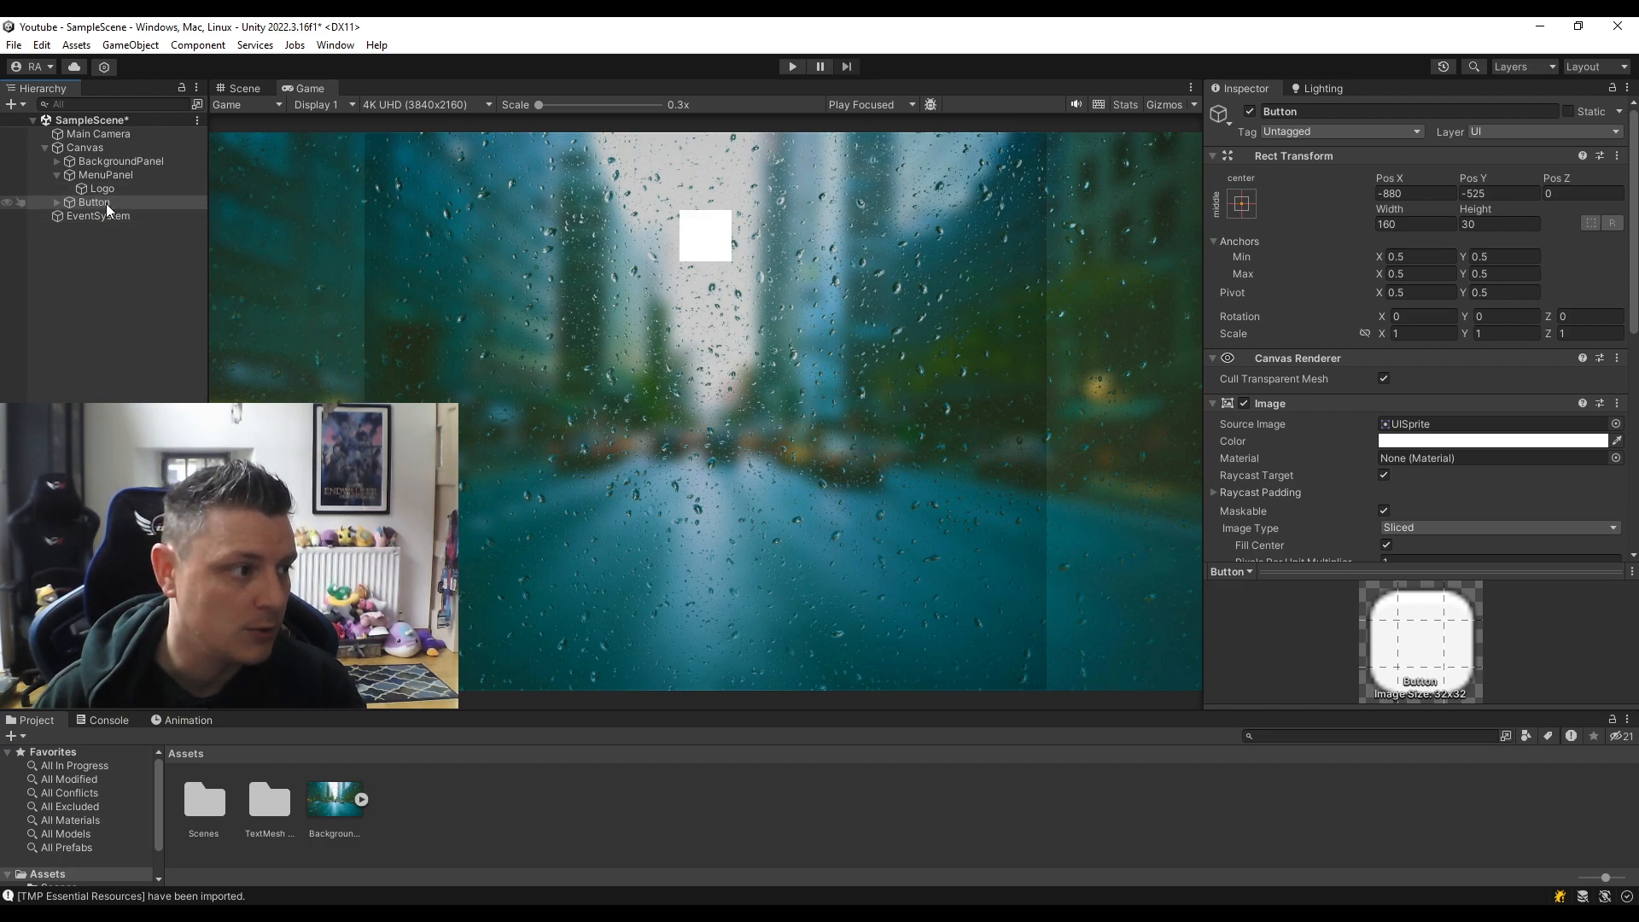
Center the new Button on the Canvas by setting its Pos X and Pos Y to 0.
{"action": "left_click", "coordinate": [244, 88]}
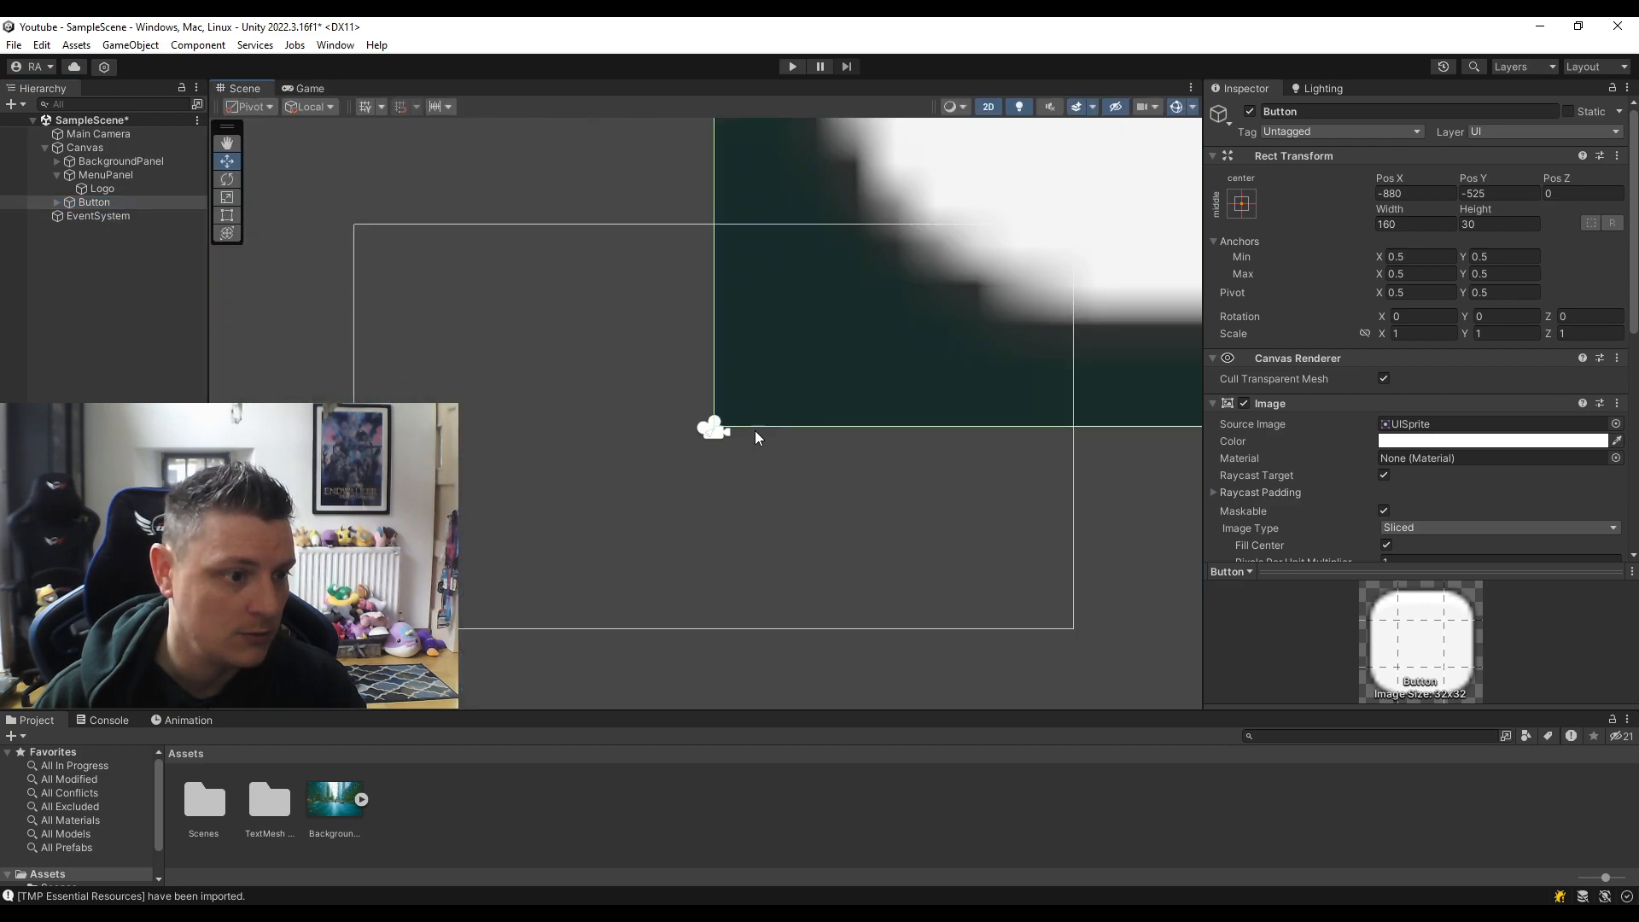
{"action": "double_click", "coordinate": [126, 205]}
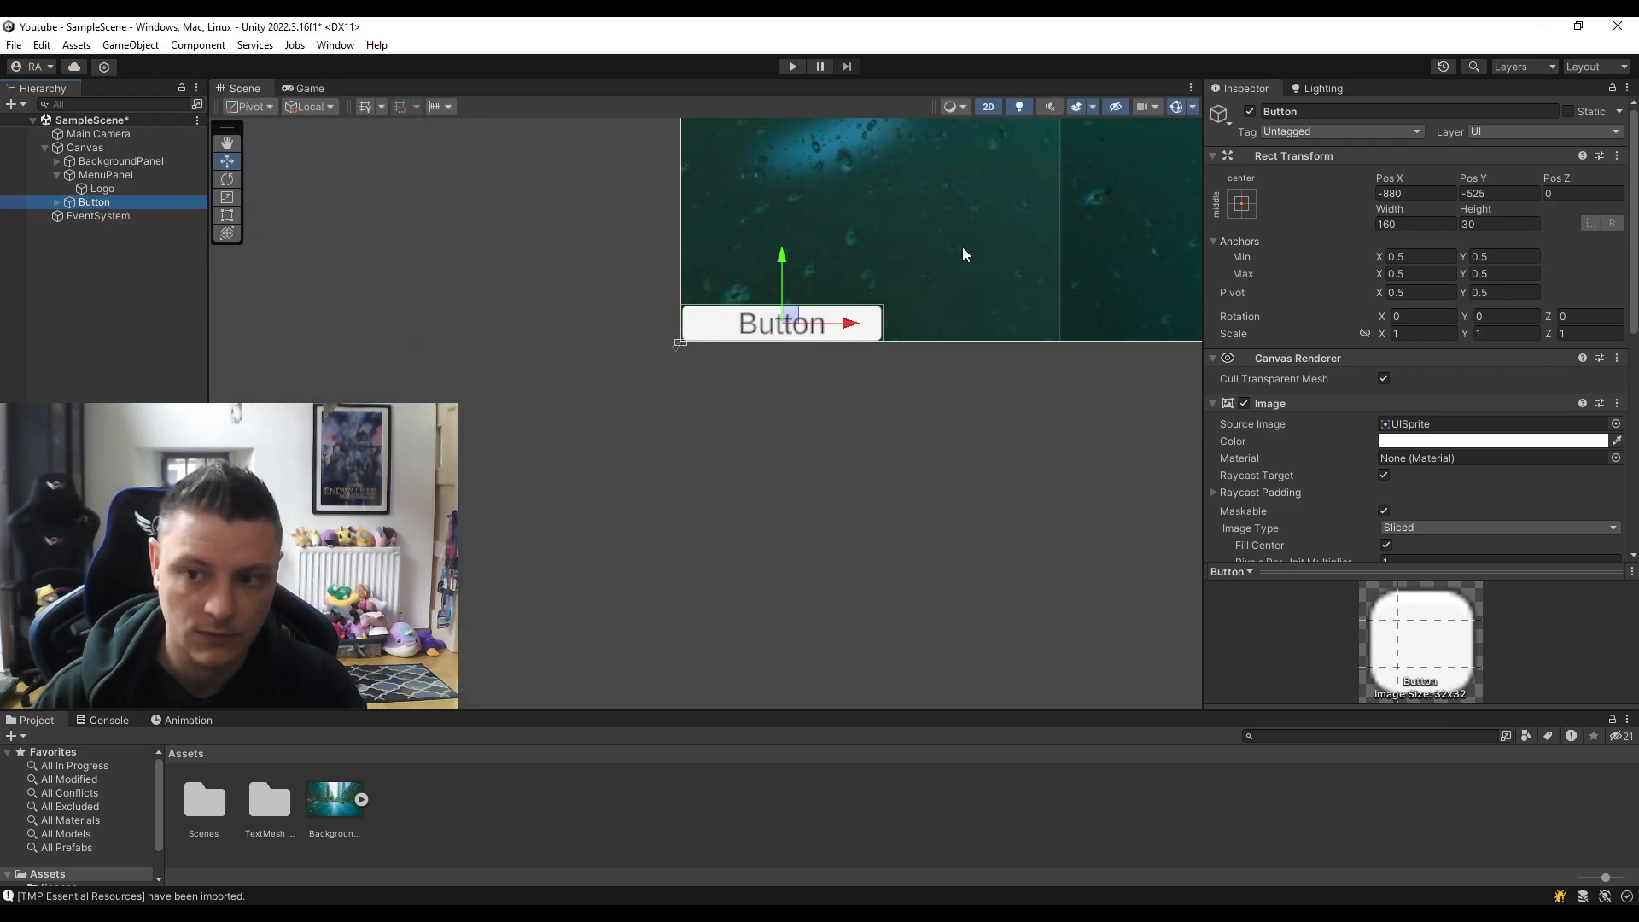
{"action": "scroll", "coordinate": [963, 255], "scroll_direction": "down", "scroll_amount": 10}
{"action": "middle_click_drag", "start_coordinate": [725, 594], "coordinate": [823, 457]}
{"action": "scroll", "coordinate": [823, 458], "scroll_direction": "down", "scroll_amount": 2}
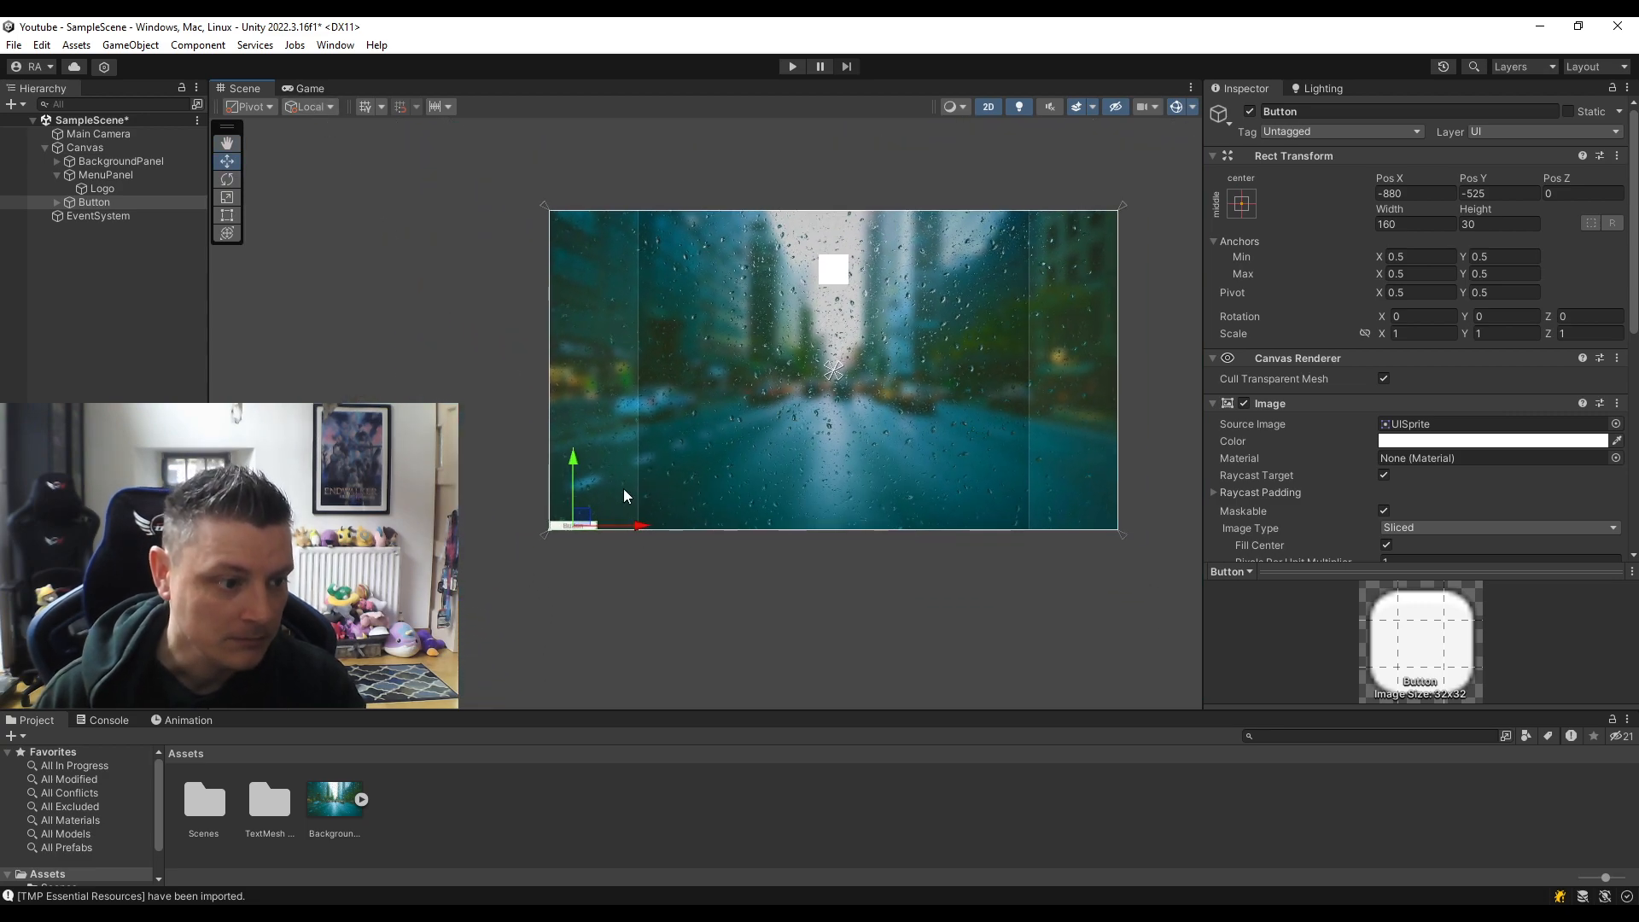
{"action": "left_click", "coordinate": [308, 88]}
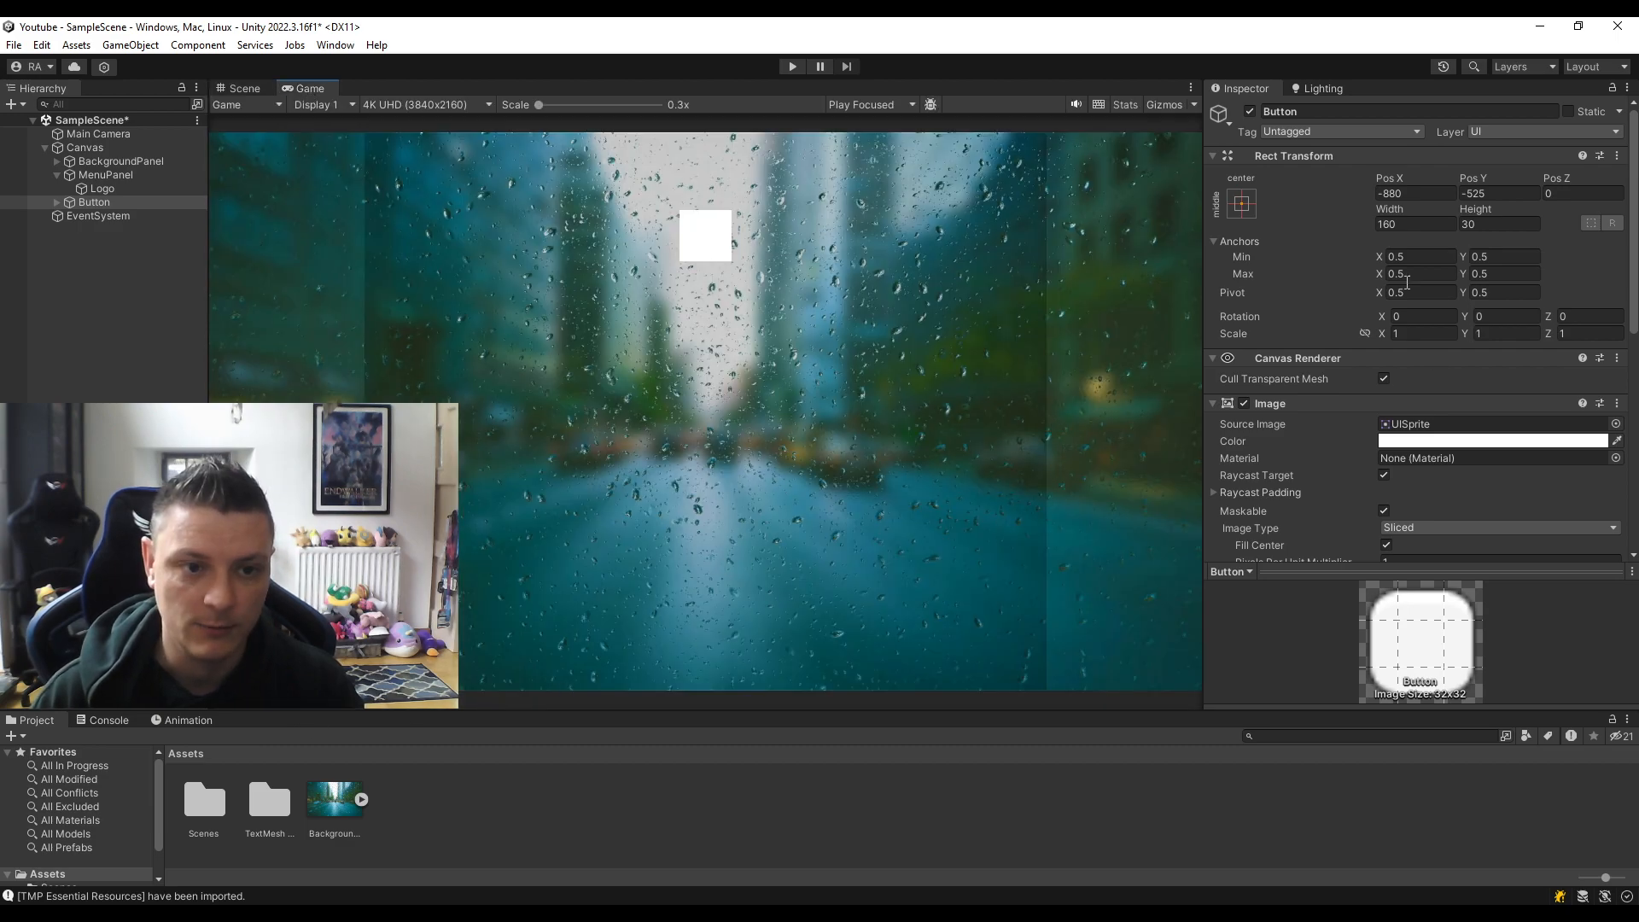
{"action": "left_click", "coordinate": [1423, 192]}
{"action": "type", "text": "0"}
{"action": "left_click", "coordinate": [1506, 197]}
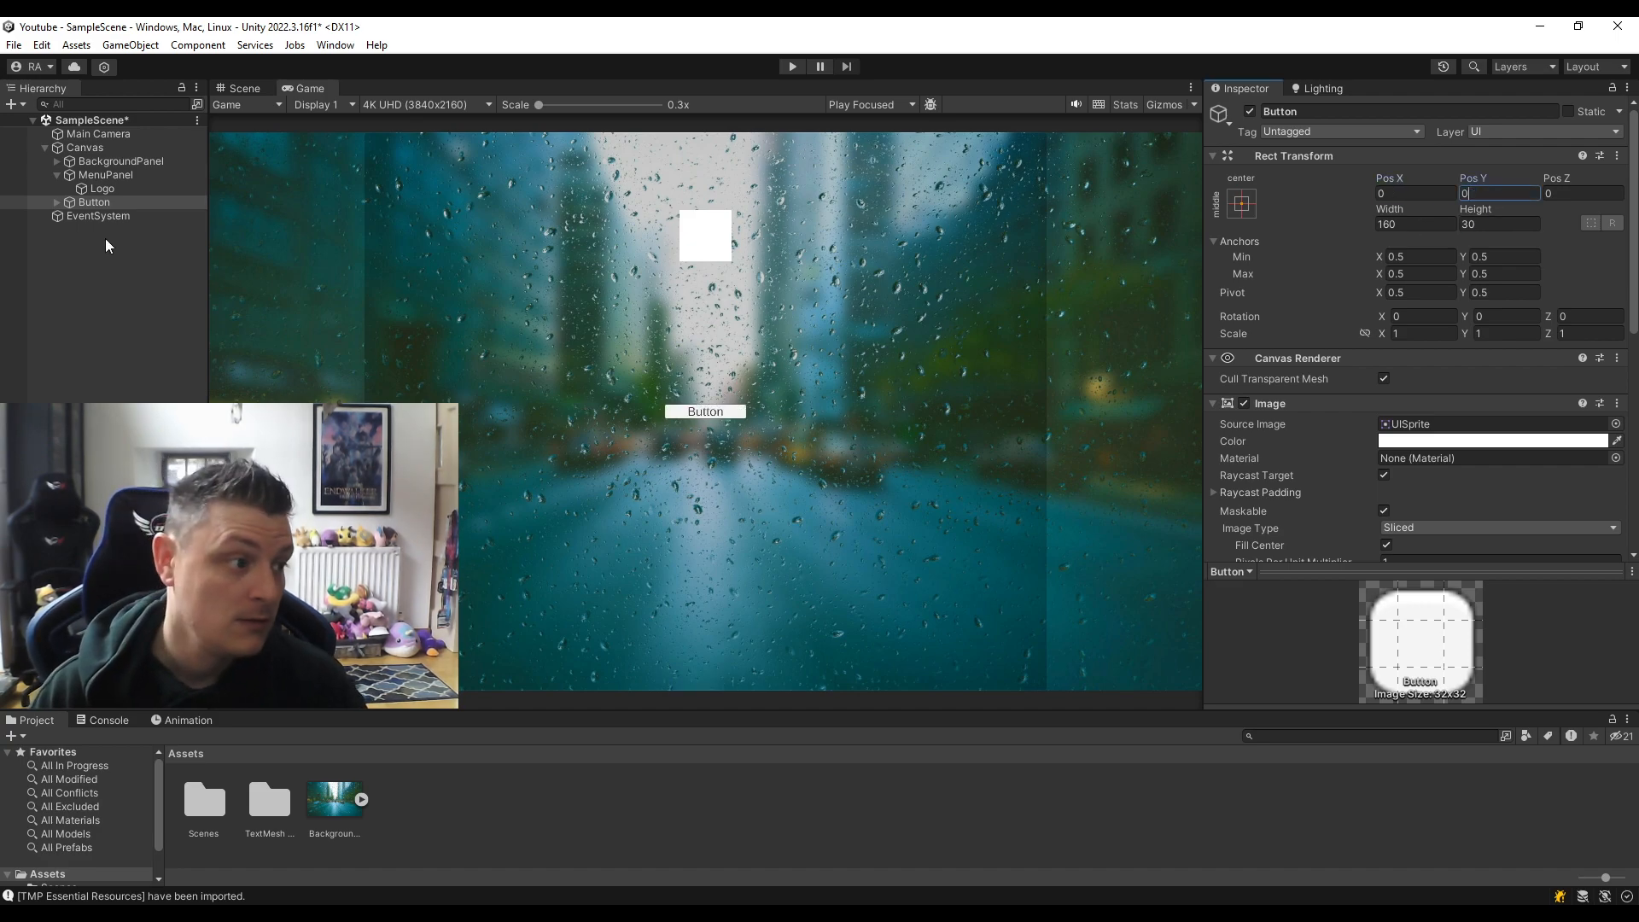
Rename the Button object as PlayButton.
{"action": "left_click", "coordinate": [94, 204]}
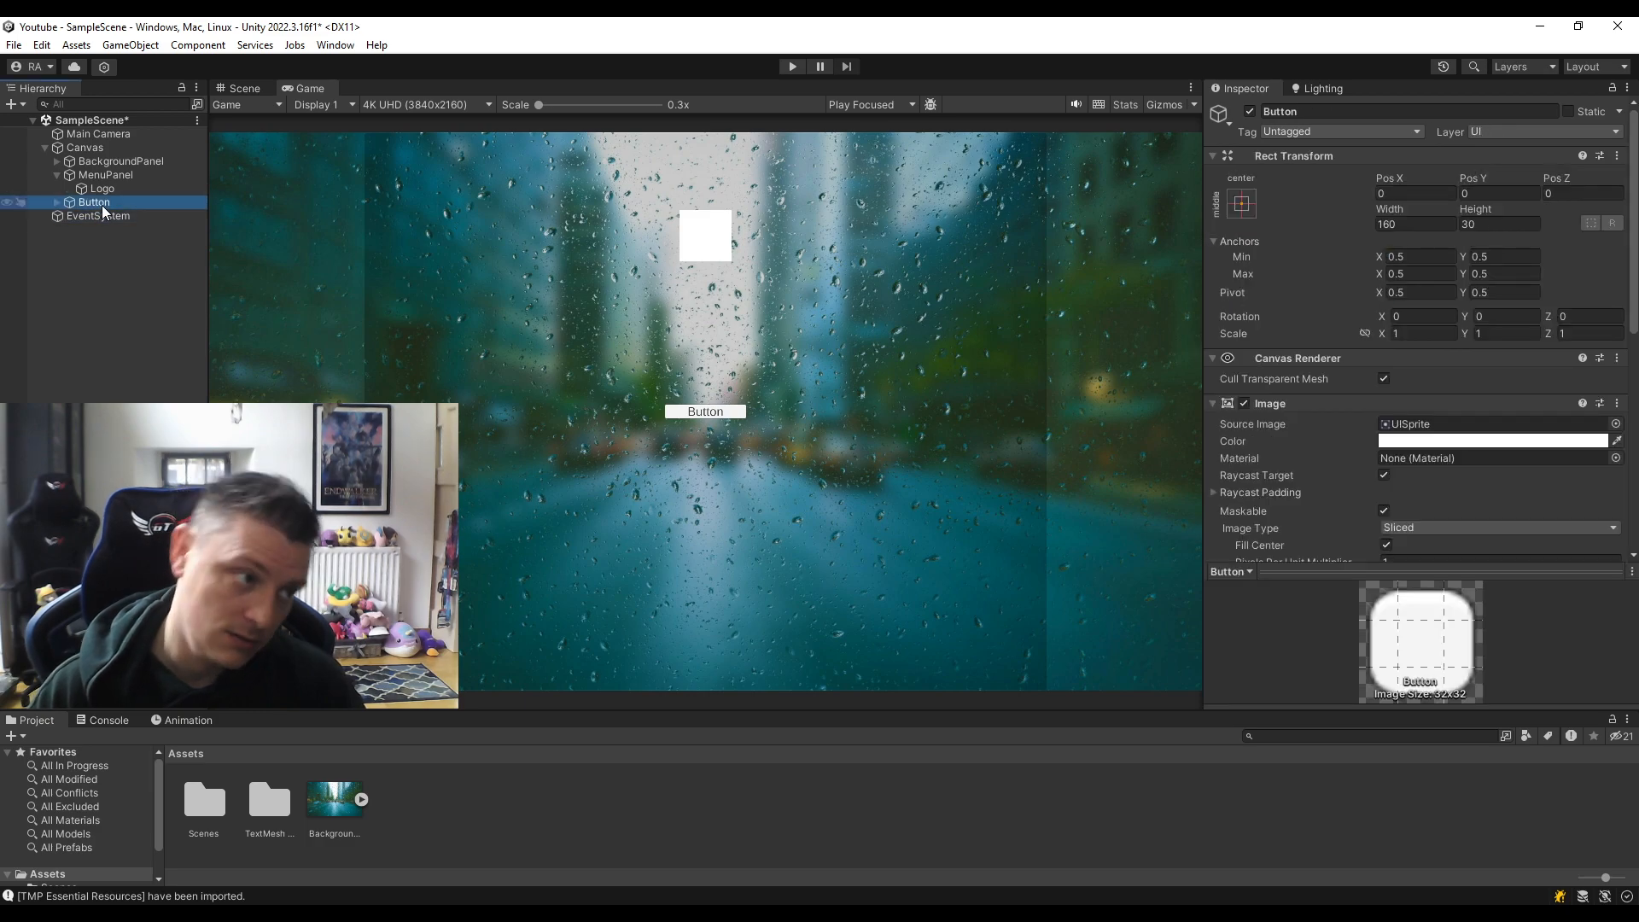
{"action": "left_click", "coordinate": [101, 205]}
{"action": "type", "text": "PlayBu"}
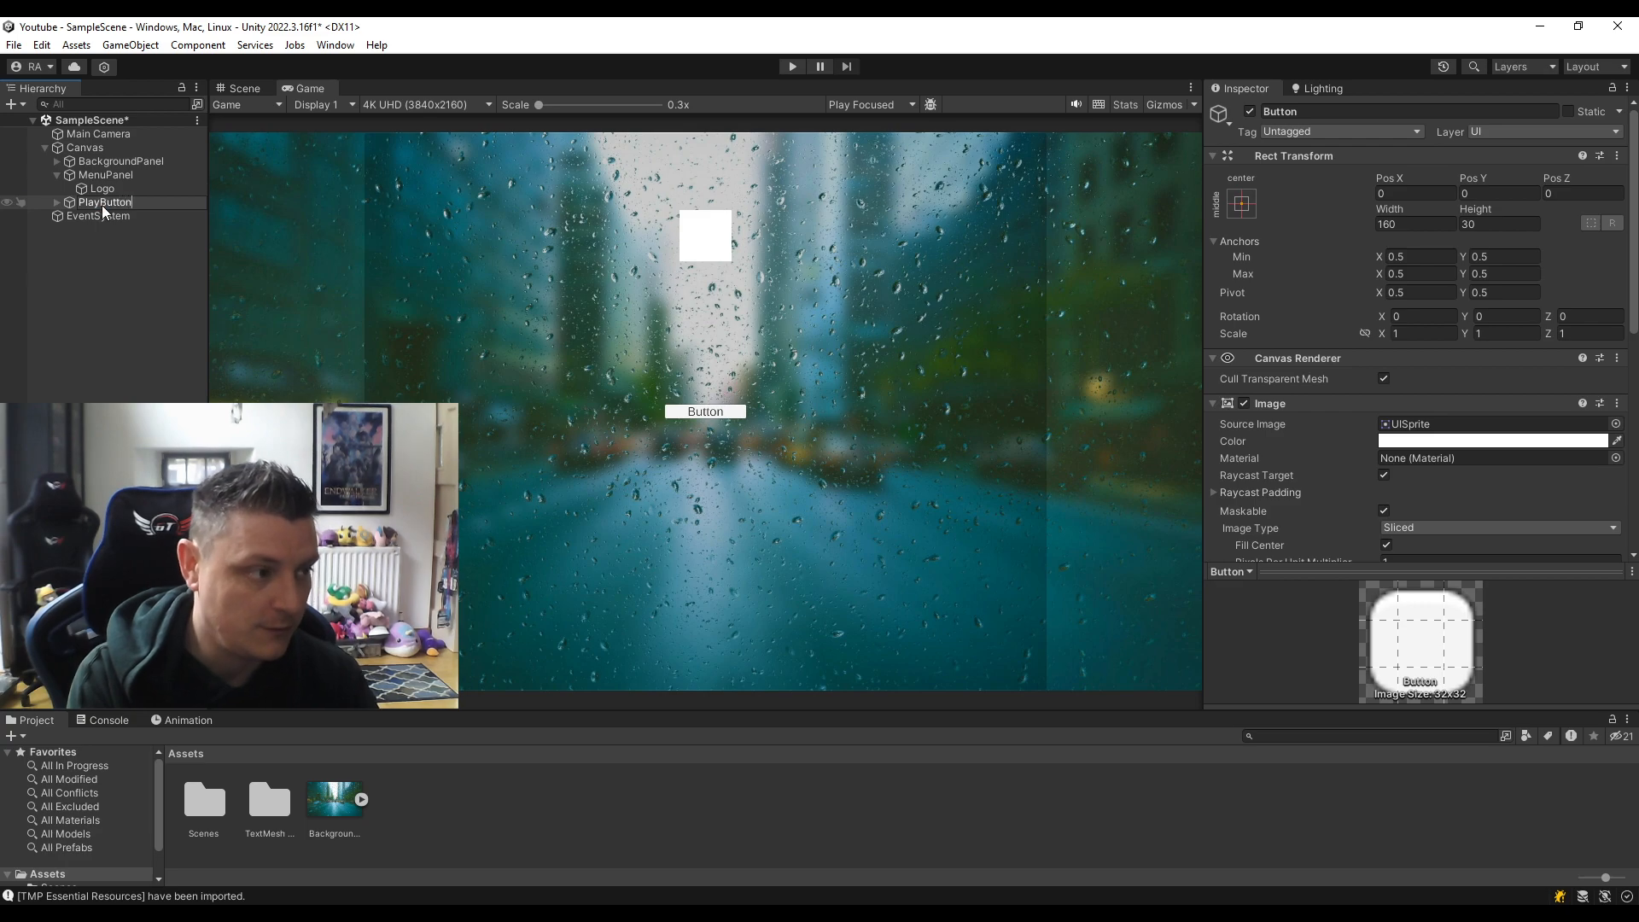
{"action": "type", "text": "tton"}
{"action": "key", "text": "Return"}
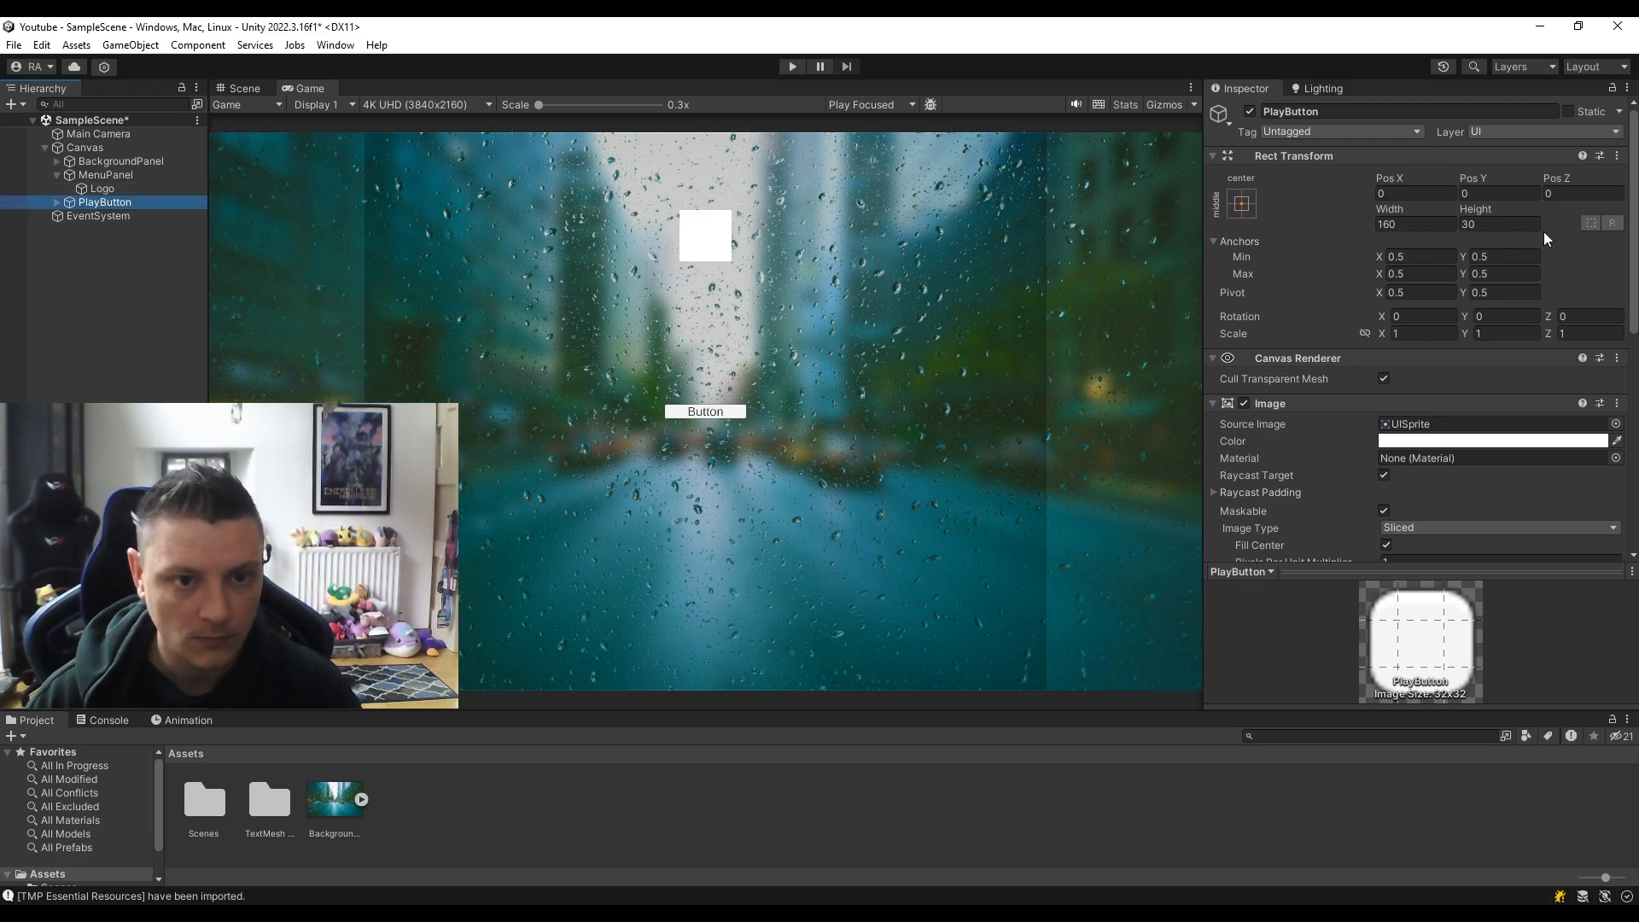
Set PlayButton's width to 300 and height to 100, and clear the selection.
{"action": "left_click", "coordinate": [1444, 225]}
{"action": "type", "text": "300"}
{"action": "key", "text": "Tab"}
{"action": "type", "text": "300"}
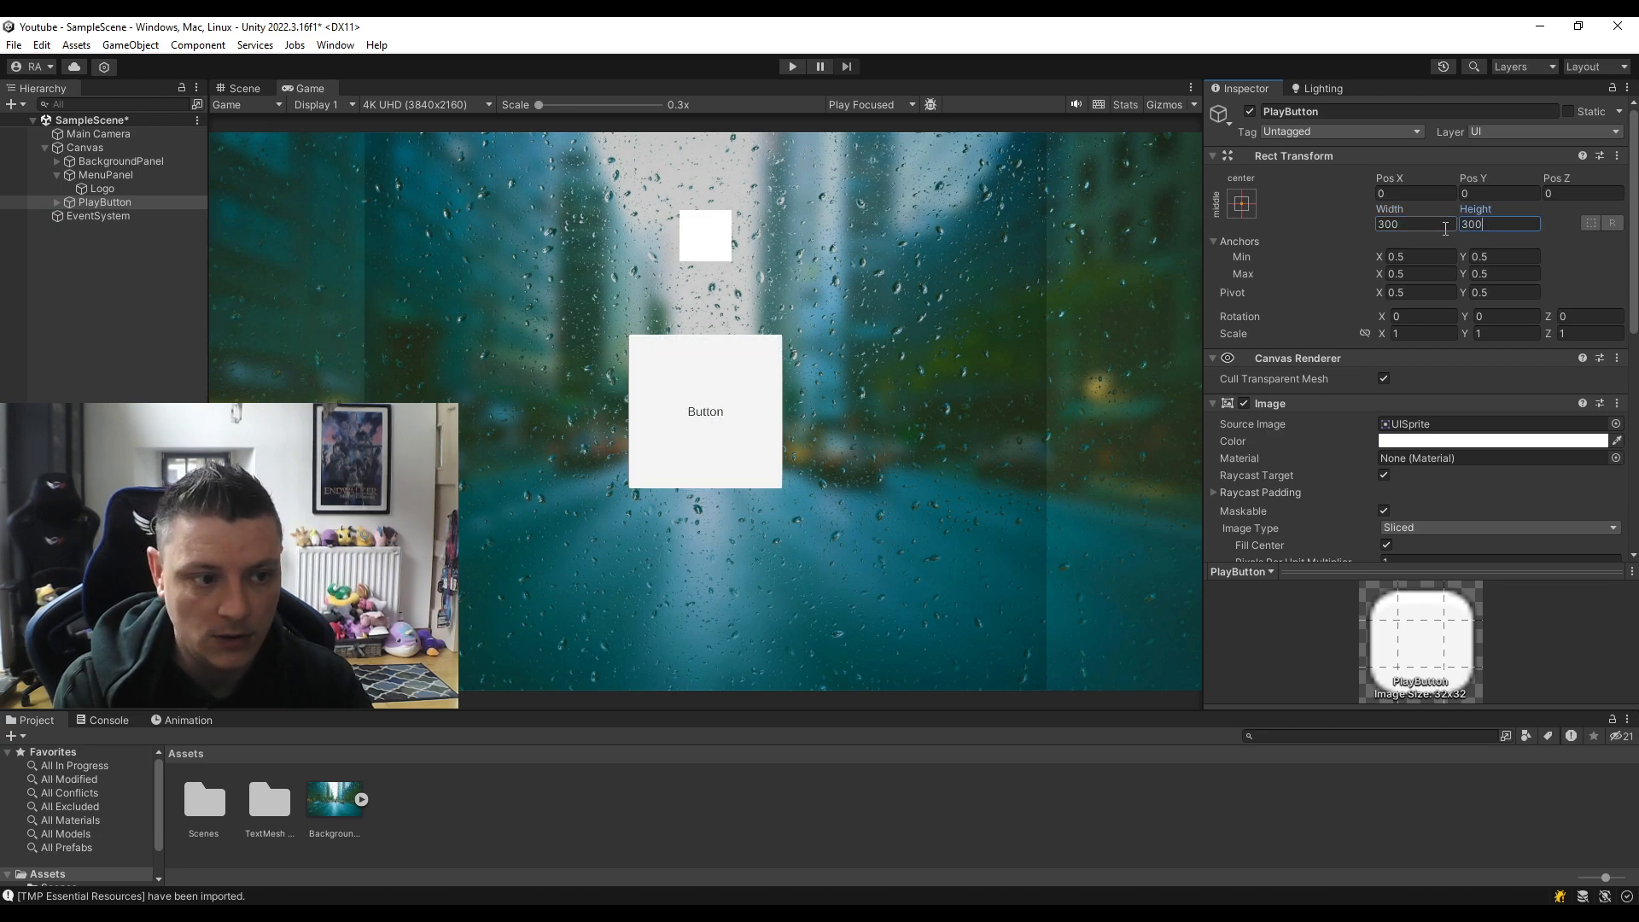
{"action": "key", "text": "BackSpace"}
{"action": "key", "text": "BackSpace"}
{"action": "key", "text": "BackSpace"}
{"action": "type", "text": "100"}
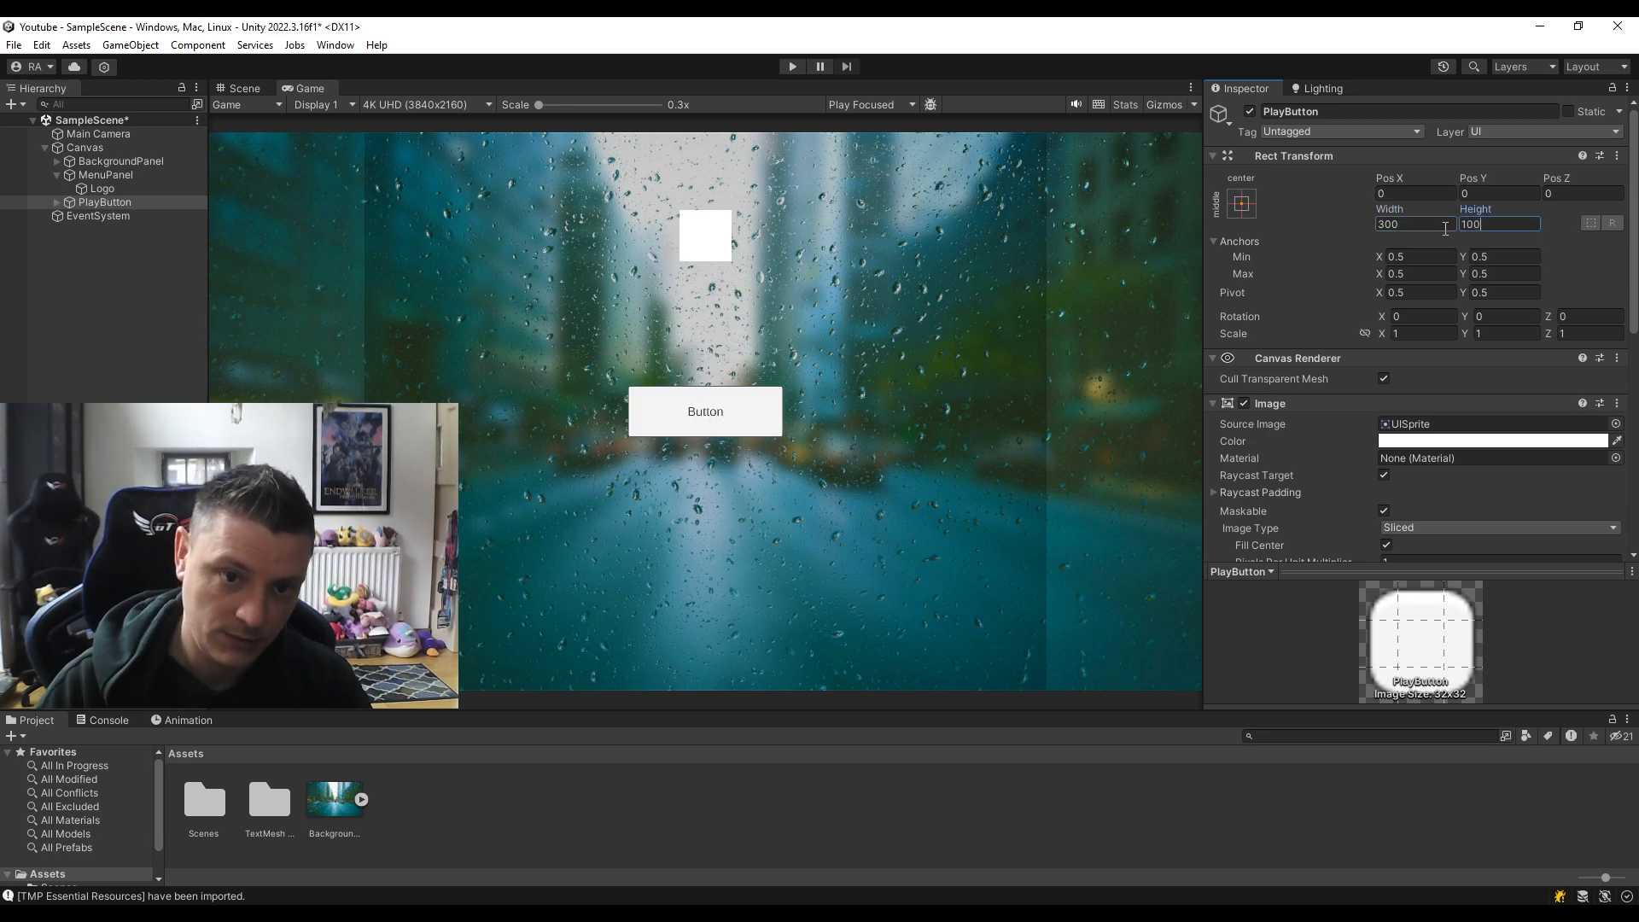
{"action": "left_click", "coordinate": [124, 299]}
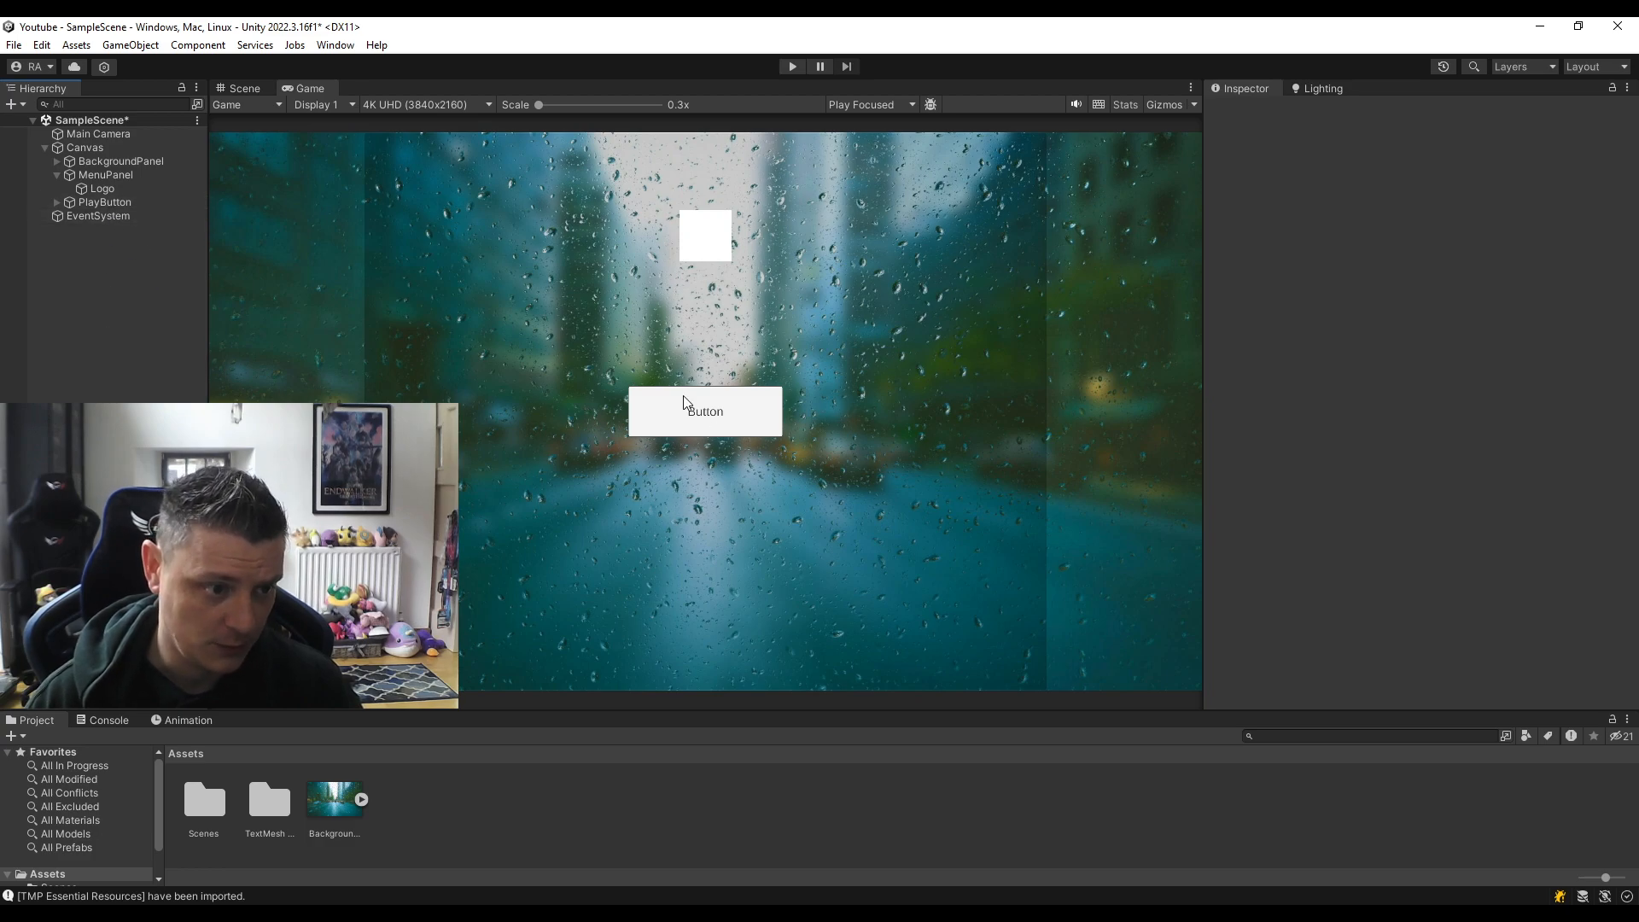
Duplicate PlayButton and rename the copy as CloseButton.
{"action": "left_click", "coordinate": [112, 190]}
{"action": "left_click", "coordinate": [115, 201]}
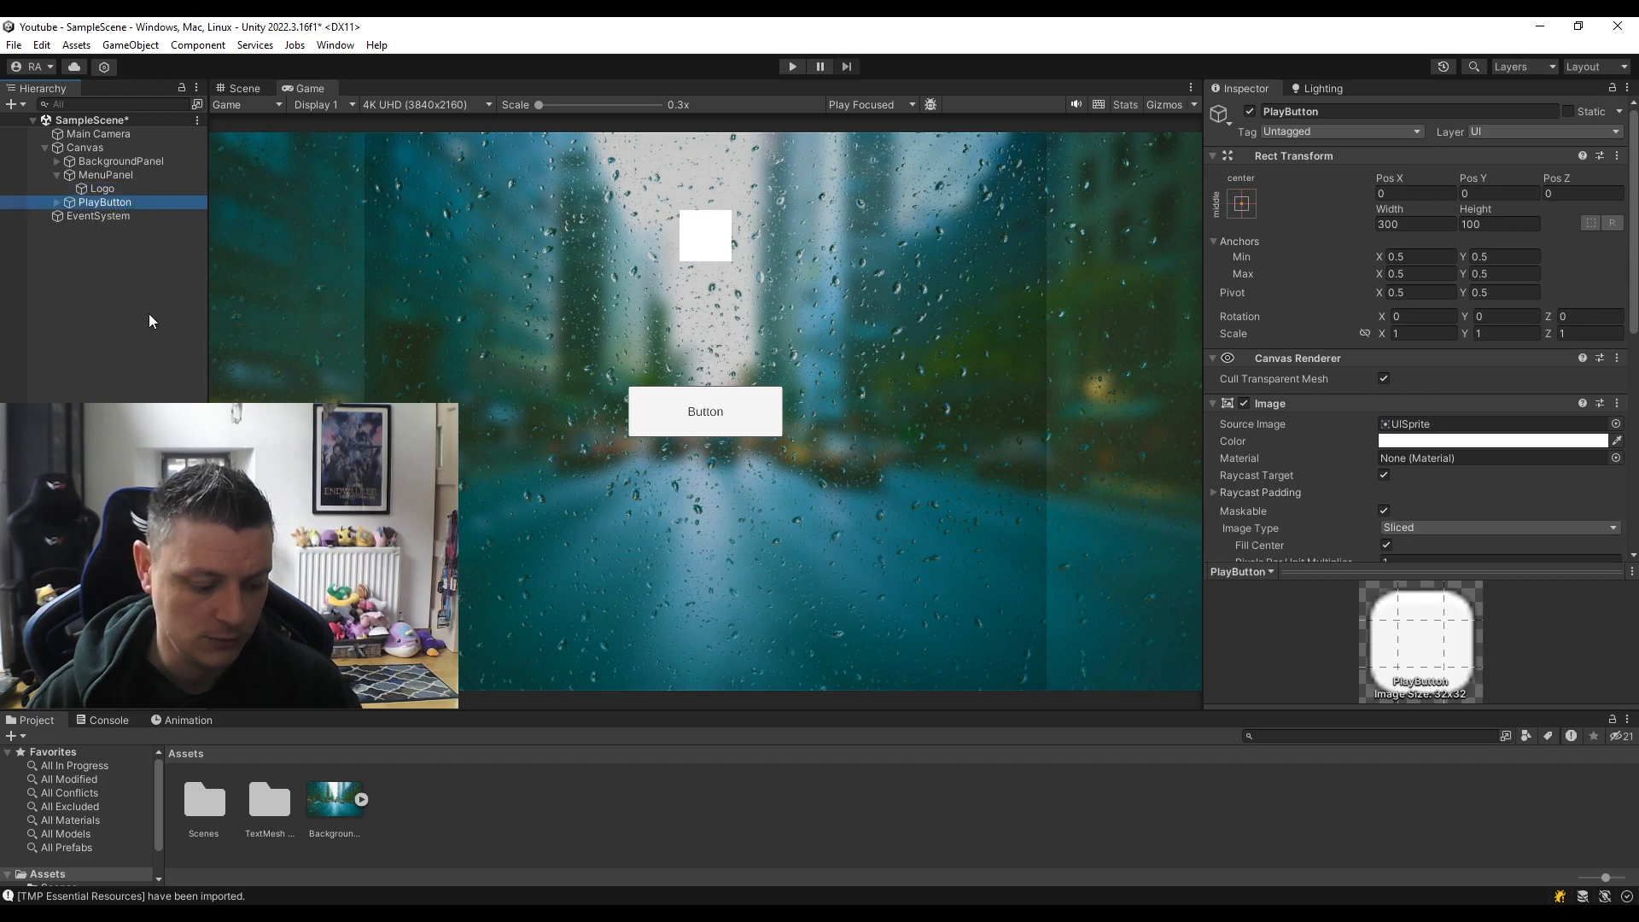
{"action": "key", "text": "ctrl+d"}
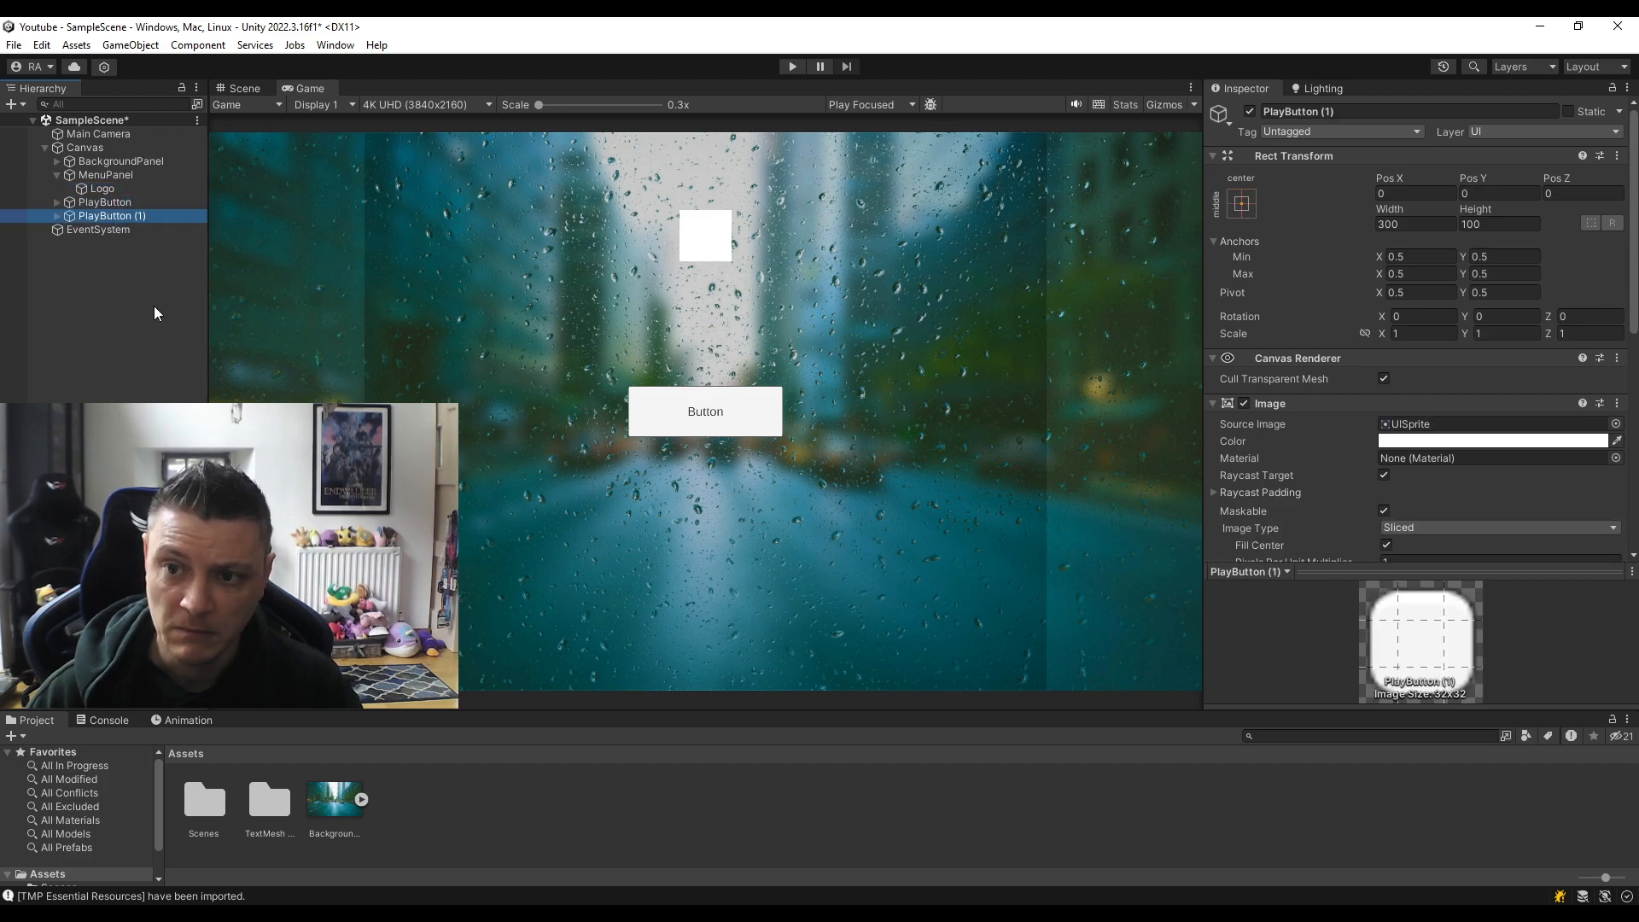
{"action": "left_click", "coordinate": [147, 218]}
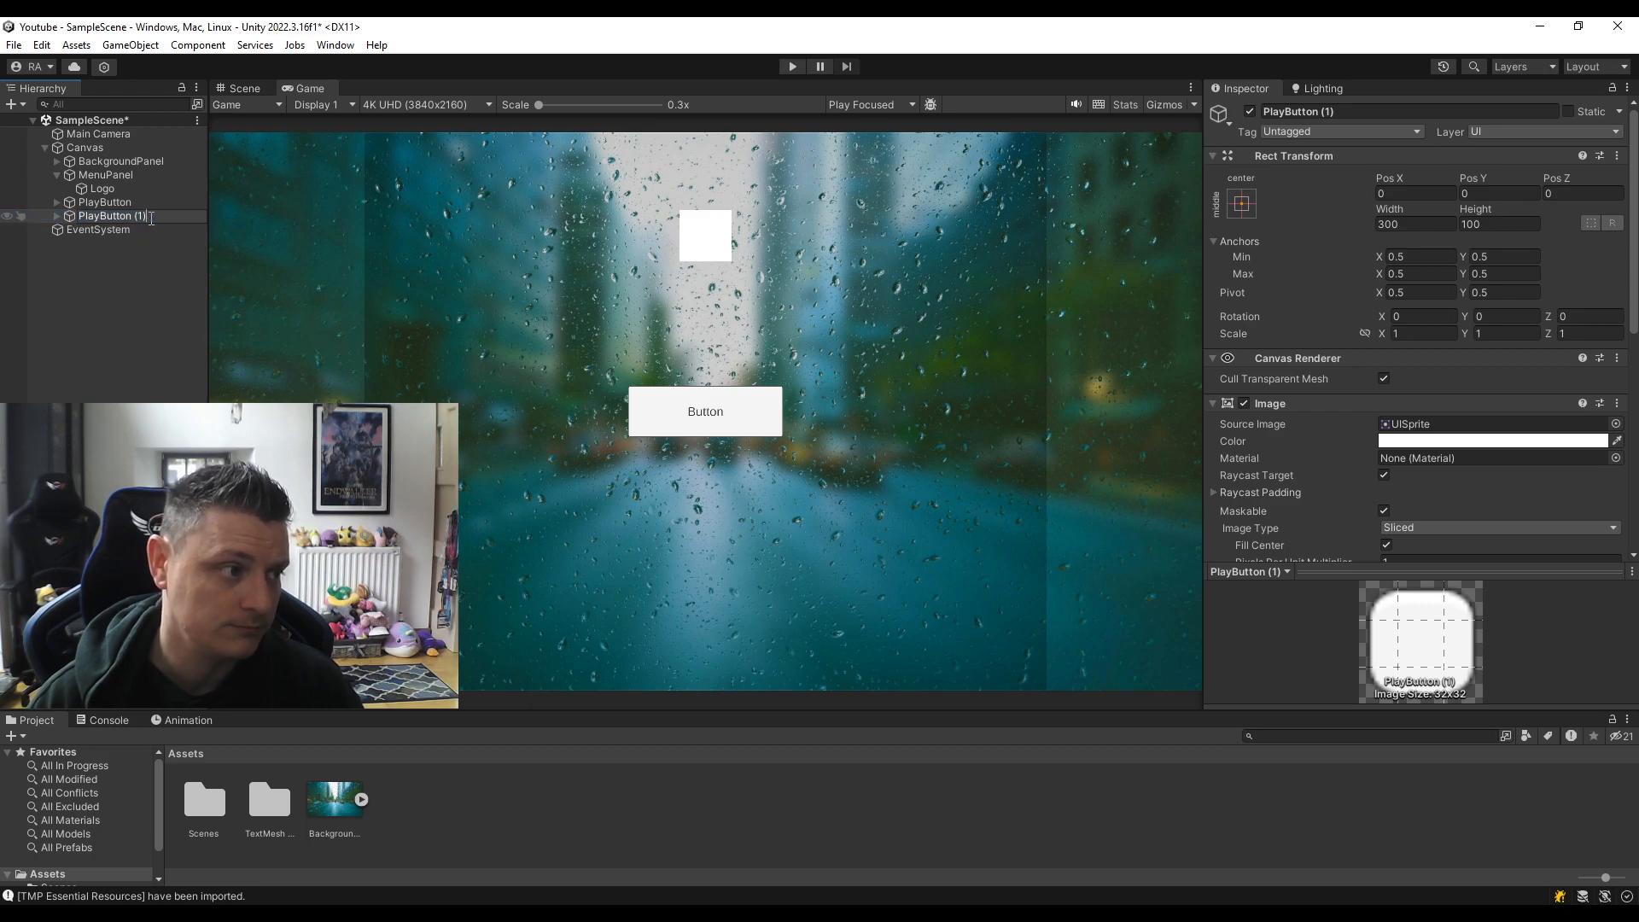
{"action": "type", "text": "CloseButton"}
{"action": "key", "text": "Return"}
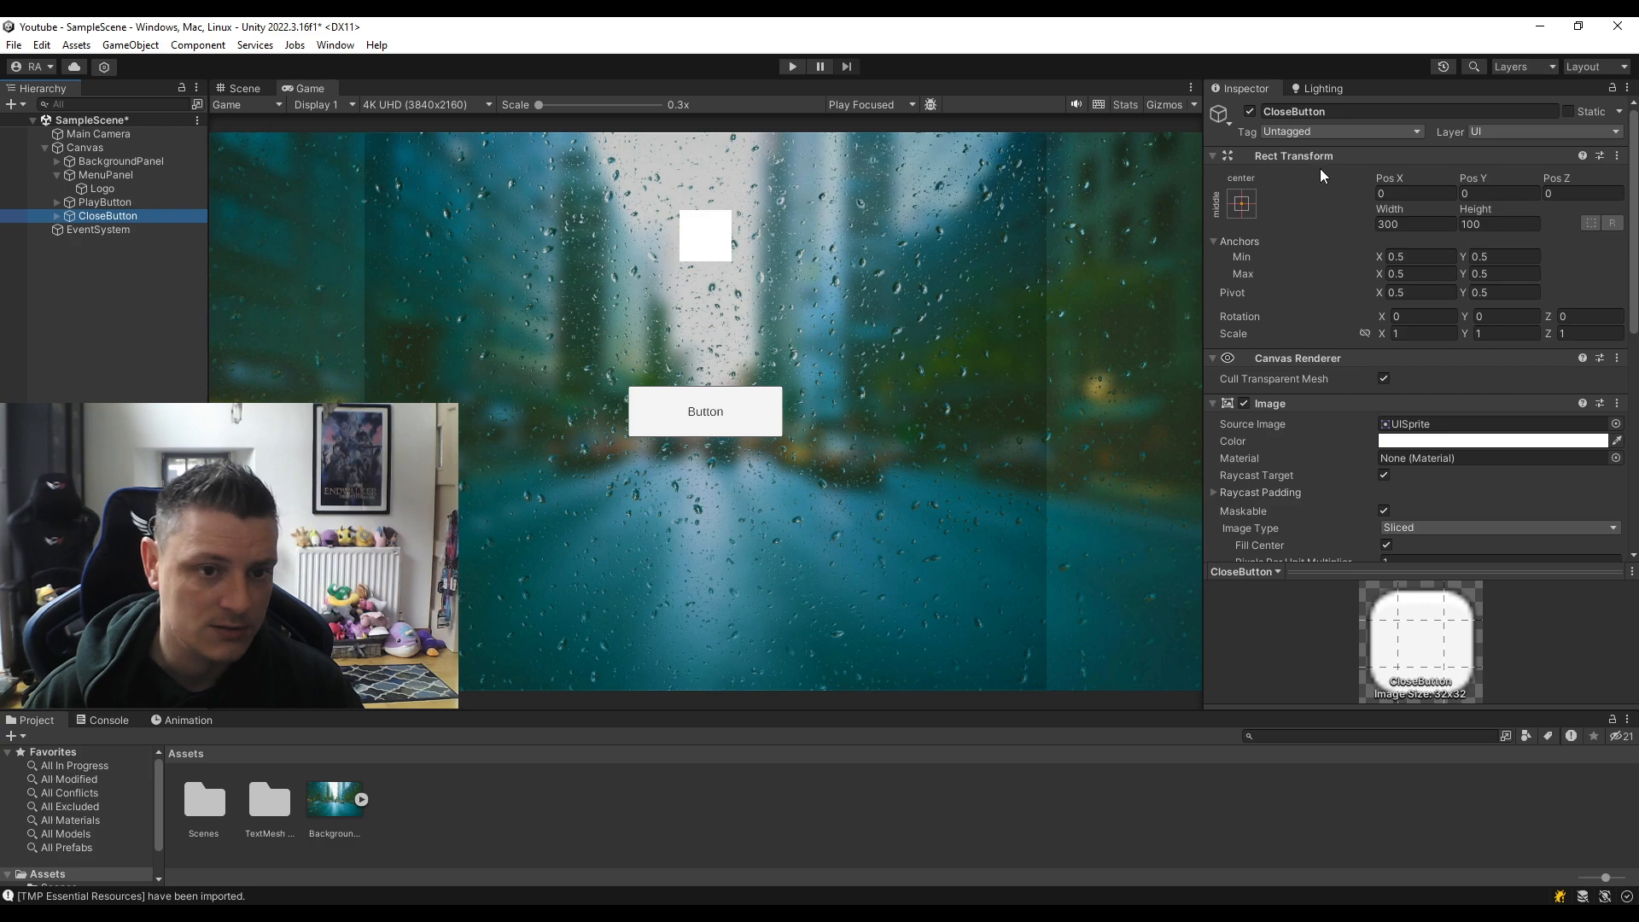
Move CloseButton below PlayButton, to a Pos Y of about -142.
{"action": "left_click_drag", "start_coordinate": [1483, 173], "coordinate": [1006, 380]}
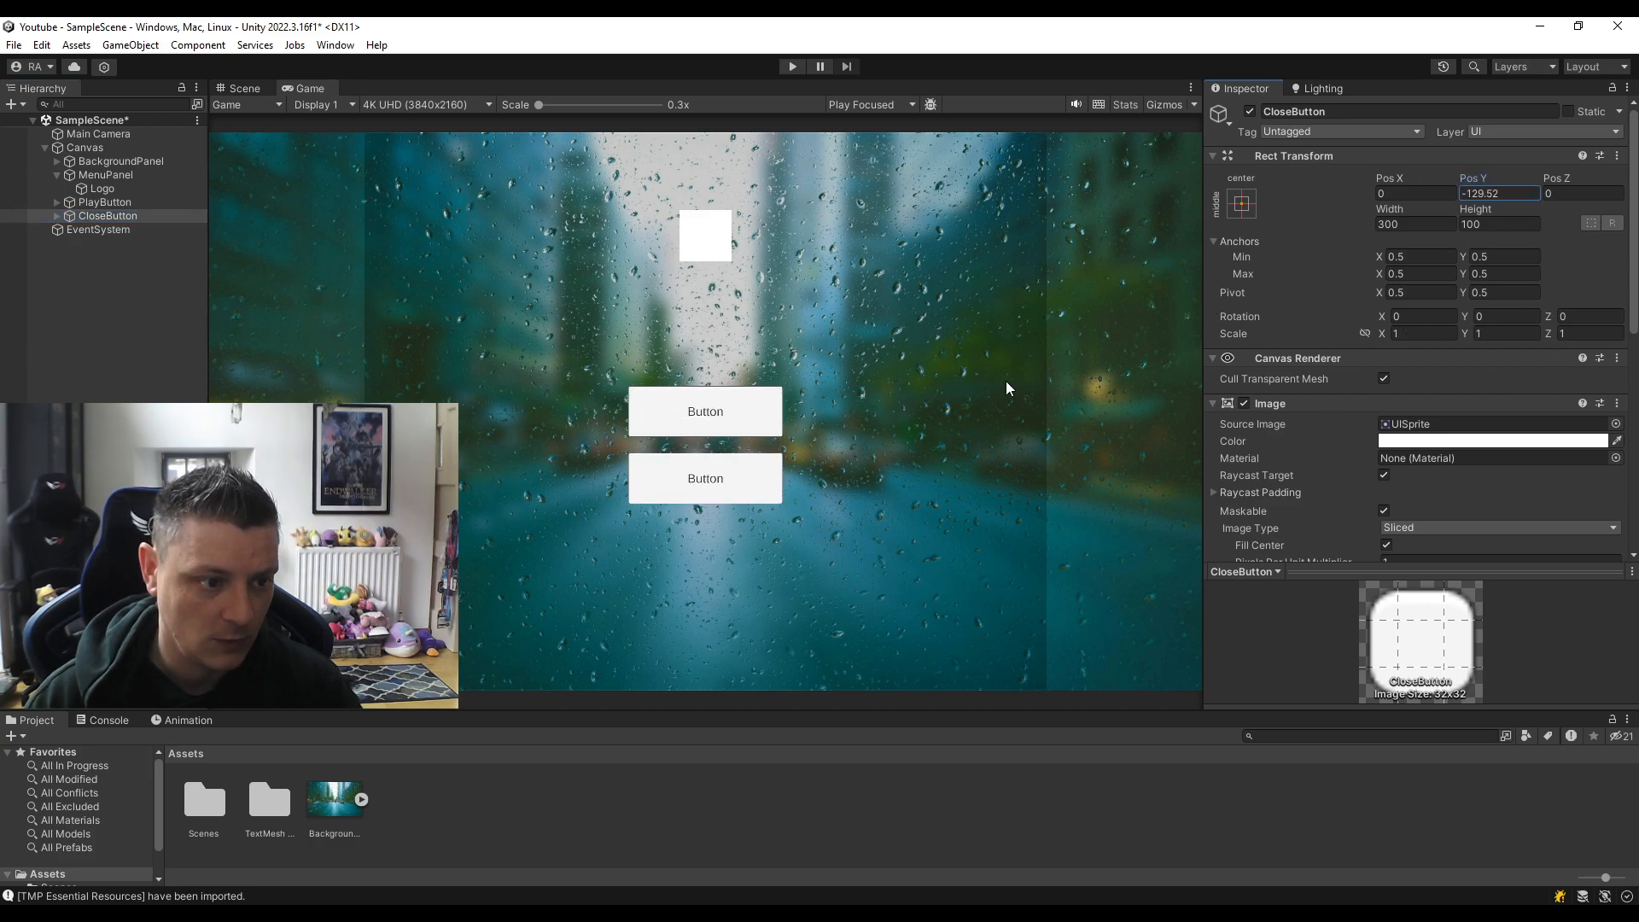
{"action": "left_click", "coordinate": [1516, 192]}
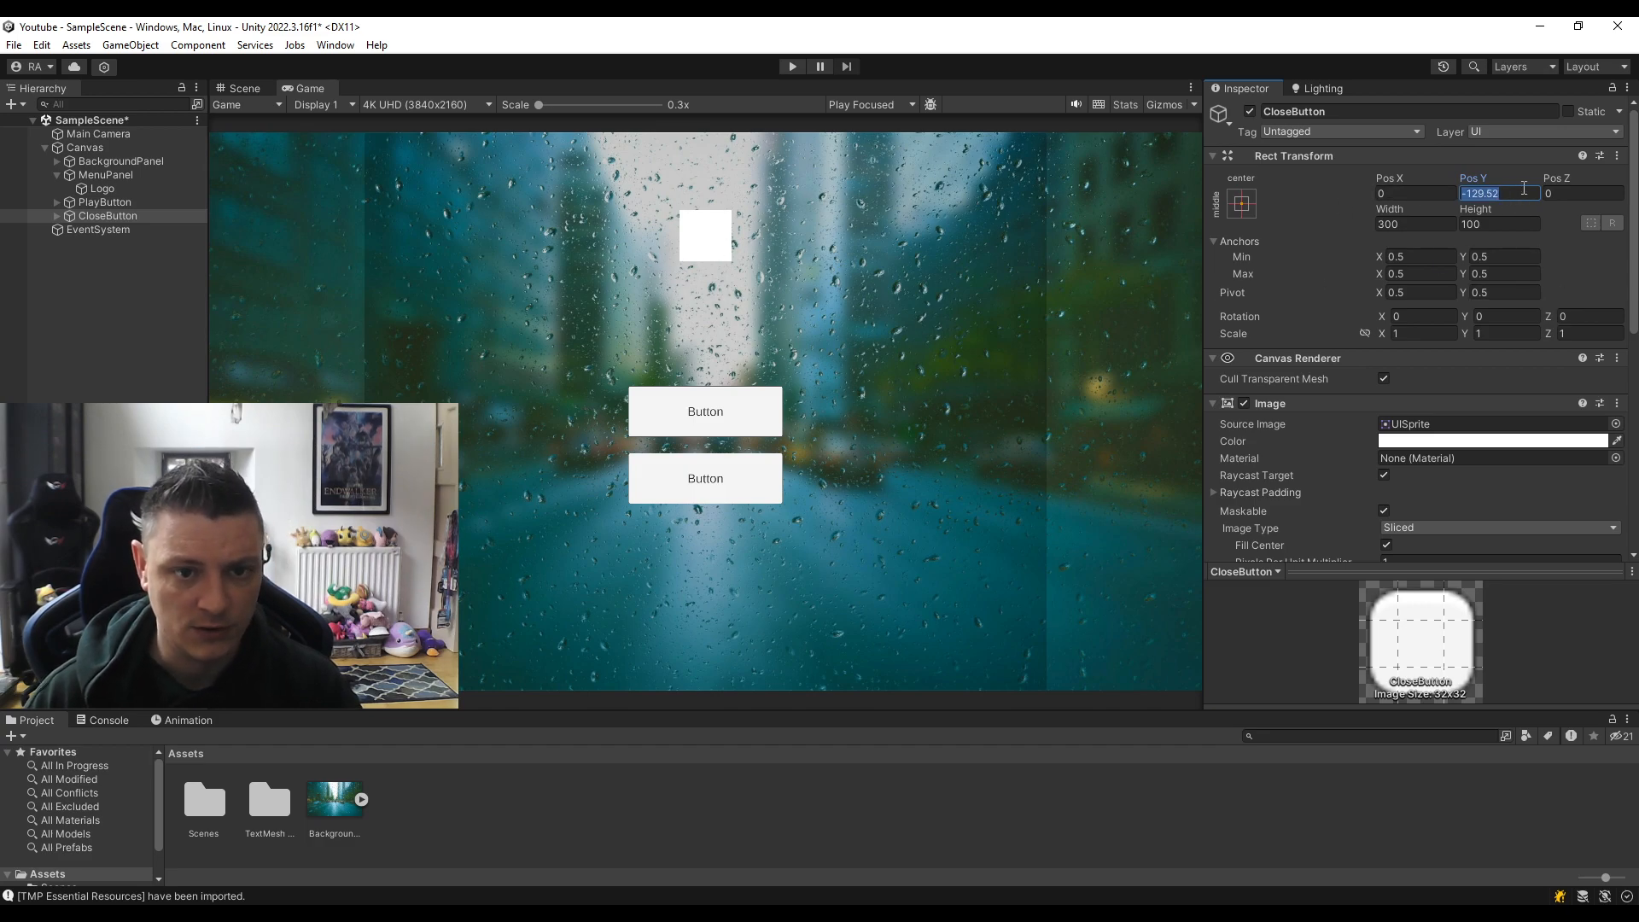
{"action": "left_click_drag", "start_coordinate": [1472, 178], "coordinate": [1093, 309]}
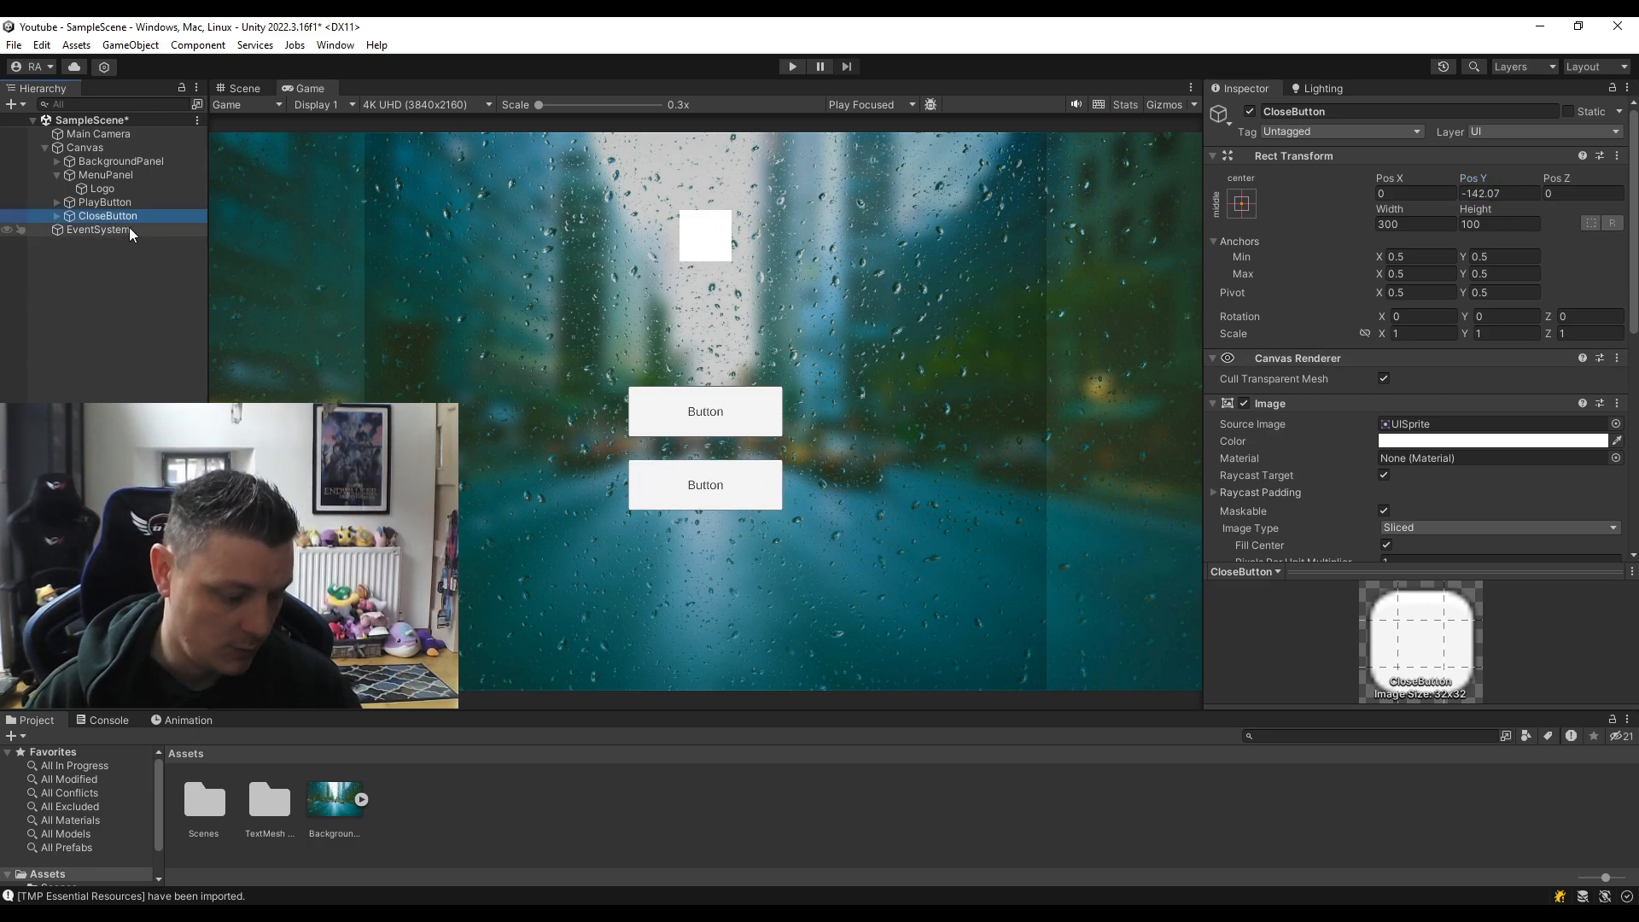
Try a third button by duplicating CloseButton and moving the copy to Pos Y about -288, and delete that copy.
{"action": "key", "text": "ctrl+d"}
{"action": "left_click_drag", "start_coordinate": [1484, 179], "coordinate": [1115, 220]}
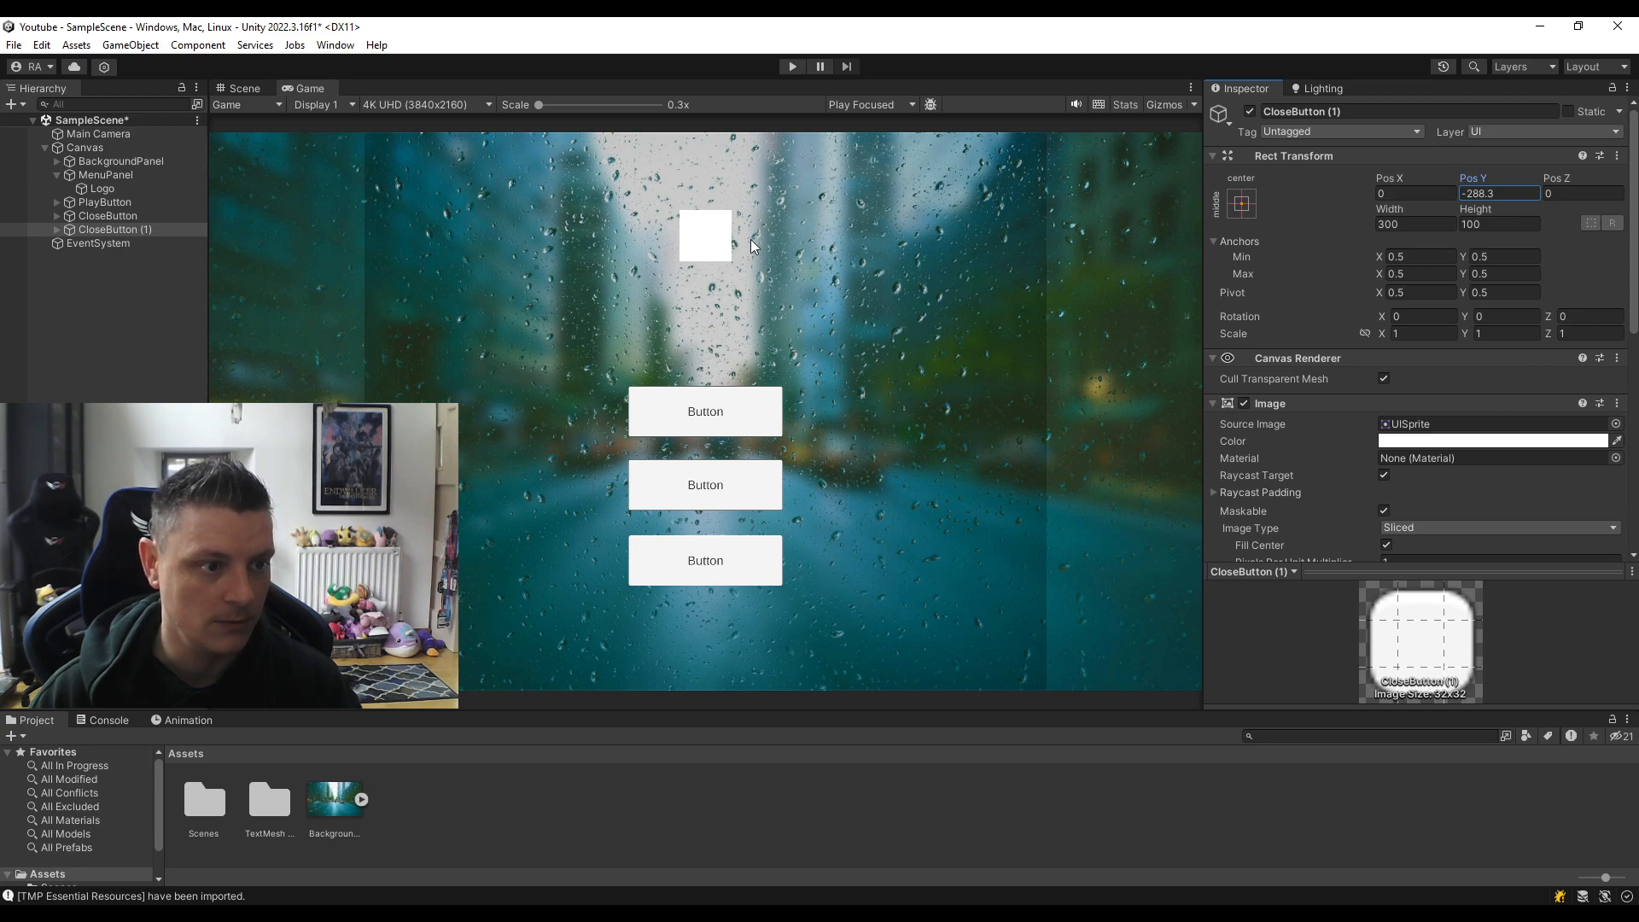
{"action": "left_click", "coordinate": [128, 232]}
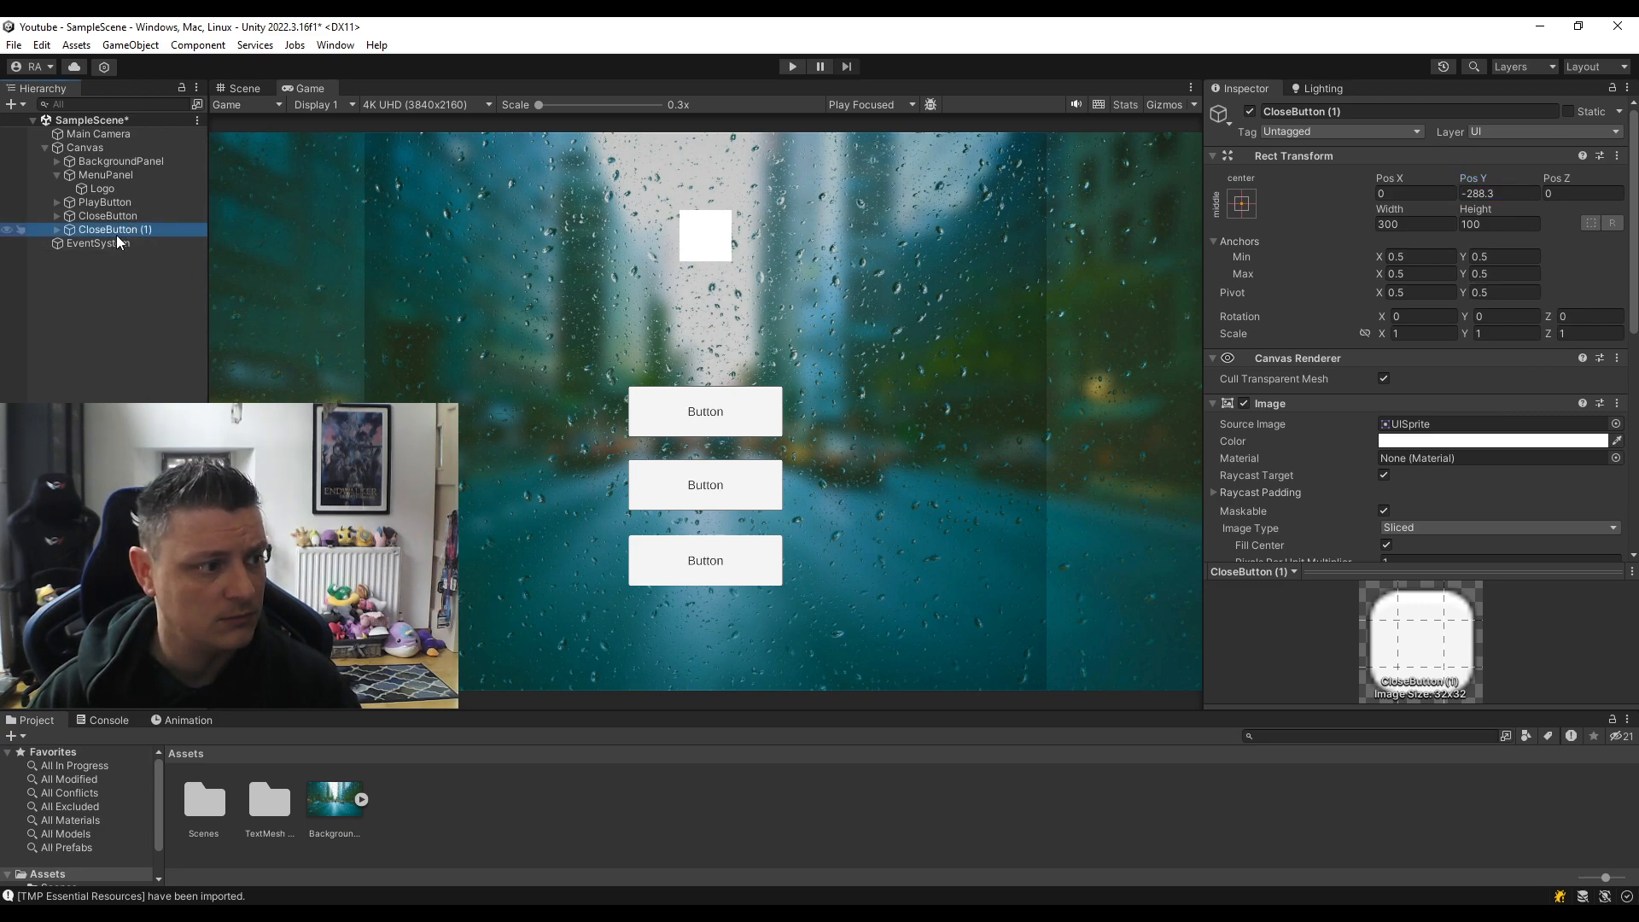
{"action": "key", "text": "Delete"}
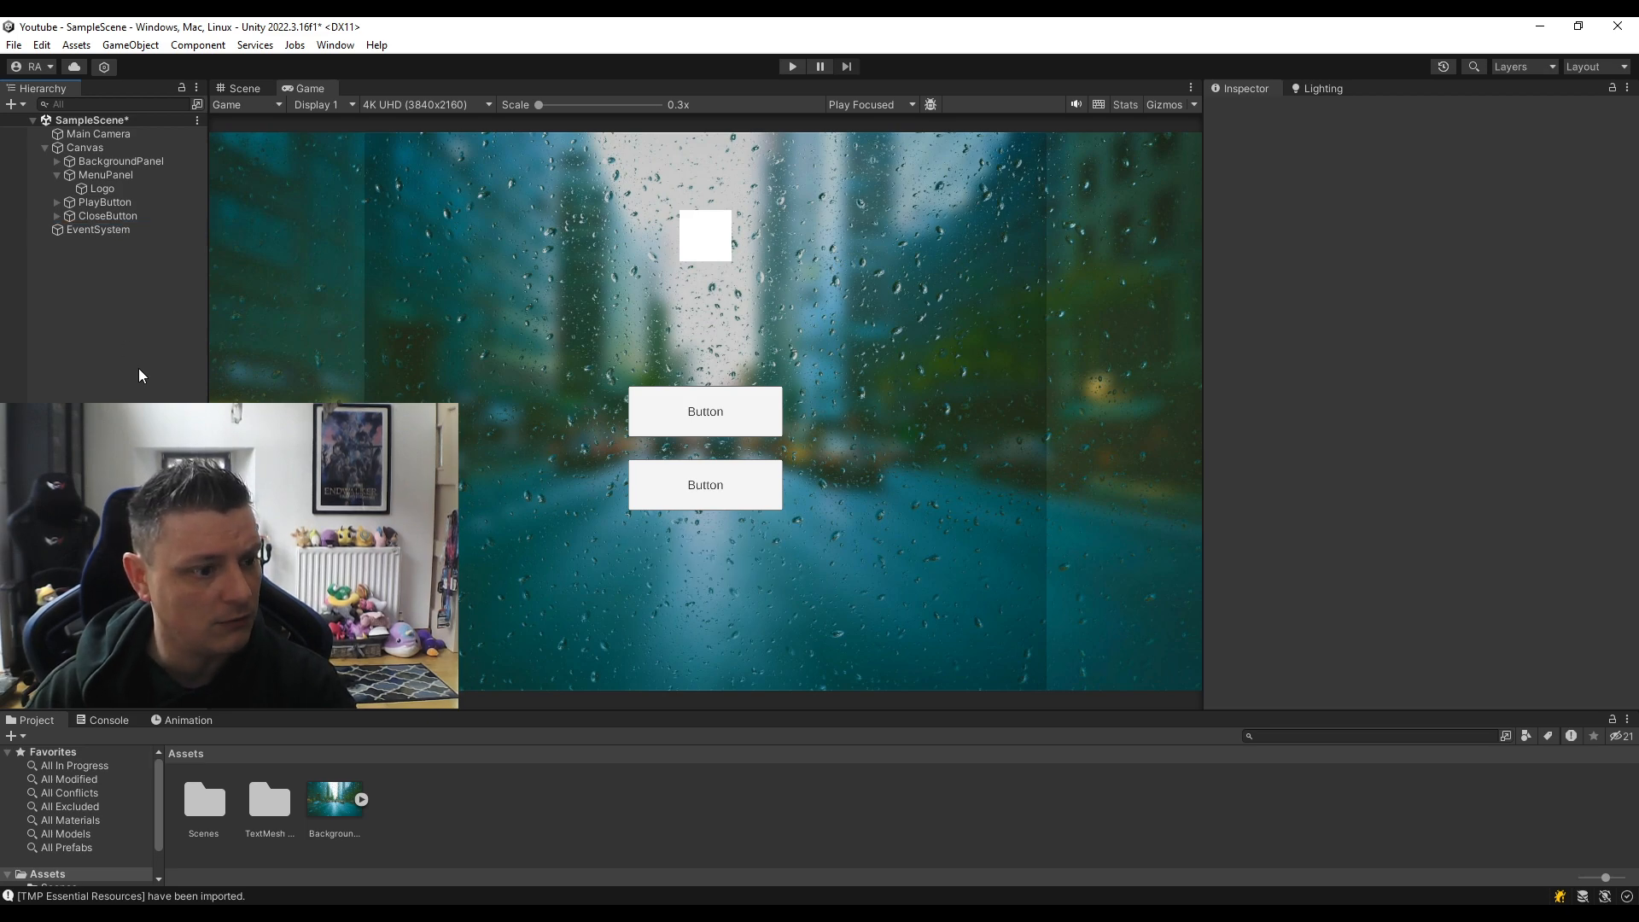
Make PlayButton and CloseButton children of MenuPanel, below Logo, and clear the selection.
{"action": "left_click", "coordinate": [57, 174]}
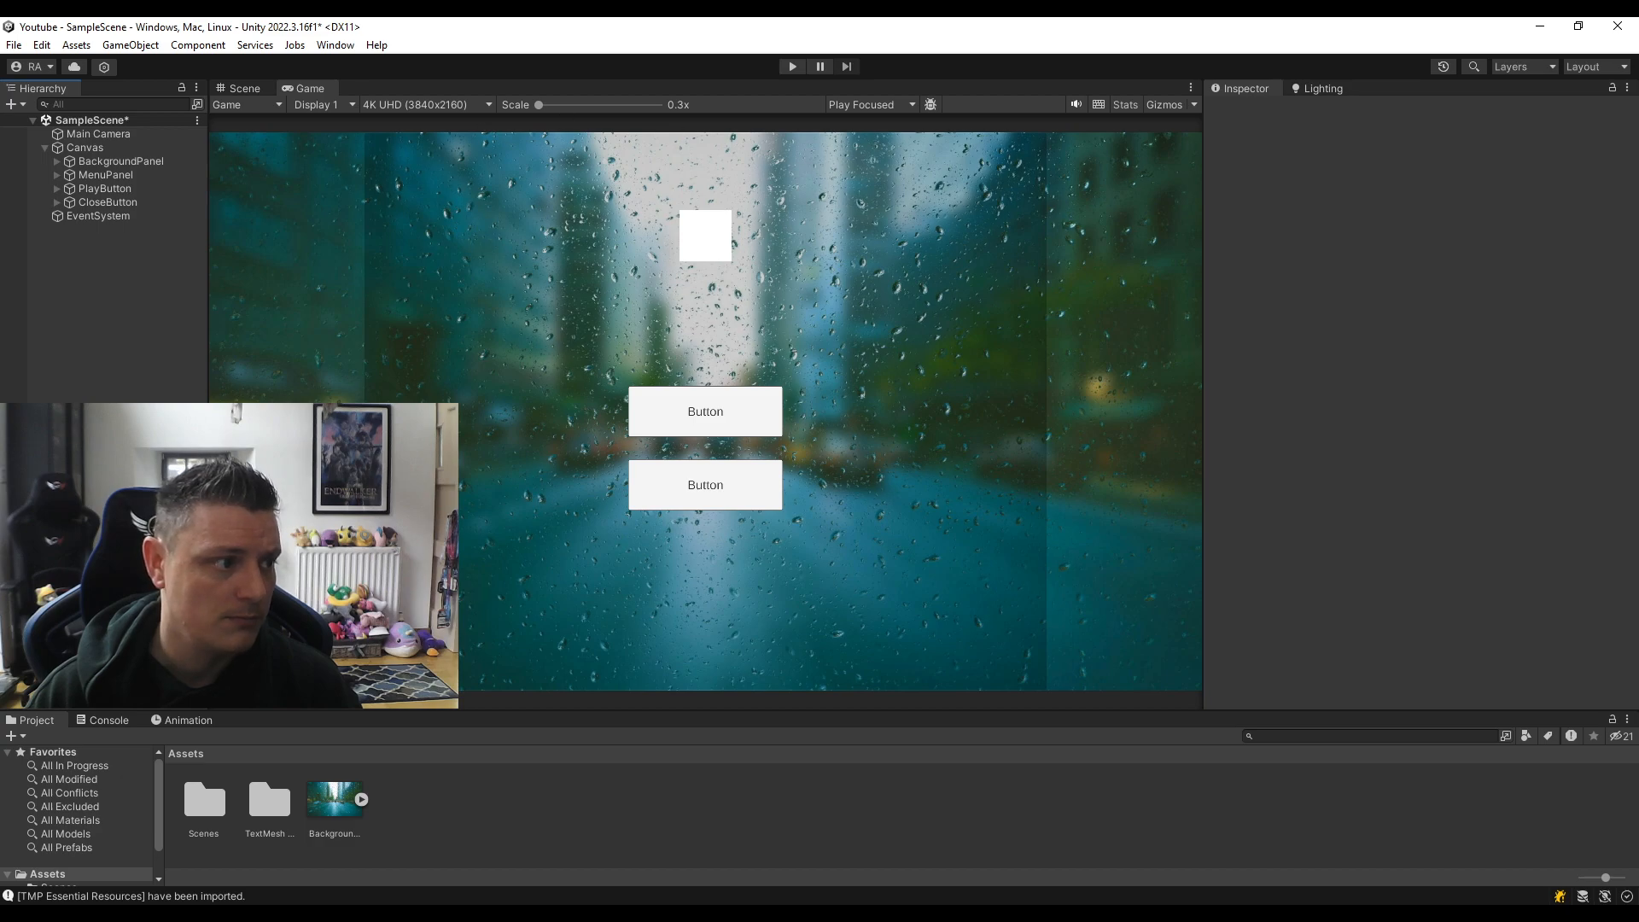
{"action": "left_click_drag", "start_coordinate": [106, 188], "coordinate": [108, 175]}
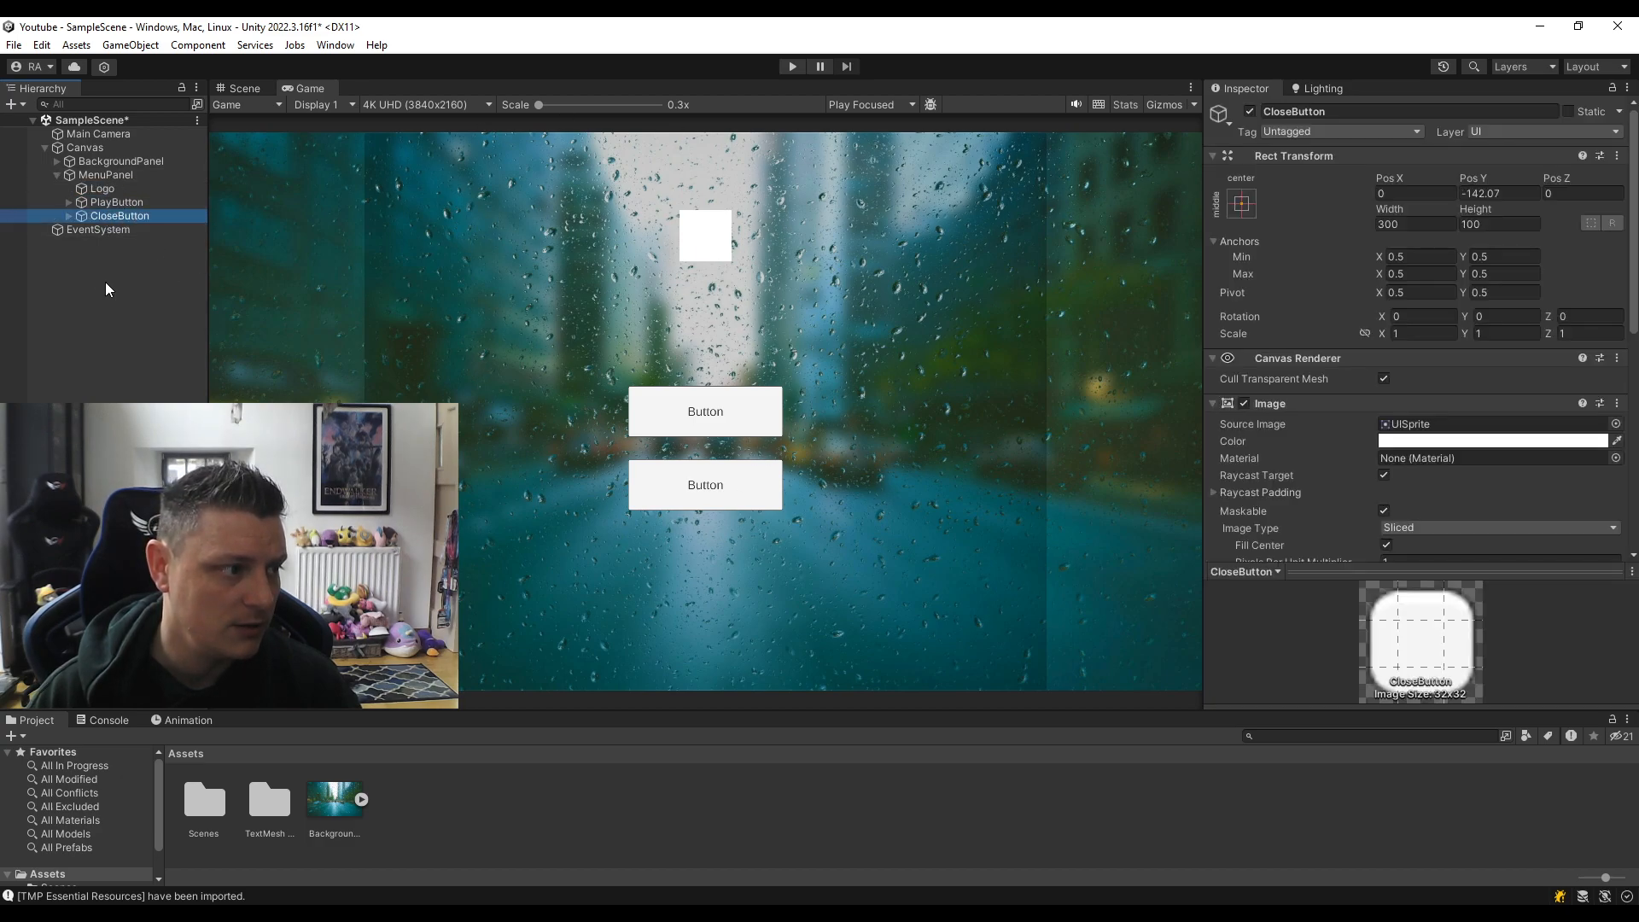
{"action": "left_click", "coordinate": [105, 277]}
{"action": "left_click", "coordinate": [99, 175]}
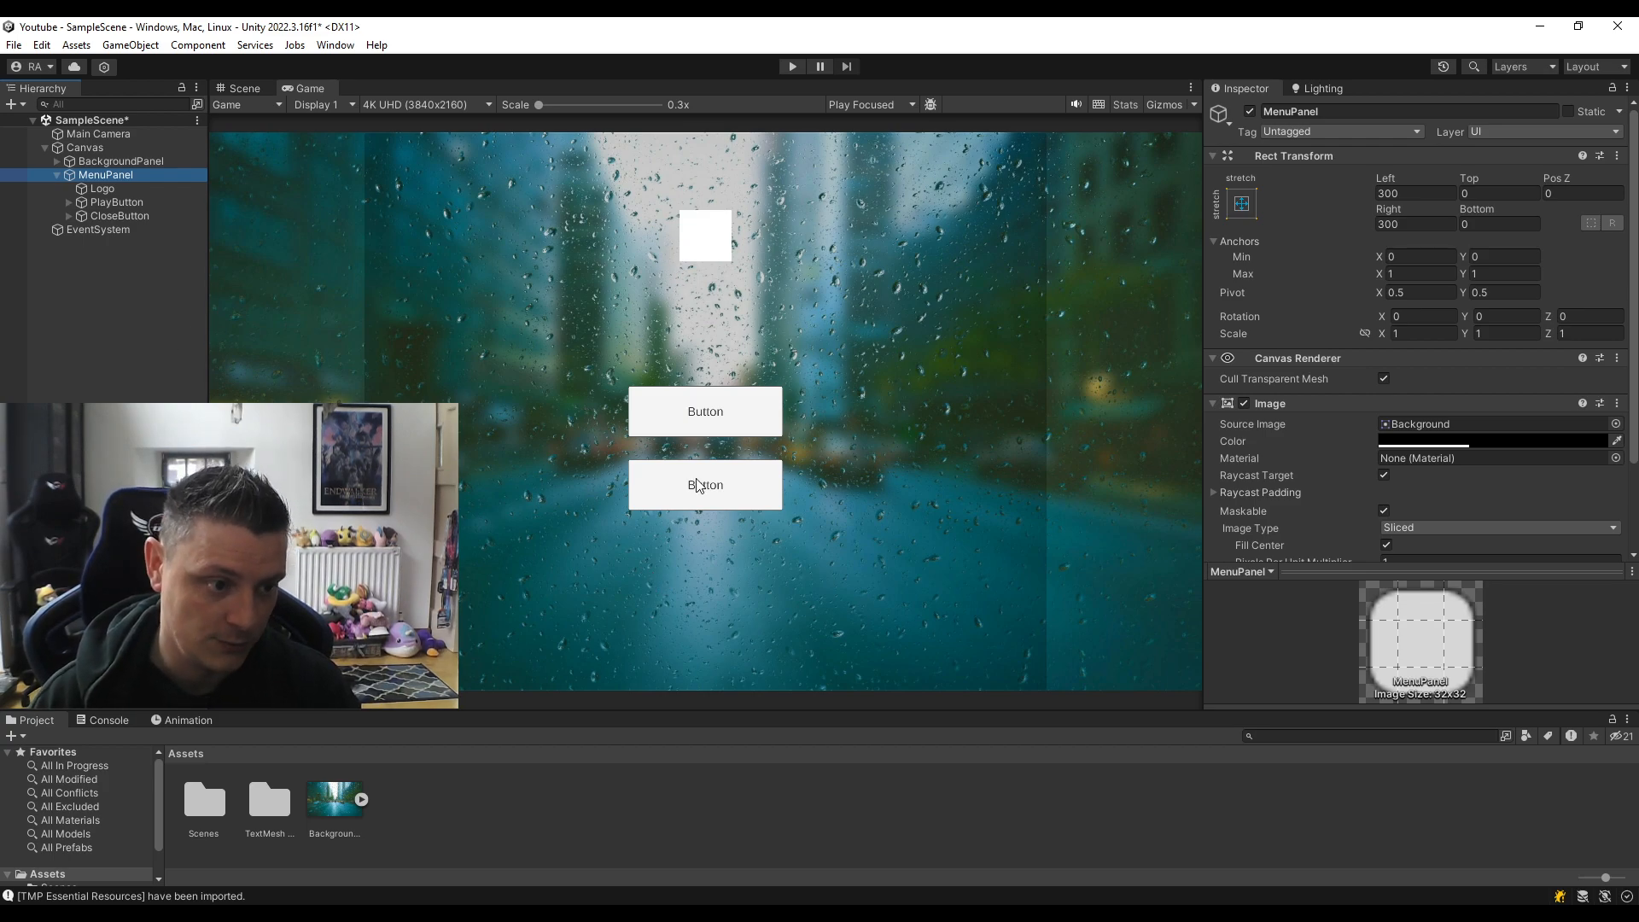
{"action": "left_click", "coordinate": [105, 379]}
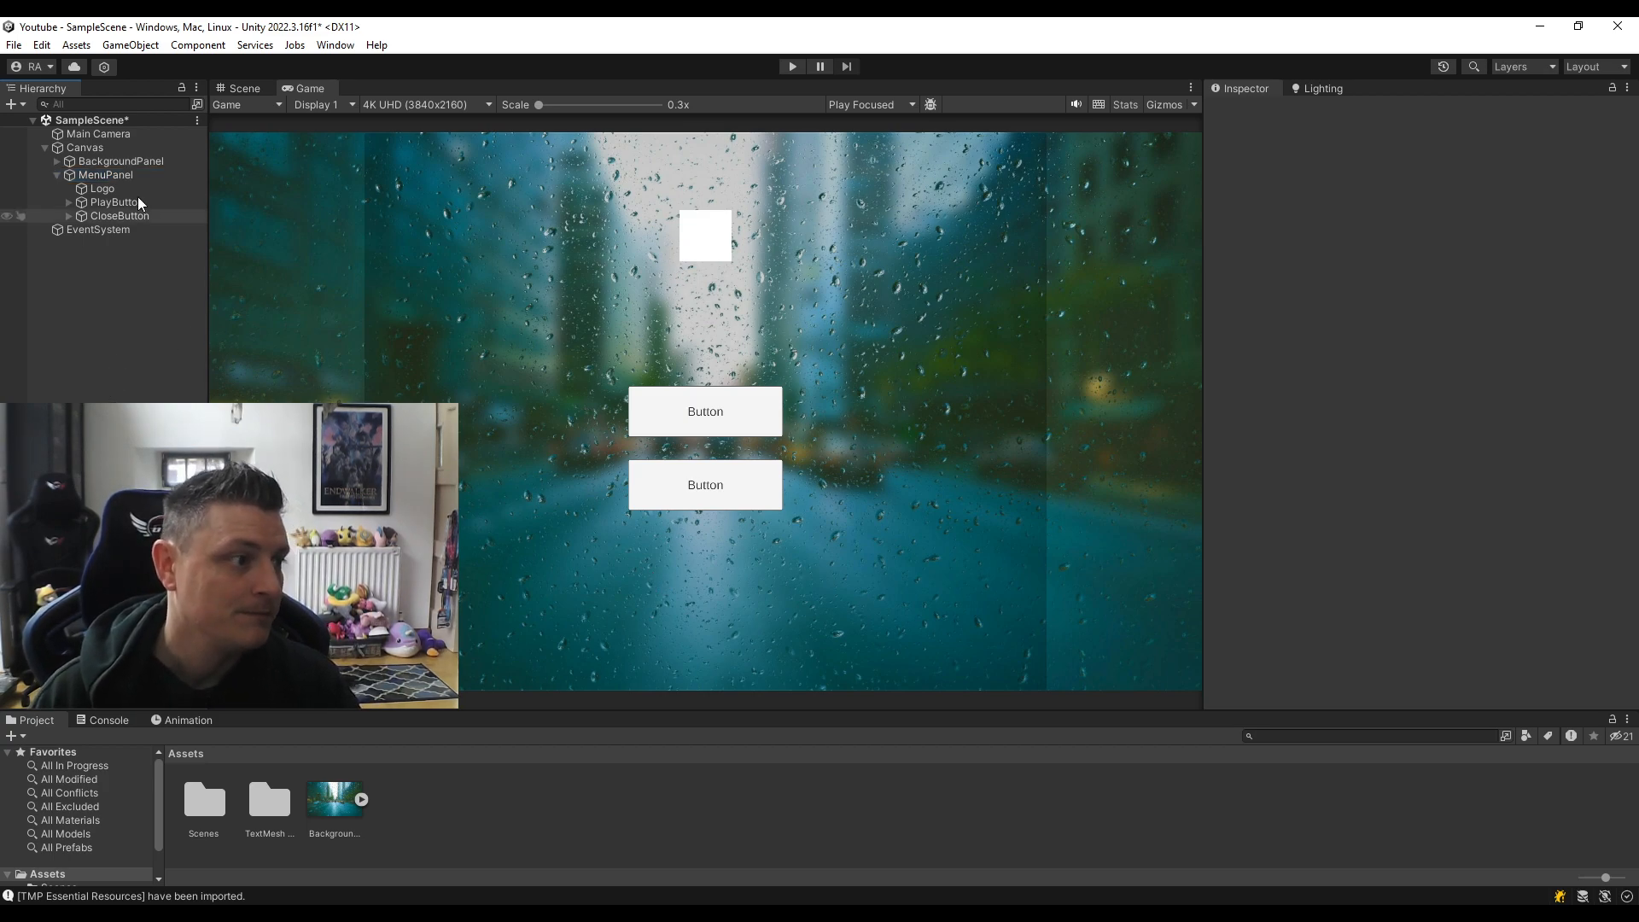
Add a Vertical Layout Group component to MenuPanel.
{"action": "left_click", "coordinate": [130, 173]}
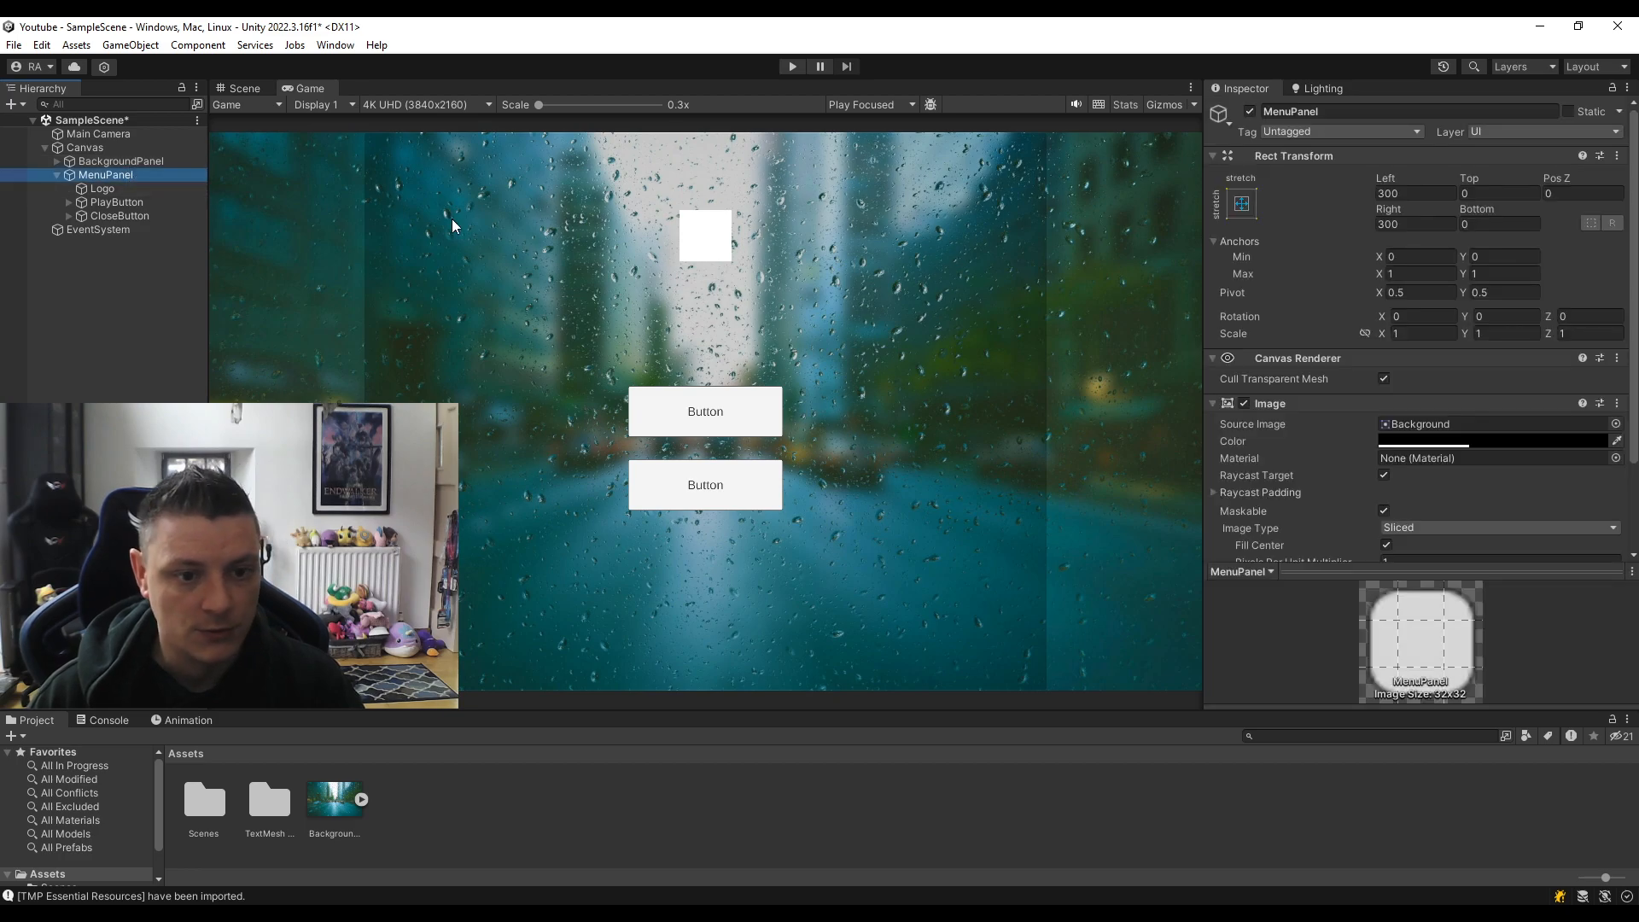
{"action": "scroll", "coordinate": [1365, 423], "scroll_direction": "down", "scroll_amount": 3}
{"action": "left_click", "coordinate": [1386, 538]}
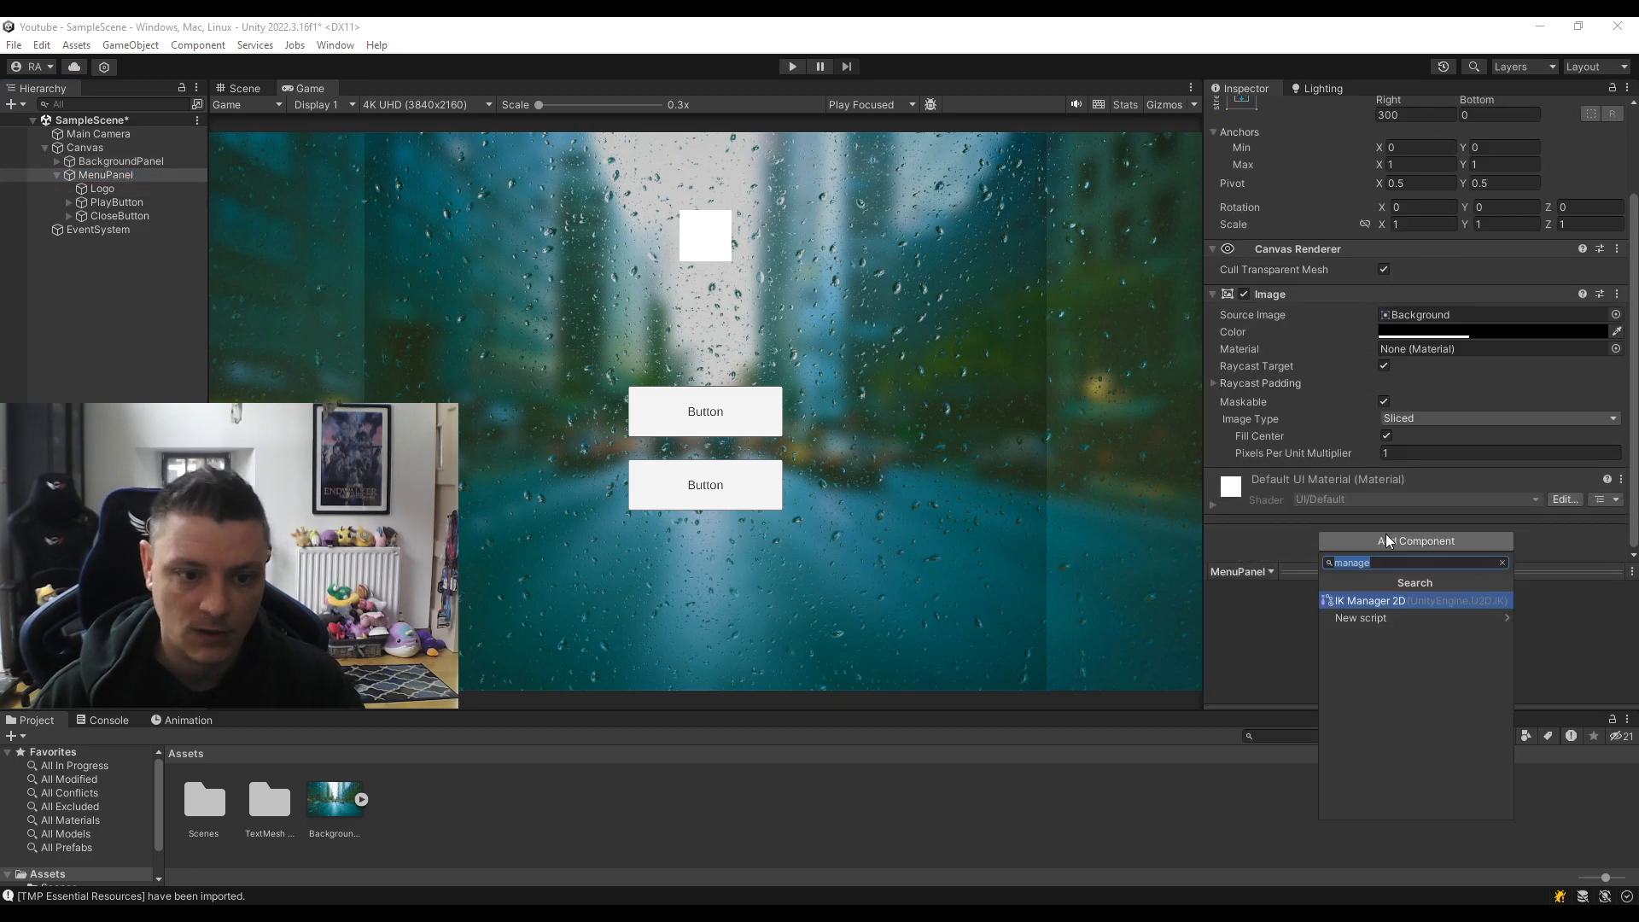
{"action": "type", "text": "verti"}
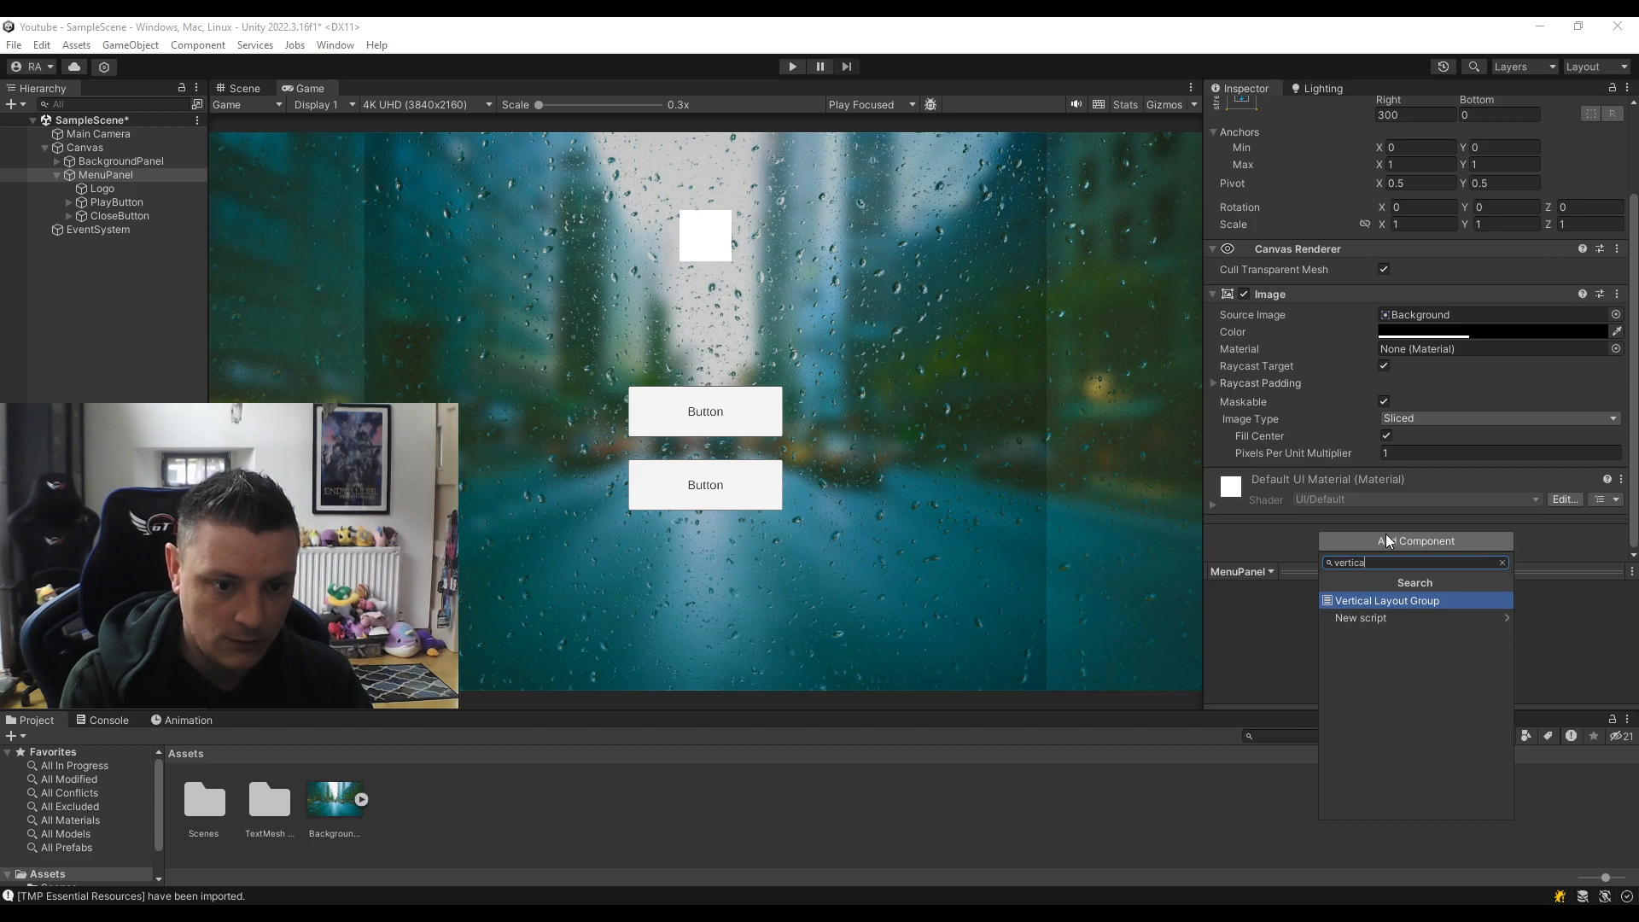
{"action": "type", "text": "ca"}
{"action": "key", "text": "Return"}
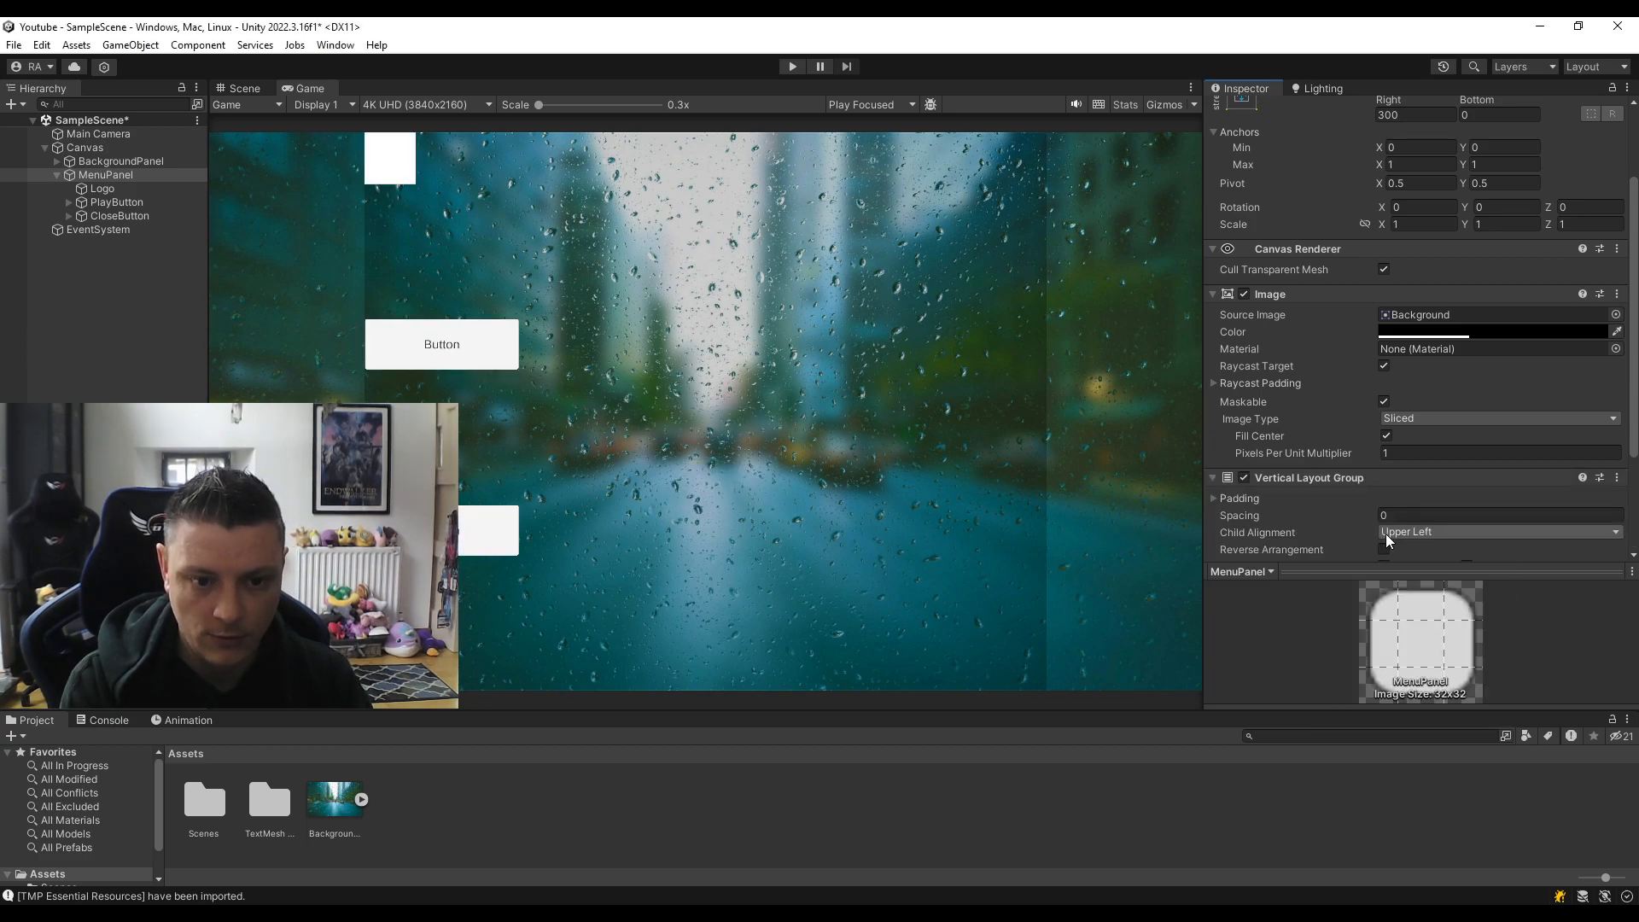
Try four extra copies of CloseButton in MenuPanel's vertical layout, and delete those copies.
{"action": "scroll", "coordinate": [1314, 459], "scroll_direction": "down", "scroll_amount": 2}
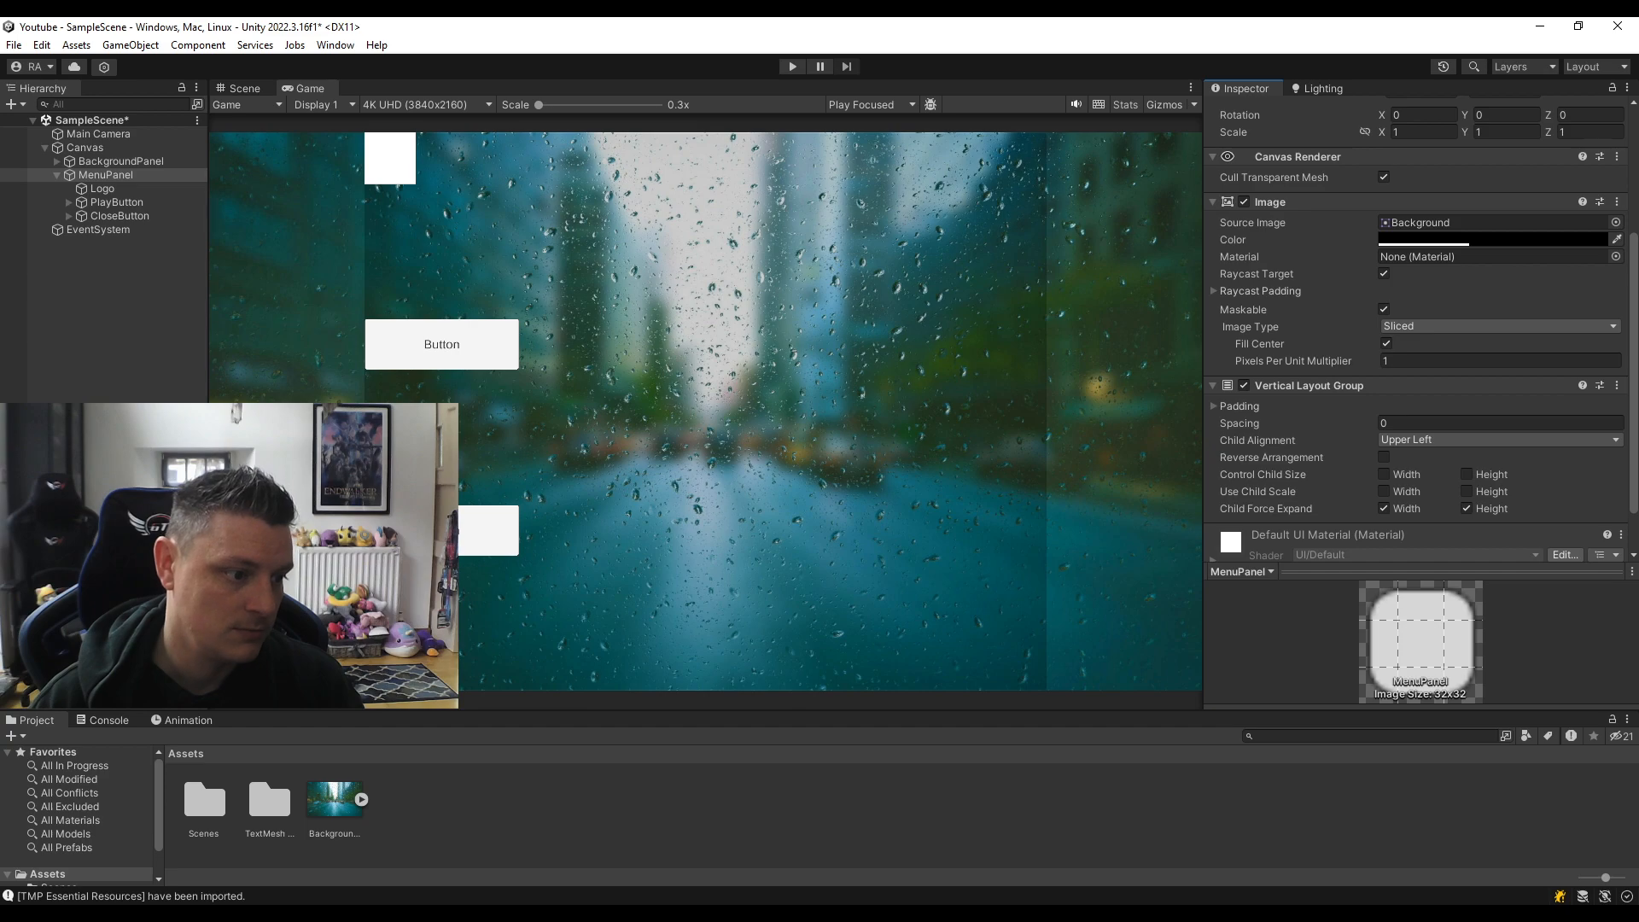
{"action": "left_click", "coordinate": [138, 217]}
{"action": "key", "text": "ctrl+d"}
{"action": "key", "text": "ctrl+d"}
{"action": "key", "text": "ctrl+d"}
{"action": "key", "text": "ctrl+d"}
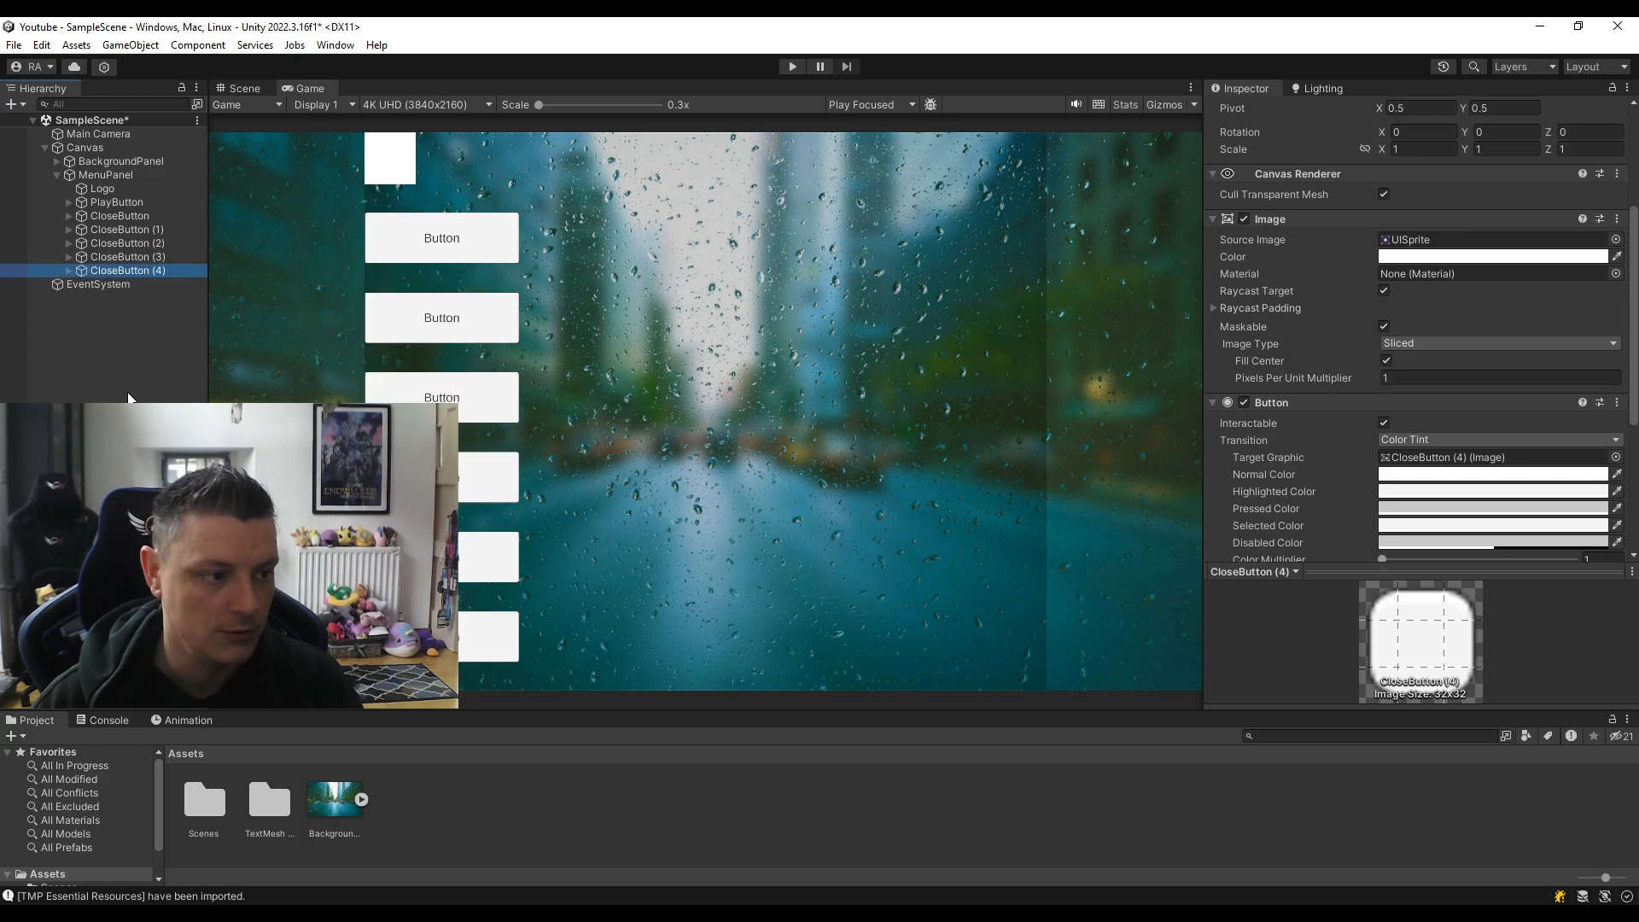
{"action": "left_click", "coordinate": [130, 228], "text": "shift"}
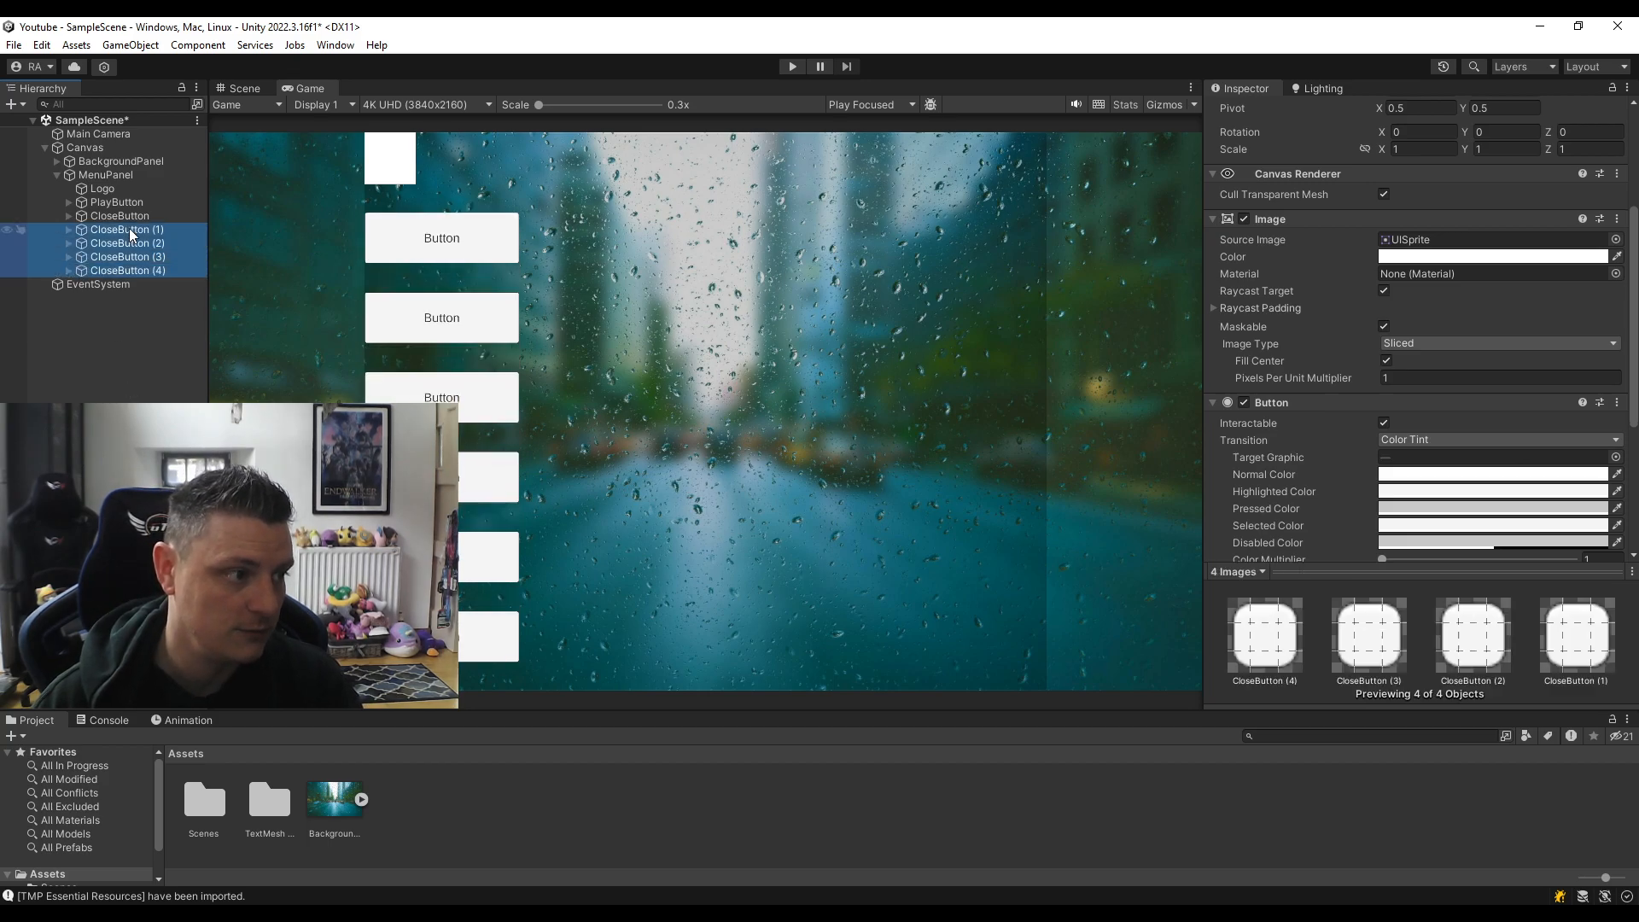
{"action": "key", "text": "Delete"}
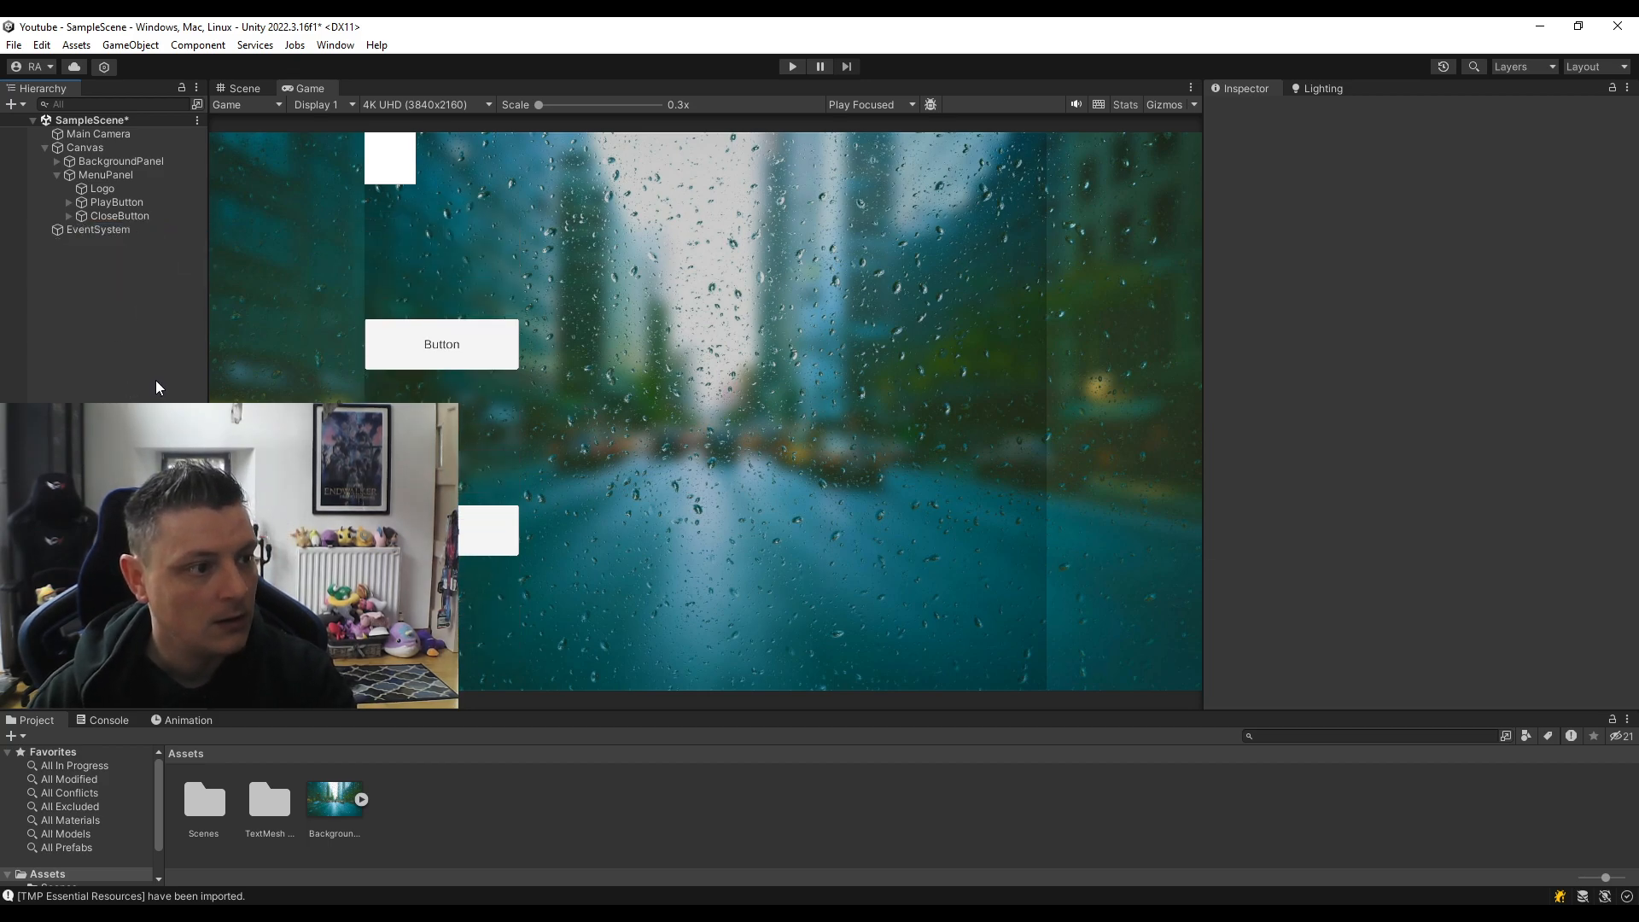
Set the Child Alignment of MenuPanel's Vertical Layout Group to Middle Center.
{"action": "left_click", "coordinate": [152, 190]}
{"action": "left_click", "coordinate": [141, 177]}
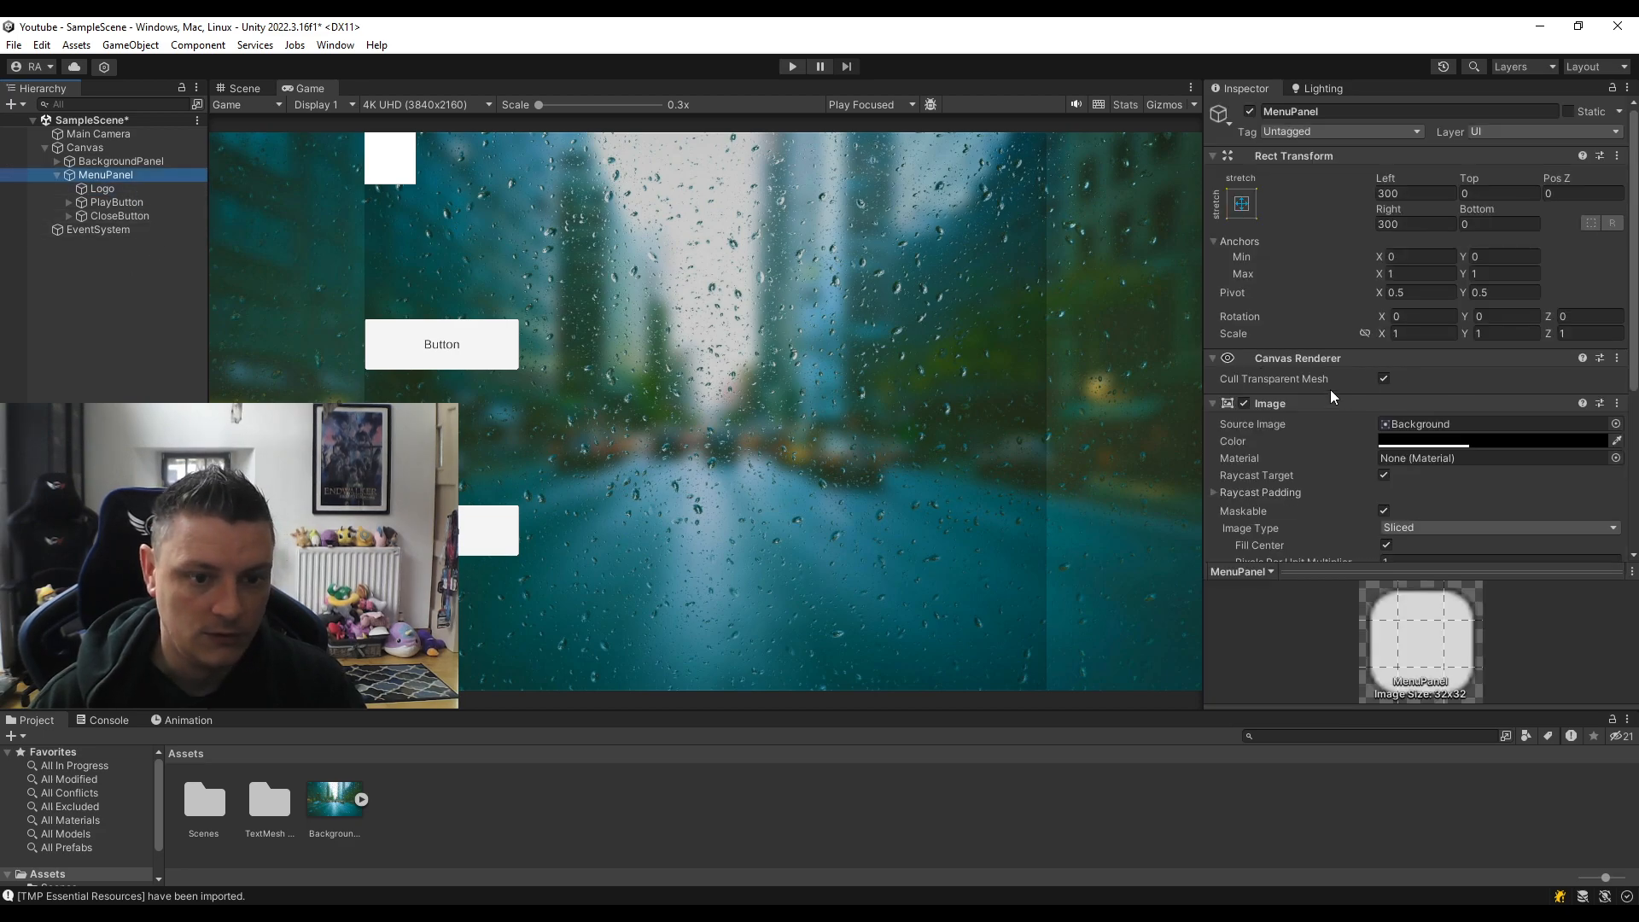
{"action": "scroll", "coordinate": [1344, 468], "scroll_direction": "down", "scroll_amount": 2}
{"action": "scroll", "coordinate": [1344, 472], "scroll_direction": "down", "scroll_amount": 3}
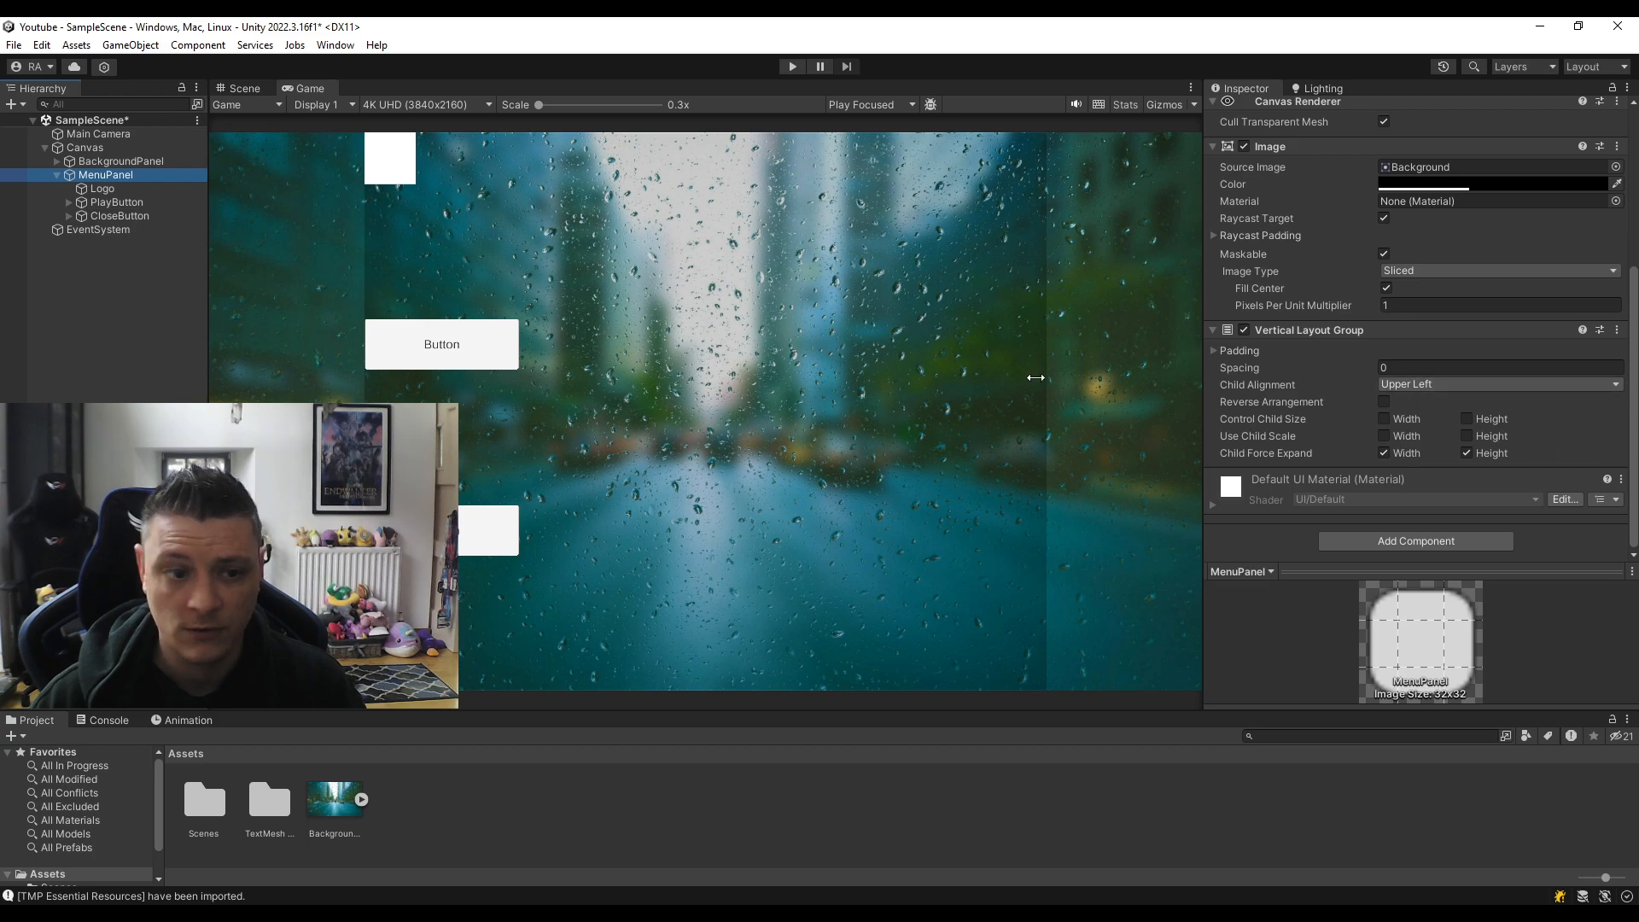
{"action": "left_click", "coordinate": [1431, 387]}
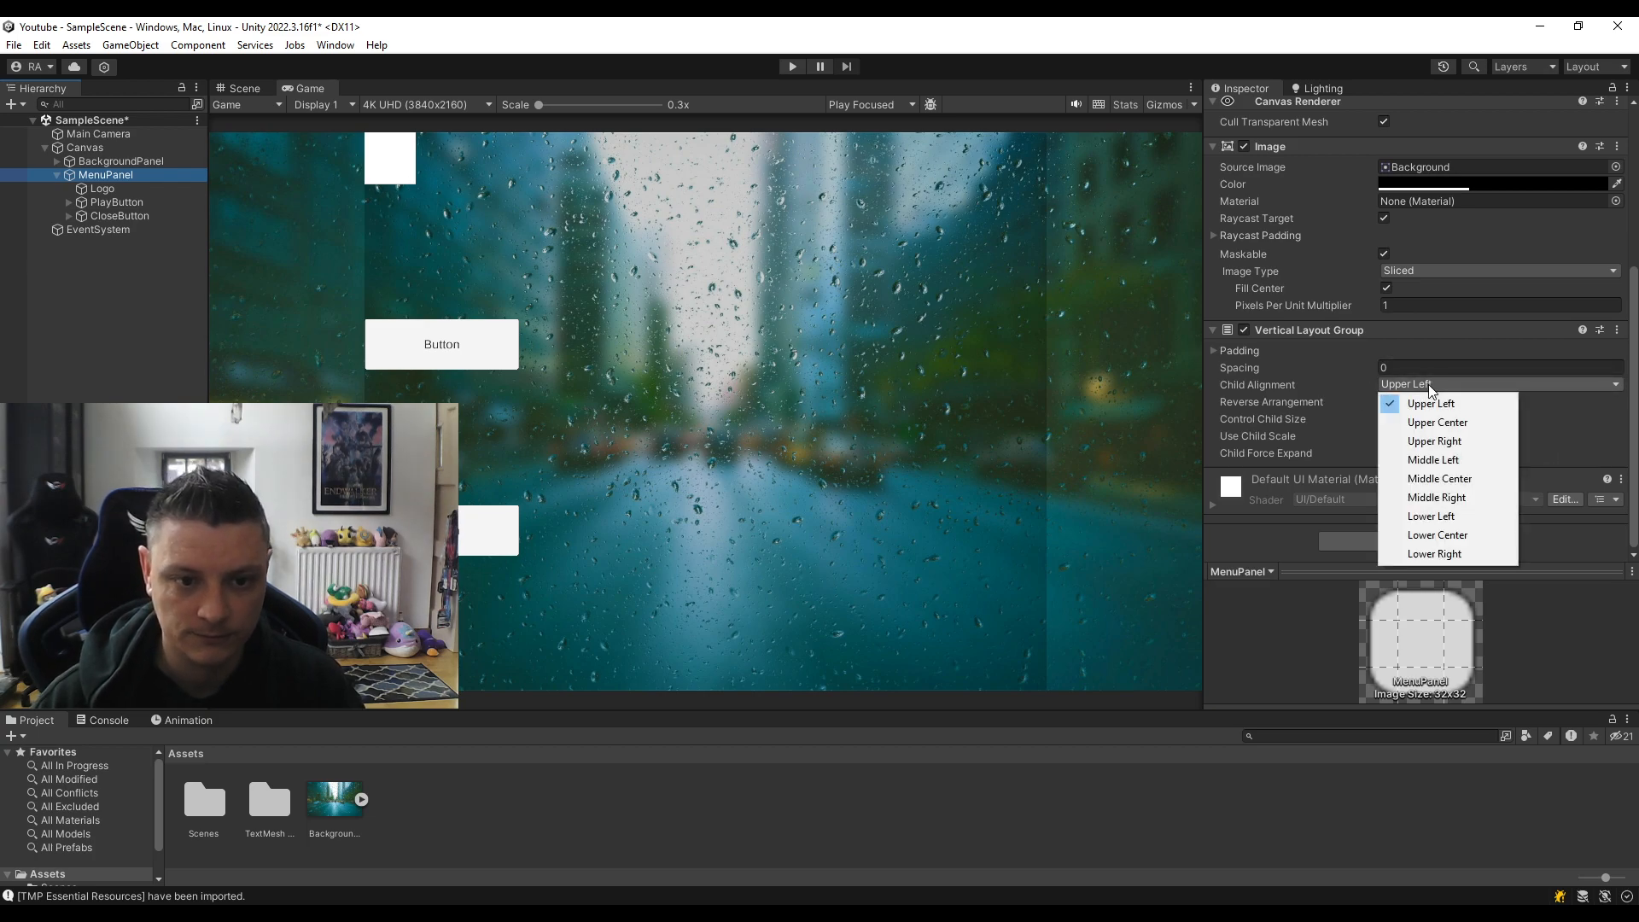
{"action": "left_click", "coordinate": [1434, 483]}
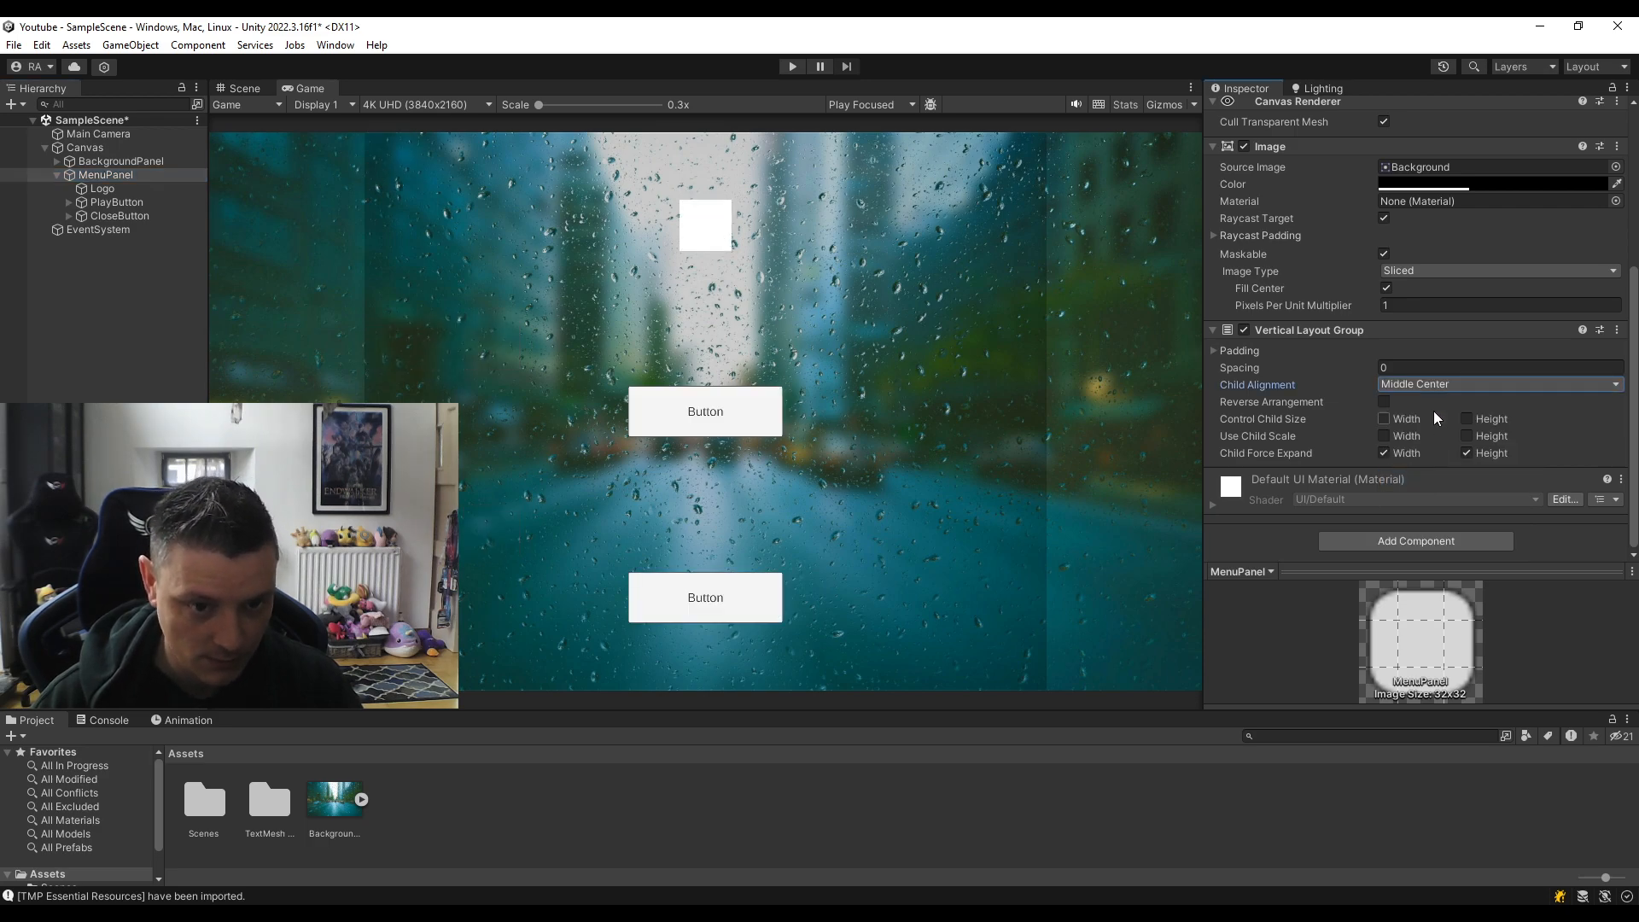
Try the Upper Center and Lower Center child alignments on MenuPanel's layout group, and return to Middle Center.
{"action": "left_click", "coordinate": [1425, 388]}
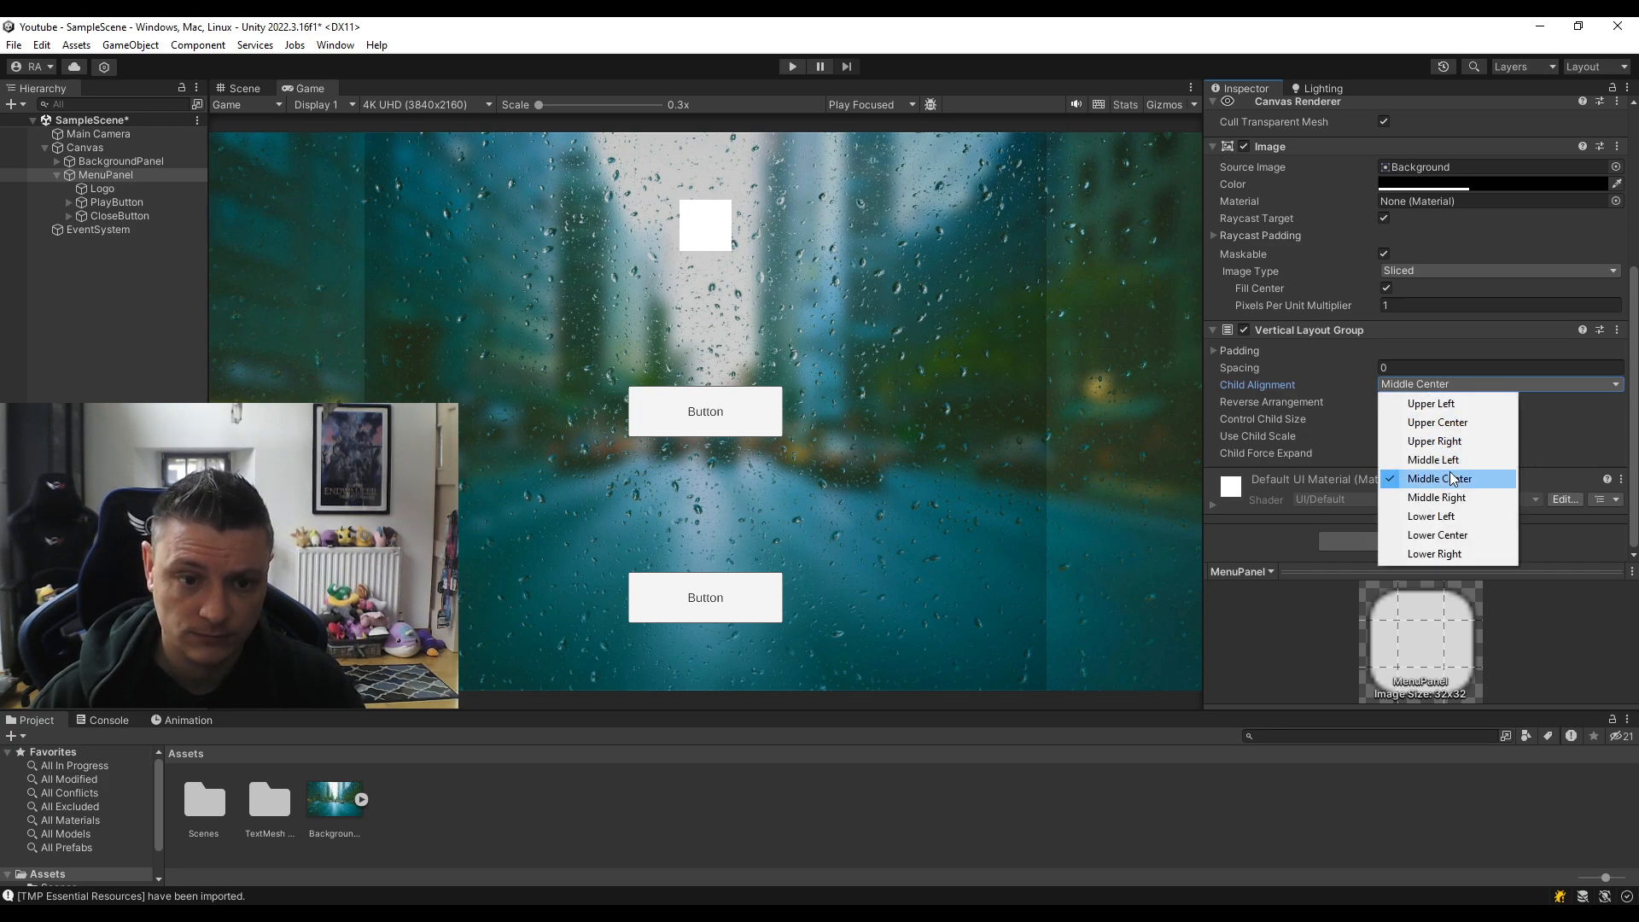
{"action": "left_click", "coordinate": [1443, 424]}
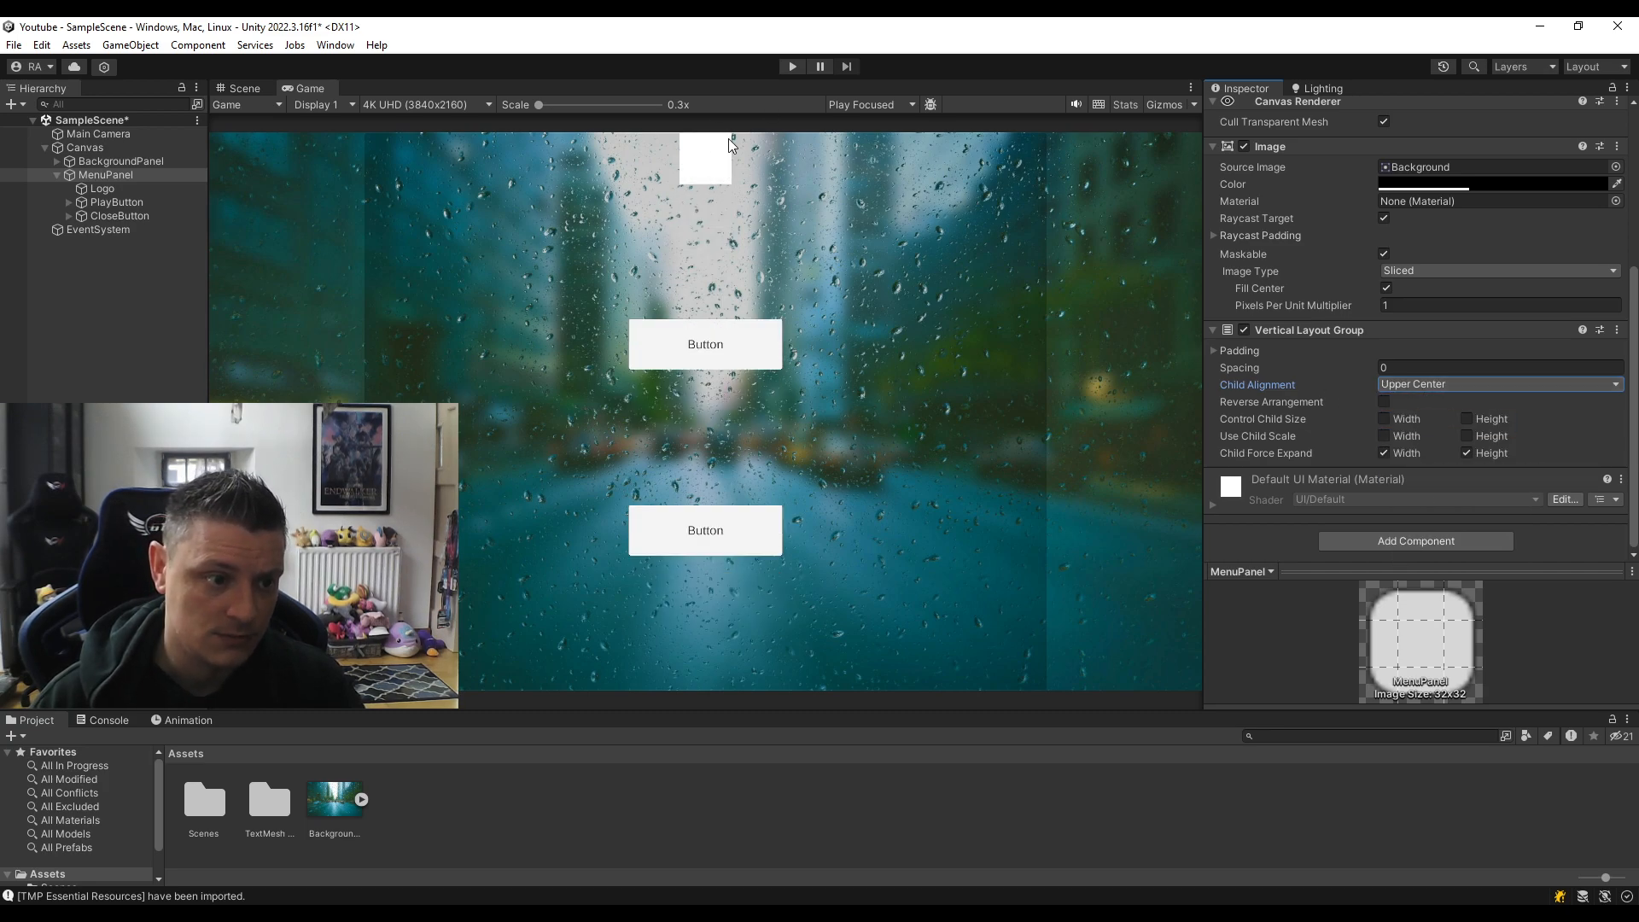
{"action": "left_click", "coordinate": [1441, 389]}
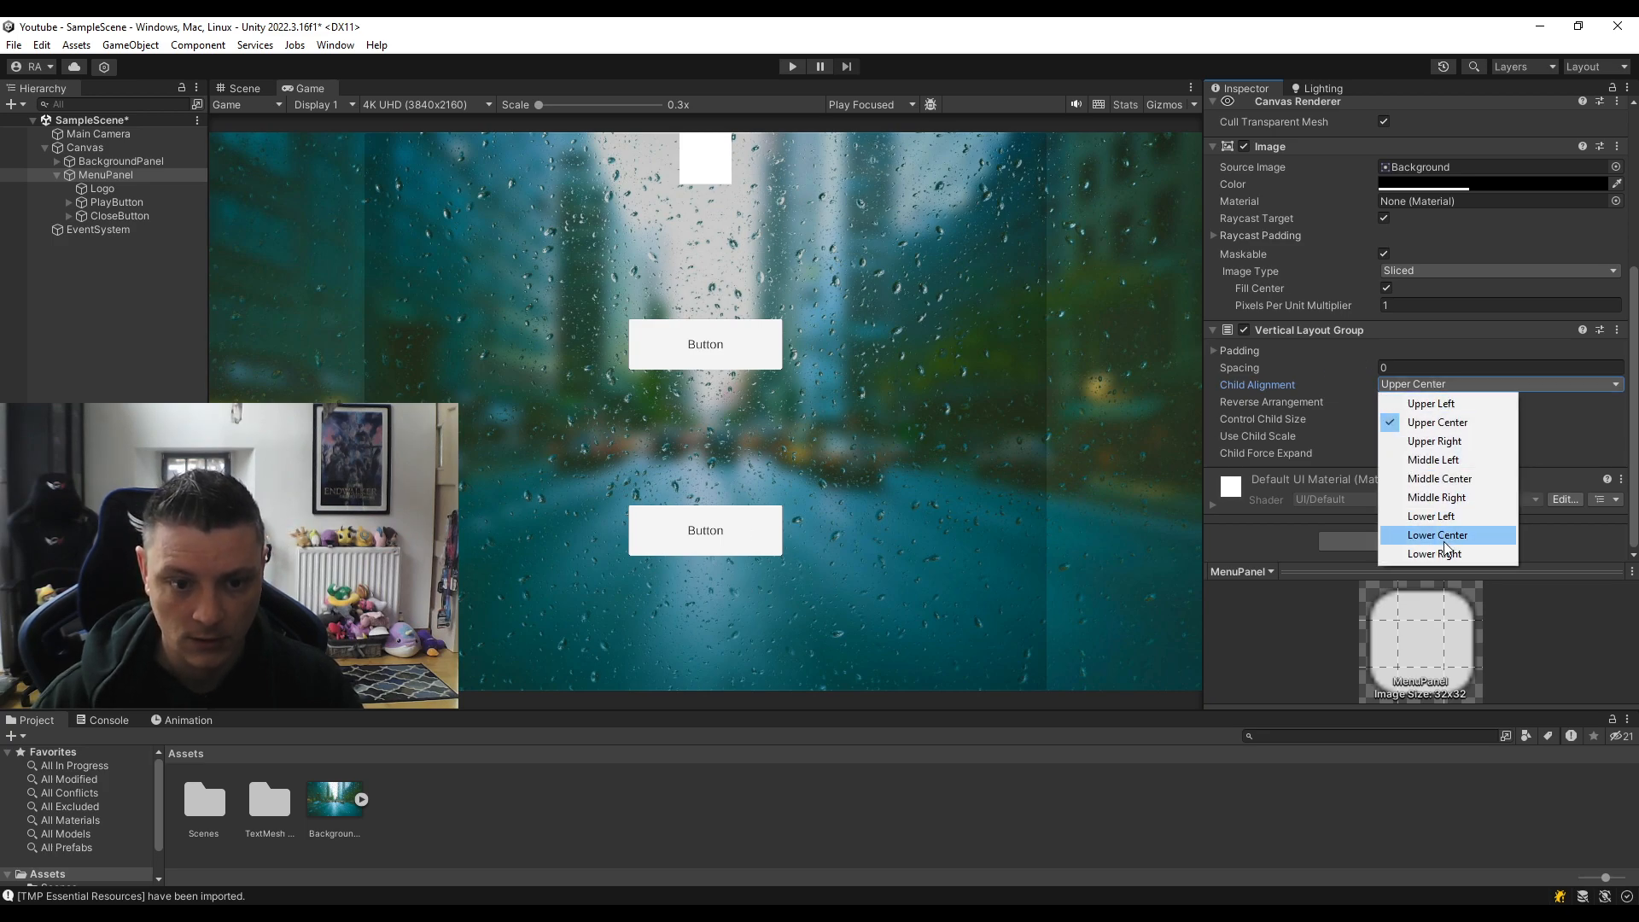
{"action": "left_click", "coordinate": [1441, 535]}
{"action": "left_click", "coordinate": [1426, 385]}
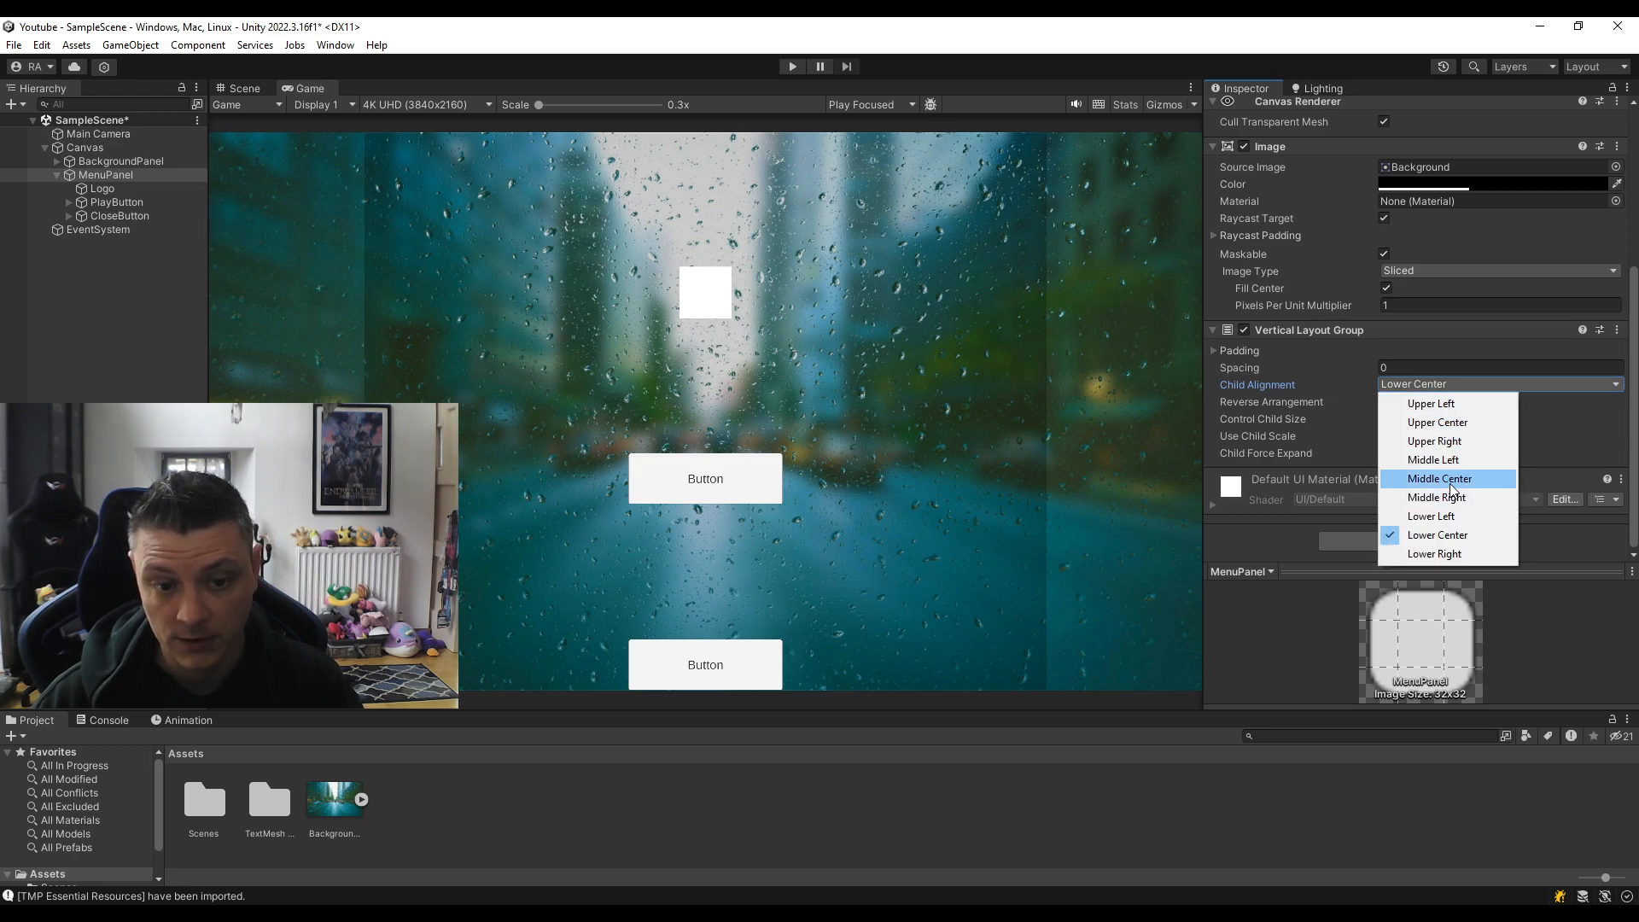
{"action": "left_click", "coordinate": [1451, 480]}
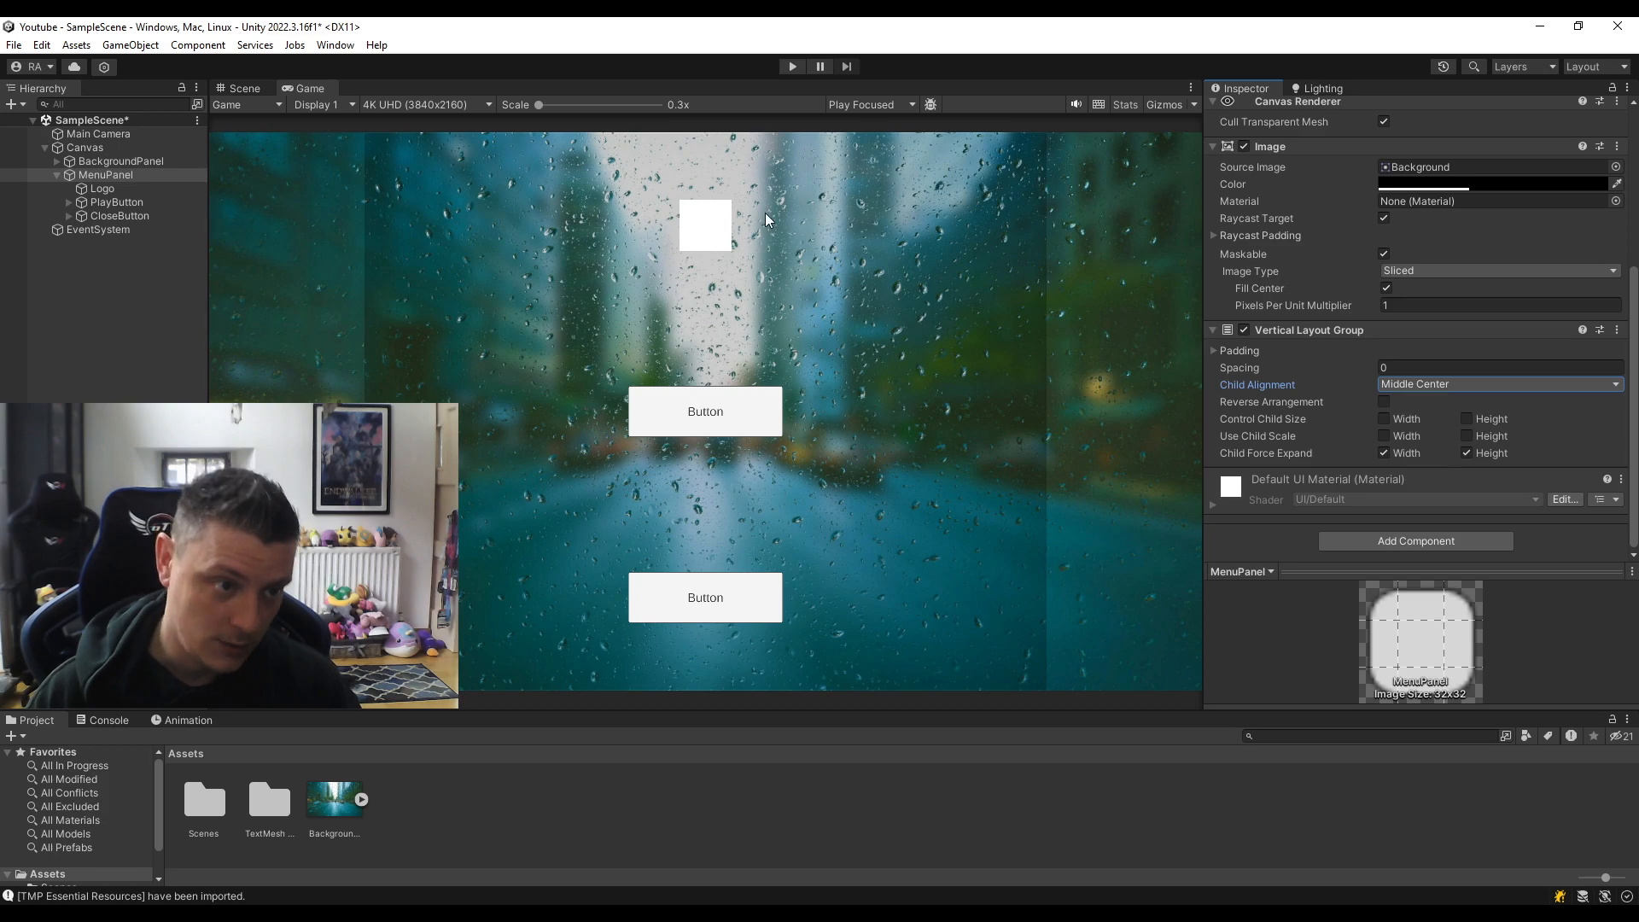
Turn off Child Force Expand Height in MenuPanel's Vertical Layout Group and check the layout in the Game view.
{"action": "left_click", "coordinate": [245, 89]}
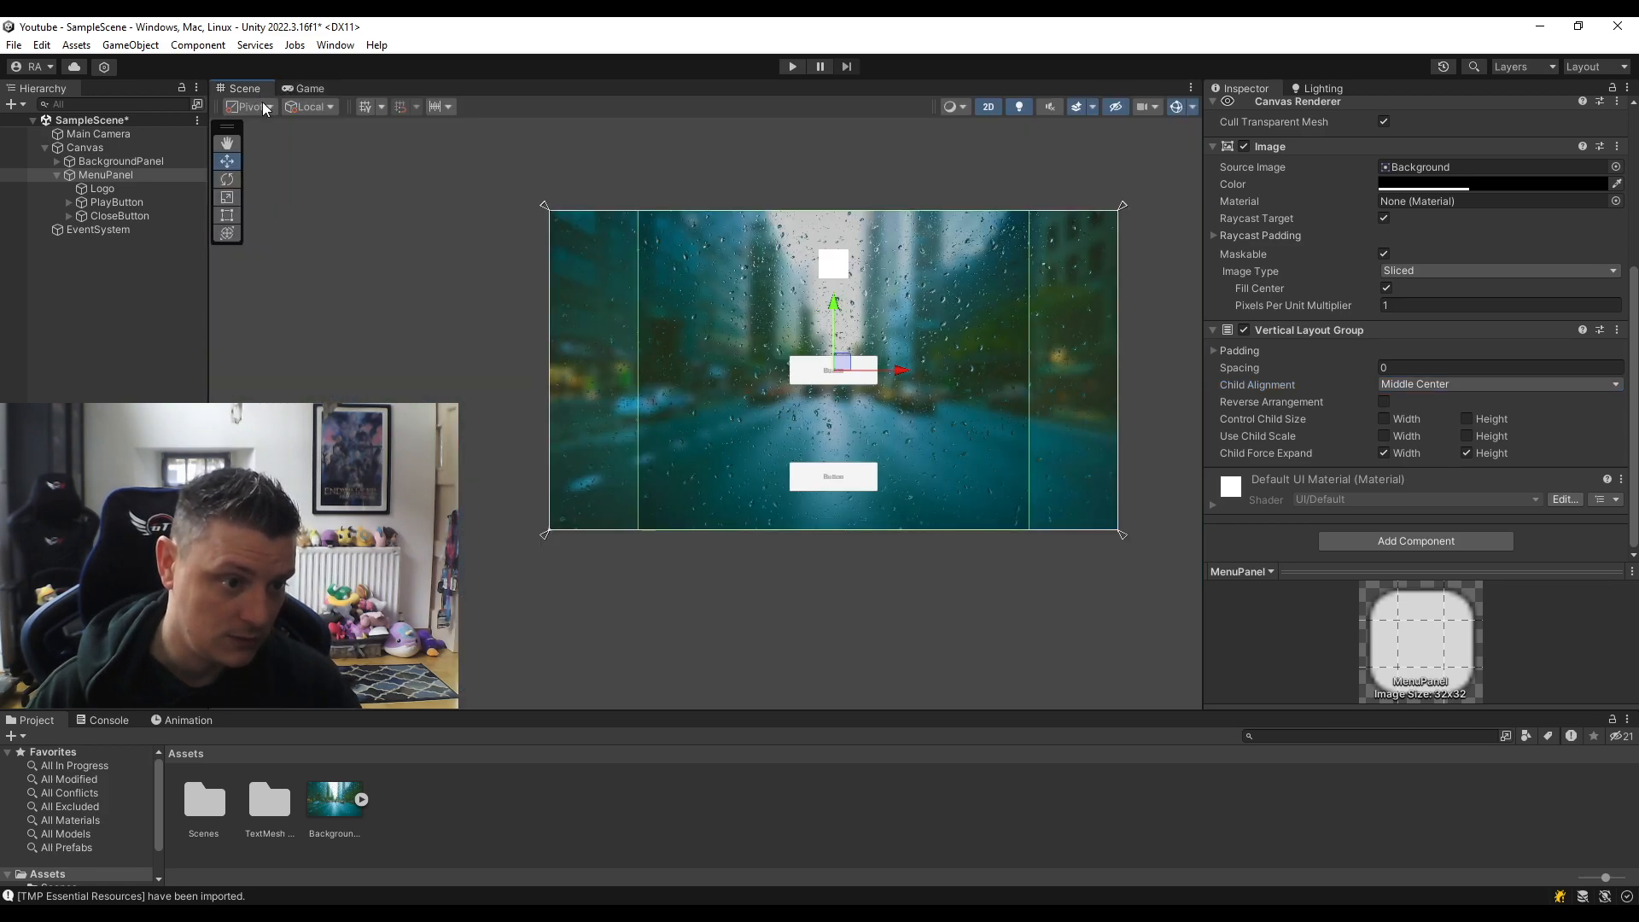
{"action": "left_click", "coordinate": [128, 192]}
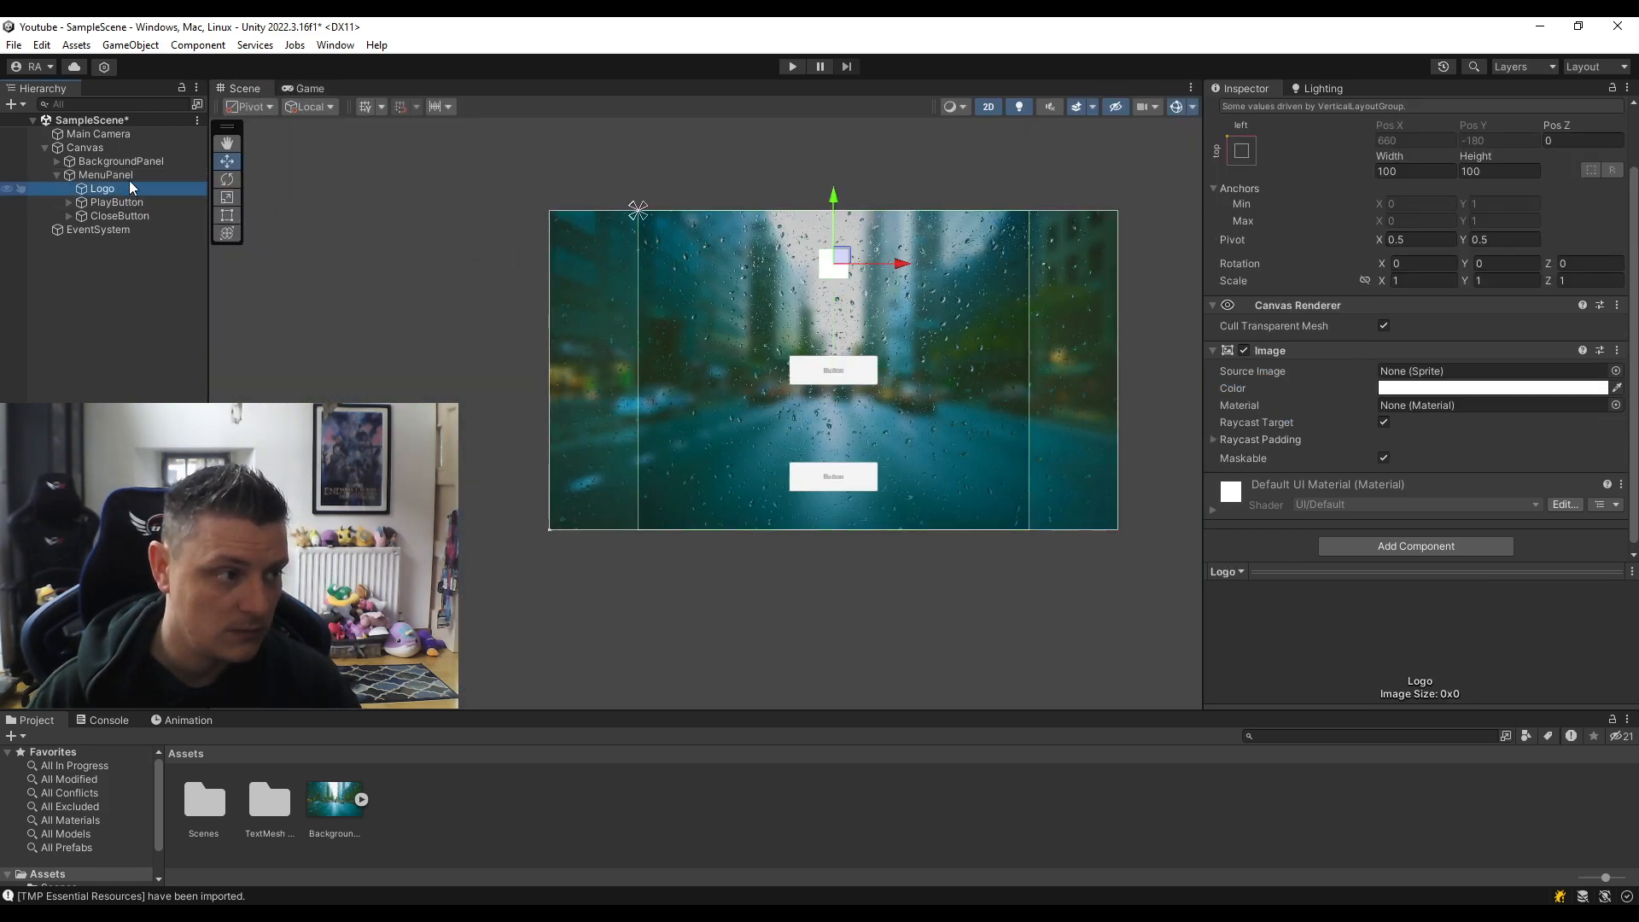
{"action": "left_click", "coordinate": [130, 174]}
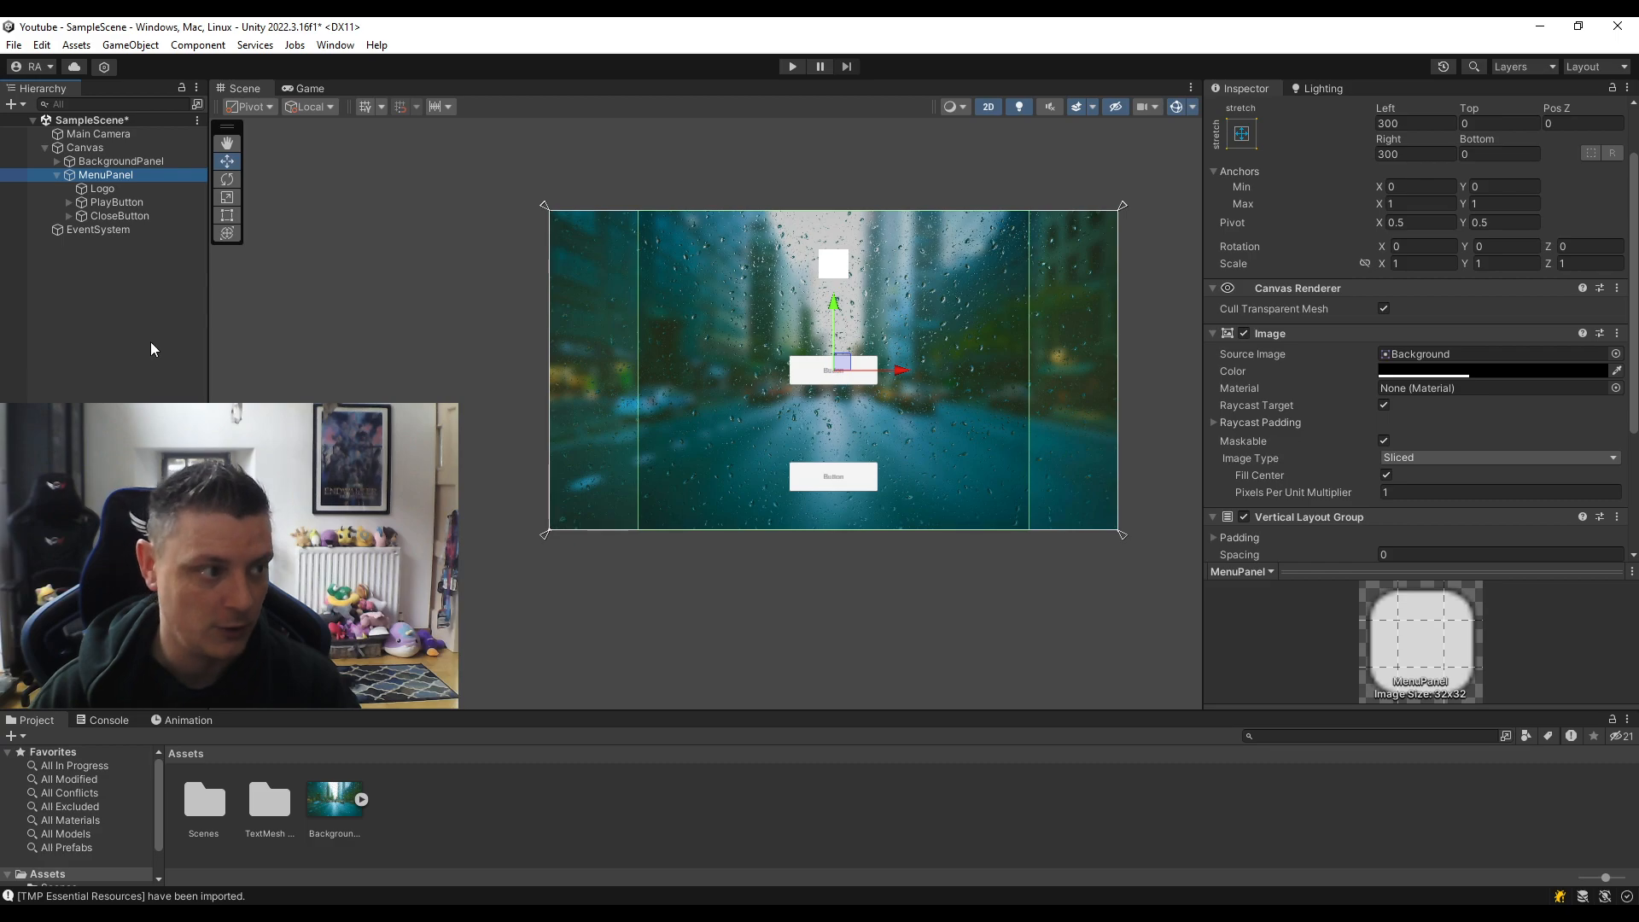
{"action": "scroll", "coordinate": [1525, 500], "scroll_direction": "down", "scroll_amount": 5}
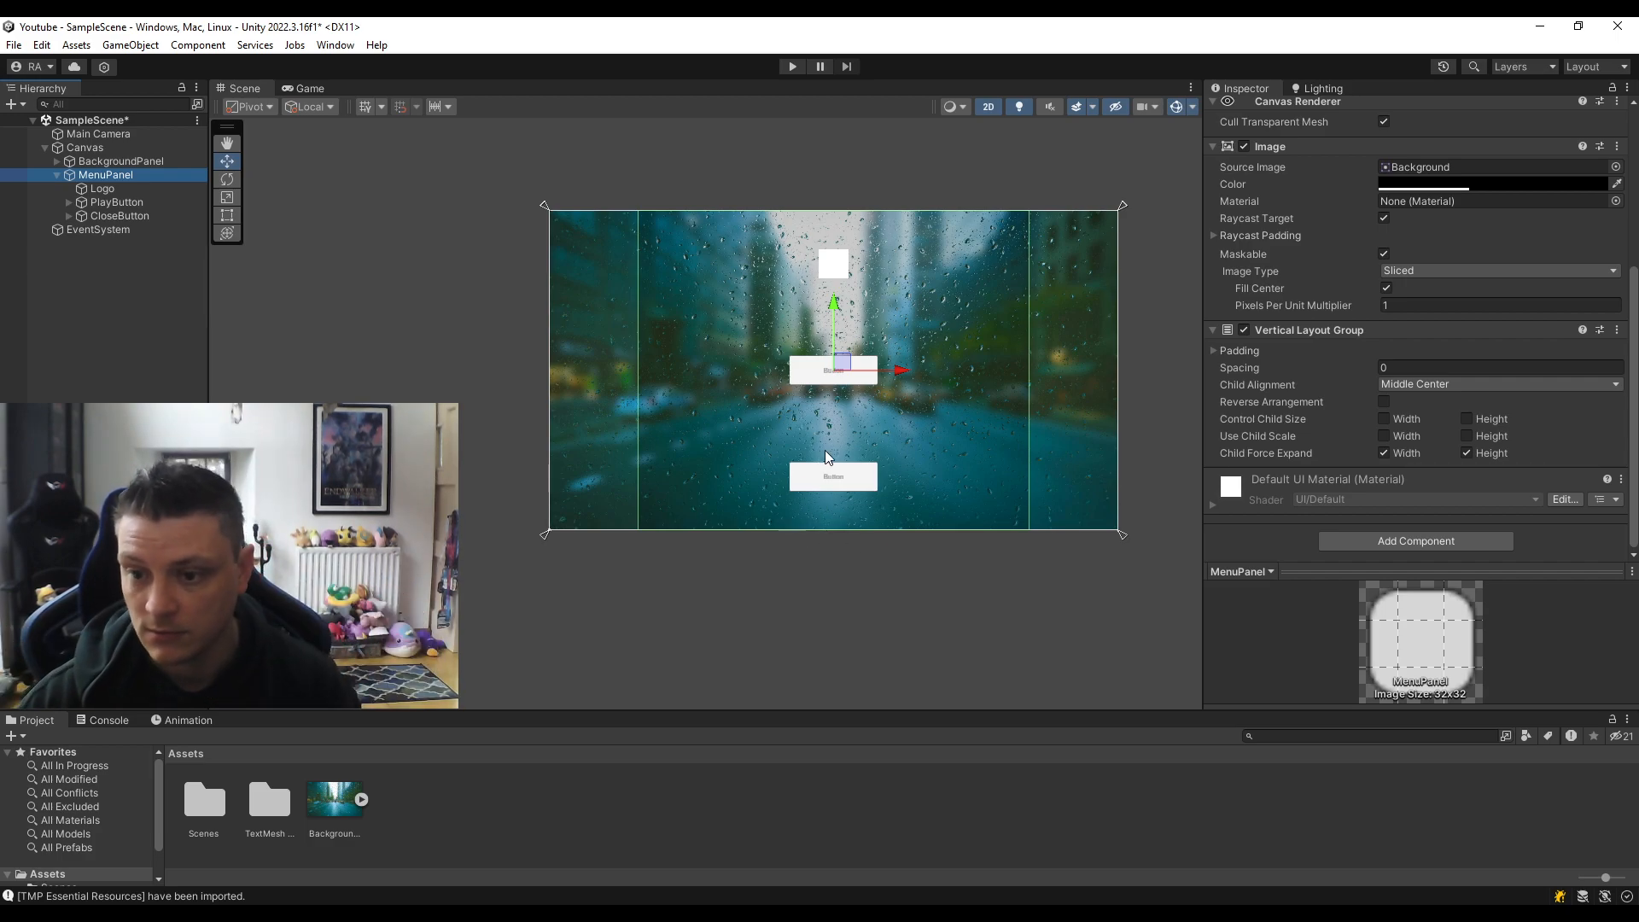
{"action": "left_click", "coordinate": [1467, 454]}
{"action": "left_click", "coordinate": [1467, 453]}
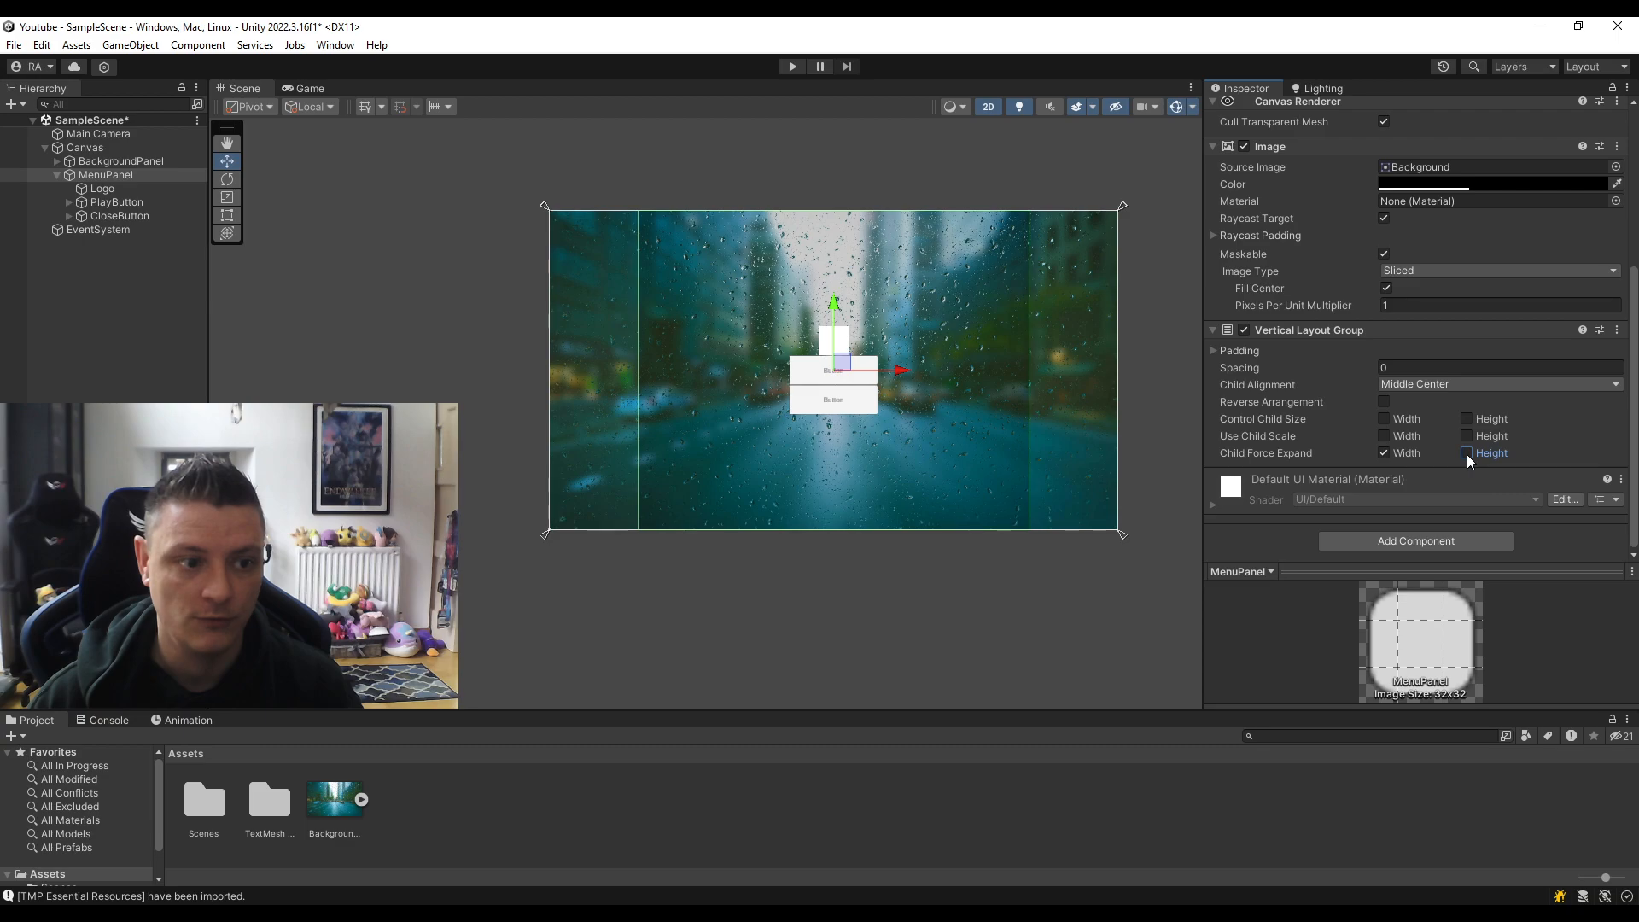
{"action": "left_click", "coordinate": [316, 89]}
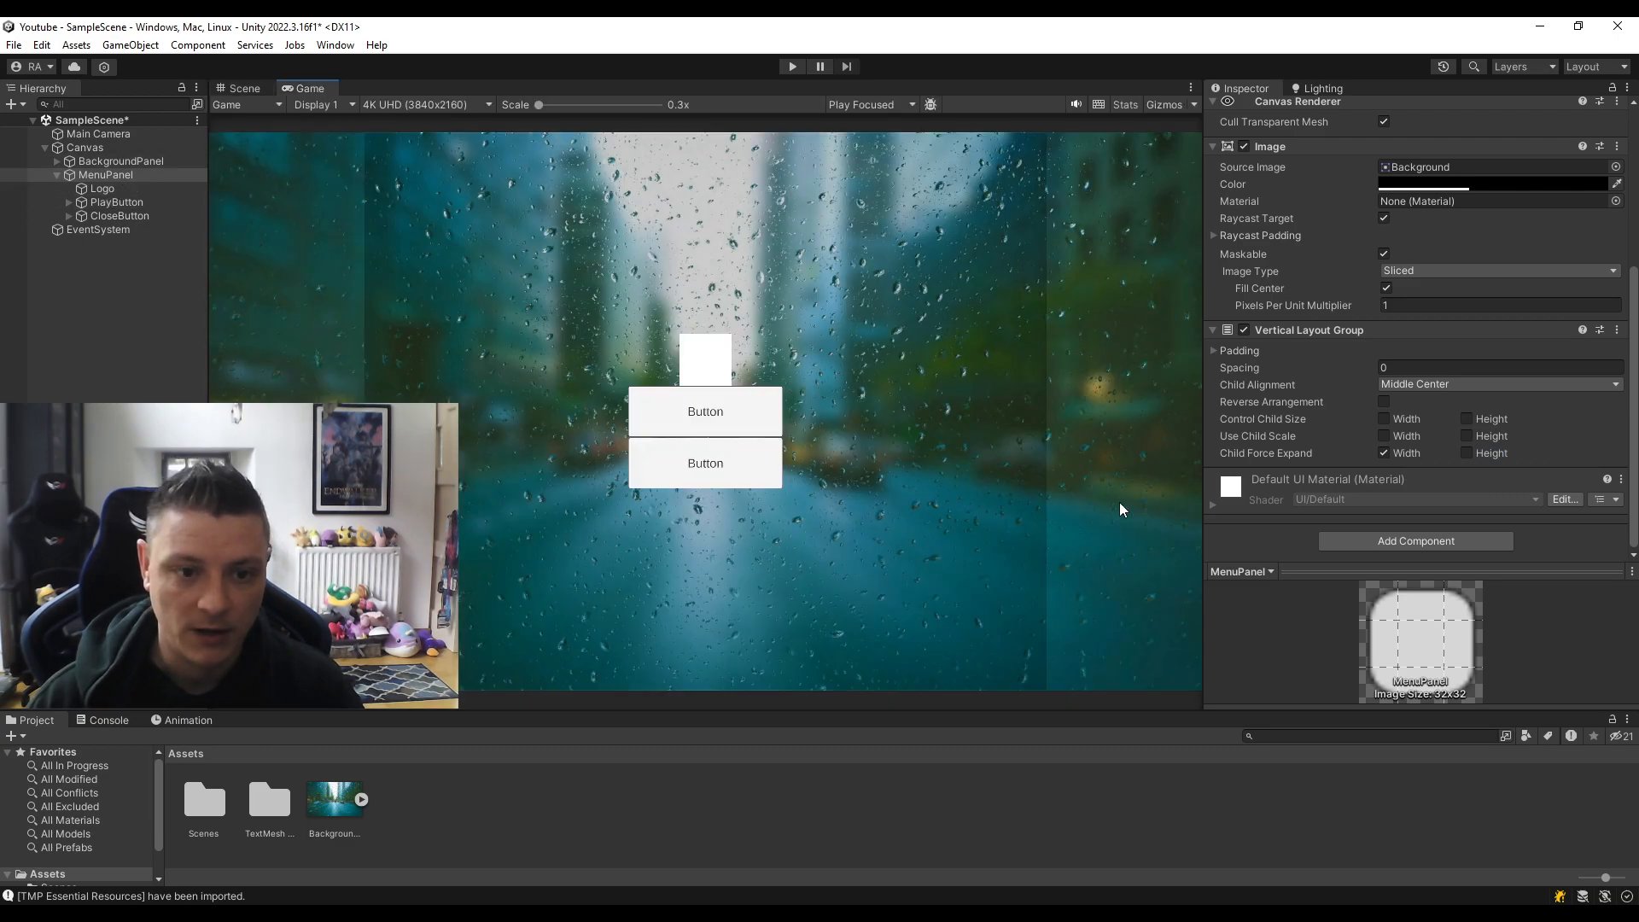
Set the Top and Bottom padding of MenuPanel's Vertical Layout Group to 100 each.
{"action": "left_click", "coordinate": [1252, 351]}
{"action": "left_click", "coordinate": [1443, 365]}
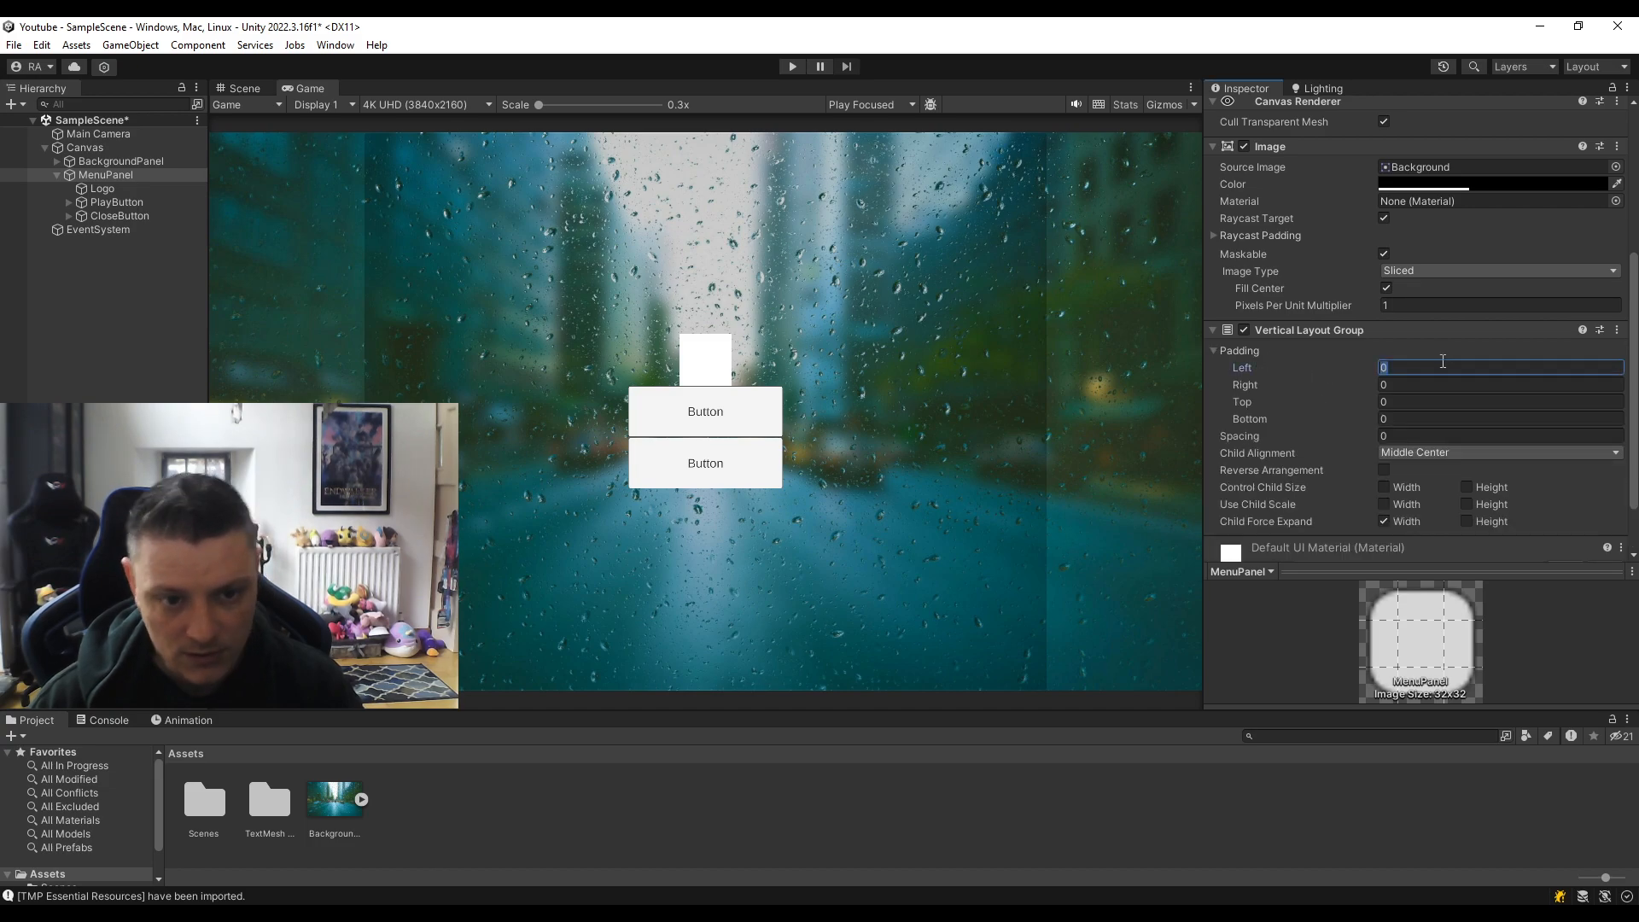
{"action": "left_click", "coordinate": [1423, 402]}
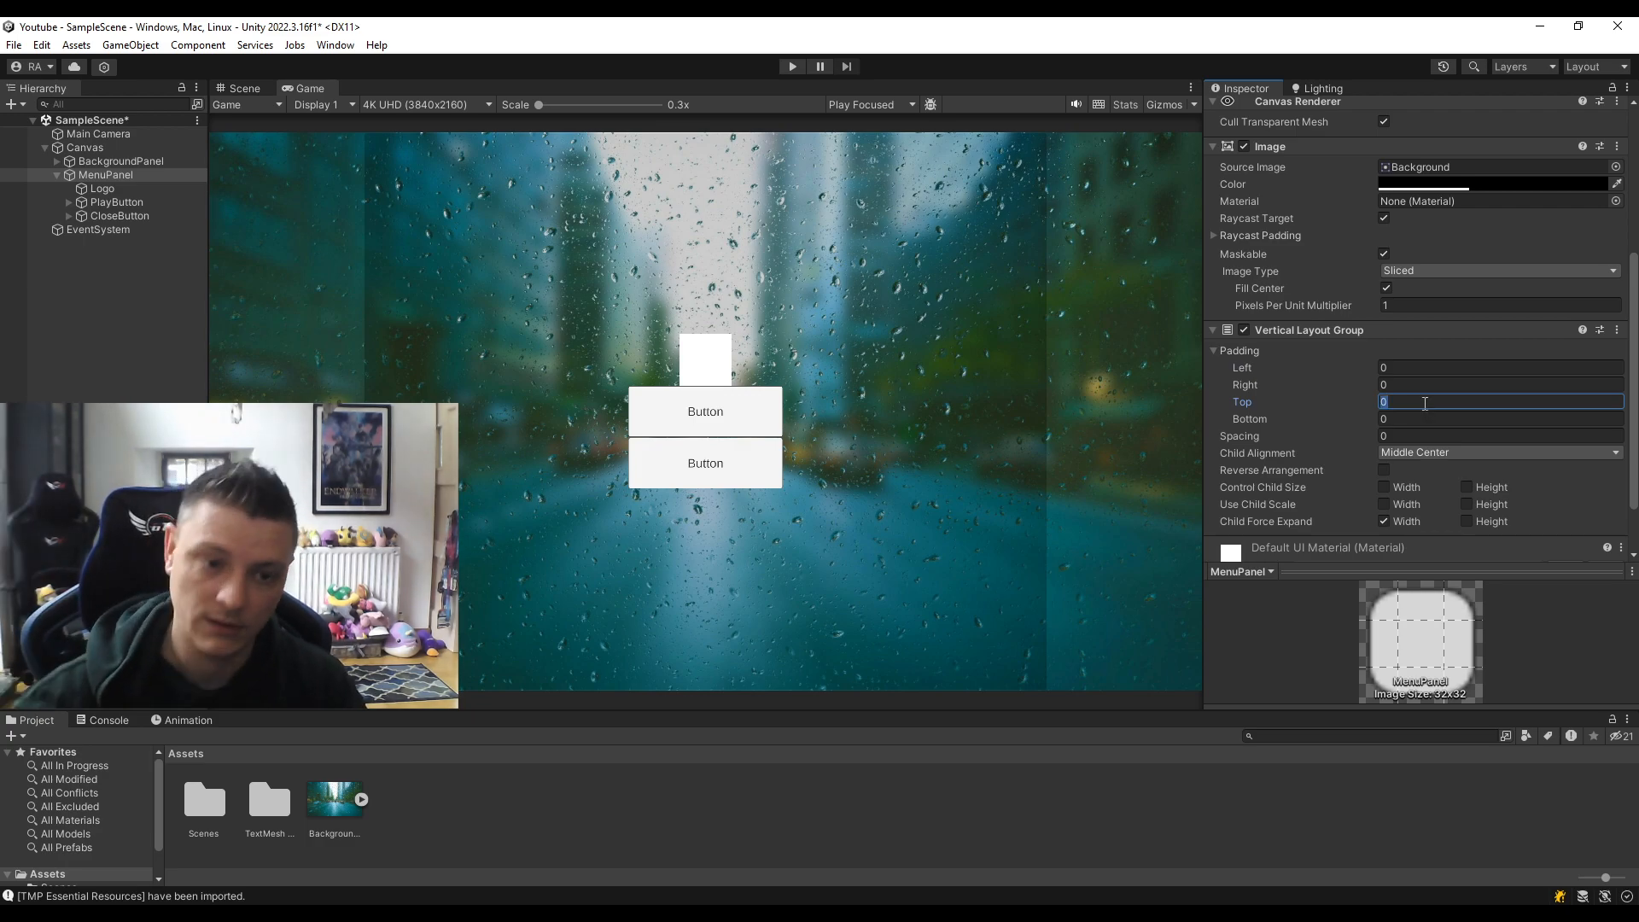
{"action": "type", "text": "100"}
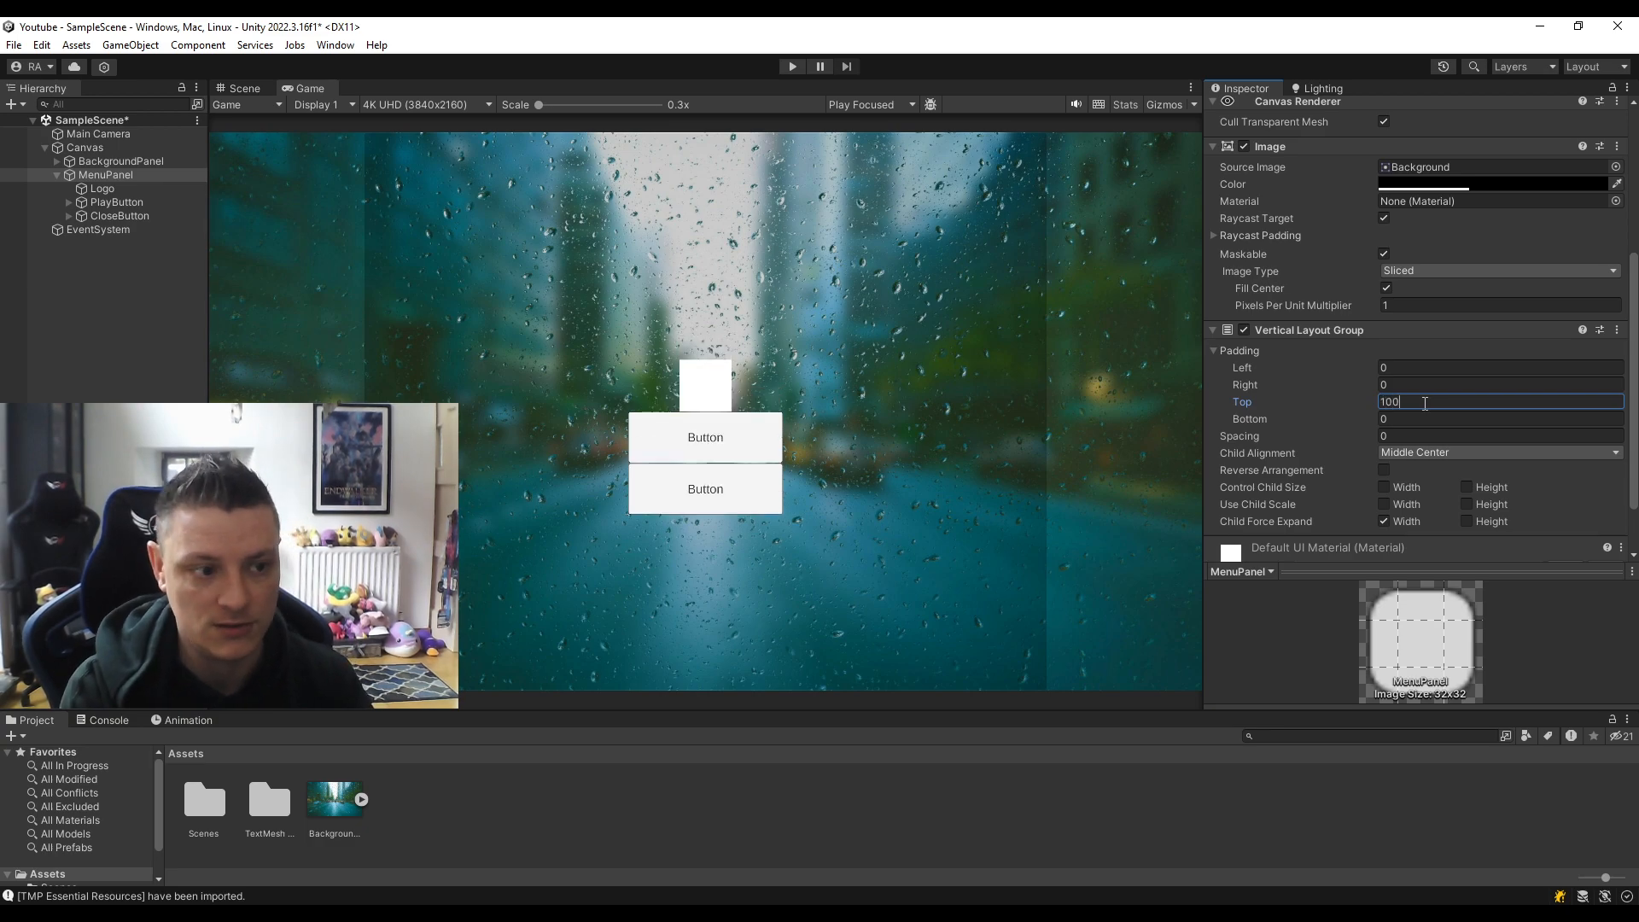
{"action": "key", "text": "Tab"}
{"action": "type", "text": "100"}
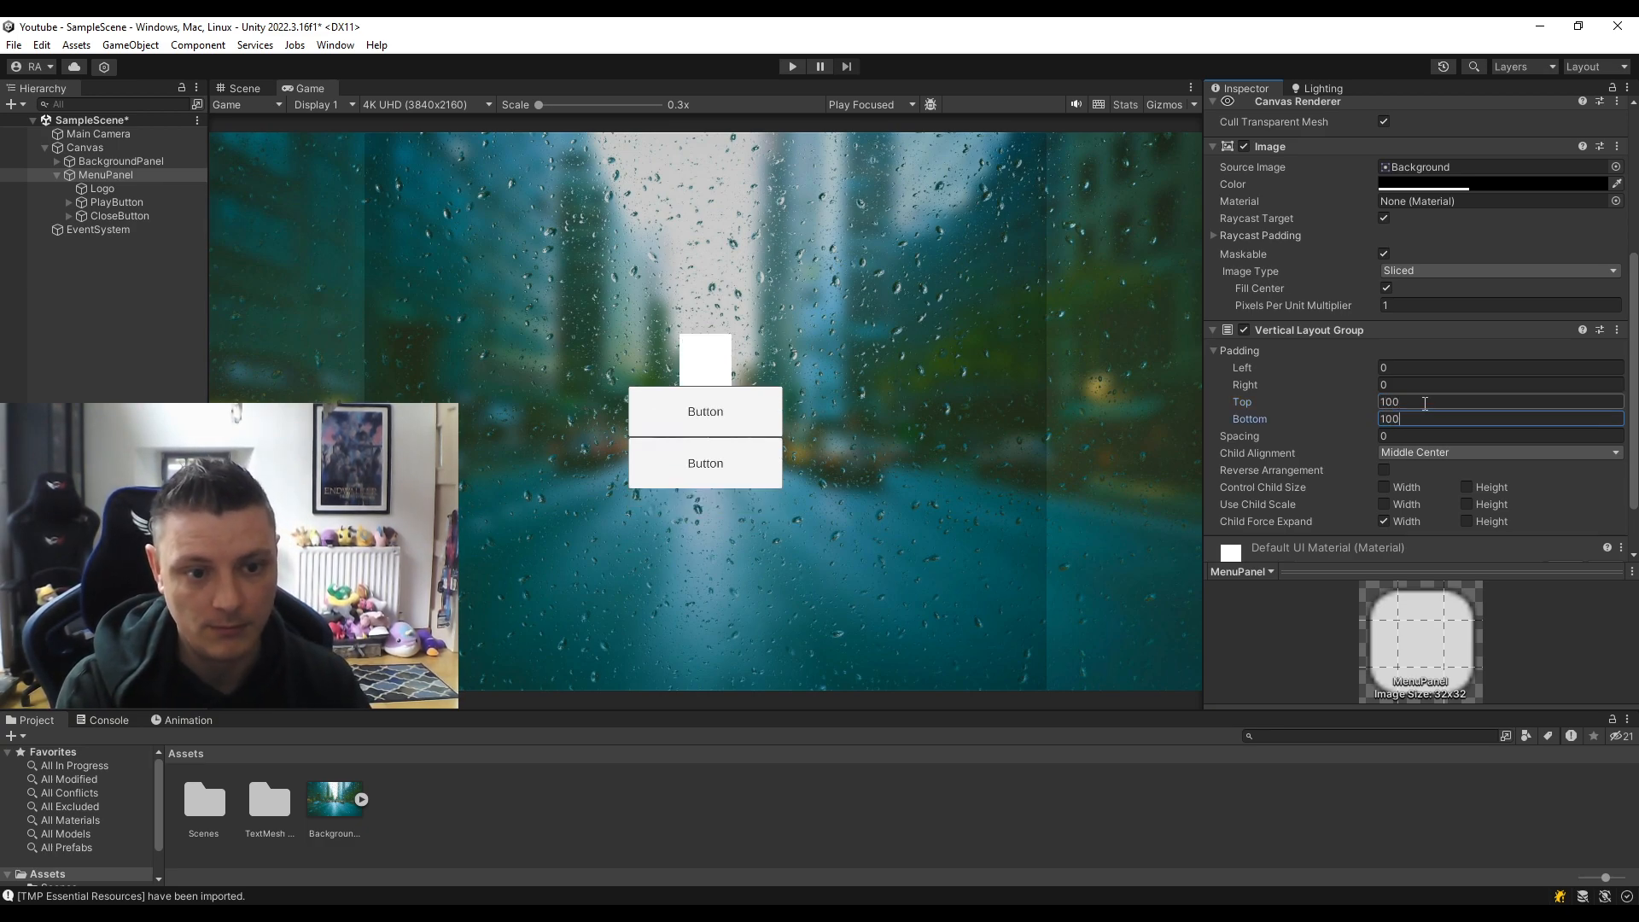
{"action": "left_click", "coordinate": [1427, 367]}
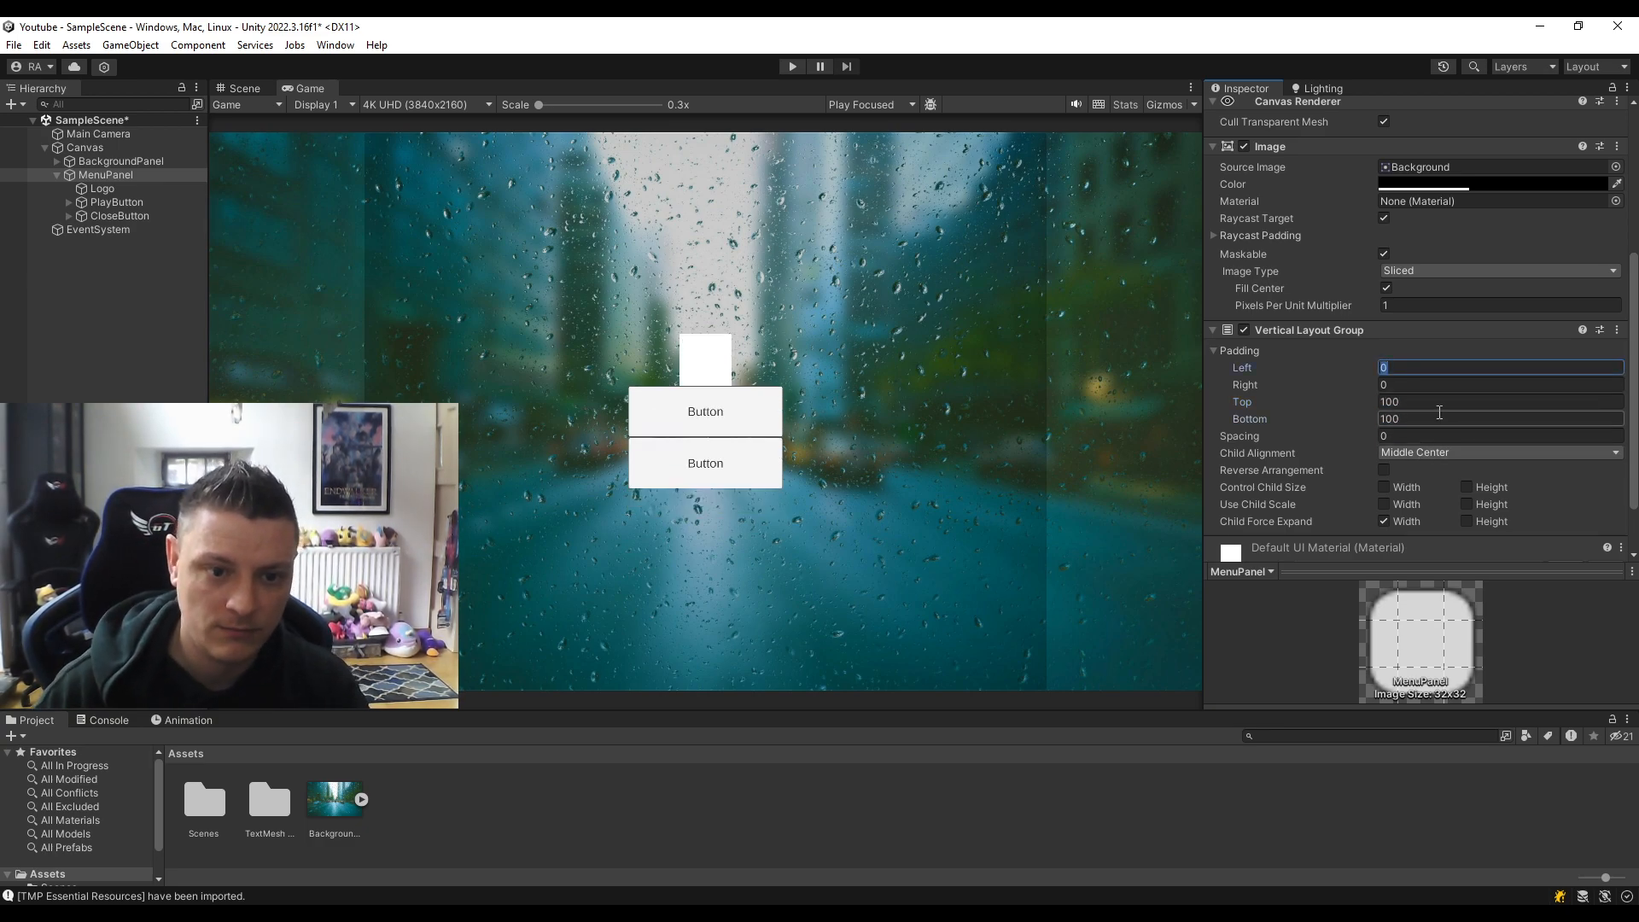
Try a Spacing of 100 in MenuPanel's Vertical Layout Group, and settle on 75.
{"action": "scroll", "coordinate": [1447, 426], "scroll_direction": "down", "scroll_amount": 2}
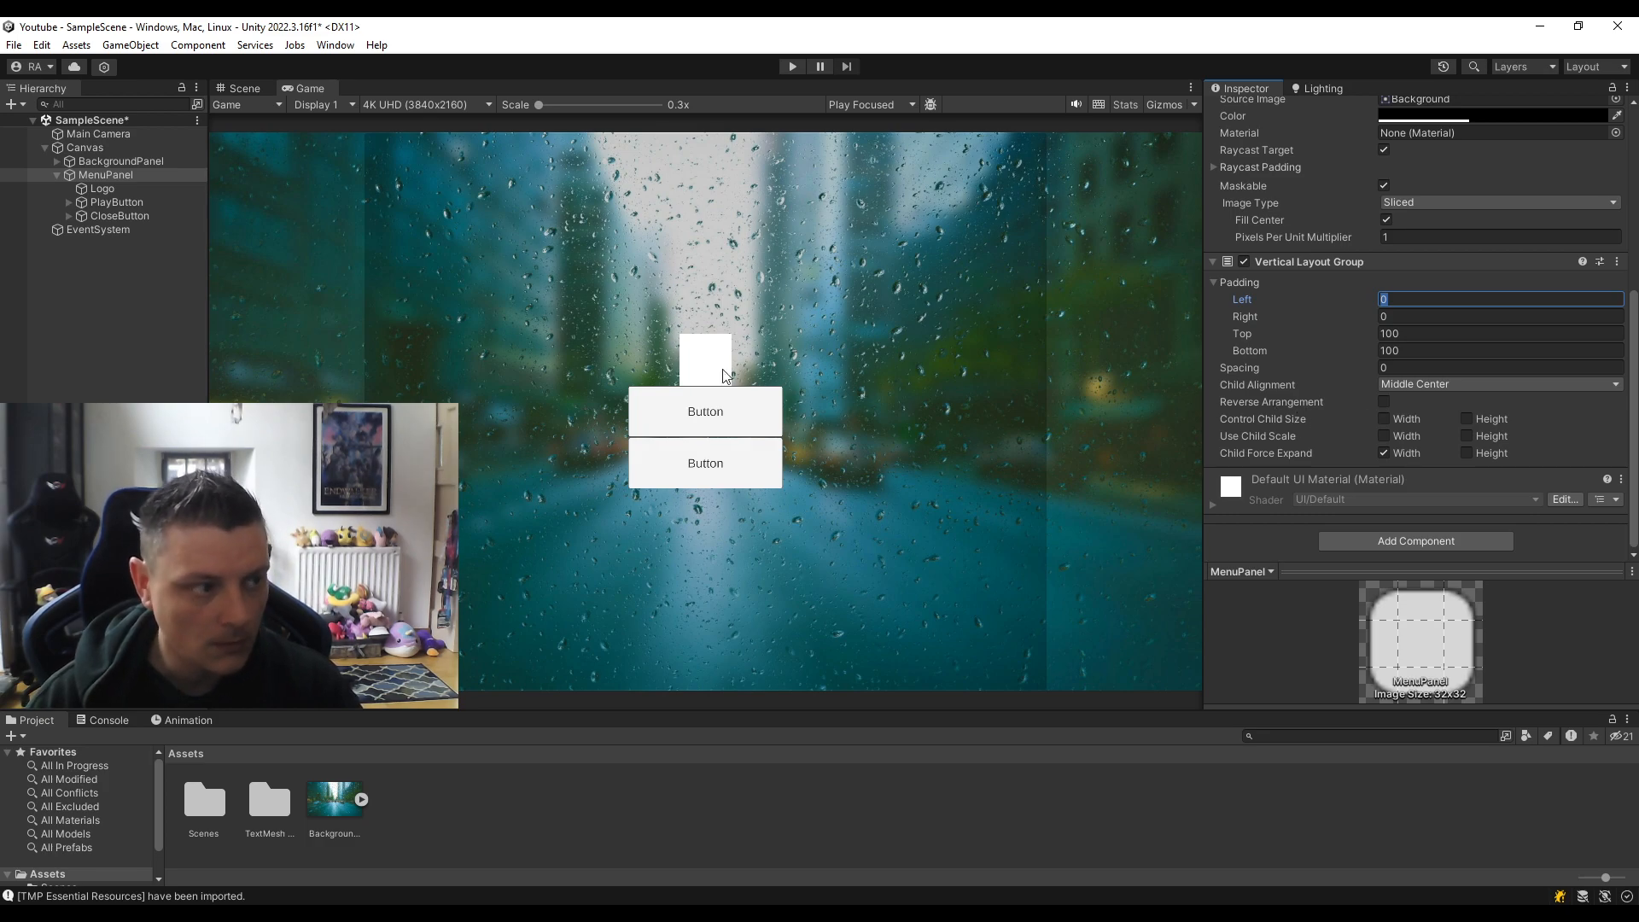
{"action": "left_click", "coordinate": [1417, 367]}
{"action": "type", "text": "100"}
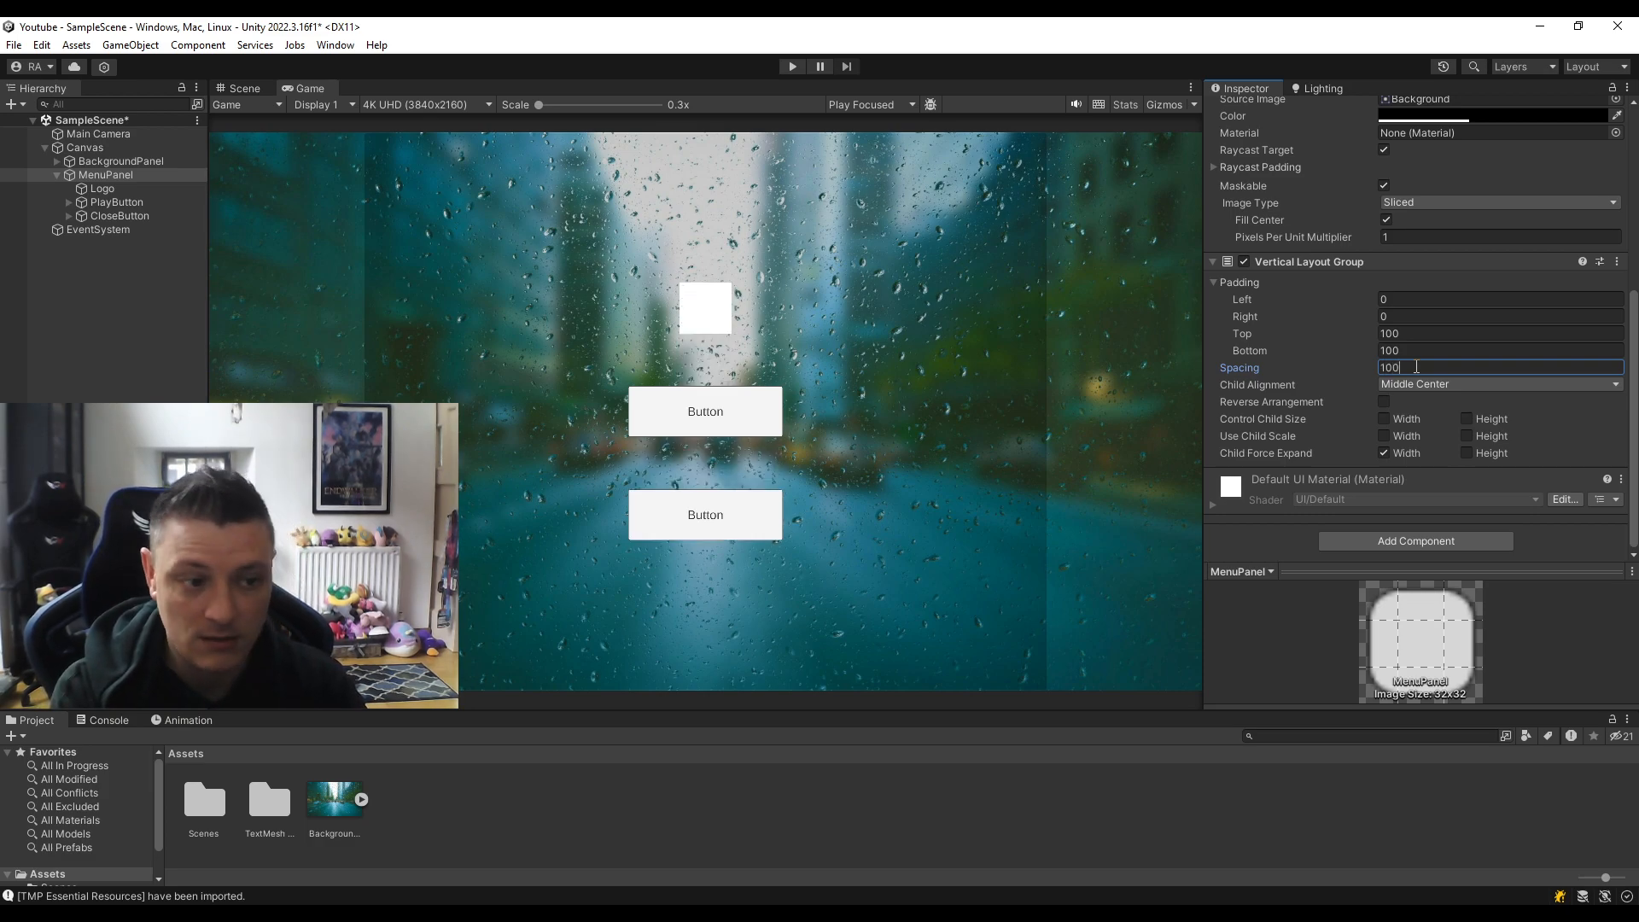
{"action": "key", "text": "BackSpace"}
{"action": "key", "text": "BackSpace"}
{"action": "key", "text": "BackSpace"}
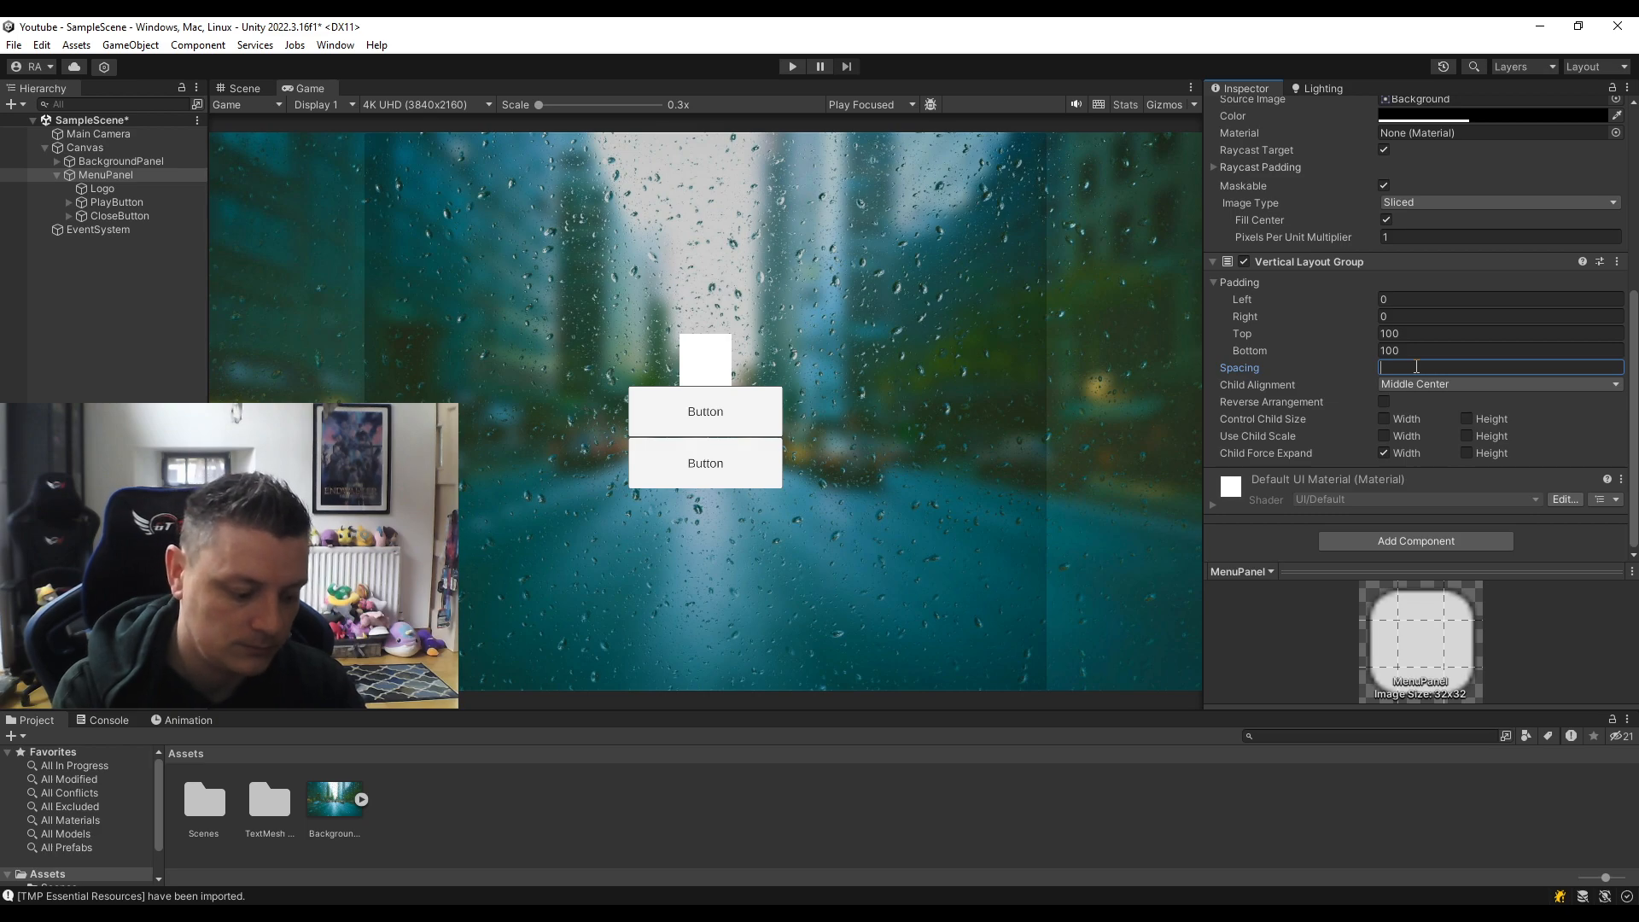
{"action": "type", "text": "75"}
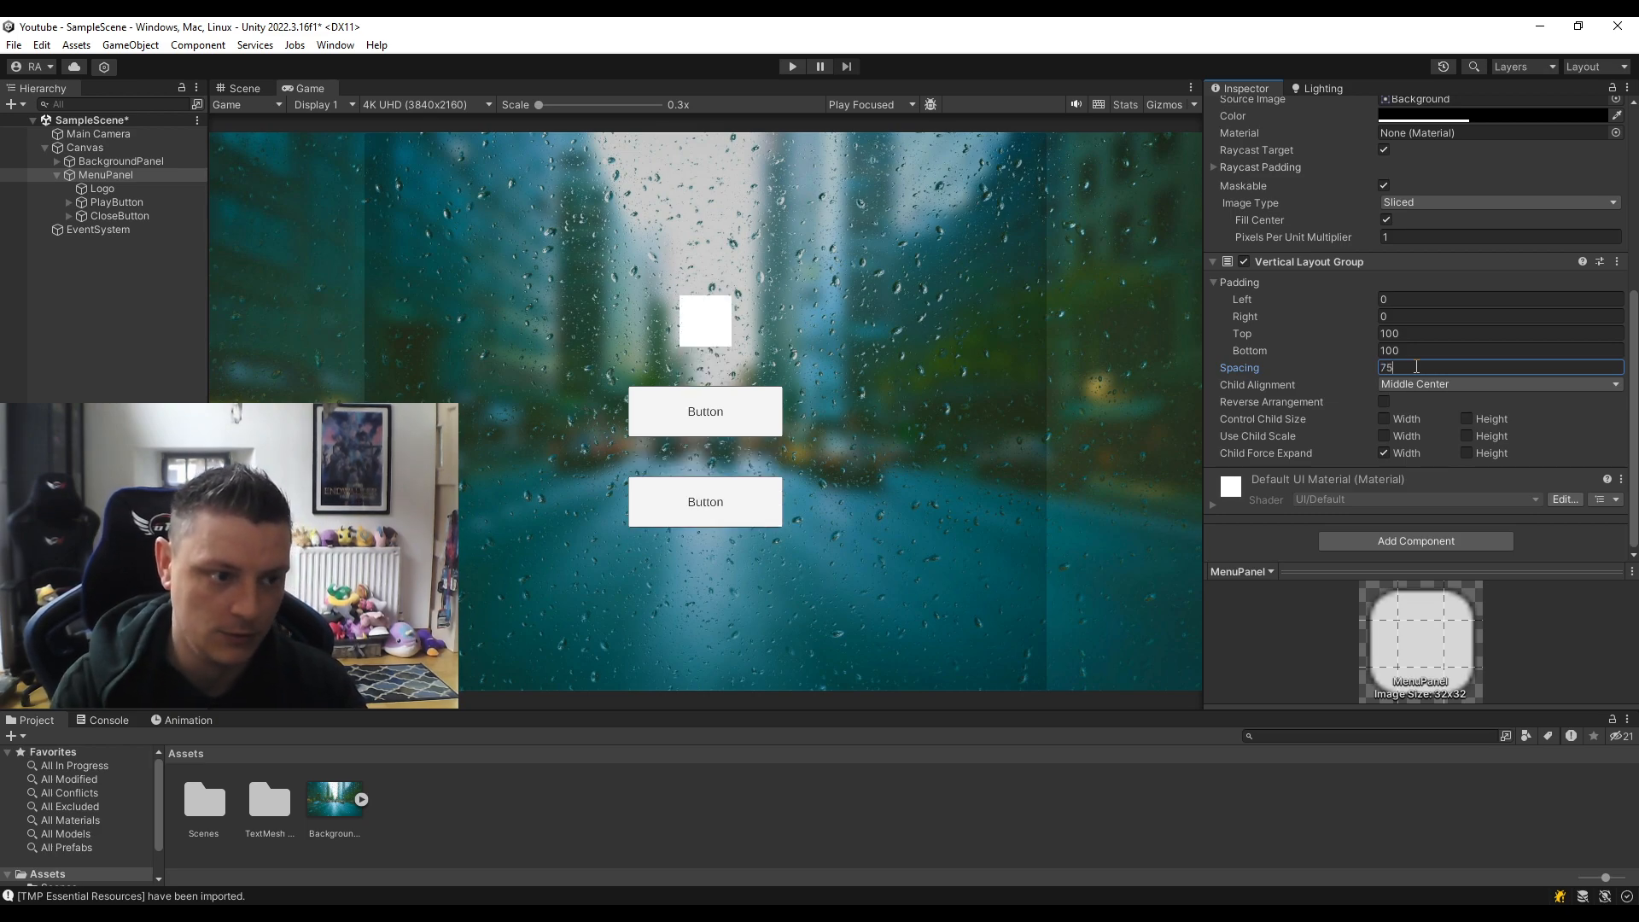
Resize the Logo image to a Width of 400 and a Height of 200.
{"action": "left_click", "coordinate": [140, 189]}
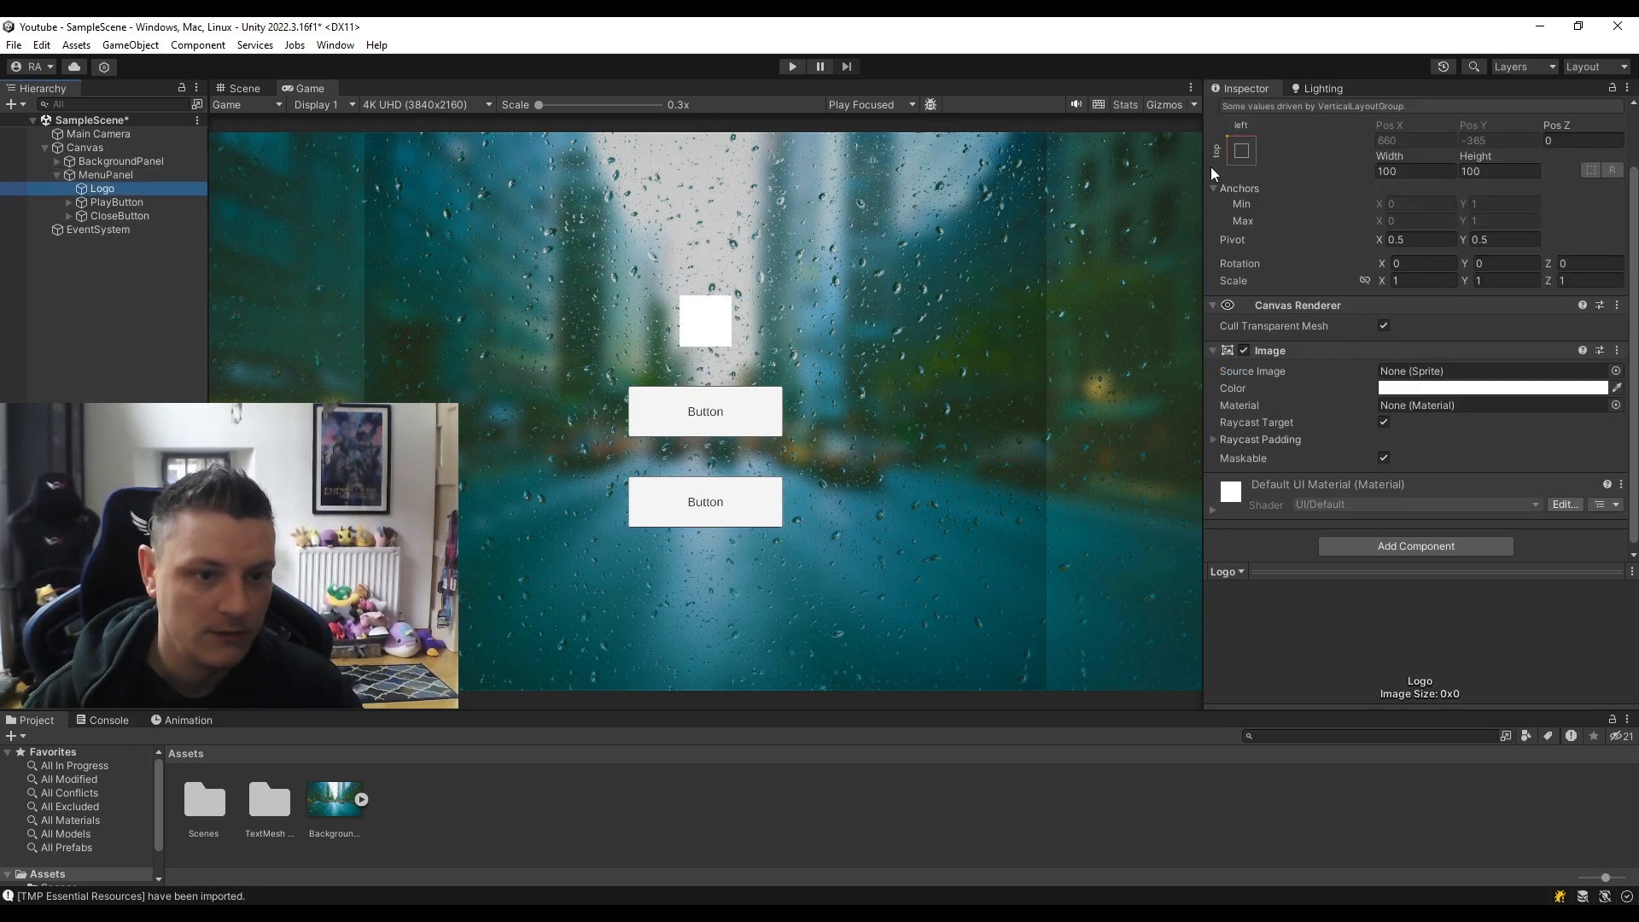
{"action": "left_click", "coordinate": [1410, 170]}
{"action": "type", "text": "300"}
{"action": "key", "text": "BackSpace"}
{"action": "key", "text": "BackSpace"}
{"action": "key", "text": "BackSpace"}
{"action": "type", "text": "400"}
{"action": "key", "text": "Tab"}
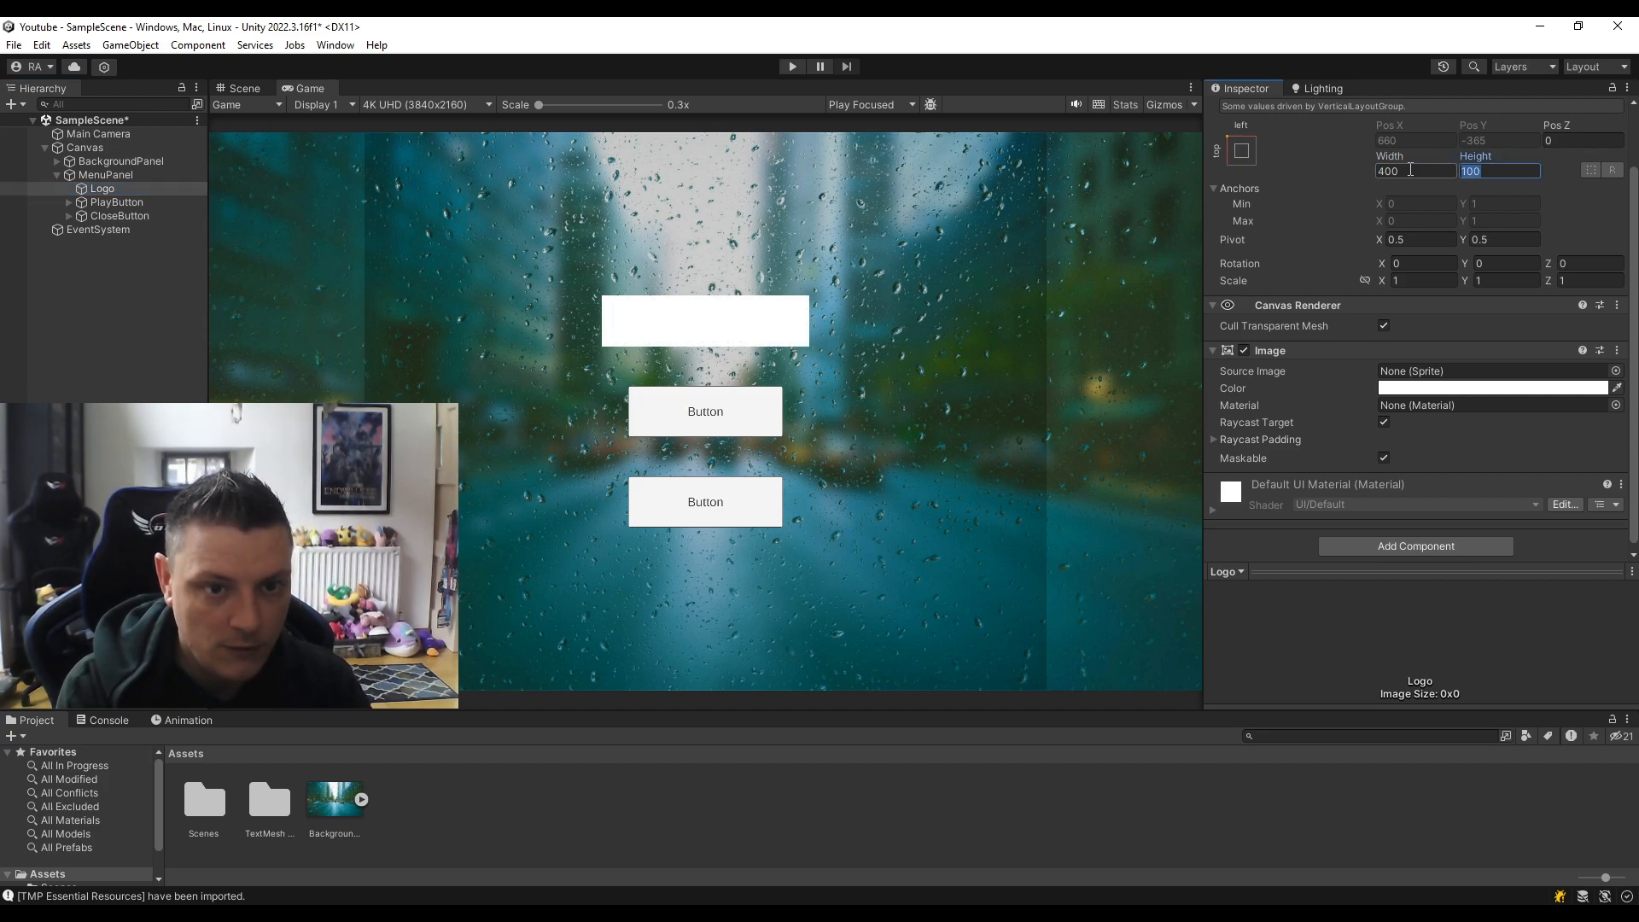
{"action": "type", "text": "200"}
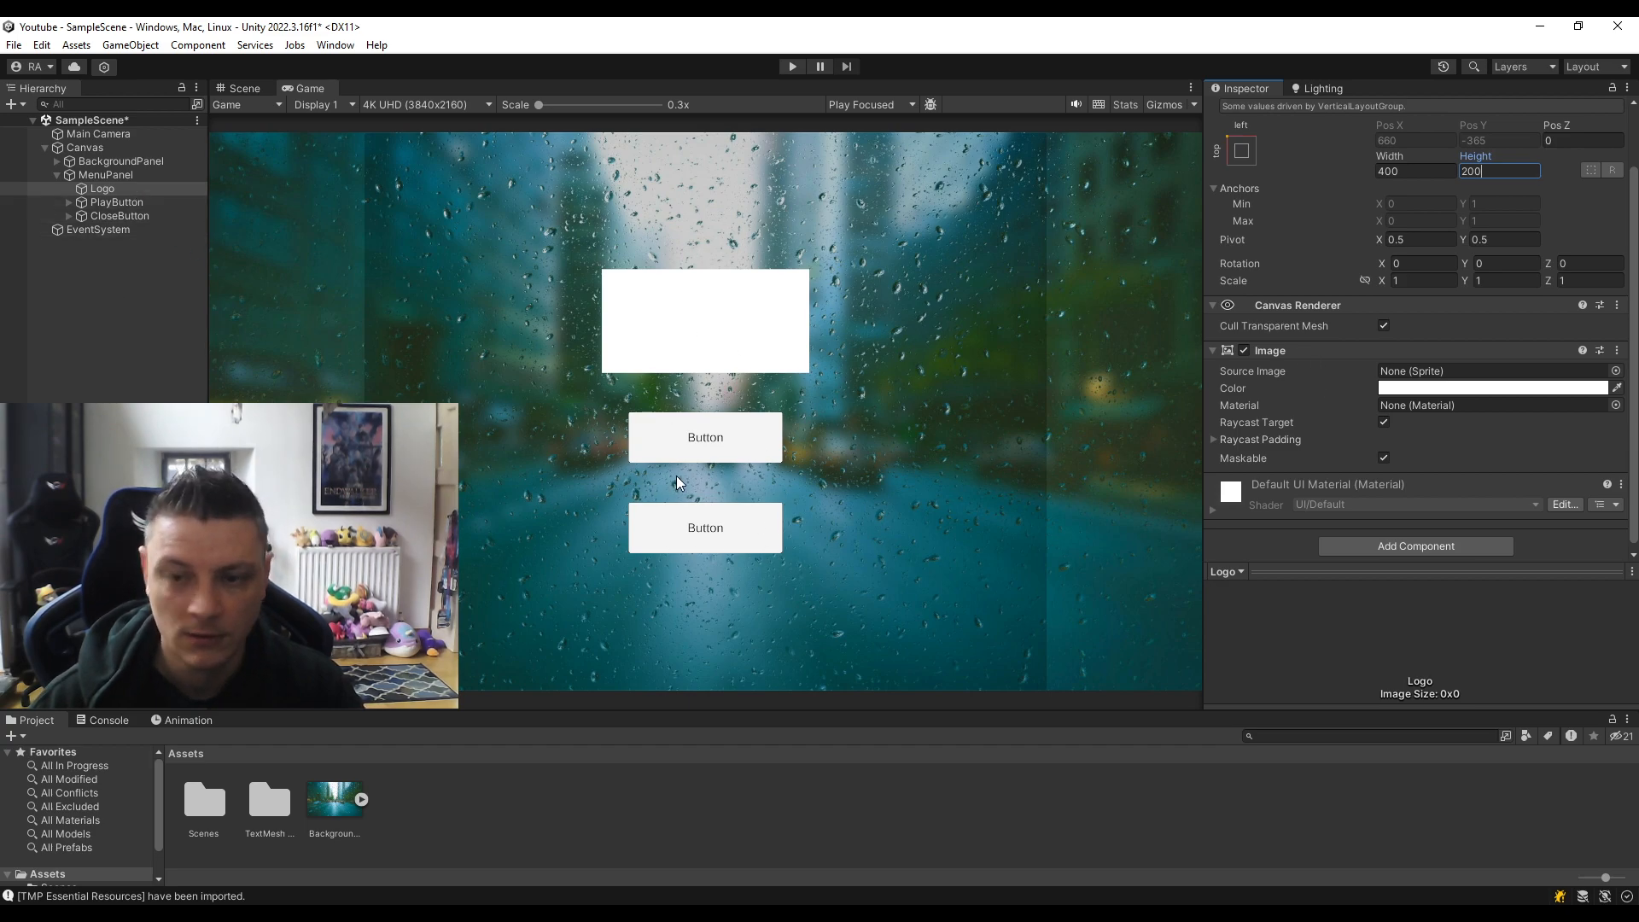
Duplicate CloseButton three times inside MenuPanel to try the vertical layout with more buttons.
{"action": "left_click", "coordinate": [107, 217]}
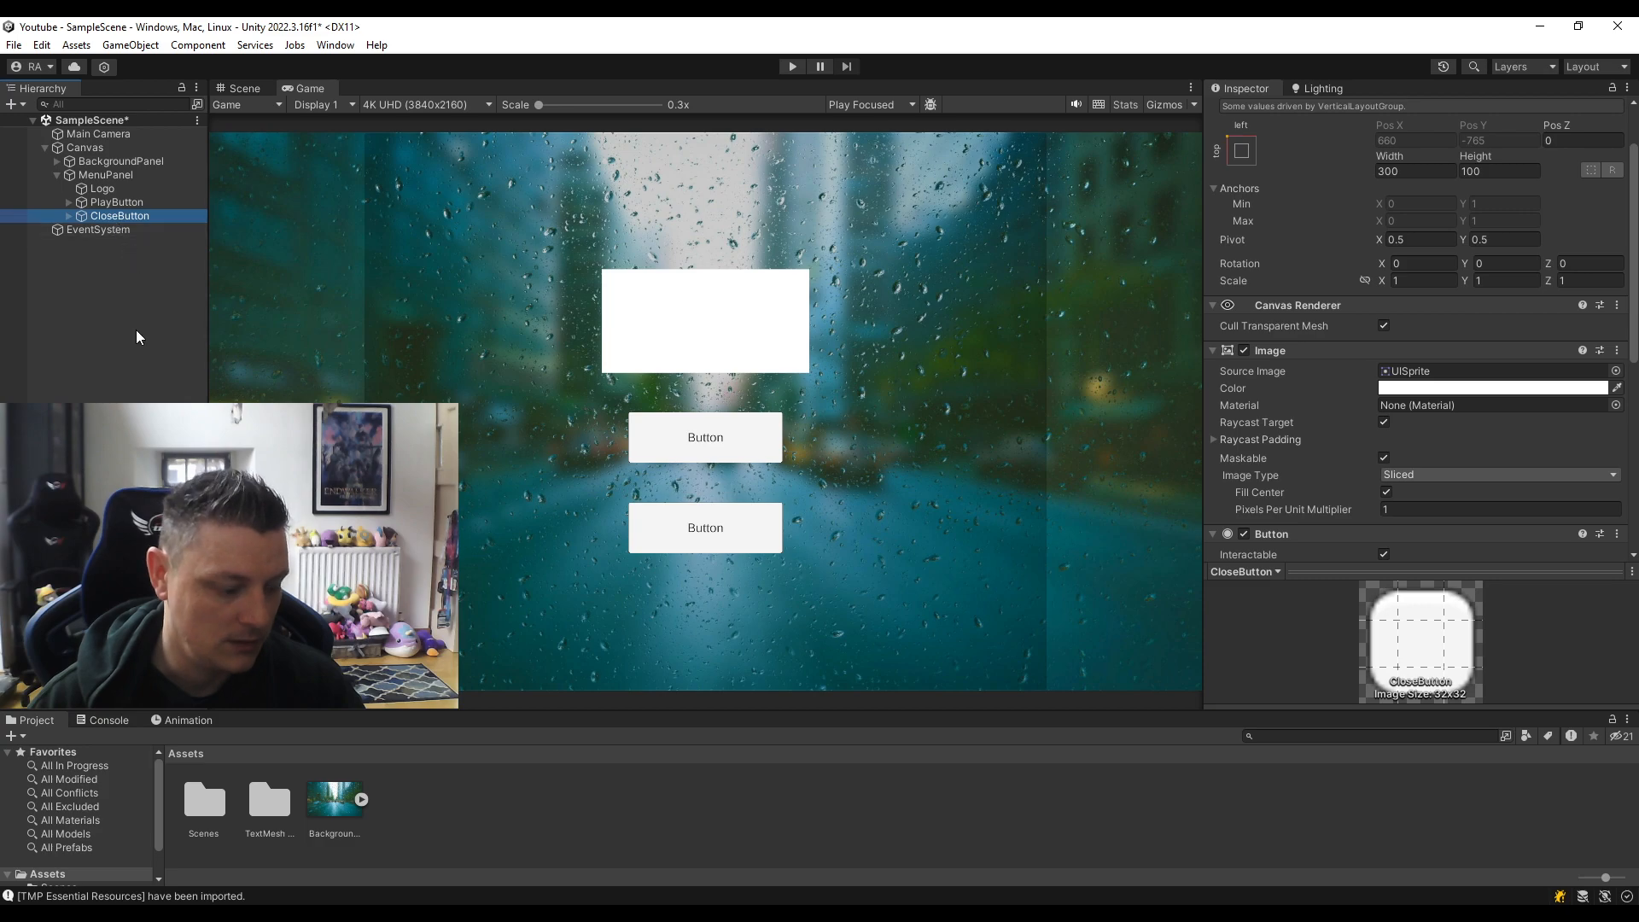
{"action": "key", "text": "ctrl+d"}
{"action": "key", "text": "ctrl+d"}
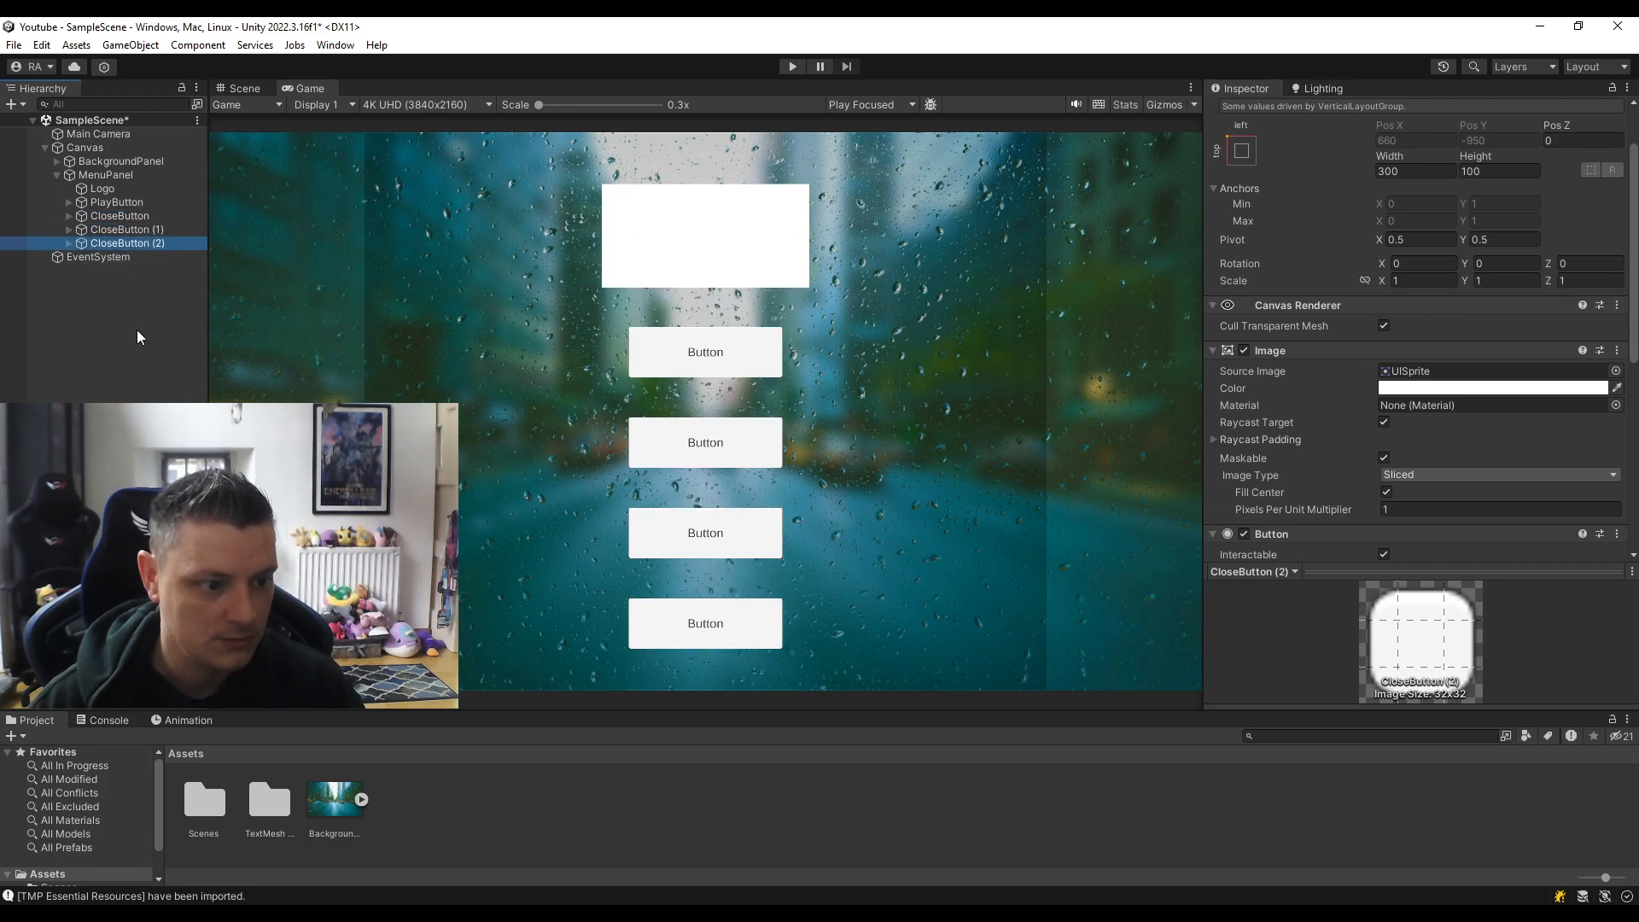
{"action": "key", "text": "ctrl+d"}
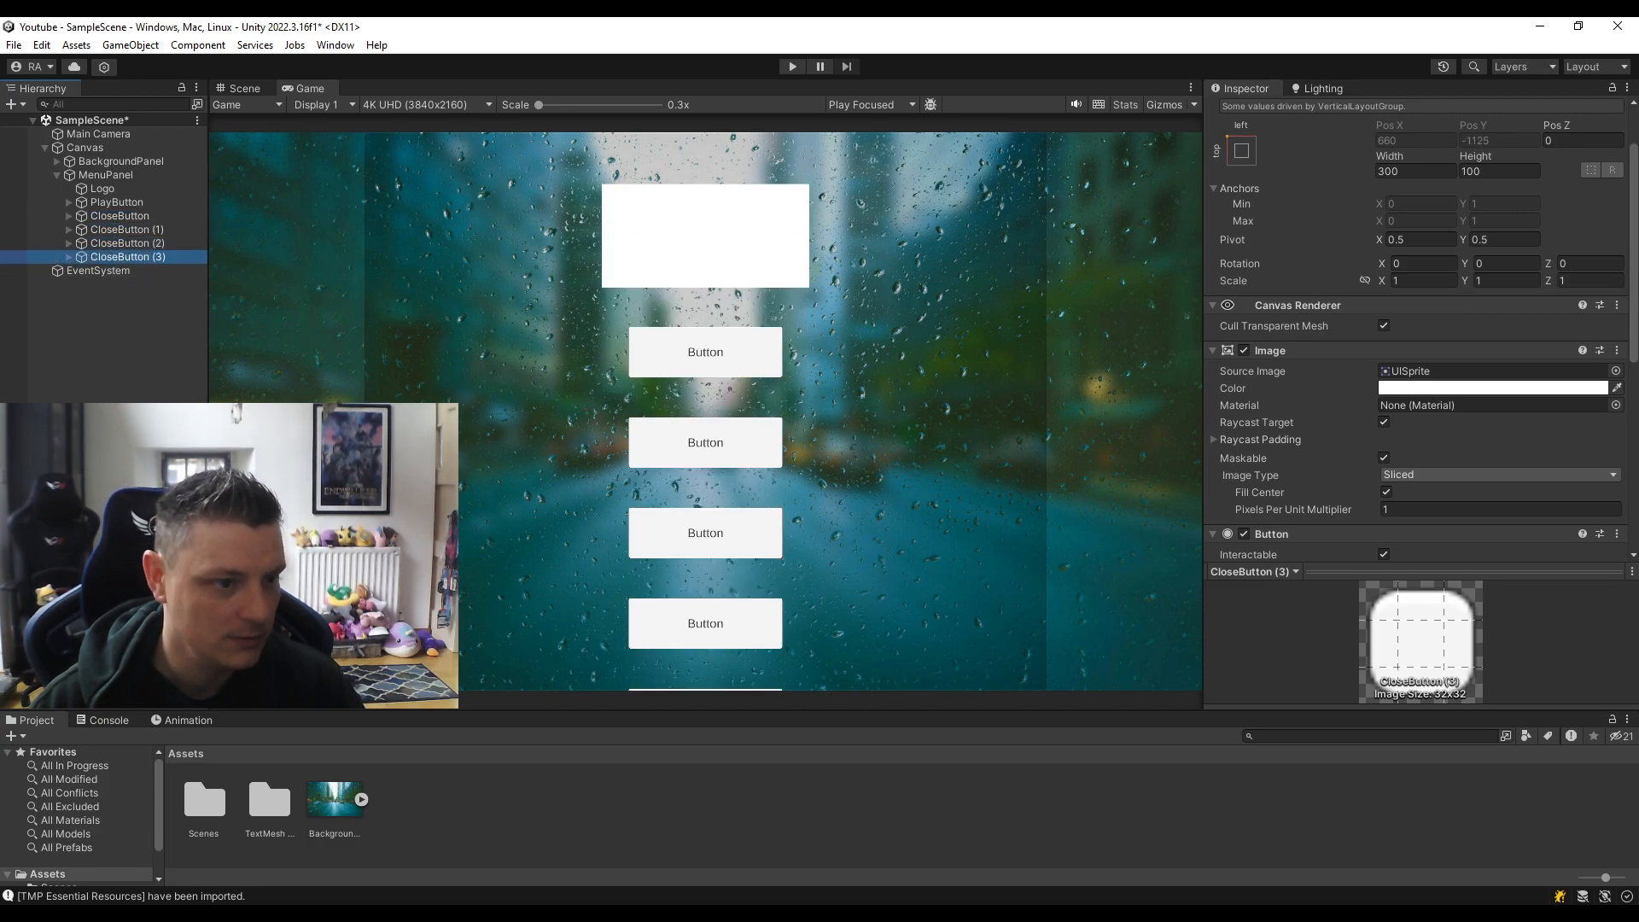
Delete the three CloseButton copies from MenuPanel.
{"action": "left_click", "coordinate": [125, 258]}
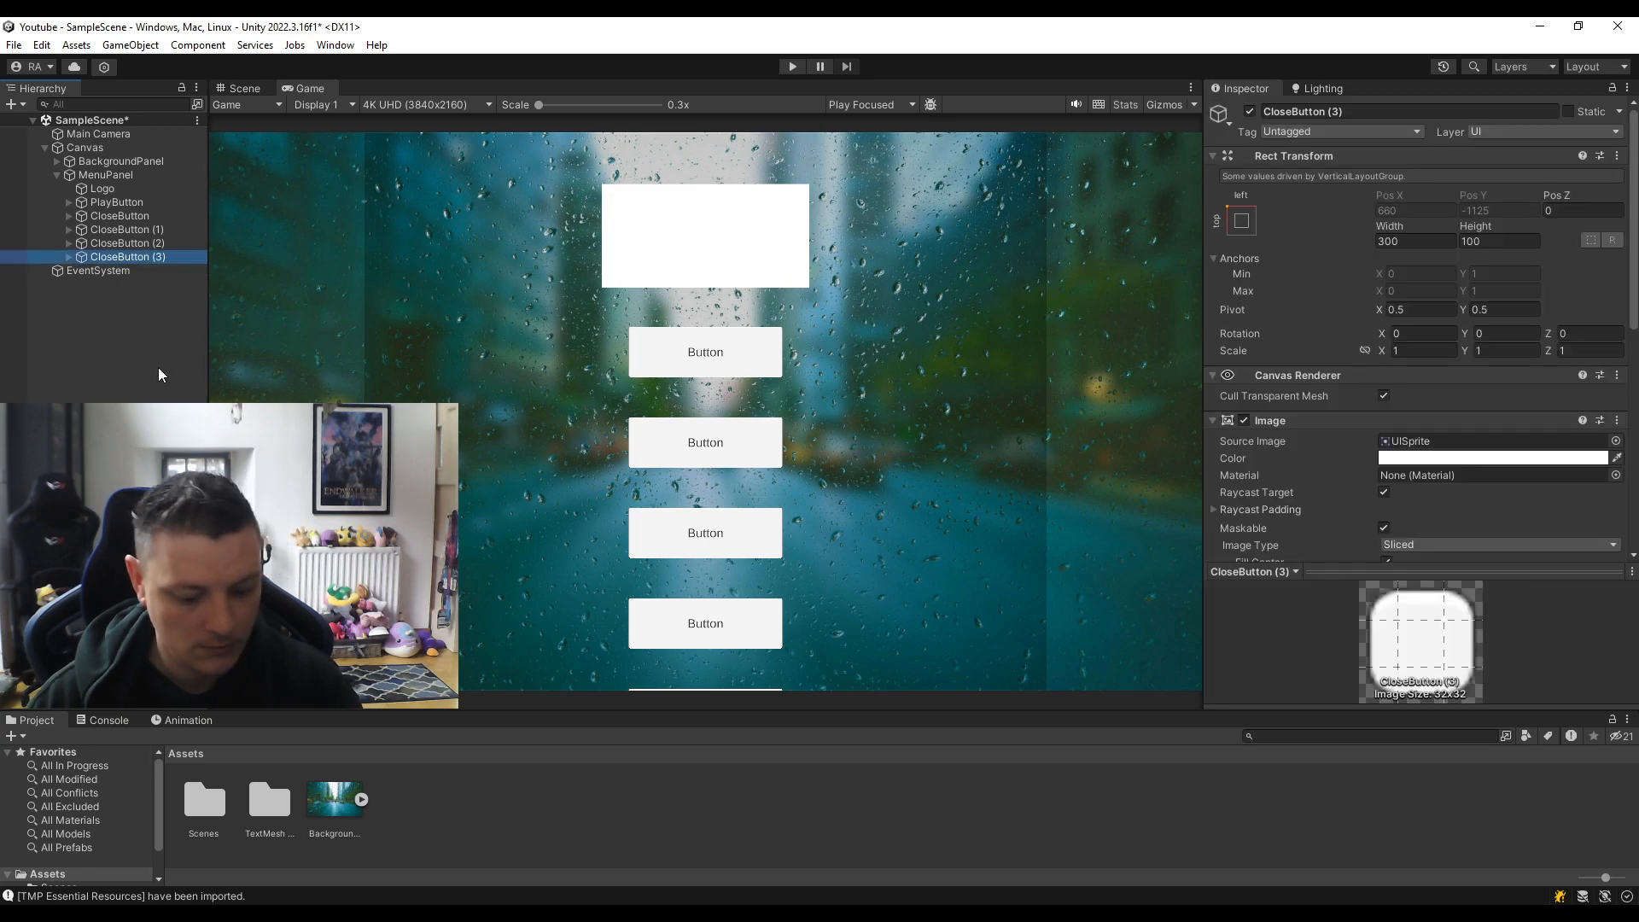
{"action": "key", "text": "Delete"}
{"action": "left_click", "coordinate": [130, 230]}
{"action": "key", "text": "Delete"}
{"action": "left_click", "coordinate": [129, 229]}
{"action": "key", "text": "Delete"}
Narrow MenuPanel by setting both its Left and Right offsets to 500.
{"action": "left_click", "coordinate": [129, 171]}
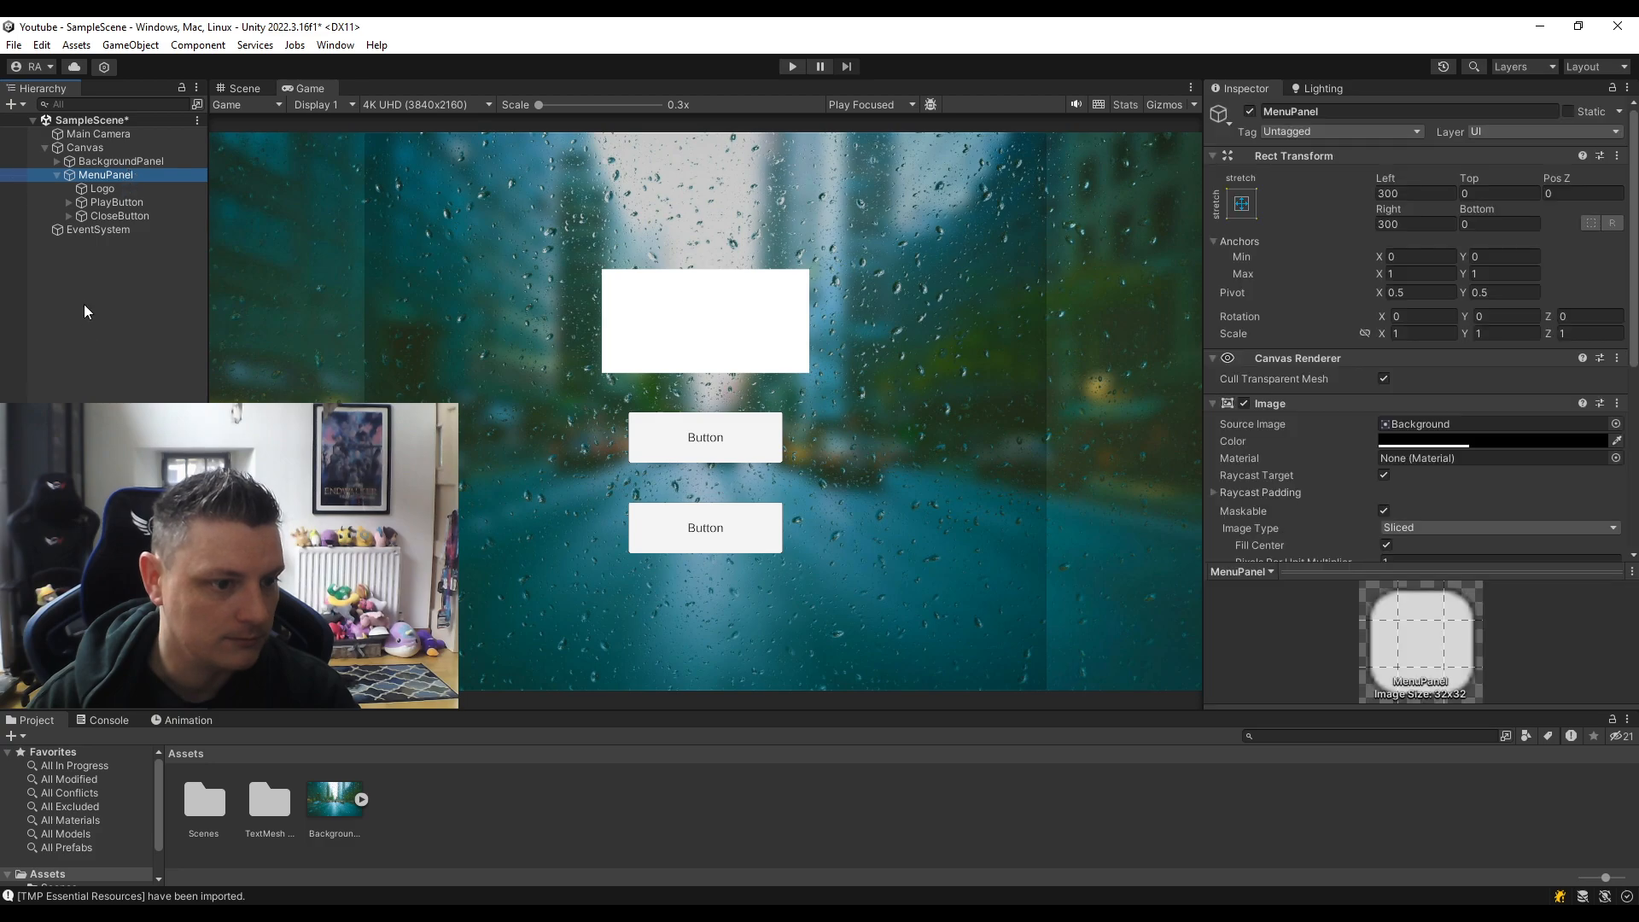
{"action": "scroll", "coordinate": [1344, 396], "scroll_direction": "down", "scroll_amount": 10}
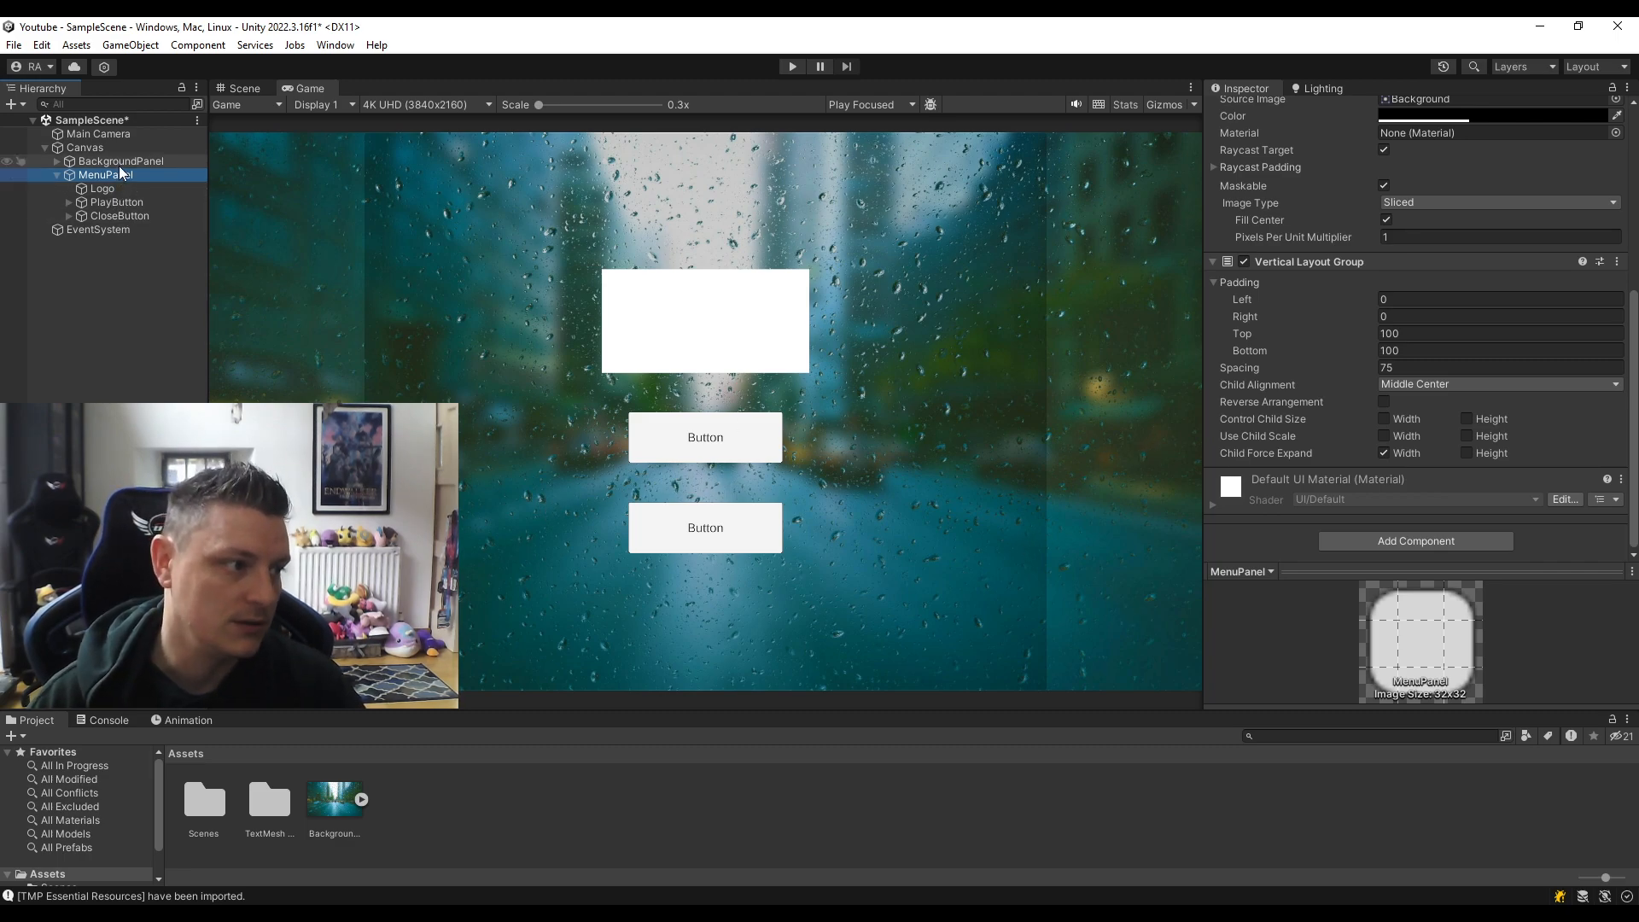
{"action": "scroll", "coordinate": [1614, 305], "scroll_direction": "up", "scroll_amount": 8}
{"action": "left_click", "coordinate": [1426, 195]}
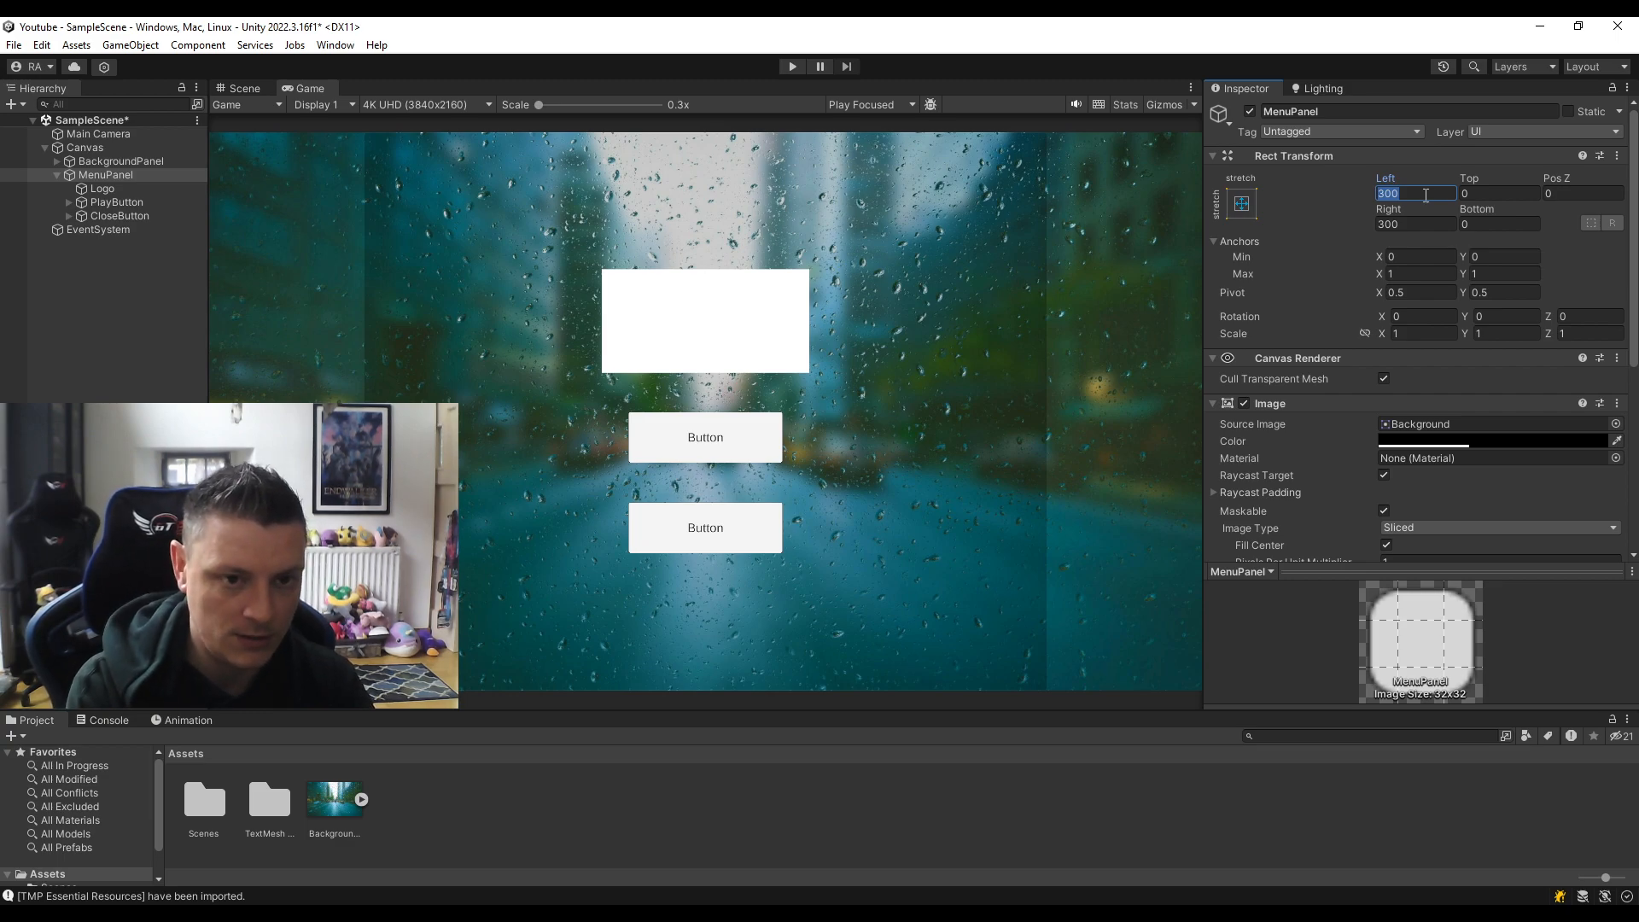
{"action": "type", "text": "500"}
{"action": "key", "text": "Tab"}
{"action": "key", "text": "Tab"}
{"action": "key", "text": "Tab"}
{"action": "type", "text": "500"}
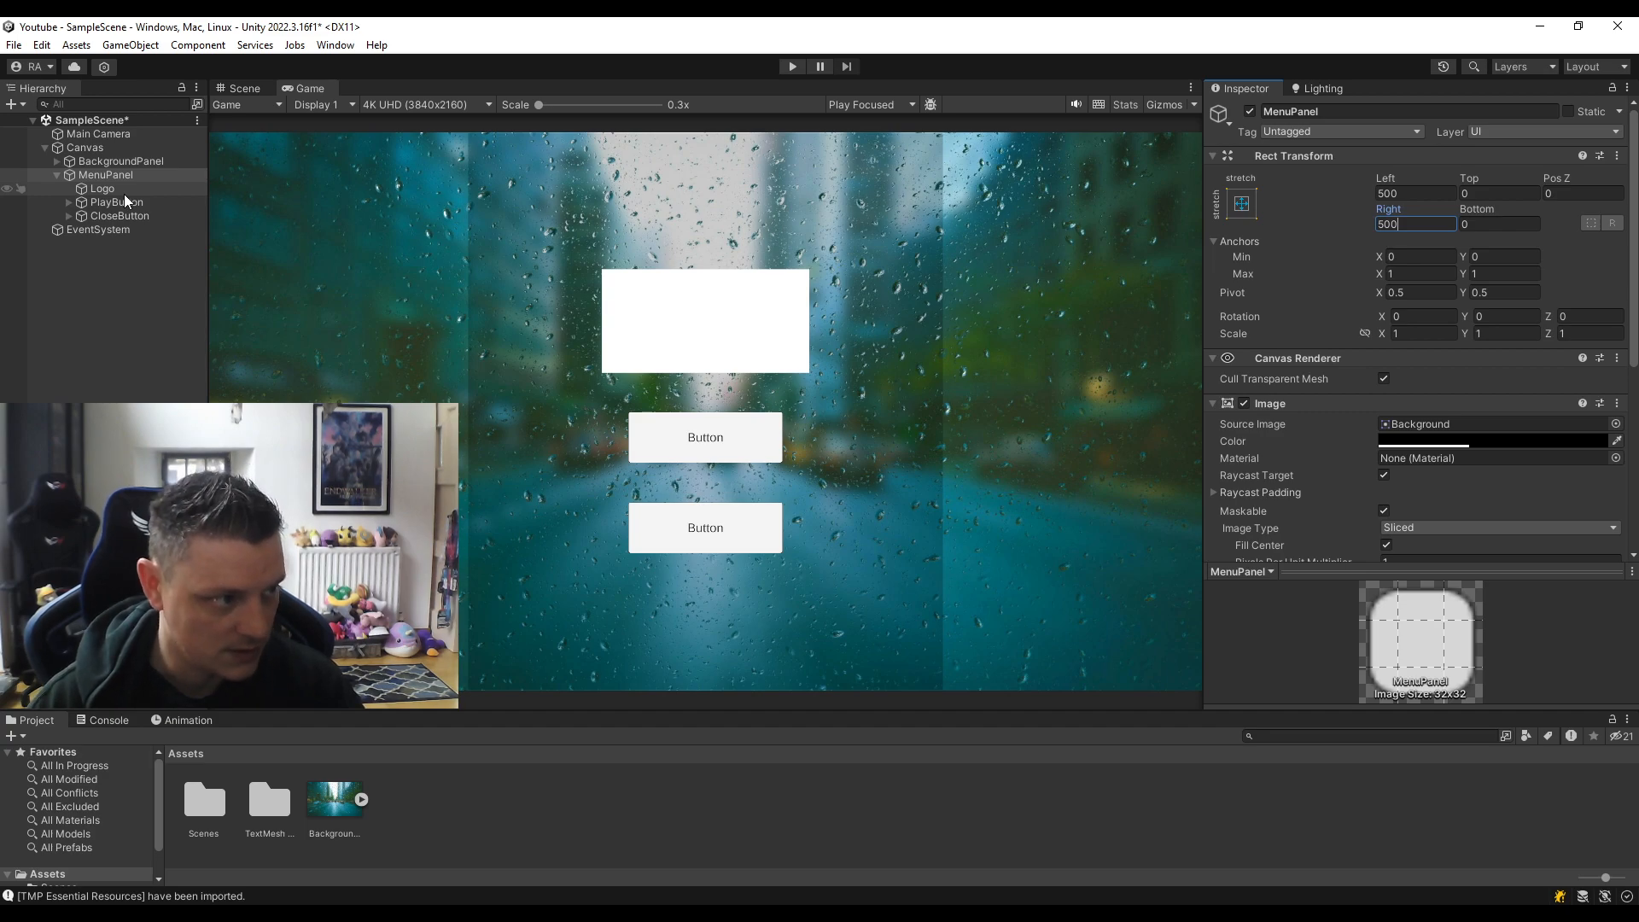
Turn on Control Child Size Width in MenuPanel's Vertical Layout Group and check its effect on PlayButton's Rect Transform.
{"action": "scroll", "coordinate": [1274, 408], "scroll_direction": "down", "scroll_amount": 5}
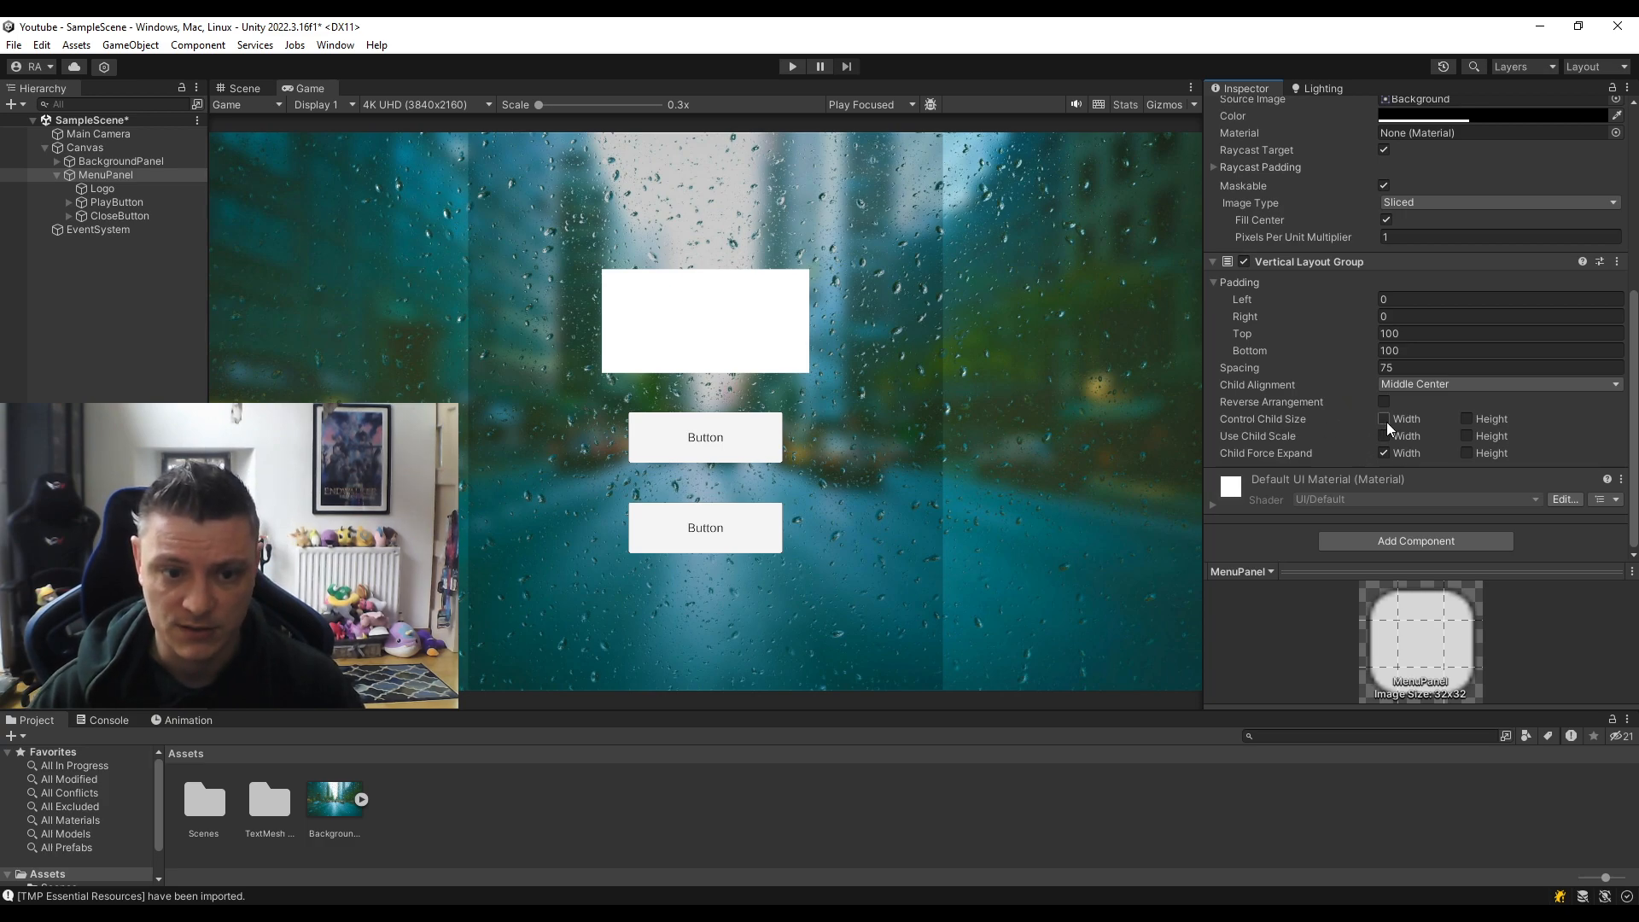
{"action": "left_click", "coordinate": [1384, 419]}
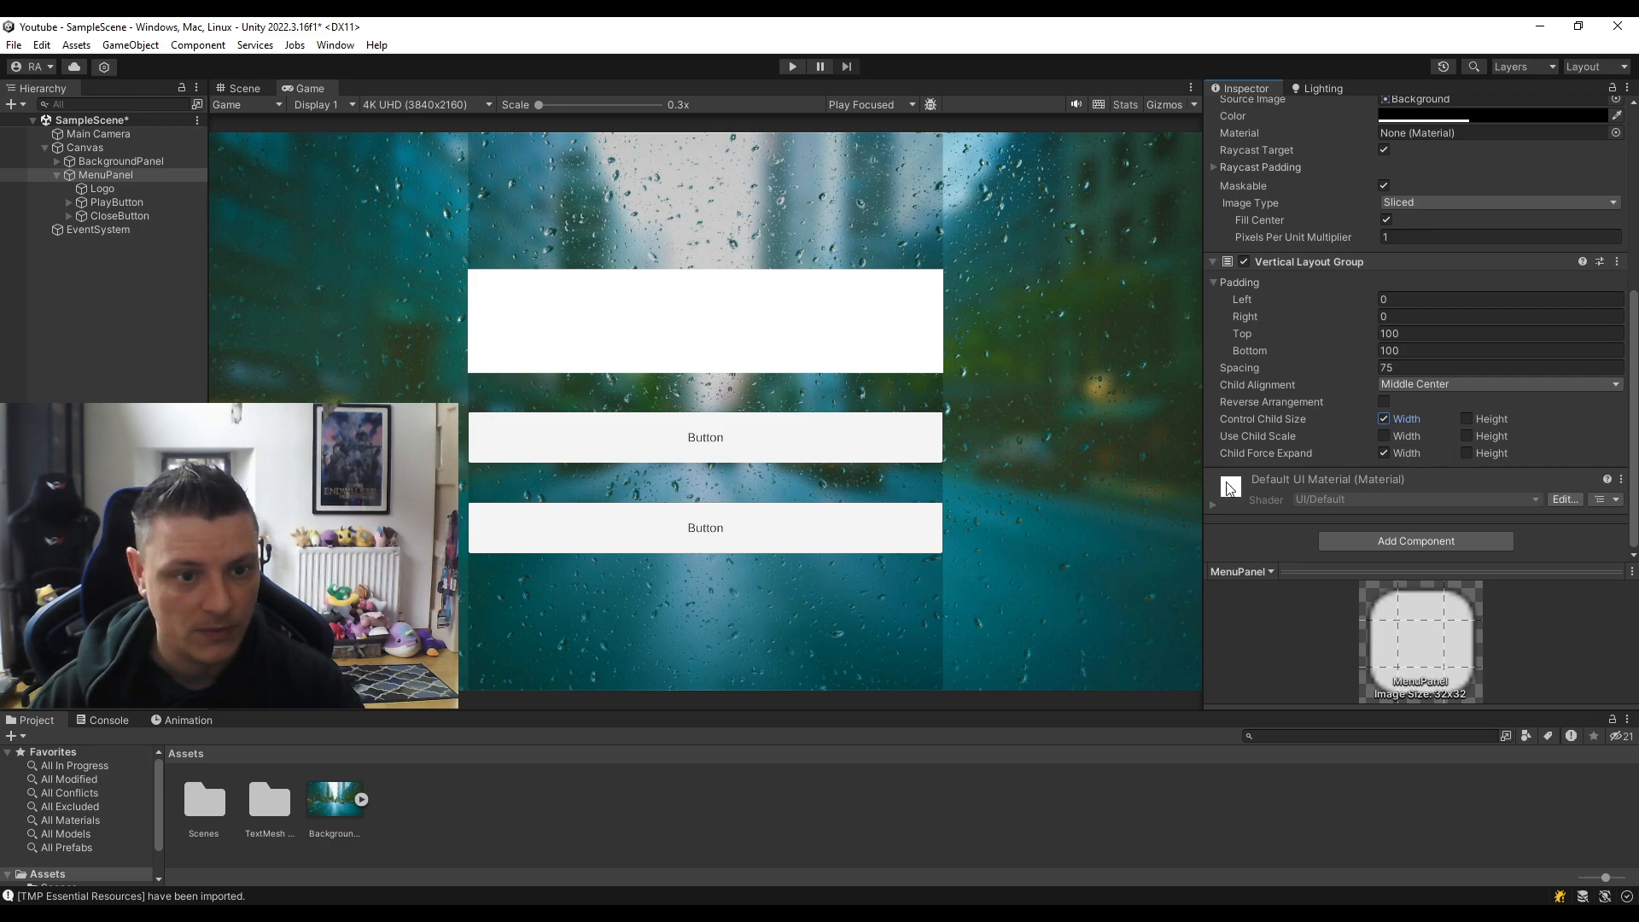
{"action": "left_click", "coordinate": [135, 203]}
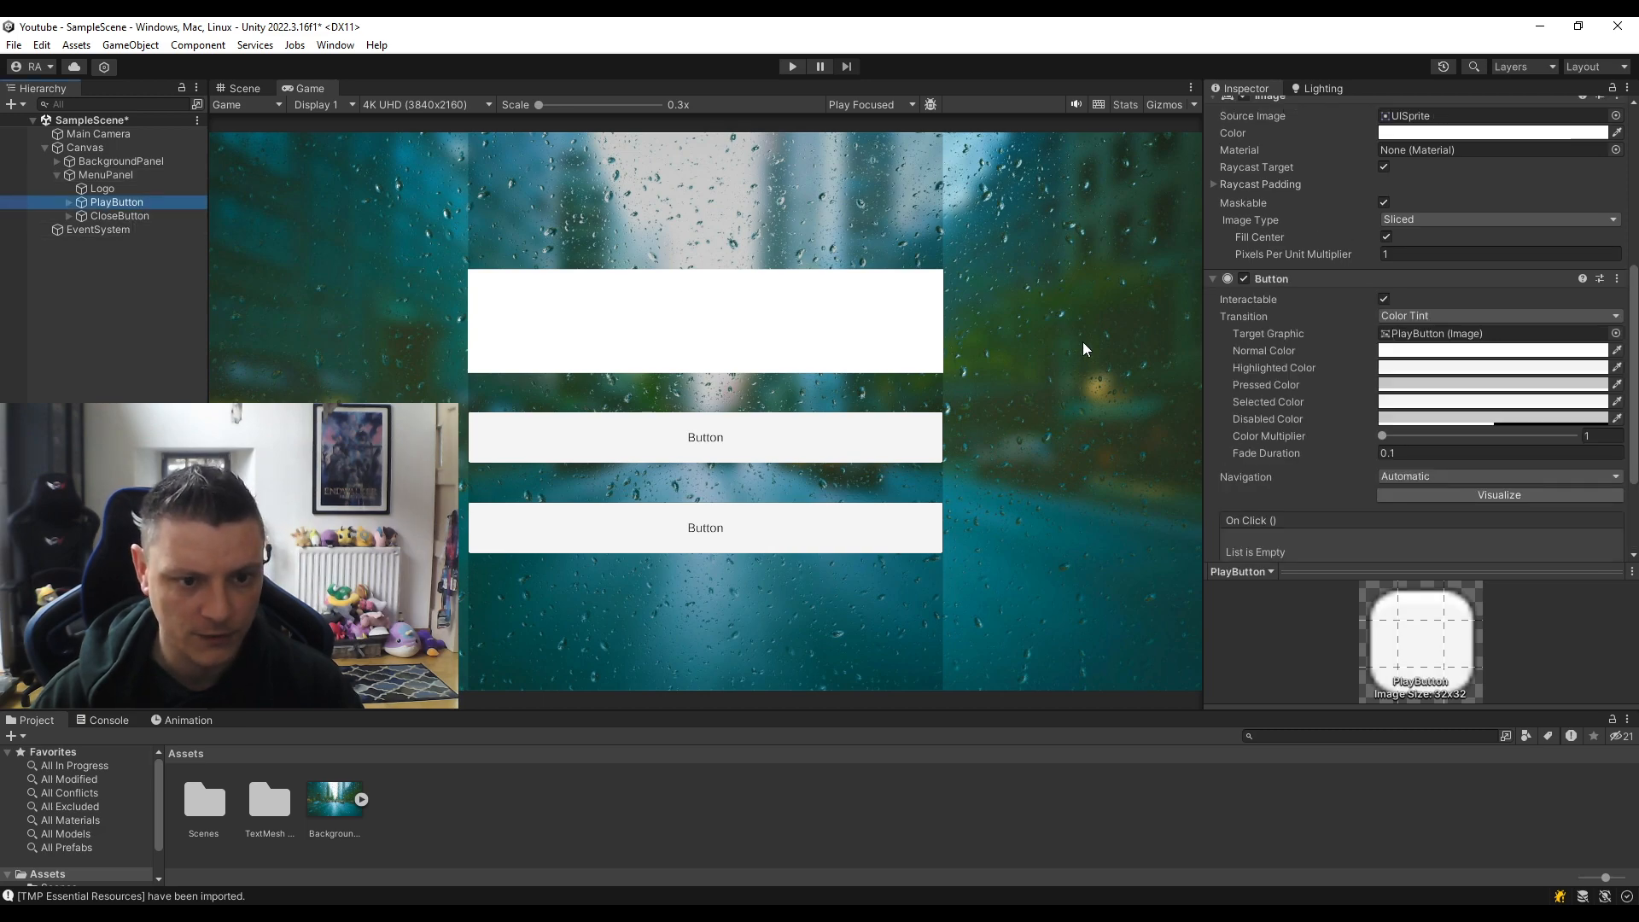
{"action": "scroll", "coordinate": [1318, 374], "scroll_direction": "up", "scroll_amount": 5}
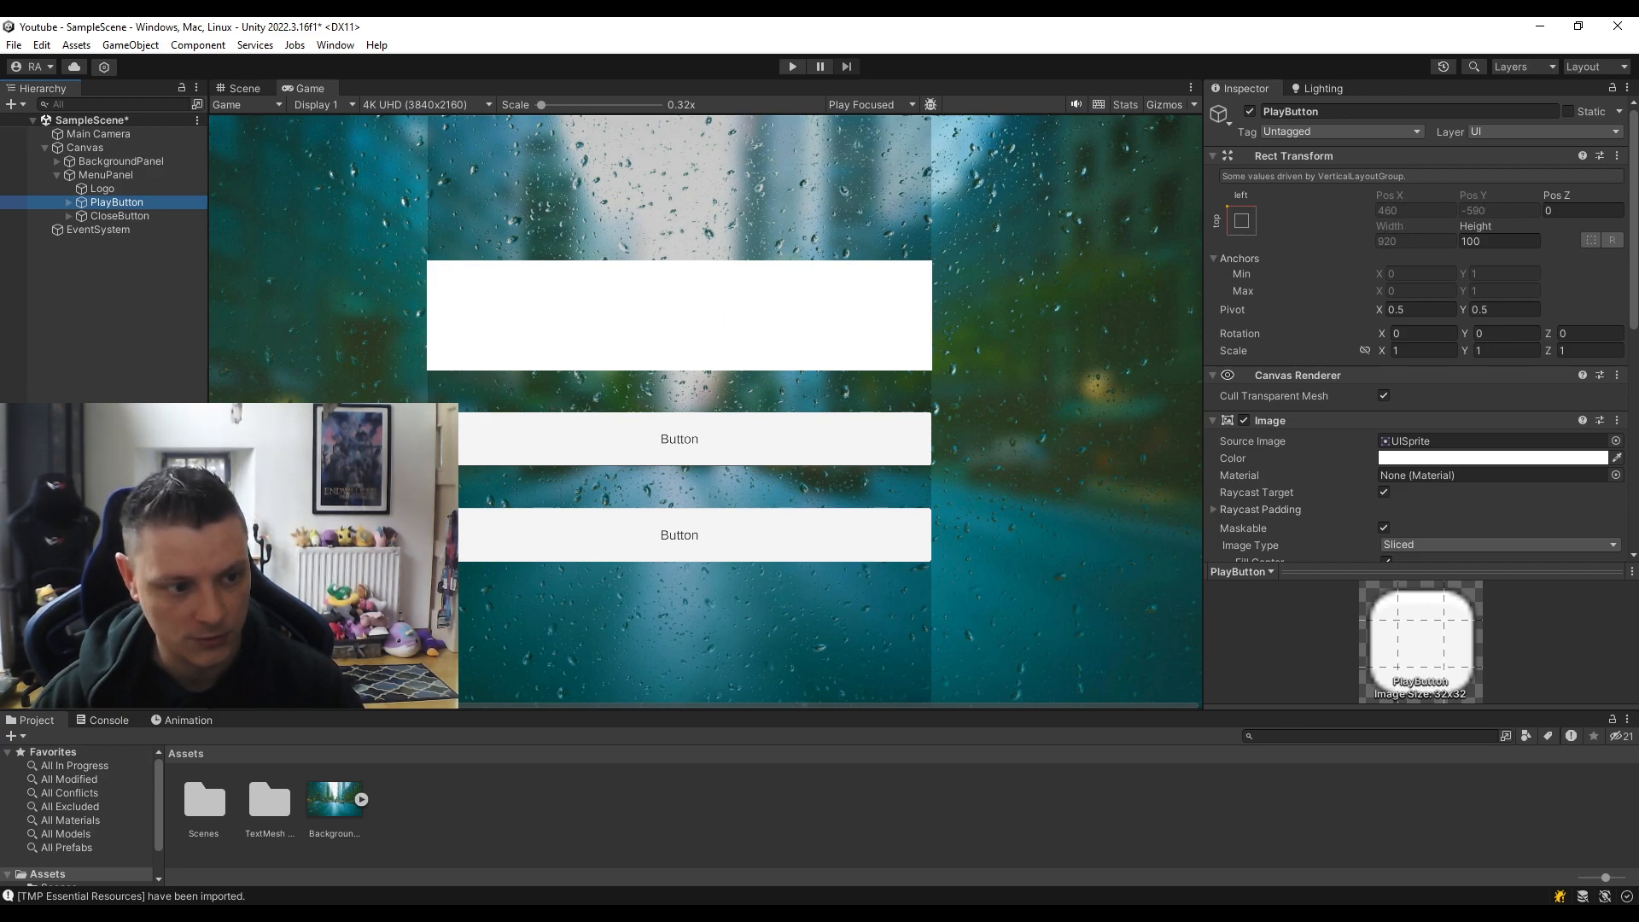
{"action": "left_click", "coordinate": [113, 174]}
{"action": "scroll", "coordinate": [1344, 457], "scroll_direction": "down", "scroll_amount": 5}
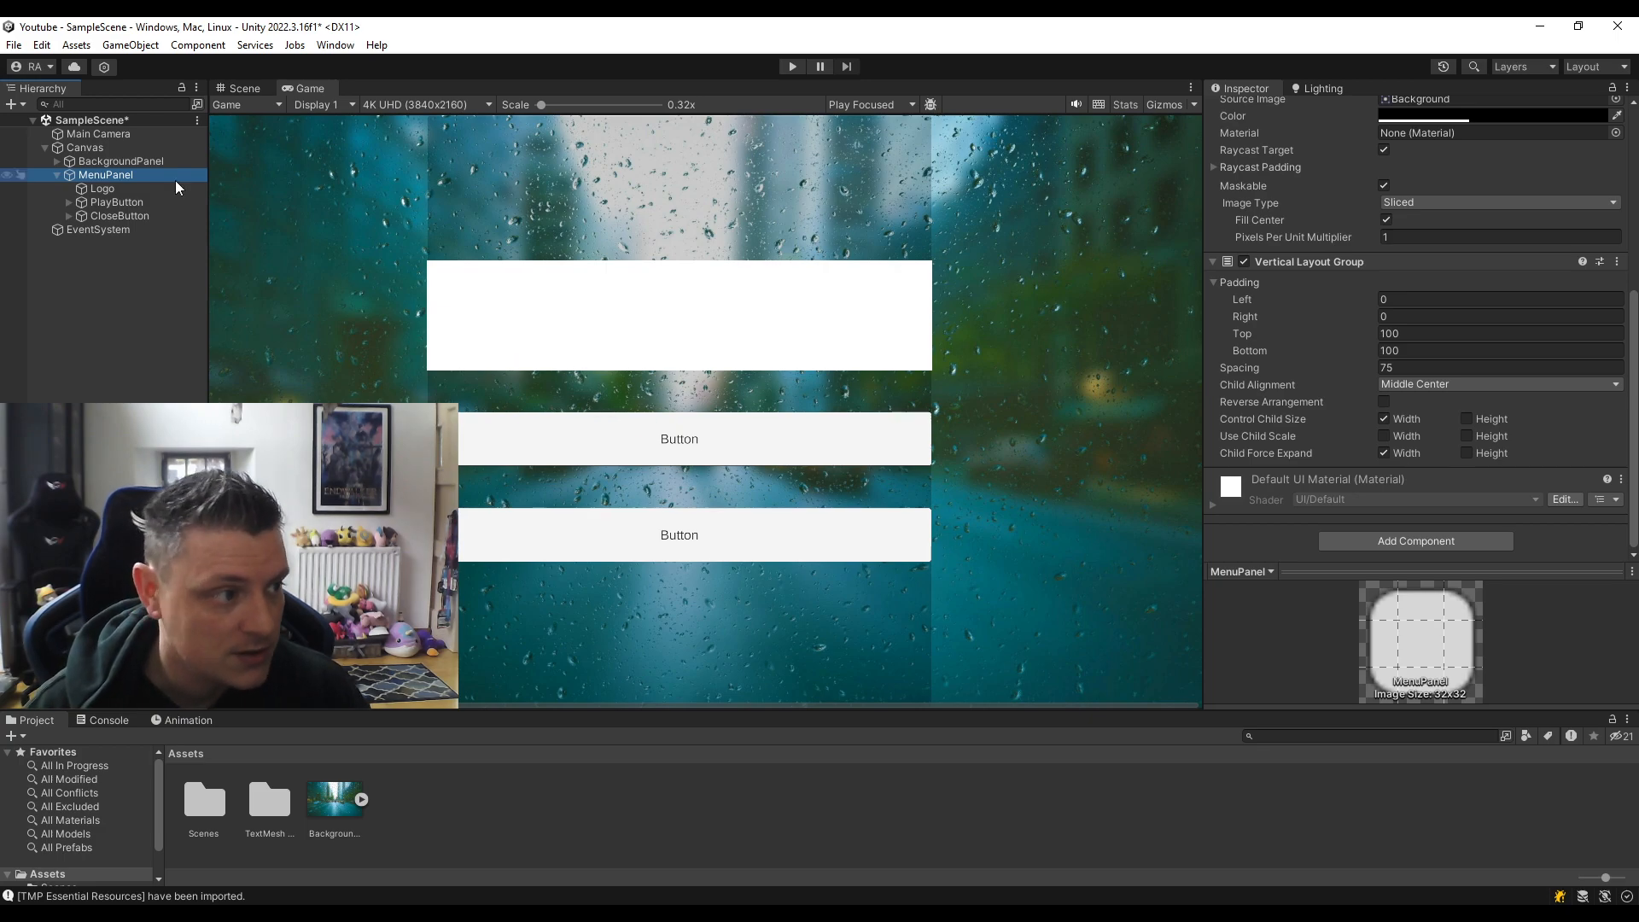
Add a Layout Element component to the Logo image.
{"action": "left_click", "coordinate": [102, 188]}
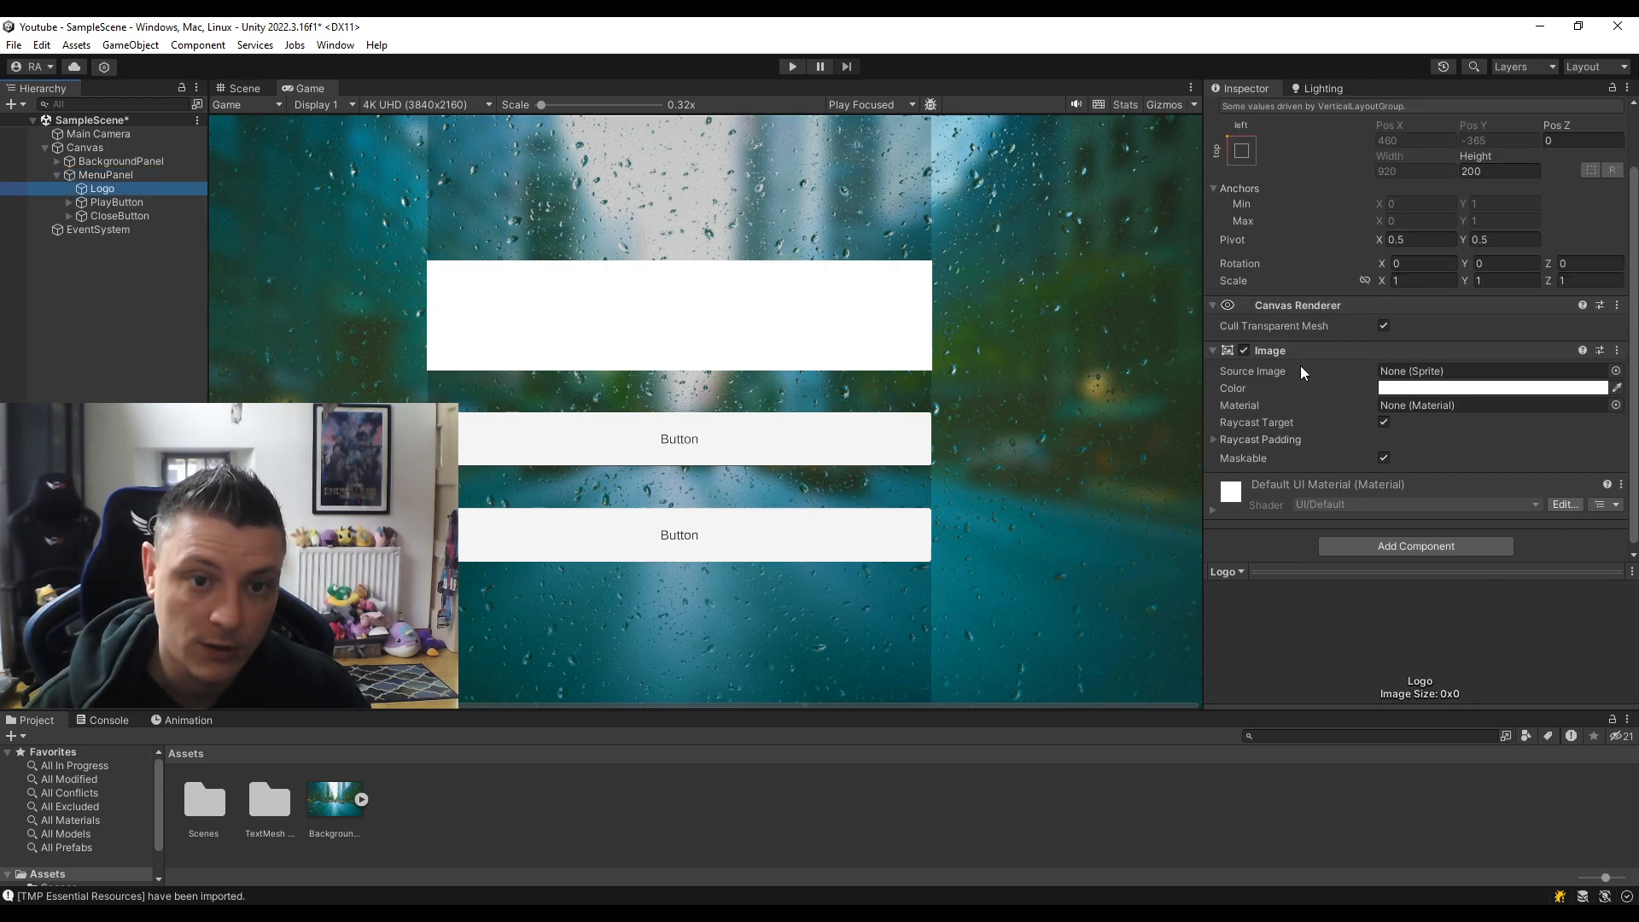
{"action": "scroll", "coordinate": [1334, 381], "scroll_direction": "down", "scroll_amount": 1}
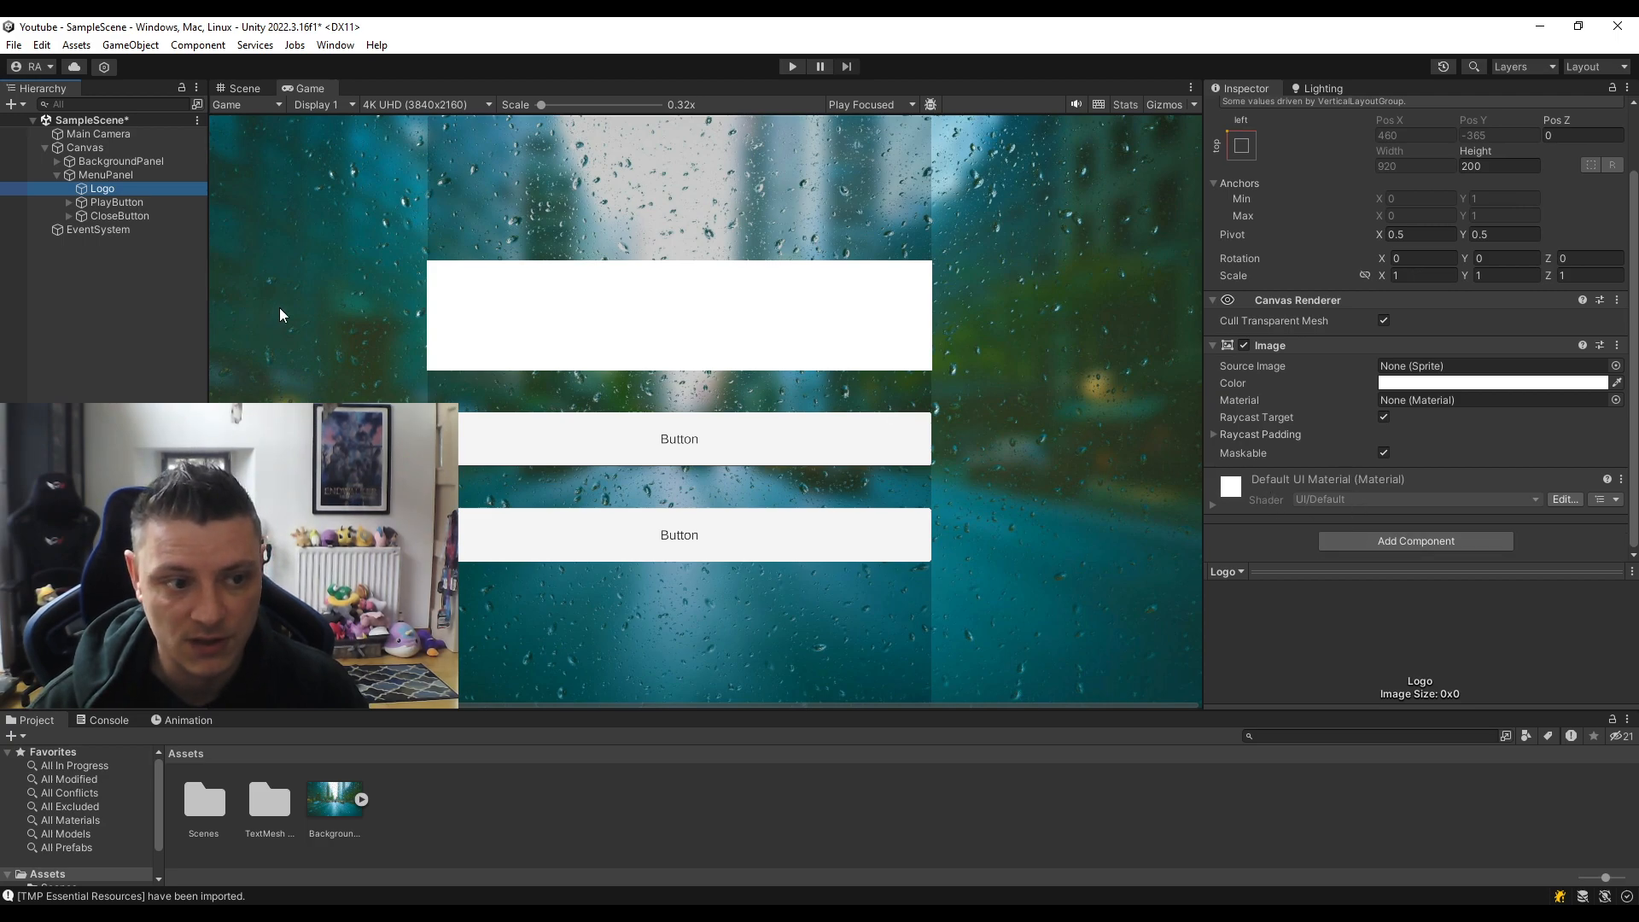
{"action": "left_click", "coordinate": [1370, 541]}
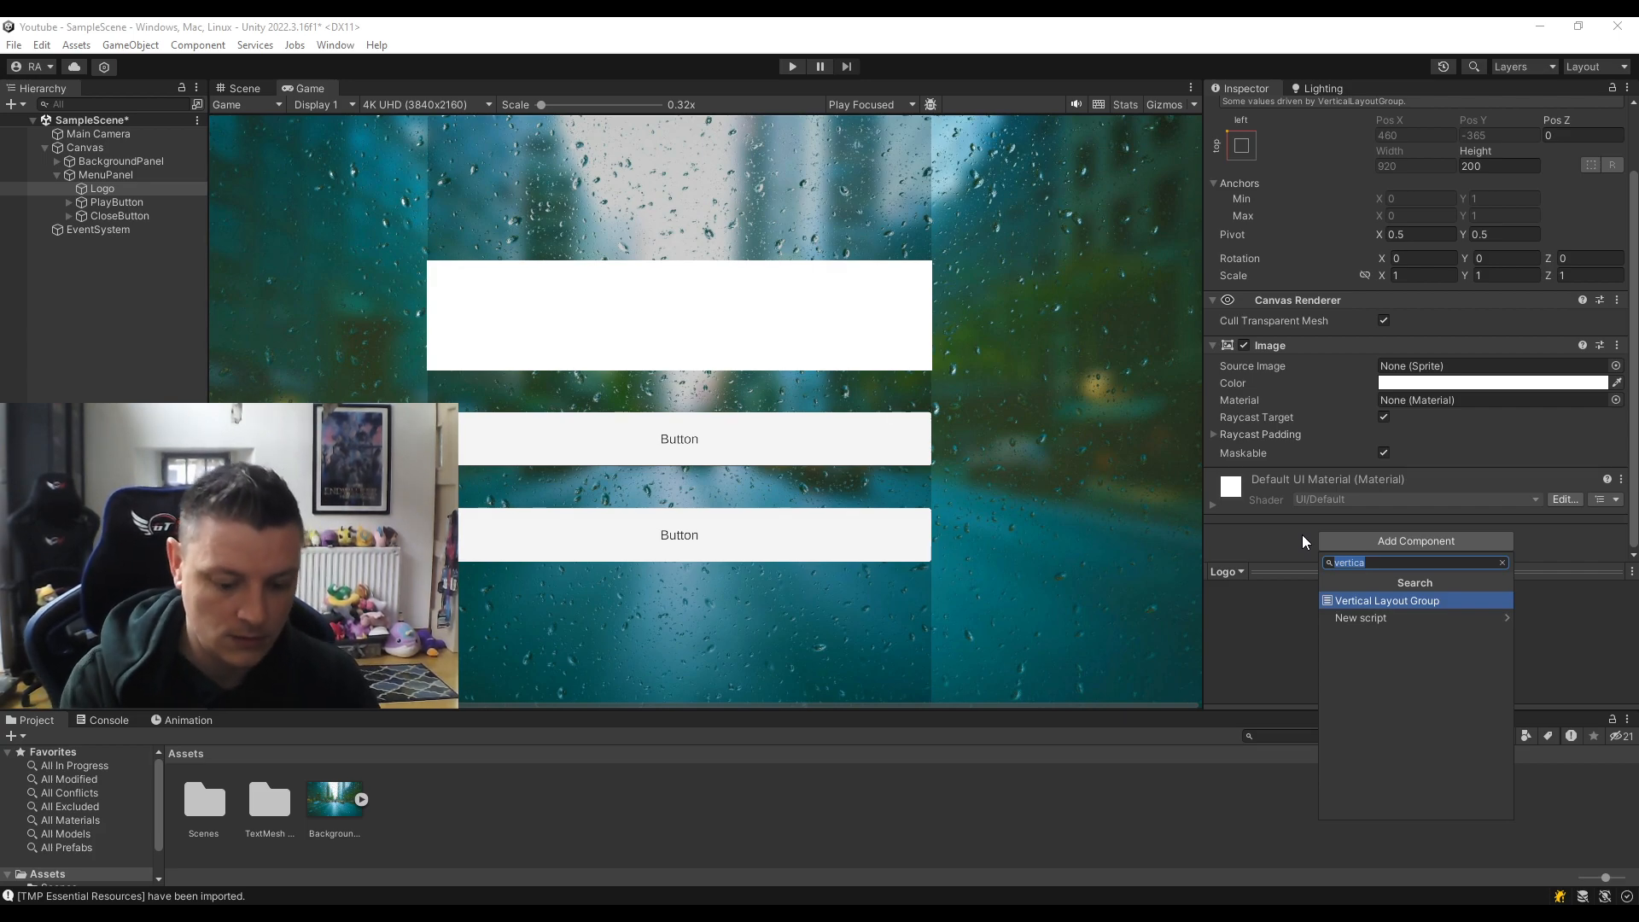
{"action": "key", "text": "BackSpace"}
{"action": "type", "text": "layout"}
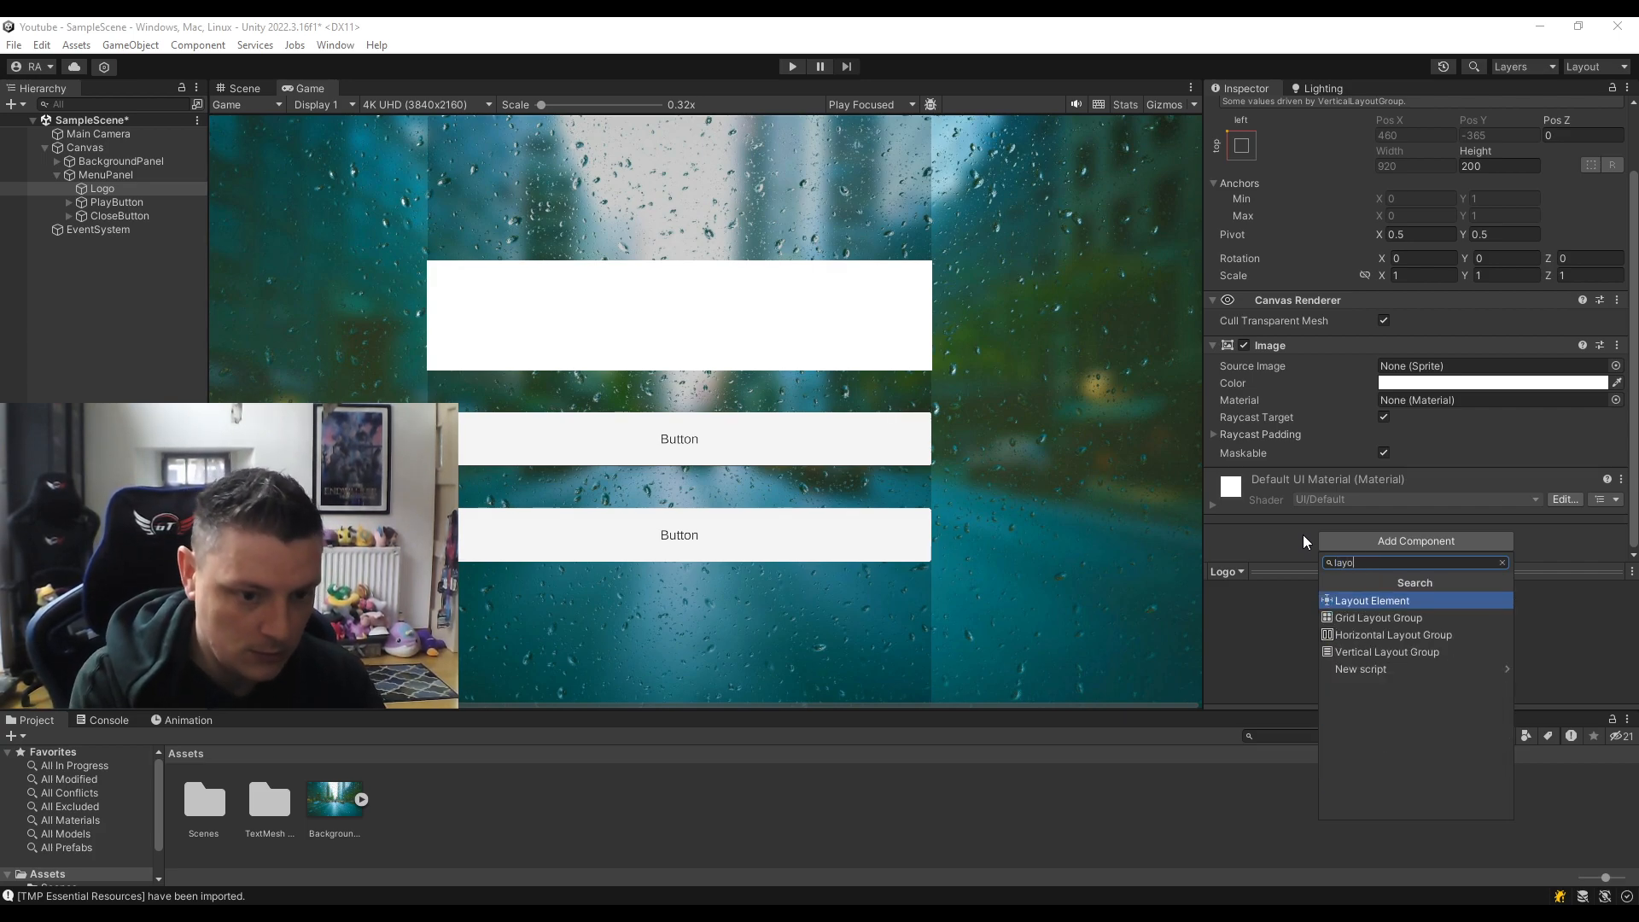
{"action": "key", "text": "Return"}
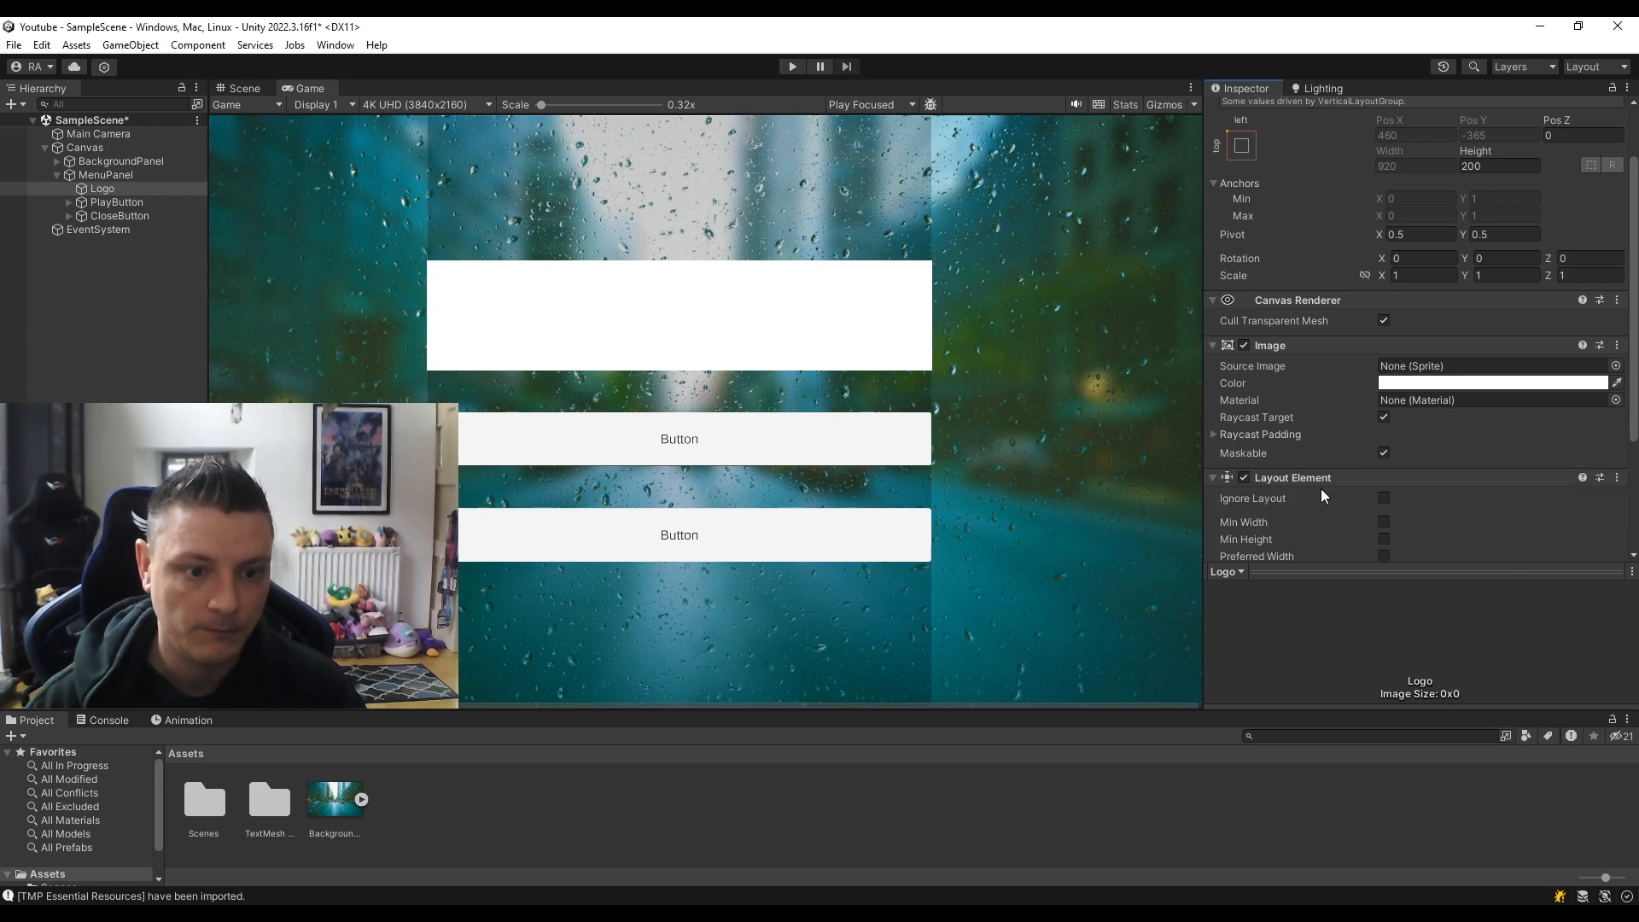
Give Logo's Layout Element a Preferred Width of 300 and try Ignore Layout on and off.
{"action": "scroll", "coordinate": [1320, 489], "scroll_direction": "down", "scroll_amount": 4}
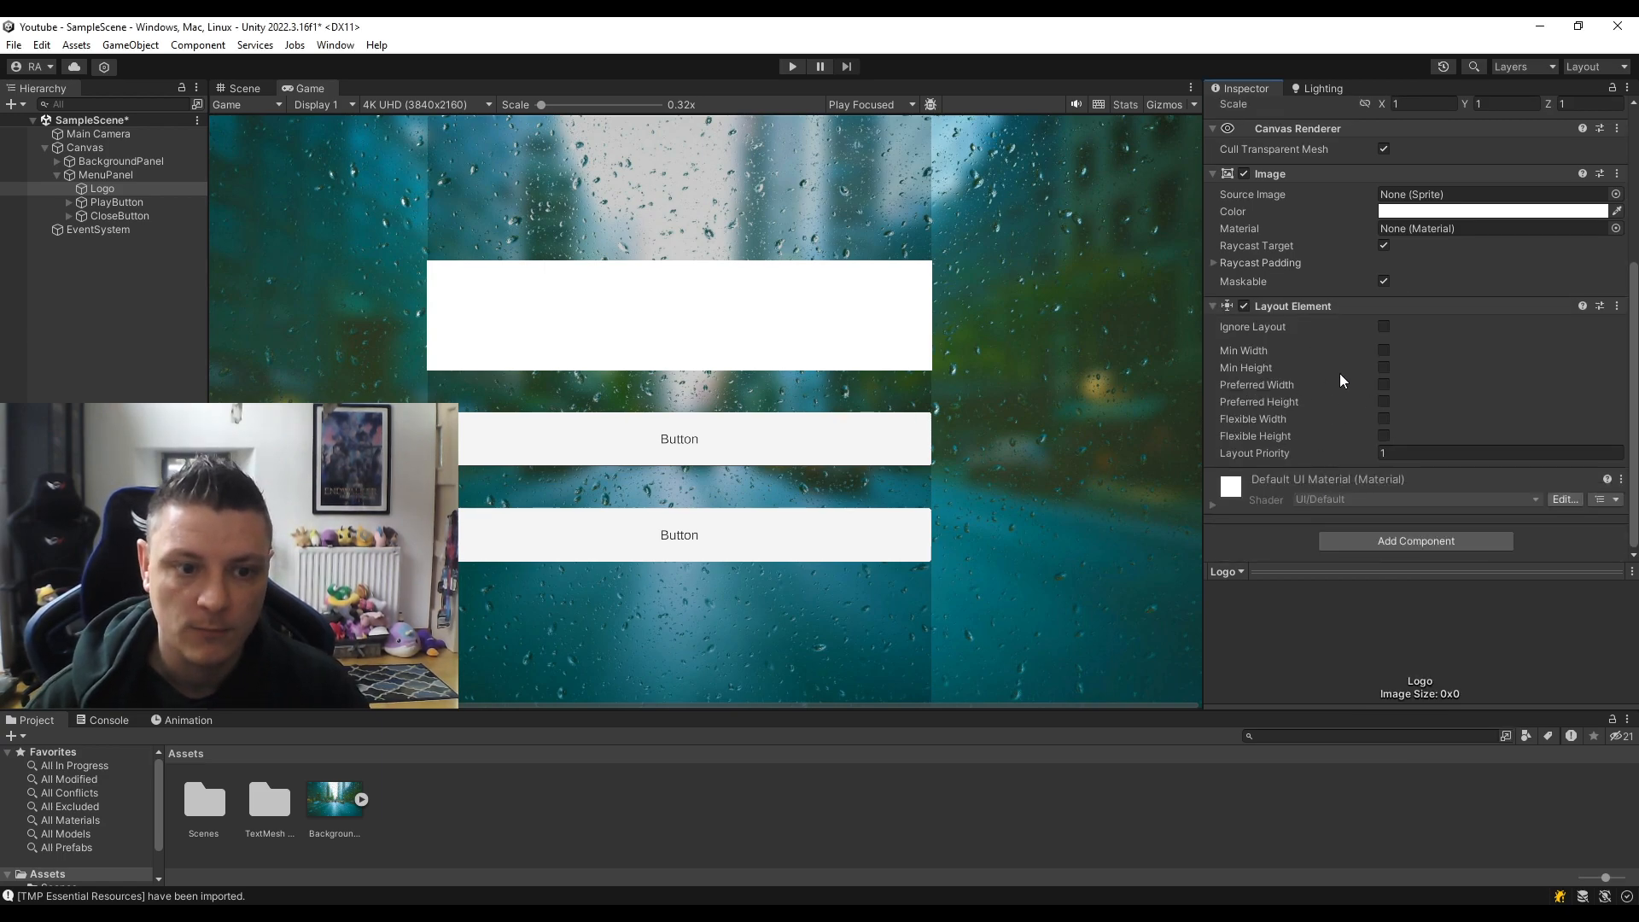
{"action": "left_click", "coordinate": [1383, 386]}
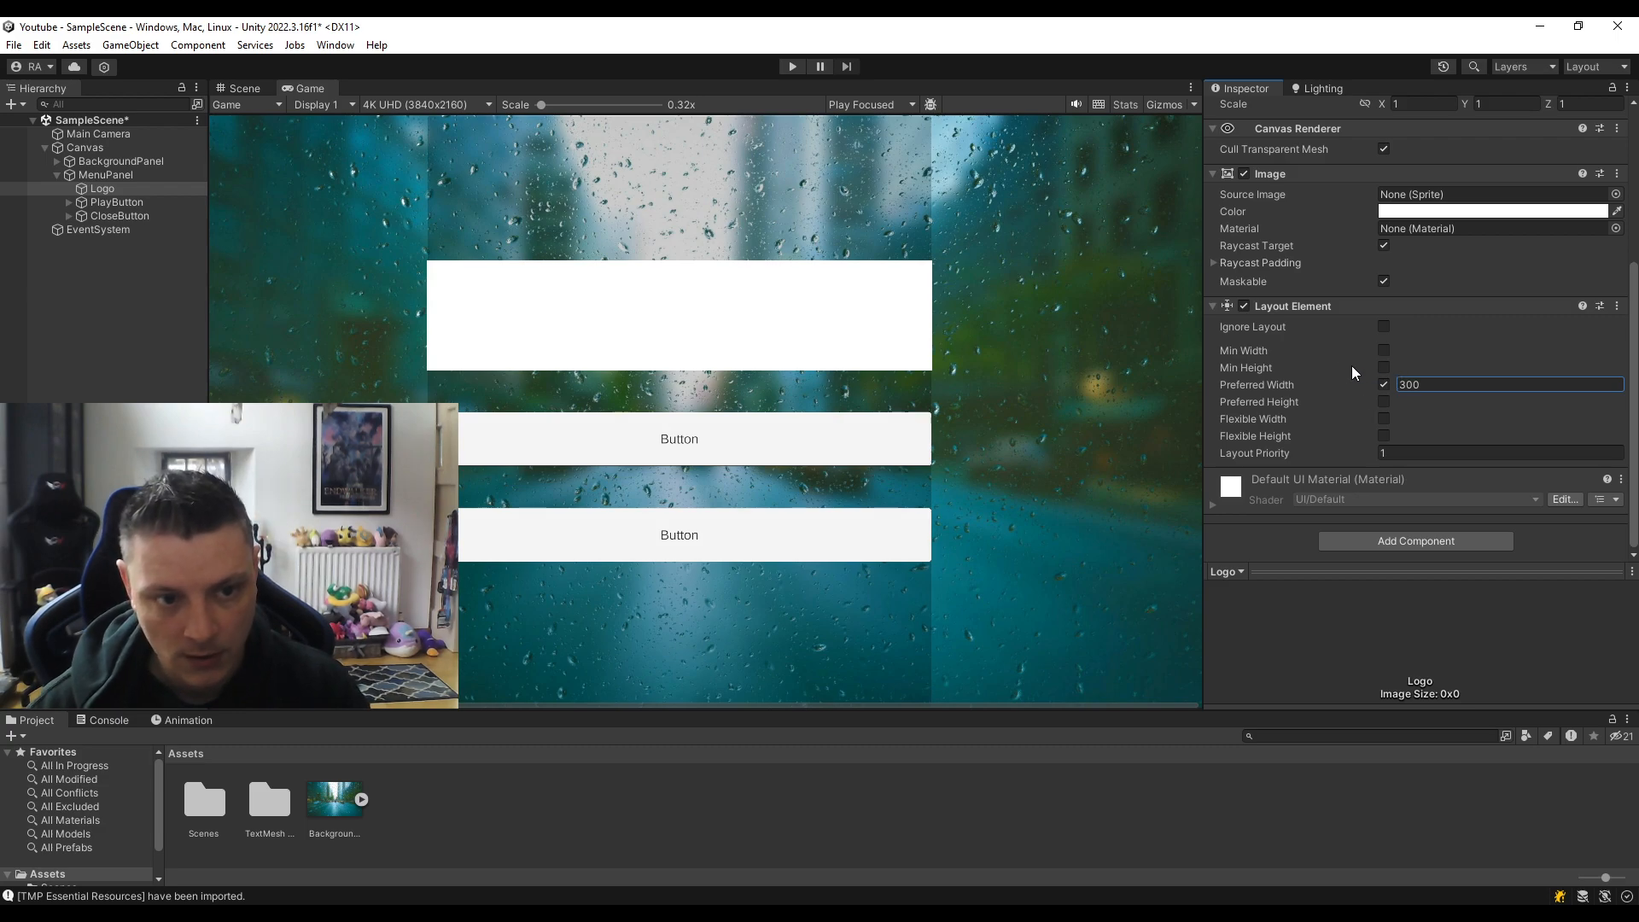
{"action": "left_click", "coordinate": [1384, 327]}
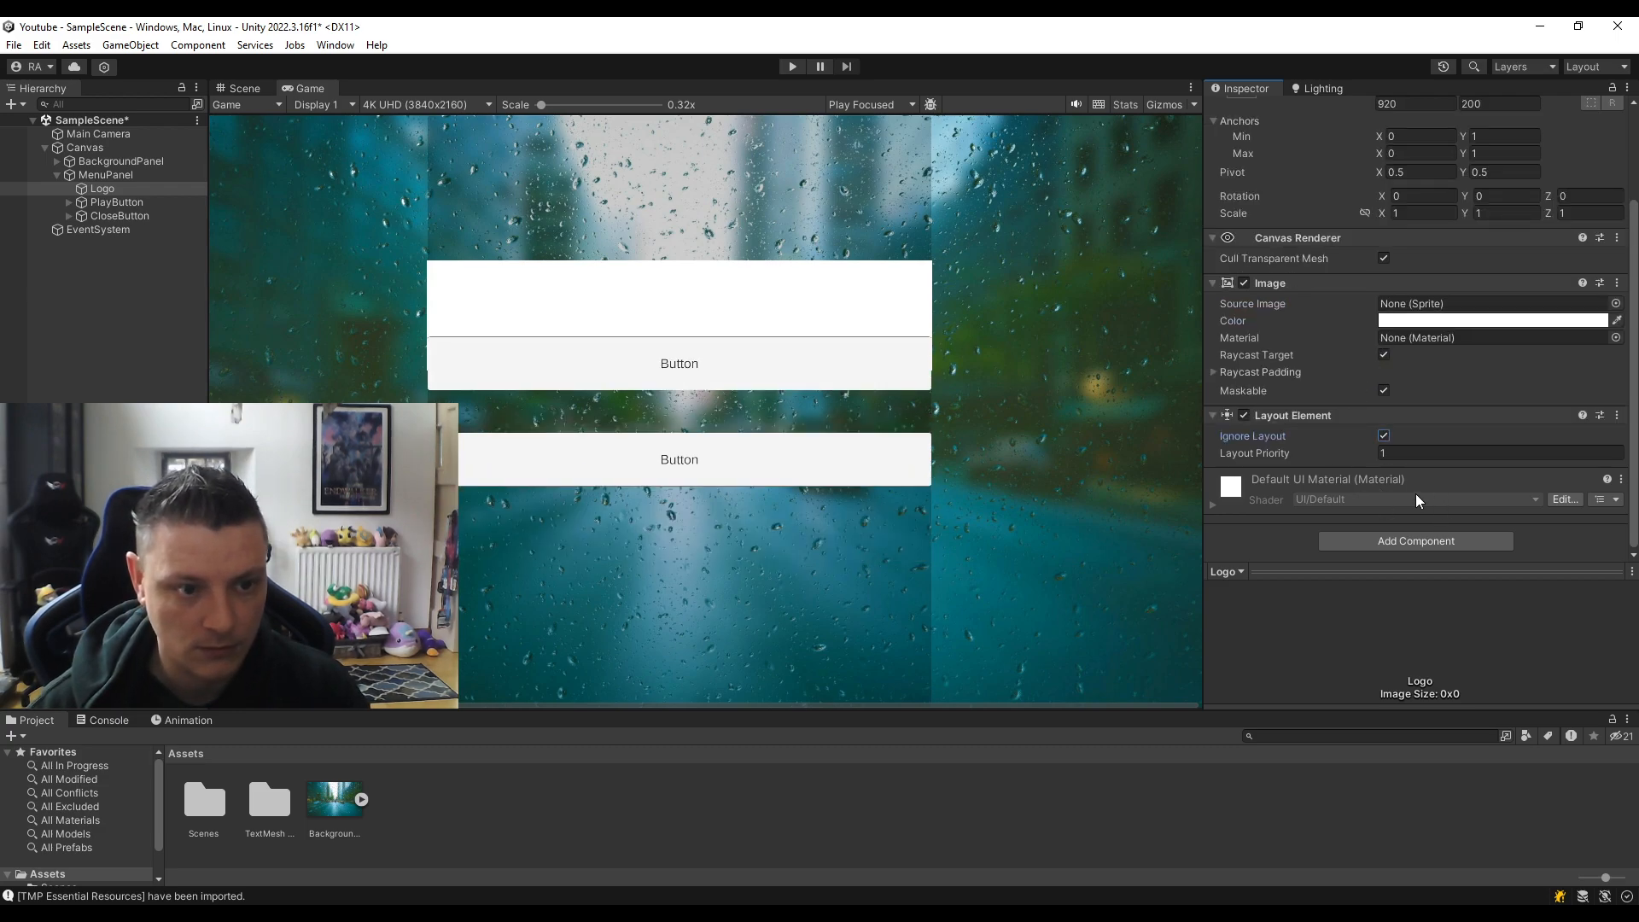
{"action": "left_click", "coordinate": [1384, 436]}
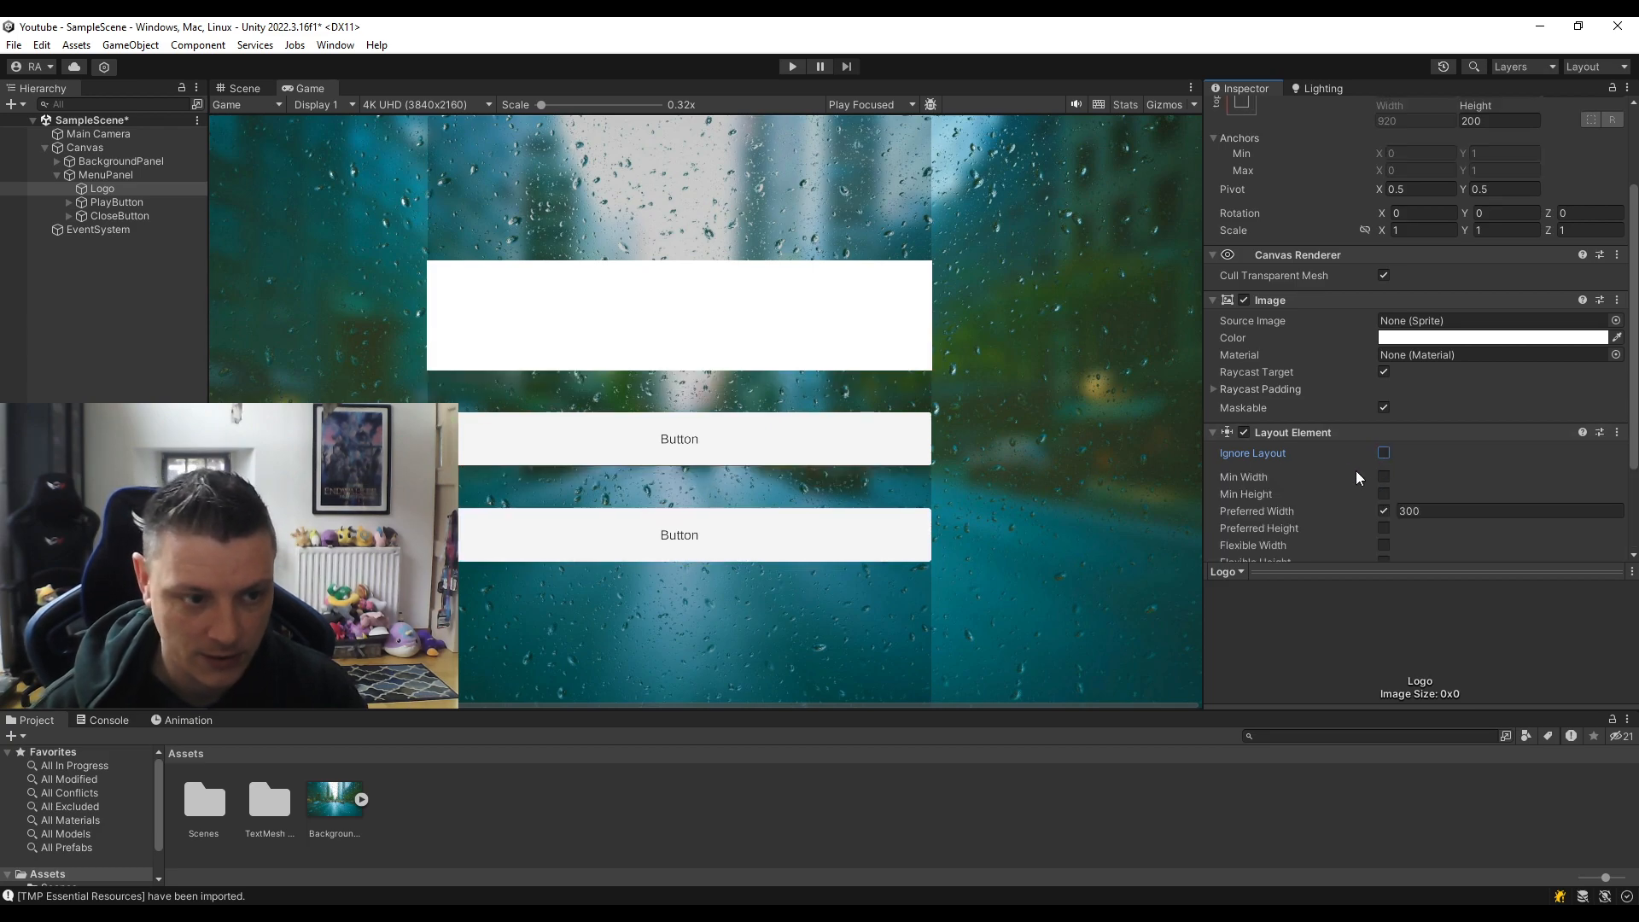
Try a Flexible Width of 1 in Logo's Layout Element, and turn off both Preferred Width and Flexible Width.
{"action": "scroll", "coordinate": [1357, 474], "scroll_direction": "down", "scroll_amount": 3}
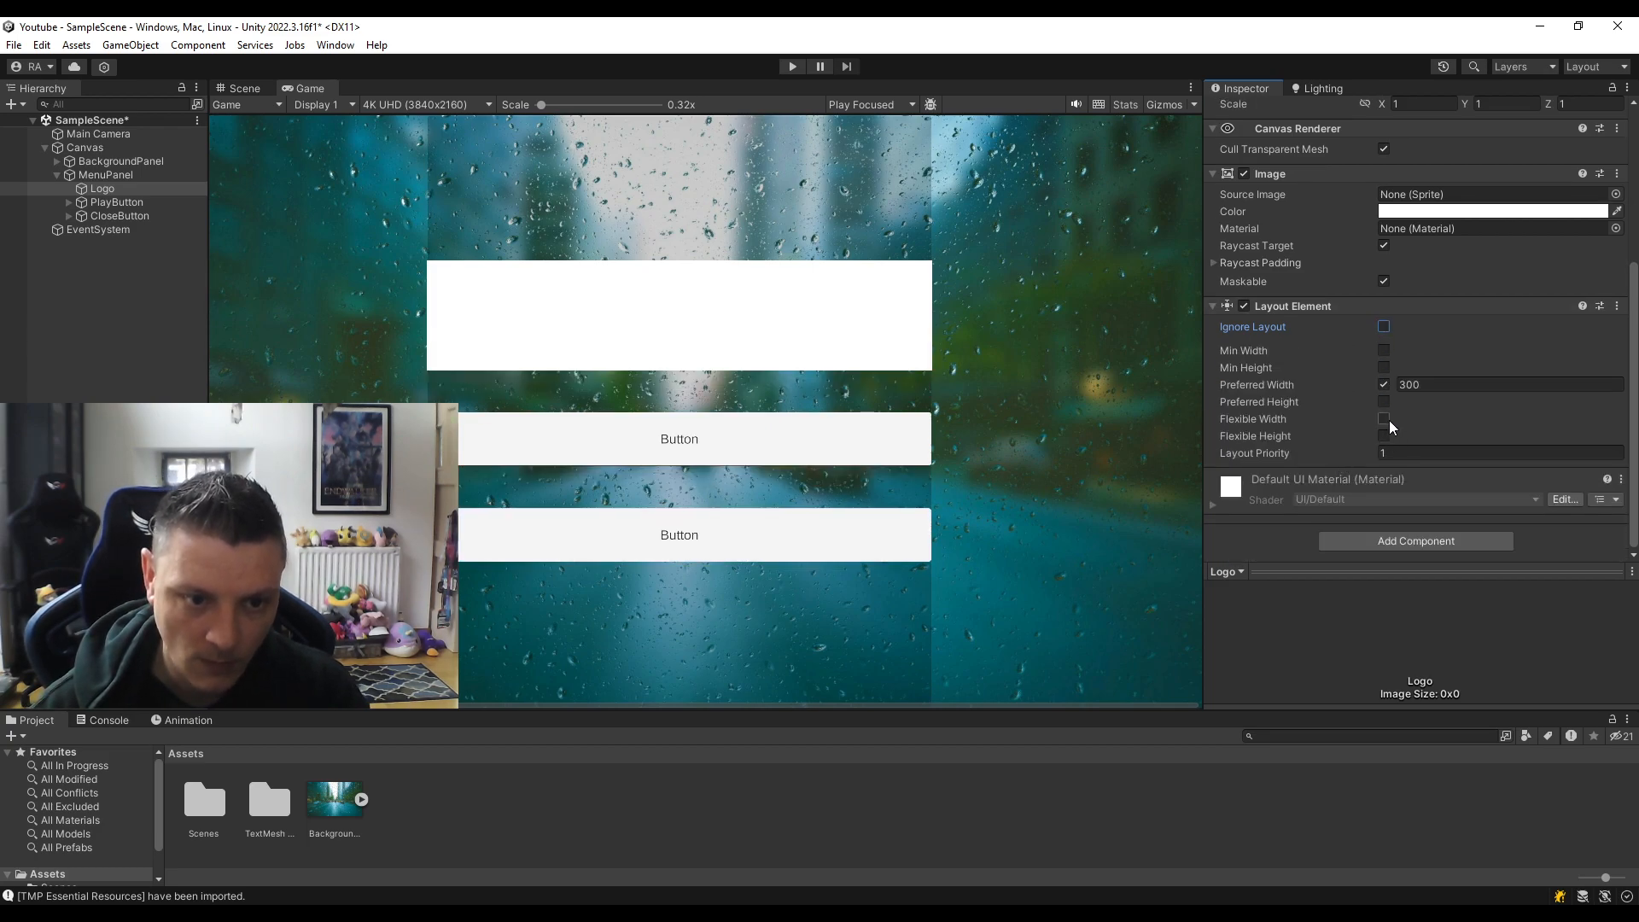
{"action": "left_click", "coordinate": [1383, 419]}
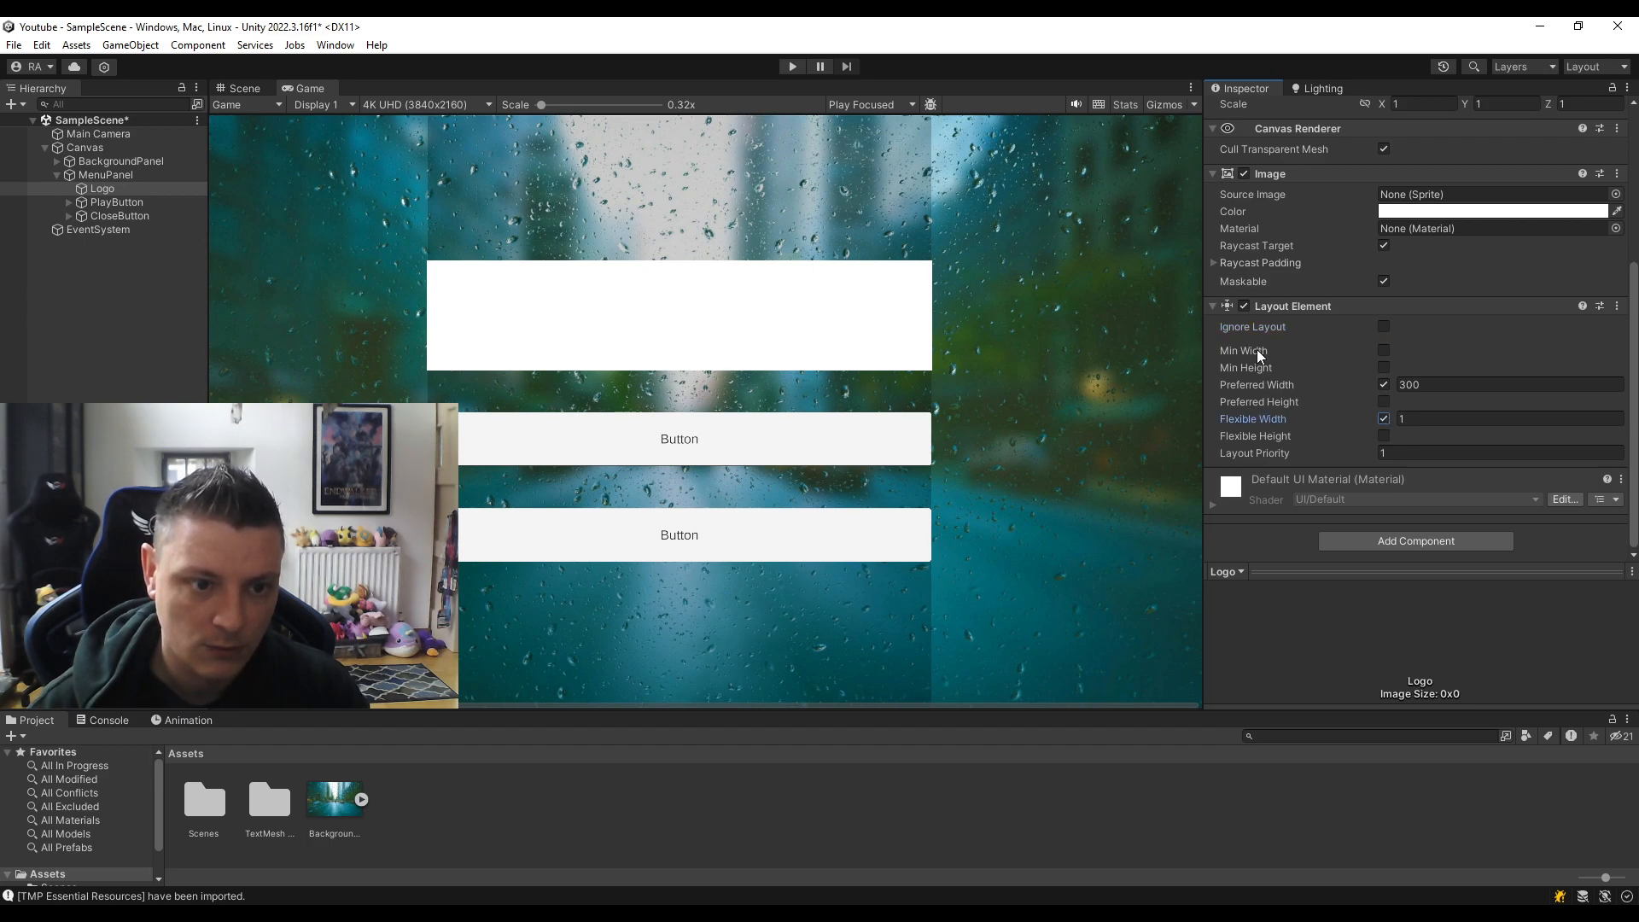
{"action": "left_click", "coordinate": [1384, 386]}
{"action": "left_click", "coordinate": [1383, 418]}
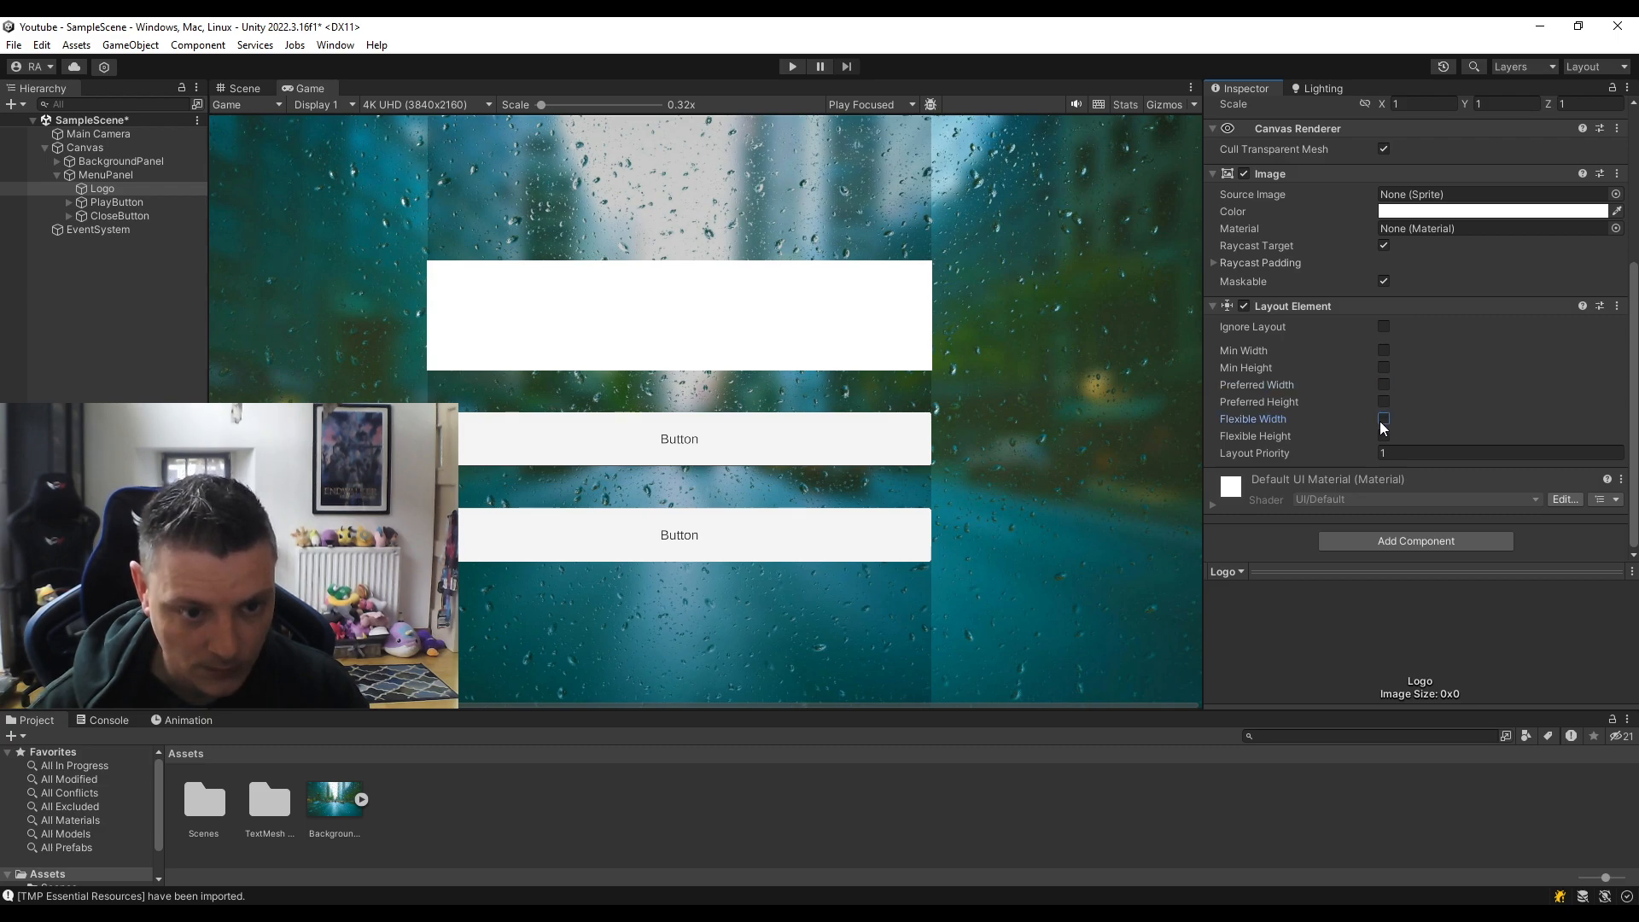
Remove the Layout Element component from Logo and review its remaining components.
{"action": "left_click", "coordinate": [115, 191]}
{"action": "right_click", "coordinate": [1379, 309]}
{"action": "left_click", "coordinate": [1429, 348]}
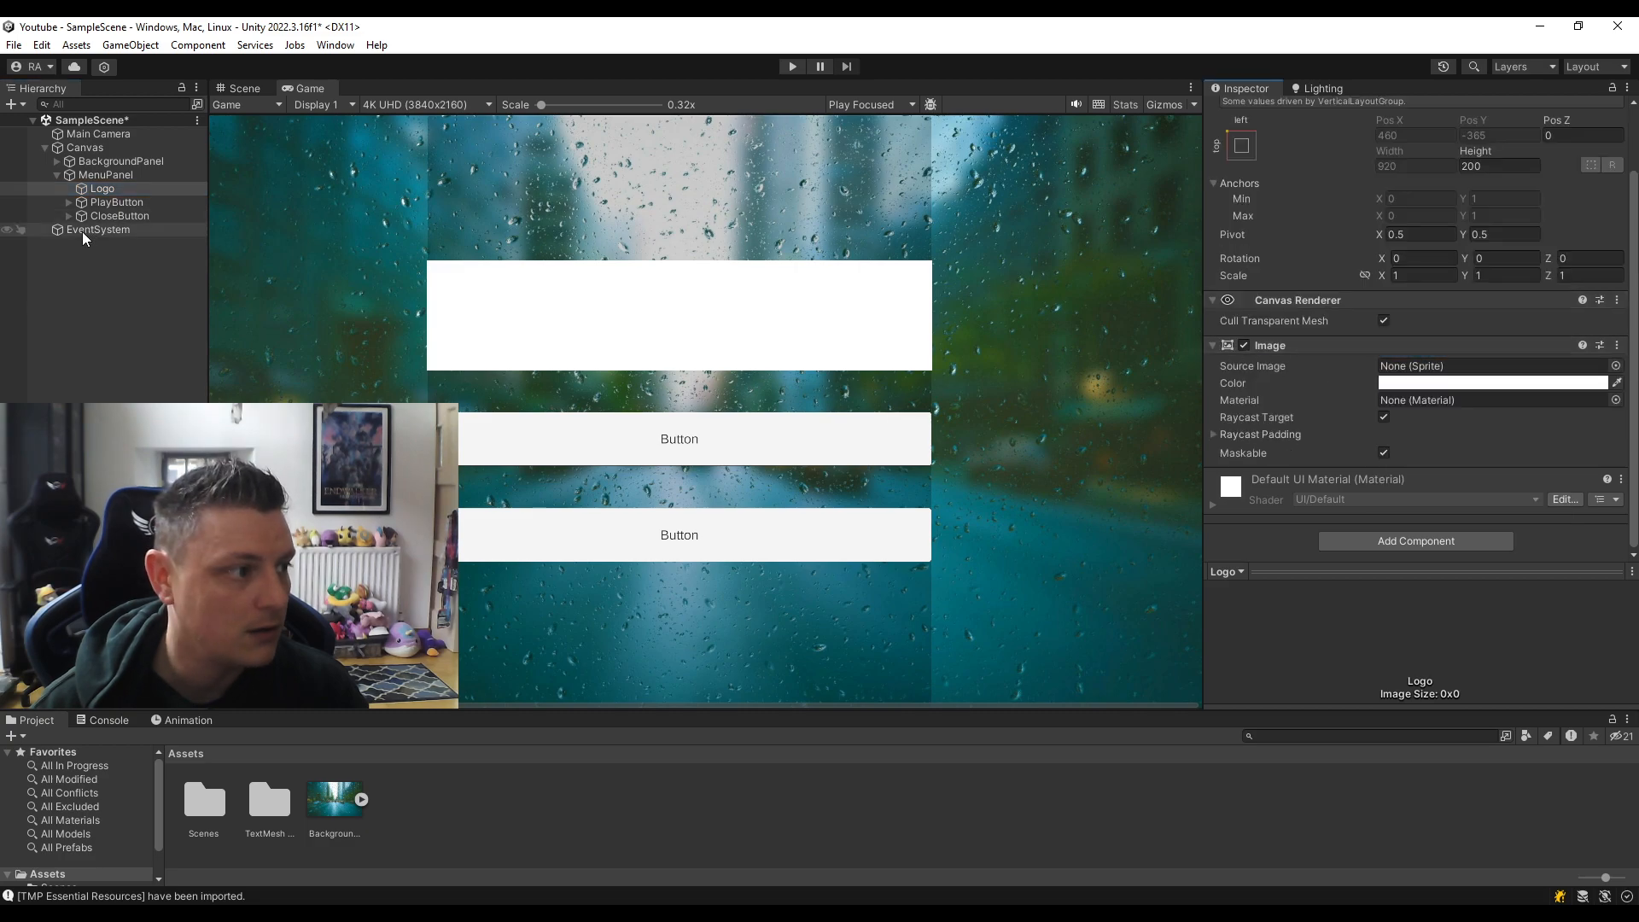
{"action": "left_click", "coordinate": [110, 270]}
{"action": "left_click", "coordinate": [116, 190]}
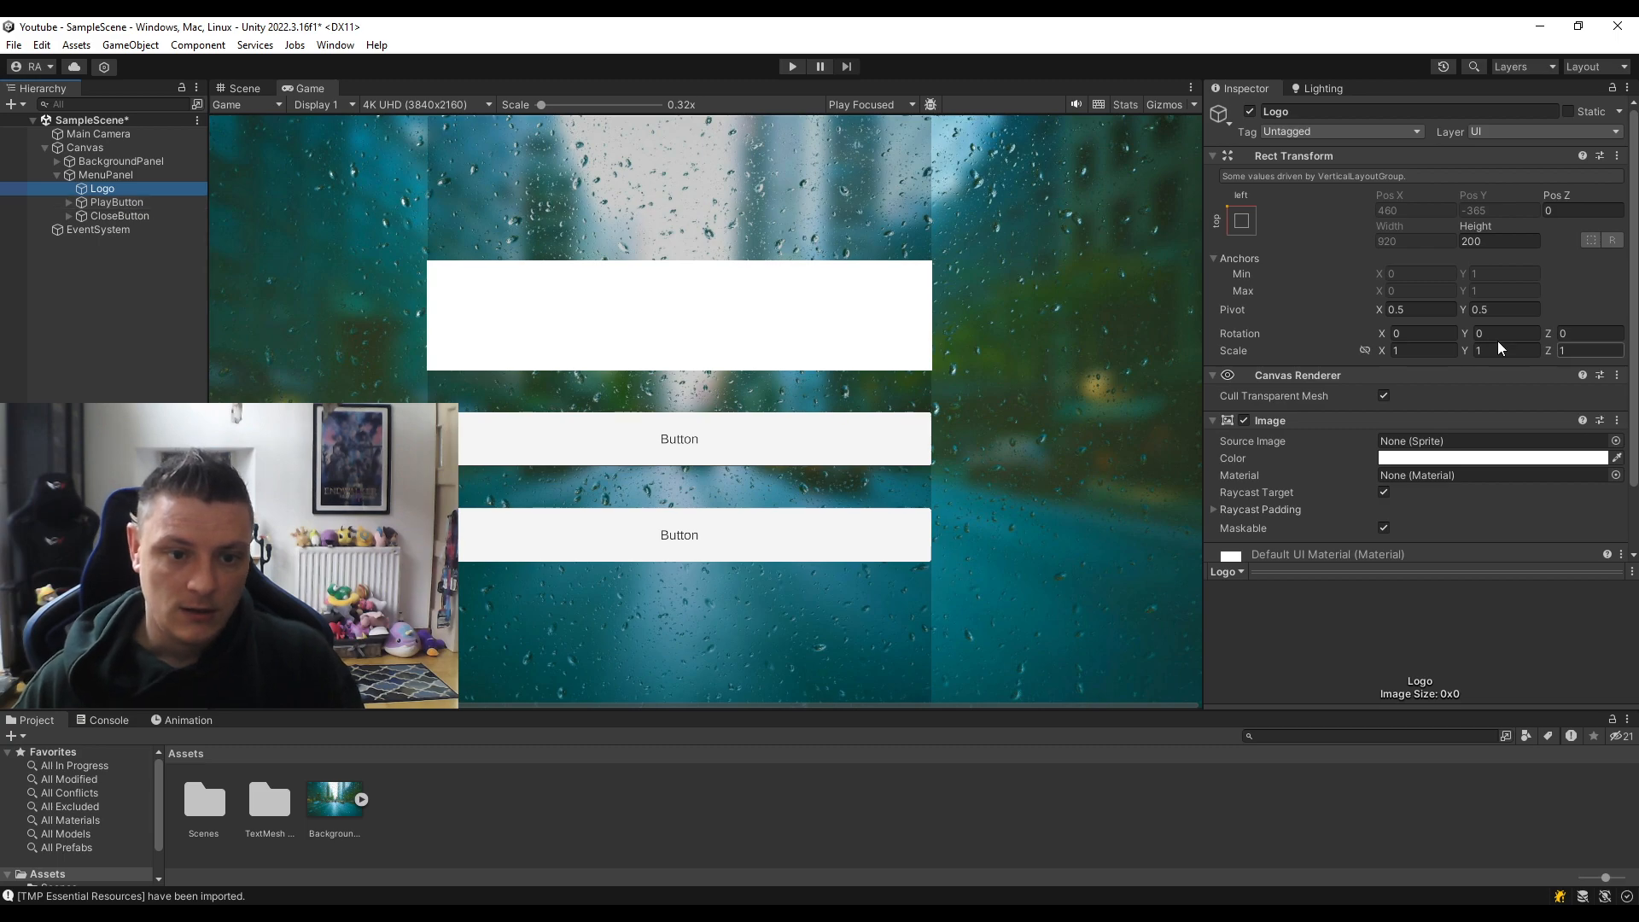
{"action": "scroll", "coordinate": [1321, 386], "scroll_direction": "down", "scroll_amount": 2}
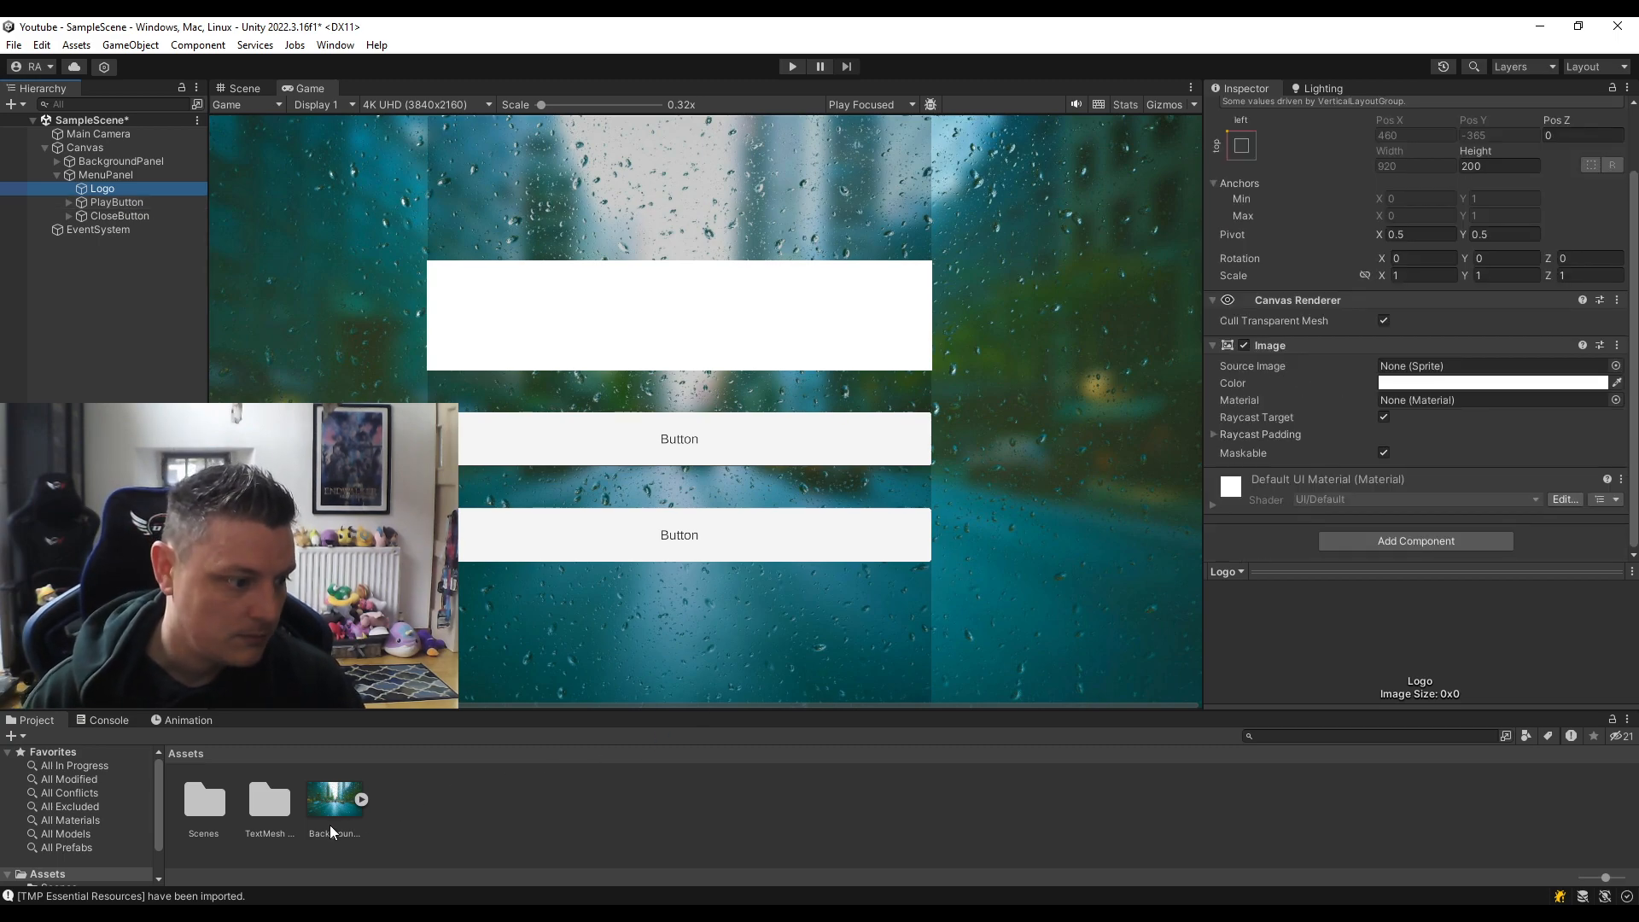
Duplicate CloseButton twice inside MenuPanel.
{"action": "left_click", "coordinate": [102, 205]}
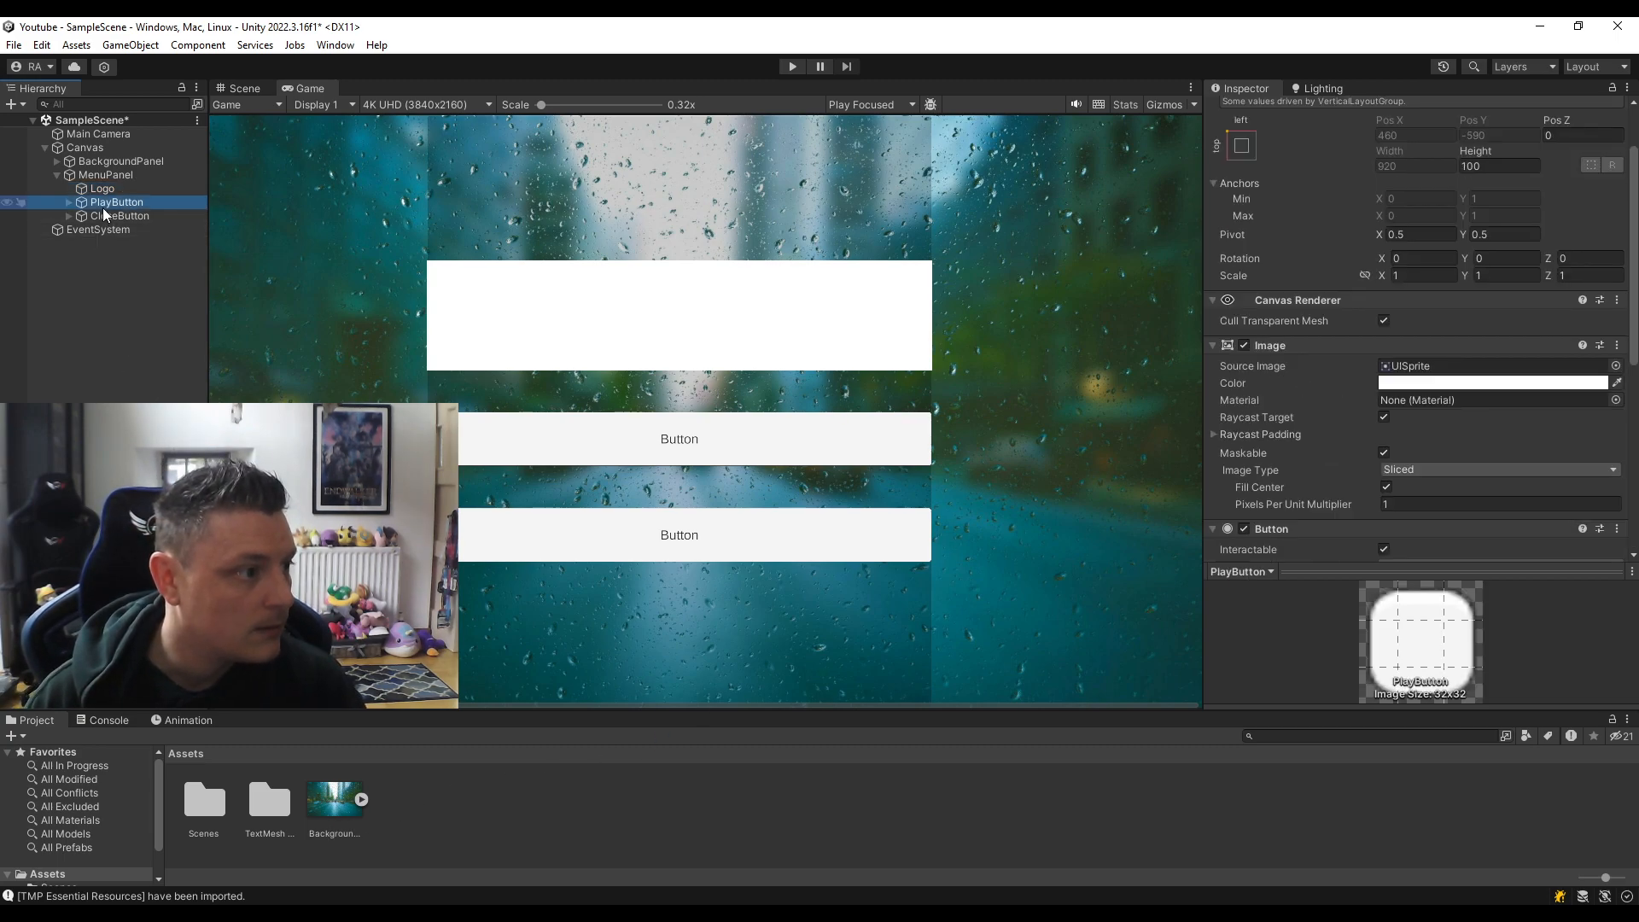
{"action": "left_click", "coordinate": [103, 217]}
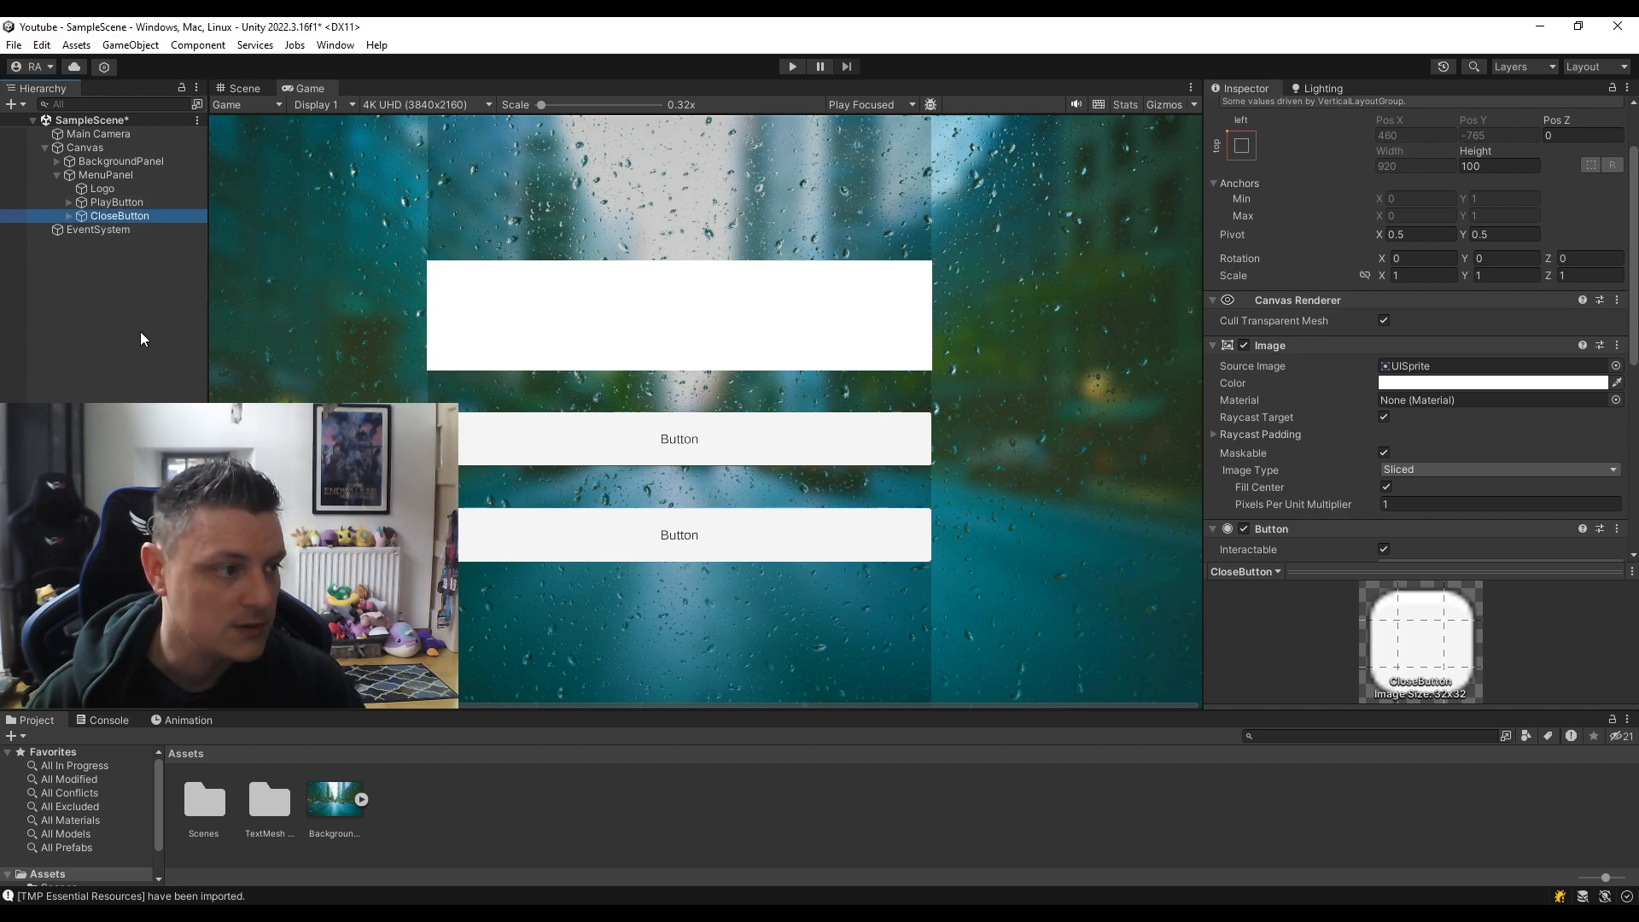
{"action": "key", "text": "ctrl+d"}
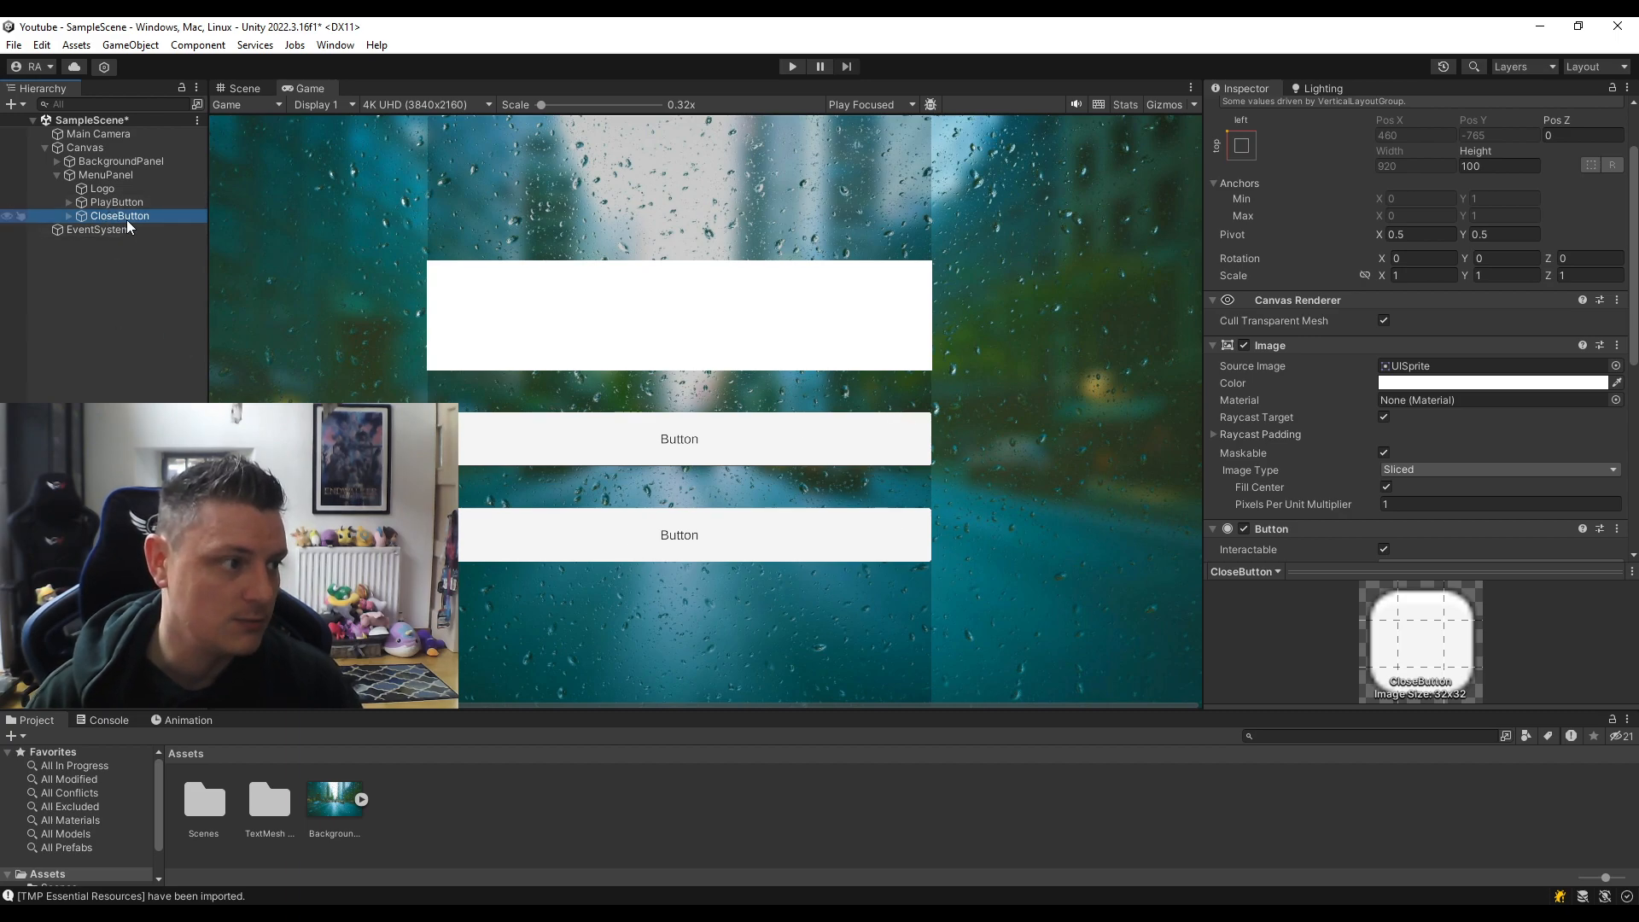
{"action": "key", "text": "ctrl+d"}
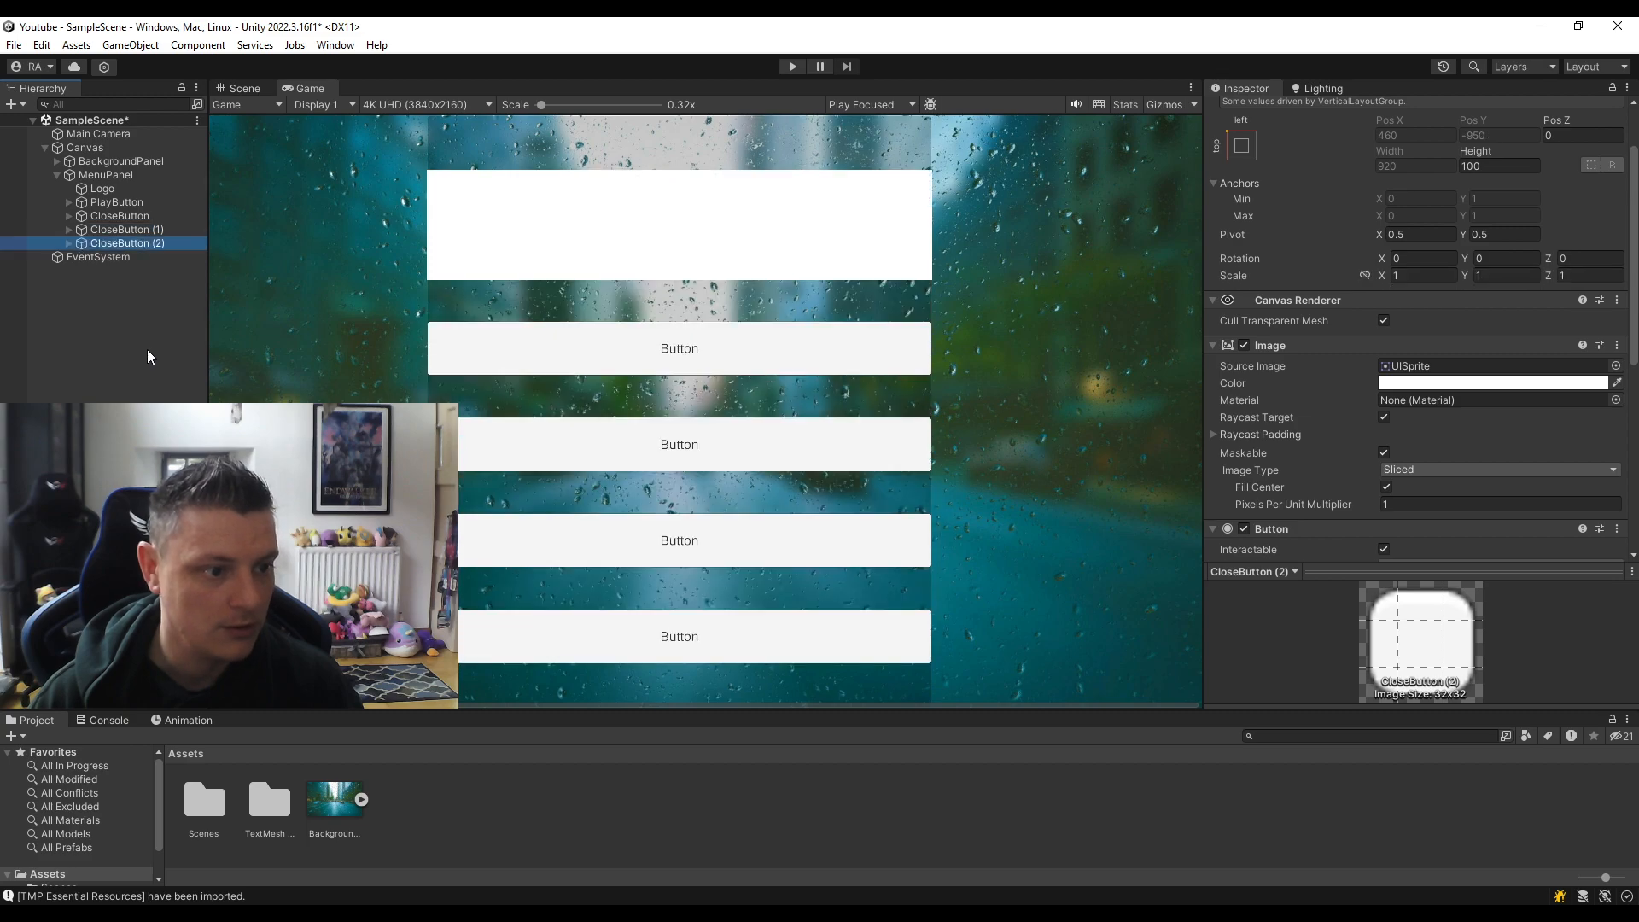
Review the padding, spacing and alignment settings in MenuPanel's Vertical Layout Group.
{"action": "left_click", "coordinate": [106, 175]}
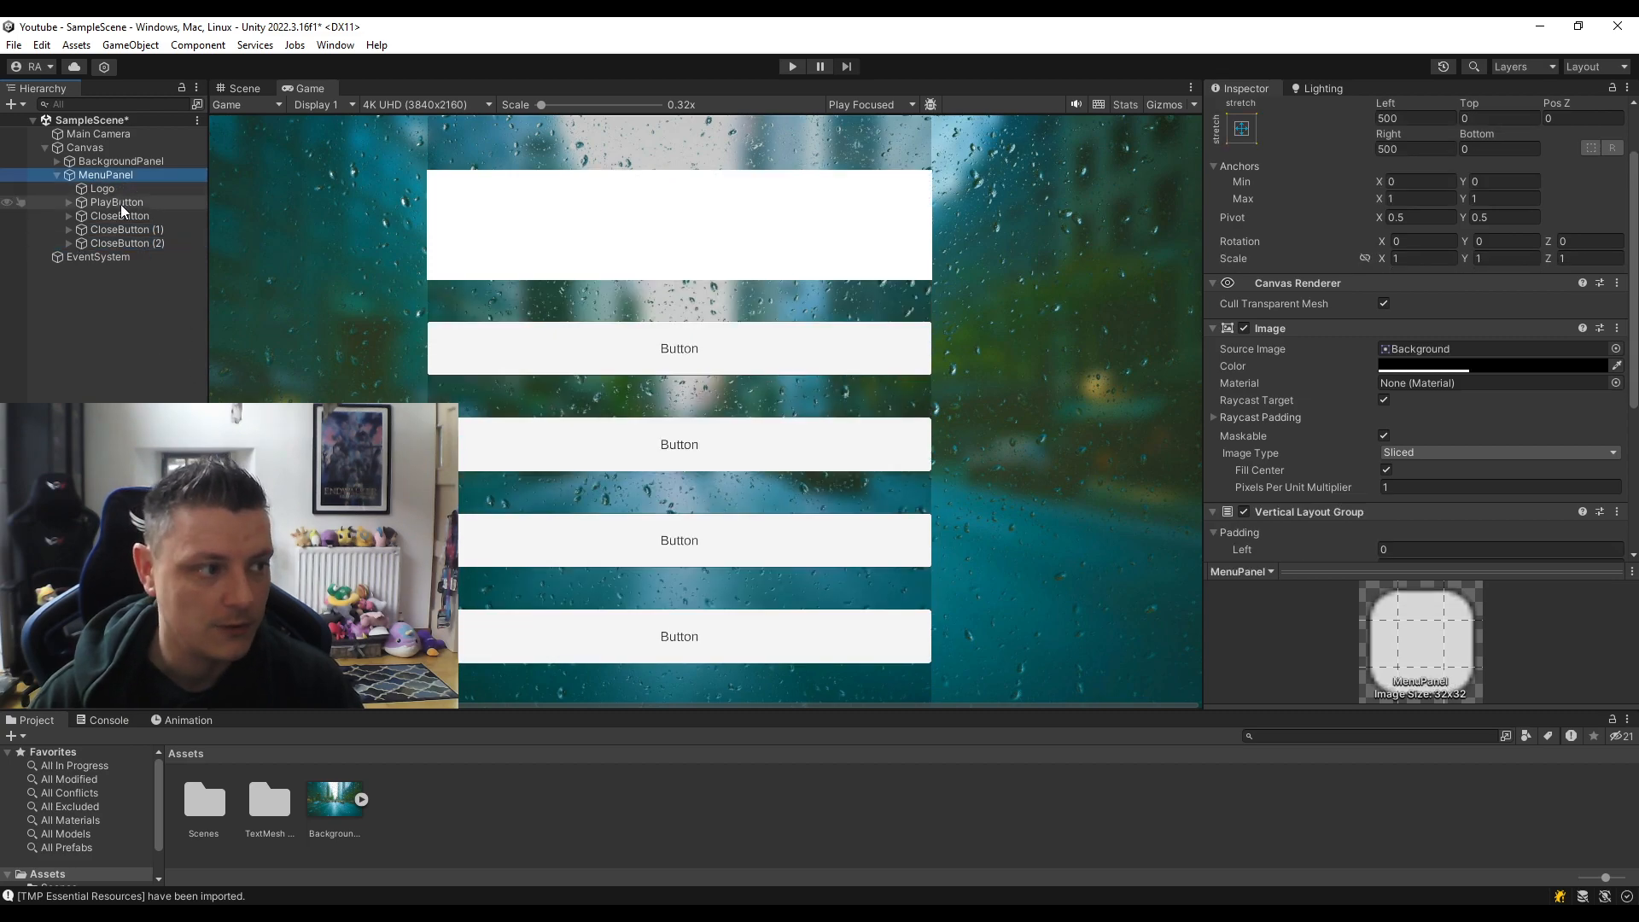
{"action": "scroll", "coordinate": [1417, 390], "scroll_direction": "down", "scroll_amount": 5}
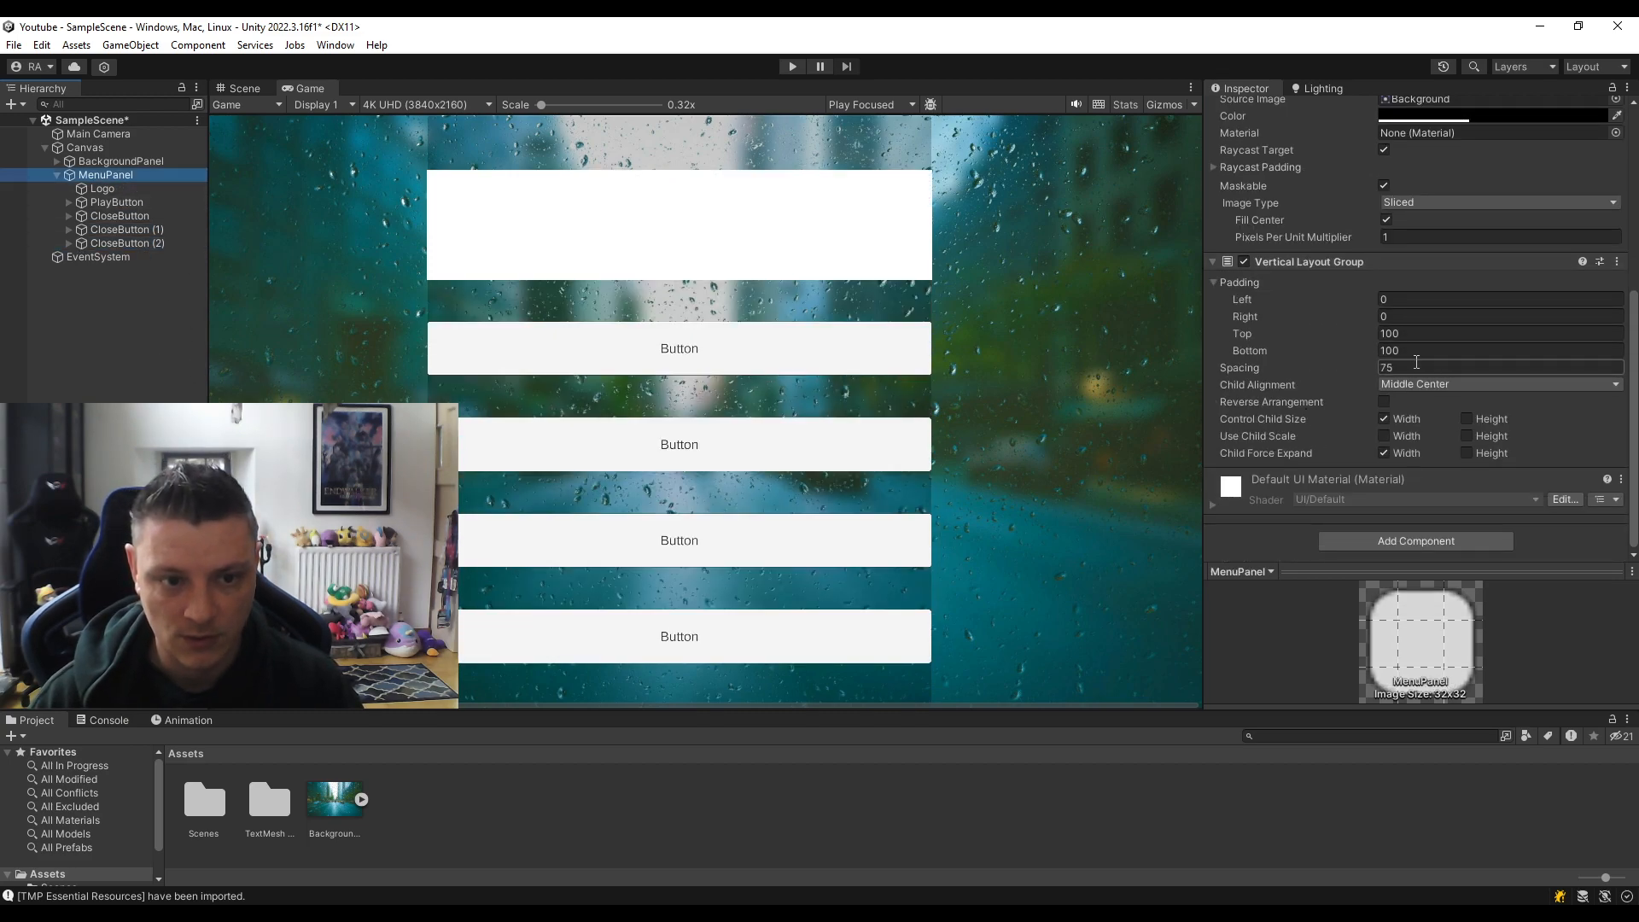
{"action": "left_click", "coordinate": [1427, 367]}
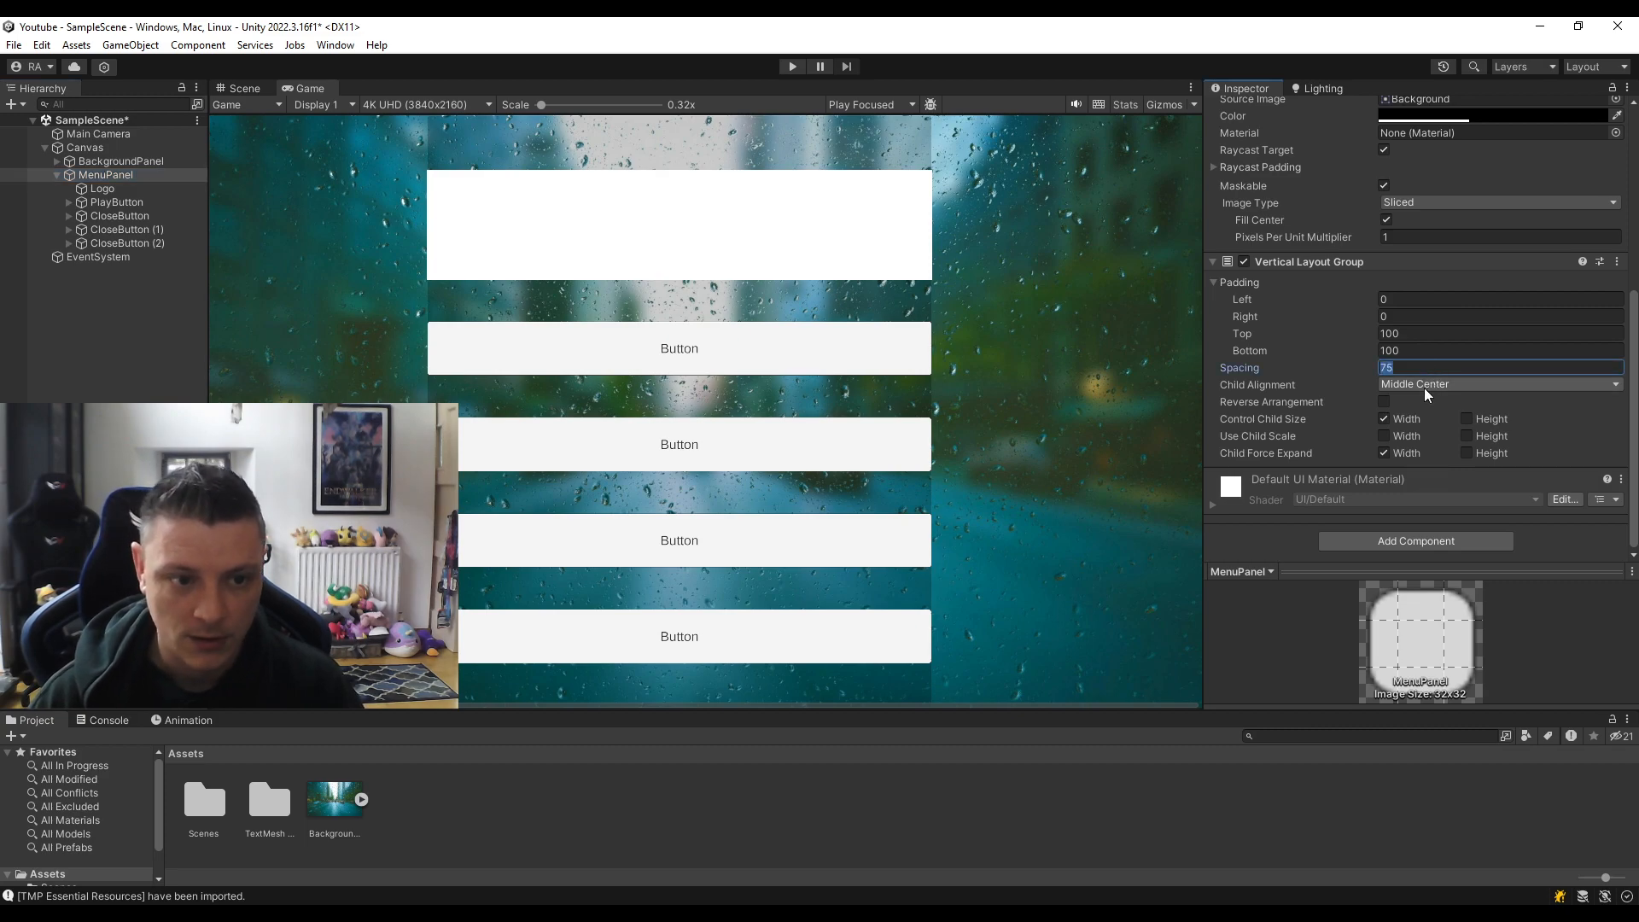
{"action": "left_click", "coordinate": [159, 325]}
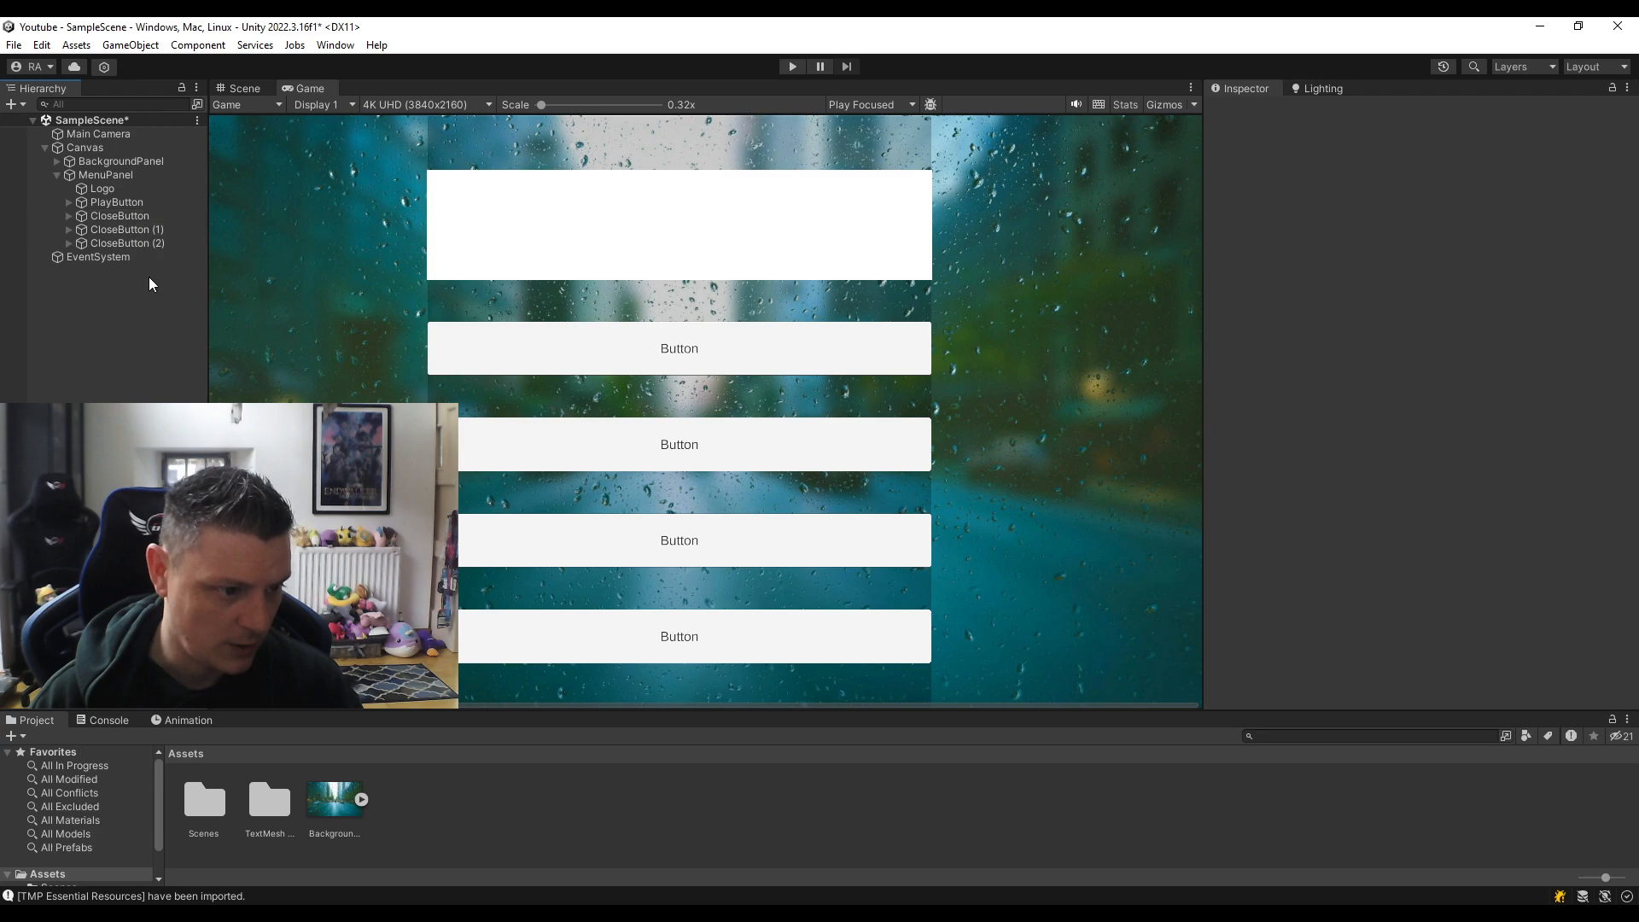
Delete the two duplicates CloseButton (1) and CloseButton (2) from MenuPanel.
{"action": "left_click", "coordinate": [141, 242]}
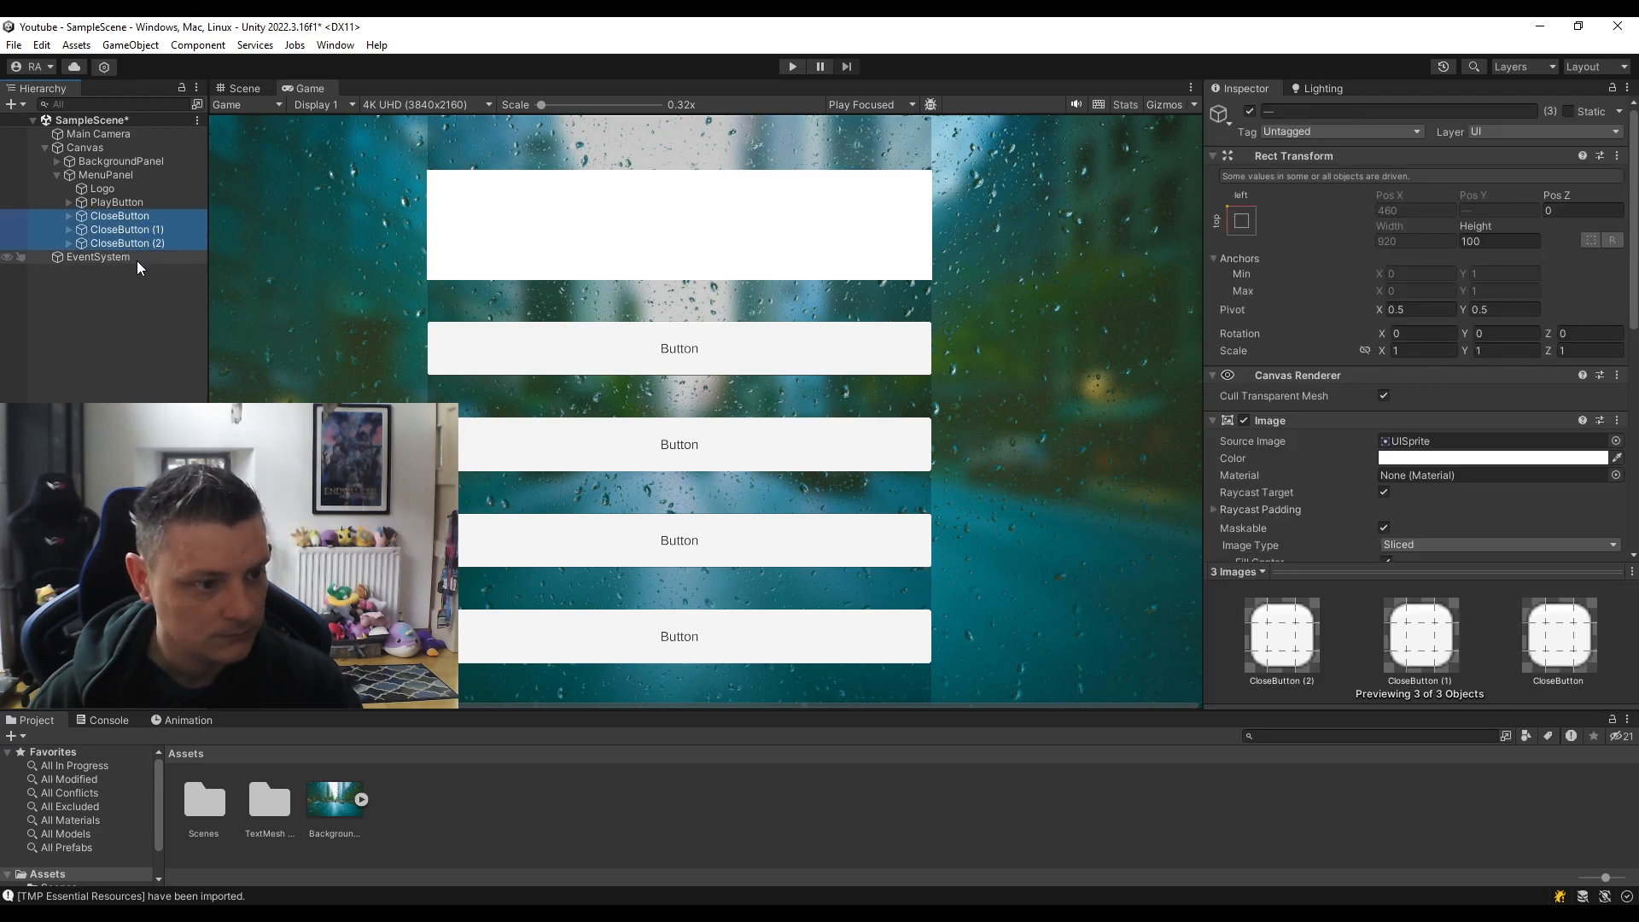
{"action": "left_click", "coordinate": [126, 228]}
{"action": "left_click", "coordinate": [131, 242], "text": "shift"}
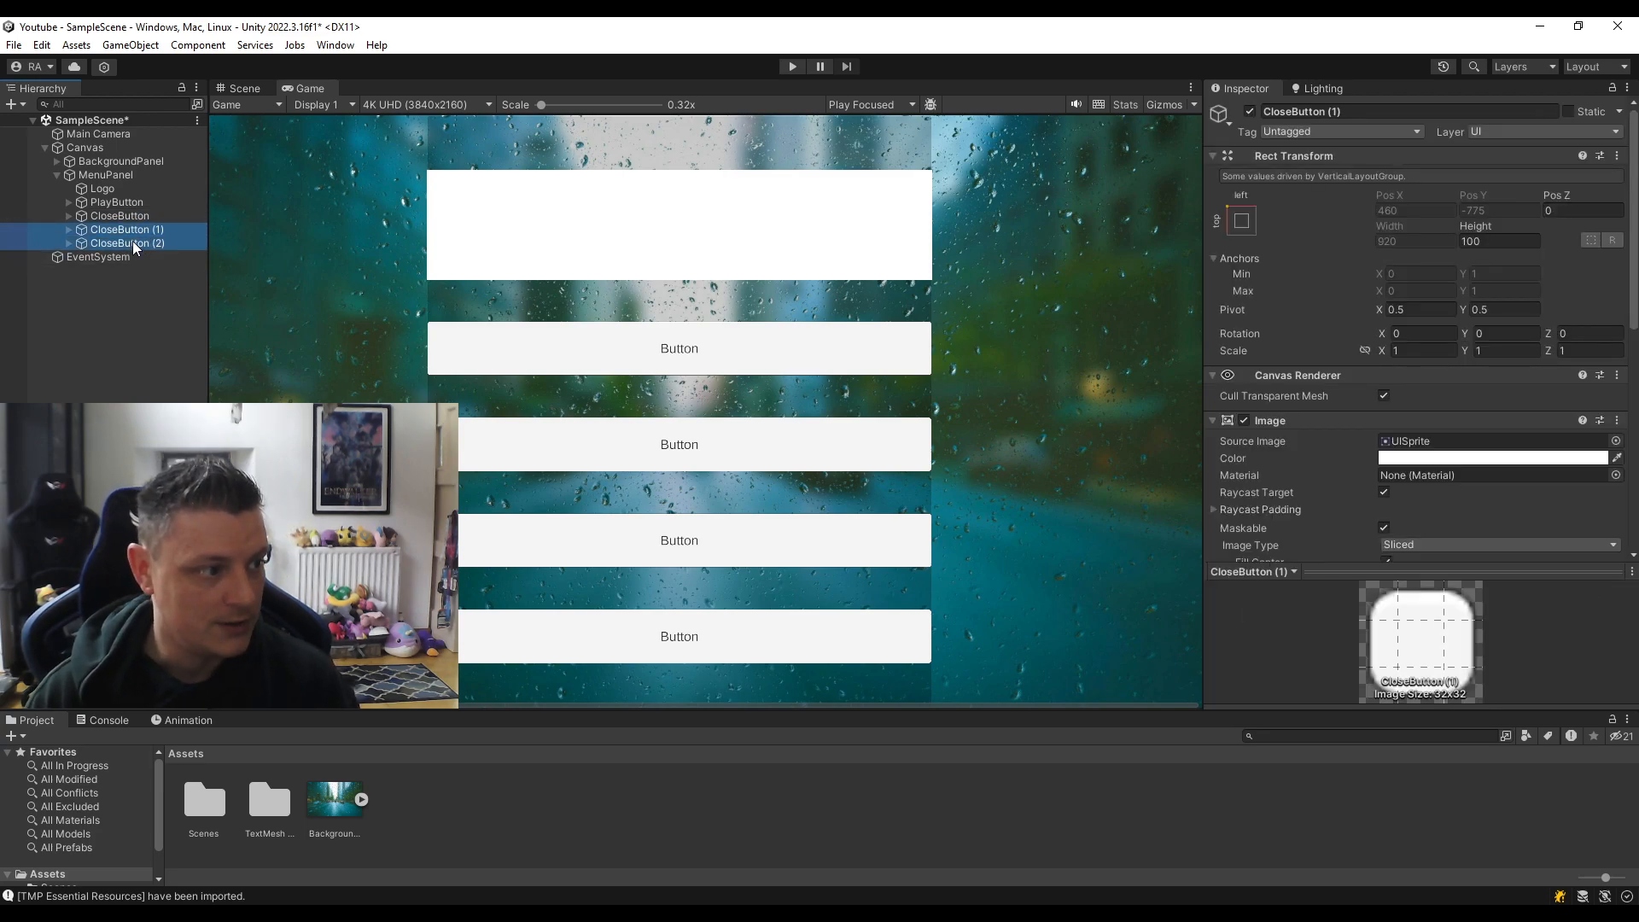
{"action": "key", "text": "Delete"}
Set the label text of CloseButton's Text (TMP) child to "Close".
{"action": "left_click", "coordinate": [118, 218]}
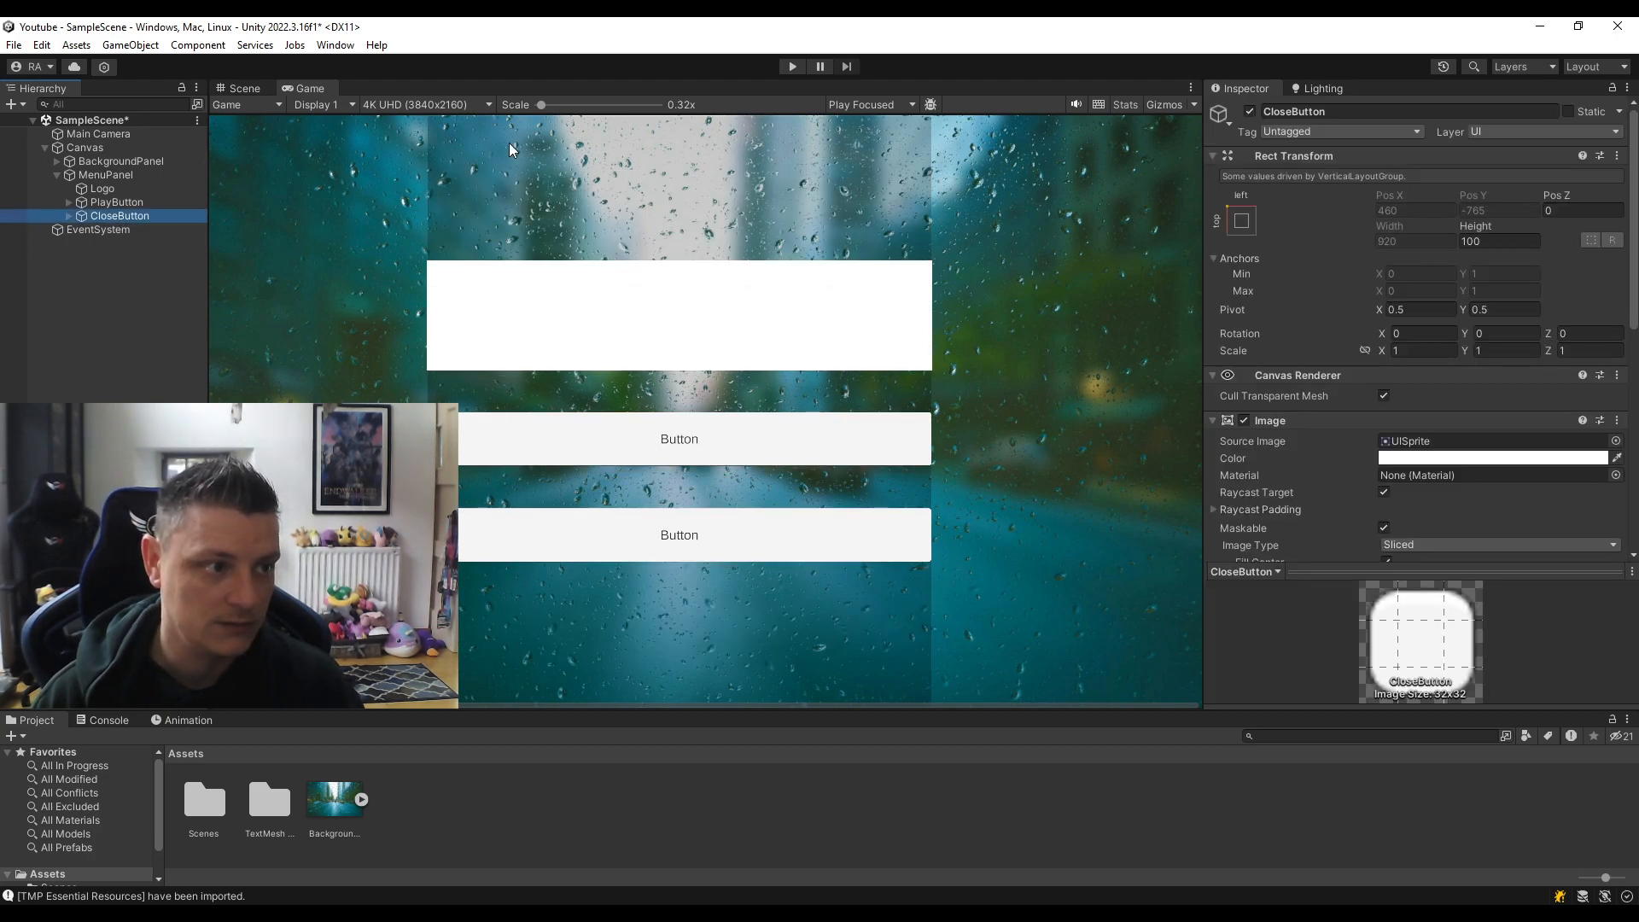
{"action": "left_click", "coordinate": [68, 216]}
{"action": "left_click", "coordinate": [127, 230]}
{"action": "left_click", "coordinate": [1345, 465]}
{"action": "type", "text": "Close"}
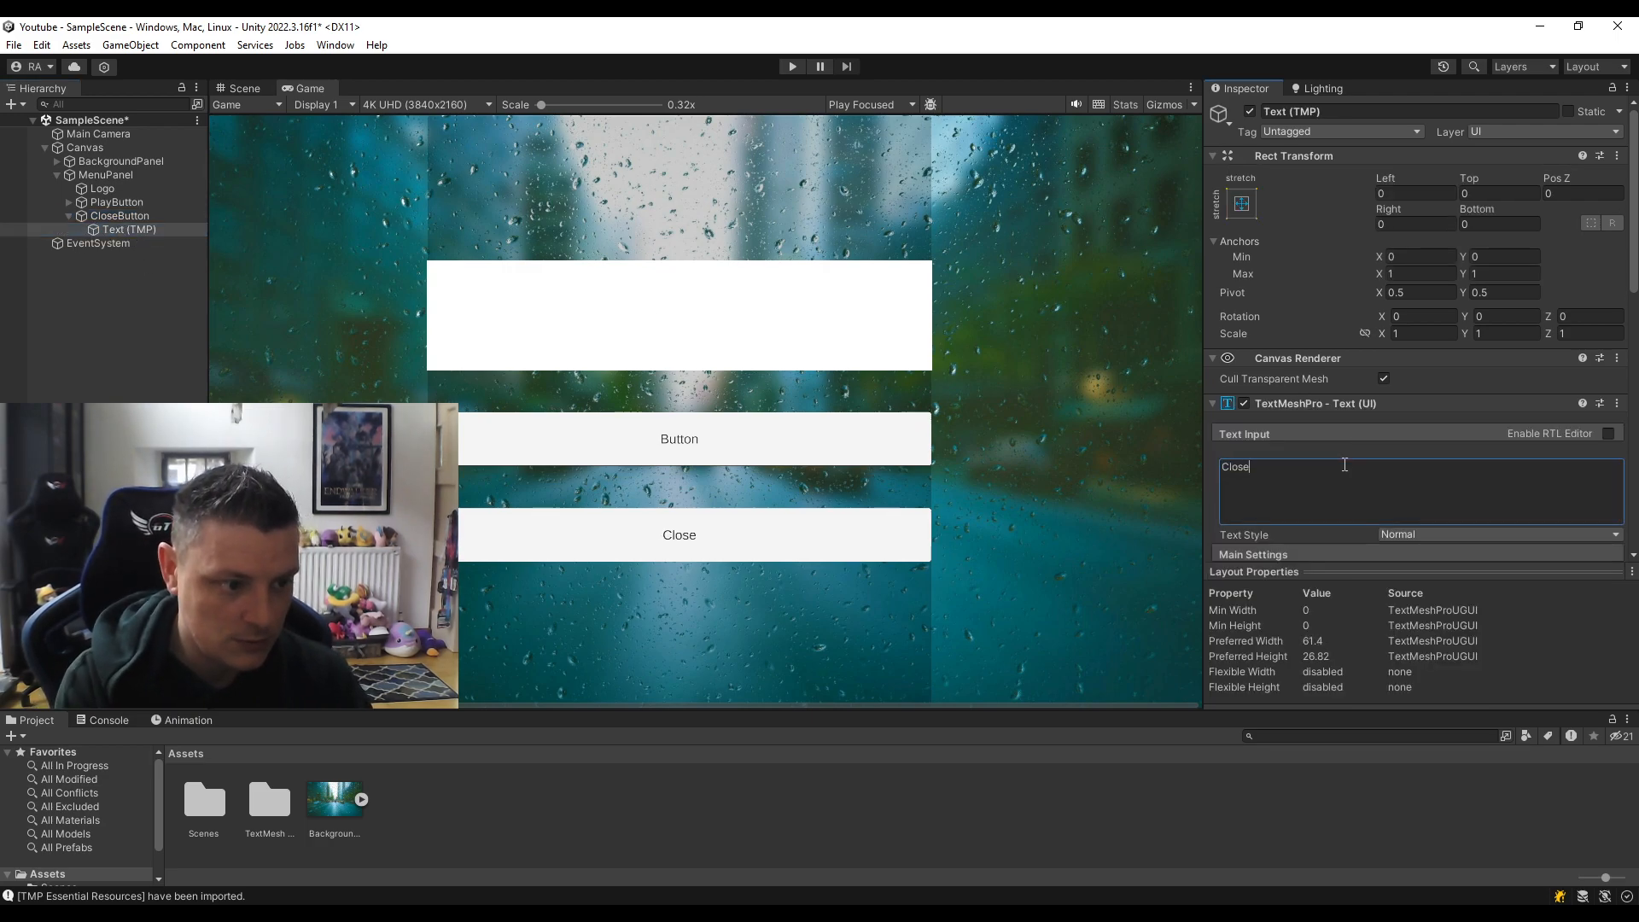
{"action": "left_click", "coordinate": [121, 359]}
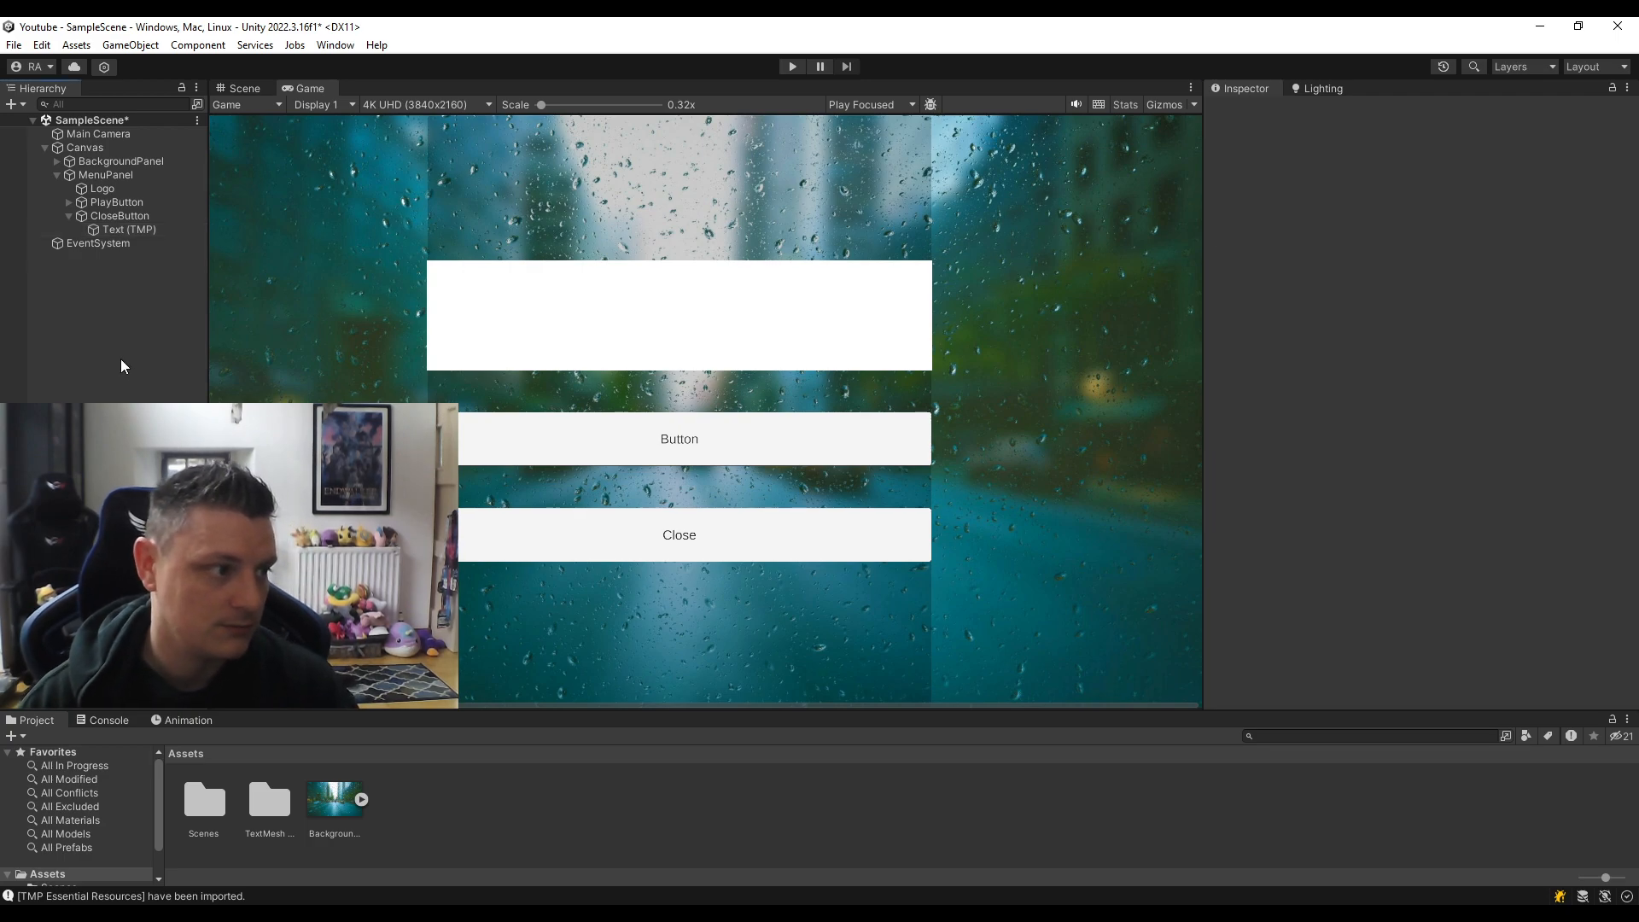
{"action": "left_click", "coordinate": [69, 216]}
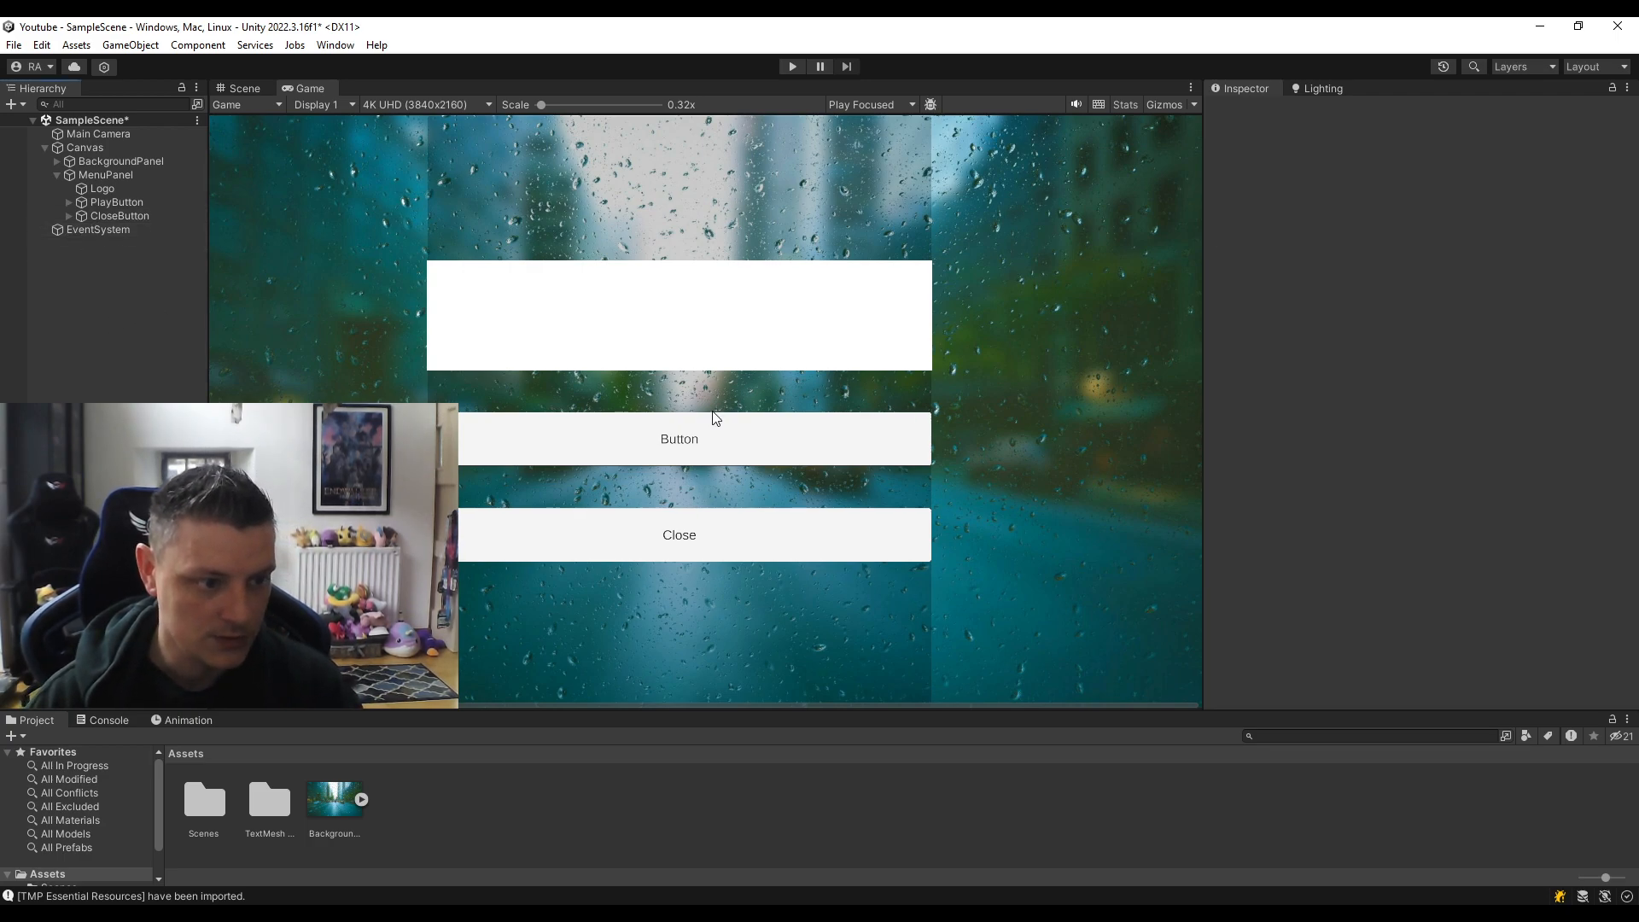
Add a Layout Element component to CloseButton and turn on Ignore Layout.
{"action": "left_click", "coordinate": [118, 216]}
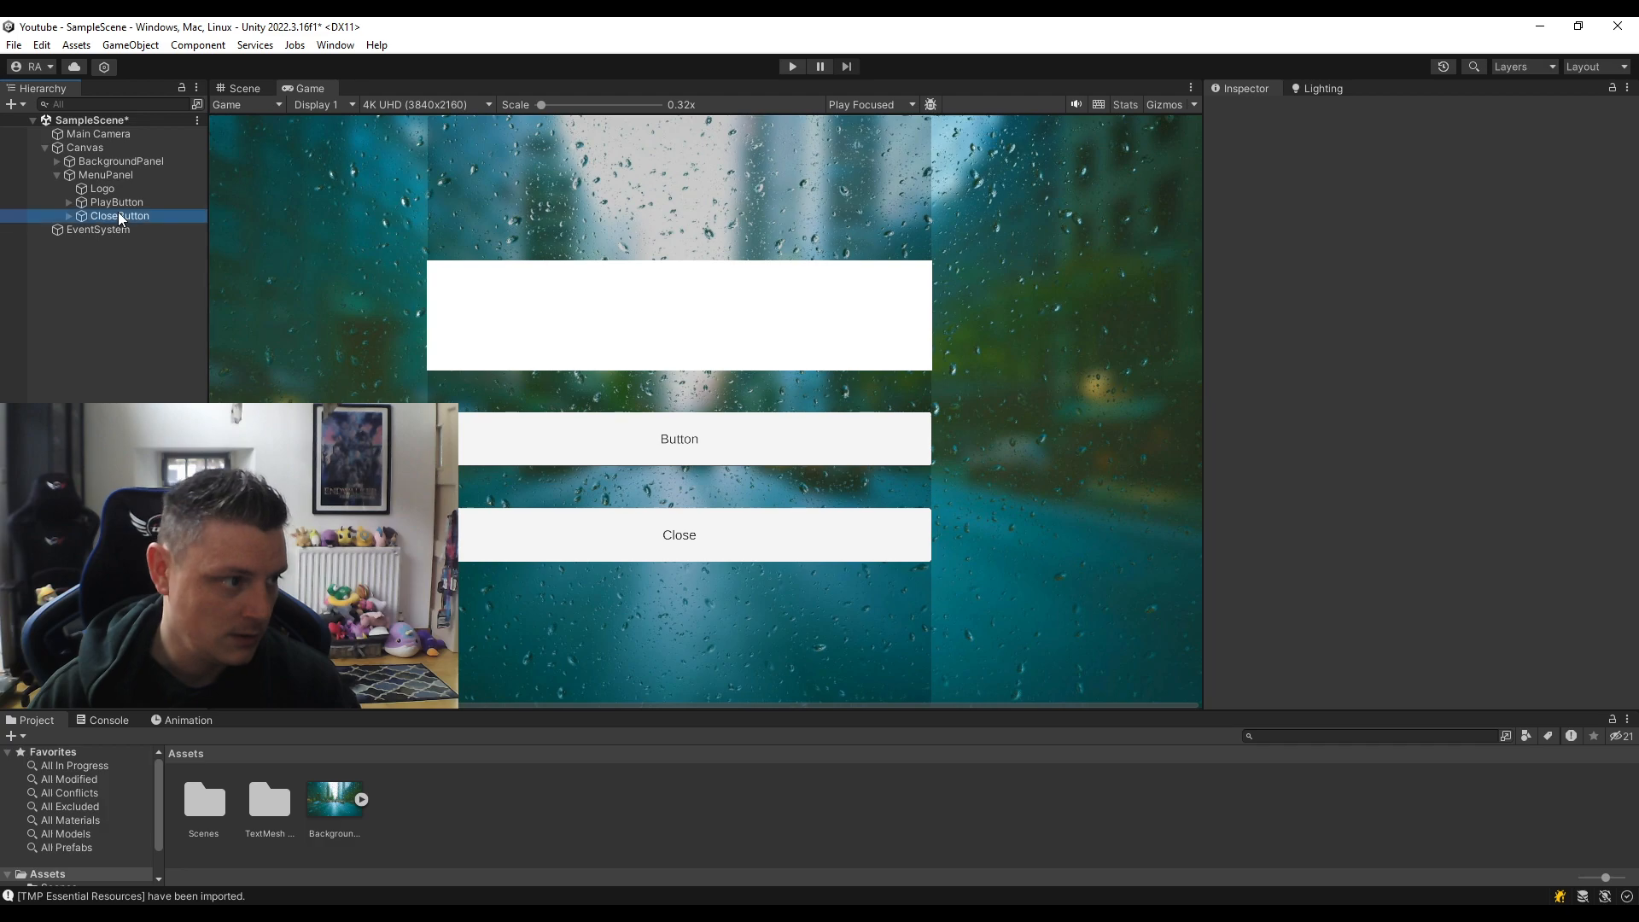
{"action": "scroll", "coordinate": [1401, 504], "scroll_direction": "down", "scroll_amount": 8}
{"action": "scroll", "coordinate": [1366, 500], "scroll_direction": "down", "scroll_amount": 1}
{"action": "left_click", "coordinate": [1412, 524]}
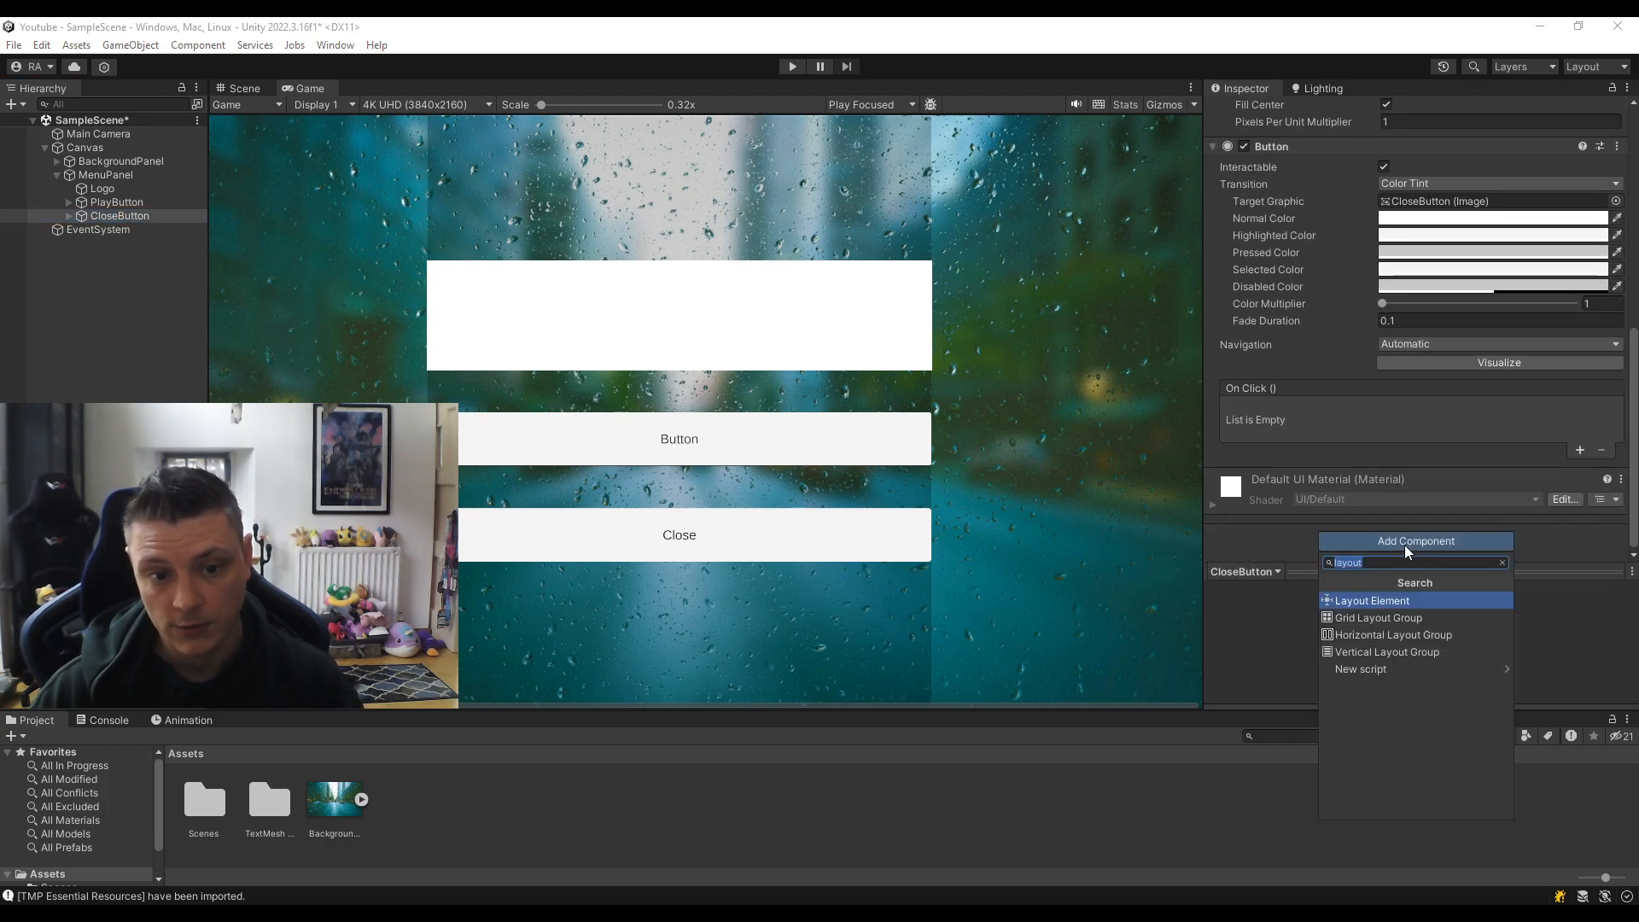
{"action": "left_click", "coordinate": [1402, 587]}
{"action": "scroll", "coordinate": [1390, 465], "scroll_direction": "down", "scroll_amount": 3}
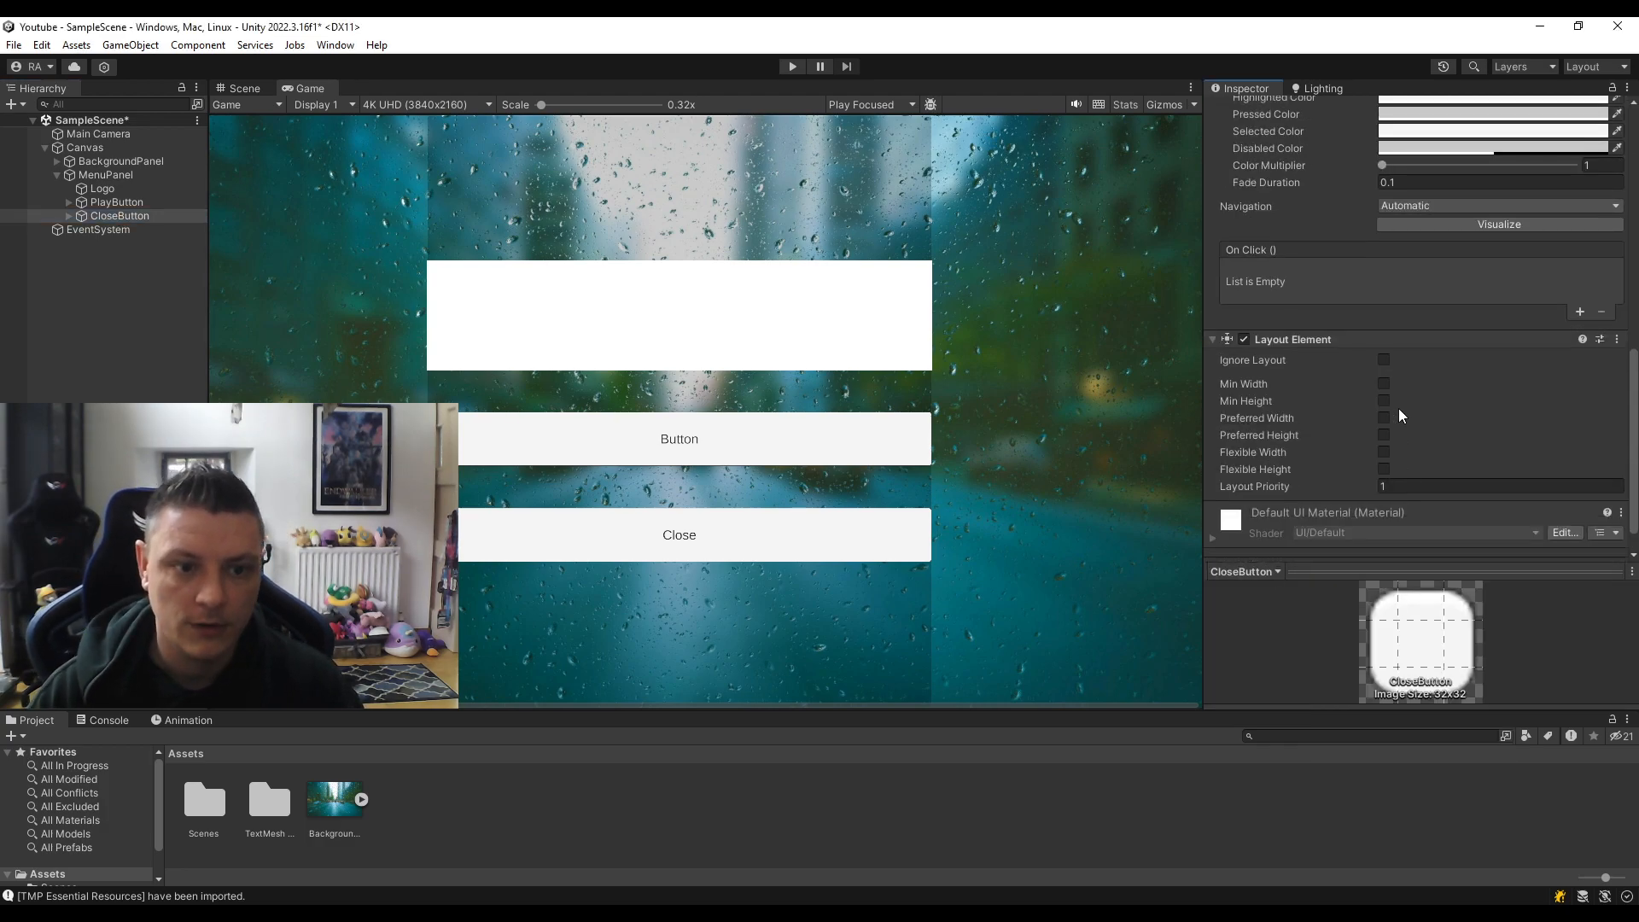
{"action": "left_click", "coordinate": [1384, 359]}
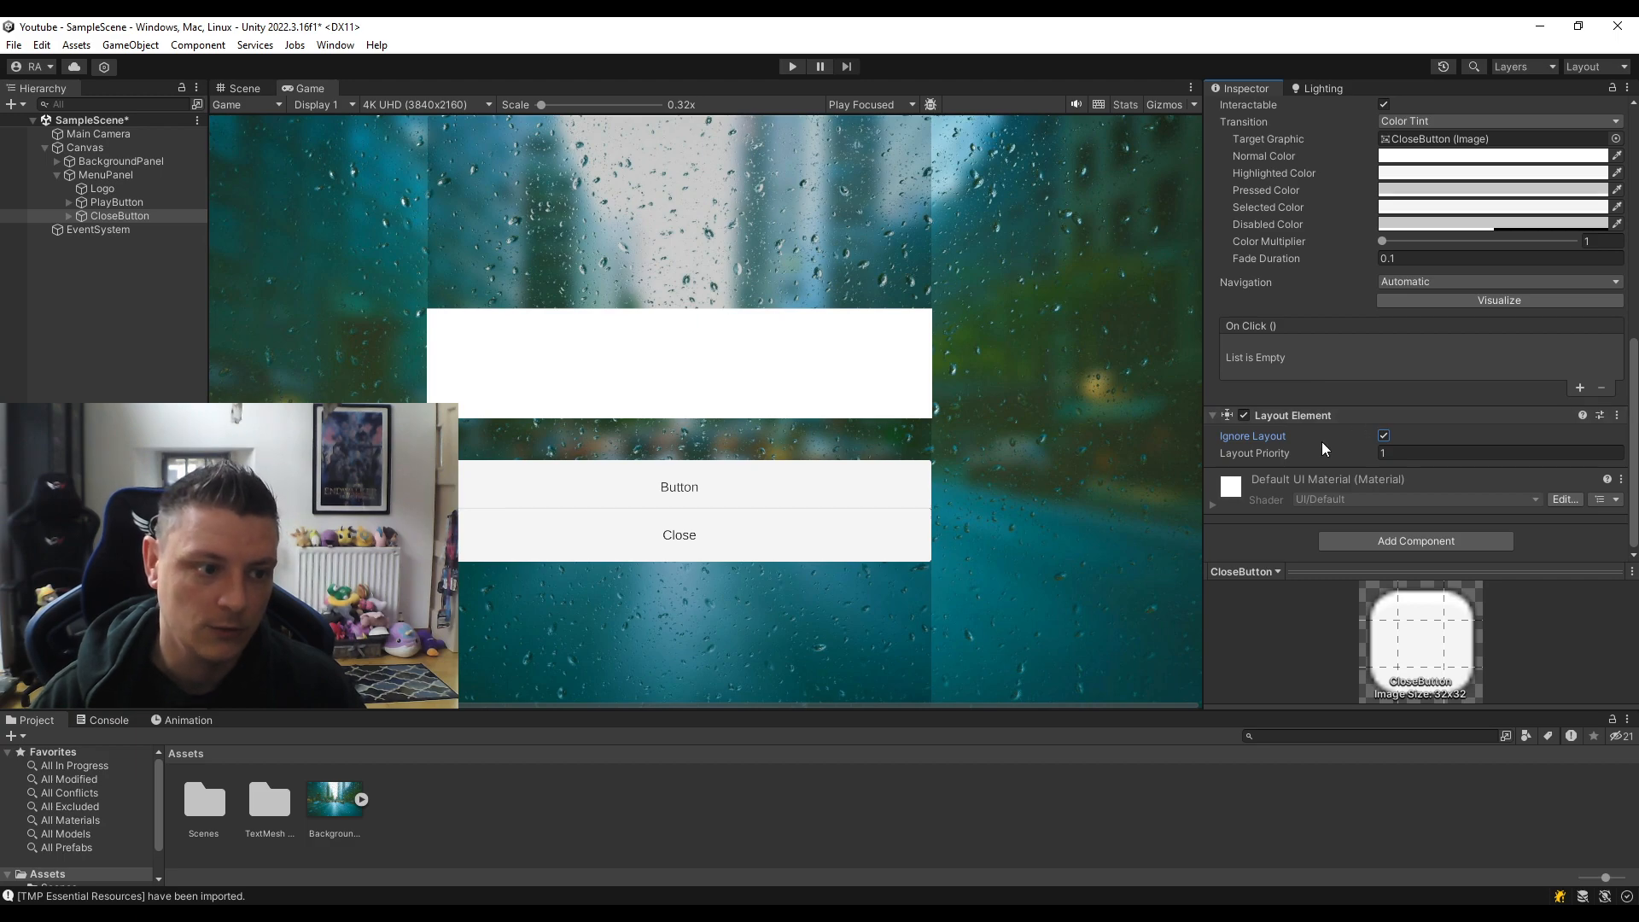
Anchor and position CloseButton at the top right of MenuPanel with the anchor preset that also sets position.
{"action": "scroll", "coordinate": [1299, 460], "scroll_direction": "up", "scroll_amount": 2}
{"action": "scroll", "coordinate": [1315, 461], "scroll_direction": "up", "scroll_amount": 8}
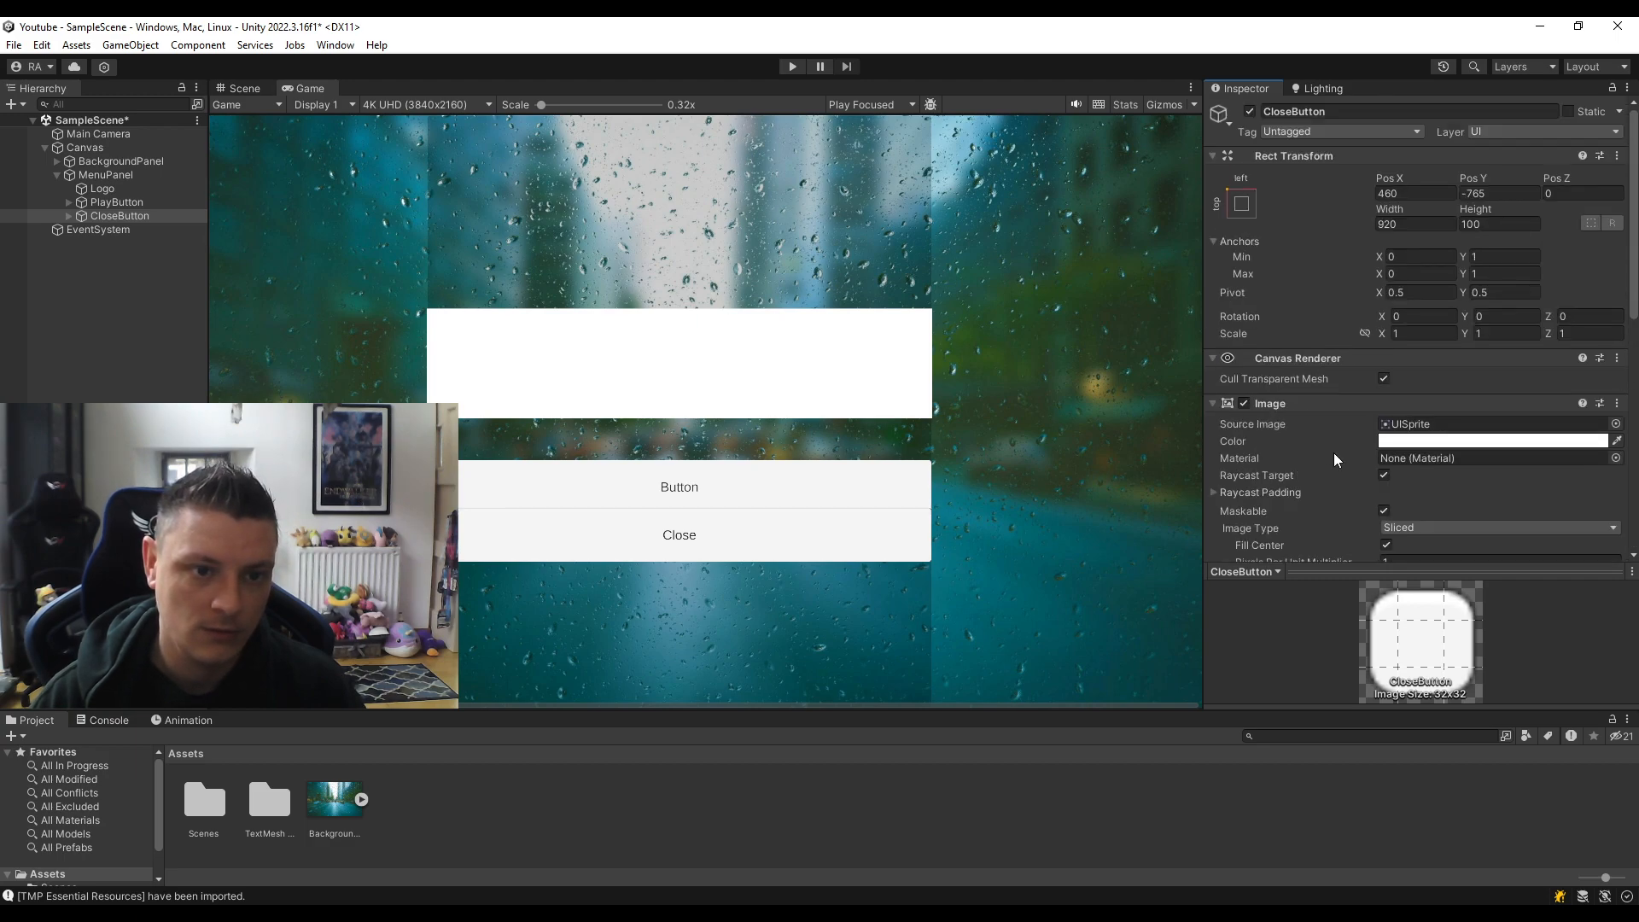
{"action": "left_click", "coordinate": [1241, 206]}
{"action": "key", "text": "alt"}
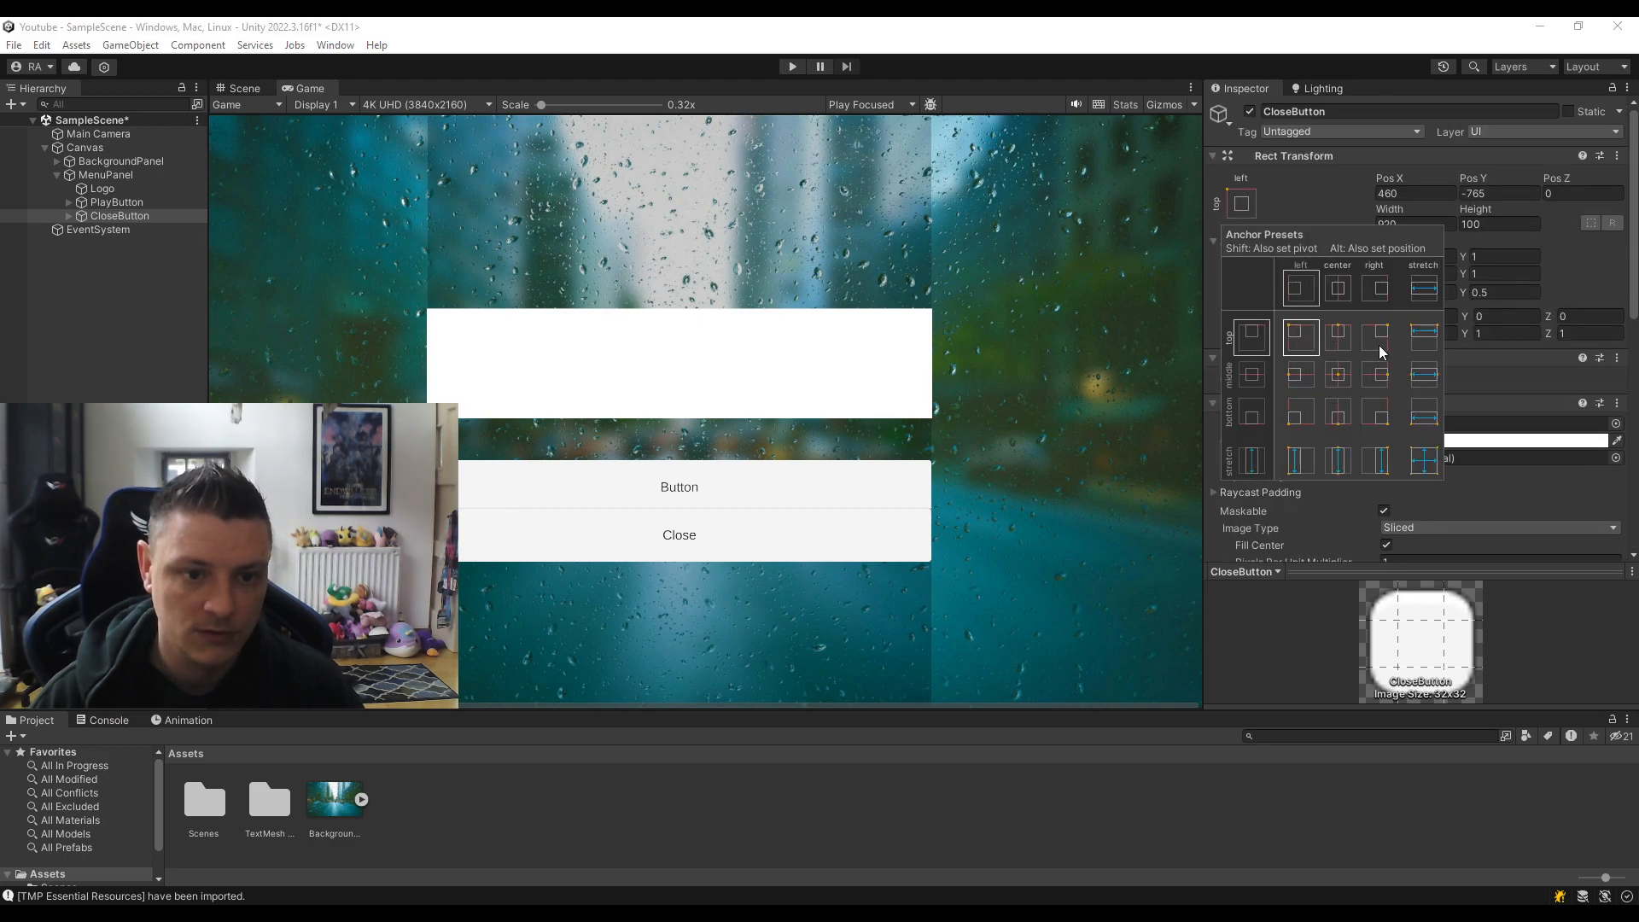
{"action": "left_click", "coordinate": [1376, 336], "text": "alt"}
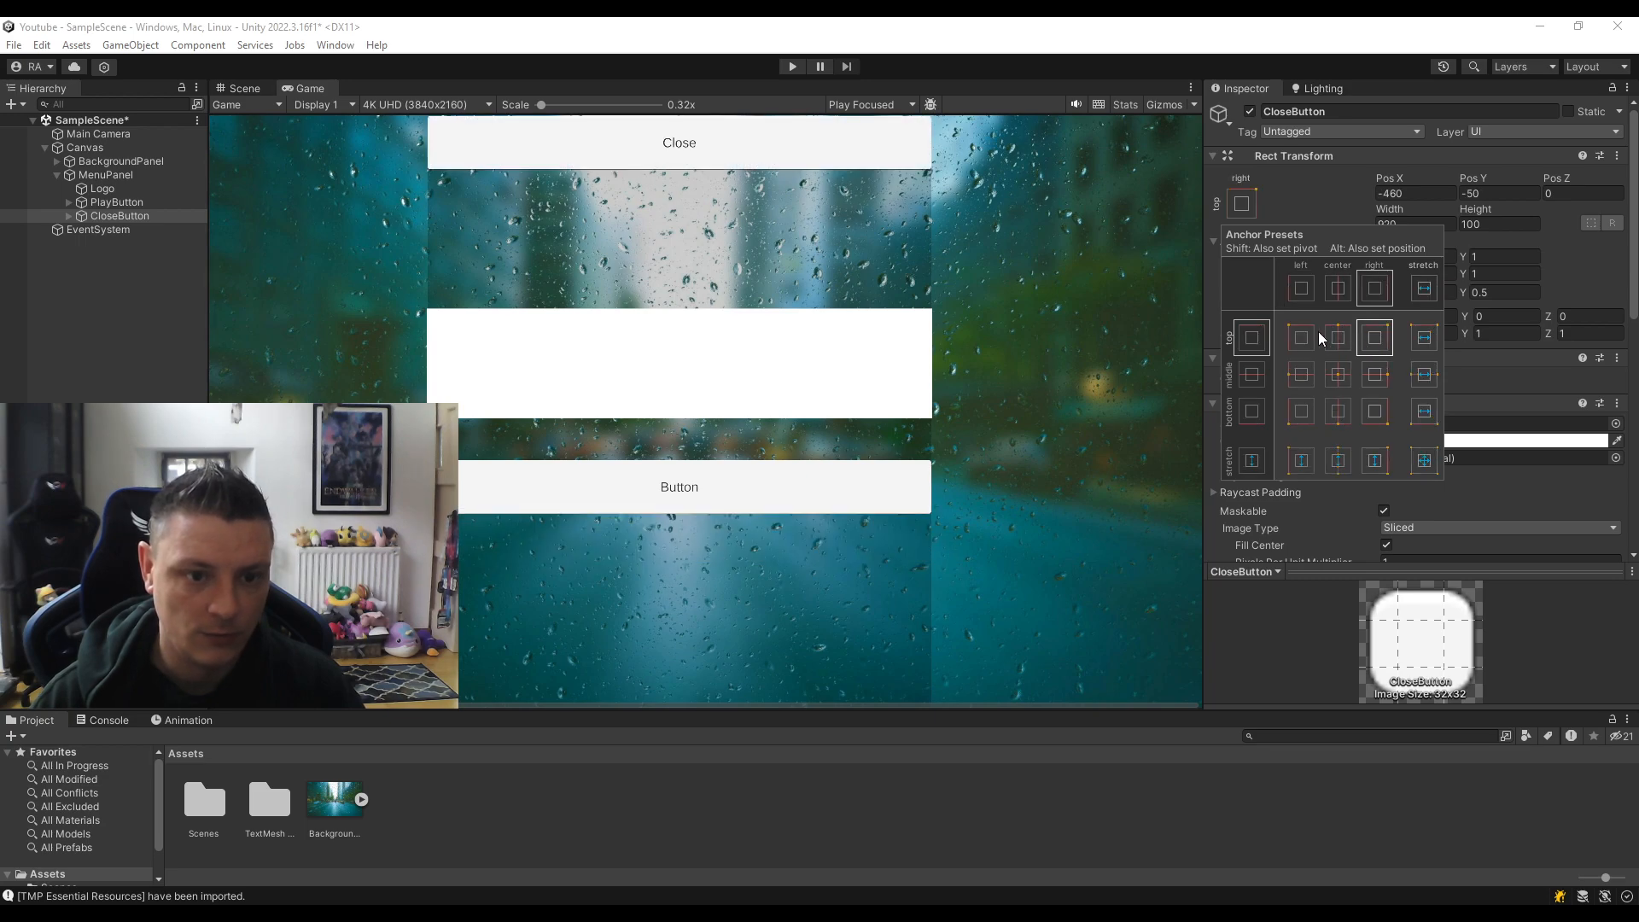
Try a width of 200 for CloseButton and settle on a width of 100.
{"action": "left_click", "coordinate": [1391, 225]}
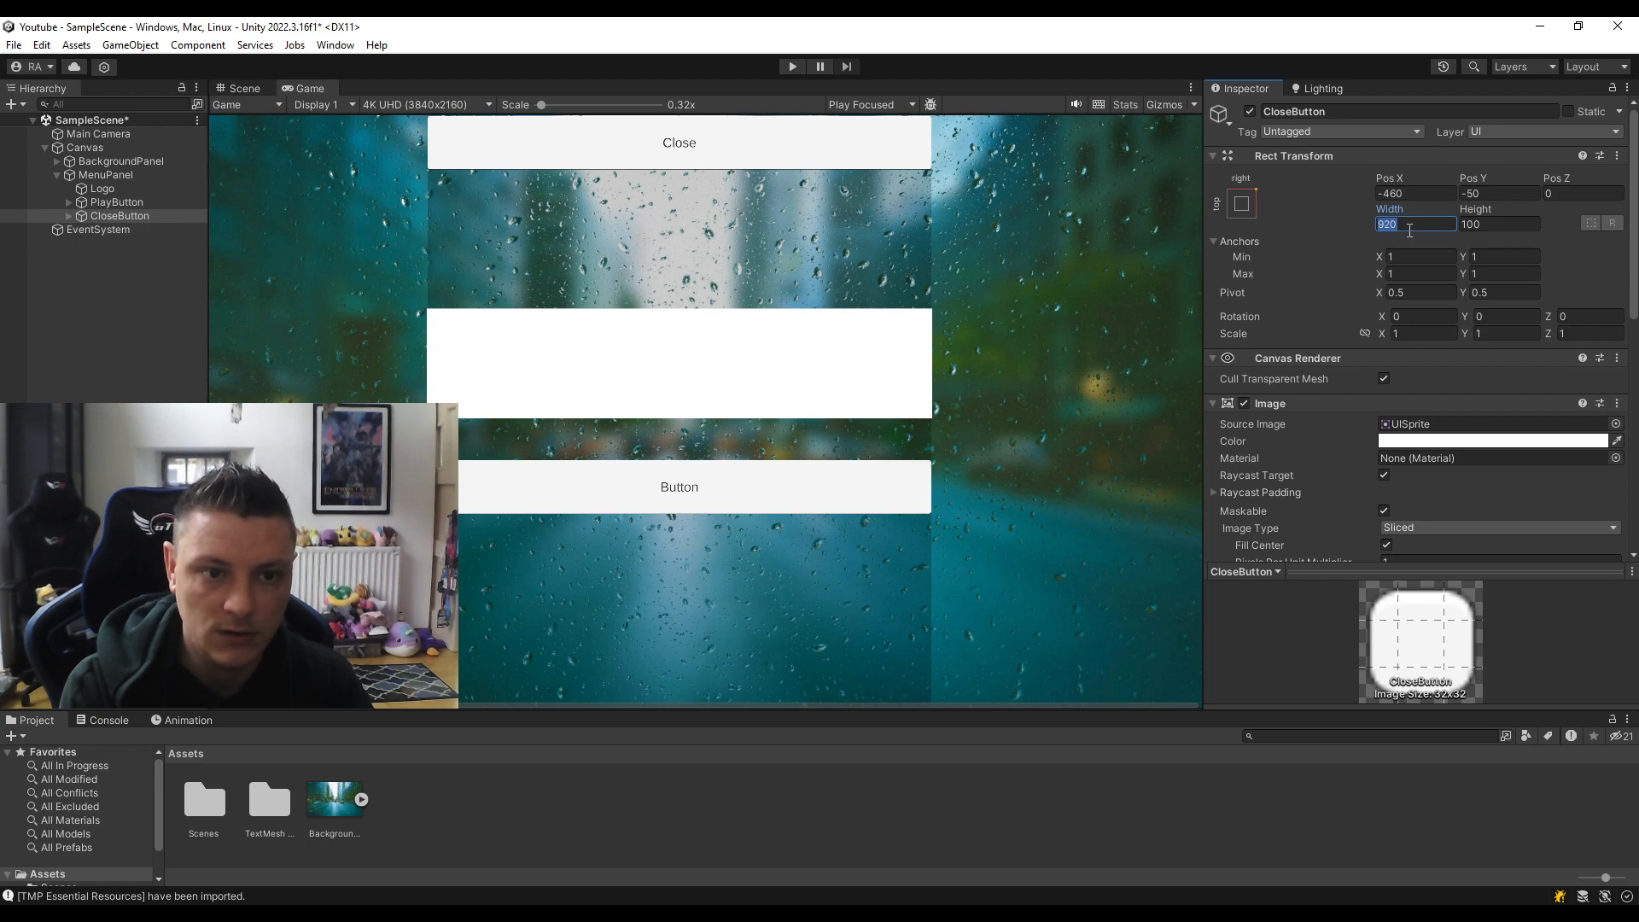
{"action": "type", "text": "200"}
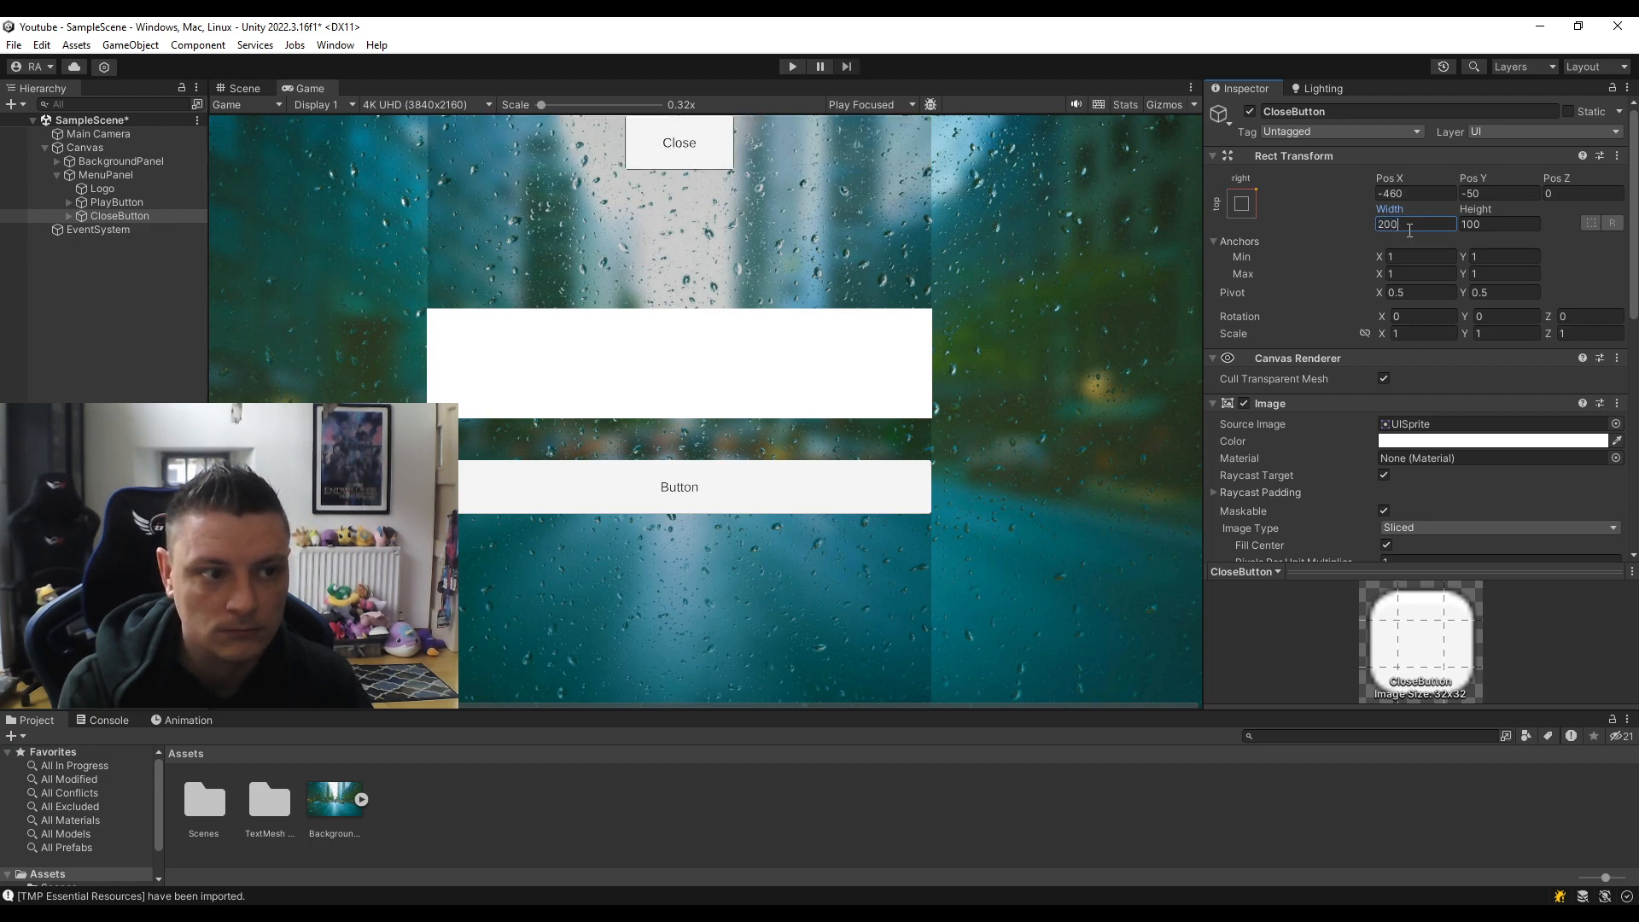
{"action": "key", "text": "BackSpace"}
{"action": "key", "text": "BackSpace"}
{"action": "key", "text": "BackSpace"}
{"action": "type", "text": "100"}
{"action": "key", "text": "Tab"}
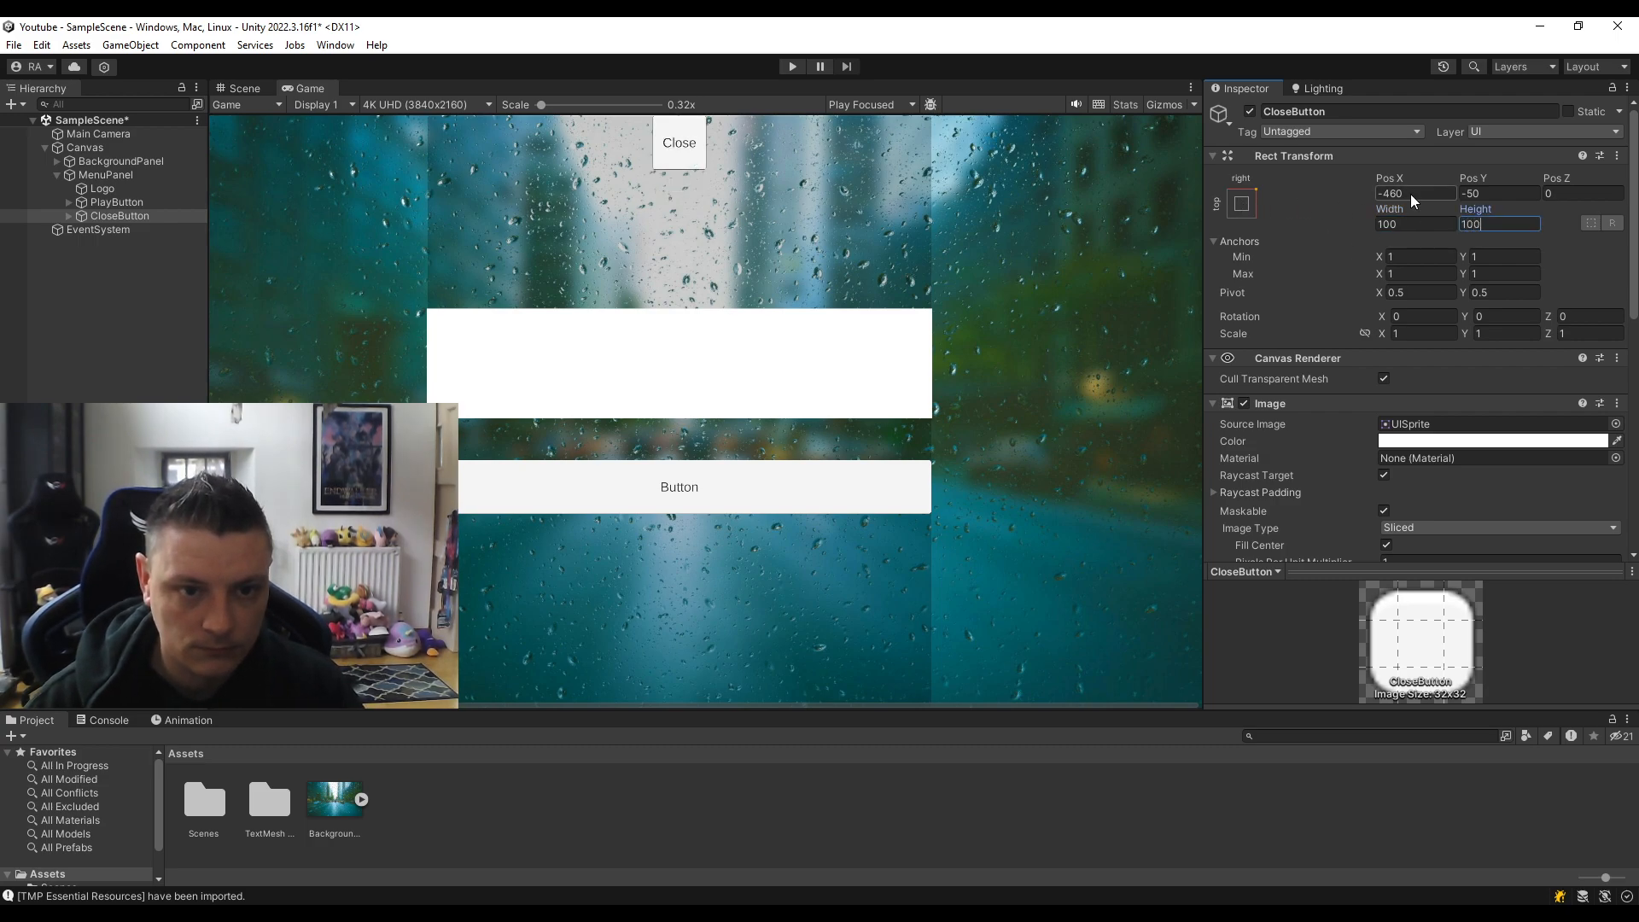
Set CloseButton's Pos X and Pos Y to 0.
{"action": "left_click", "coordinate": [1412, 194]}
{"action": "type", "text": "0"}
{"action": "left_click", "coordinate": [1498, 193]}
{"action": "type", "text": "0"}
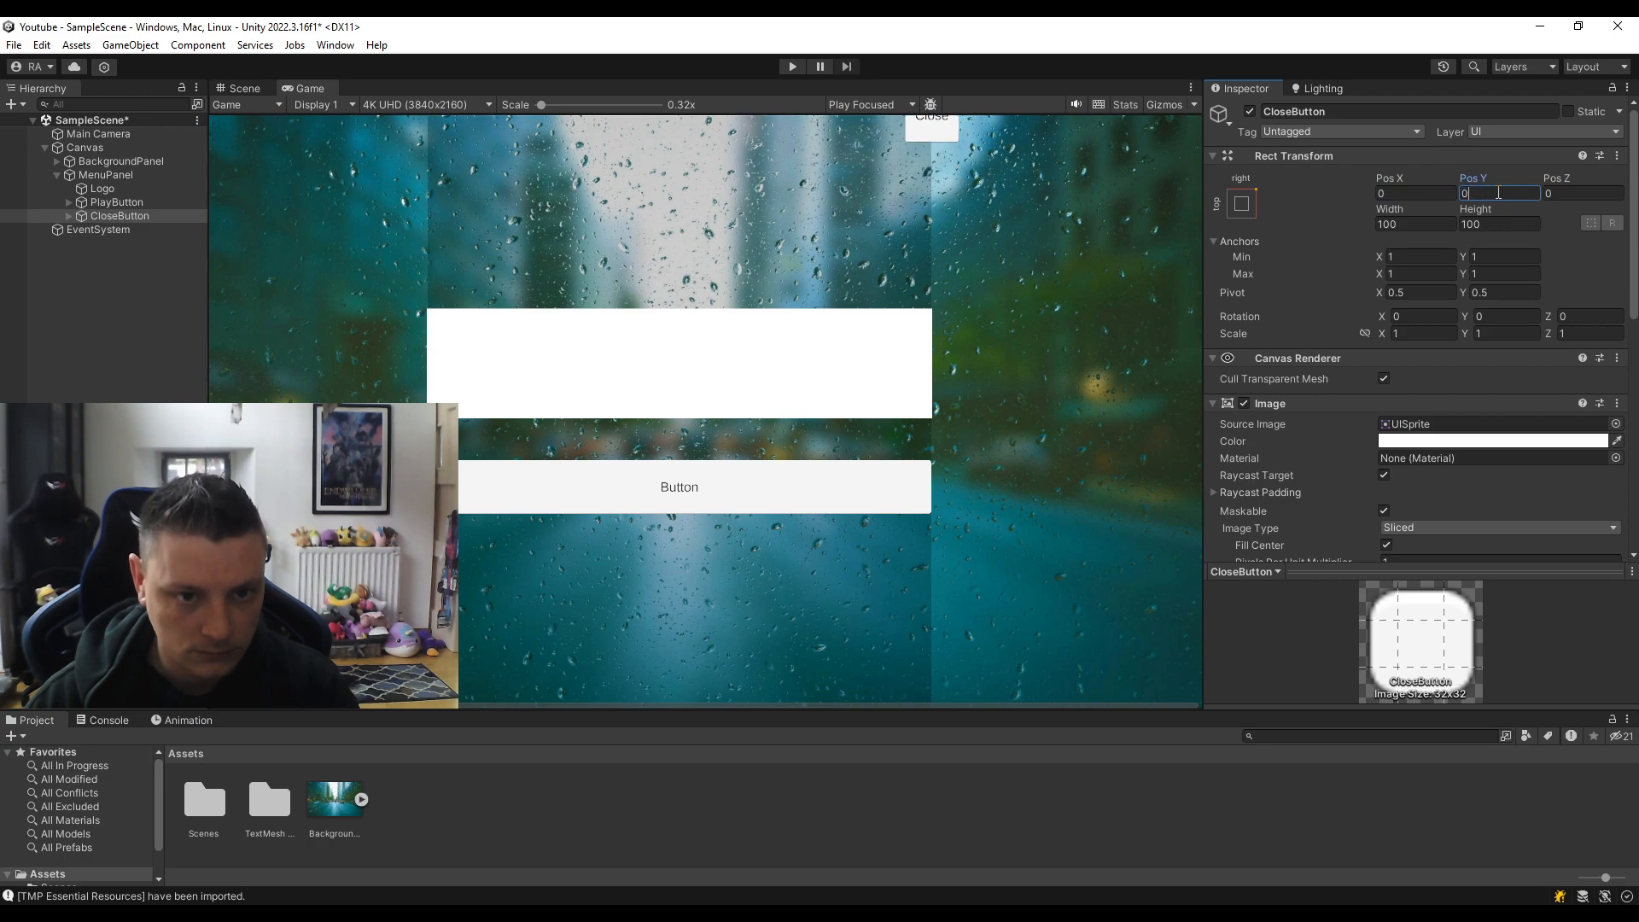
Reapply the top-right anchor preset with position to snap CloseButton into MenuPanel's corner.
{"action": "left_click", "coordinate": [1241, 203]}
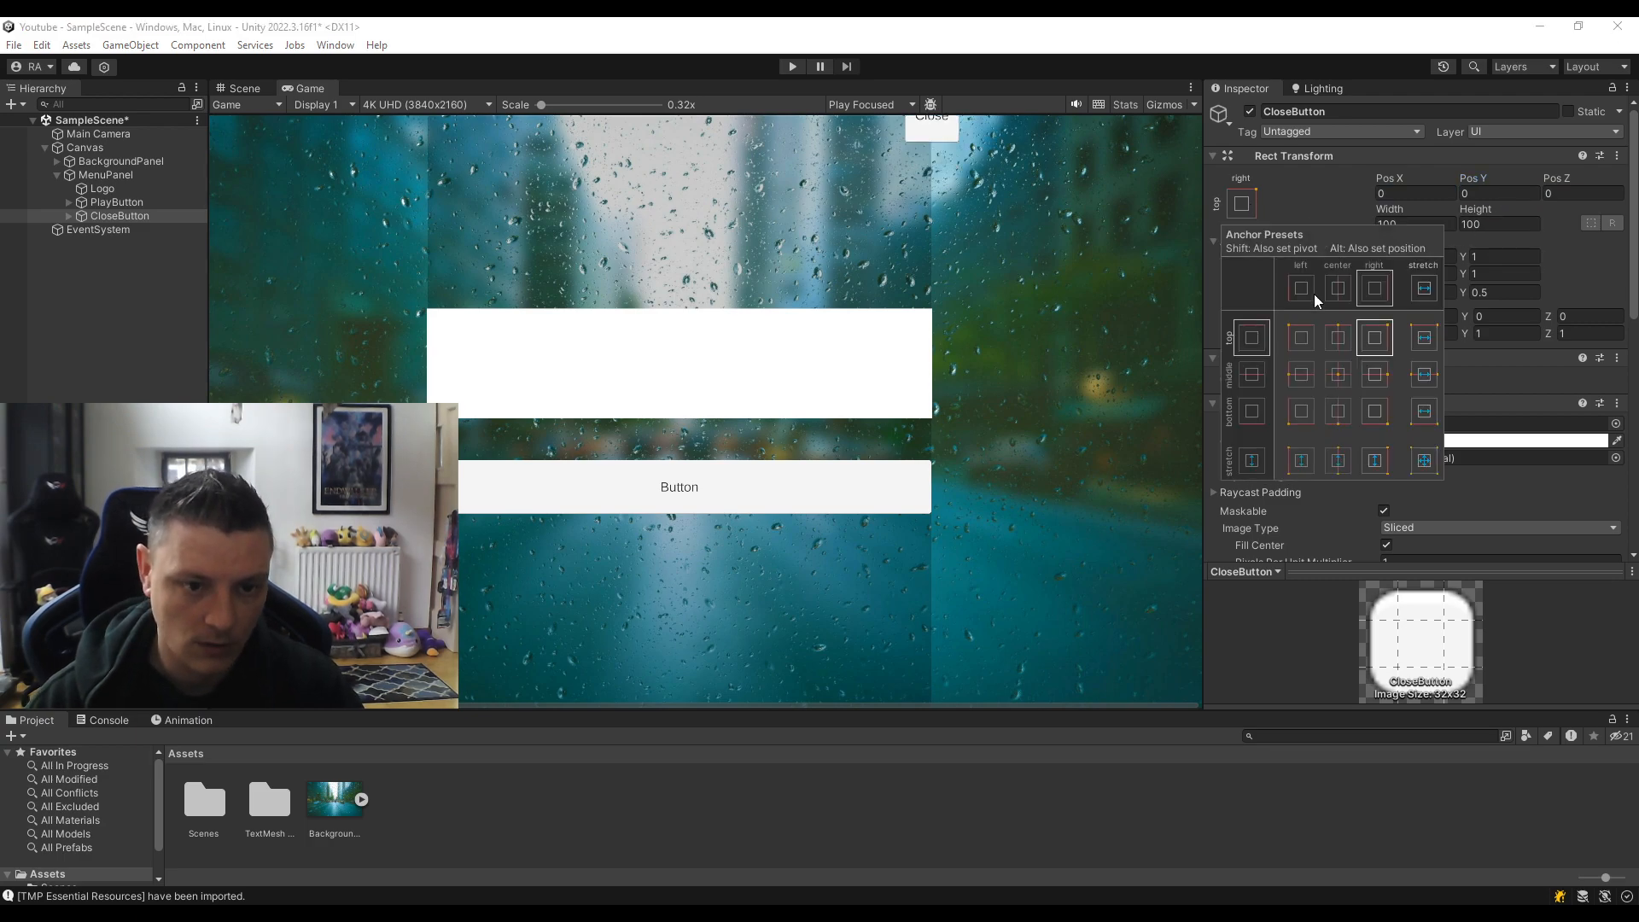
{"action": "left_click", "coordinate": [1378, 341], "text": "alt"}
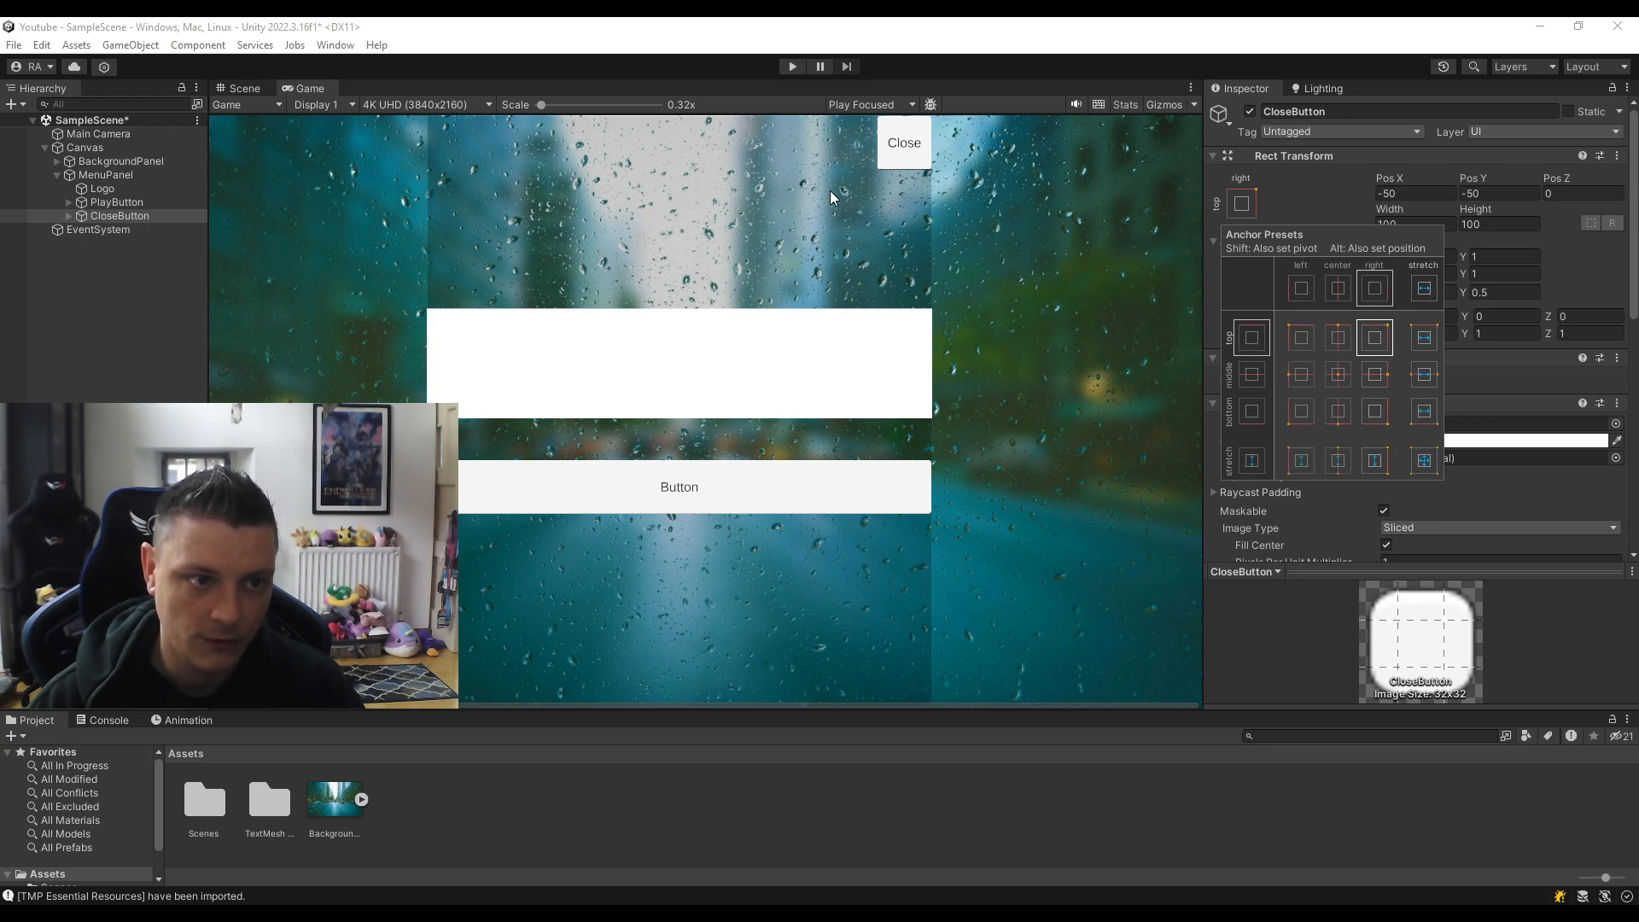
{"action": "left_click", "coordinate": [121, 345]}
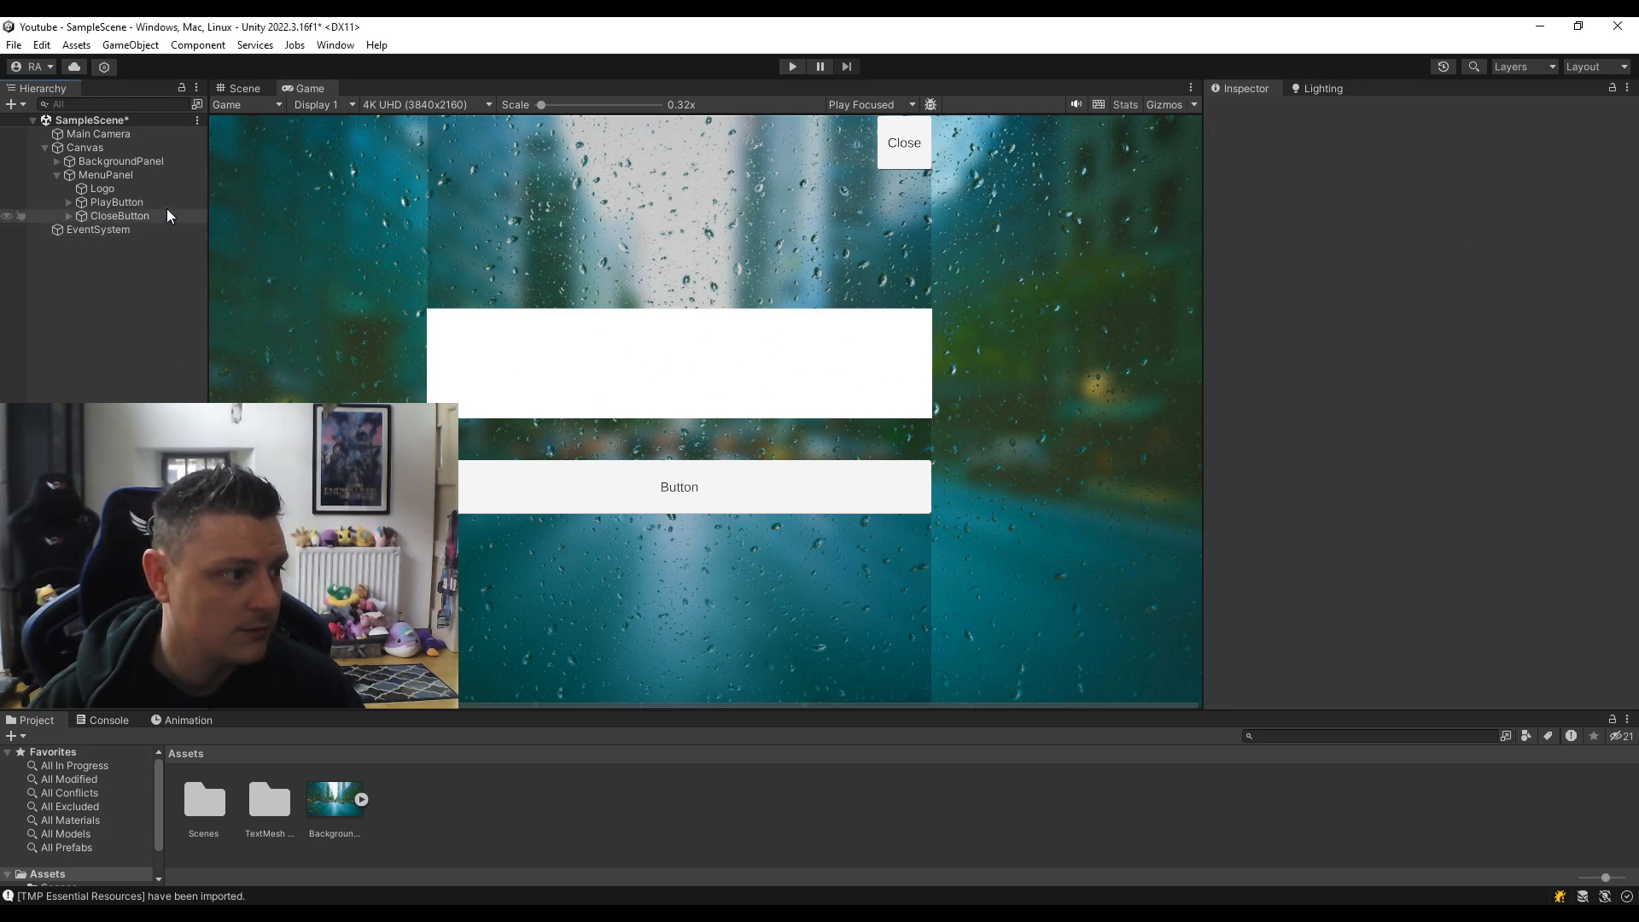
Try out one duplicate of CloseButton and two duplicates of PlayButton inside MenuPanel, deleting every copy.
{"action": "key", "text": "ctrl+d"}
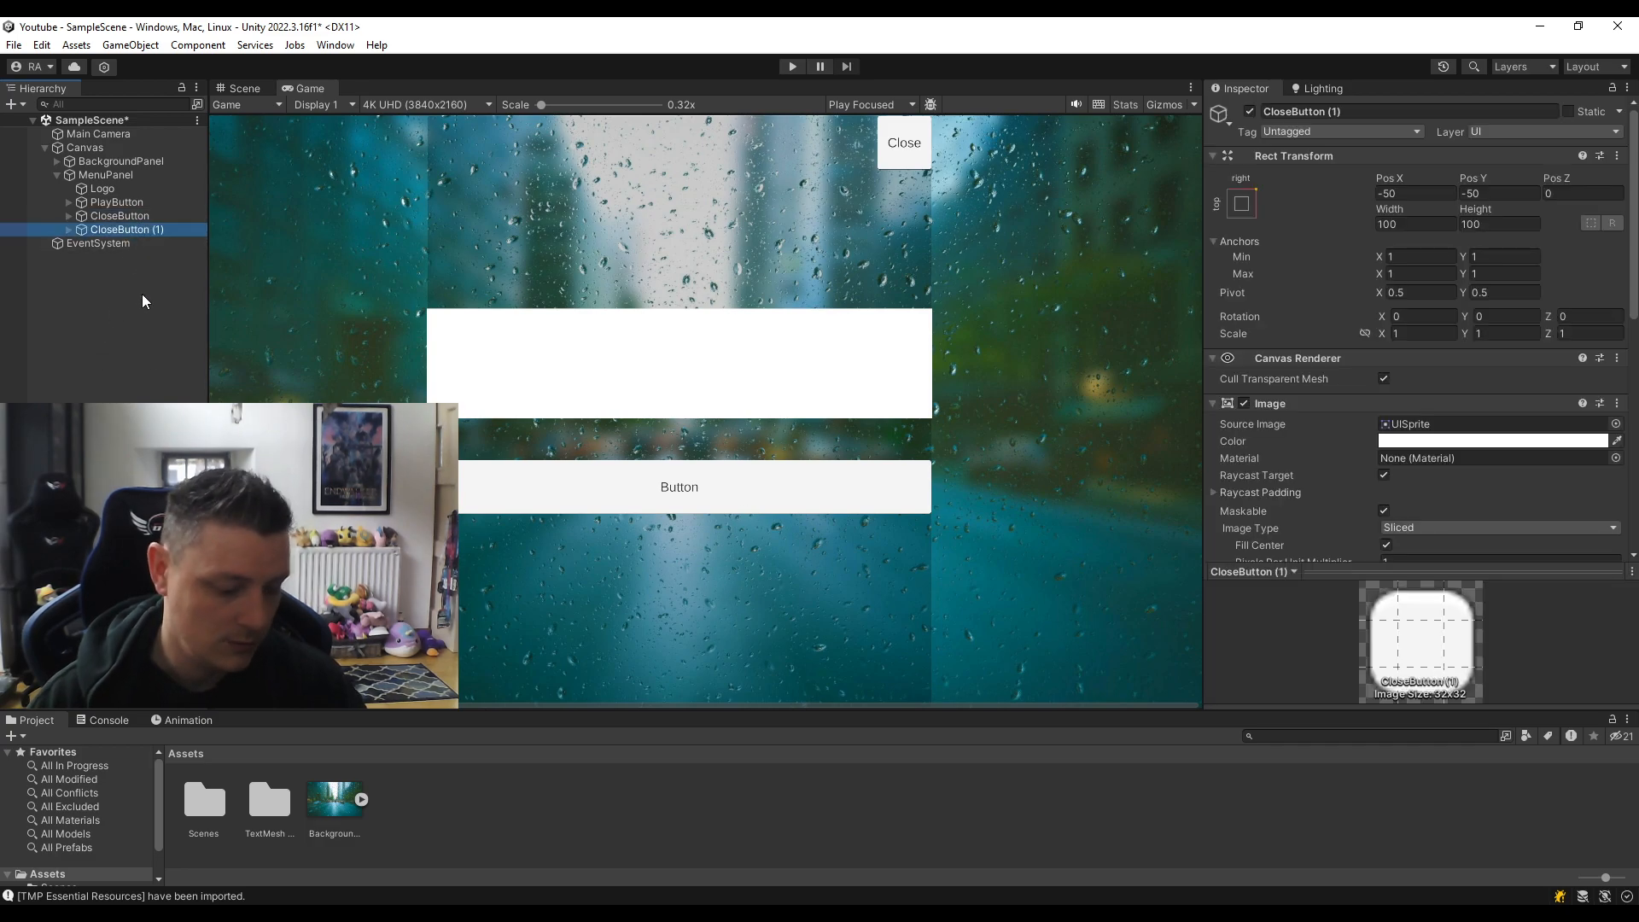
{"action": "key", "text": "Delete"}
{"action": "left_click", "coordinate": [117, 203]}
{"action": "key", "text": "ctrl+d"}
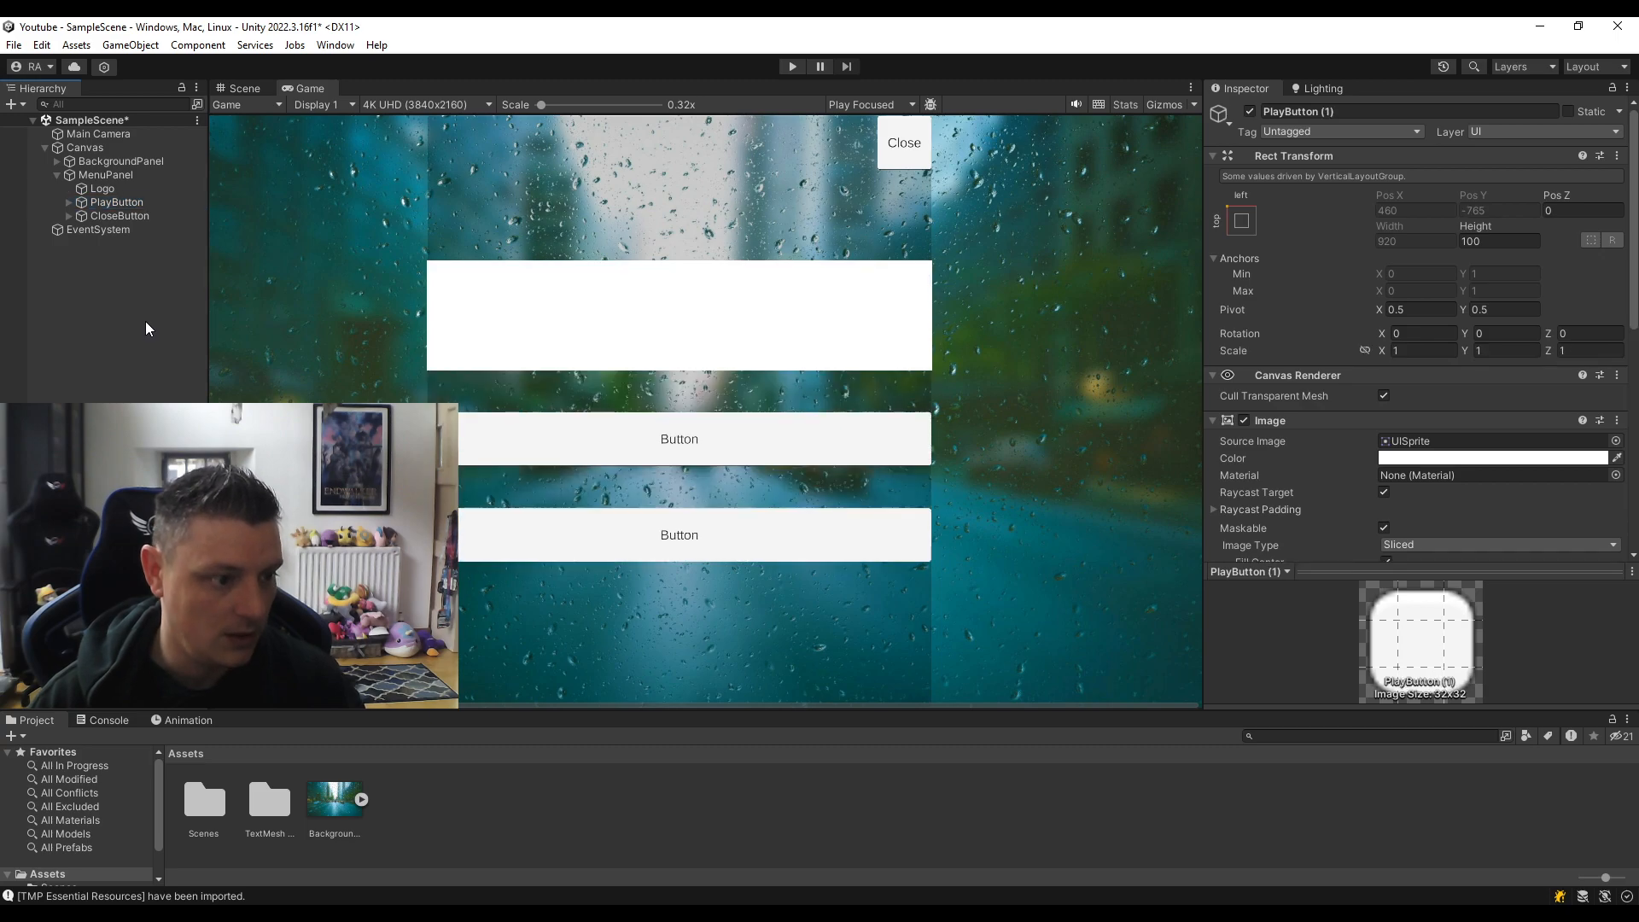
{"action": "key", "text": "ctrl+d"}
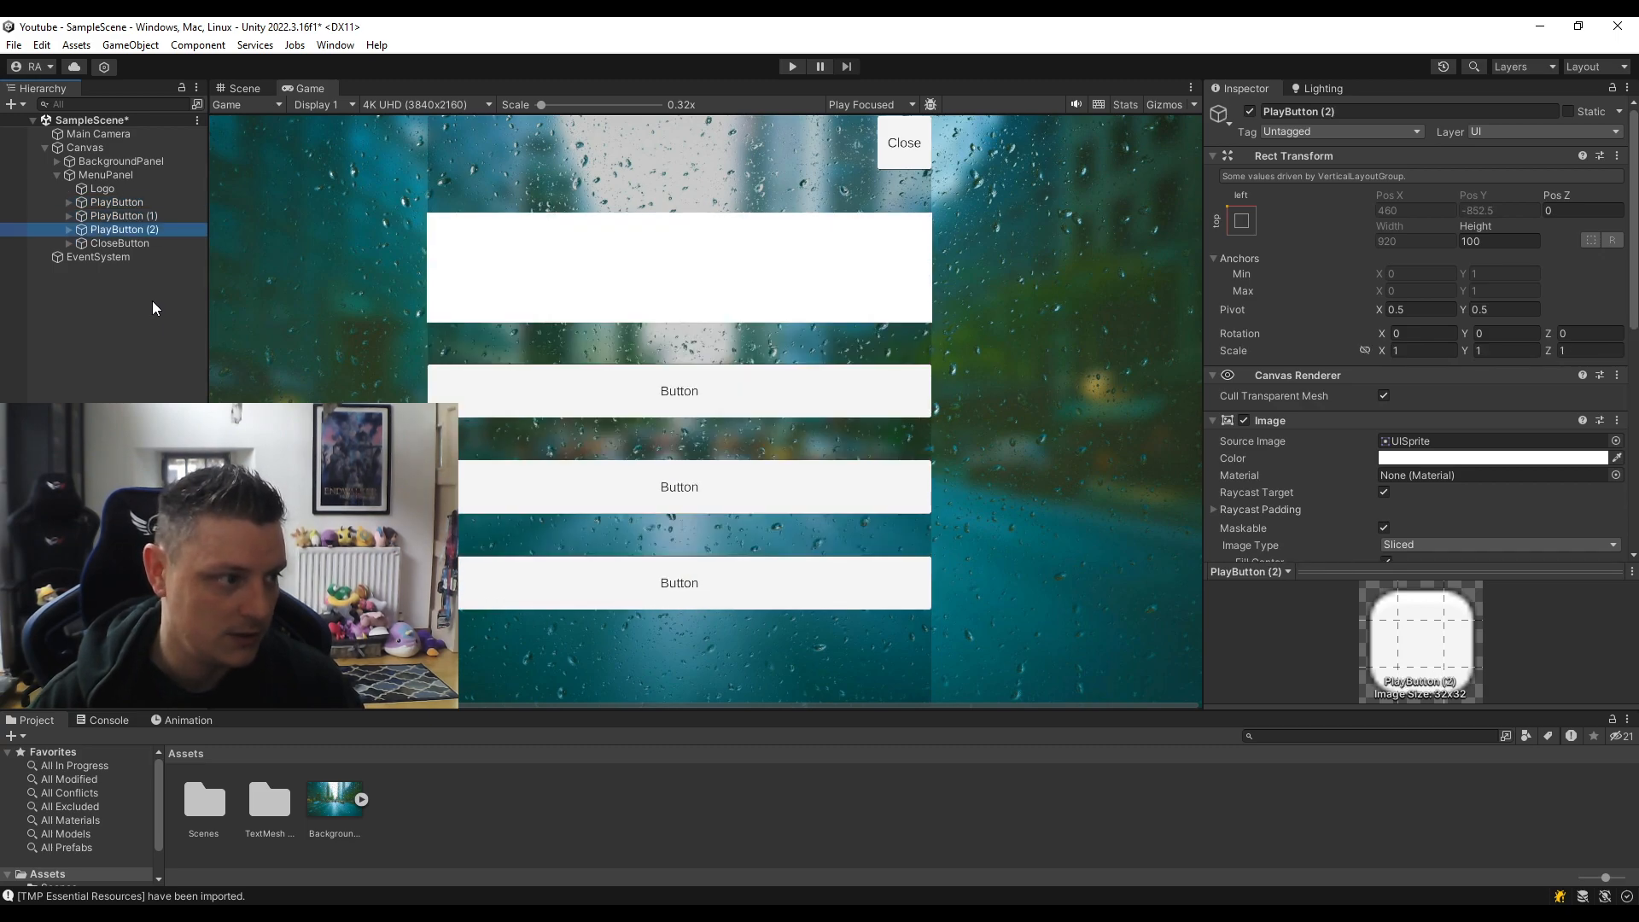
{"action": "left_click", "coordinate": [125, 216], "text": "ctrl"}
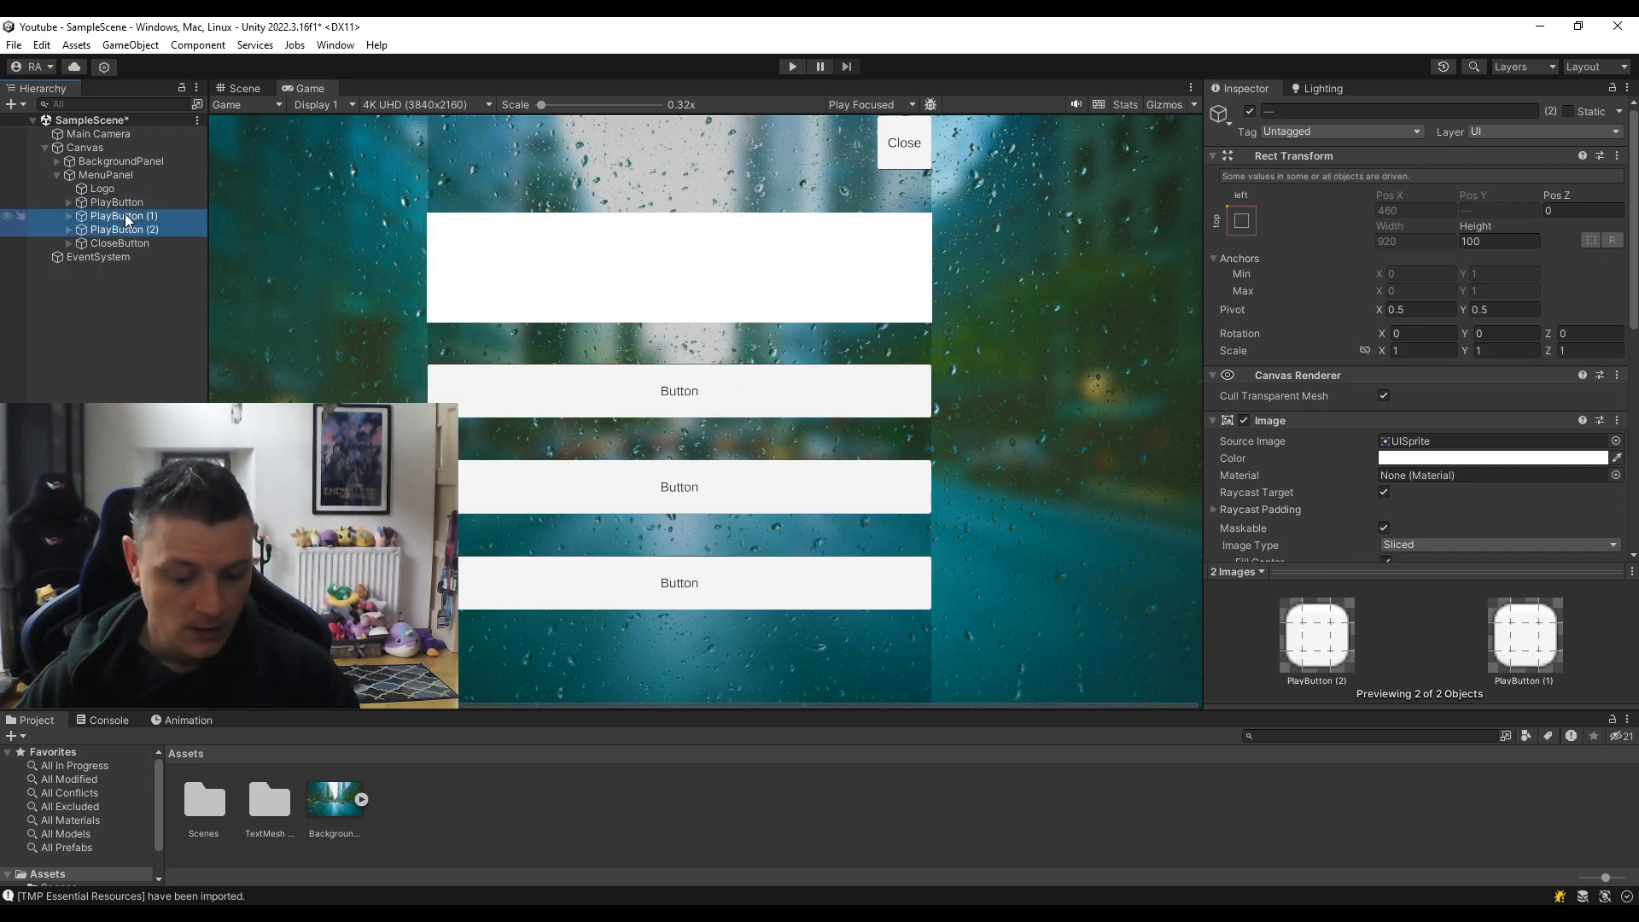
{"action": "key", "text": "Delete"}
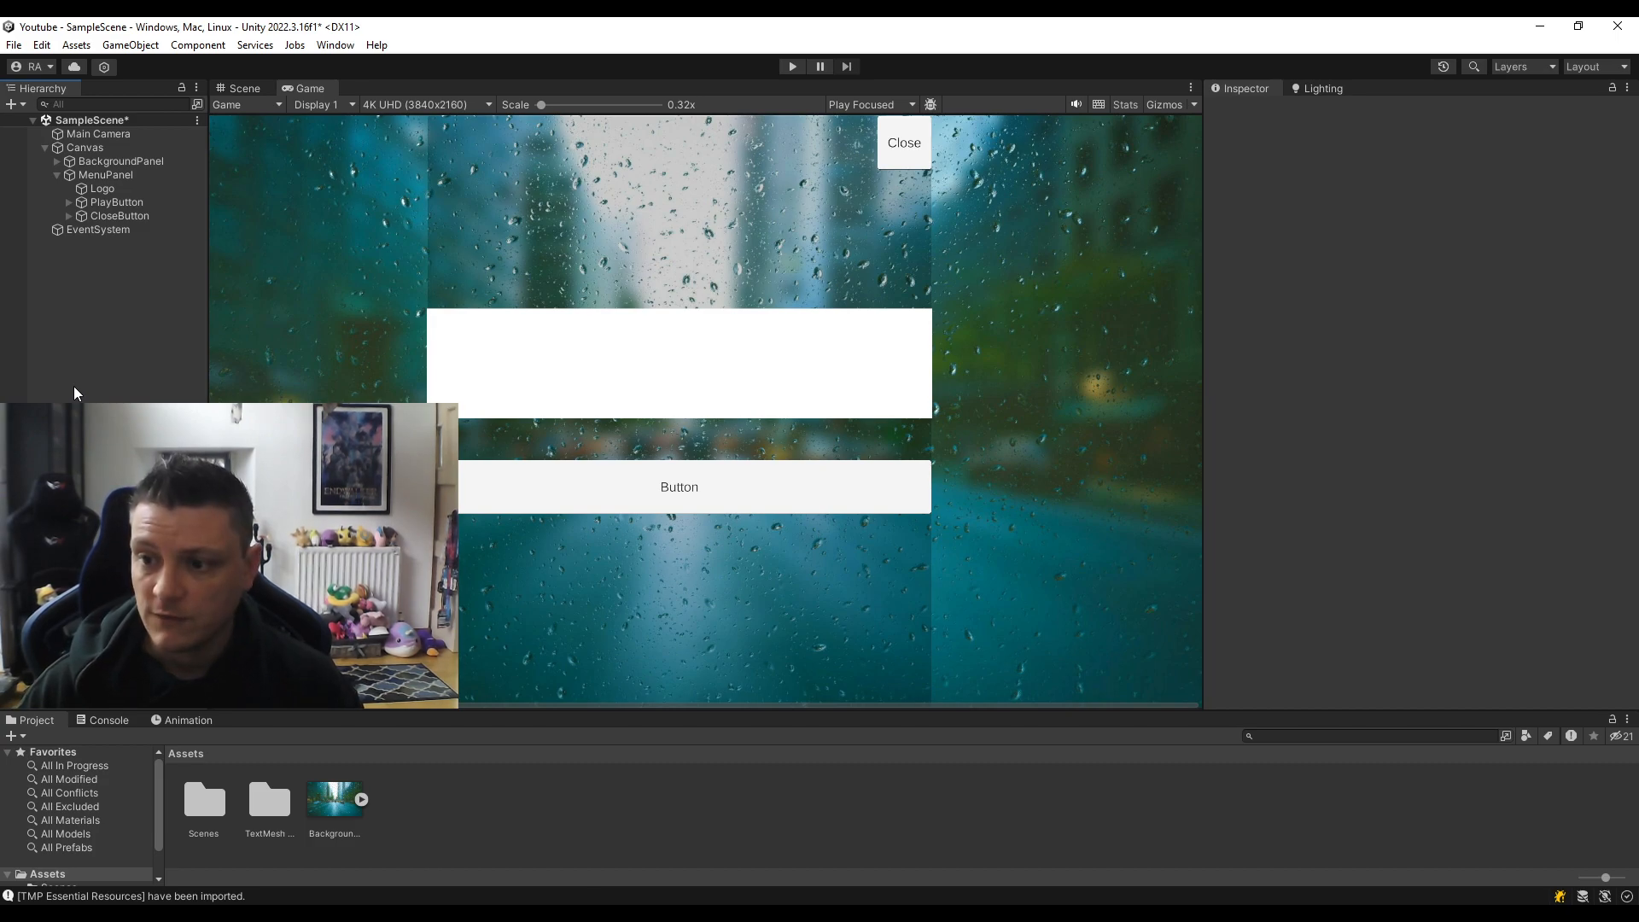